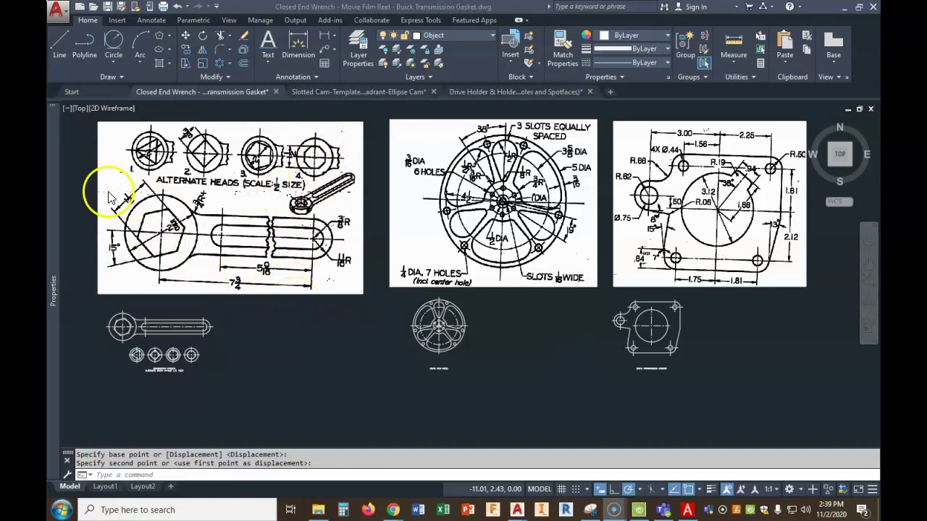
- Draw the wrench head as a circle of 2.625 diameter beside the handle end of the finished wrench drawing
click(115, 60)
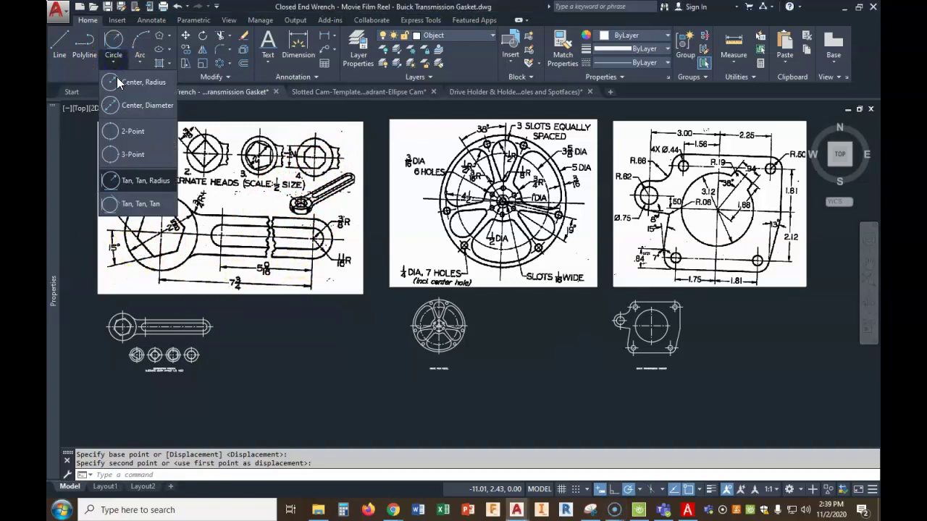
click(140, 105)
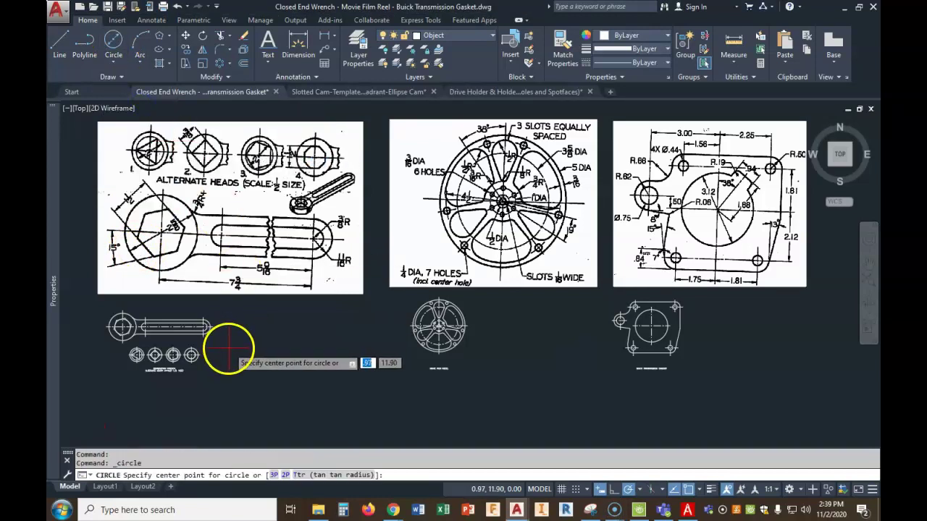
click(229, 328)
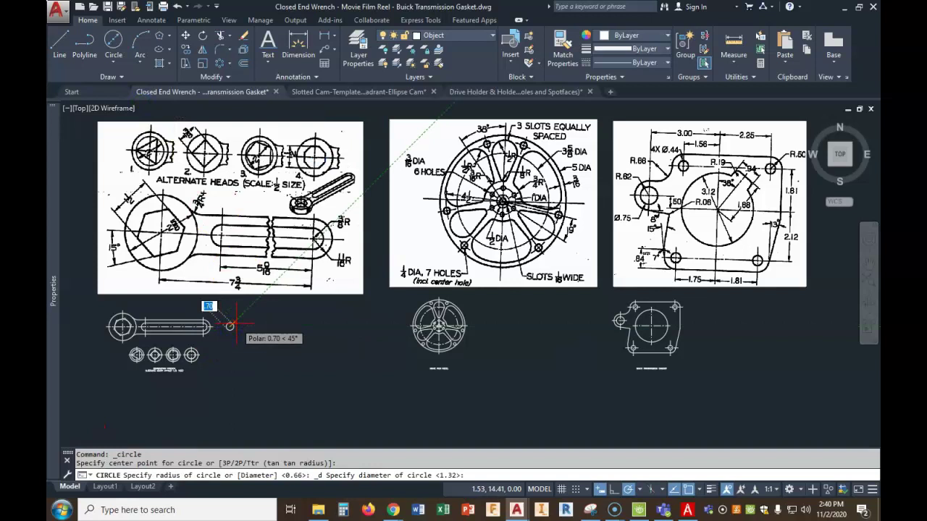
text(2)
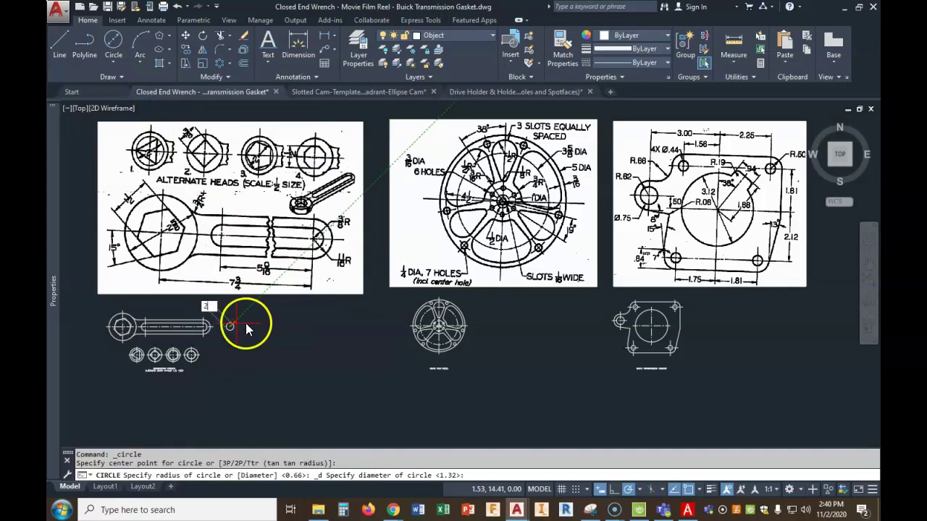
text(.625)
click(236, 324)
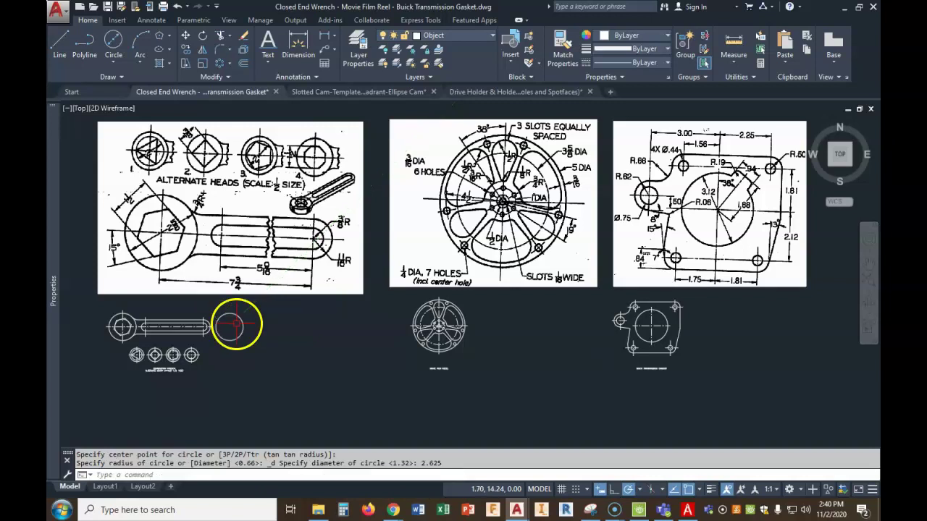
- Move the new head circle slightly to the right, away from the finished wrench's handle
scroll(226, 320, up, 2)
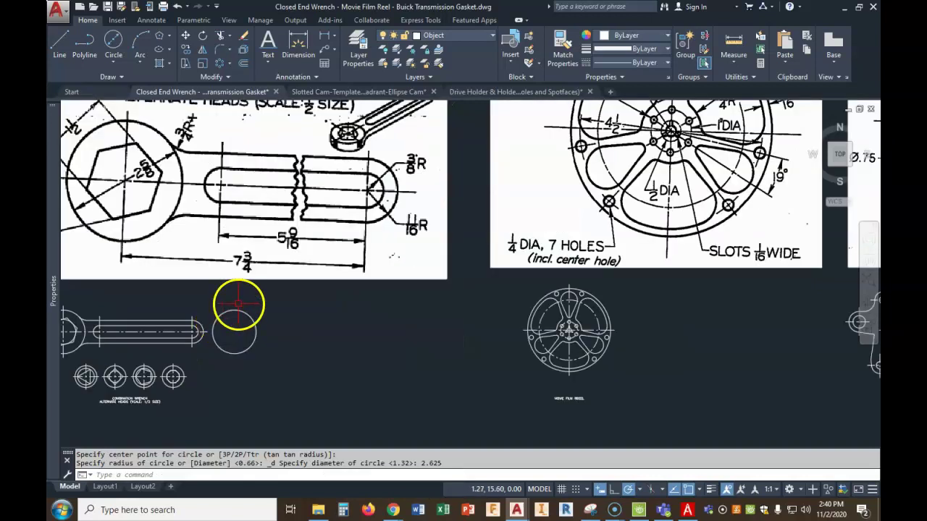
click(185, 38)
click(249, 299)
click(227, 333)
key(Return)
click(229, 332)
click(247, 321)
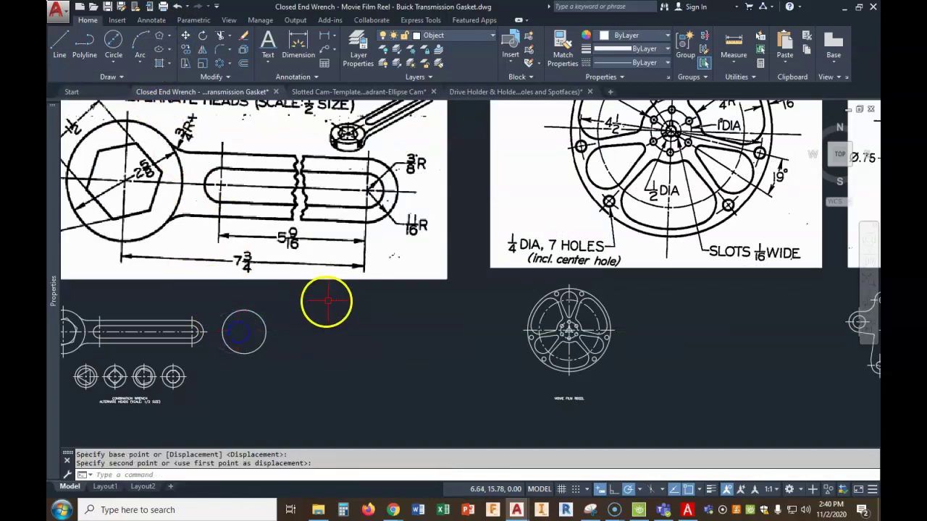
- Draw the handle's end circle with radius 11/16, centered 7.75 to the right of the head circle's center
scroll(349, 316, down, 3)
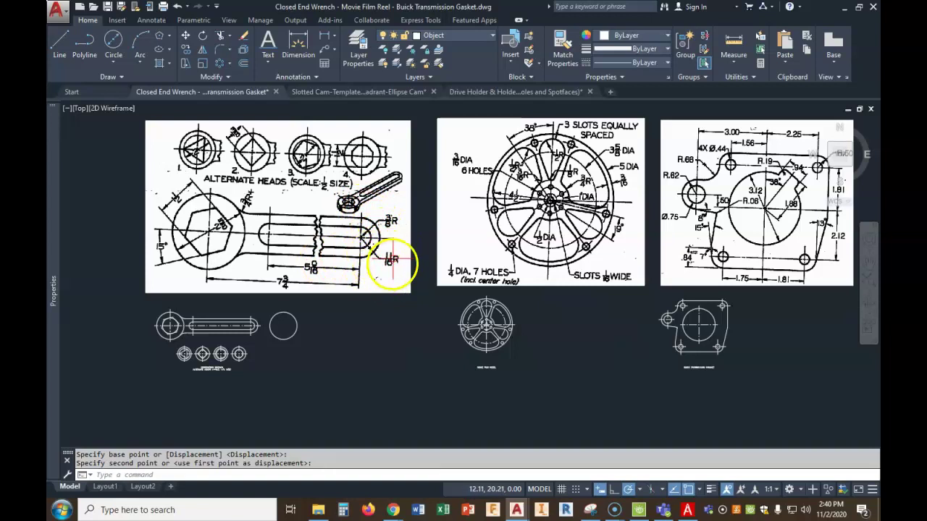
click(116, 59)
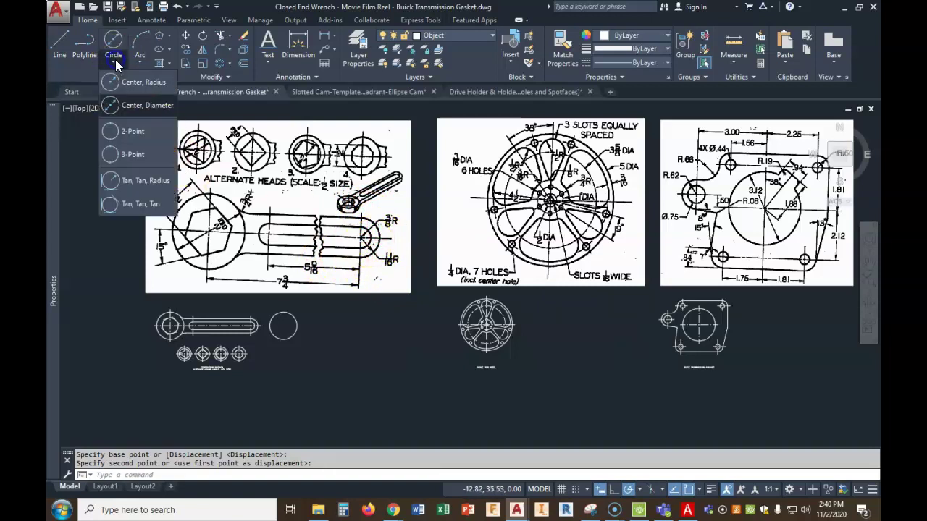
click(120, 73)
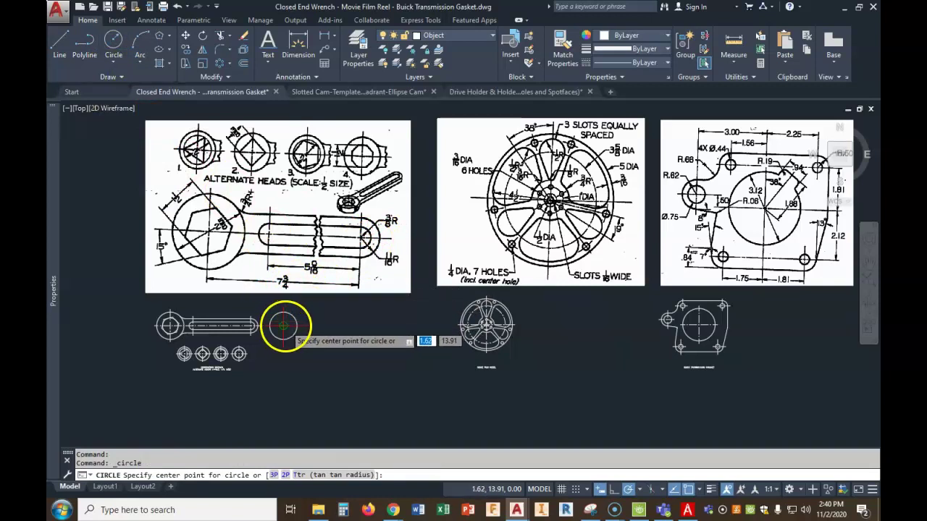
text(7.75)
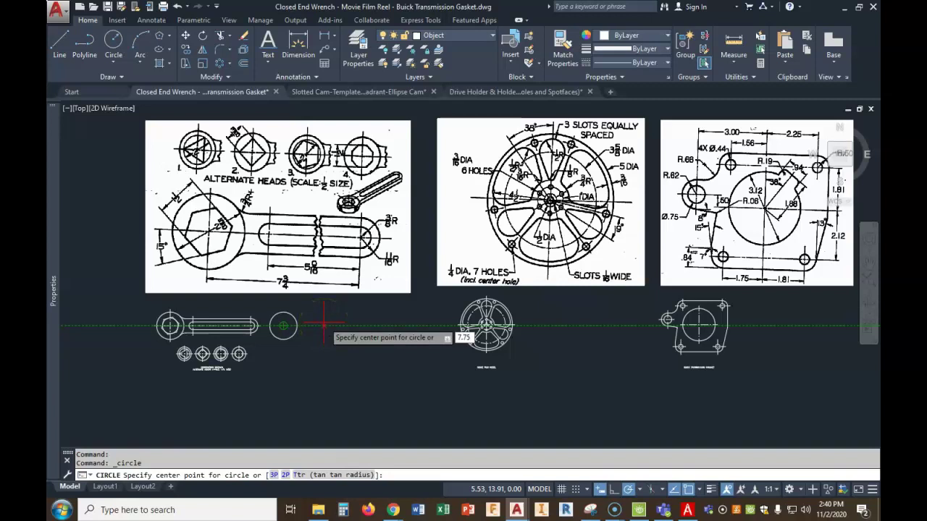
key(Return)
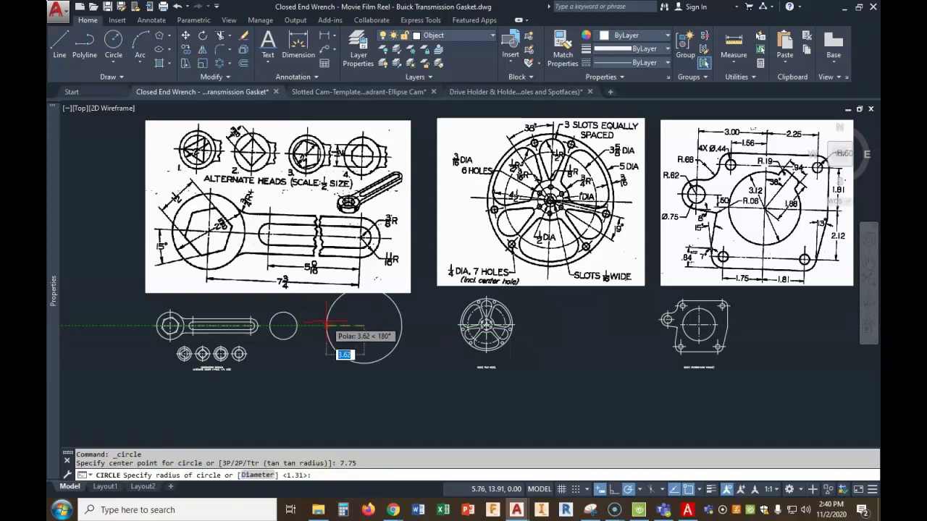
text(11/16)
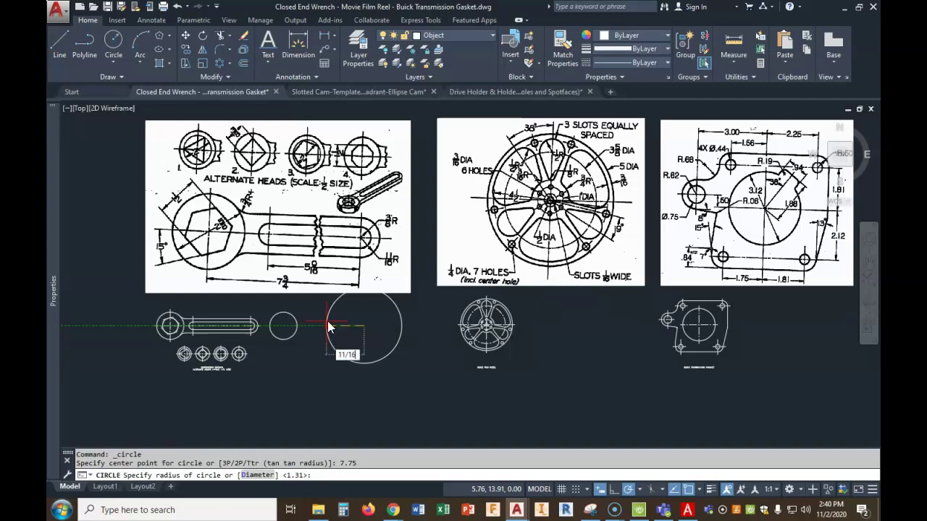
click(332, 325)
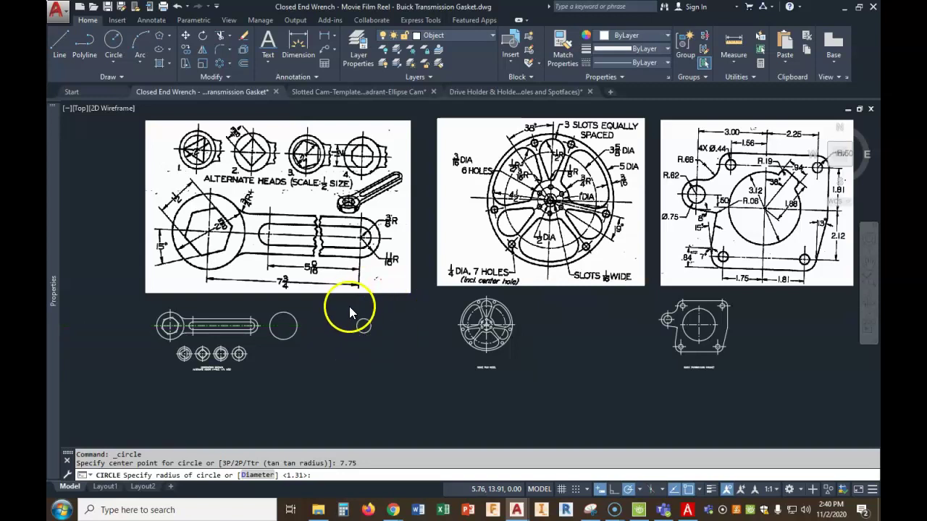
- Add a concentric circle of radius 3/8 inside the handle's end circle
scroll(360, 330, up, 2)
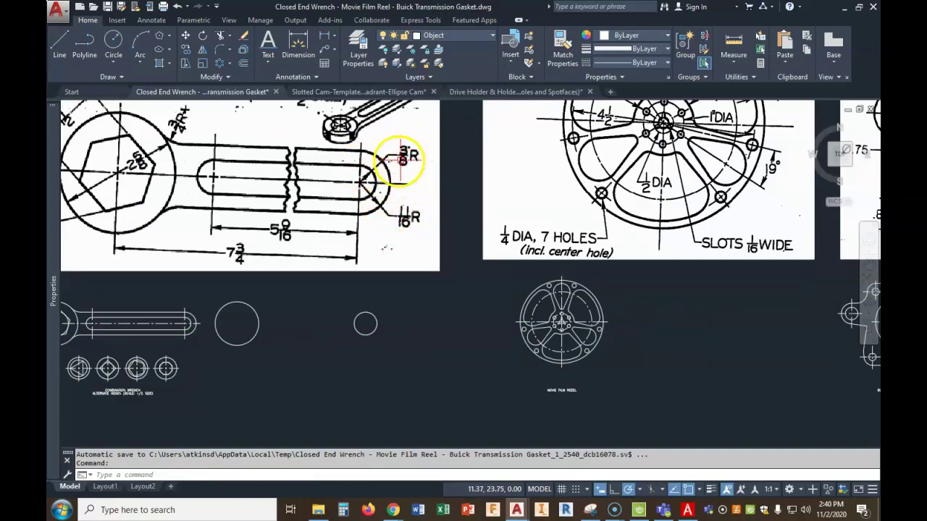
click(113, 42)
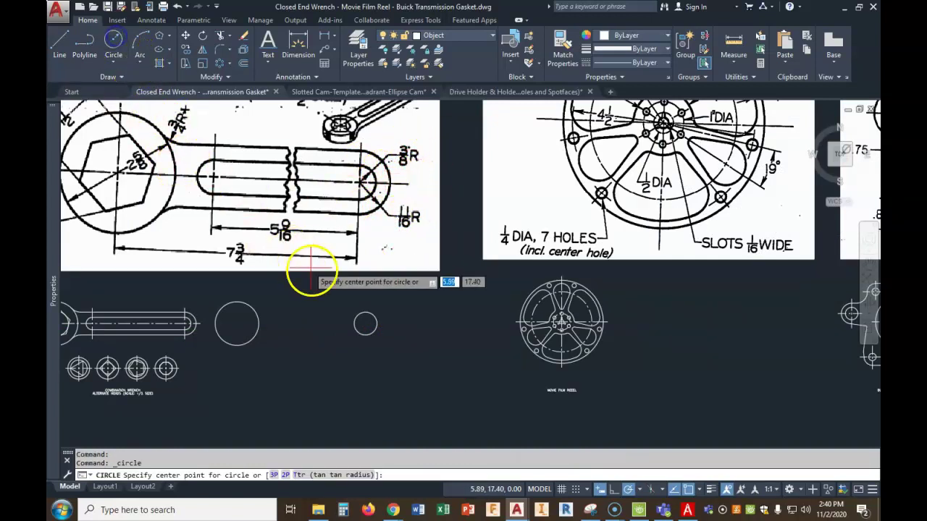
click(364, 323)
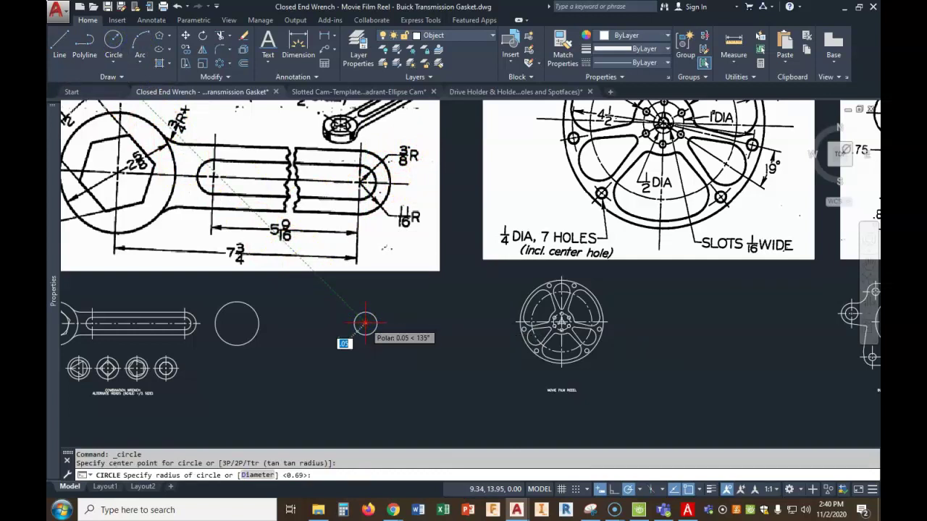
key(Return)
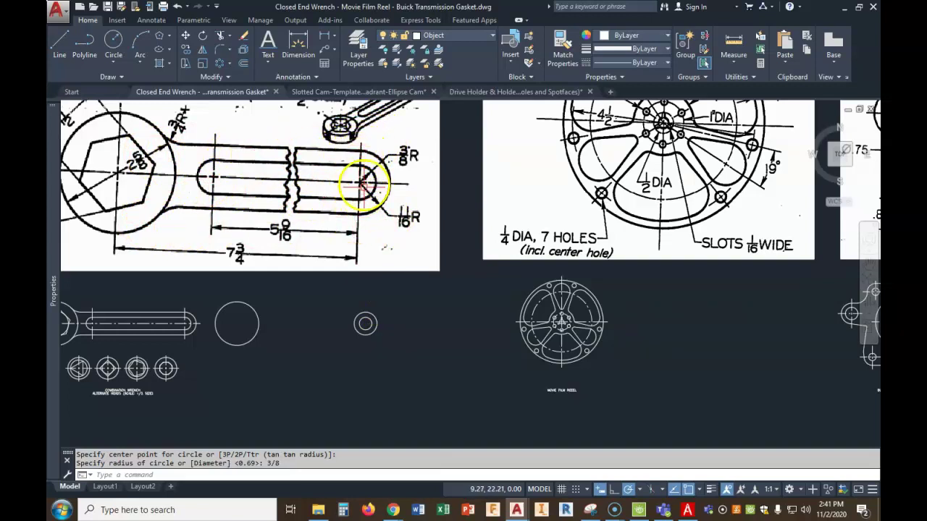
- Draw the handle's upper and lower edges as horizontal lines from the end circle's quadrants to the head circle
click(61, 41)
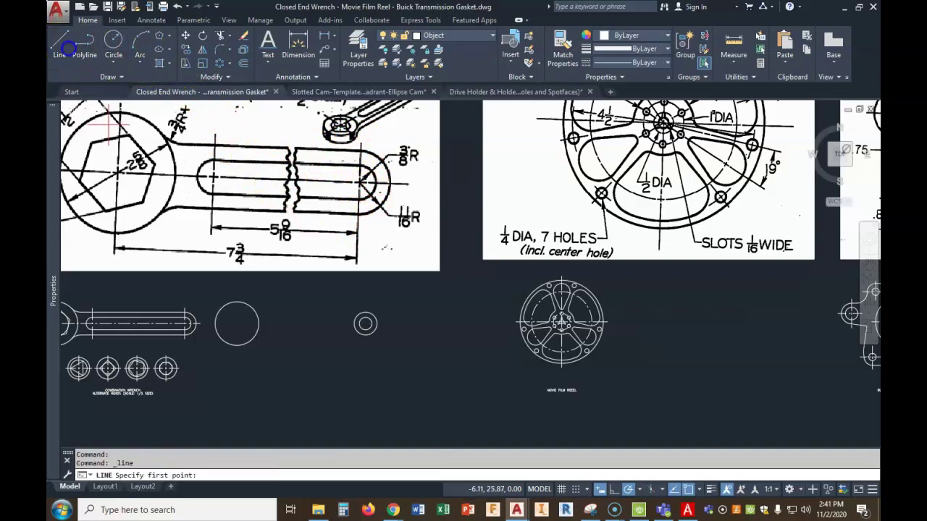
click(365, 322)
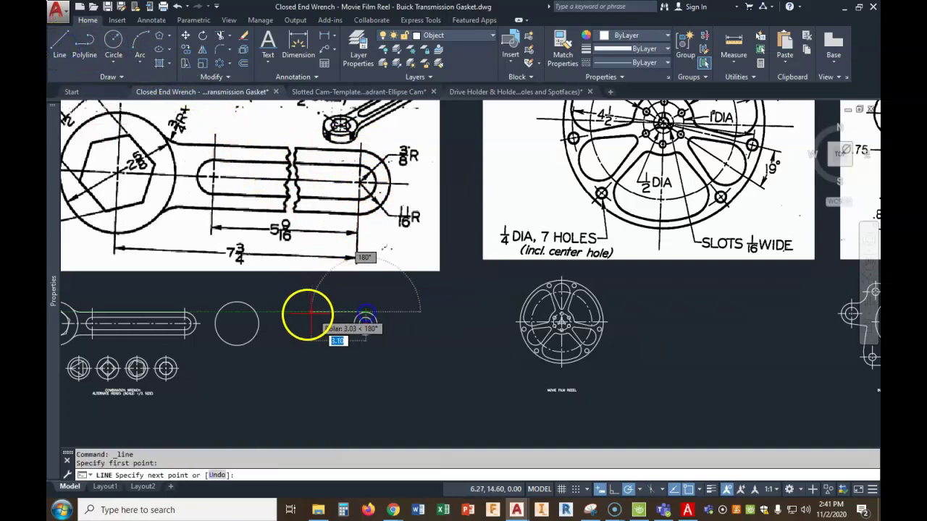
click(257, 311)
key(Return)
key(Return)
click(365, 334)
click(257, 335)
right_click(303, 360)
- Copy the 3/8 radius circle 5-9/16 to the left along the handle's centerline
scroll(379, 345, up, 3)
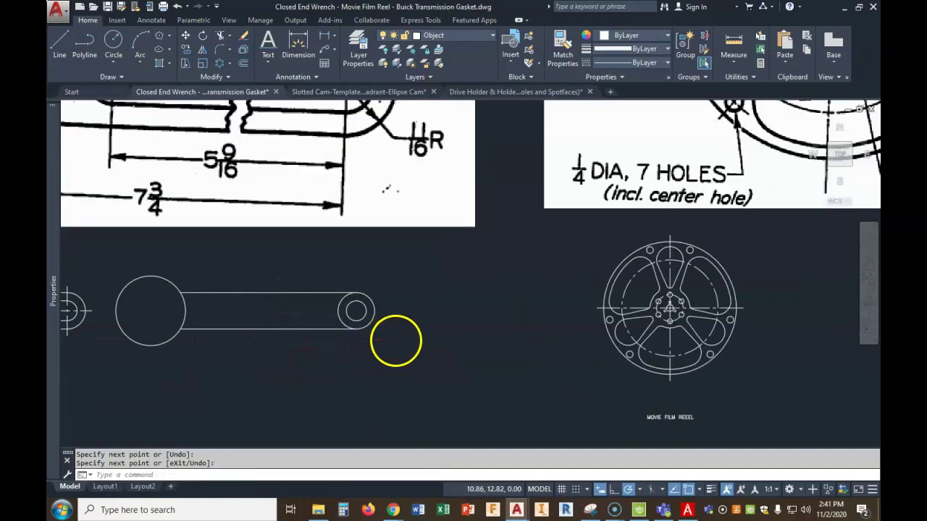
scroll(397, 340, down, 3)
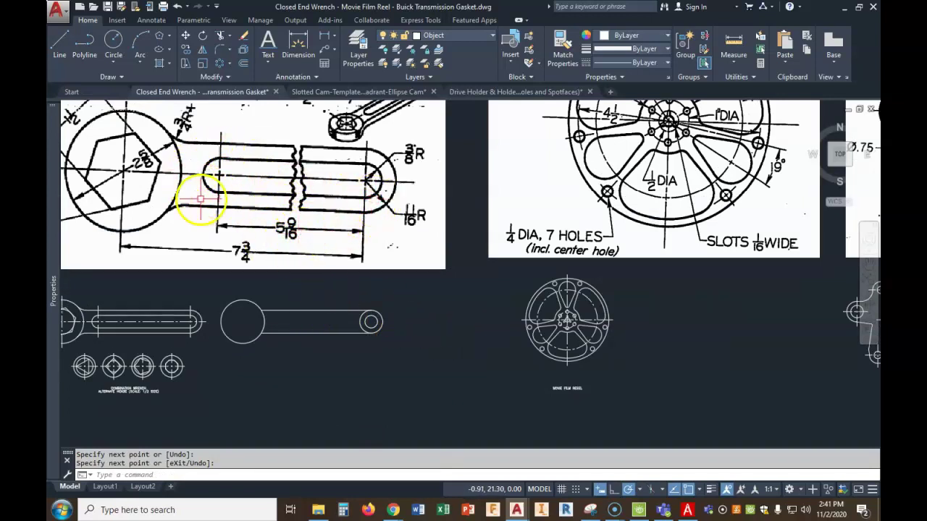
click(183, 49)
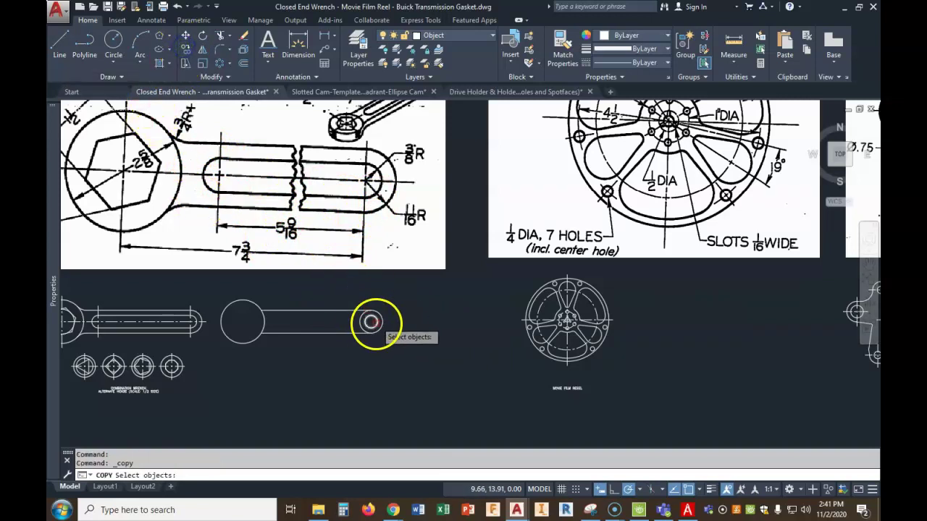
scroll(372, 317, up, 2)
click(364, 324)
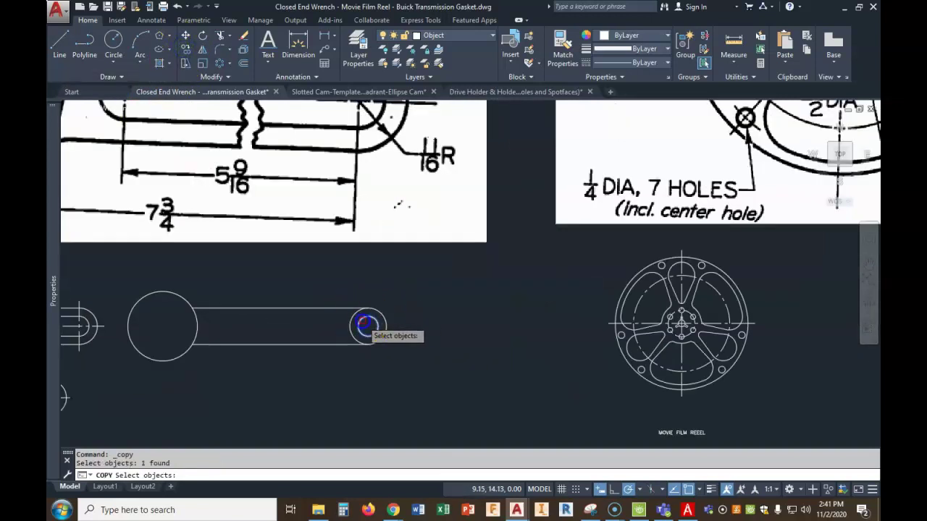
key(Return)
click(299, 327)
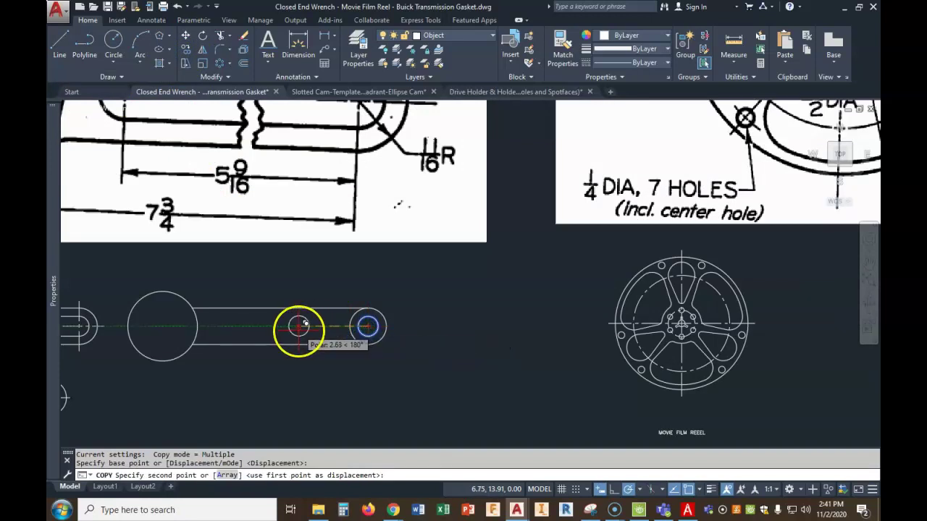
text(5-9/)
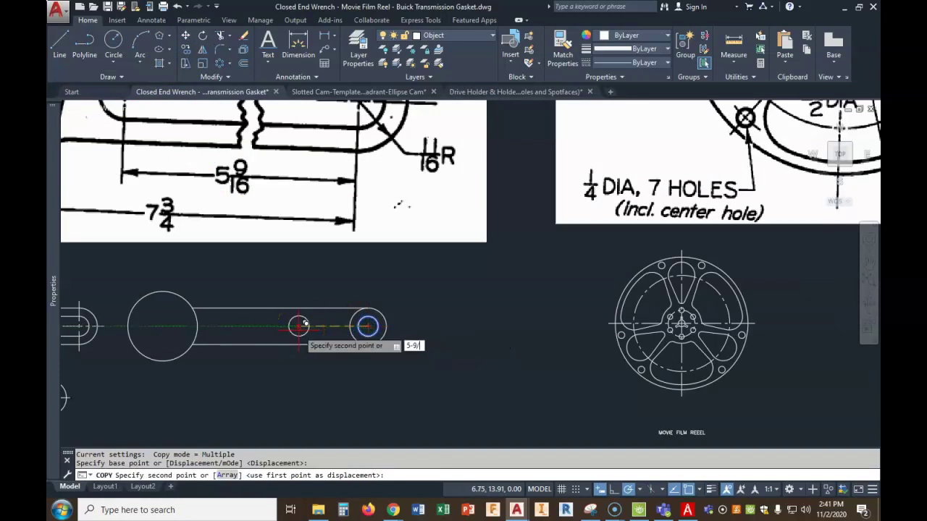
text(16)
key(Return)
right_click(313, 356)
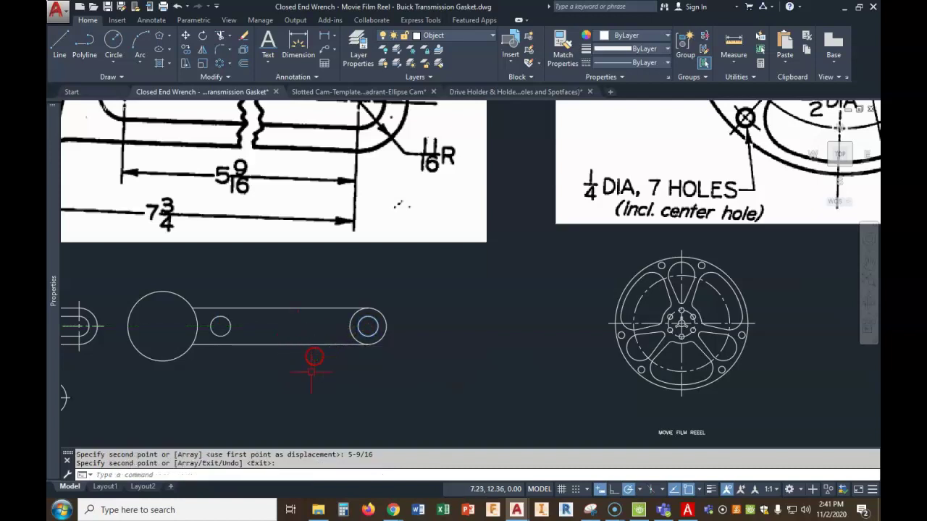
- Trim away the inner half of the 11/16 radius circle to leave the handle's rounded end
scroll(315, 393, down, 2)
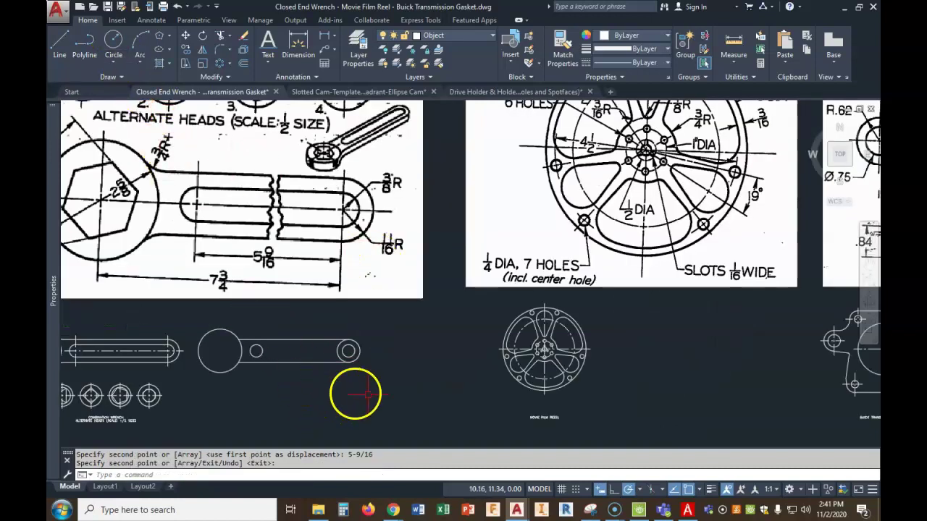
click(218, 36)
key(Return)
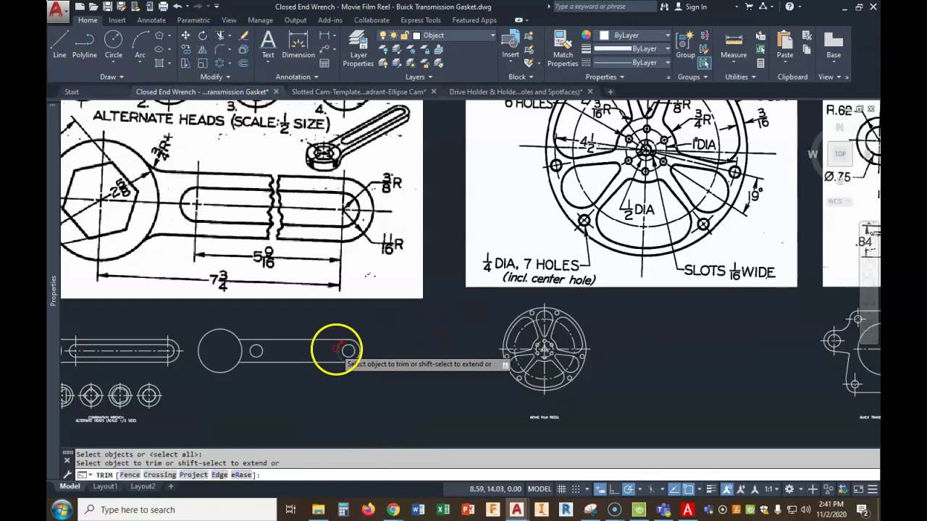
- Draw the slot's upper and lower edges as horizontal lines joining the quadrants of the two small circles
click(61, 42)
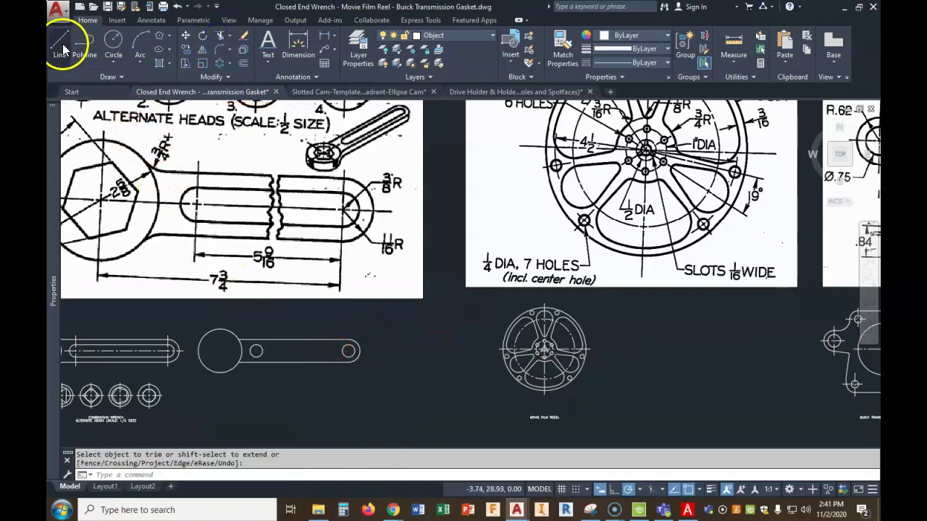
click(256, 350)
click(341, 354)
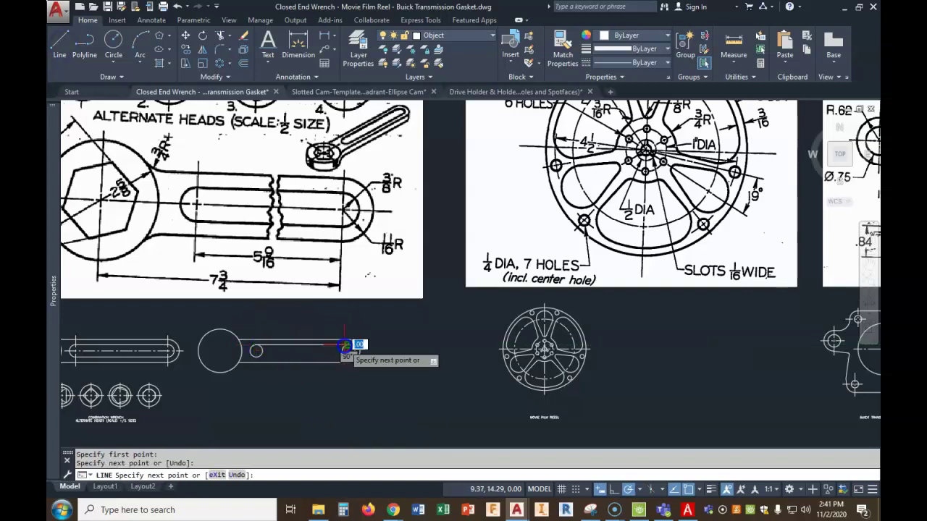
key(Return)
key(Return)
click(349, 352)
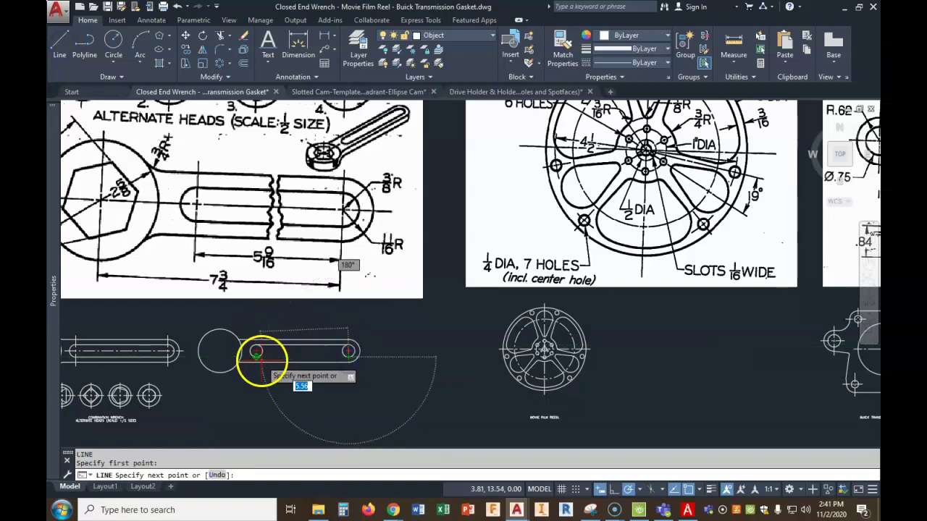
click(257, 352)
key(Return)
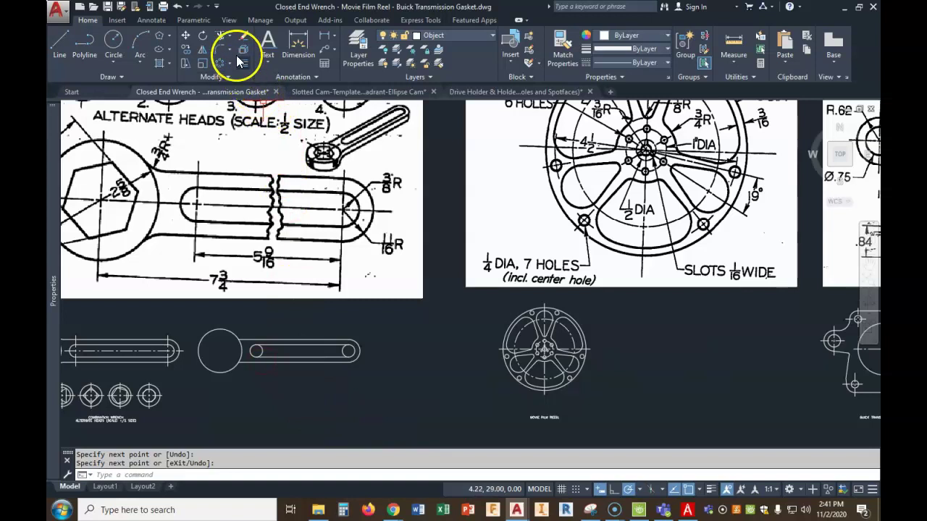
- Trim the inner halves of both small circles to finish the rounded slot in the handle
click(224, 38)
key(Return)
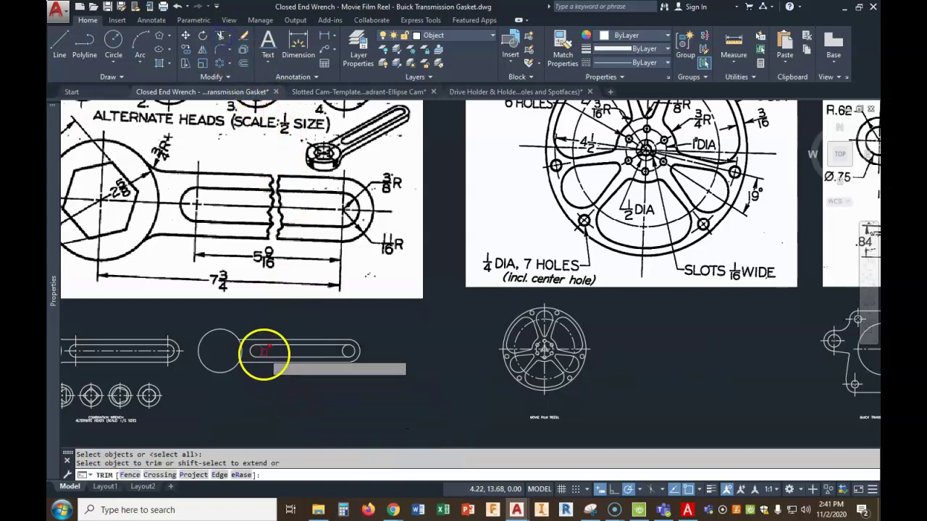
click(344, 350)
key(Return)
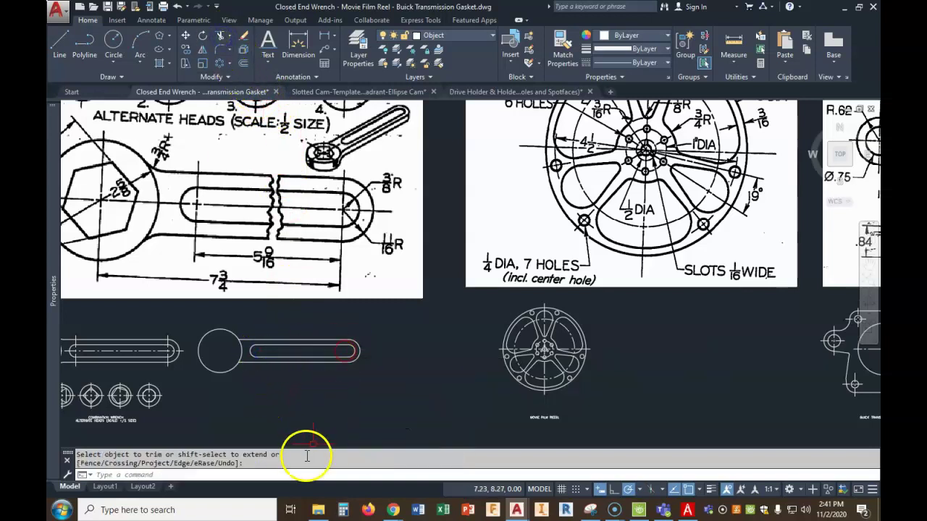
- Fillet the upper and lower junctions between the round head and the handle edges with a 0.75 radius
scroll(296, 435, down, 2)
scroll(354, 368, up, 2)
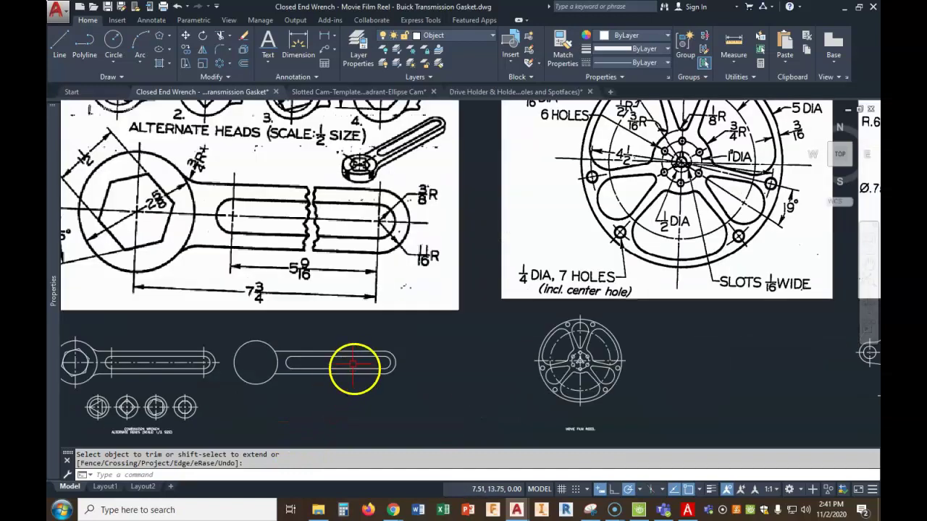
middle_drag(365, 370, 368, 387)
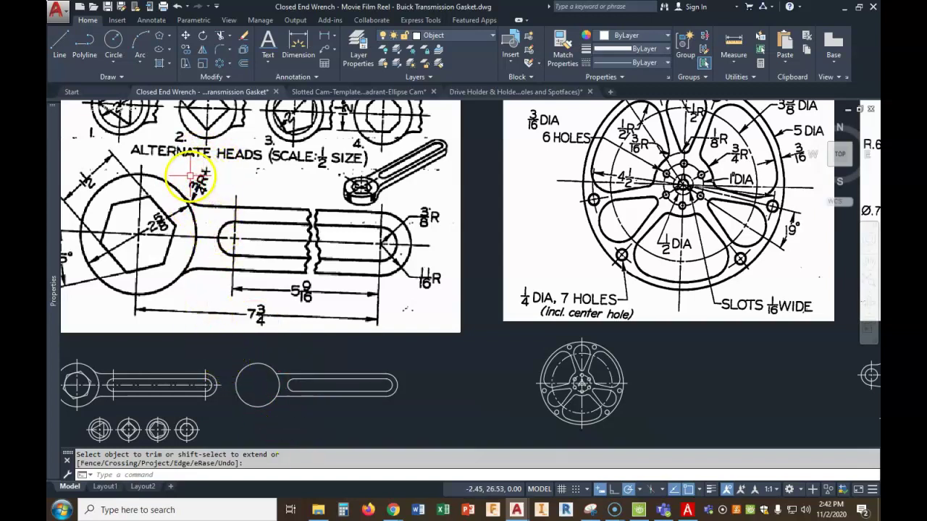
click(219, 50)
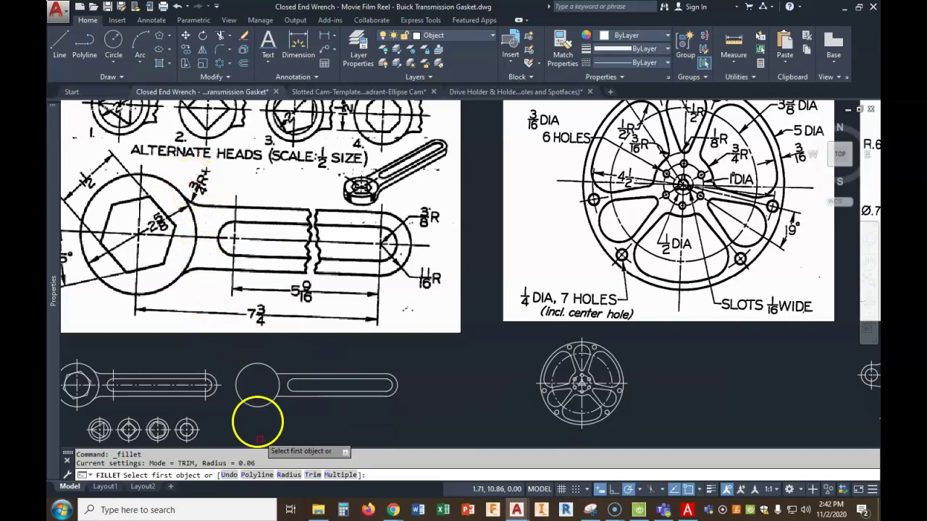
click(288, 475)
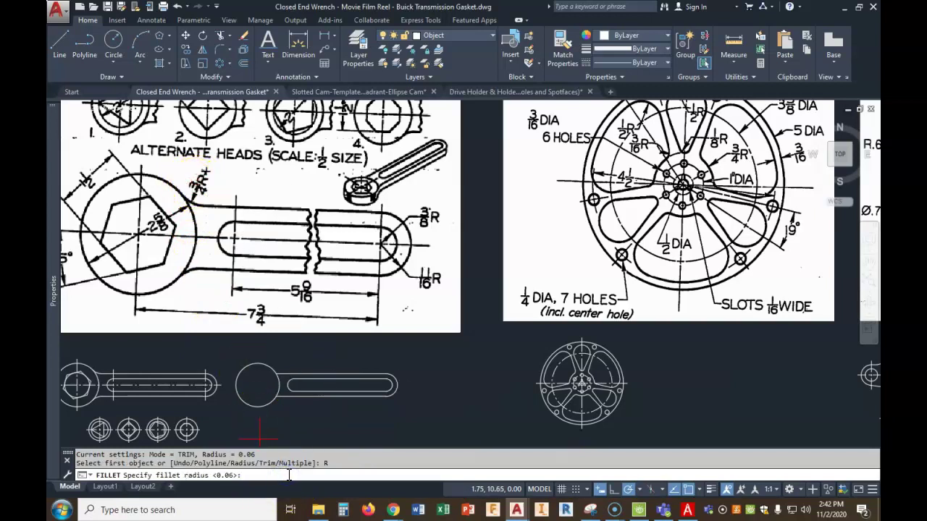
text(.75)
key(Return)
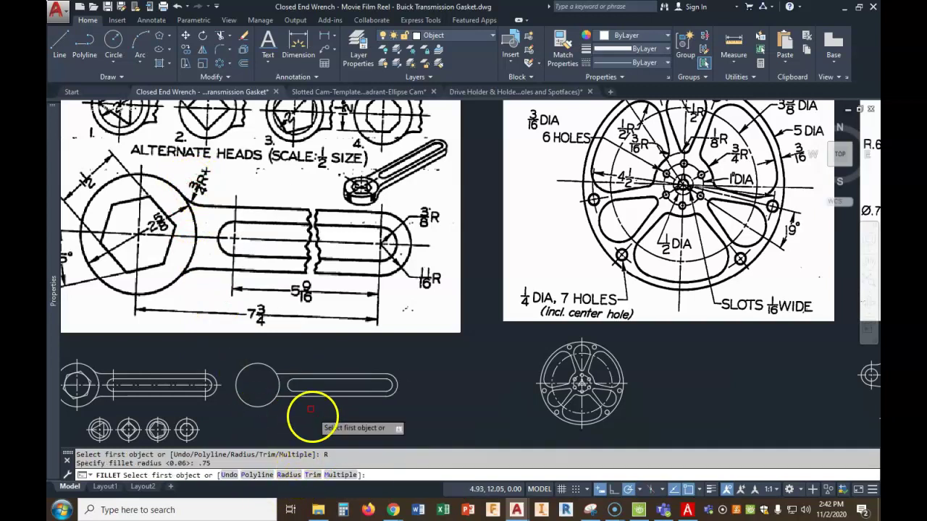
click(291, 374)
click(274, 367)
right_click(302, 420)
click(286, 396)
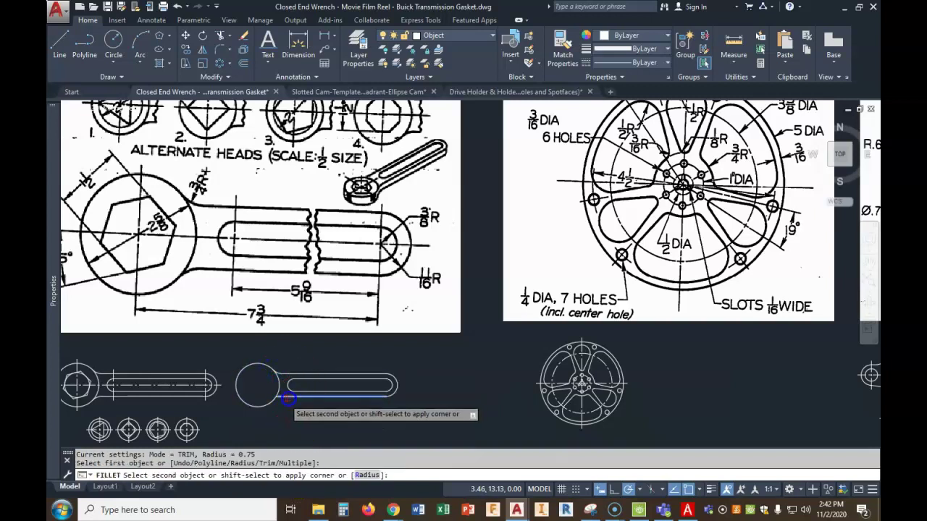
click(273, 401)
right_click(296, 431)
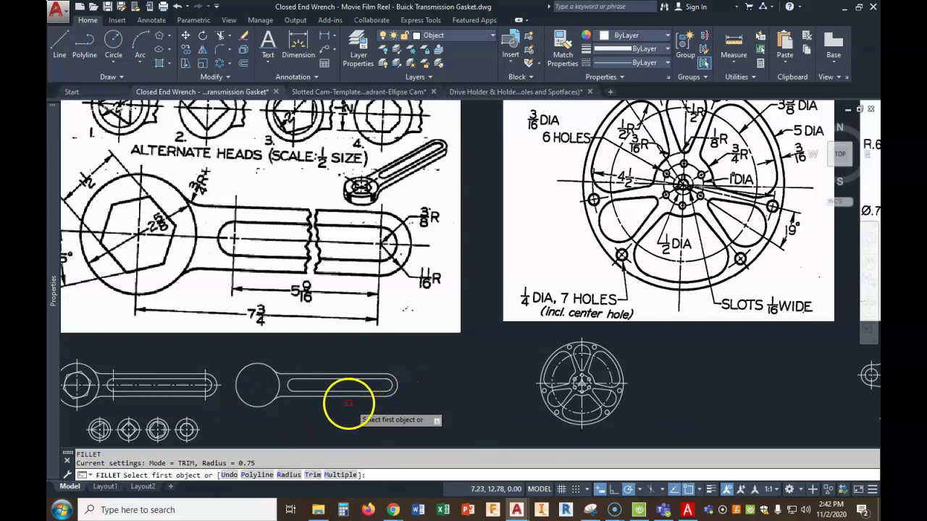
- Draw a horizontal centerline from the head's far left quadrant to the outermost point of the handle's rounded end
middle_drag(323, 405, 367, 400)
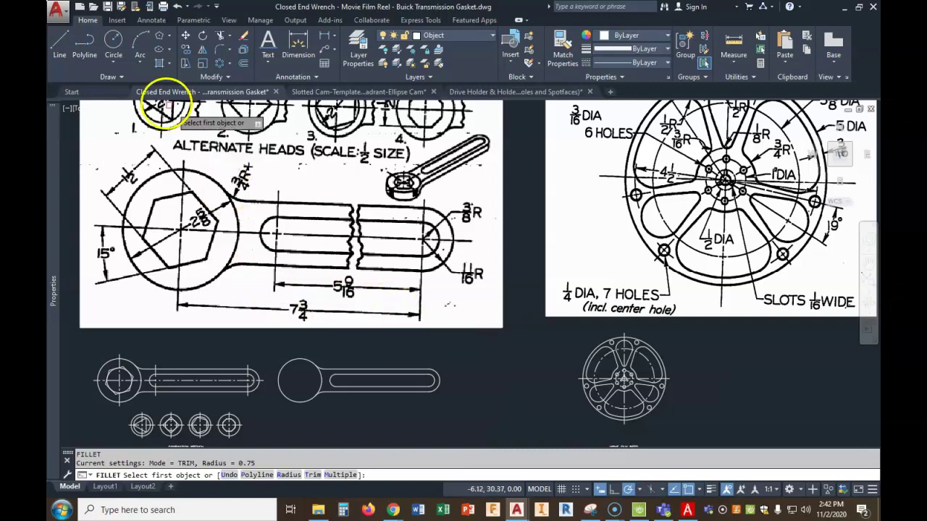
click(59, 44)
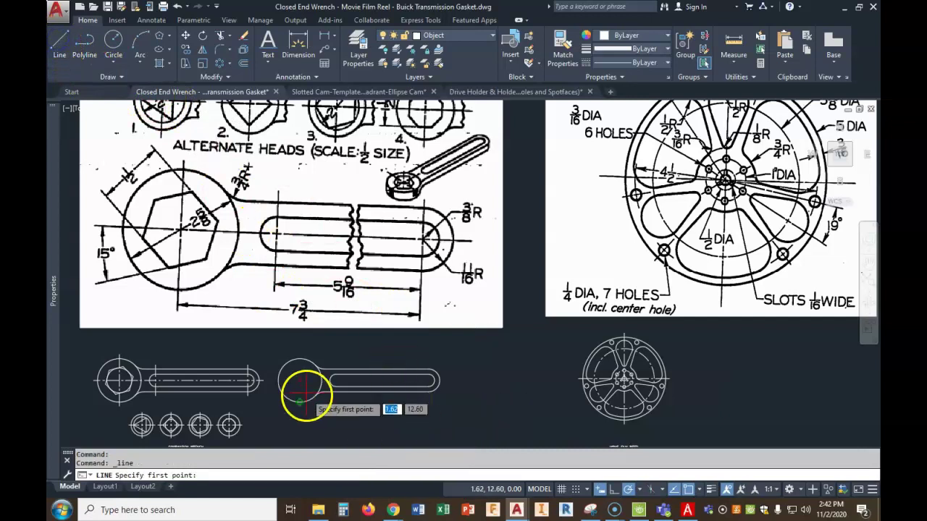
click(278, 380)
click(439, 379)
key(Return)
- Stretch both ends of the horizontal centerline 0.25 beyond the wrench outline
scroll(458, 379, up, 2)
middle_drag(411, 386, 486, 355)
click(288, 346)
click(243, 345)
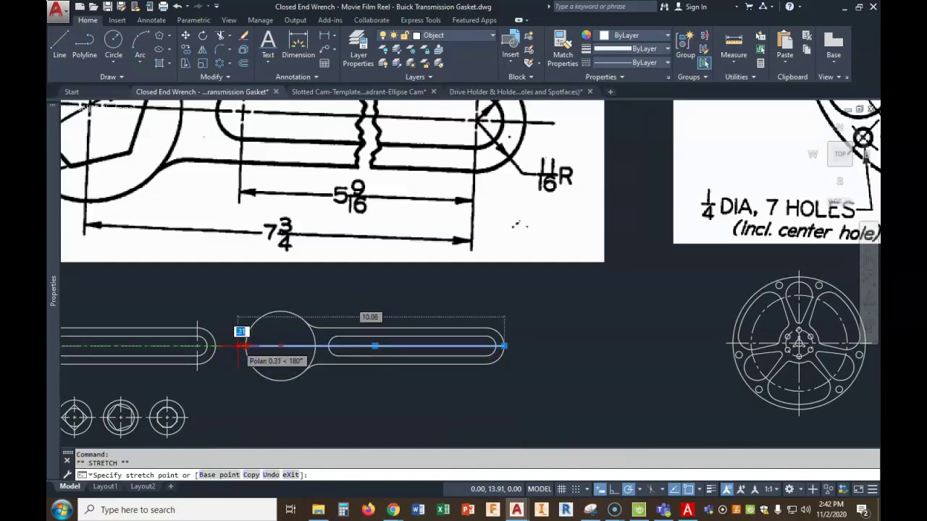
key(Return)
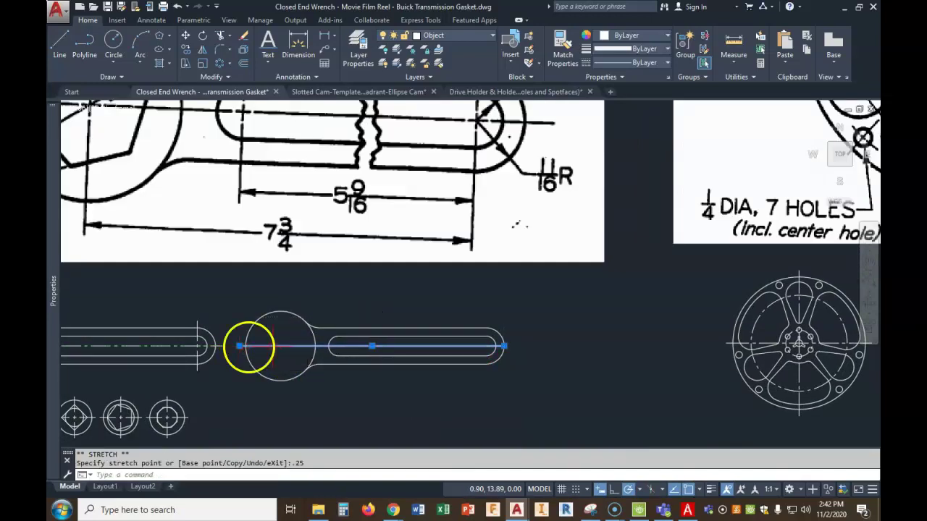
click(505, 345)
key(Return)
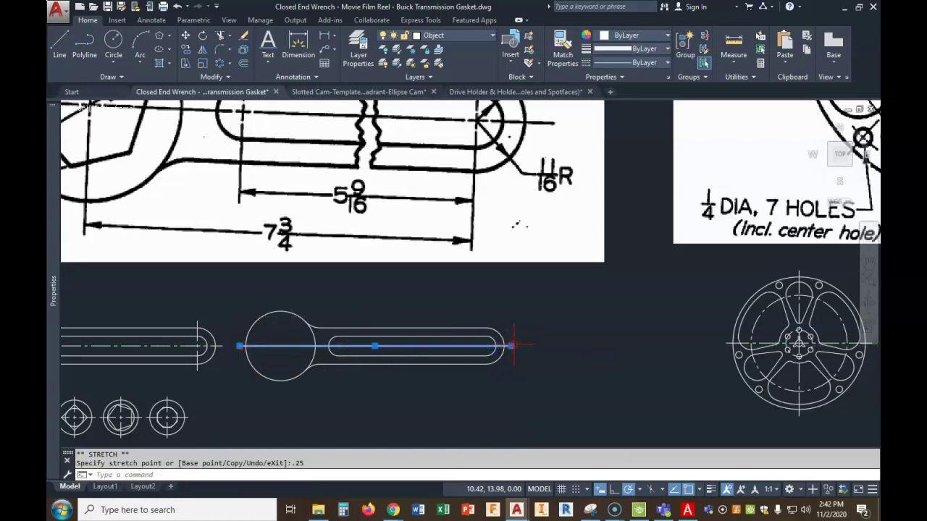
- Draw a vertical line through the head between its upper and lower quadrants
click(58, 44)
click(281, 313)
click(281, 379)
key(Return)
- Stretch both ends of the head's vertical centerline 0.25 beyond the circle
click(280, 341)
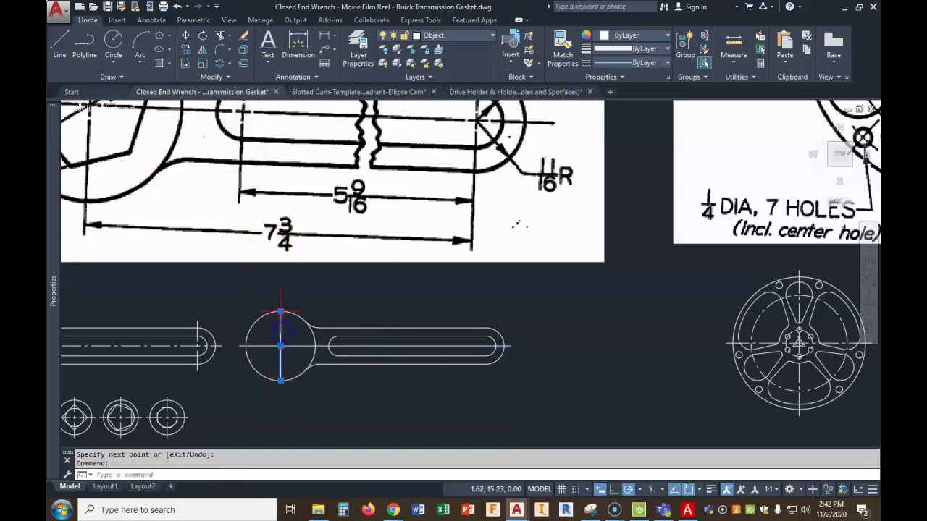
click(281, 312)
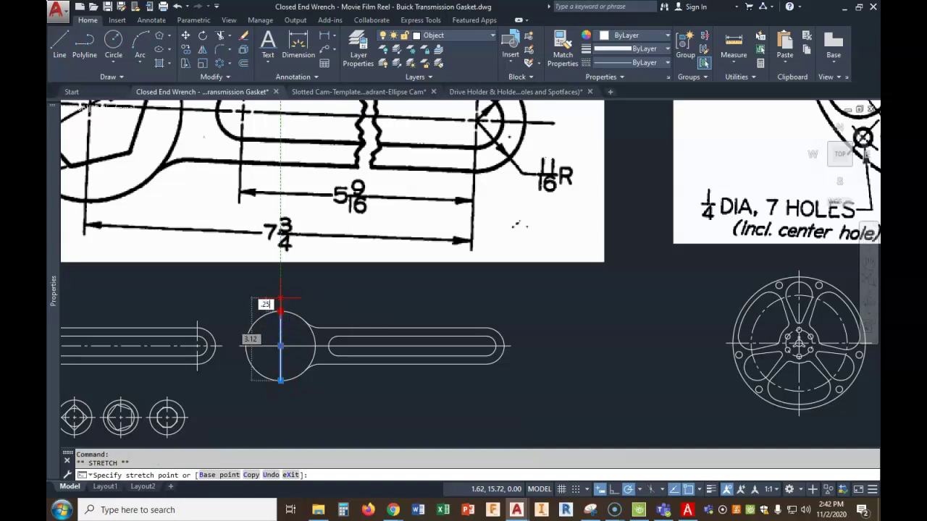
key(Return)
click(280, 380)
text(.25)
key(Return)
- Draw a vertical line across the handle joining the two endpoints of its rounded end's arc
text(l)
key(Return)
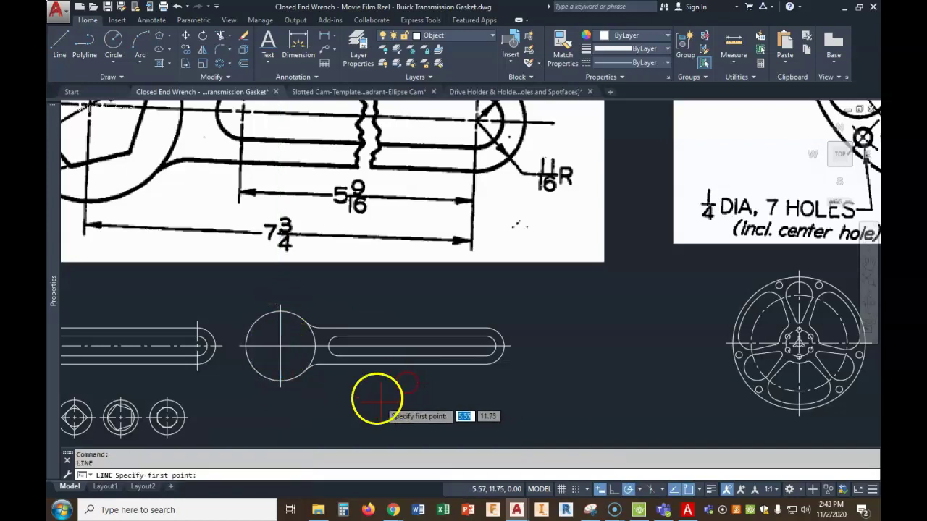
click(486, 331)
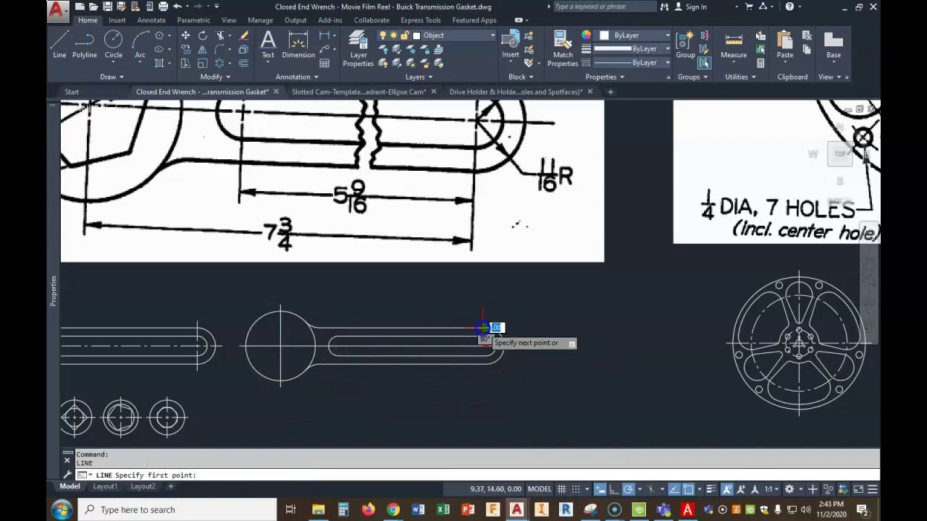
click(486, 368)
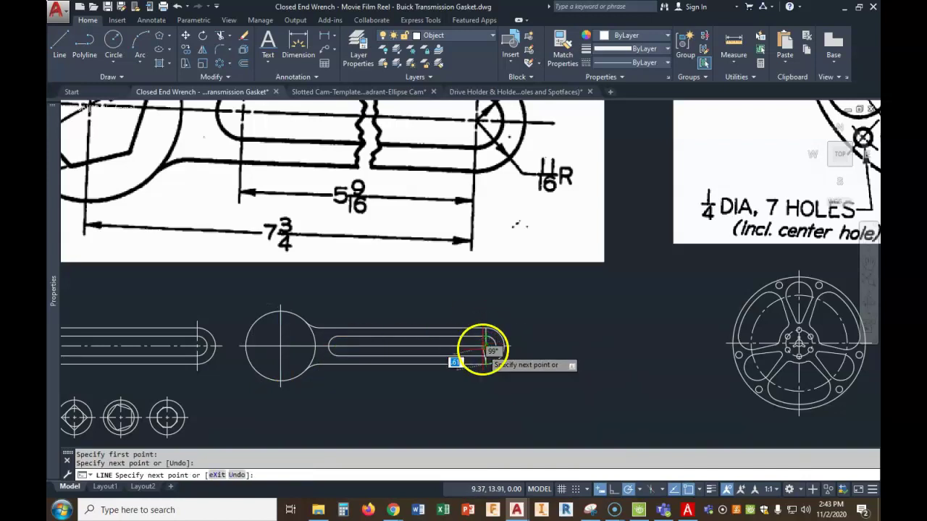
right_click(483, 349)
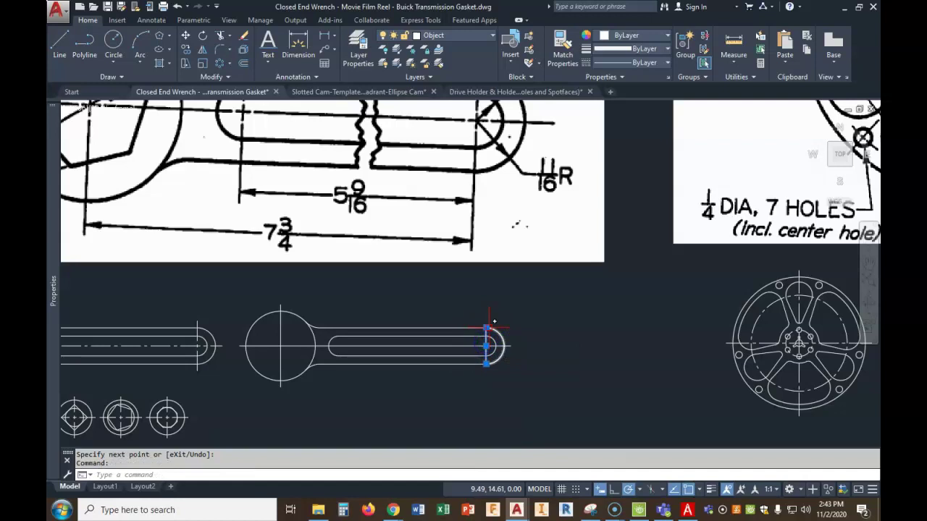
- Stretch both ends of the vertical line at the handle's rounded end 0.25 outward
click(486, 328)
text(.2)
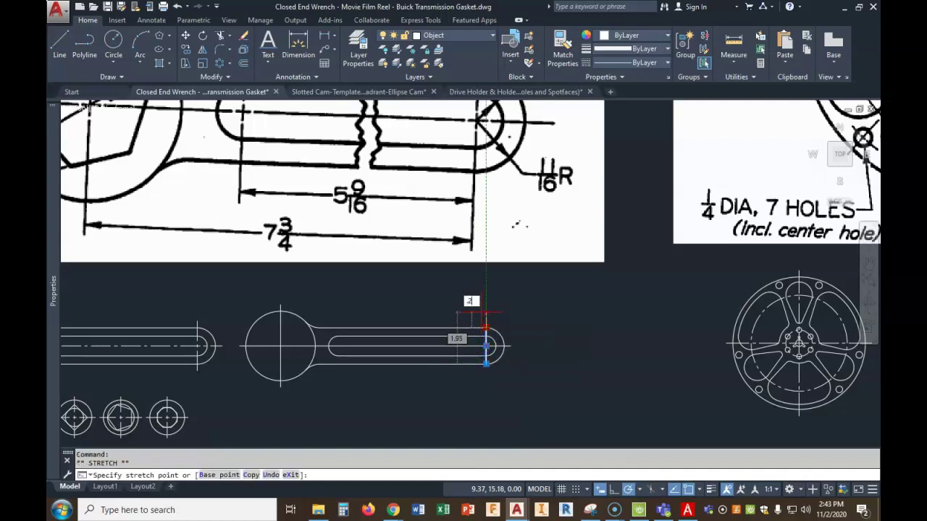
text(5)
key(Return)
click(486, 363)
text(.25)
key(Return)
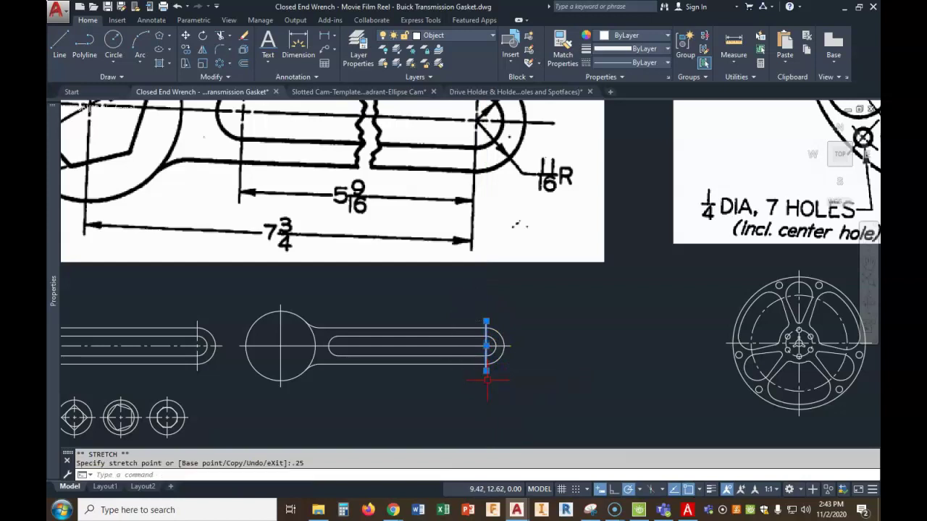
- Copy that vertical centerline from its midpoint to the center of the slot's arc nearest the head
click(186, 48)
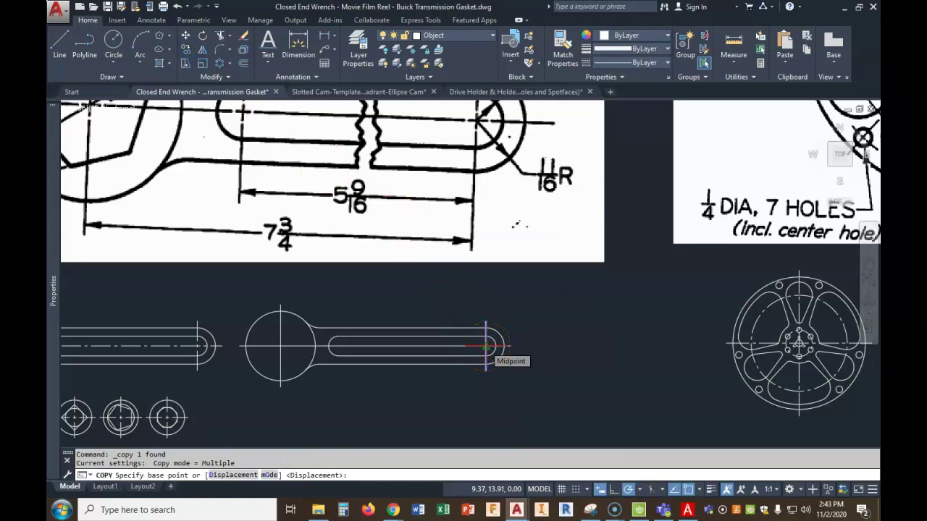
click(485, 347)
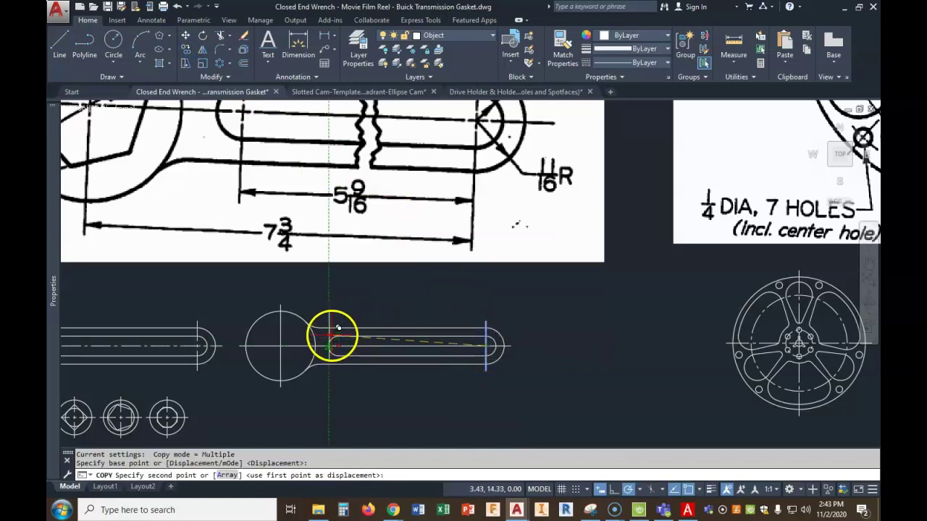
click(338, 346)
key(Return)
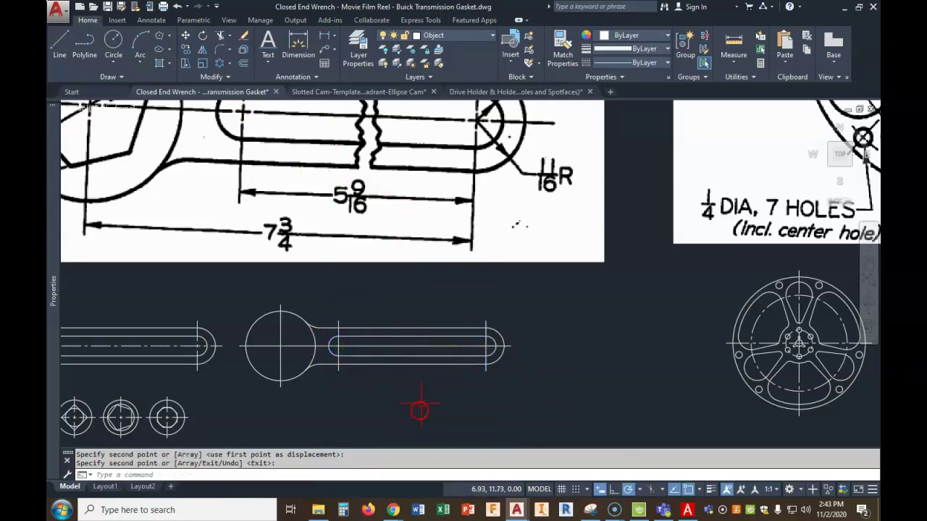
- Move the horizontal centerline and the three vertical centerlines to the Center layer
click(486, 353)
click(471, 346)
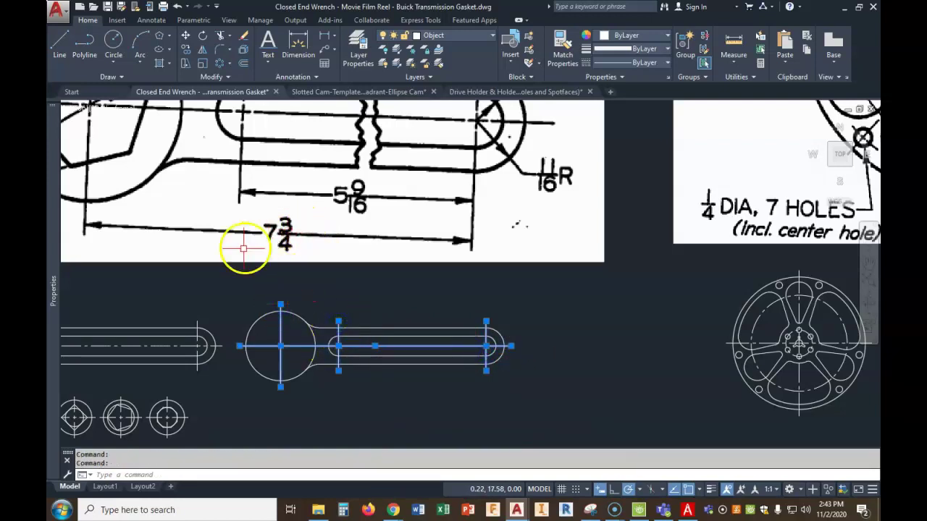
click(464, 35)
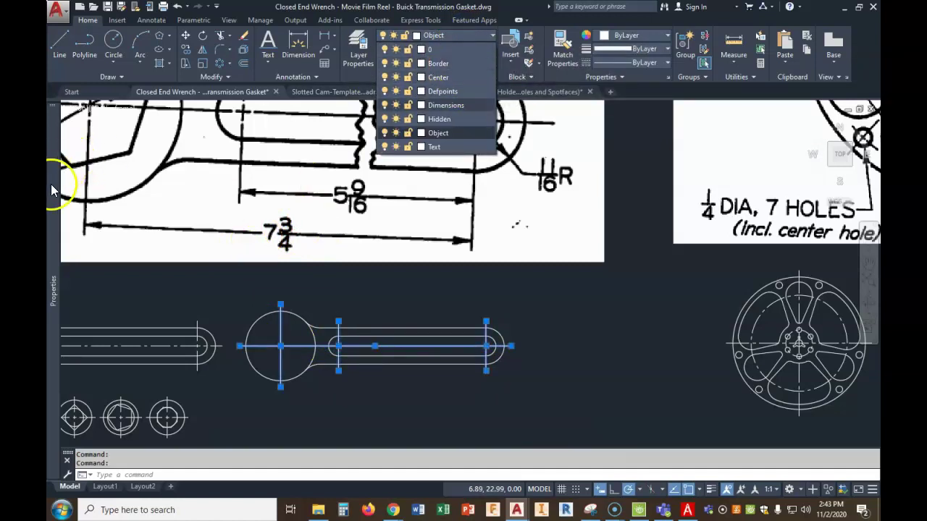
click(438, 77)
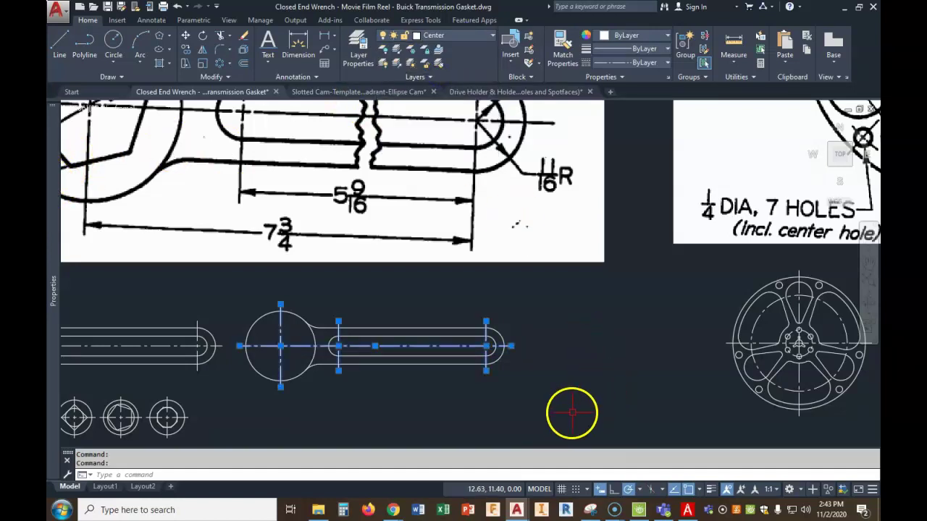
key(Escape)
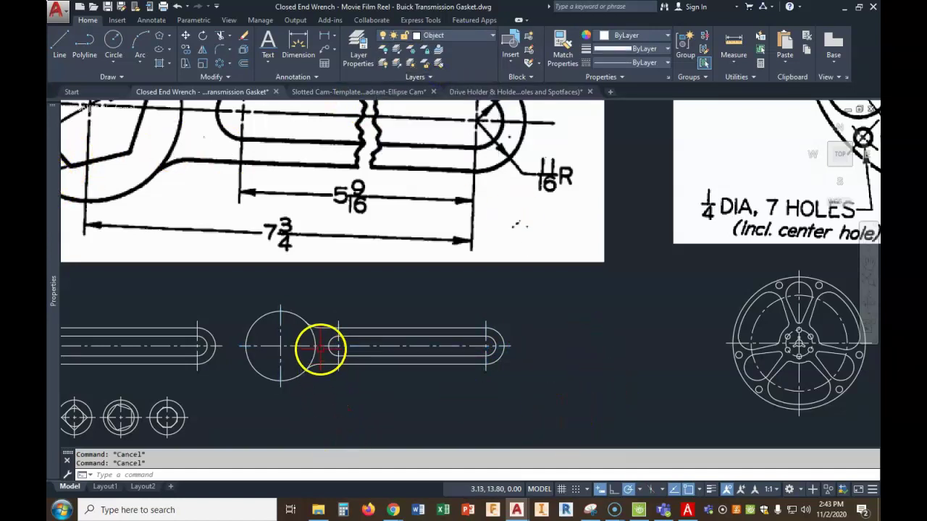
- Draw a 1.5 diameter circle at the center of the wrench head
middle_drag(320, 349, 517, 356)
scroll(517, 356, down, 2)
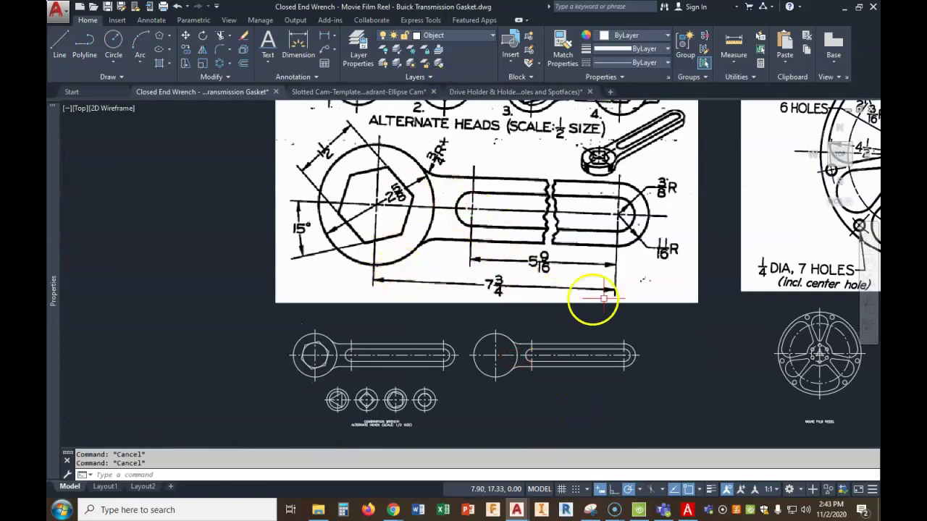
scroll(603, 298, down, 2)
mouse_move(652, 275)
middle_down()
mouse_move(570, 311)
mouse_move(536, 310)
middle_up()
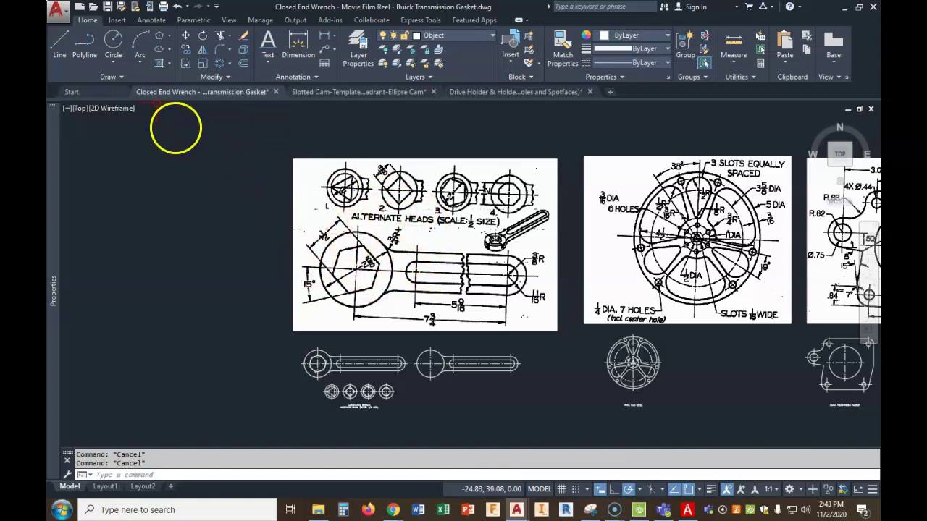
click(114, 58)
click(110, 81)
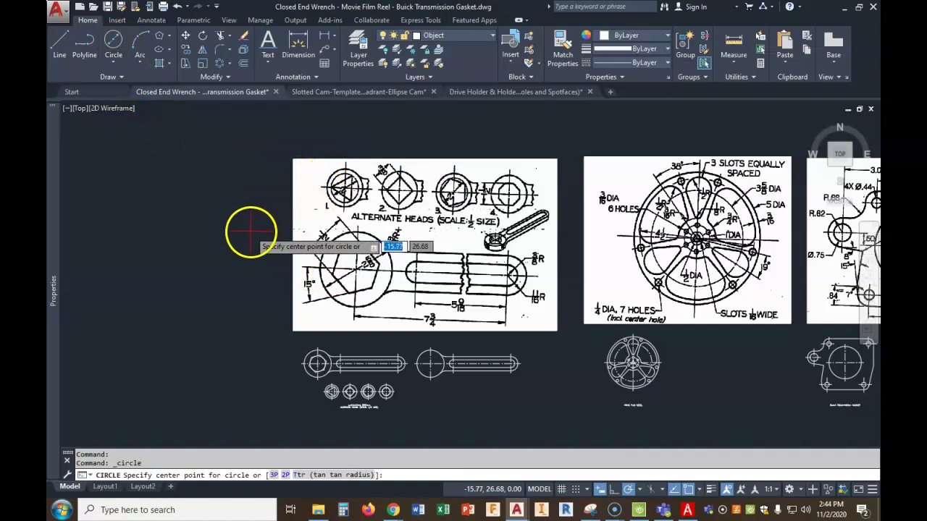
click(431, 364)
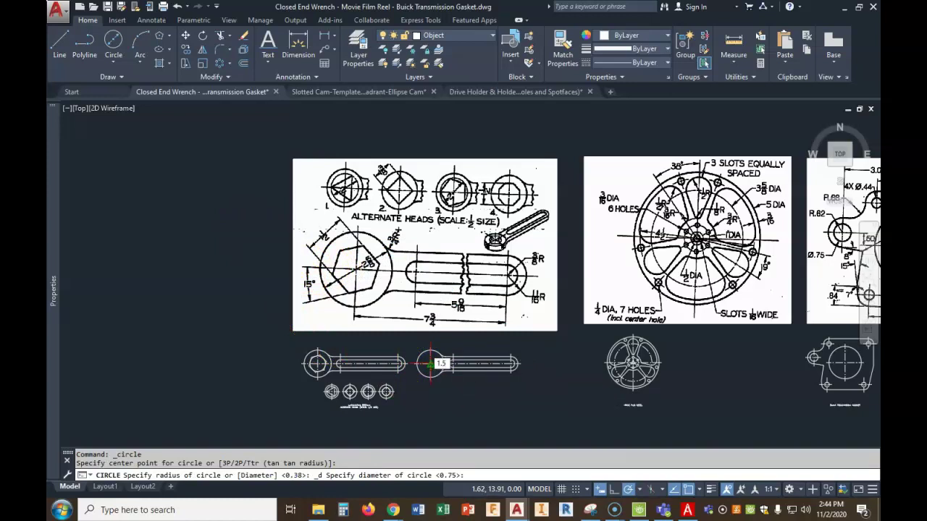
key(Return)
- Draw a six-sided polygon at the wrench head's center, circumscribed about the 1.5 diameter circle
scroll(434, 362, up, 2)
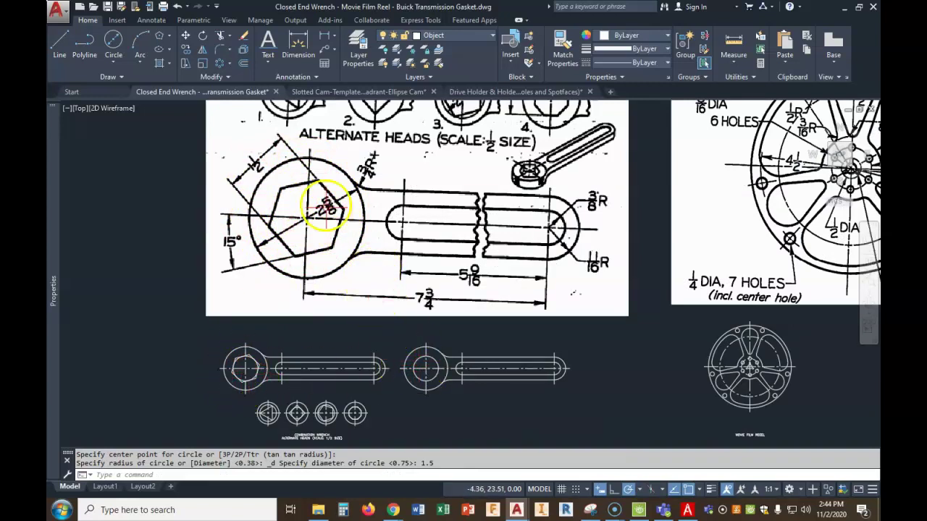
click(171, 35)
click(181, 52)
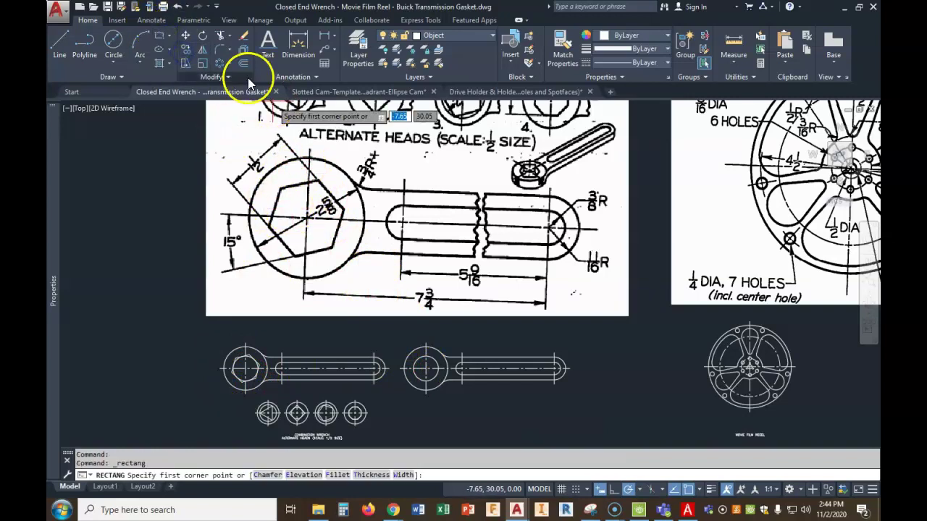
click(170, 35)
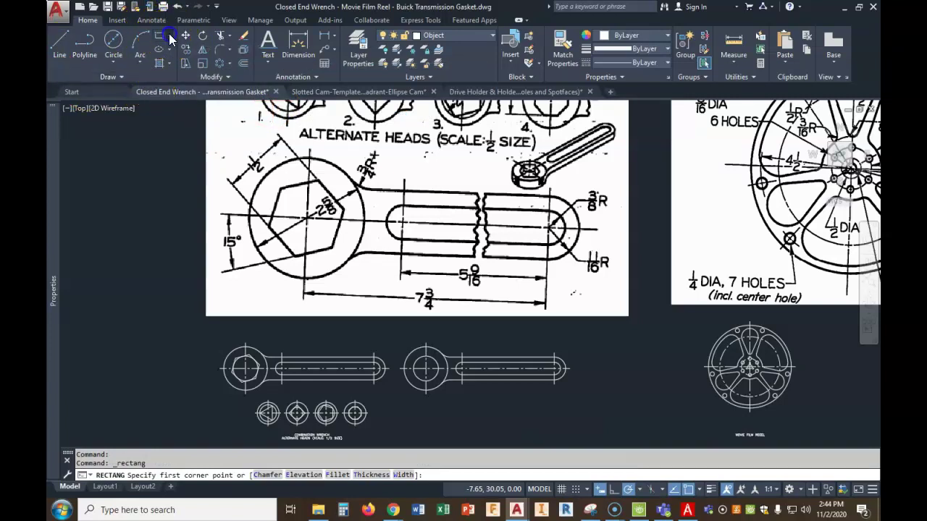
click(184, 78)
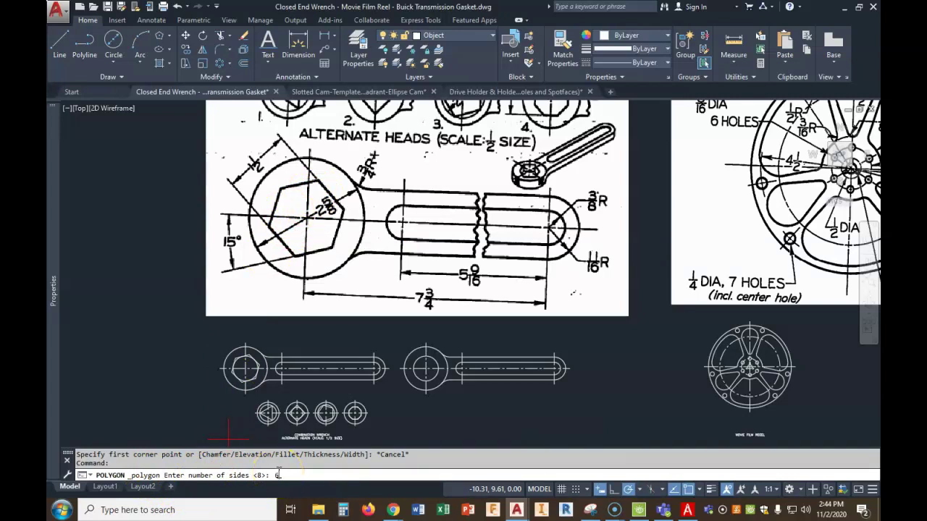
key(Return)
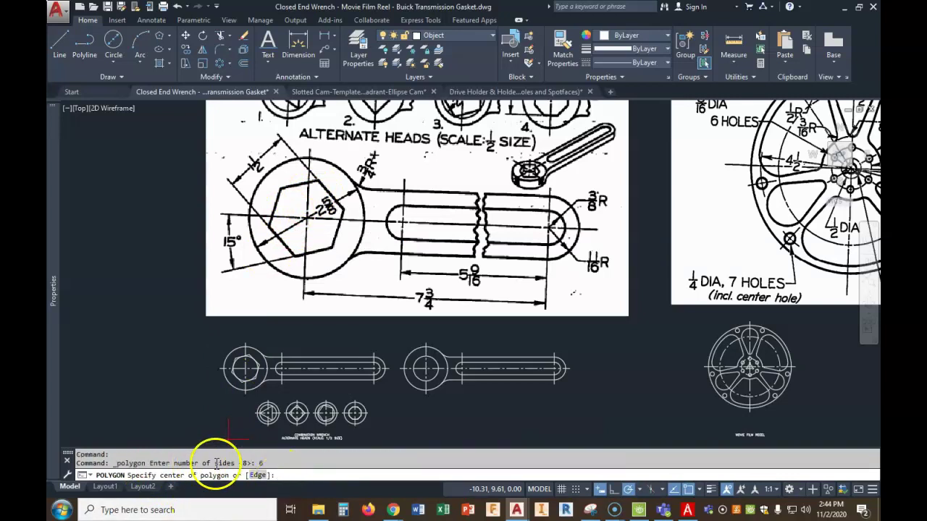
click(426, 370)
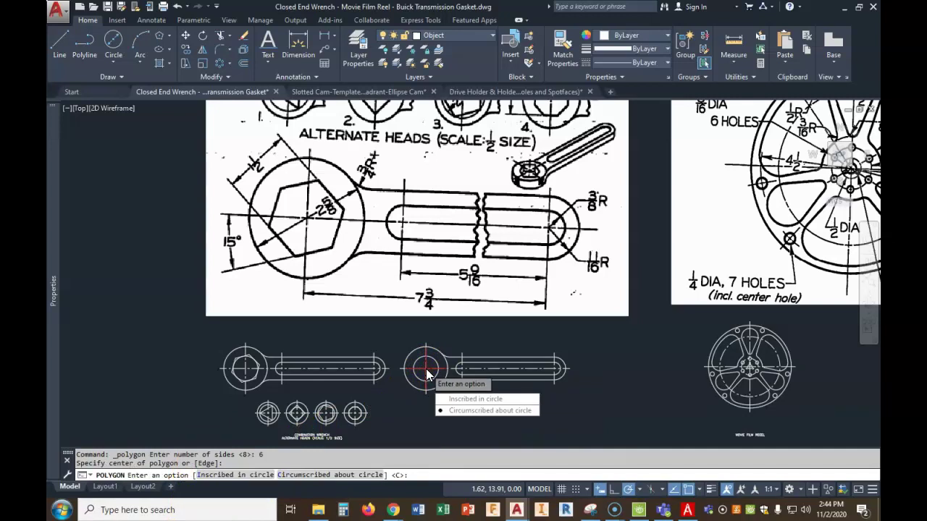
click(461, 412)
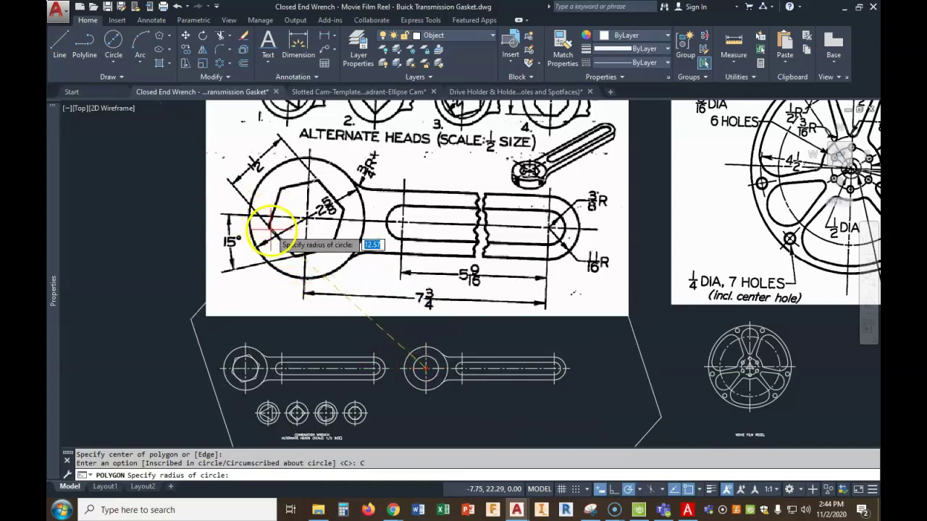
scroll(403, 370, up, 6)
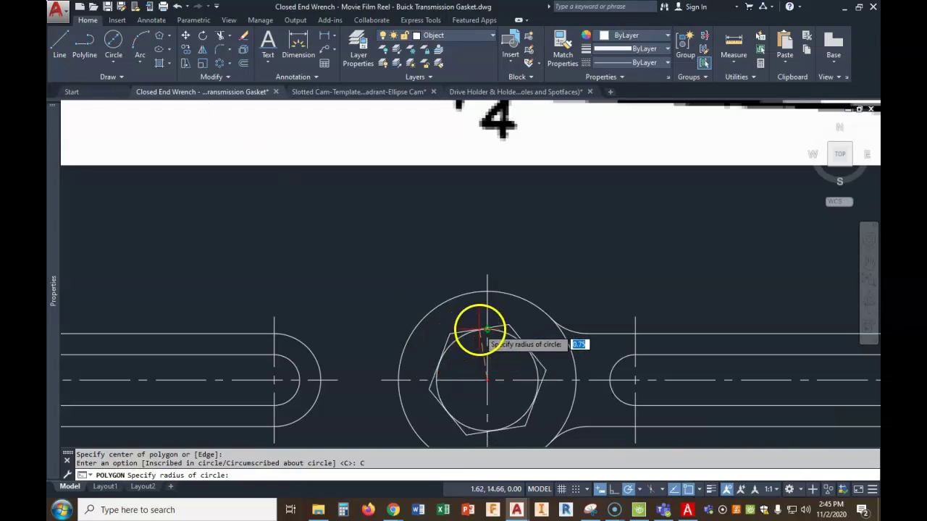
click(486, 330)
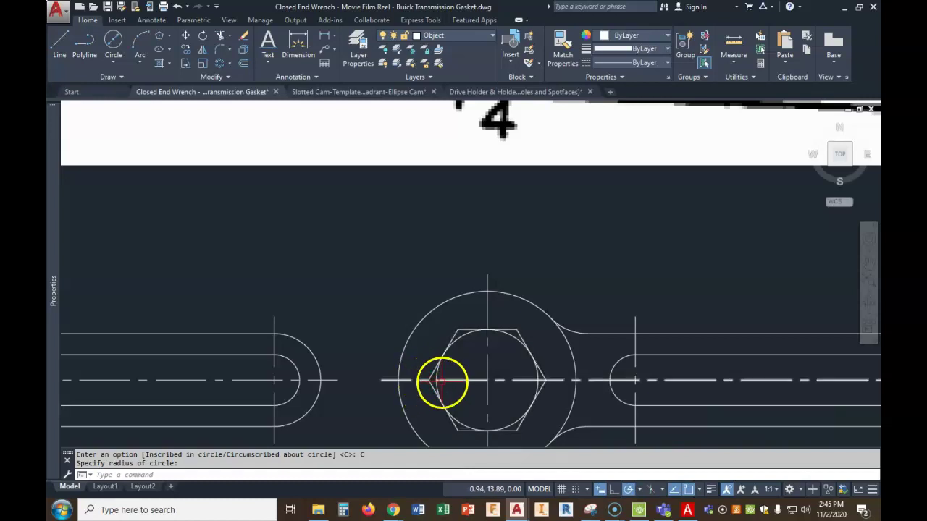
- Rotate the hexagon by 15 degrees about the center of the wrench head
scroll(442, 381, down, 4)
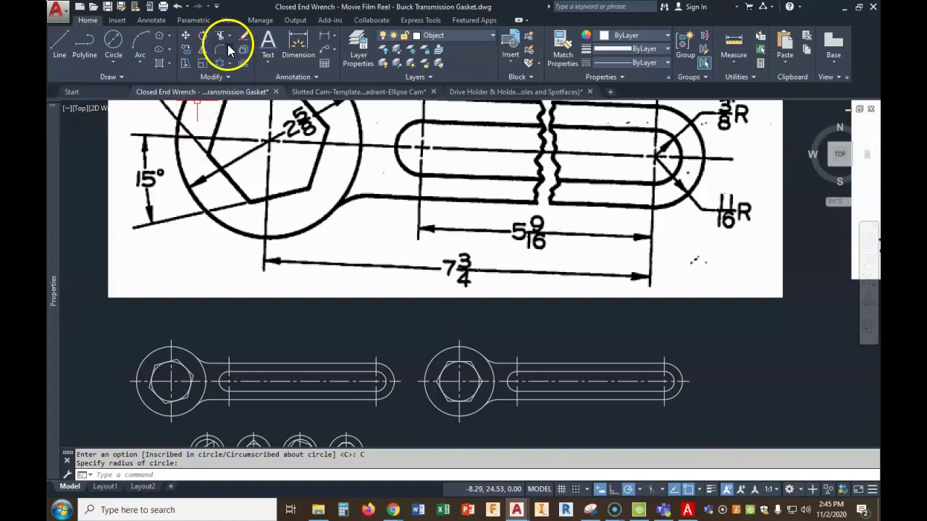
click(202, 36)
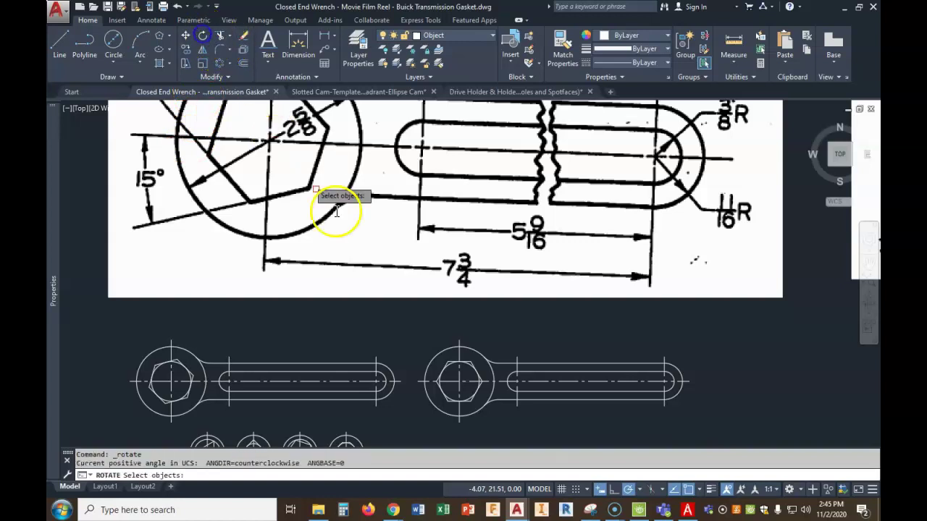
click(473, 362)
right_click(481, 326)
click(459, 381)
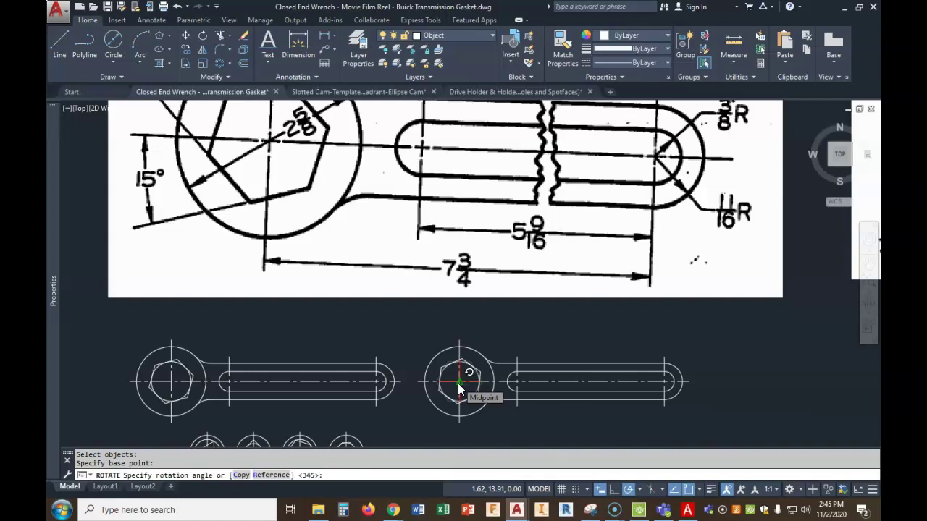
text(15)
key(Return)
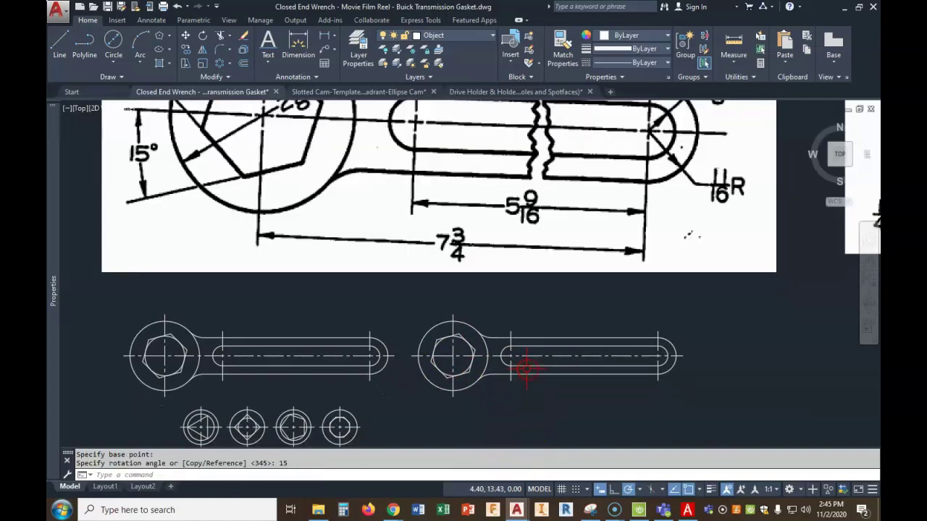
- Copy the head's outer circle and its vertical centerline from the head center to a point straight below the wrench
scroll(529, 389, down, 2)
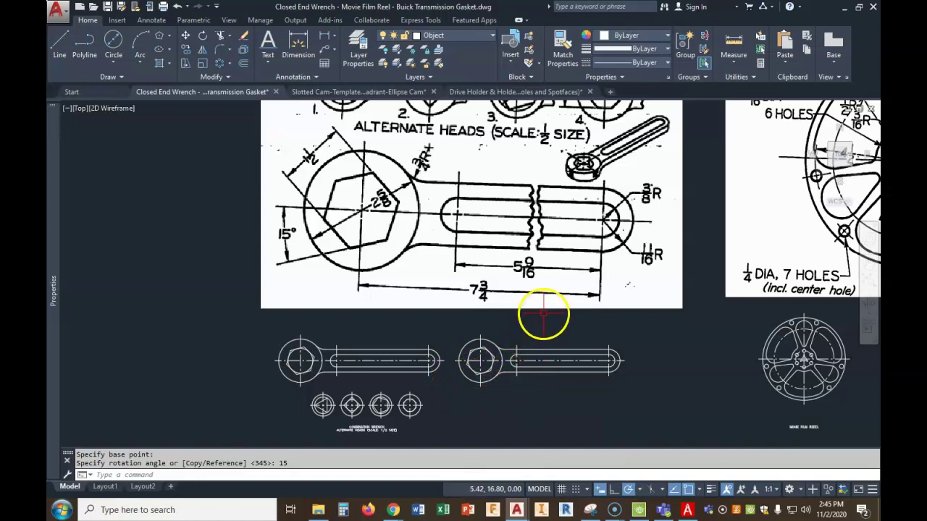
scroll(543, 313, down, 2)
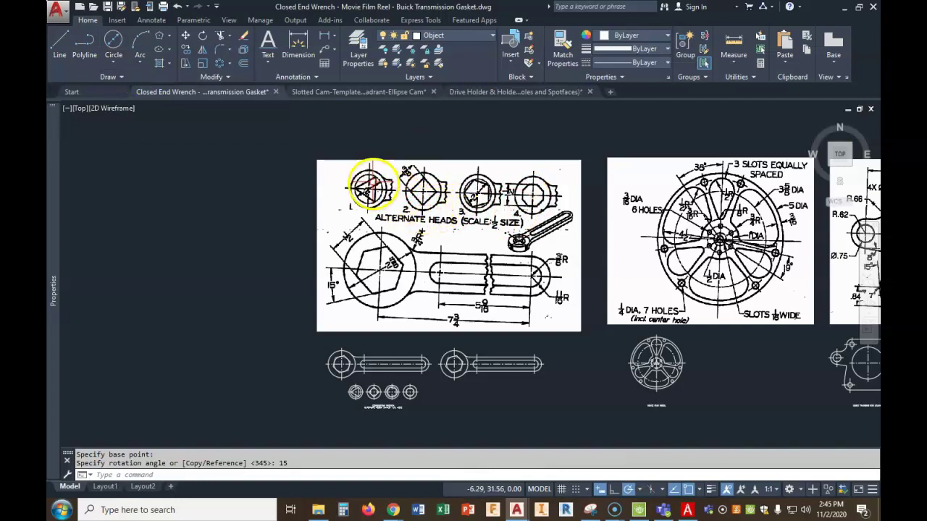
scroll(369, 186, up, 1)
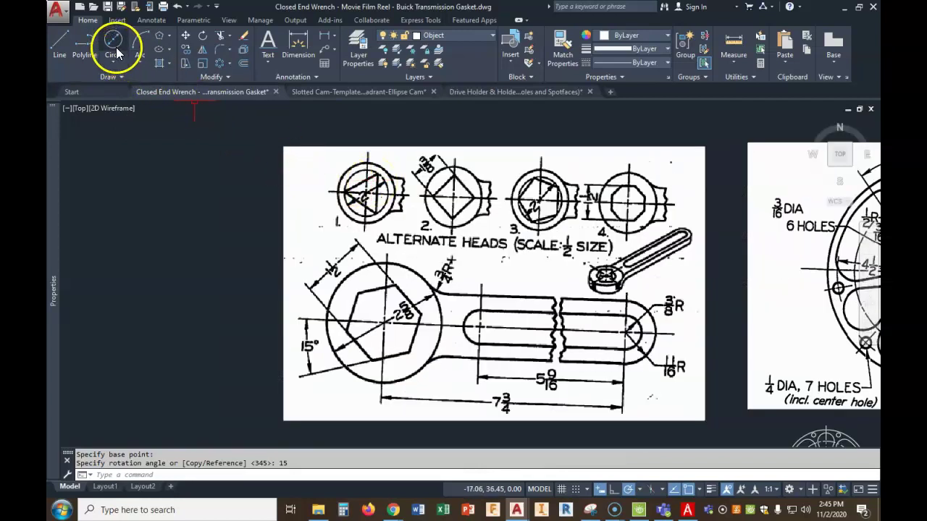
scroll(425, 310, down, 2)
middle_drag(424, 310, 426, 227)
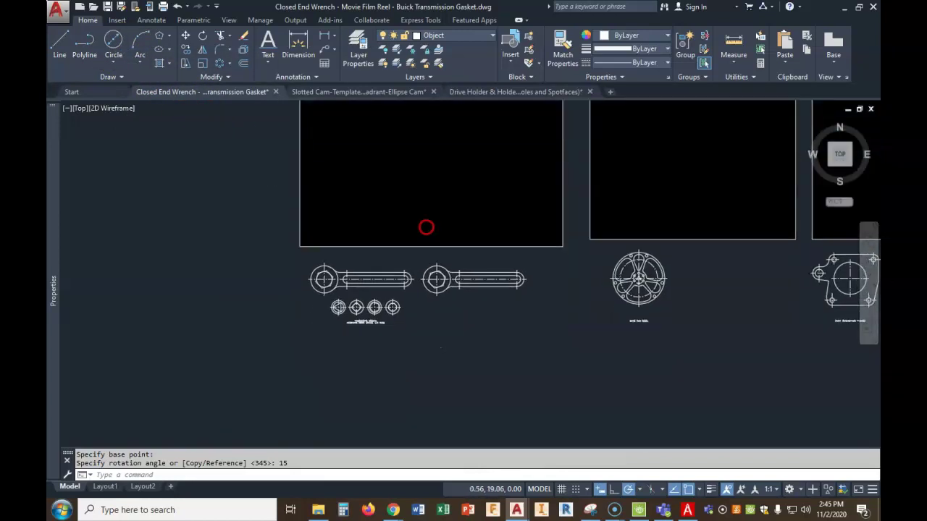
click(186, 49)
scroll(425, 269, up, 2)
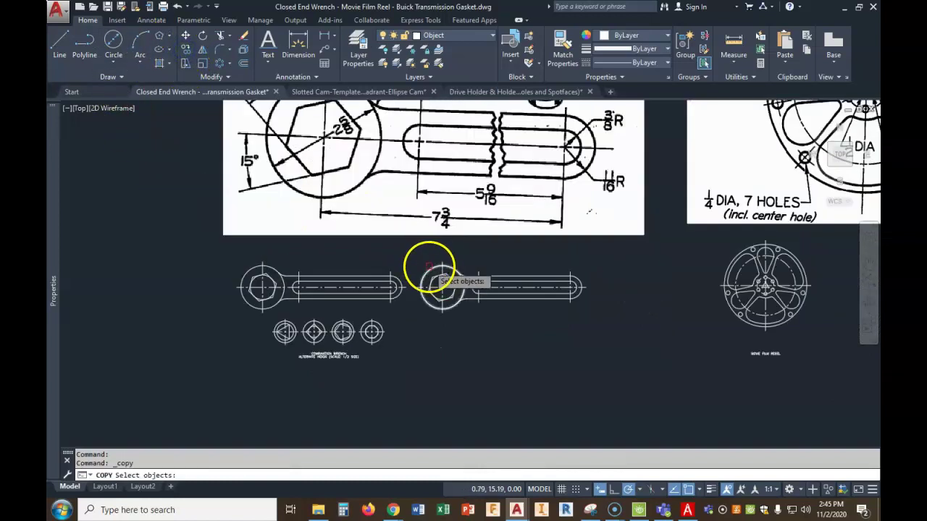
click(431, 268)
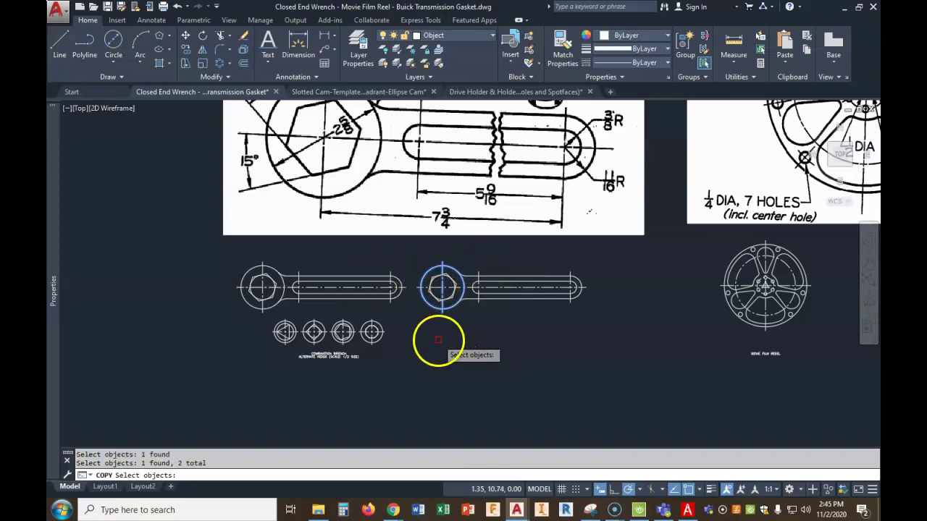
key(Return)
click(442, 288)
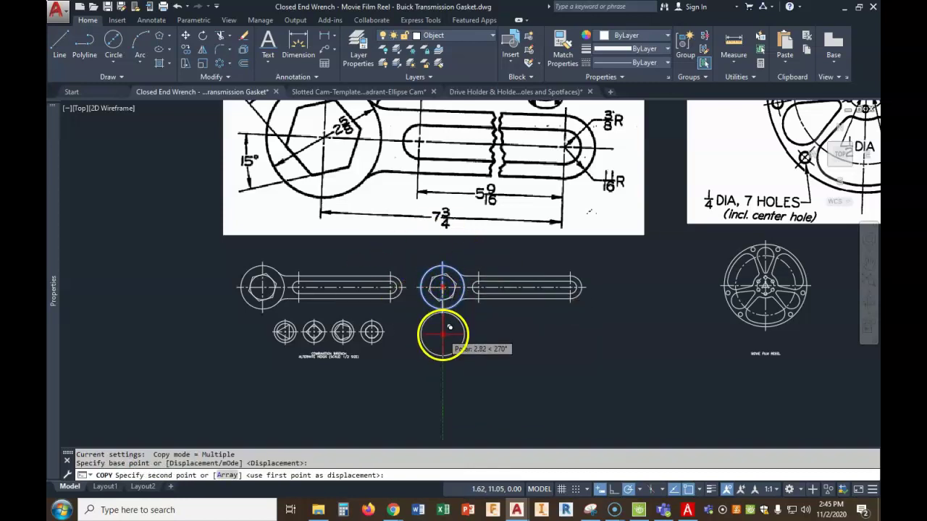
click(446, 342)
key(Return)
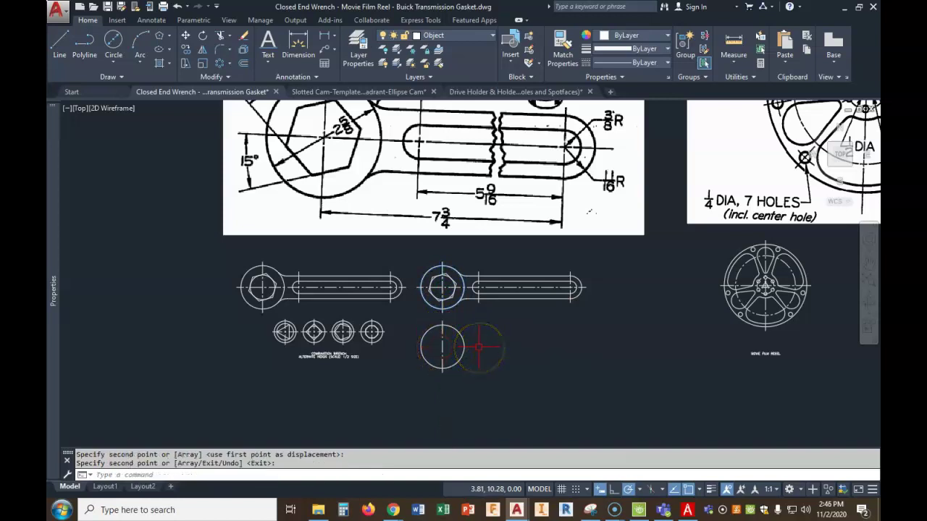
- Mirror the copied circle's vertical centerline about a diagonal through the circle's center to add a horizontal centerline, keeping the original
click(200, 50)
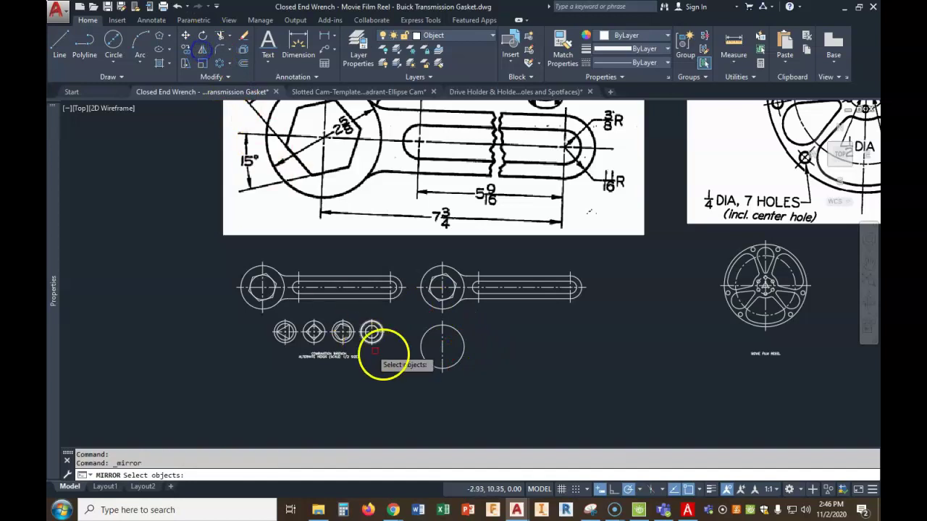
click(442, 345)
key(Return)
click(442, 347)
click(447, 342)
key(Return)
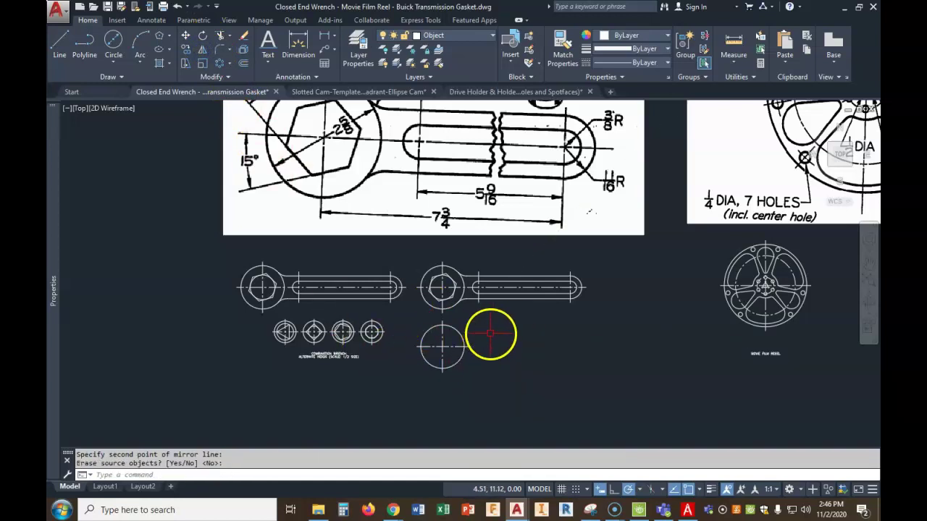
- Start copying the new circle with both centerlines, using a base point directly below it
click(187, 49)
click(467, 323)
click(414, 375)
key(Return)
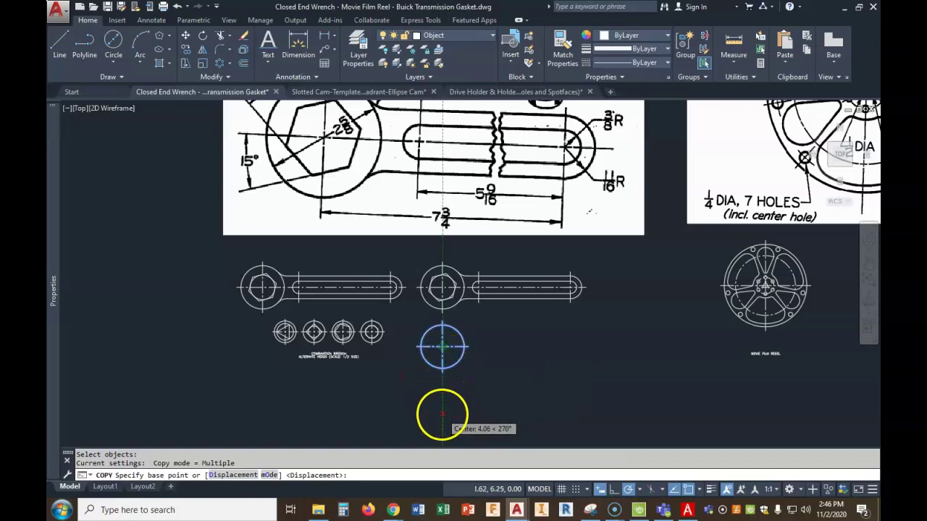
click(443, 414)
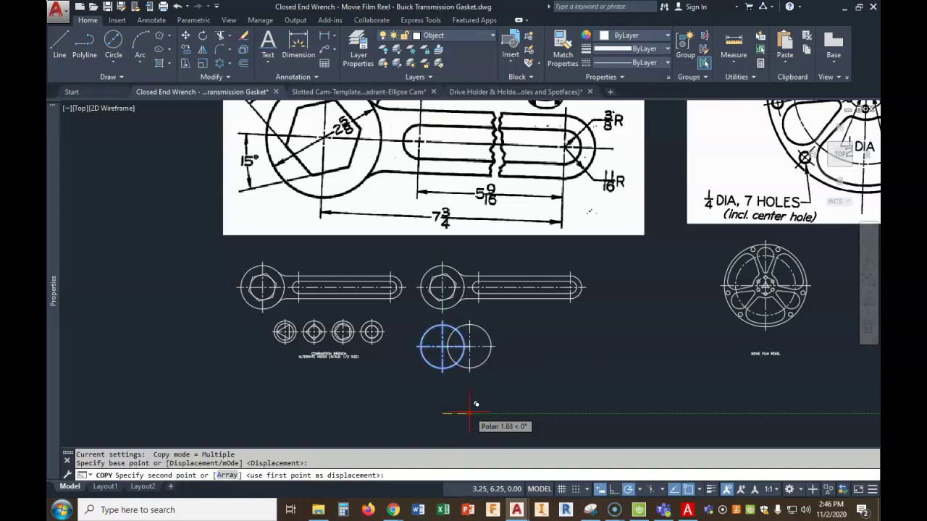
text(.5)
key(Return)
click(481, 406)
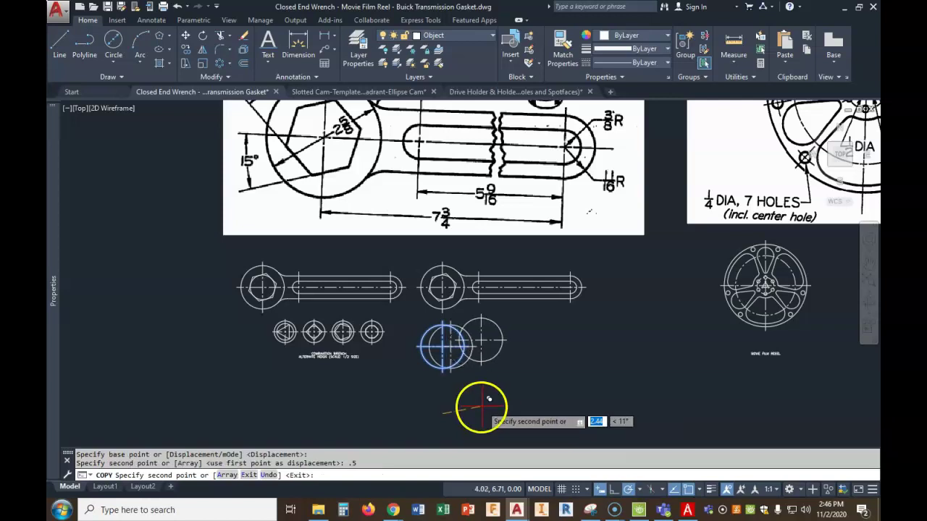
click(267, 476)
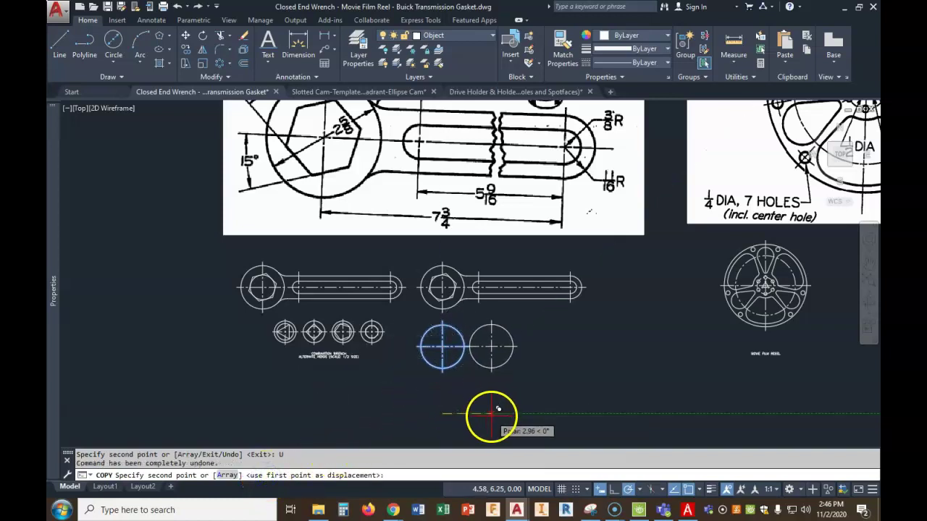
- Place three copies of the circle and its centerlines horizontally to the right at distances of 3.5, 7 and 10.5
text(3.5)
key(Return)
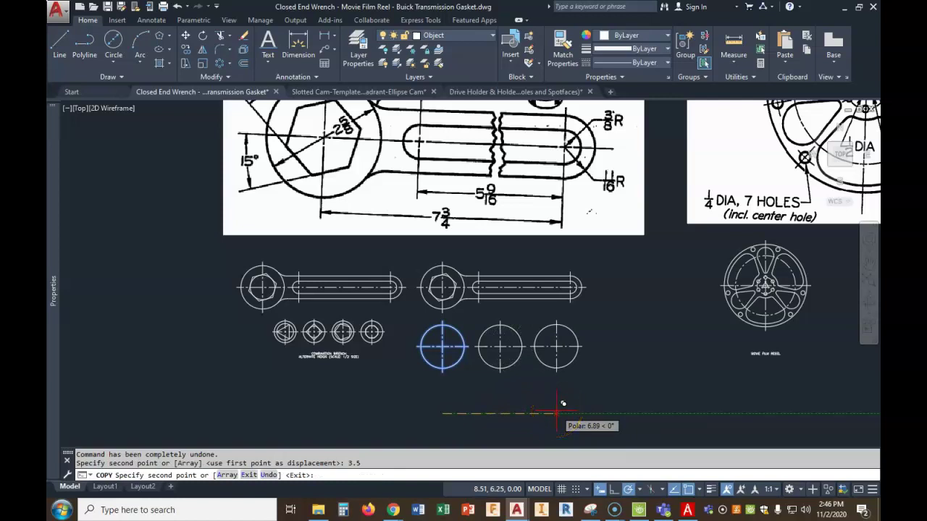
text(7)
key(Return)
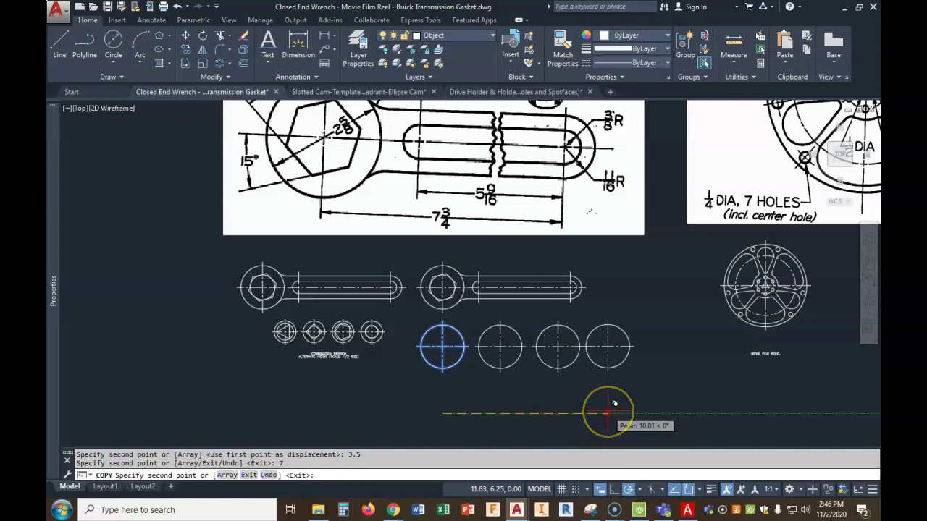
text(10.5)
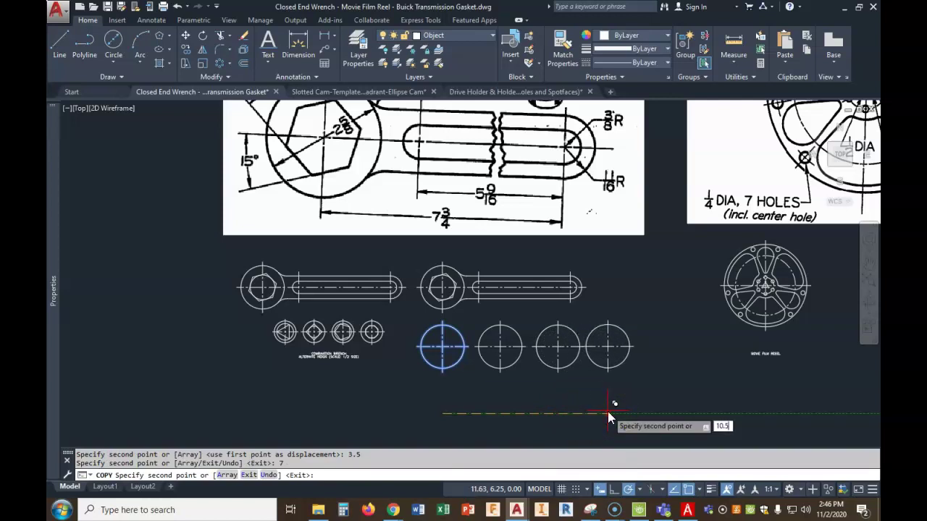
key(Return)
key(Return)
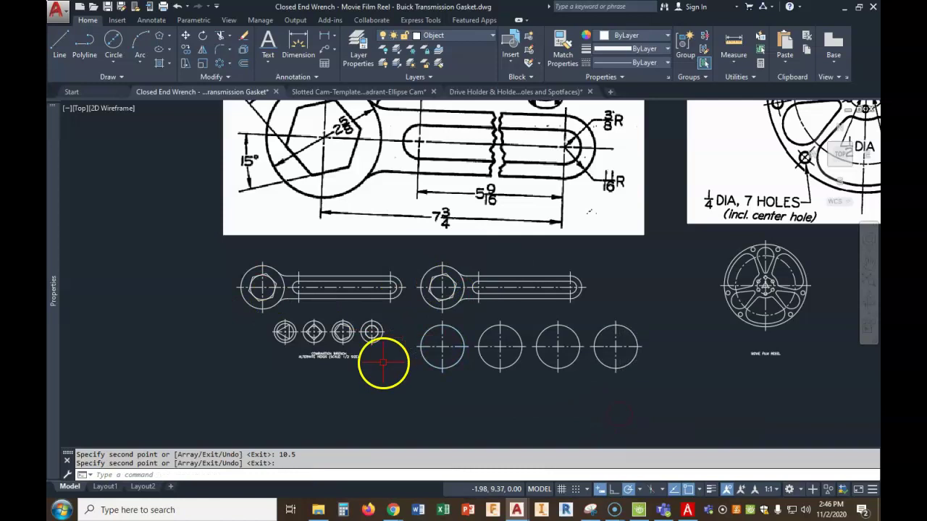
- Draw a 2 diameter circle at the center of the second alternate-head circle
scroll(560, 286, down, 2)
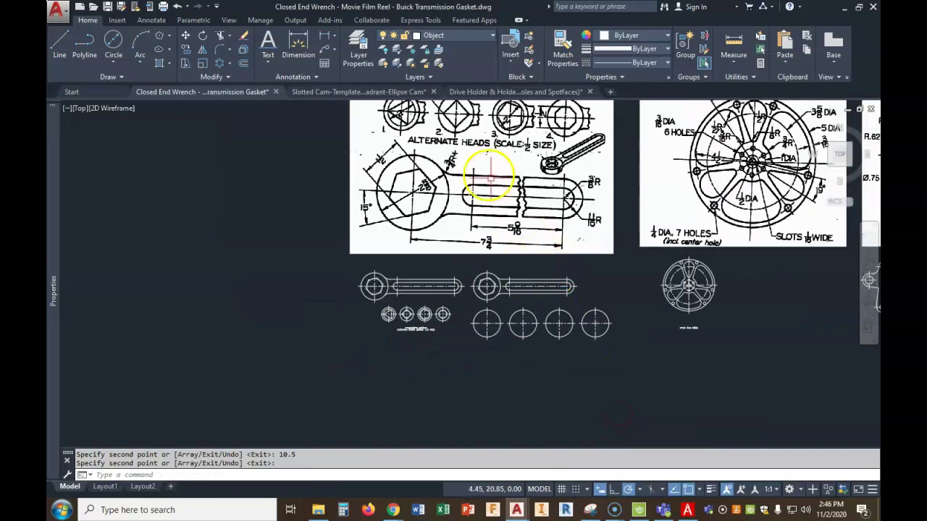
mouse_move(406, 128)
middle_down()
mouse_move(415, 138)
mouse_move(412, 150)
mouse_move(408, 144)
middle_up()
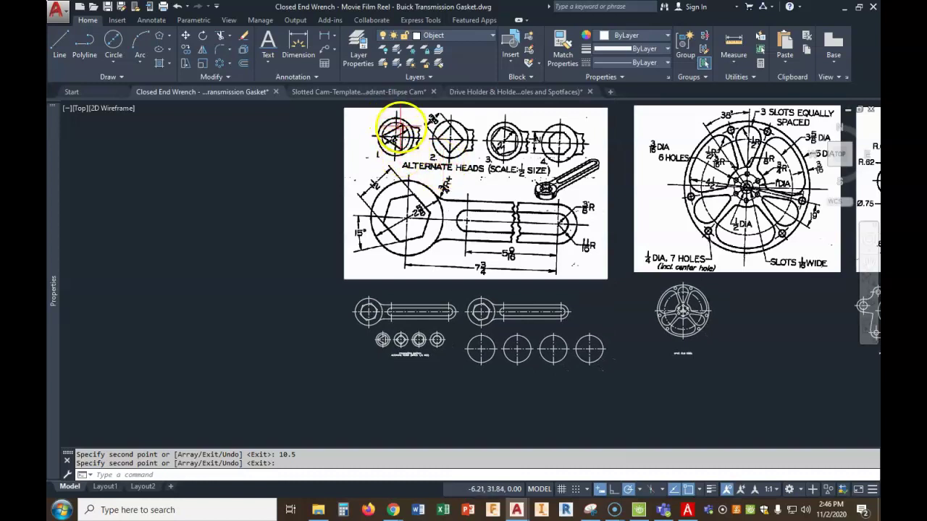
click(110, 42)
click(517, 349)
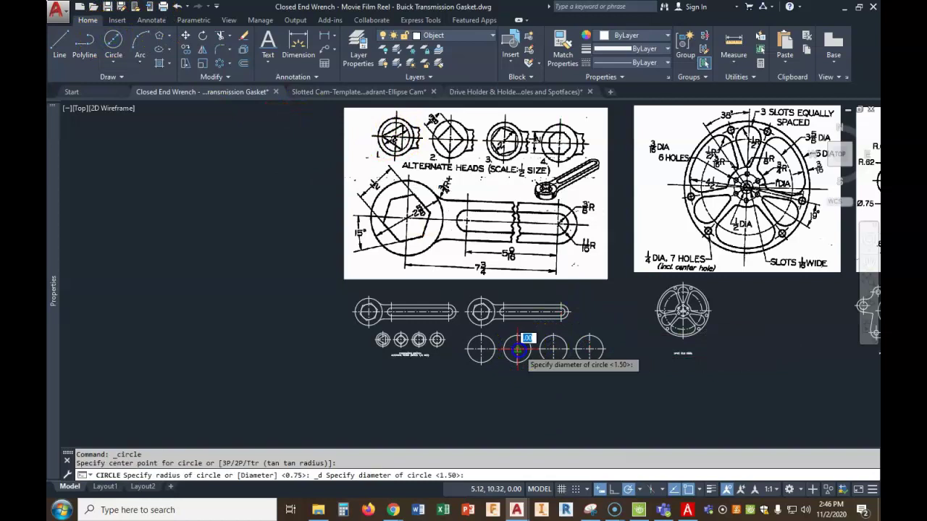
text(2)
key(Return)
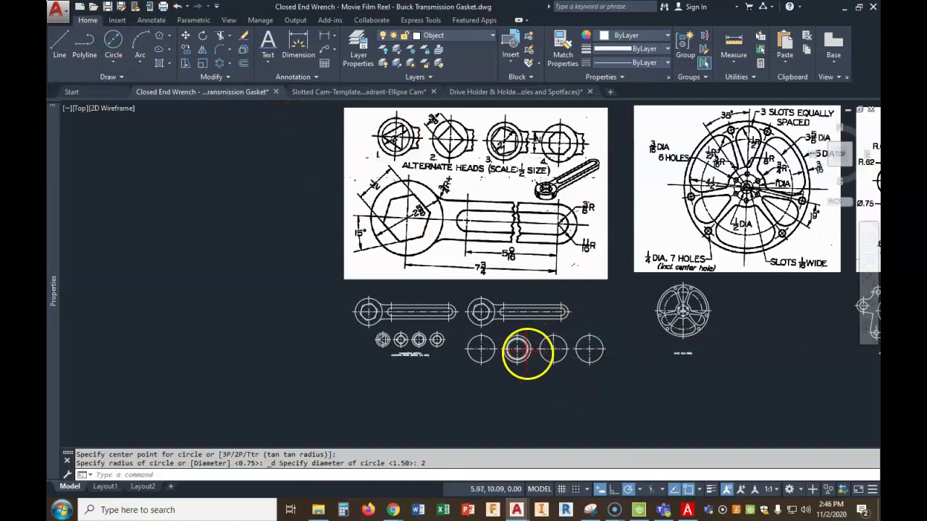
- Draw a three-sided polygon inscribed in the 2 diameter circle of the second alternate head, with one vertex at the circle's left quadrant
click(159, 35)
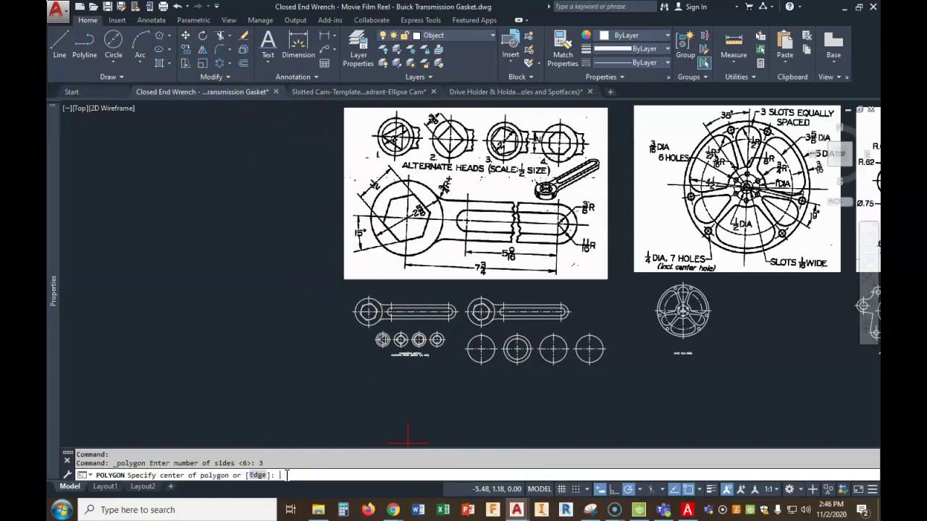
scroll(516, 361, up, 2)
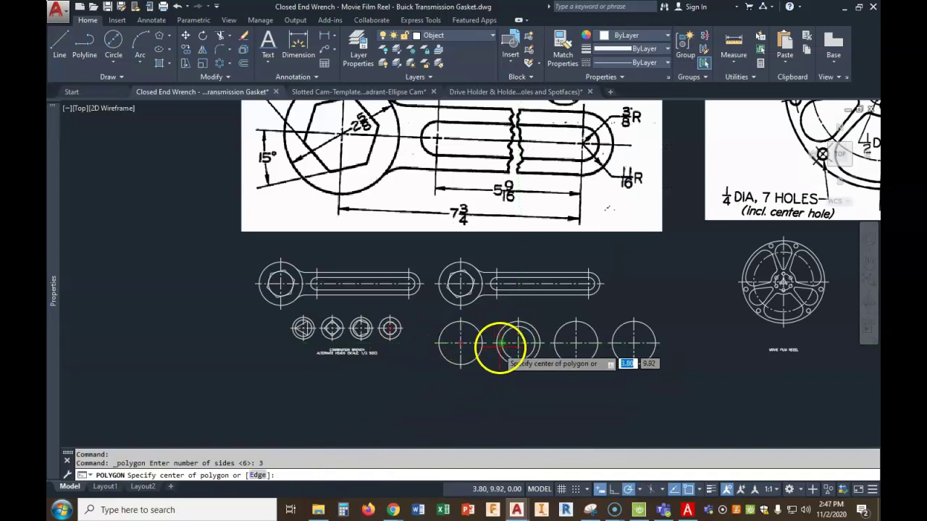
click(517, 343)
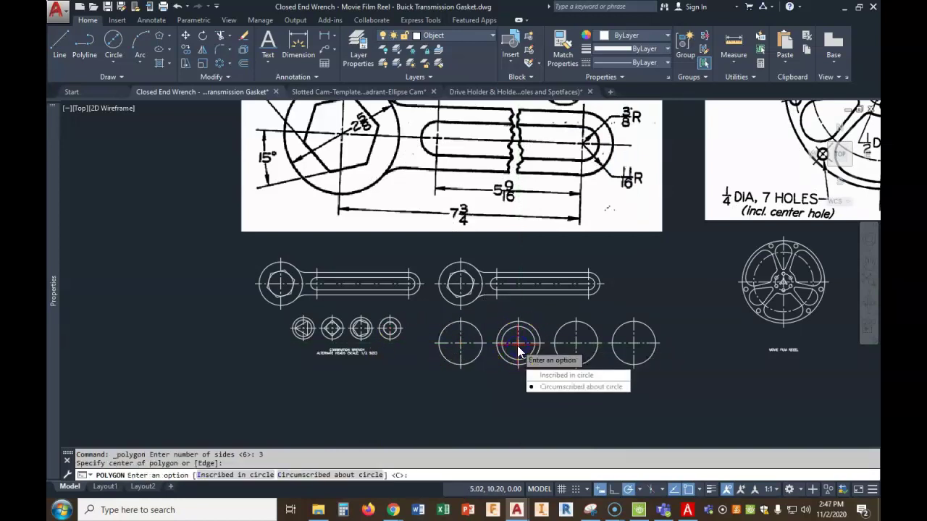
click(557, 375)
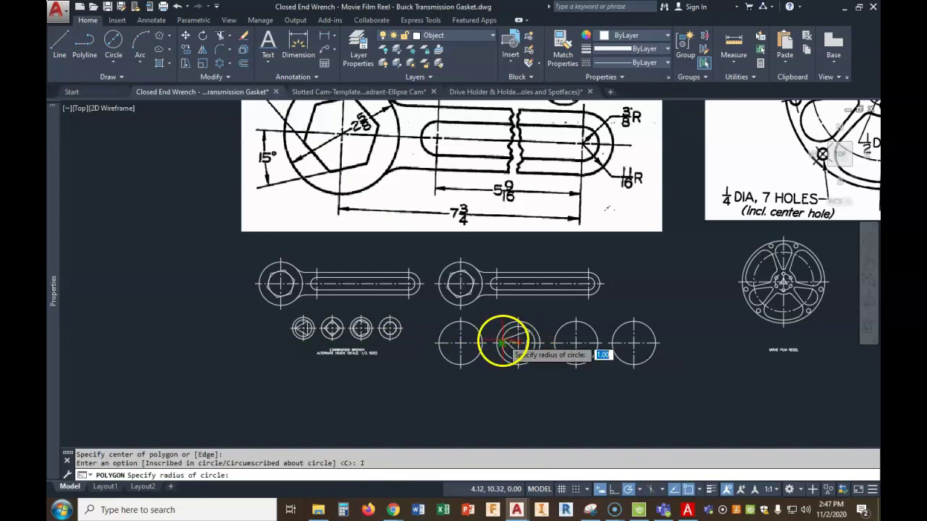
scroll(502, 342, down, 4)
scroll(507, 341, up, 2)
click(502, 341)
key(Return)
scroll(531, 373, up, 2)
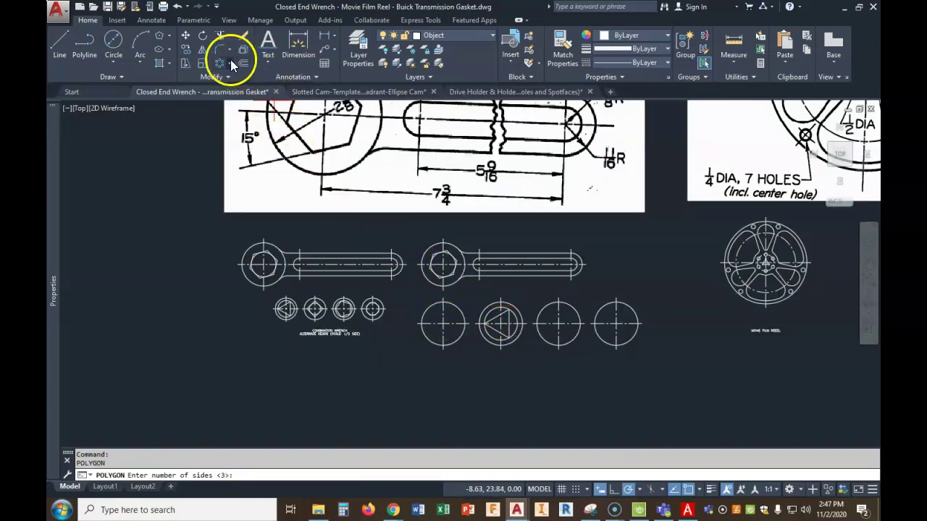
- Move the triangle and its 2 diameter circle from the second alternate head's center to the first head's center
click(186, 36)
click(495, 319)
key(Return)
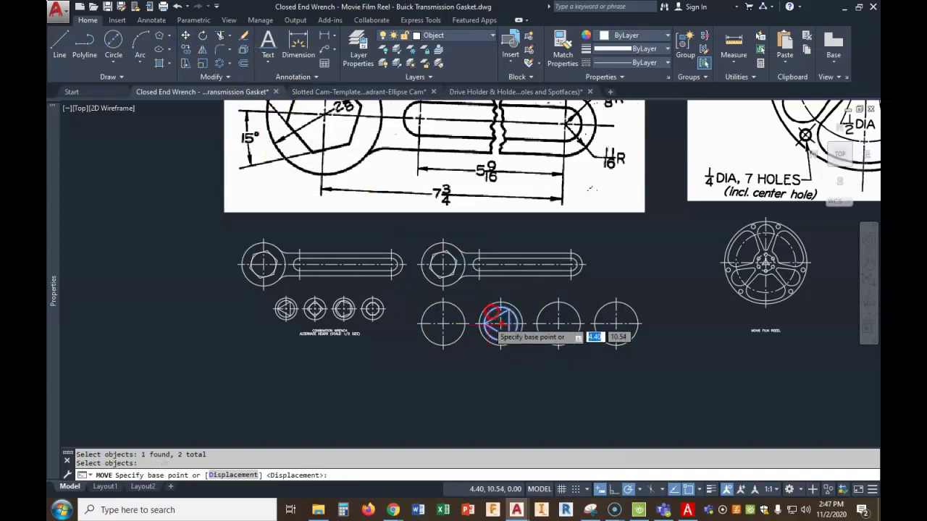
click(499, 322)
click(448, 323)
key(Return)
- Draw a 1.375 diameter circle at the center of the second alternate head
scroll(575, 413, down, 3)
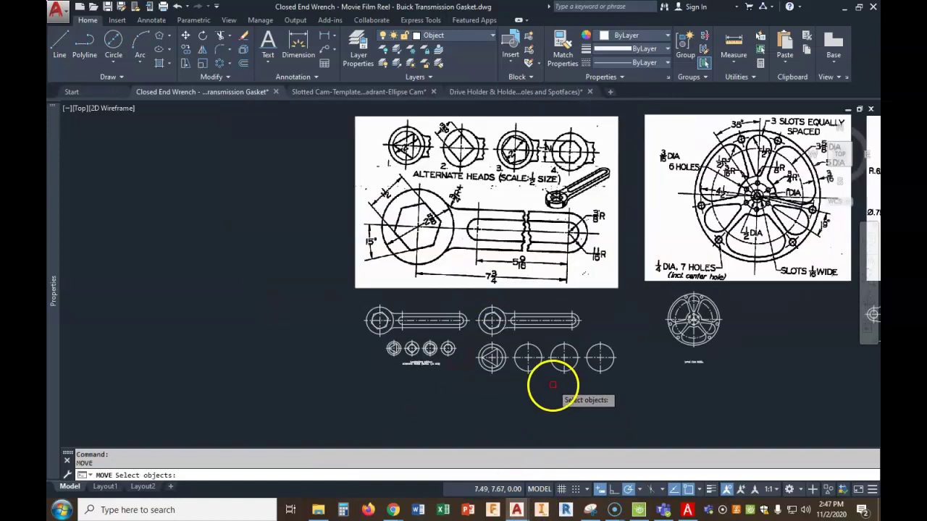
scroll(548, 383, up, 2)
middle_drag(594, 341, 569, 376)
scroll(569, 375, down, 2)
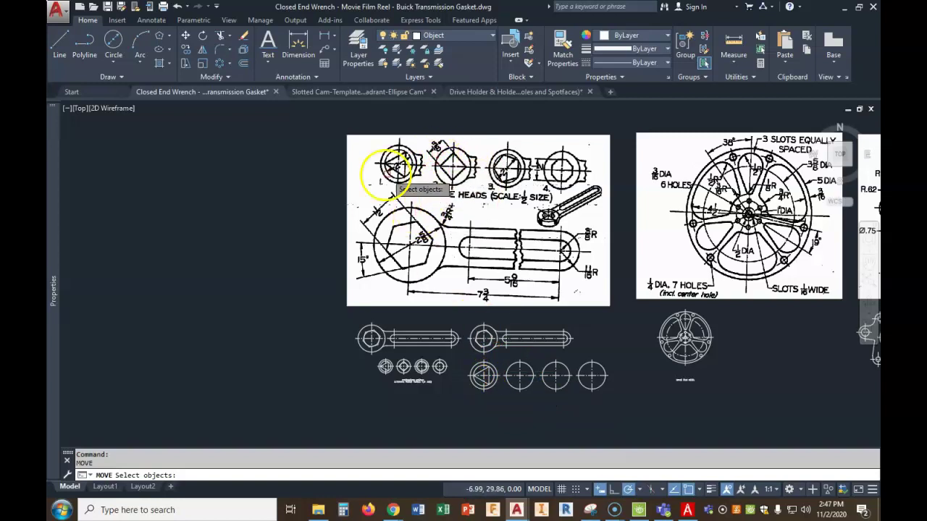
click(114, 42)
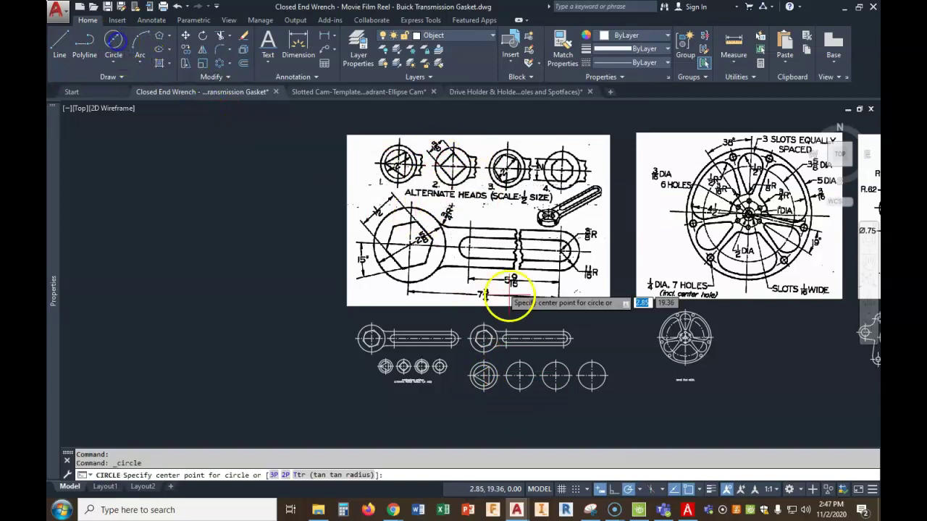
click(519, 375)
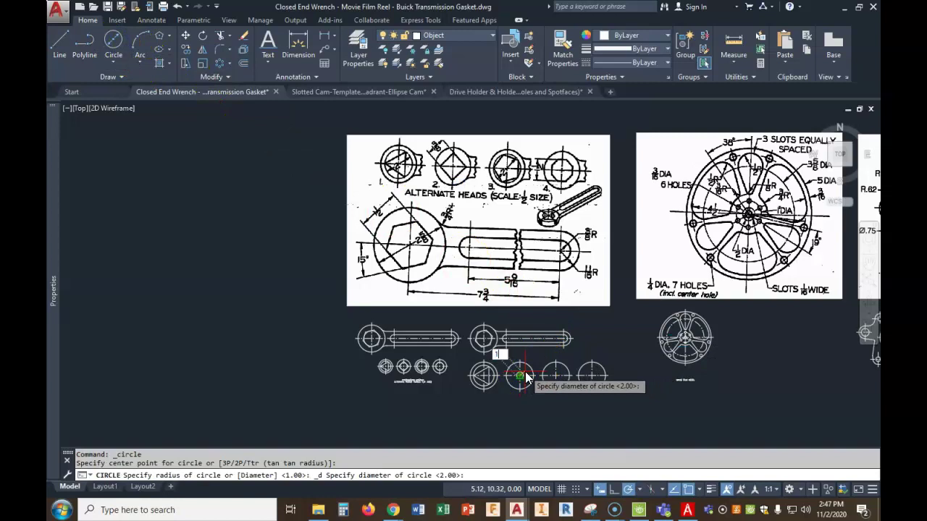
text(1.375)
key(Return)
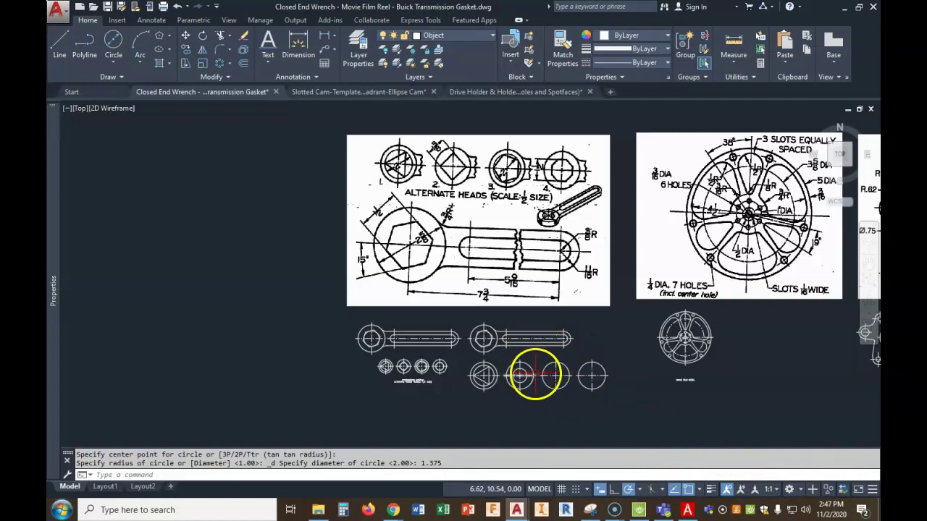
- Draw a four-sided polygon circumscribed about the 1.375 diameter circle, sized to the circle's top quadrant
scroll(533, 372, up, 2)
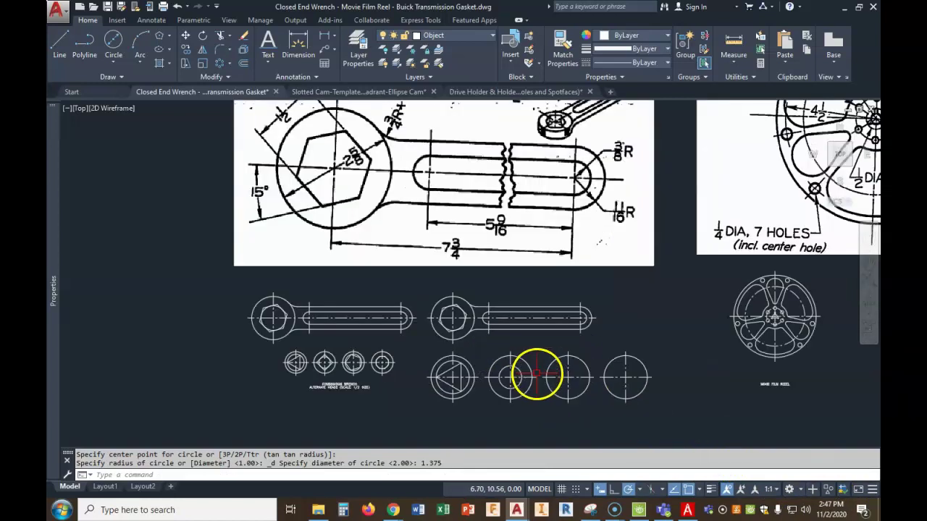
click(160, 39)
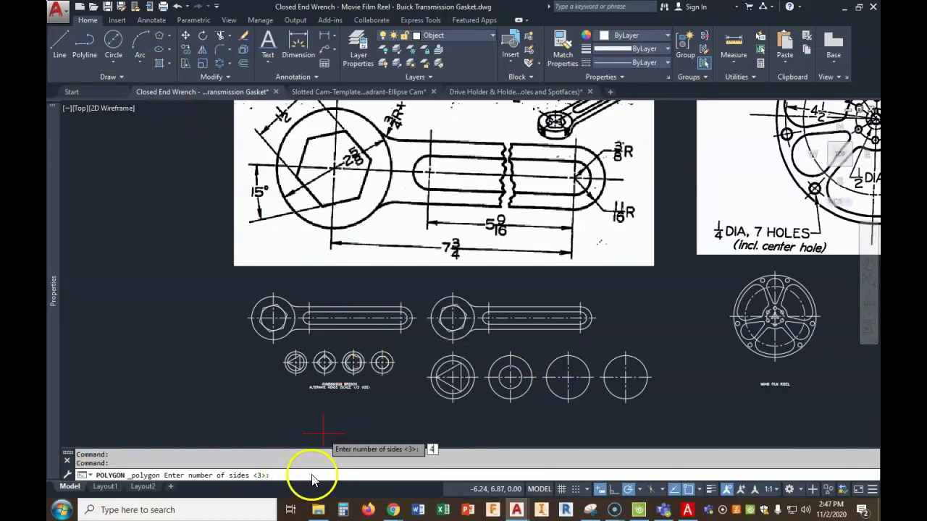
text(4)
key(Return)
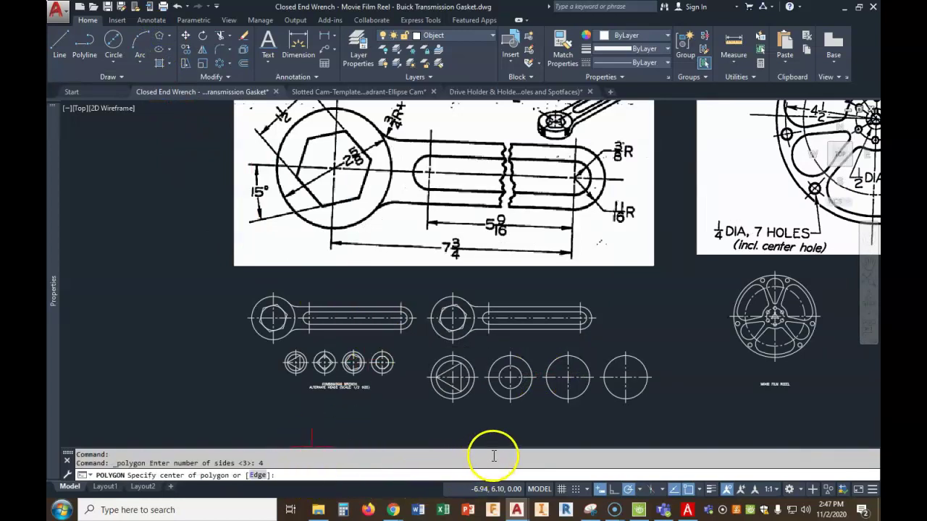
click(510, 377)
click(551, 416)
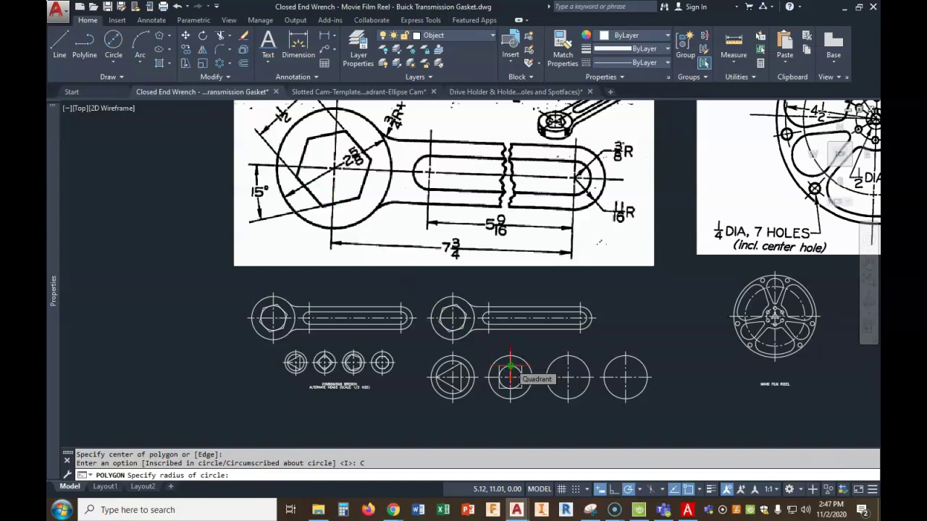
click(510, 370)
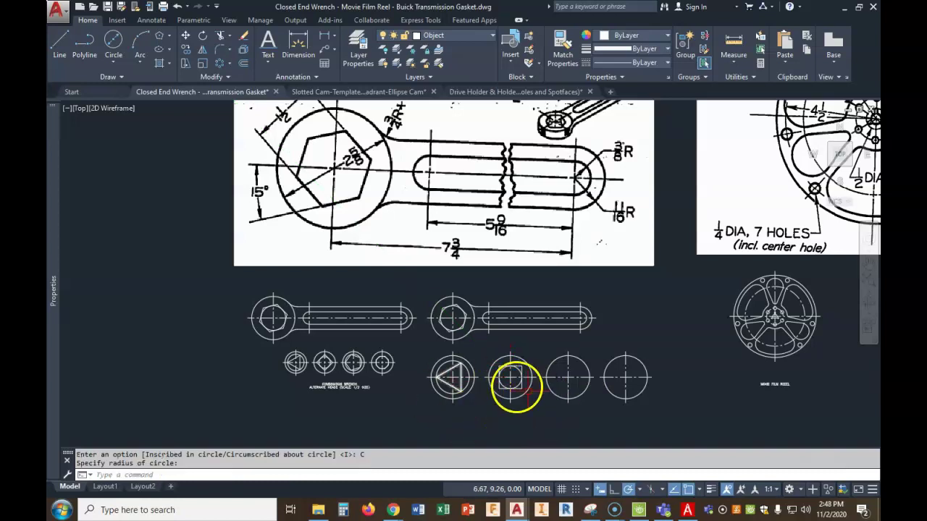
- Rotate the square in the second alternate head by 45 degrees about the head's center
click(203, 38)
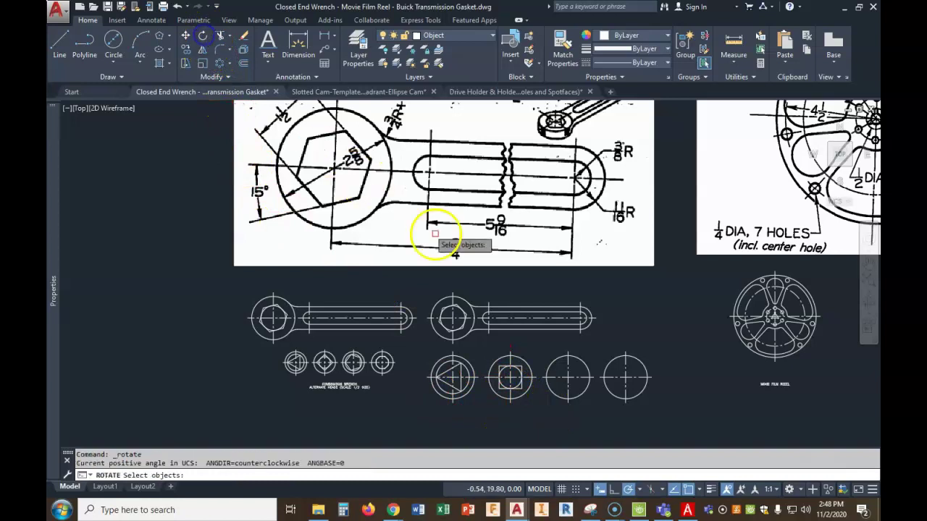
click(521, 371)
key(Return)
click(510, 376)
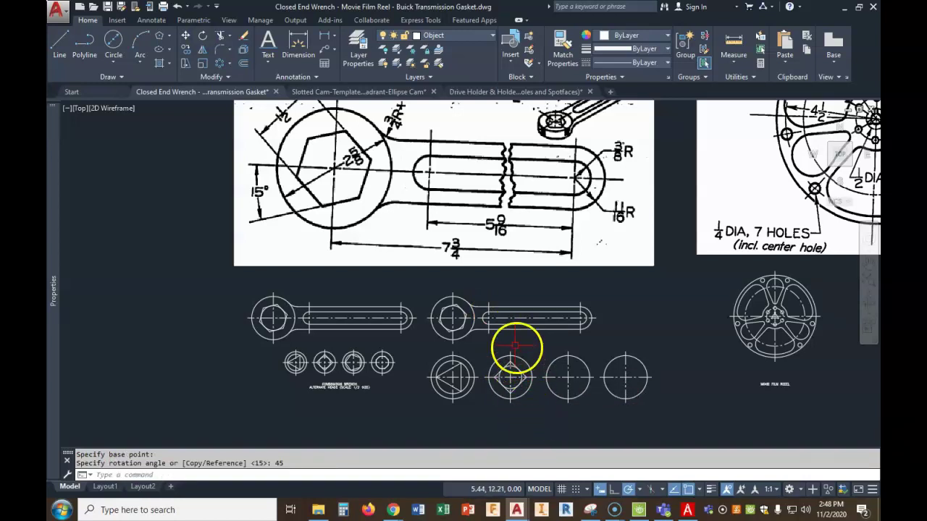
- Draw a 2 diameter circle at the center of the third alternate head
scroll(517, 344, down, 1)
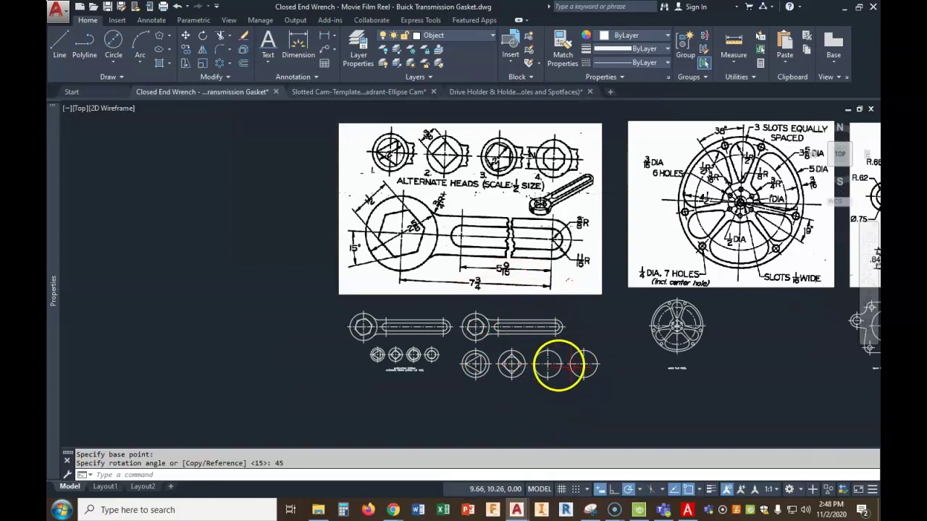
middle_drag(590, 384, 482, 385)
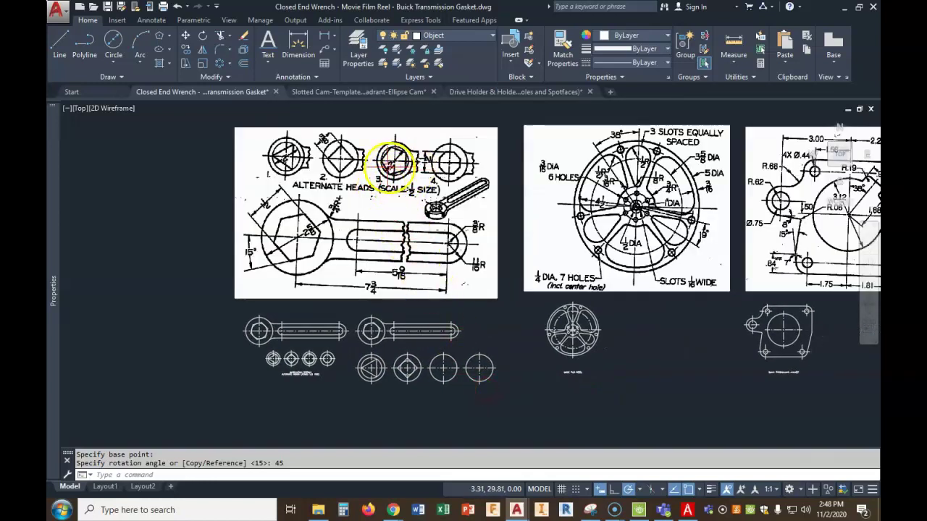
click(101, 48)
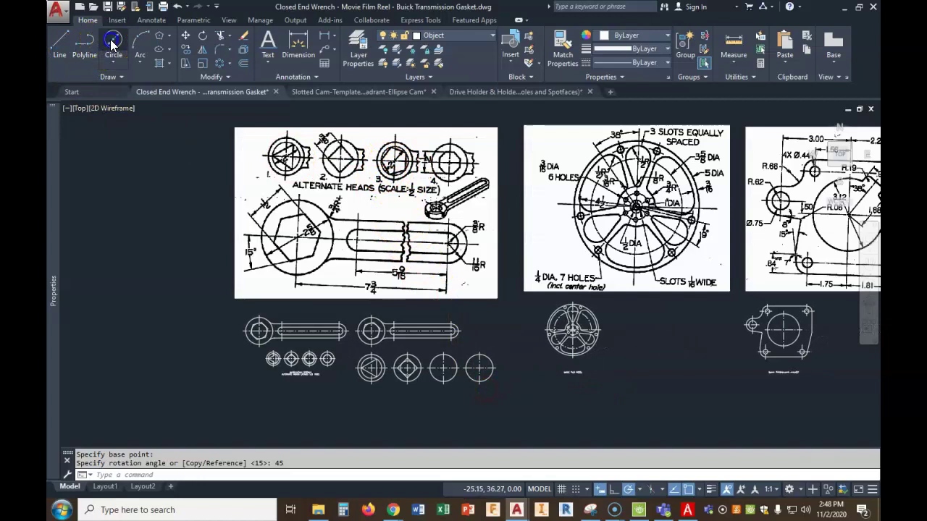
click(443, 369)
text(2)
key(Return)
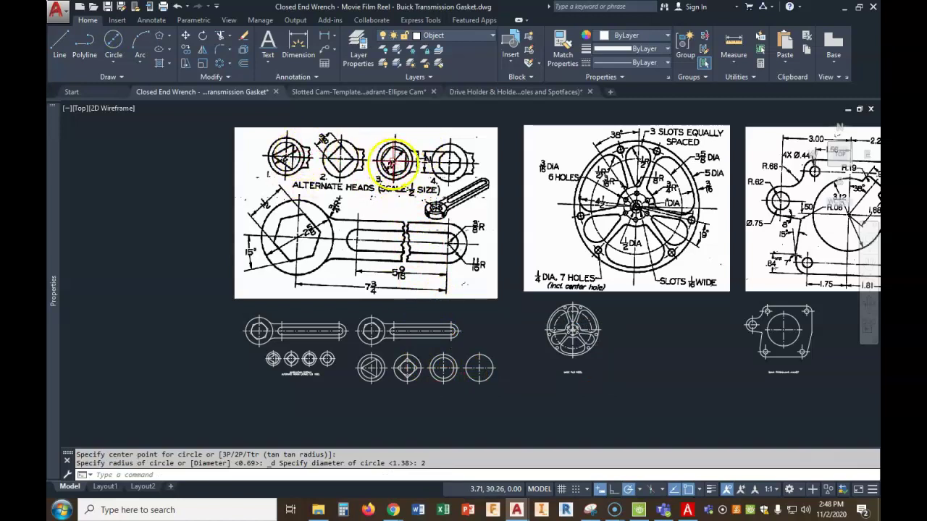
- Draw a five-sided polygon inscribed in the third head's 2 diameter circle, with one vertex at the circle's left quadrant
click(159, 35)
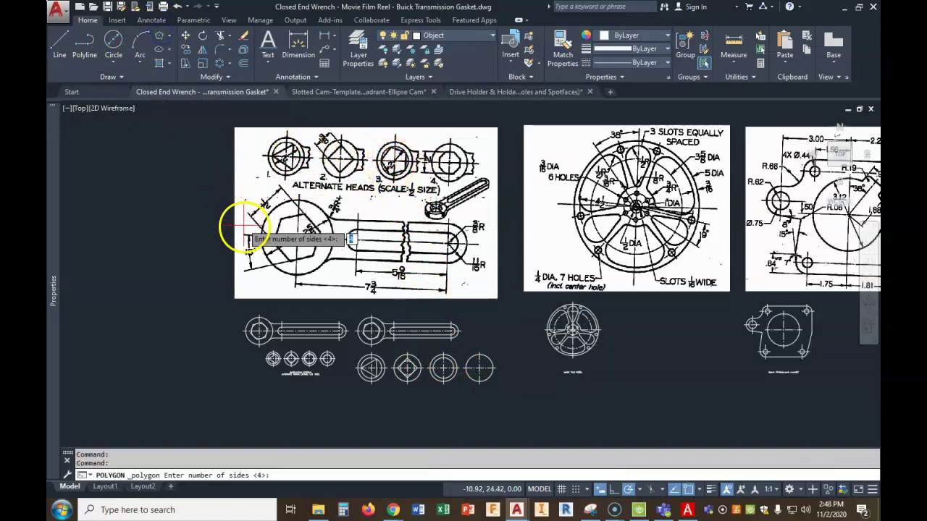
key(Return)
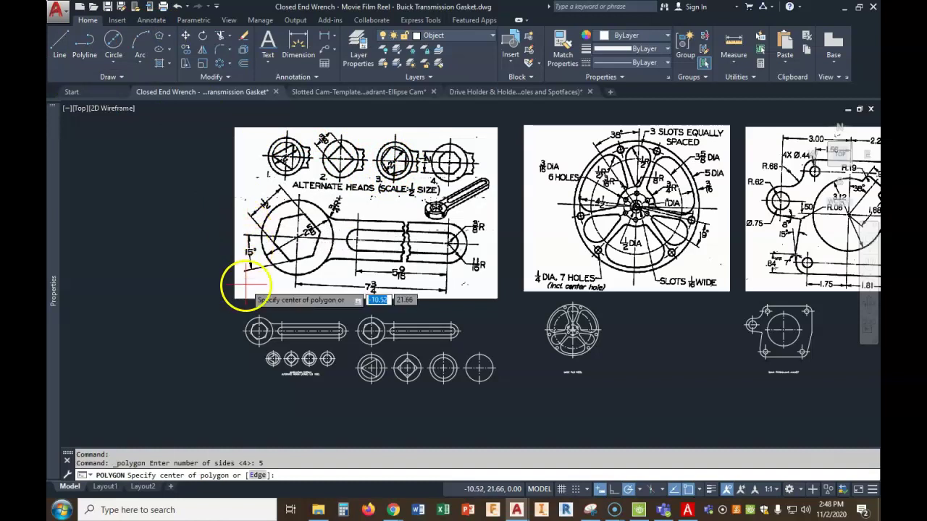
click(442, 369)
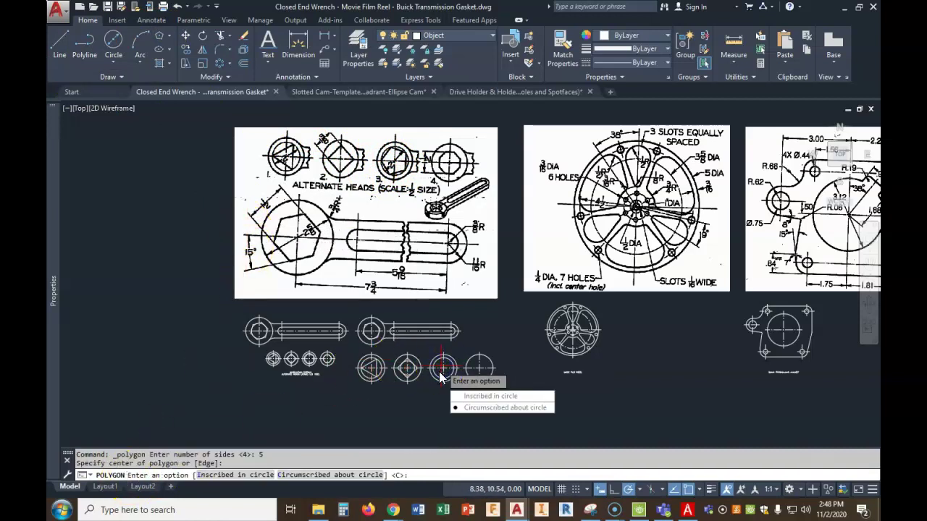
click(478, 396)
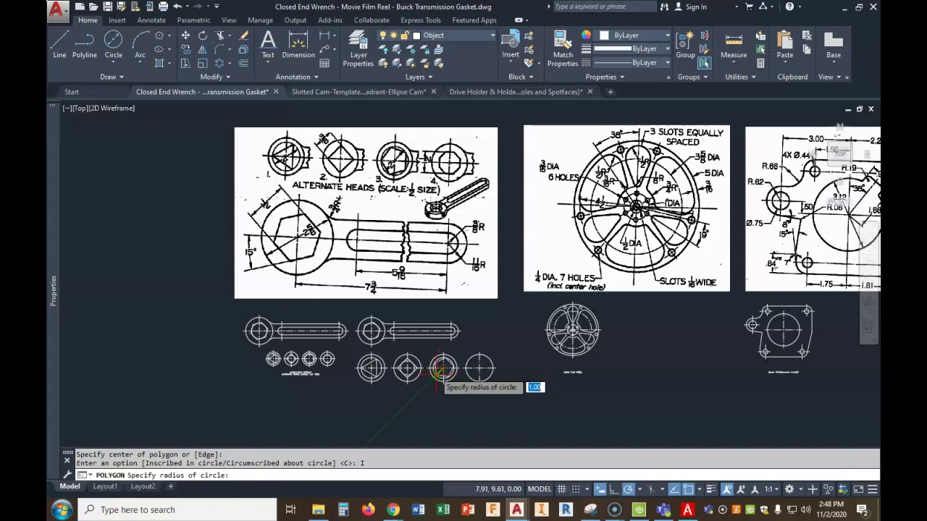
scroll(433, 369, up, 5)
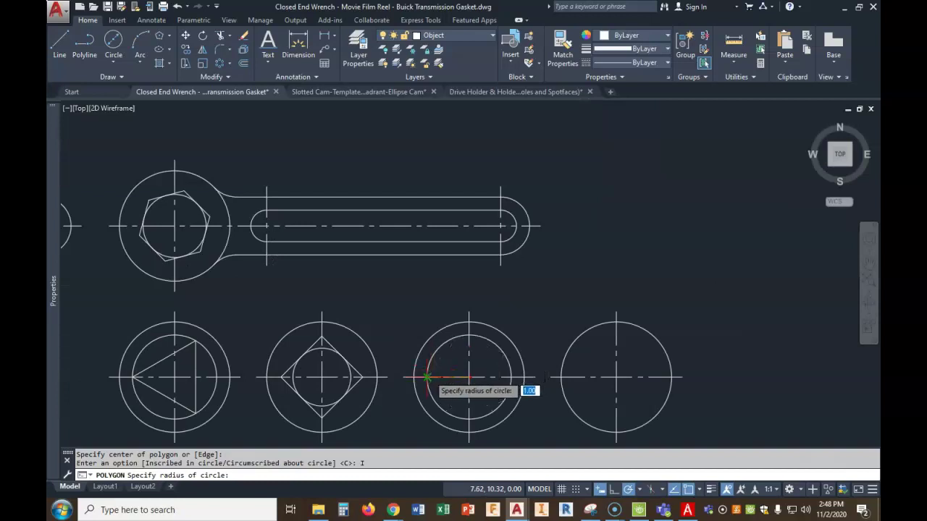
click(427, 377)
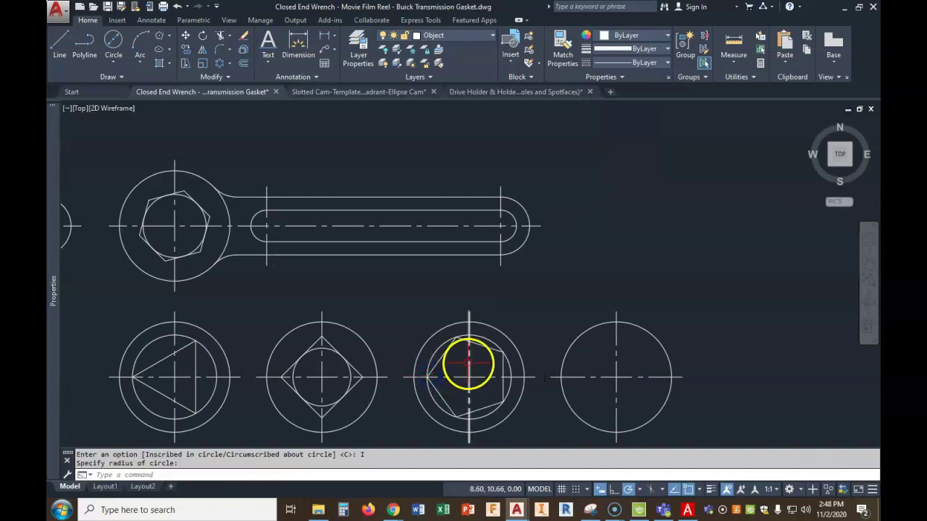
- Draw a 1.5 diameter circle at the center of the fourth alternate head
scroll(469, 365, down, 5)
scroll(469, 366, down, 2)
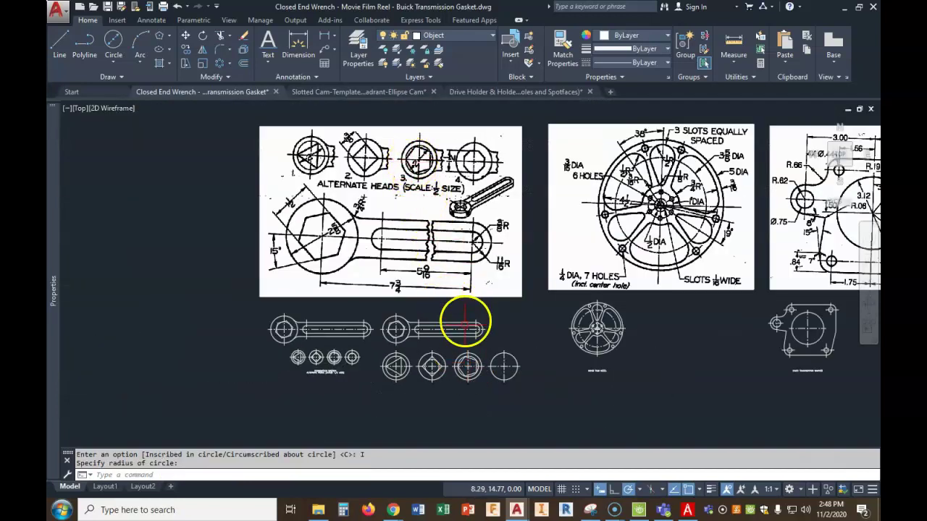
scroll(472, 370, up, 4)
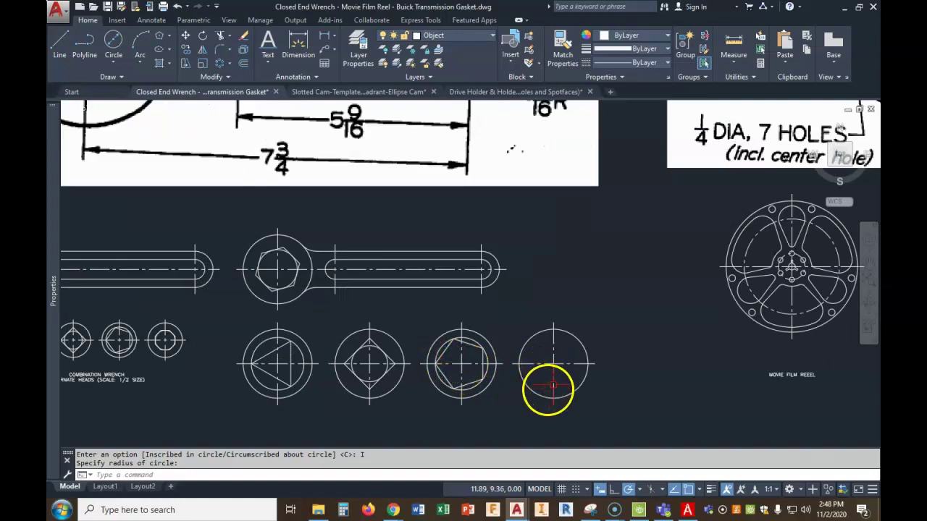
scroll(598, 356, down, 2)
scroll(608, 347, down, 2)
middle_drag(614, 341, 499, 366)
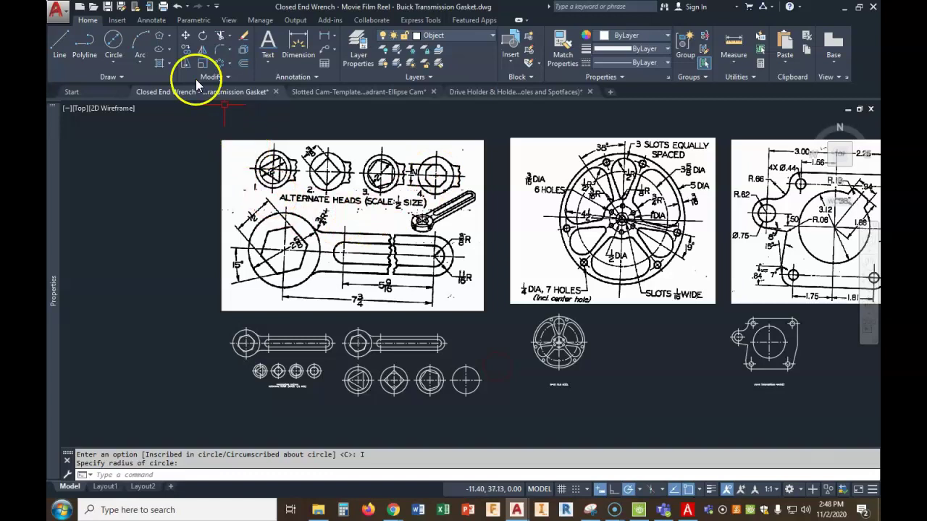
click(122, 42)
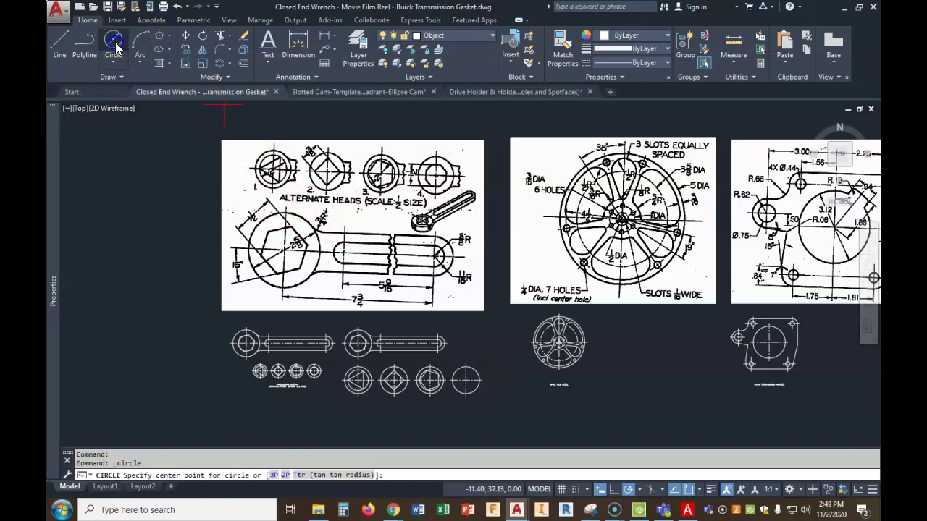
click(467, 378)
text(d)
key(Return)
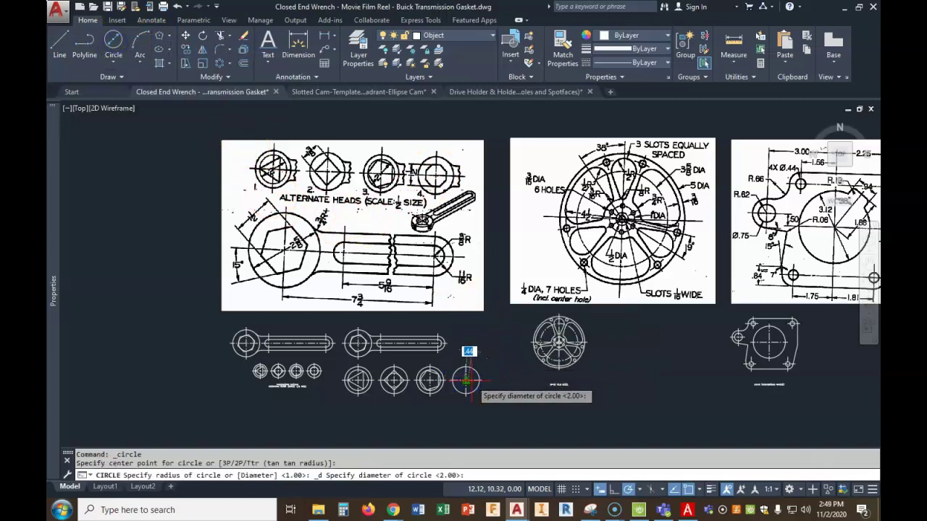
text(1.5)
key(Return)
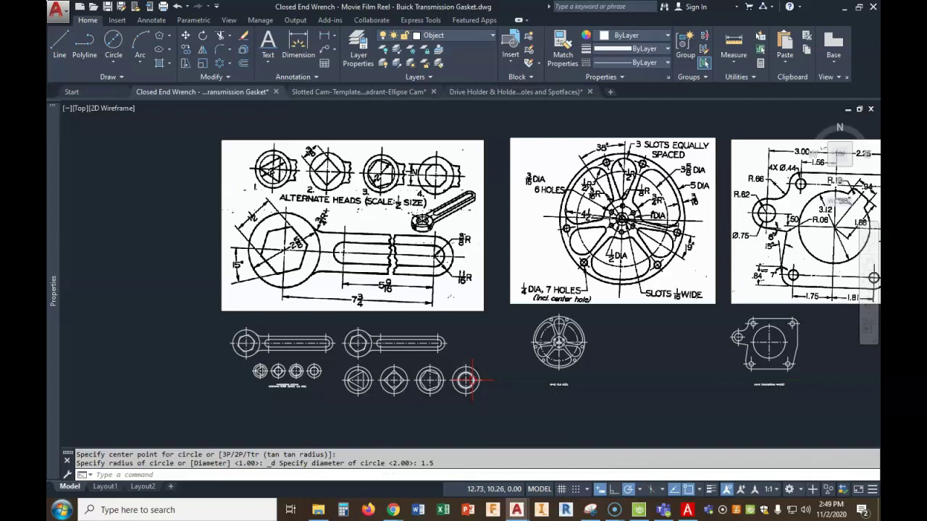
- Draw an eight-sided polygon circumscribed about the fourth alternate head's 1.5 diameter circle, with a flat side at its top quadrant
click(159, 34)
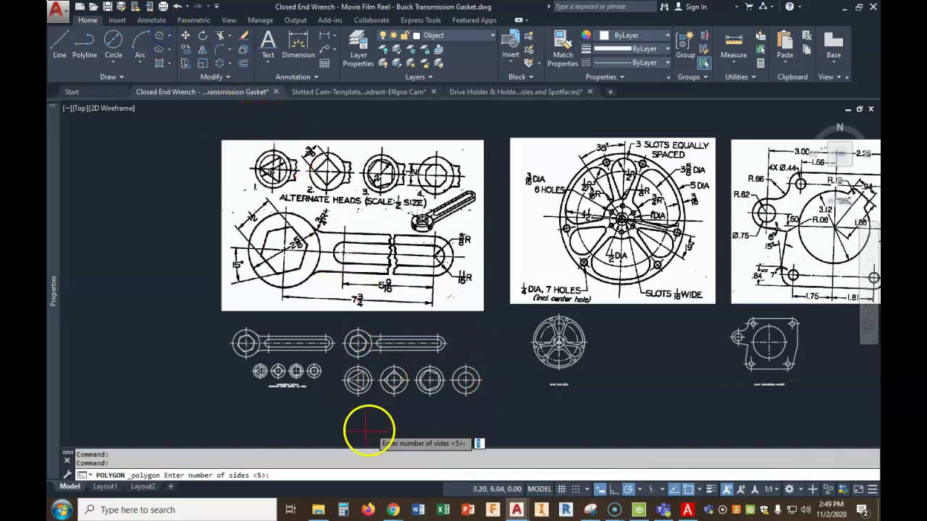
click(287, 470)
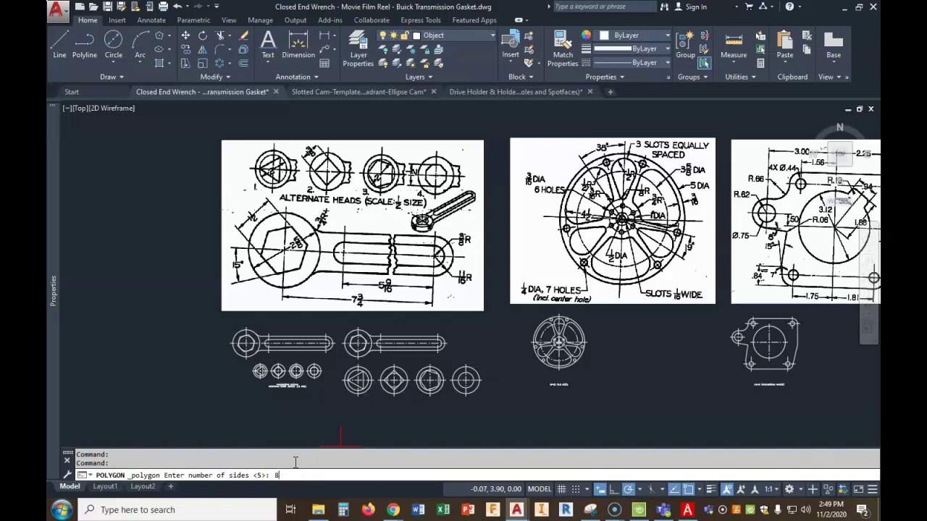
text(8)
key(Return)
scroll(474, 395, up, 2)
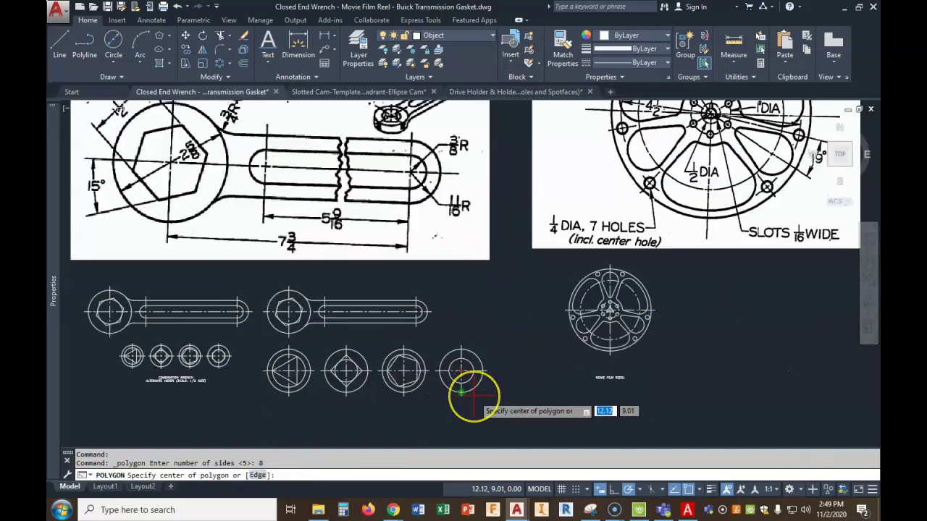
scroll(460, 392, down, 2)
scroll(461, 391, up, 2)
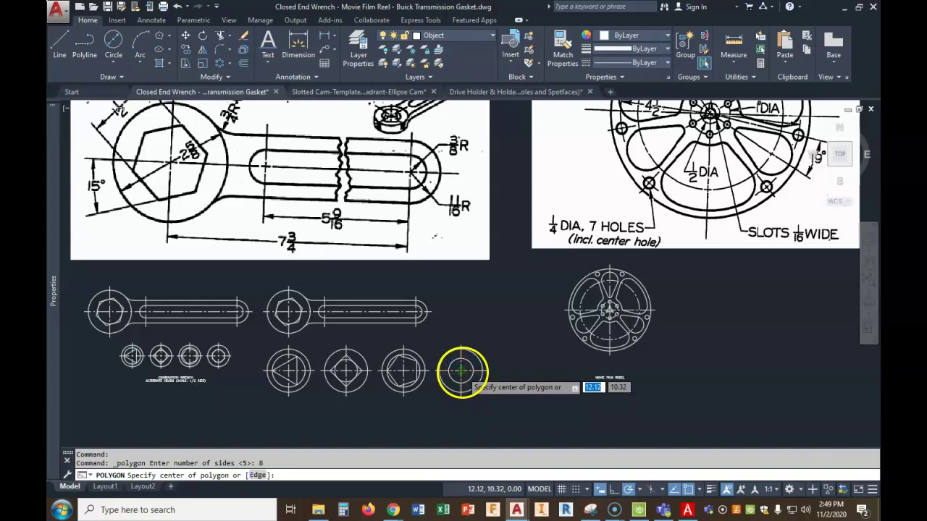
click(462, 373)
click(527, 413)
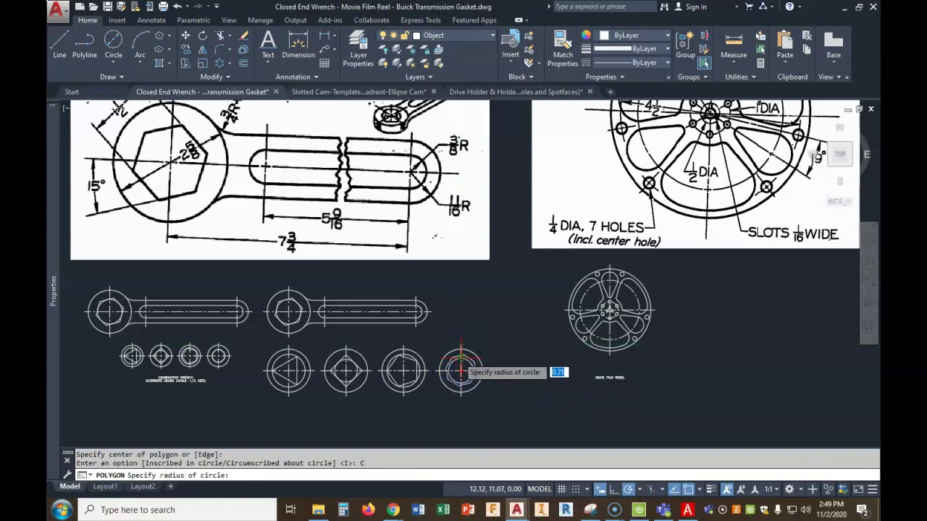
scroll(461, 362, up, 3)
scroll(462, 362, up, 2)
click(465, 362)
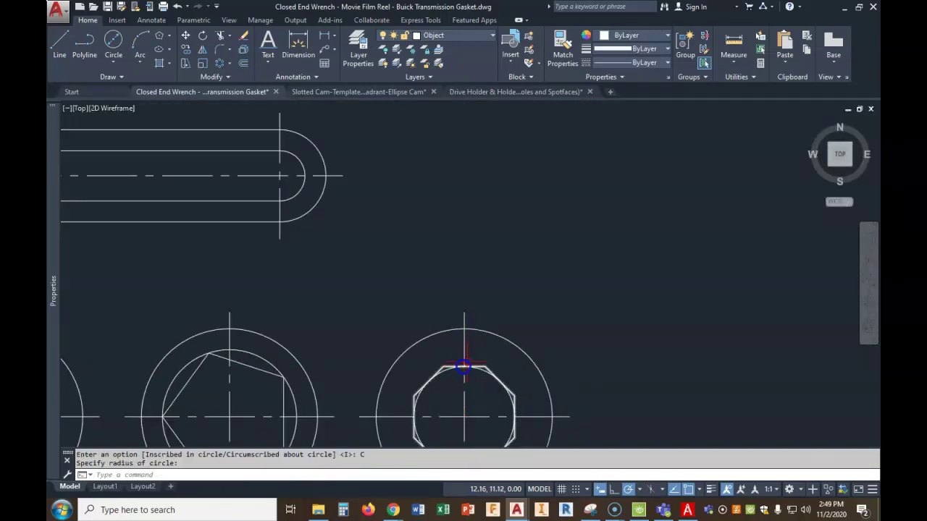
- Scale all four alternate heads by a factor of .5 from the top quadrant of the first head's outer circle
scroll(517, 217, down, 6)
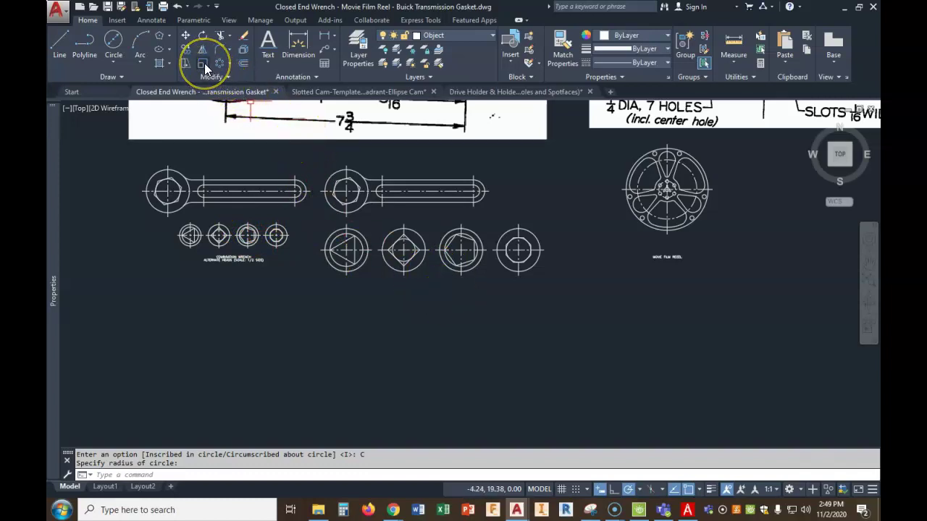
scroll(379, 259, down, 5)
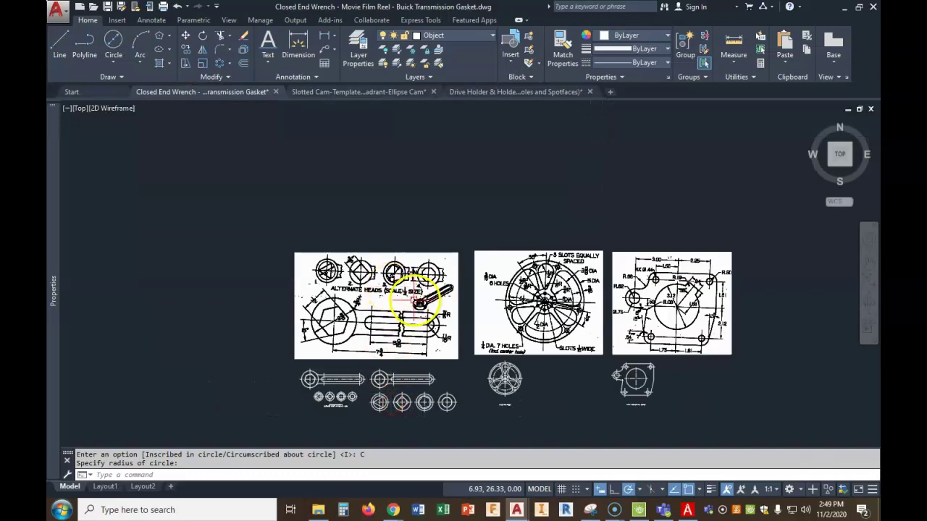
scroll(402, 335, up, 5)
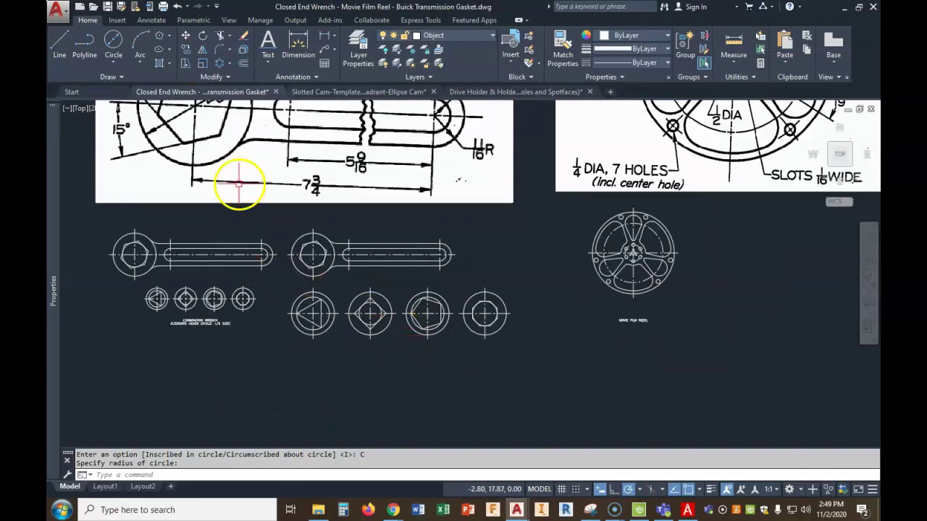
click(202, 65)
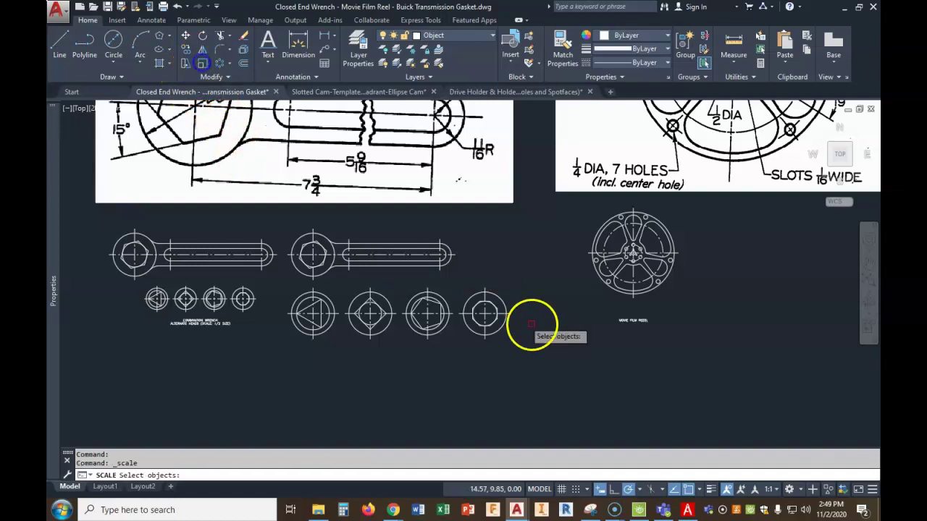
click(509, 288)
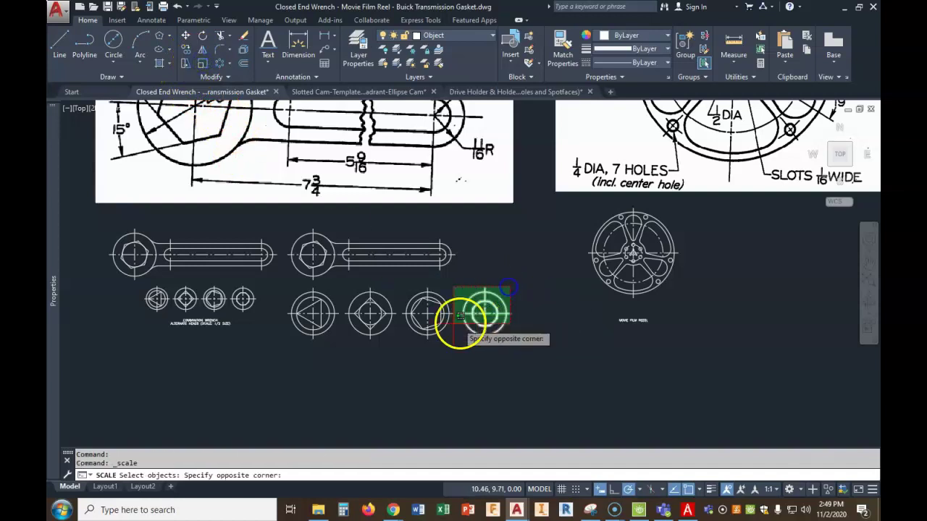
click(290, 347)
key(Return)
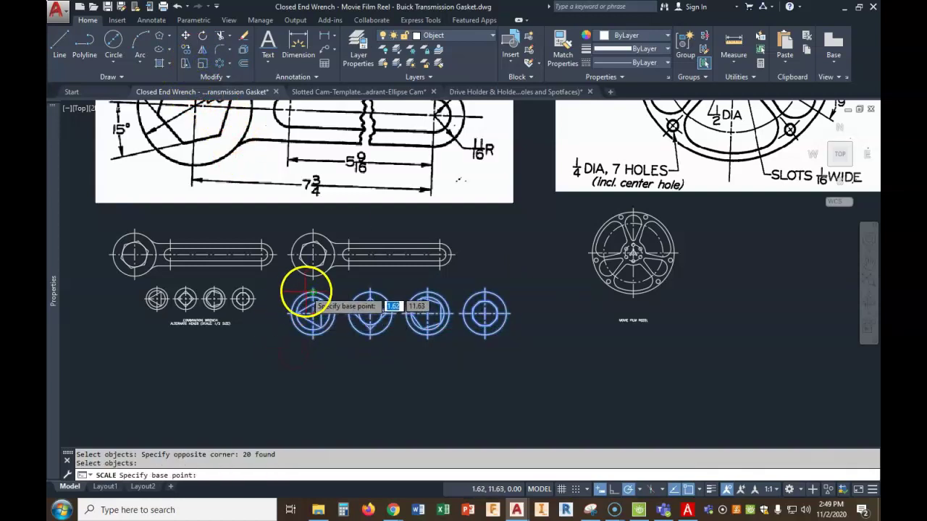
click(312, 293)
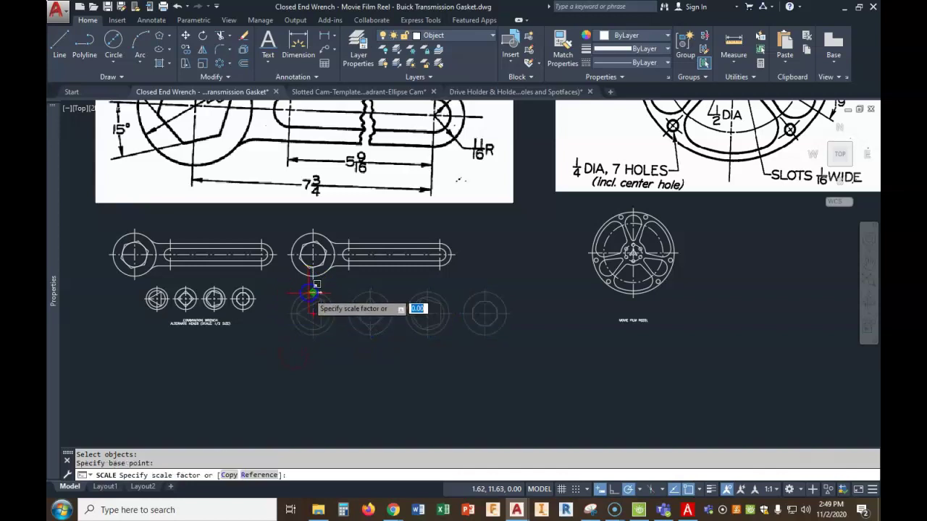
text(.5)
key(Return)
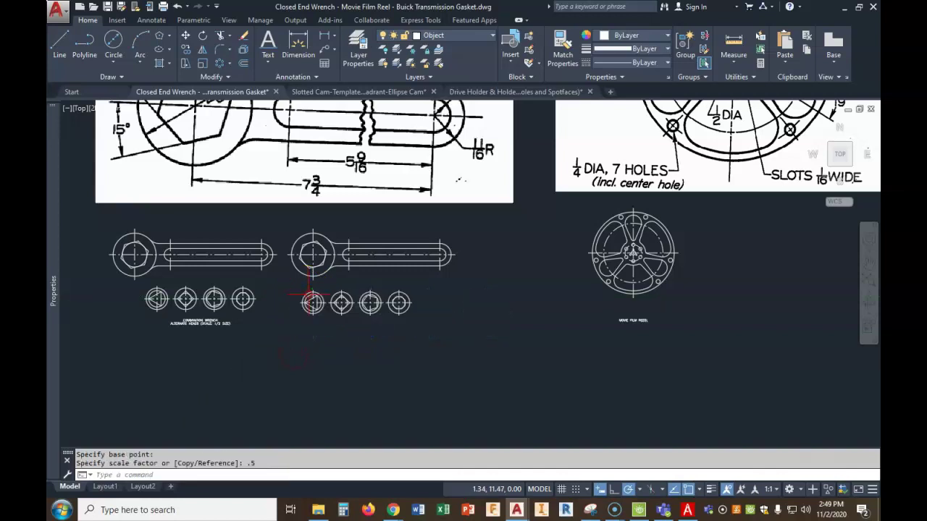
- Move the row of four half-size alternate heads to the right and slightly up, so that it sits beneath the wrench handle
scroll(382, 317, up, 2)
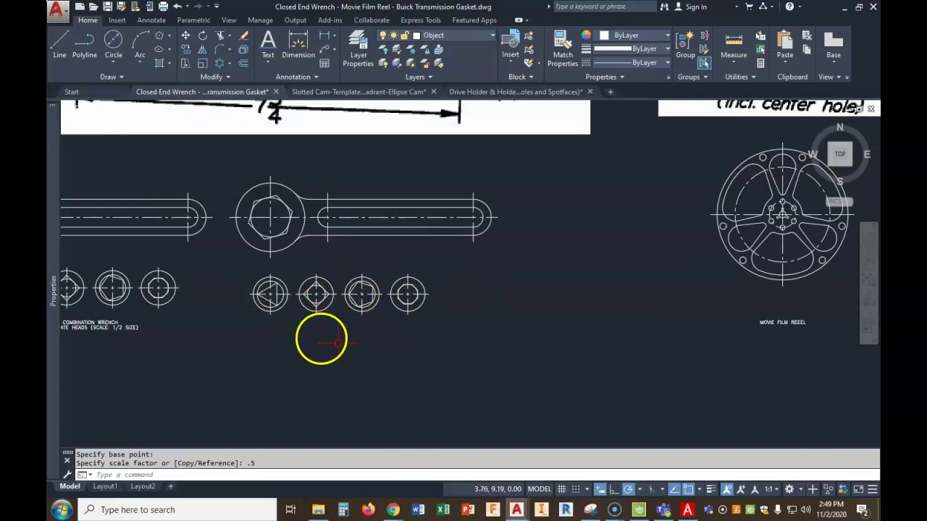
click(185, 40)
click(463, 278)
click(261, 310)
key(Return)
click(219, 341)
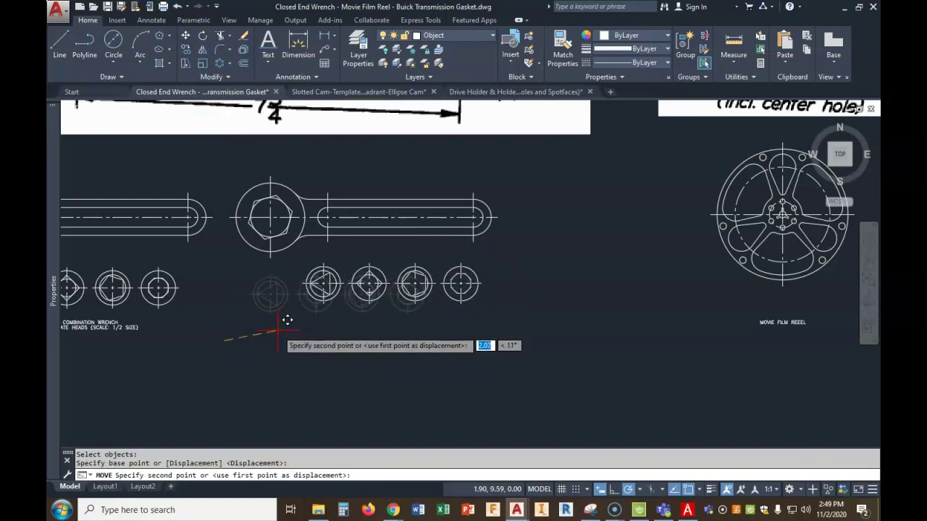
click(284, 326)
scroll(406, 326, down, 3)
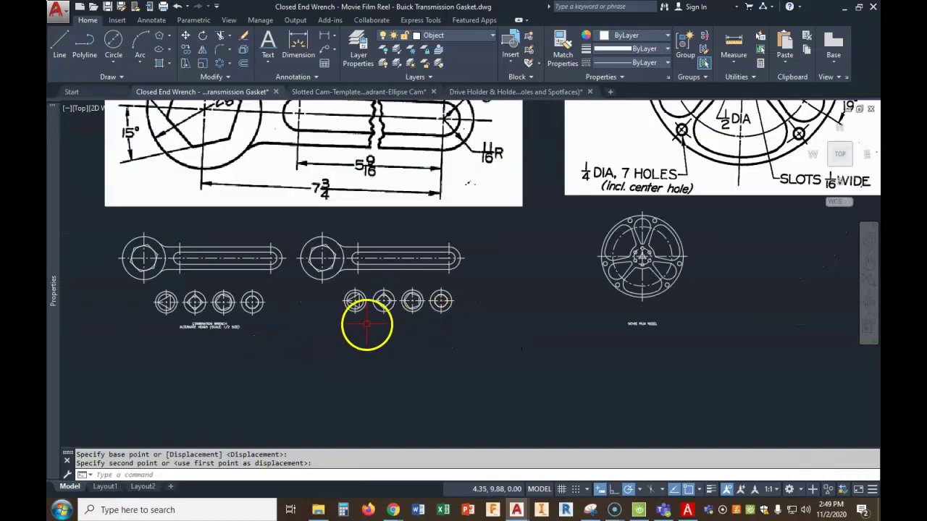
scroll(383, 335, up, 1)
scroll(141, 320, up, 1)
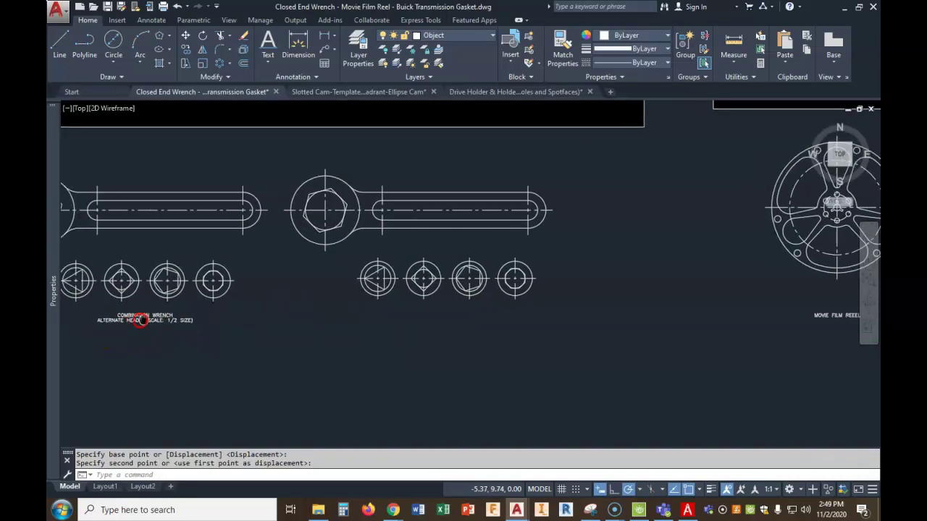
middle_drag(141, 320, 152, 320)
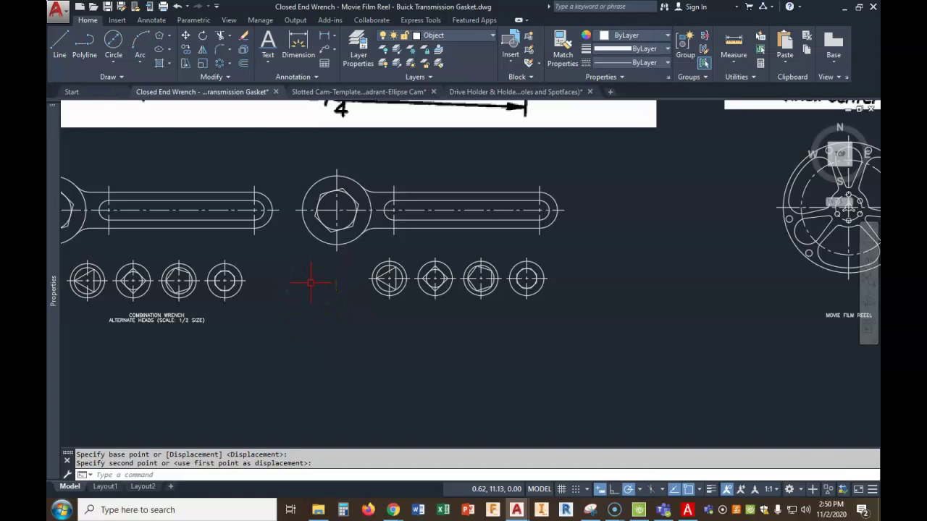
click(268, 63)
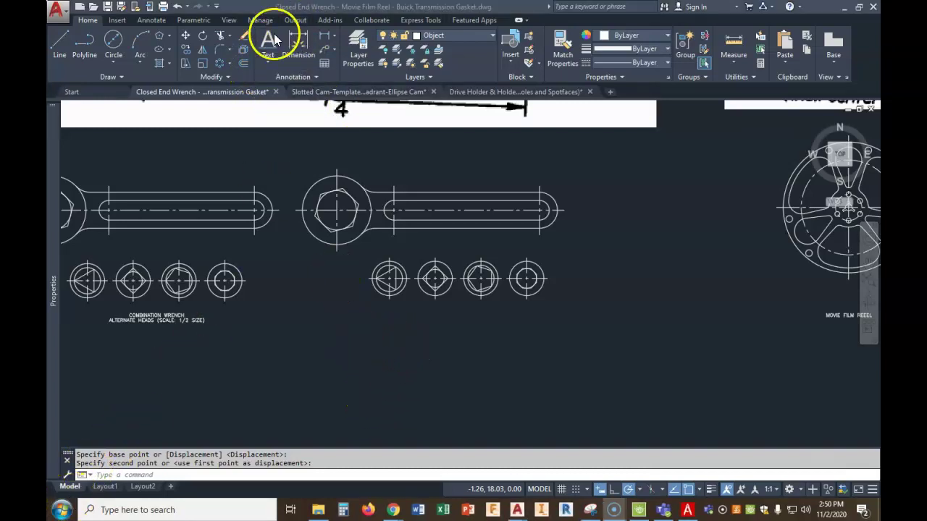
click(270, 65)
click(268, 63)
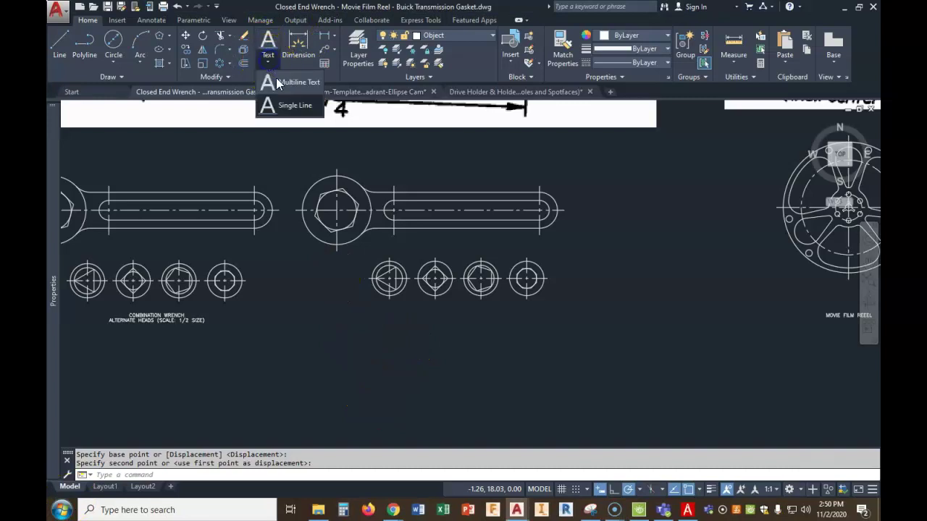
click(292, 79)
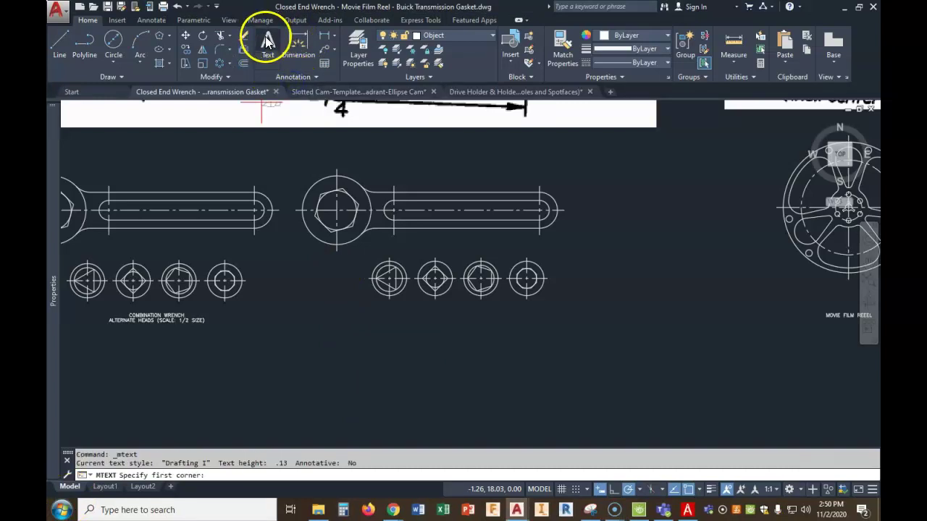
- Place single-line text with Middle justification and 0 rotation, centered just below the row of four alternate heads
click(267, 66)
click(291, 106)
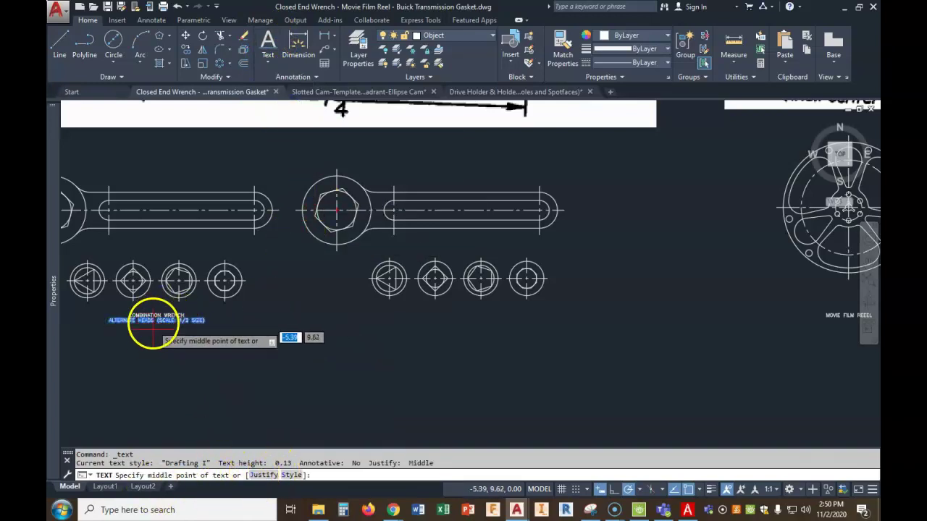
click(270, 483)
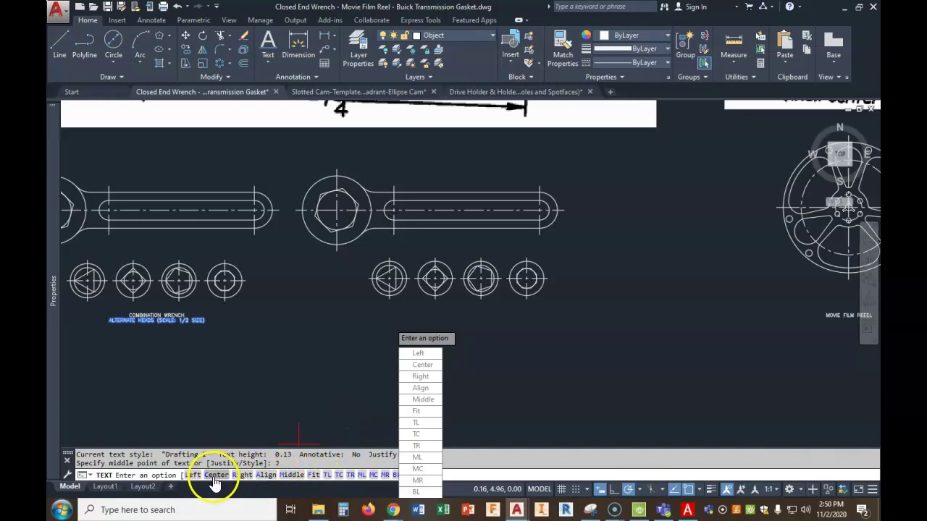
click(292, 475)
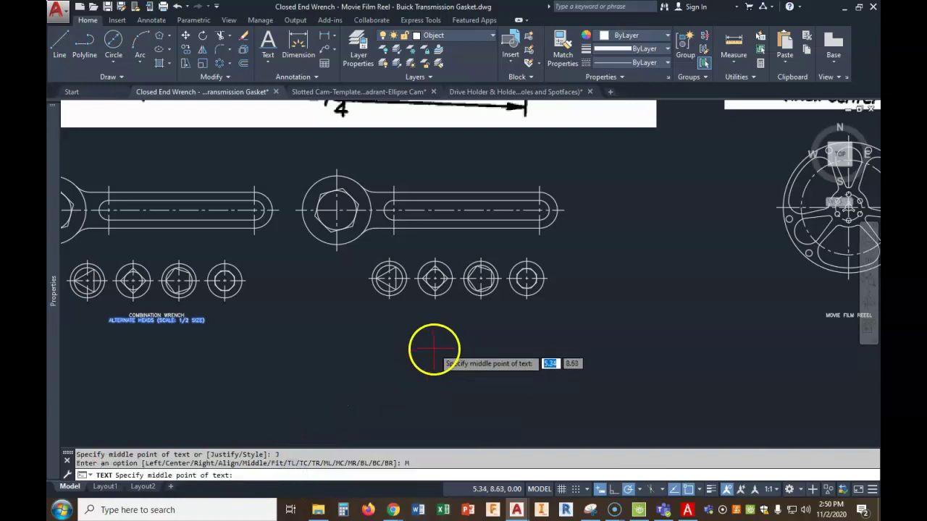
click(461, 316)
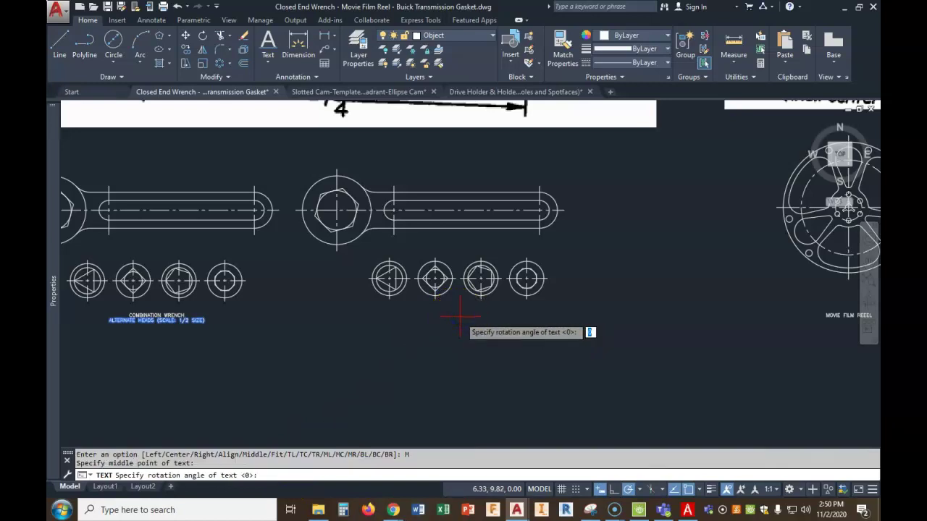
click(378, 398)
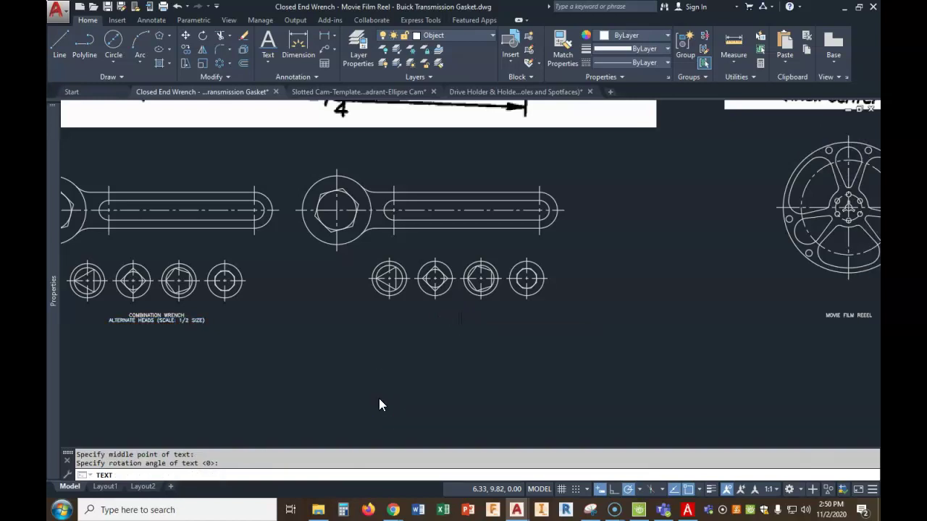
- Enter the two-line title COMBINATION WRENCH and ALTERNATE HEADS (SCALE: 1/2 SIZE) beneath the row of alternate heads, and finish the text
text(COMBINATION WRENCH)
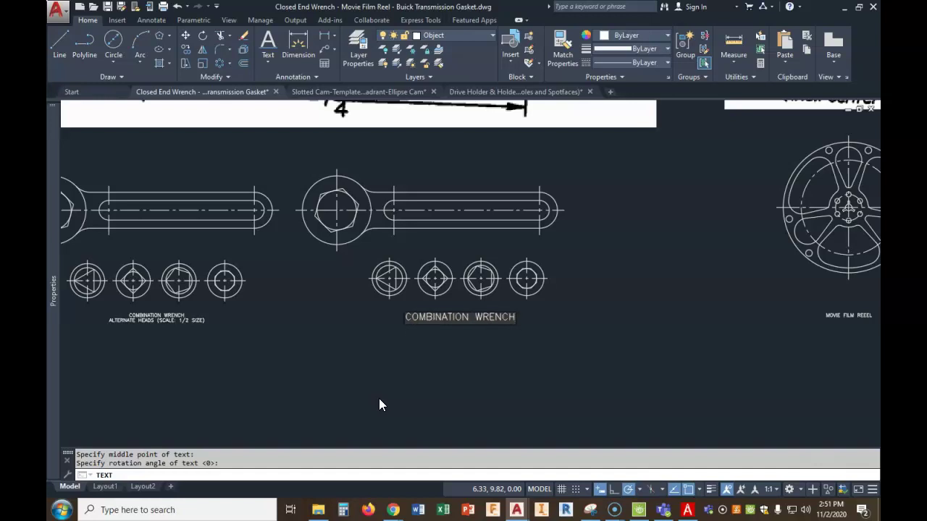
key(Return)
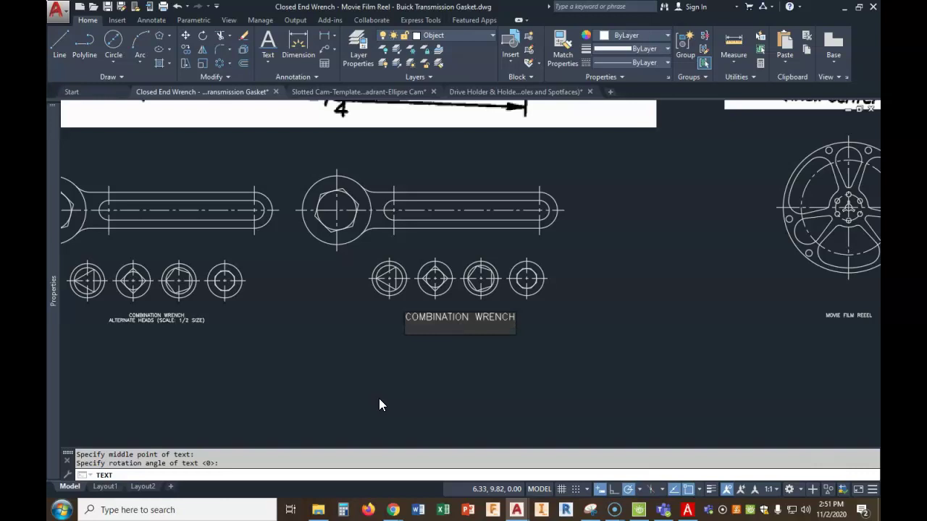
text(ALTERNATE HEADS)
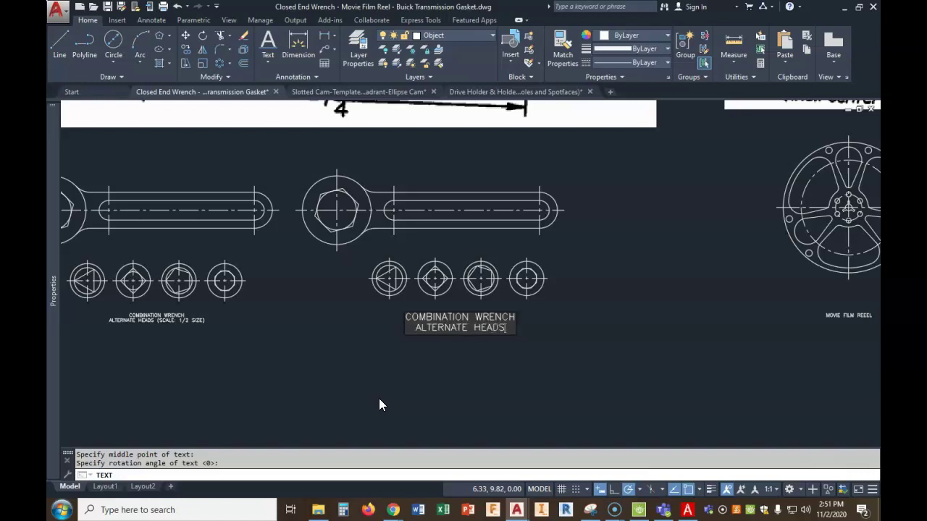
text( ()
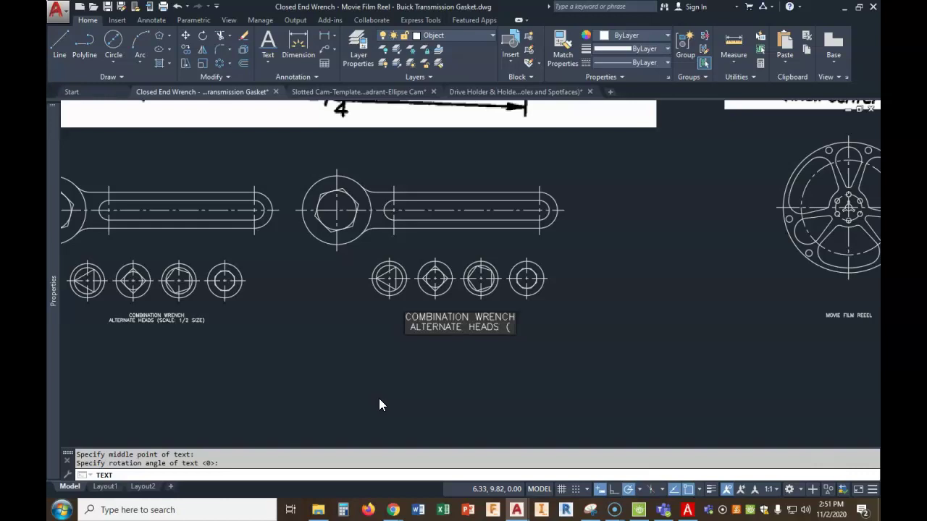
text(SC)
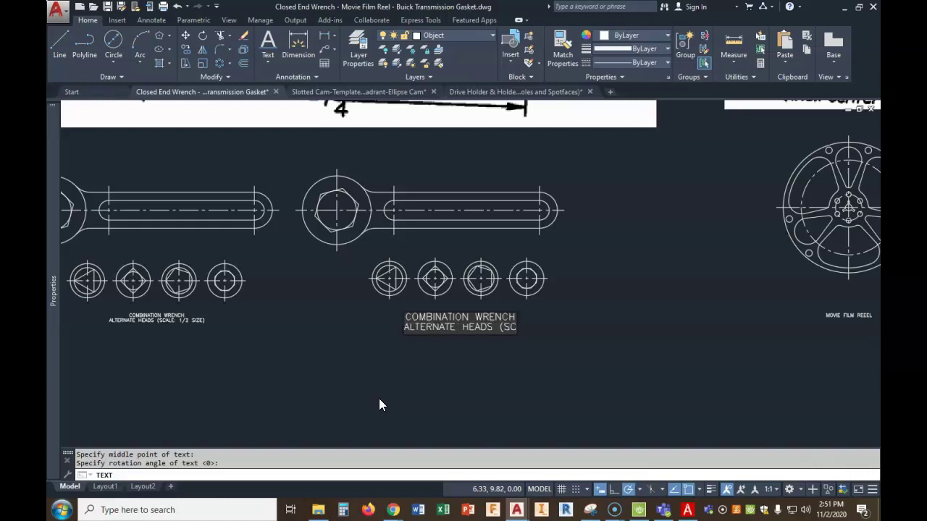
text(ALE: 1/2 SIZE)
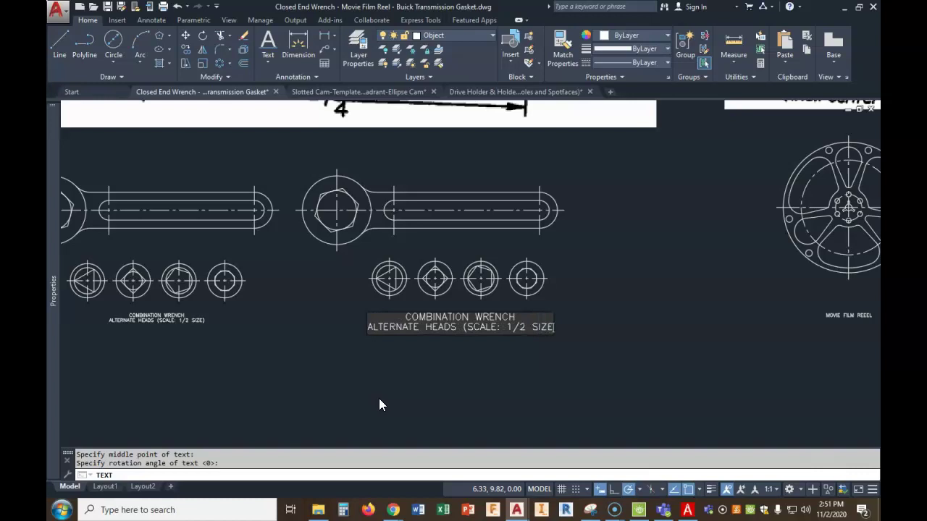
text())
click(460, 389)
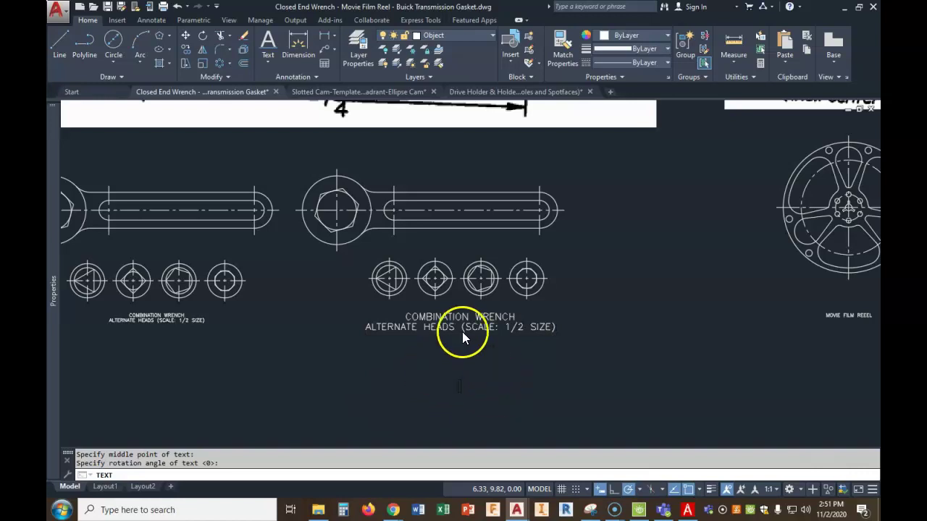
right_click(465, 380)
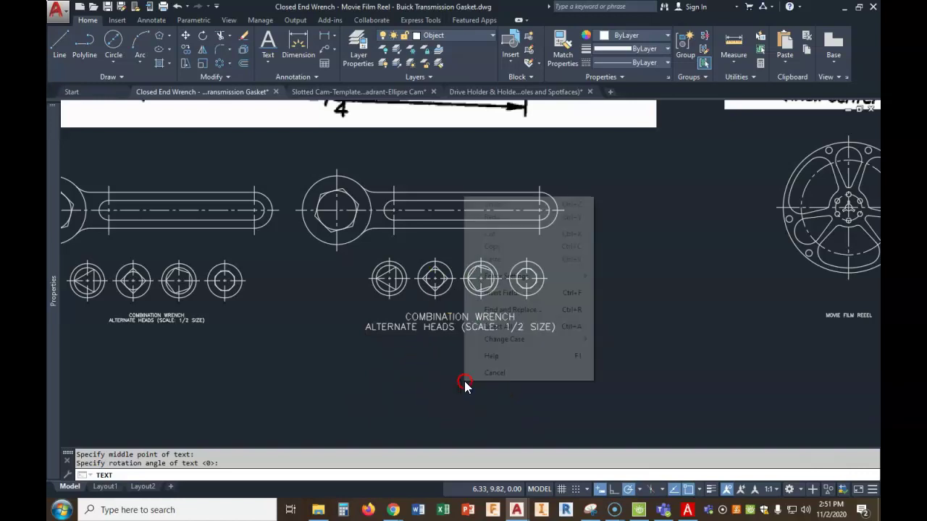
click(485, 374)
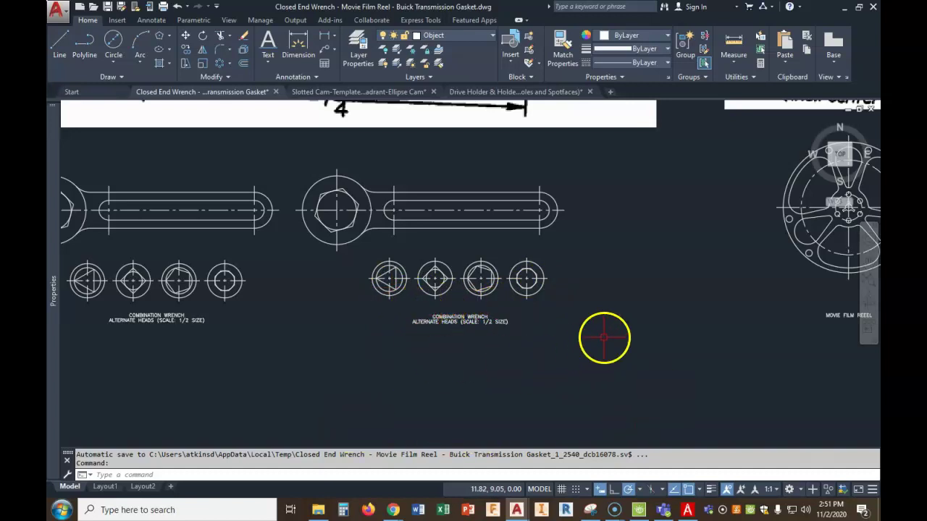
- Draw a circle of diameter 5 to the right of the finished movie film reel, level with its center
scroll(644, 340, down, 2)
middle_drag(695, 325, 437, 339)
mouse_move(660, 316)
middle_down()
mouse_move(645, 331)
mouse_move(525, 367)
middle_up()
scroll(523, 366, down, 2)
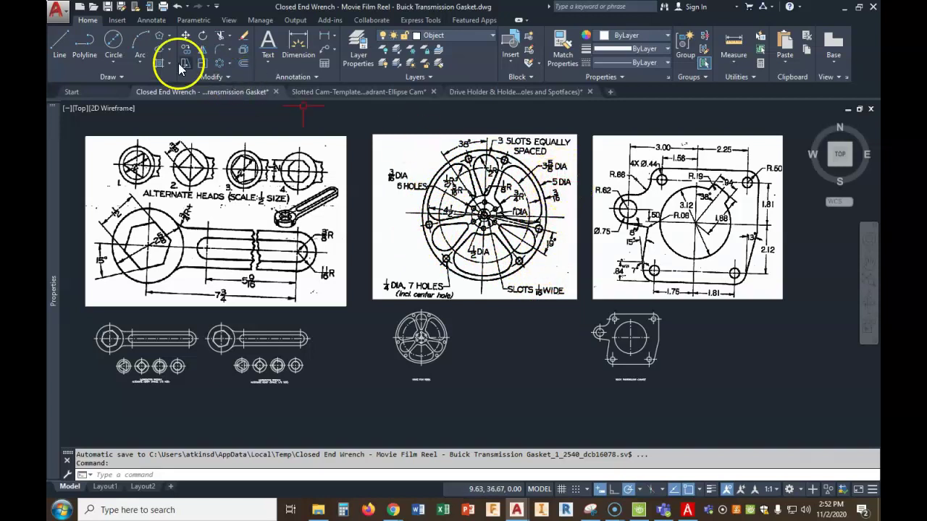
click(113, 41)
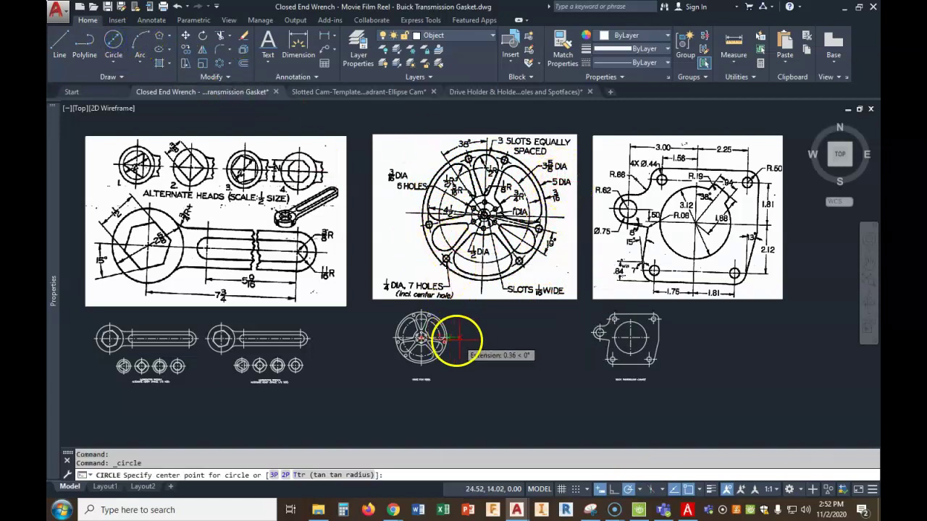
click(491, 338)
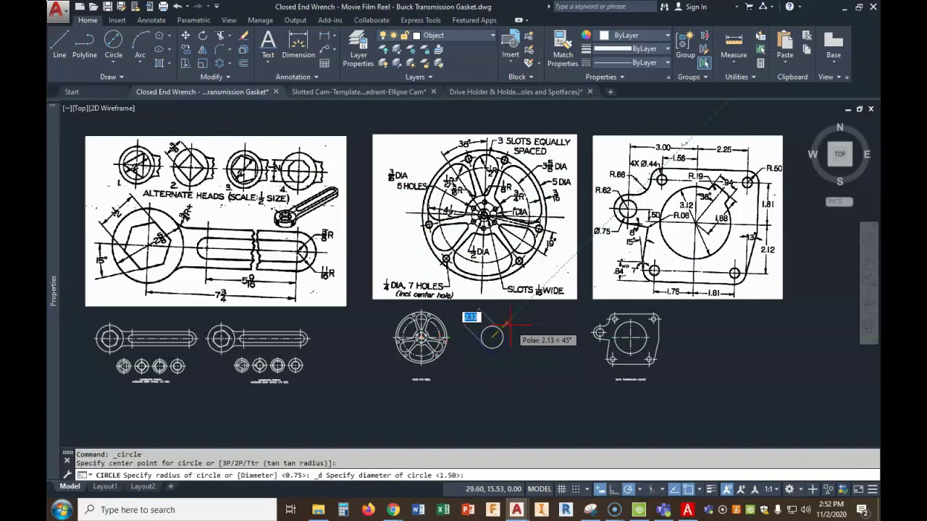
text(5)
key(Return)
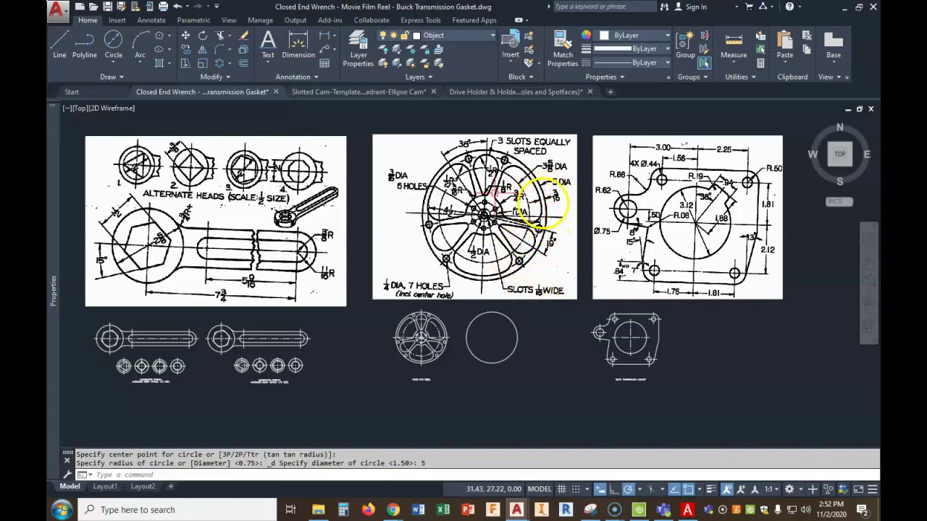
- Offset the 5 diameter circle inward by 3/16 for the film reel's rim
click(244, 65)
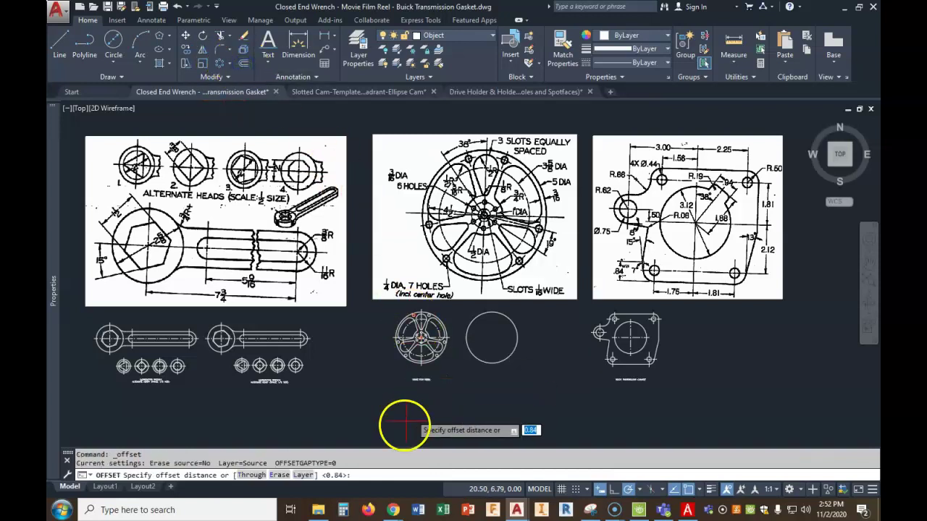
text(3/16)
key(Return)
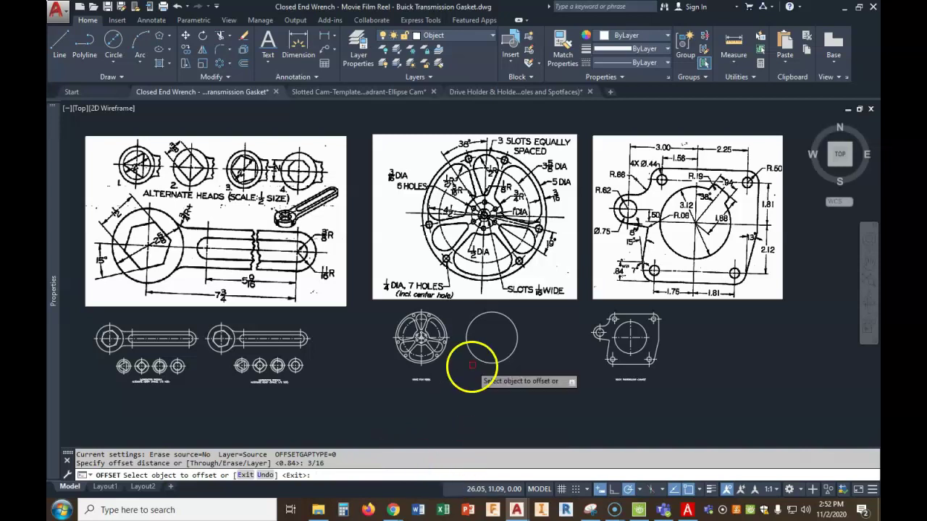
click(480, 341)
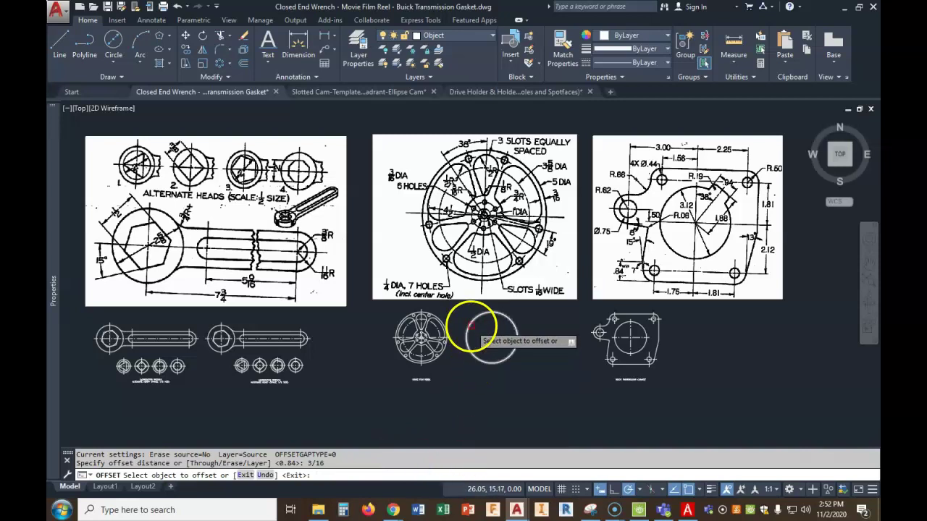
click(496, 334)
scroll(498, 331, up, 2)
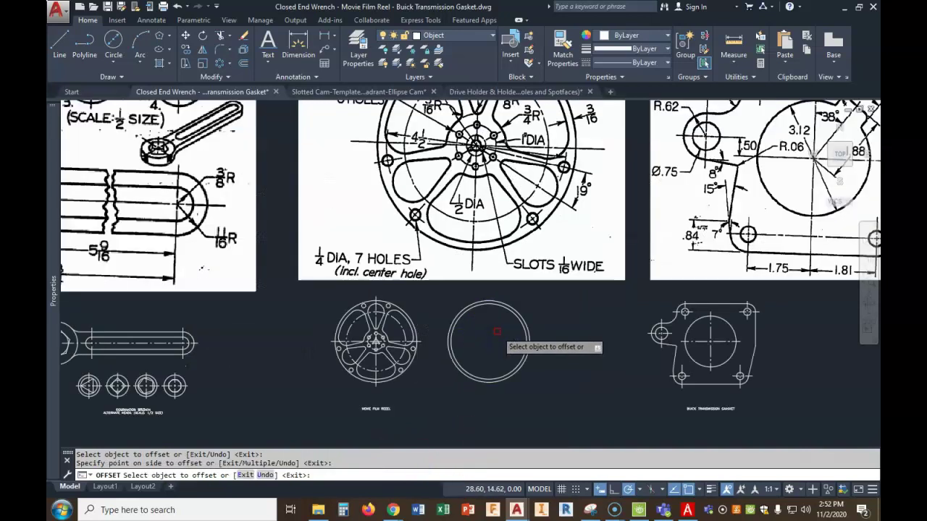
scroll(488, 318, down, 2)
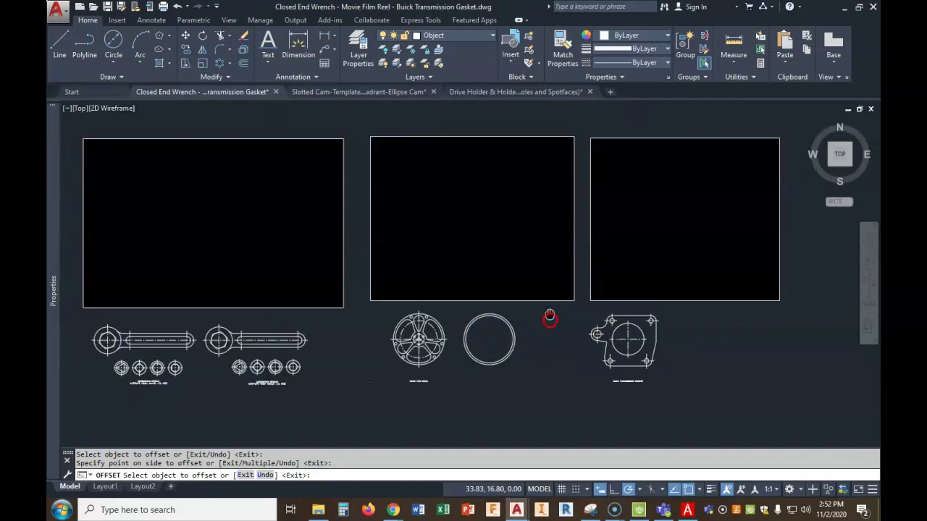
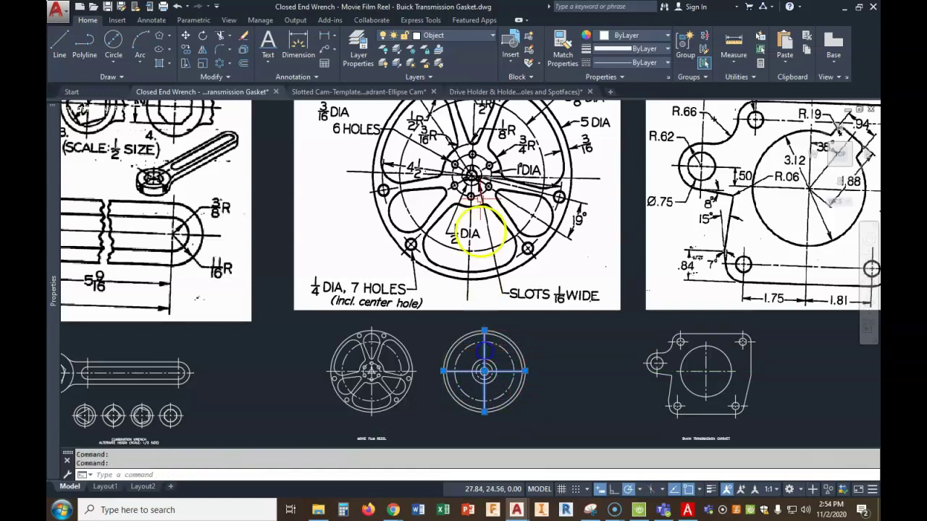
- Put the new reel's two crossing lines on the Center layer and lengthen their upper and right-hand ends by .25
click(471, 36)
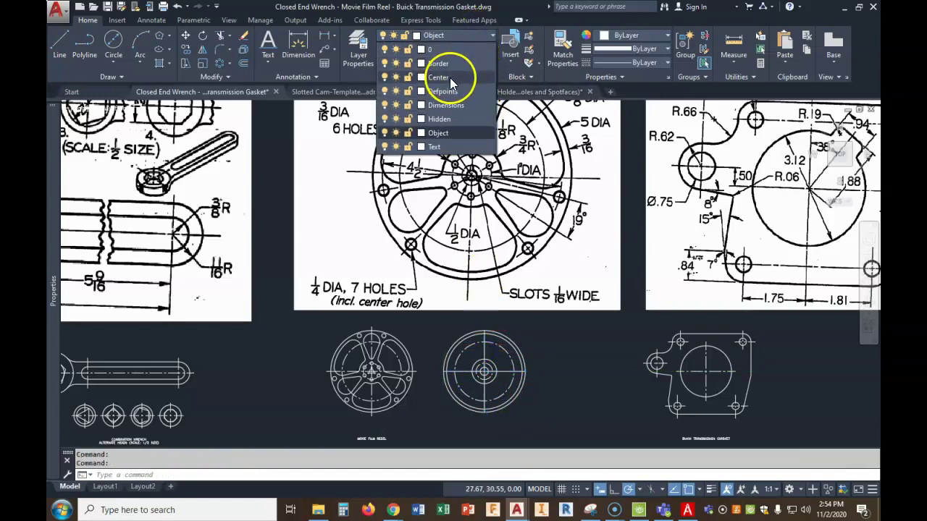
click(449, 77)
scroll(523, 354, up, 2)
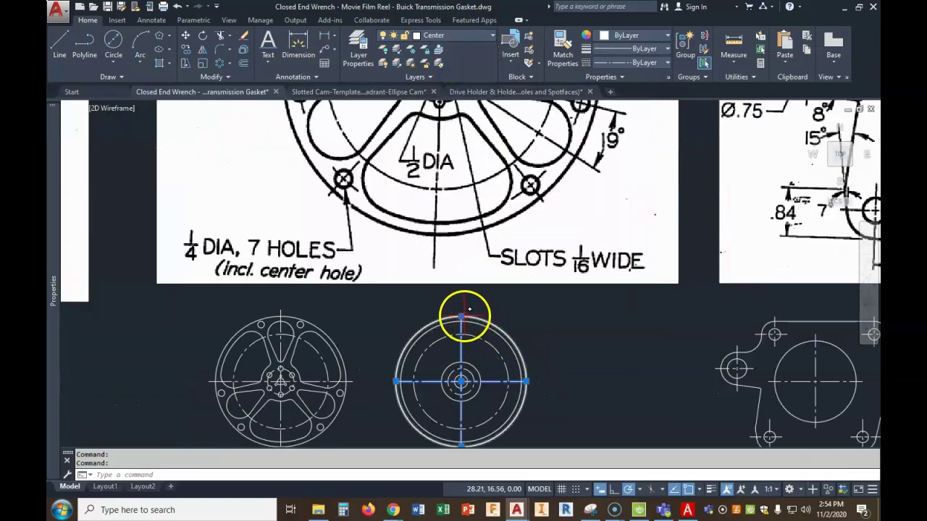
click(461, 316)
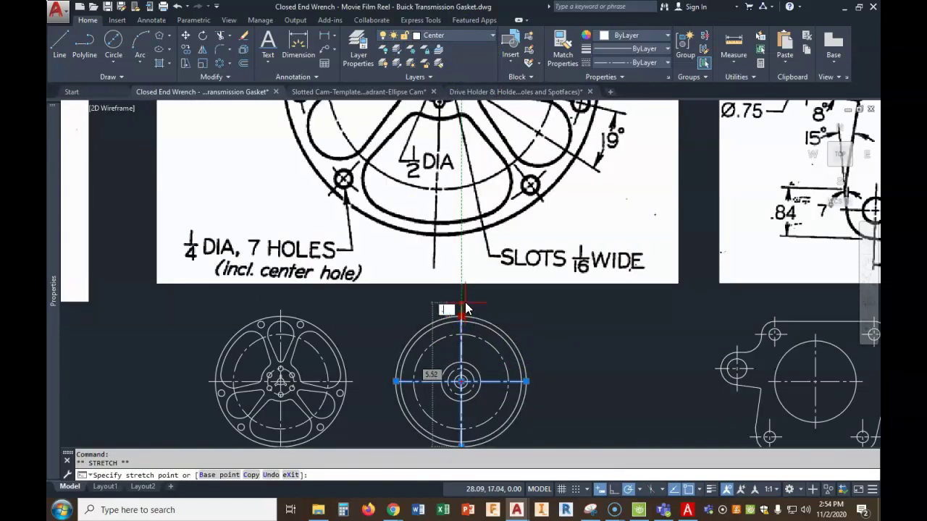
text(.25)
key(Return)
click(527, 382)
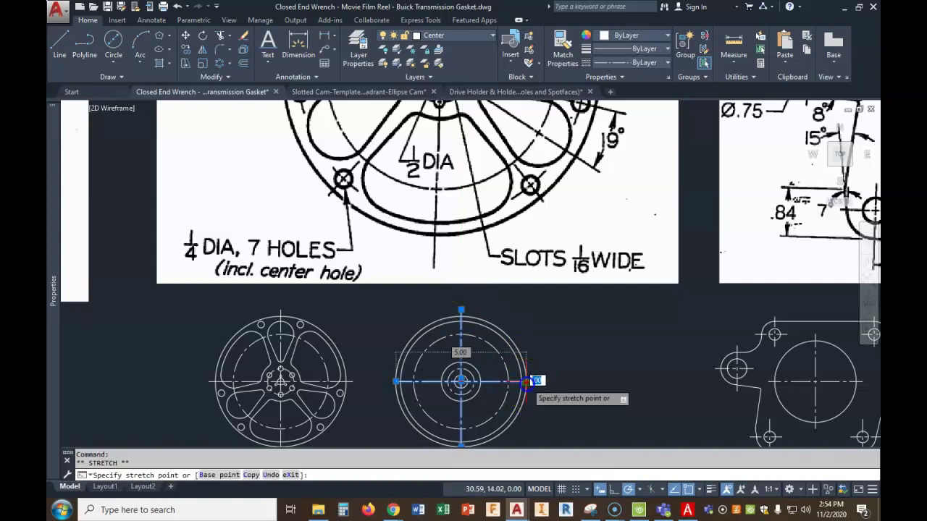
text(.25)
key(Return)
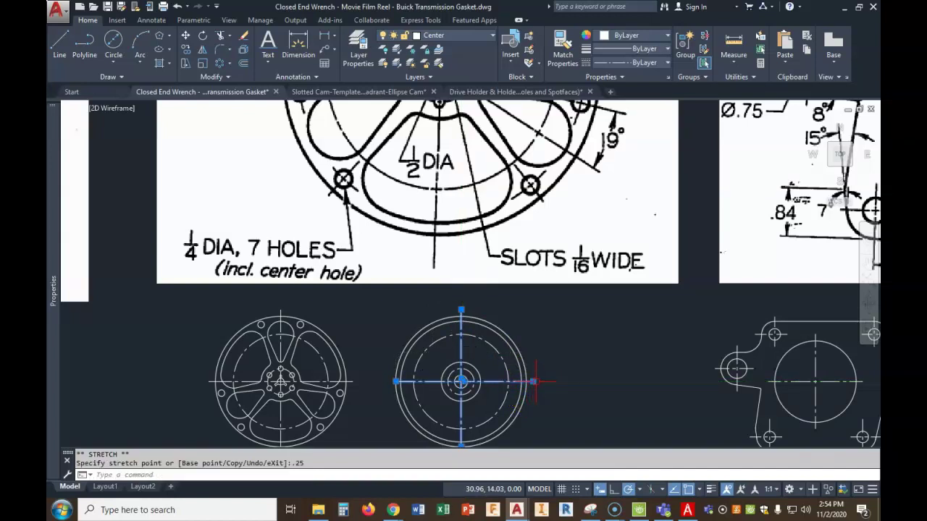
- Lengthen the left-hand and lower ends of the new reel's centerlines by .25 beyond the outer circle
click(396, 382)
text(.25)
key(Return)
middle_drag(376, 385, 388, 312)
click(472, 374)
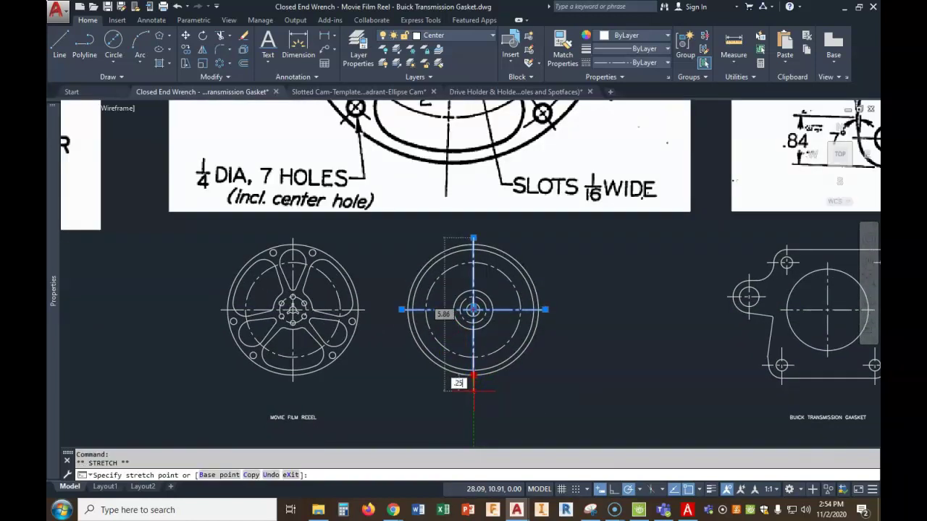
text(.25)
key(Return)
key(Escape)
key(Escape)
- Draw a circle of radius .5 centered where the vertical centerline crosses the top of the new reel's large dashed circle
scroll(495, 362, down, 2)
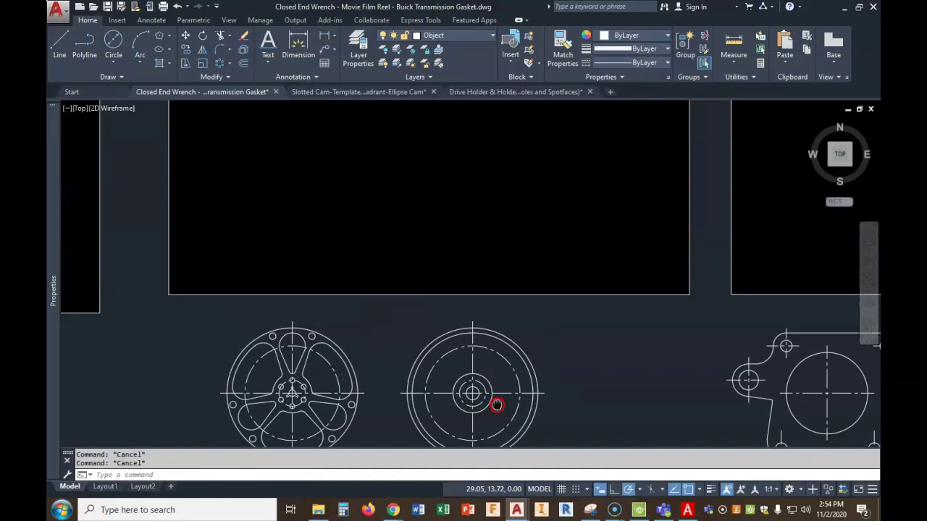
scroll(484, 353, down, 2)
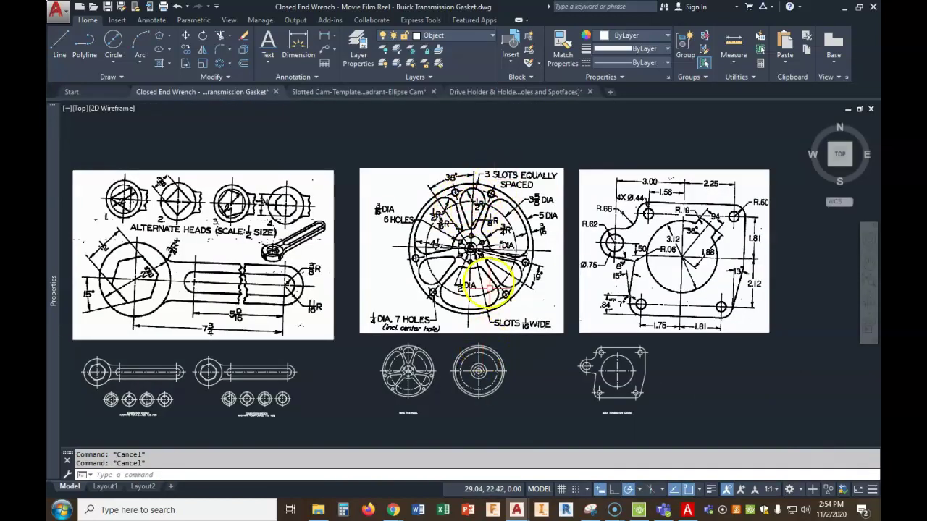
scroll(475, 383, up, 4)
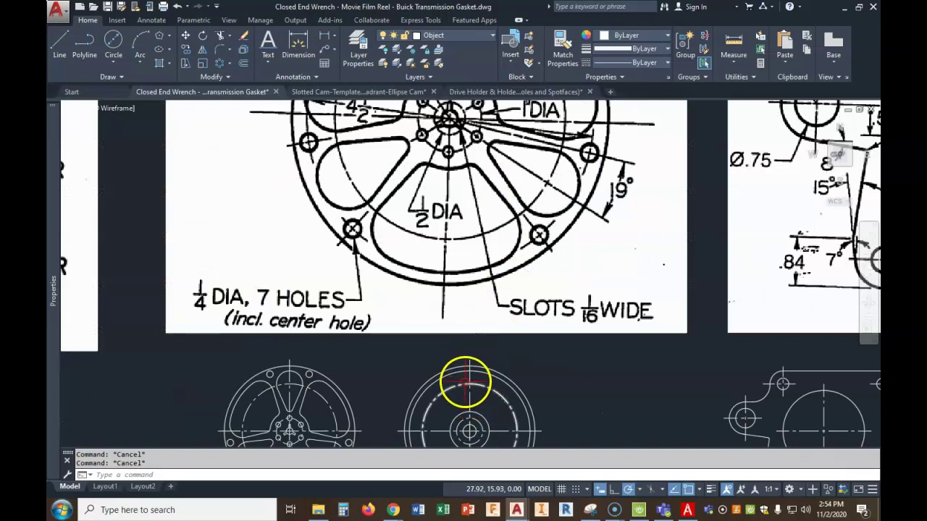
scroll(478, 389, up, 2)
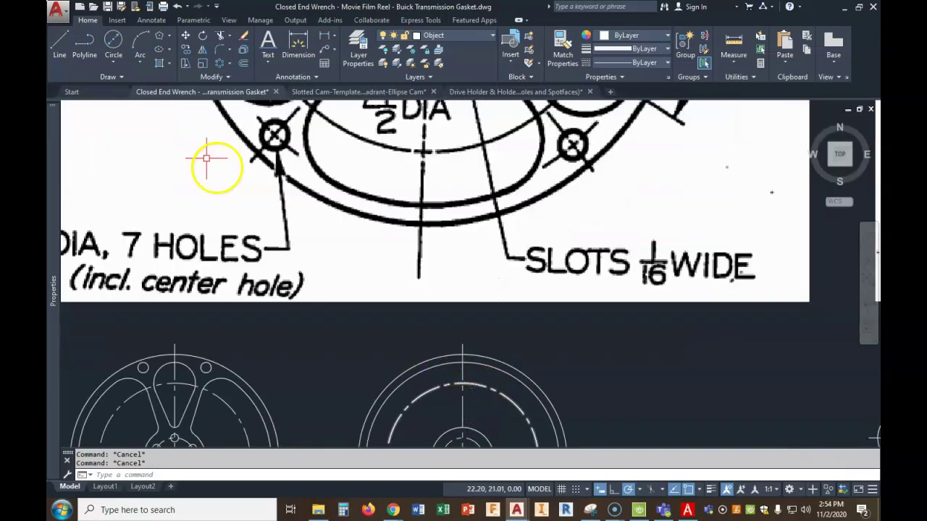
click(115, 64)
click(129, 79)
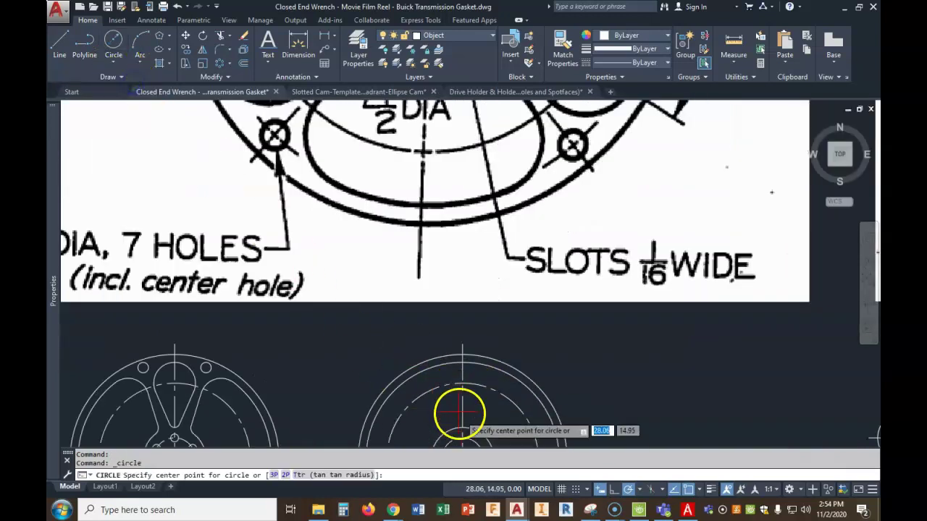
click(462, 383)
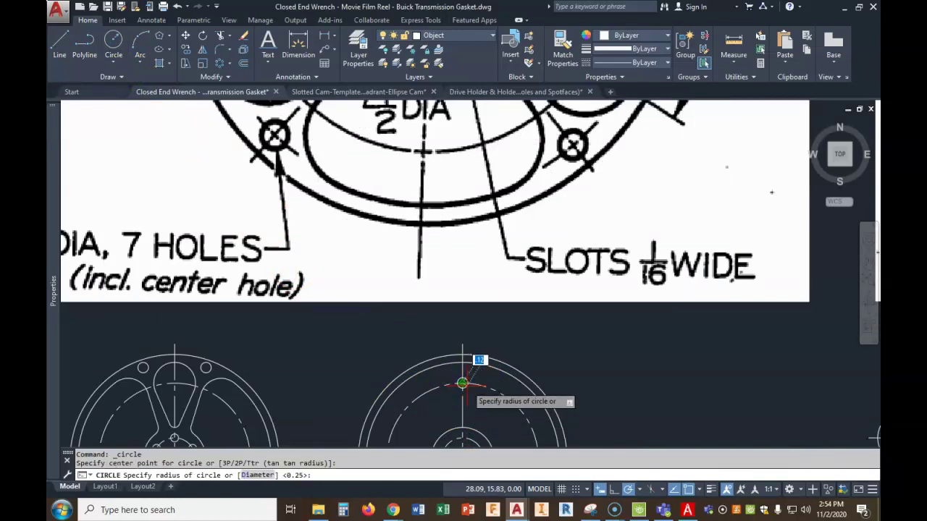
text(1.5)
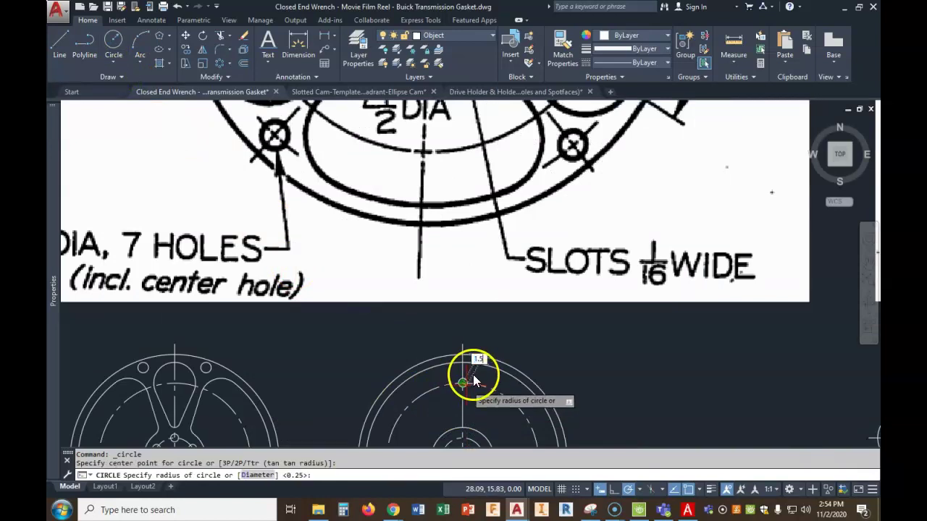
scroll(473, 374, down, 4)
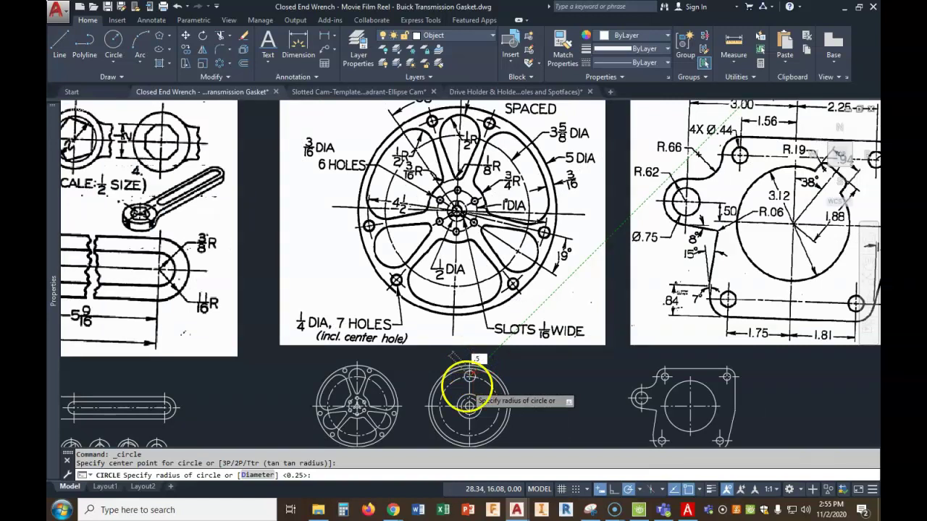
key(Return)
scroll(486, 367, up, 4)
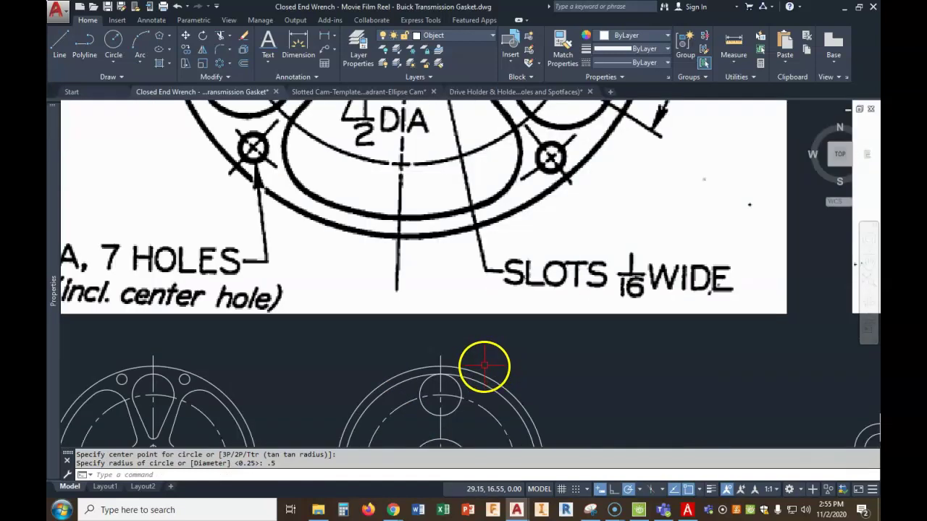
scroll(485, 367, down, 4)
scroll(479, 374, up, 2)
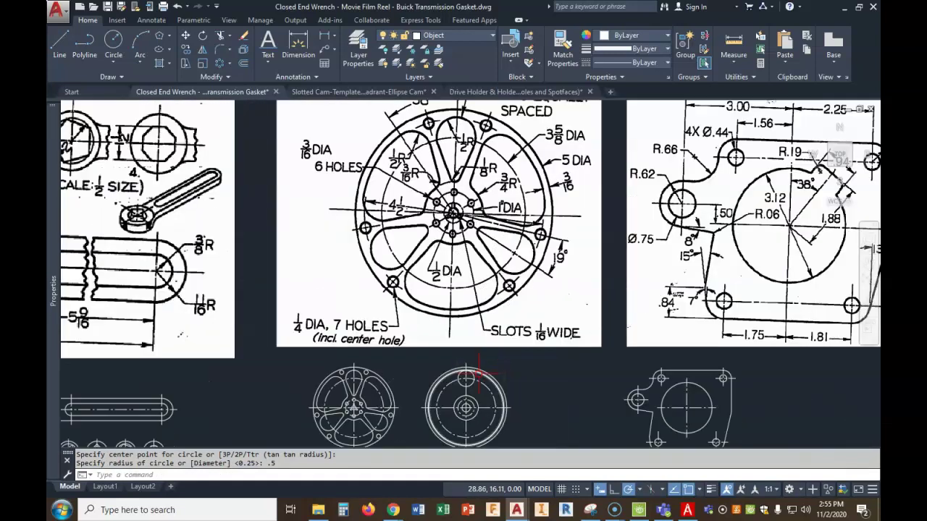
- Examine the film reel reference image for the radii that shape the narrow slot's inner end
scroll(465, 379, up, 3)
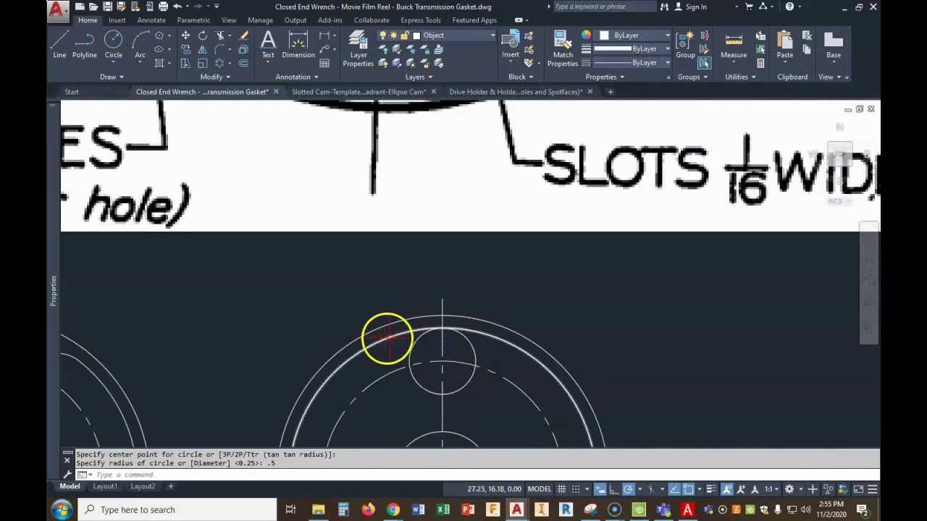
scroll(513, 385, down, 3)
scroll(499, 393, down, 2)
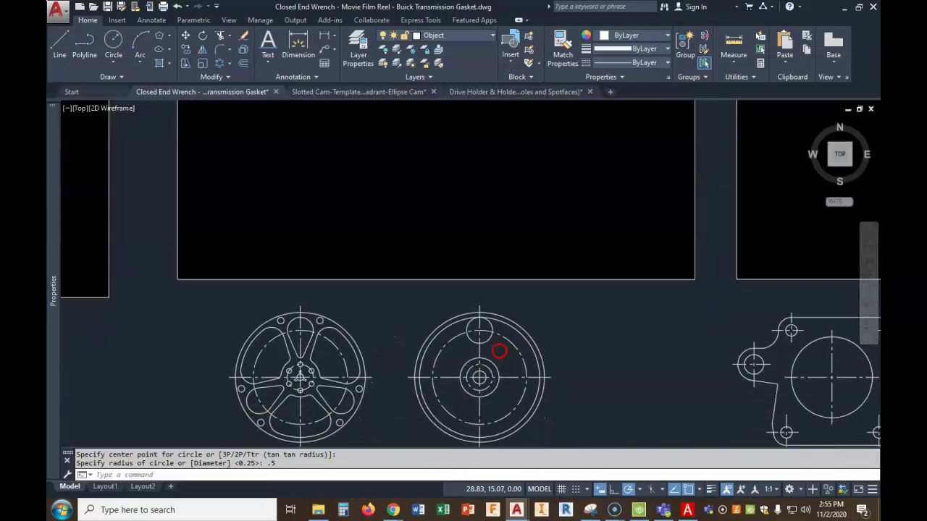
scroll(517, 258, down, 3)
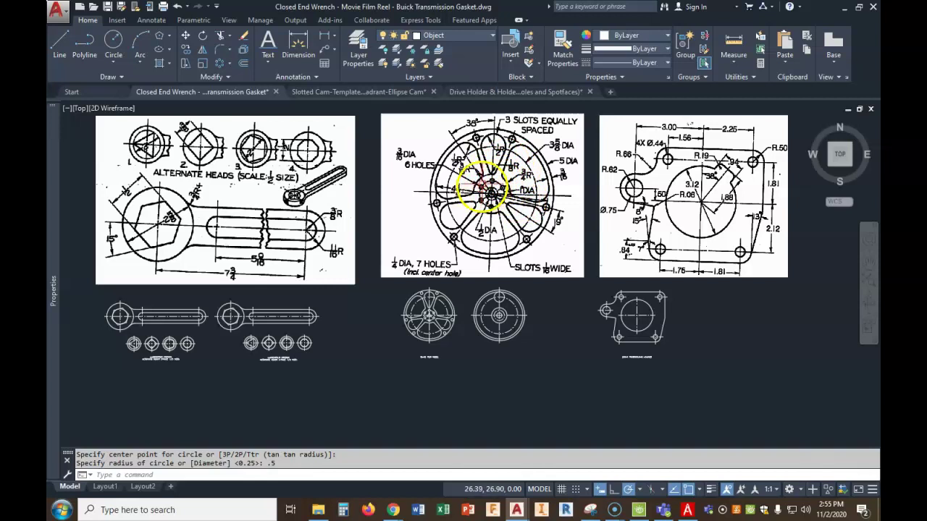
scroll(484, 189, up, 4)
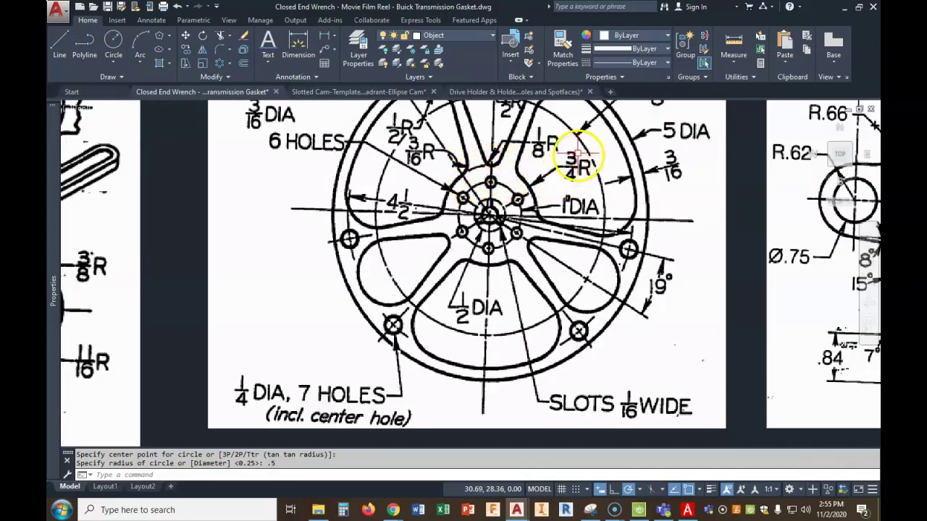
scroll(596, 306, down, 5)
scroll(588, 311, up, 5)
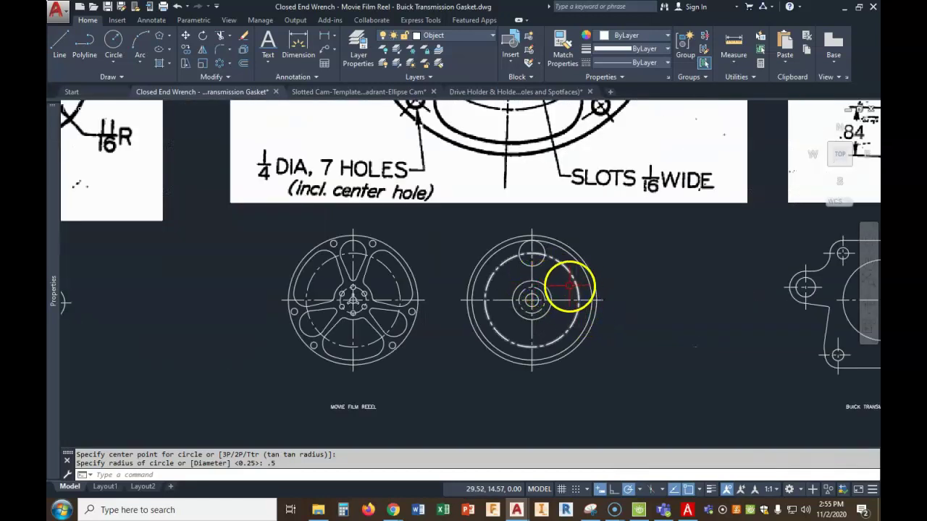
scroll(546, 274, up, 6)
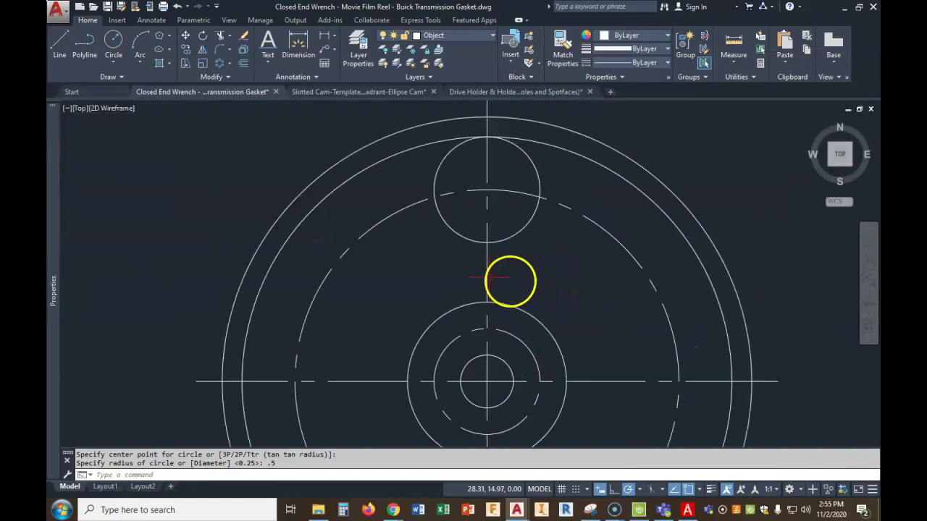
- Draw a circle of radius 1/8 on the new reel's vertical centerline, resting on the top of the solid hub circle
click(112, 45)
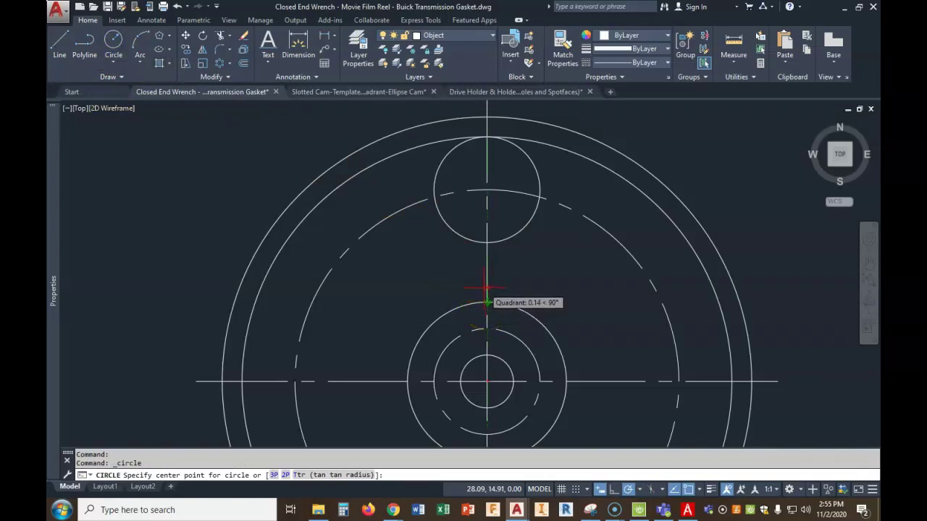
text(1)
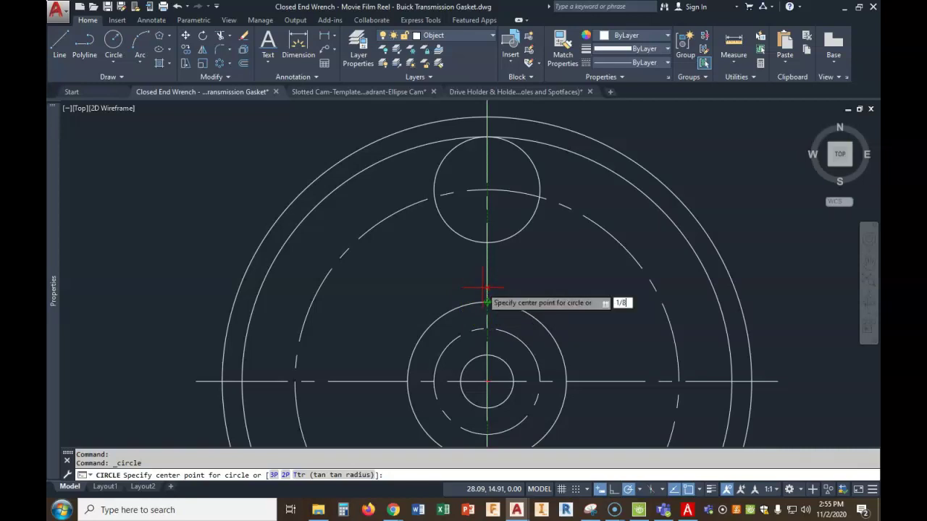
text(/8)
key(Return)
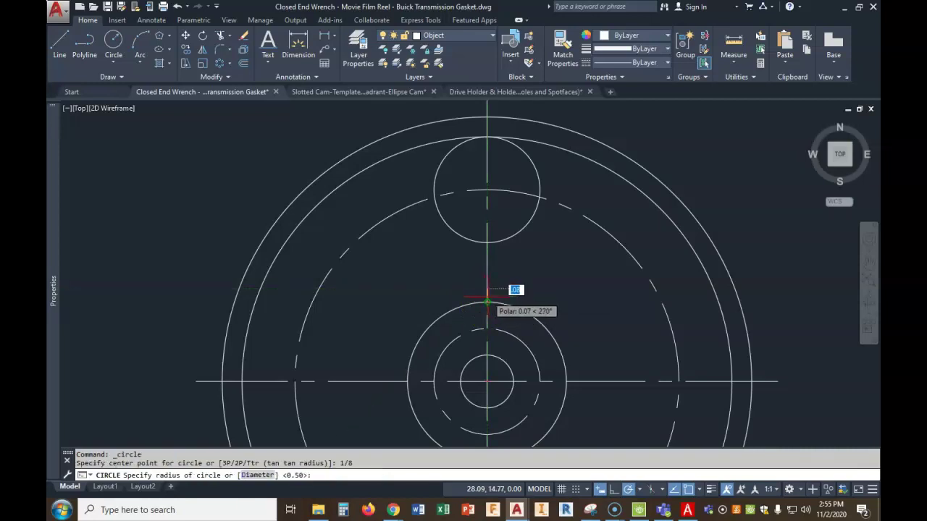
click(486, 302)
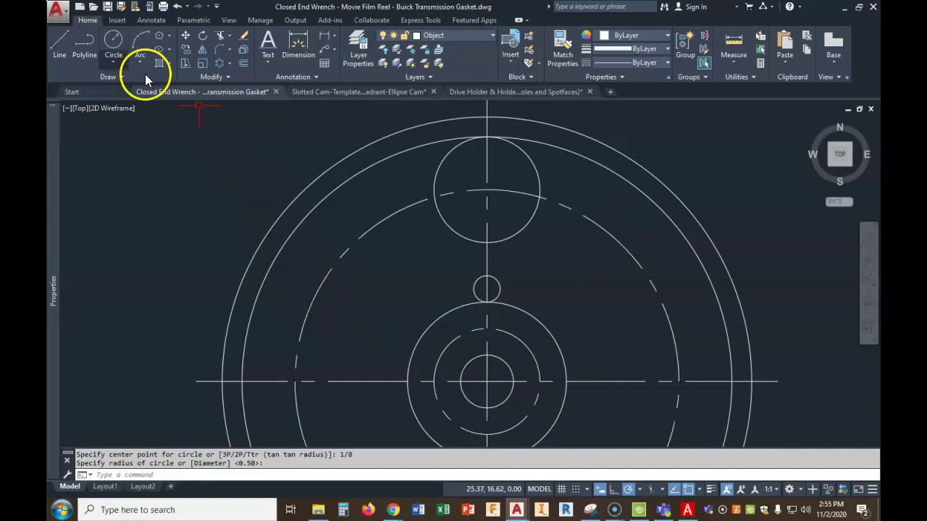
- Draw a line tangent to the left-hand sides of the .5 radius circle and the 1/8 radius circle
click(58, 43)
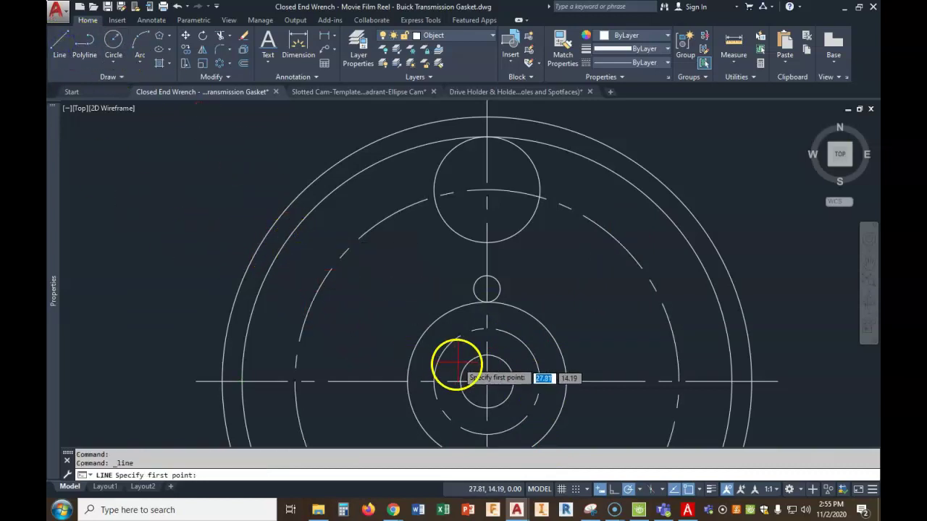
text(1an)
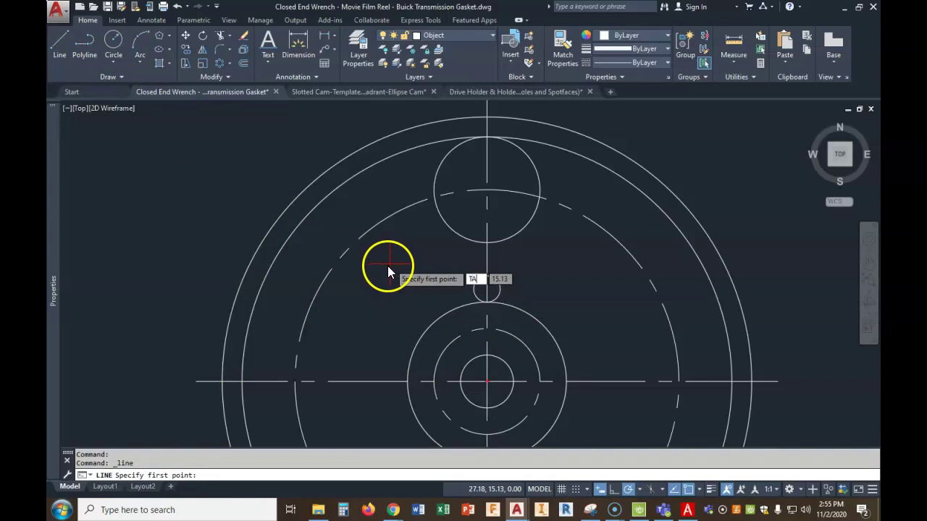
key(Return)
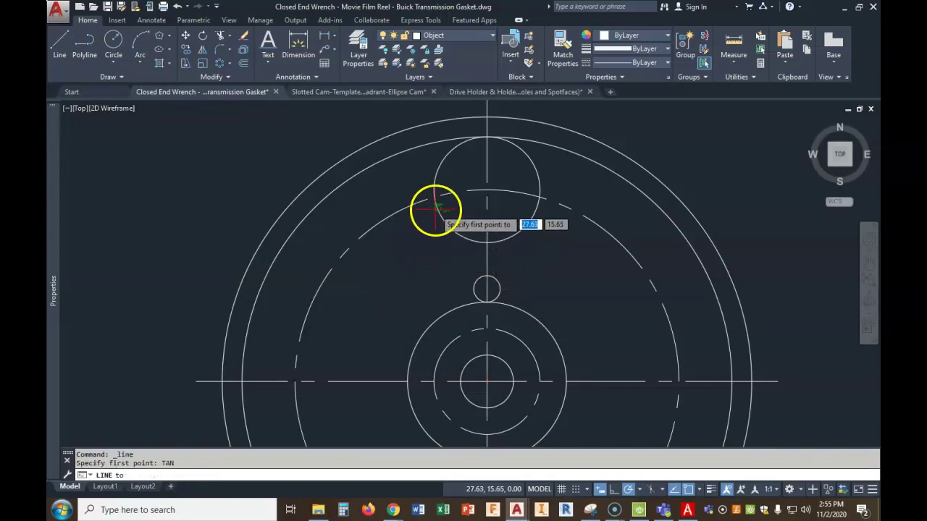
click(435, 210)
text(Tan)
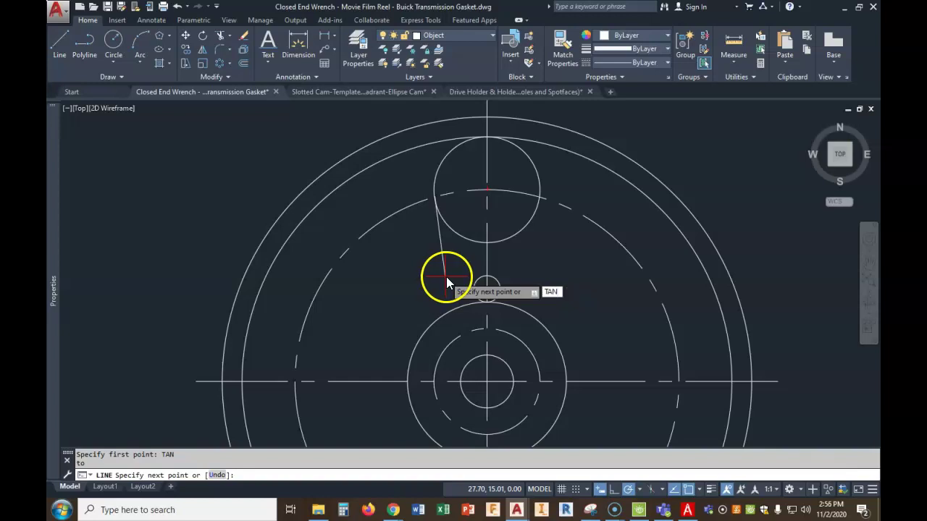
key(Return)
click(470, 284)
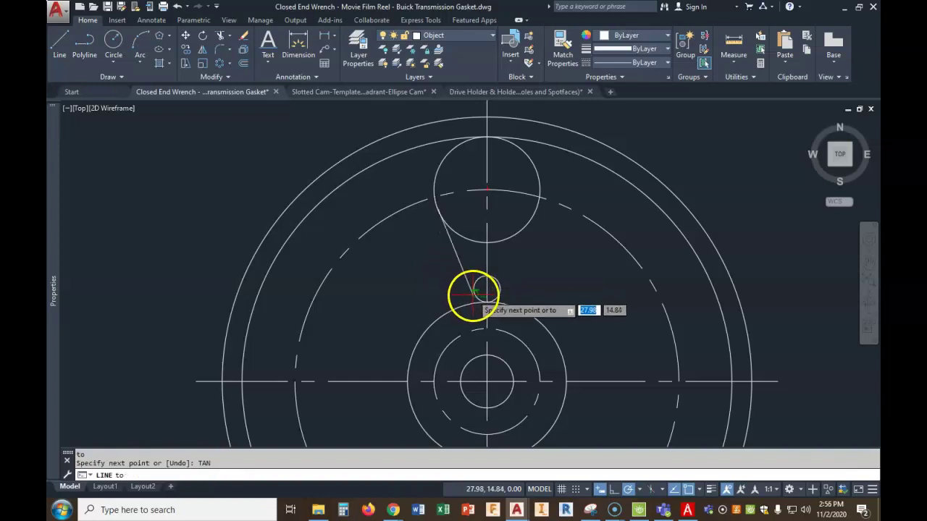
right_click(446, 264)
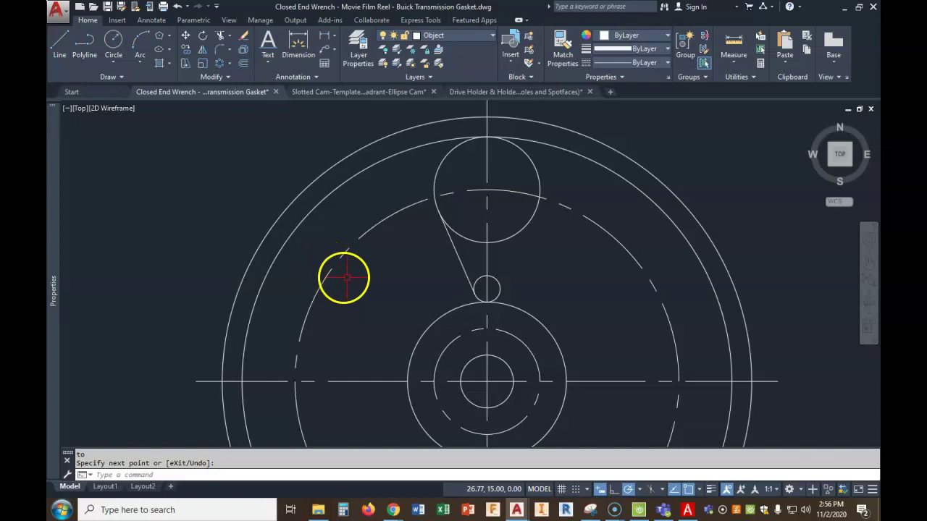
- Mirror the tangent line across the reel's vertical centerline, keeping the original
click(203, 52)
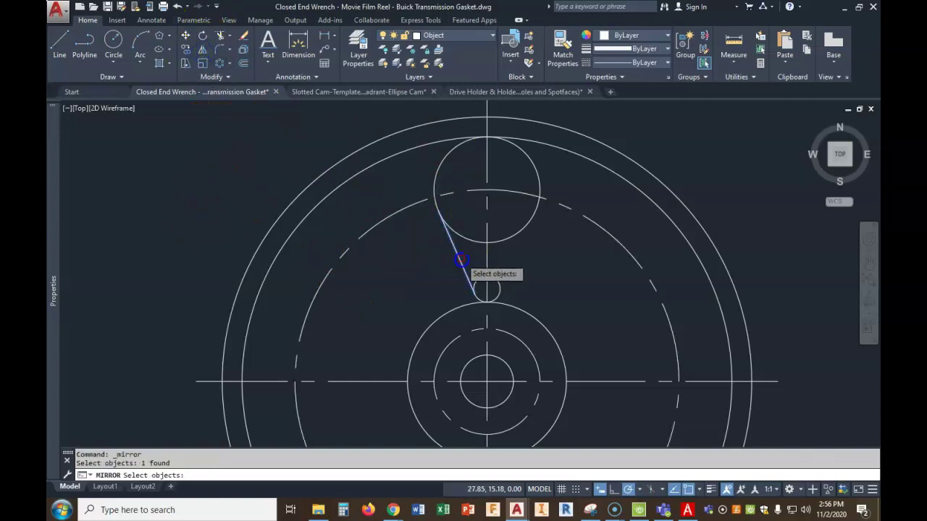
right_click(368, 258)
click(487, 277)
click(487, 246)
key(Return)
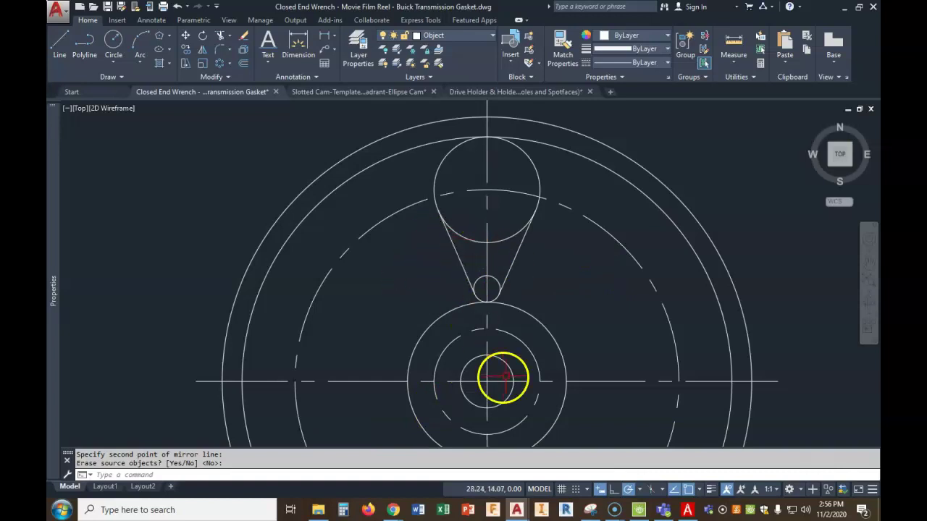
- Trim the inner arcs of both circles between the tangent lines to leave a closed teardrop slot
click(221, 35)
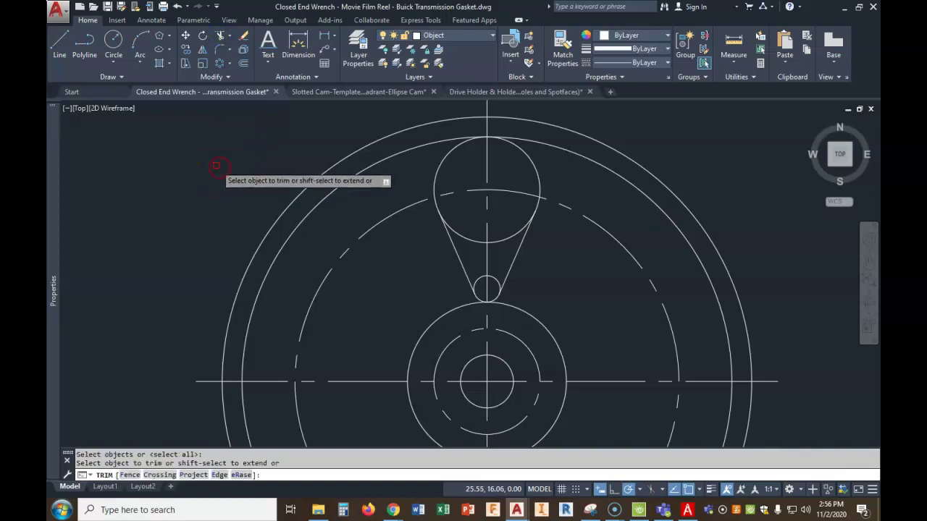
click(466, 240)
click(478, 276)
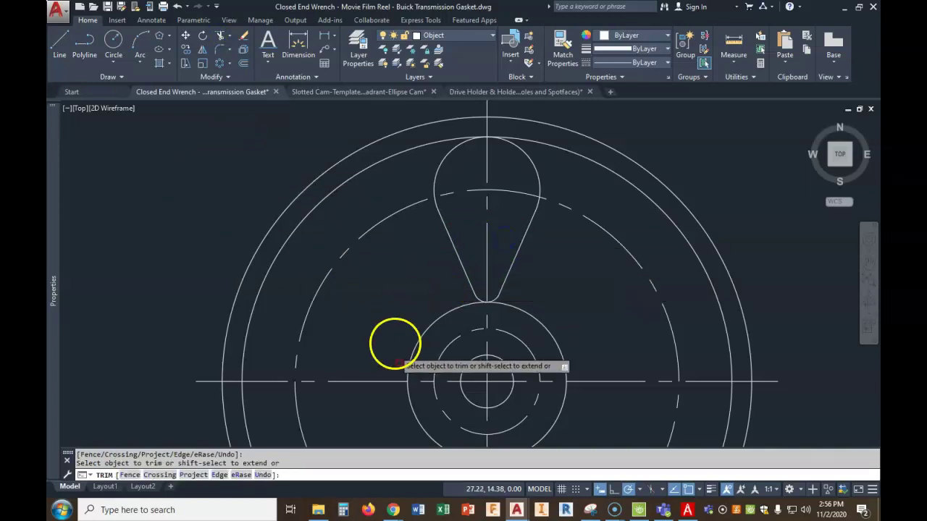
- Examine the film reel reference image for the slot spacing, angles and hole layout, and end the trimming
scroll(608, 253, down, 3)
scroll(558, 335, down, 2)
scroll(549, 336, down, 2)
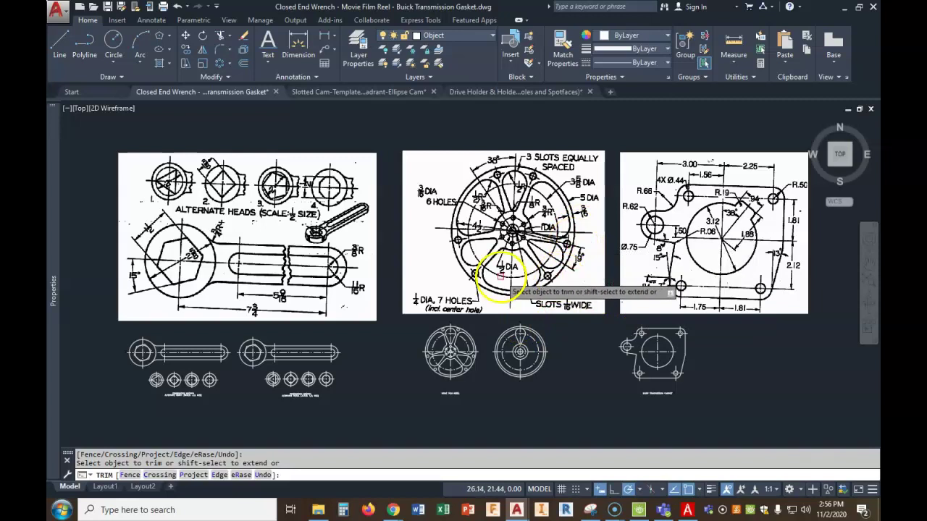
scroll(529, 294, up, 2)
middle_drag(584, 237, 492, 282)
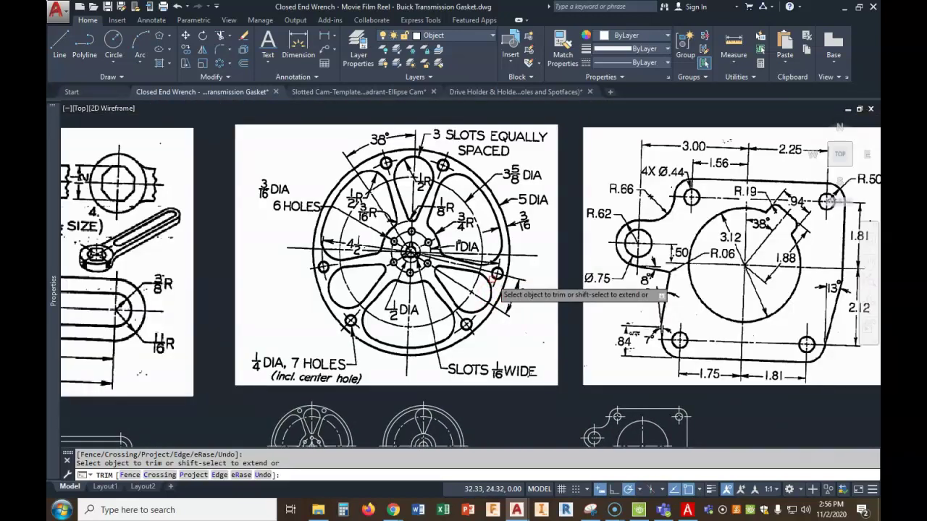
middle_drag(466, 325, 474, 299)
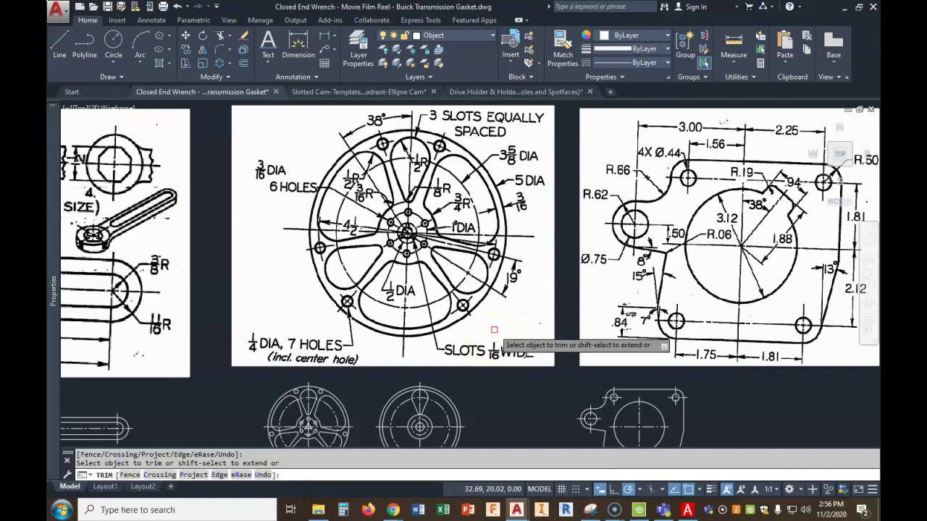
click(464, 296)
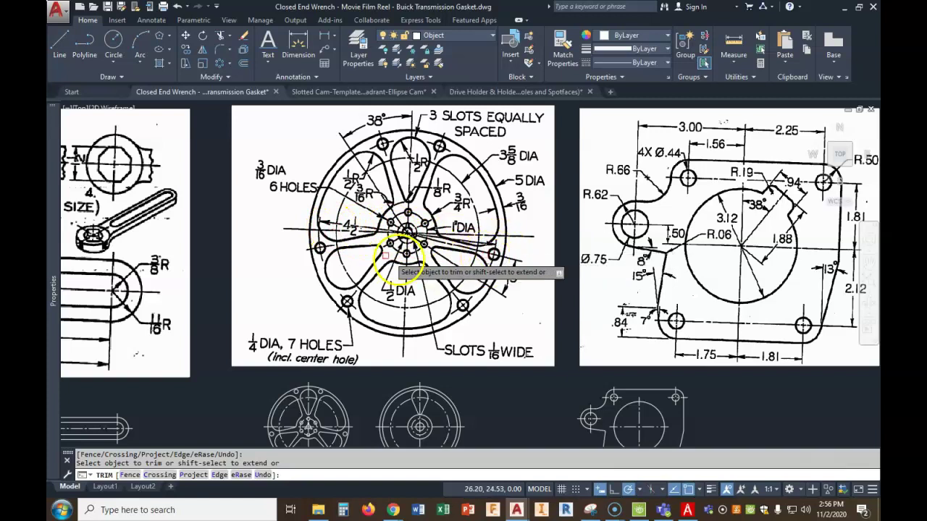
middle_drag(461, 349, 464, 289)
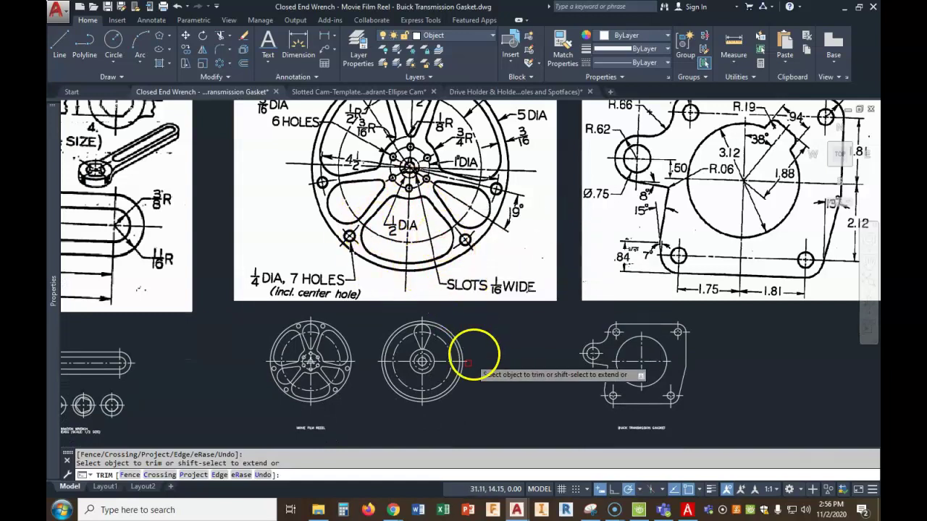
scroll(431, 335, up, 2)
right_click(538, 329)
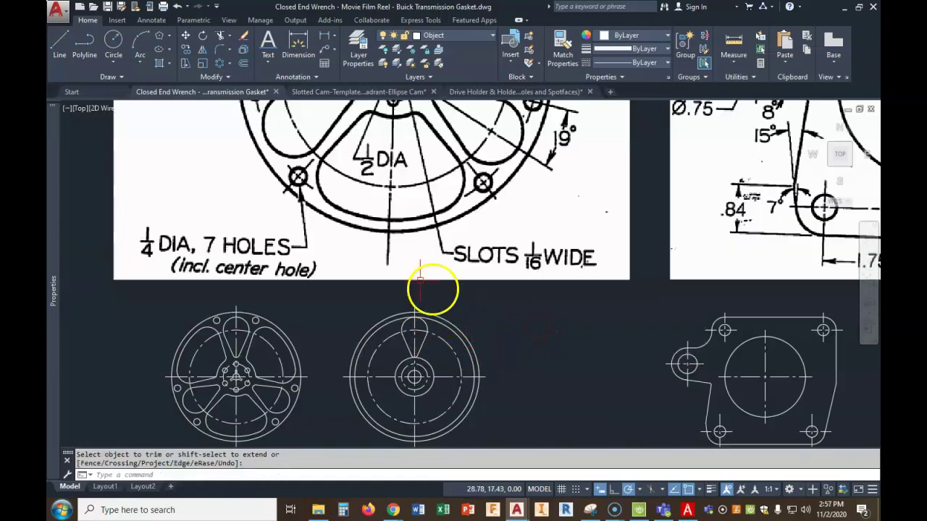
- Create a polar array of the closed teardrop slot around the movie film reel's center
click(229, 63)
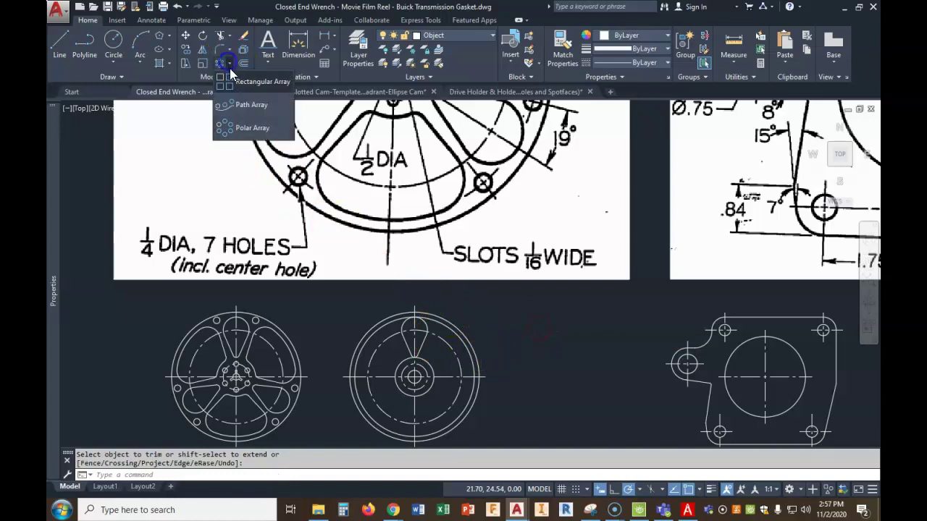
click(246, 82)
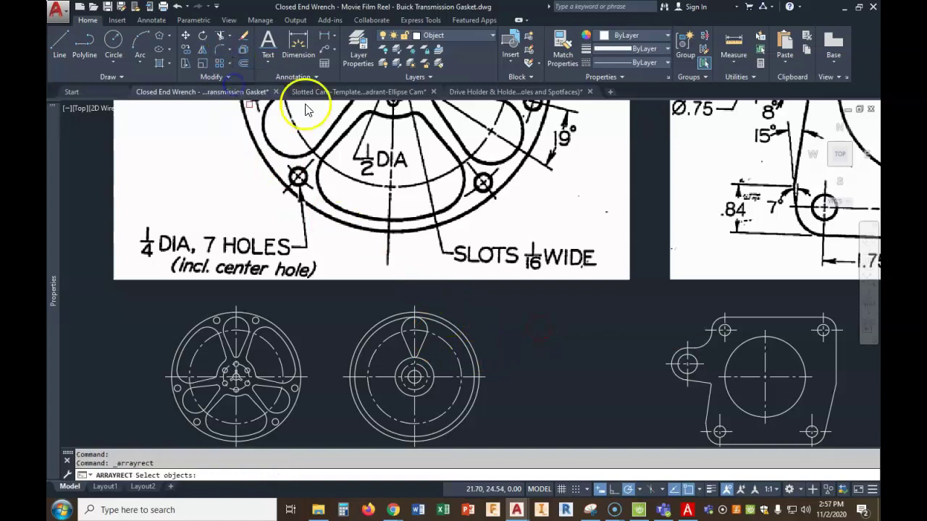
click(230, 64)
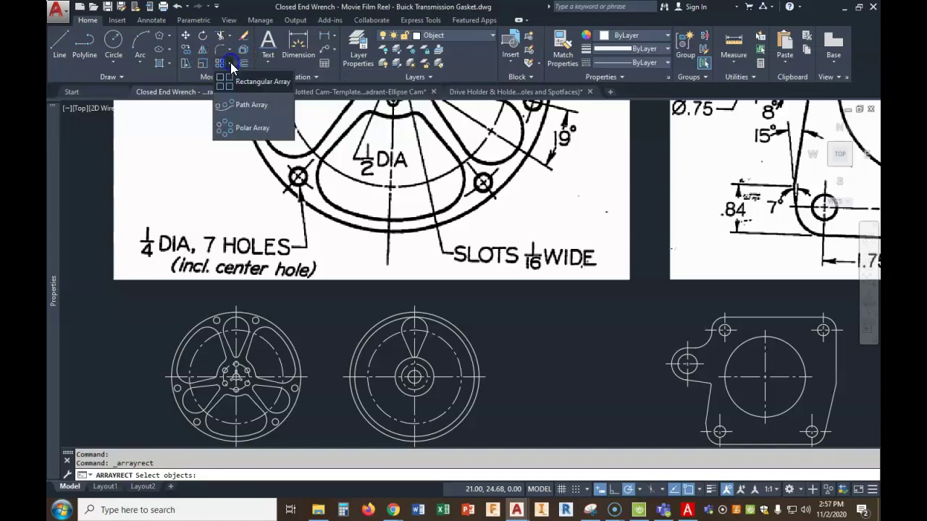
click(242, 128)
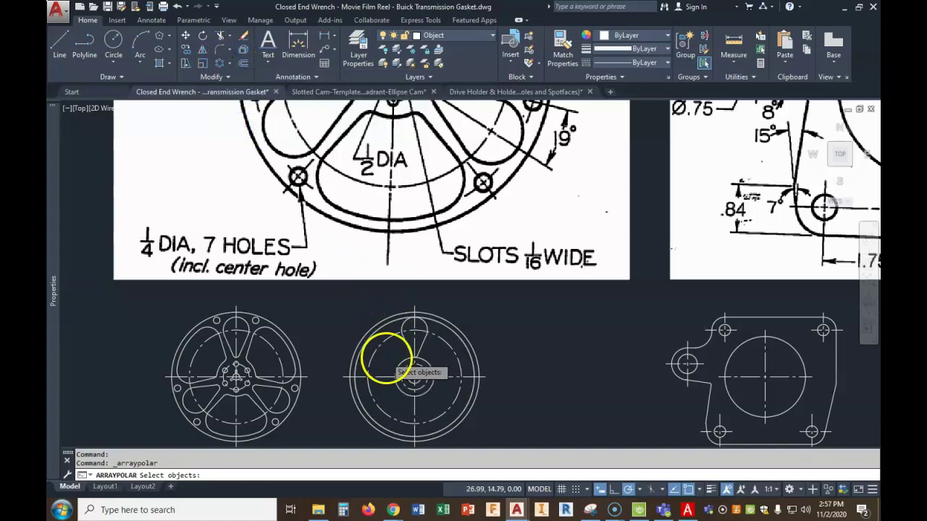
scroll(389, 371, up, 2)
click(389, 371)
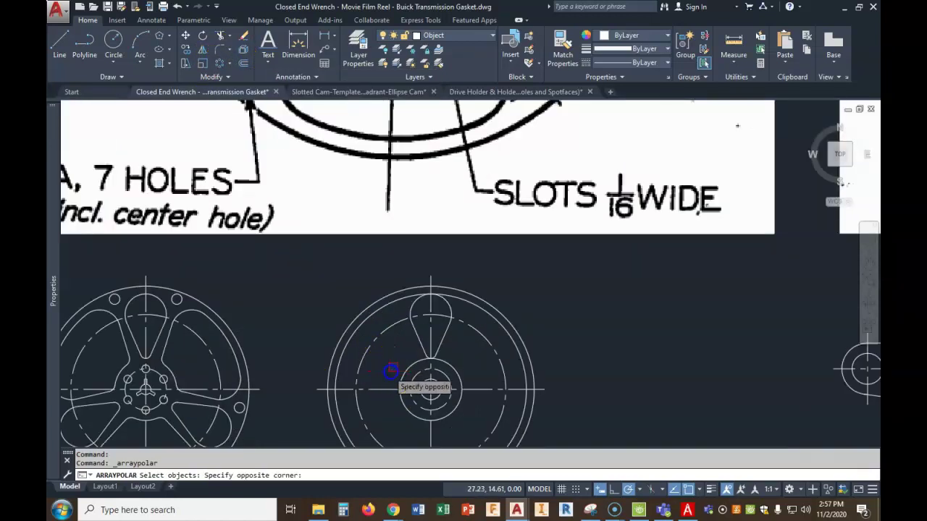
click(475, 281)
right_click(552, 280)
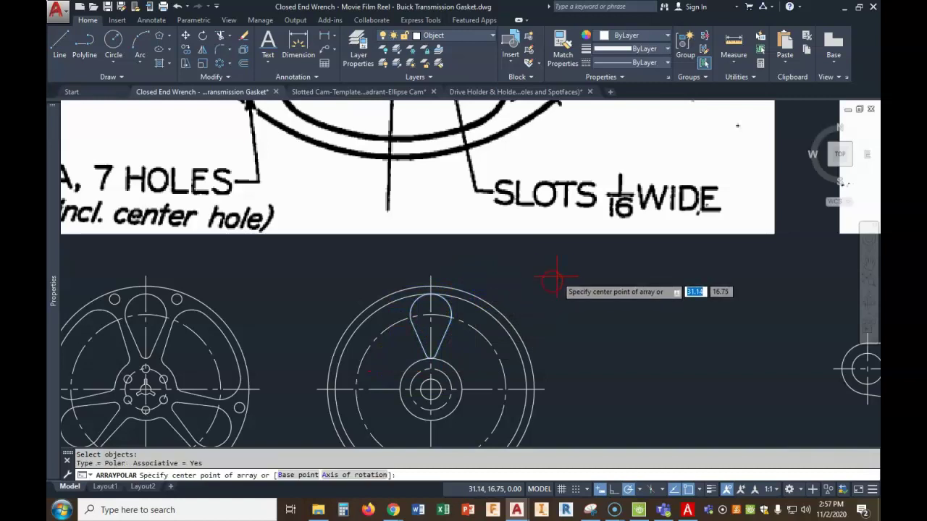
click(266, 475)
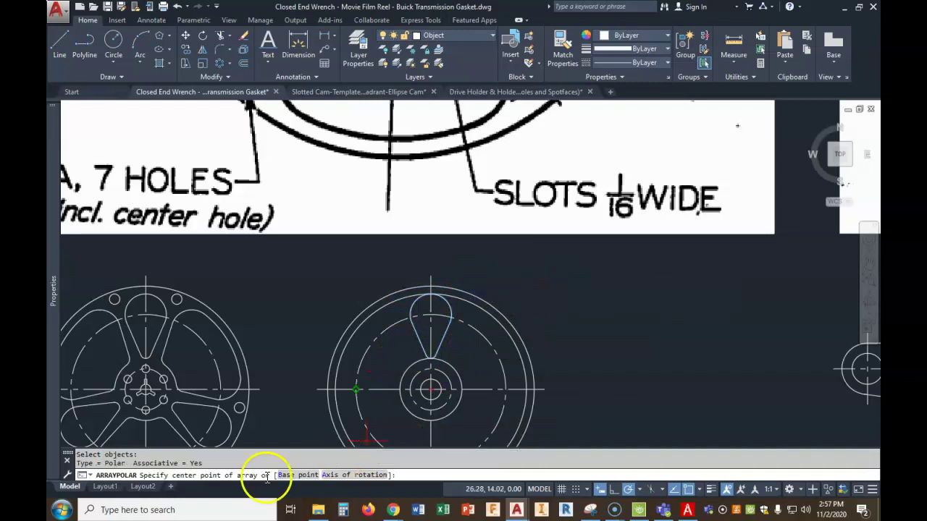
click(431, 390)
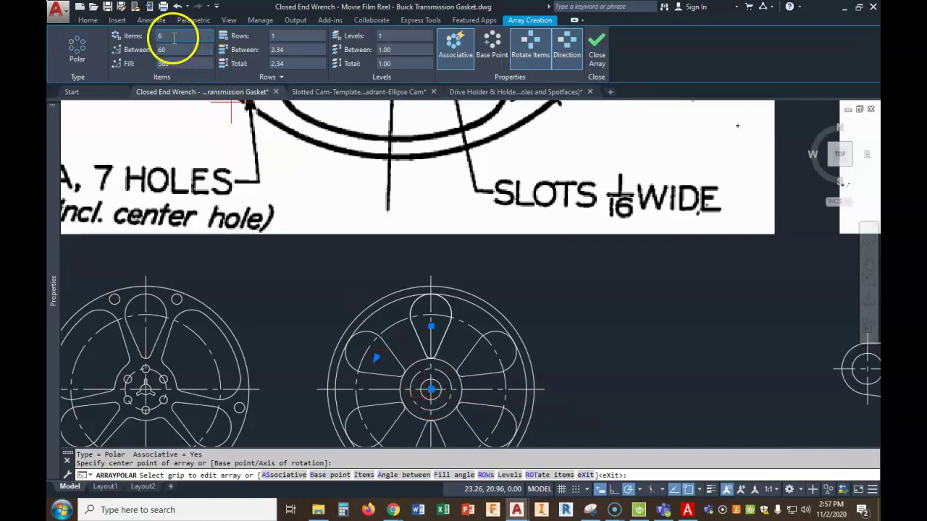
- Set the teardrop slot's polar array to 3 items and finish the array
click(364, 475)
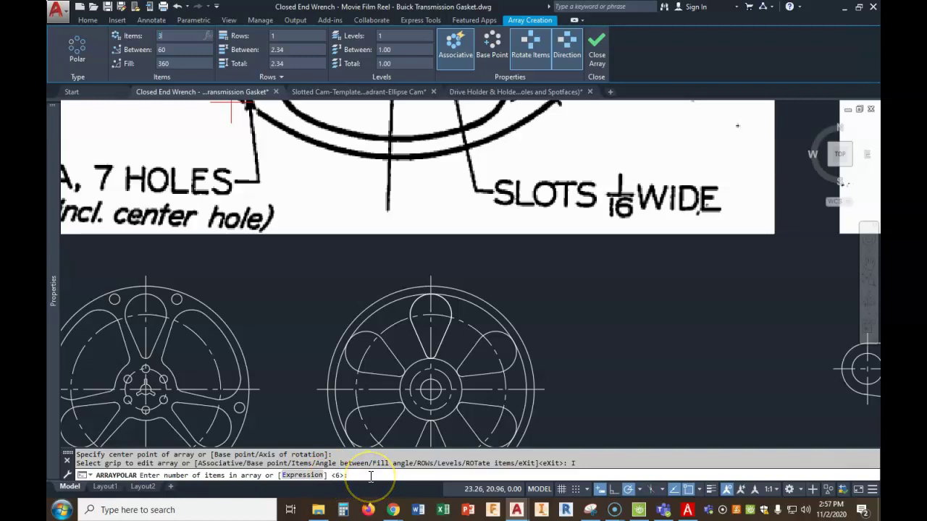
key(Return)
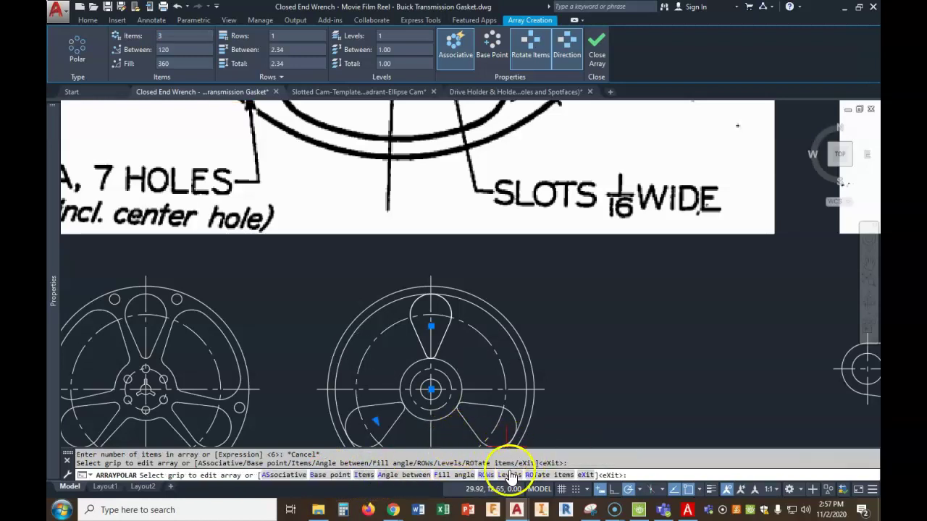
click(365, 475)
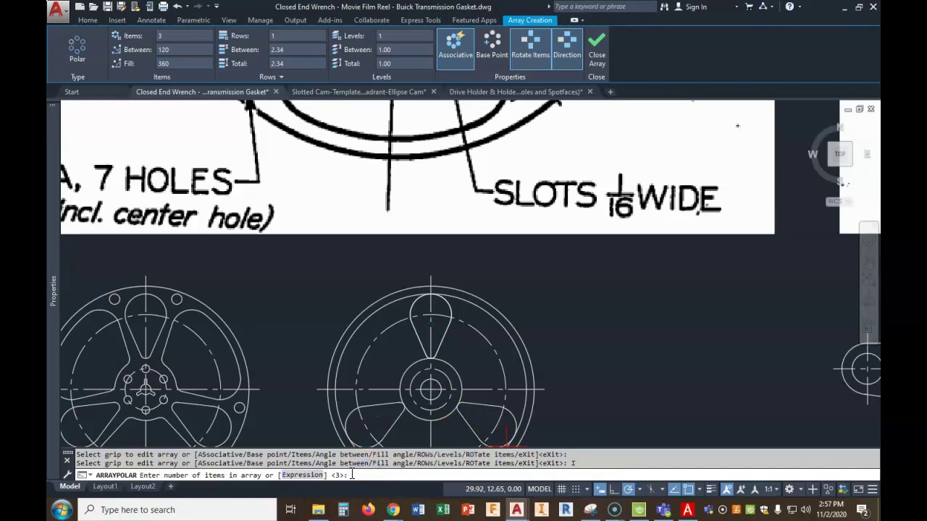
text(3)
key(Return)
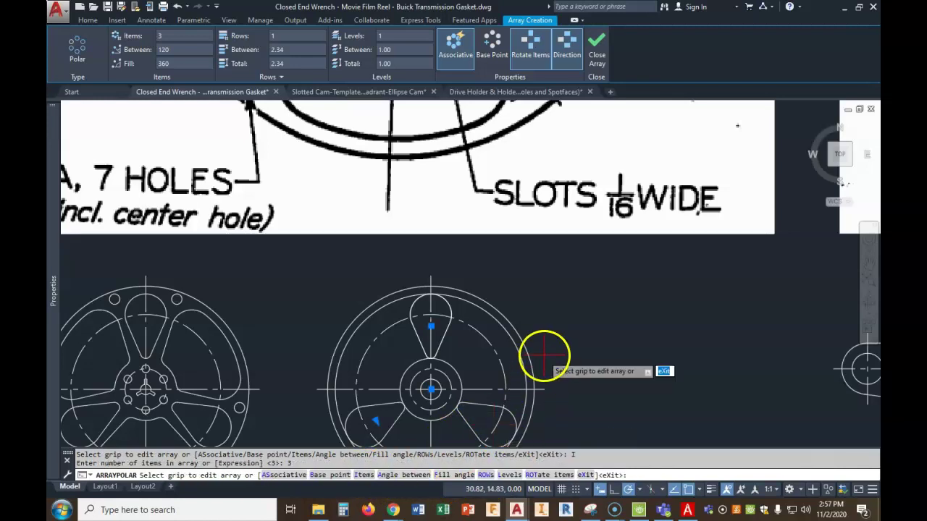
key(Return)
key(Return)
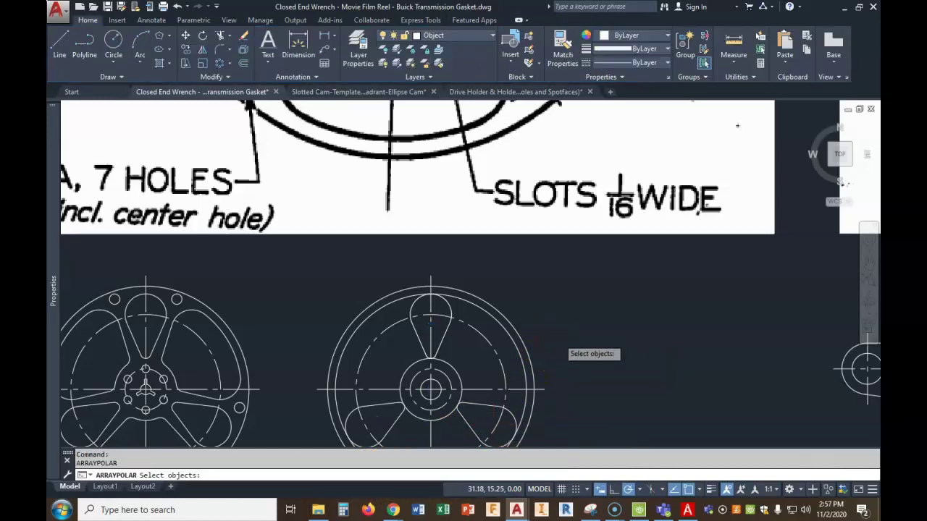
- Examine the film reel reference image for the radii and angle of the large slots between the teardrop slots
scroll(558, 338, down, 2)
scroll(572, 355, down, 3)
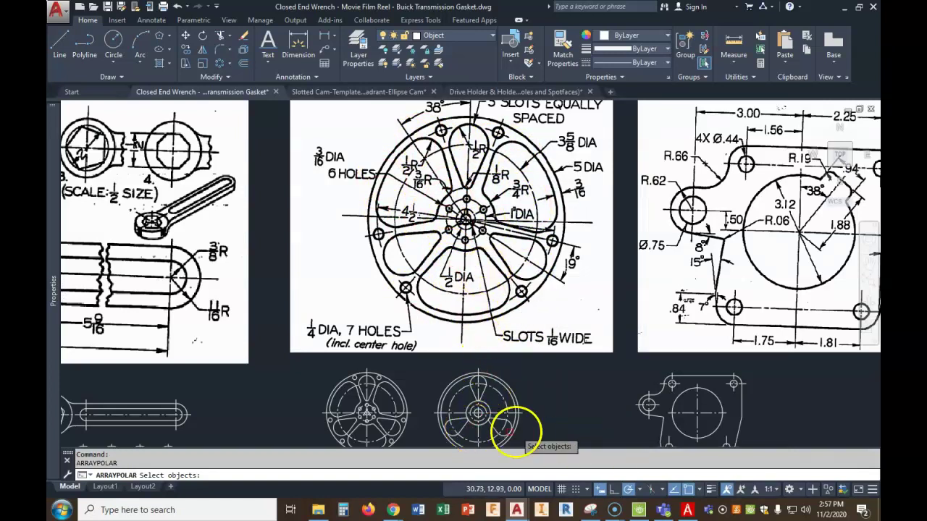
middle_drag(517, 336, 512, 303)
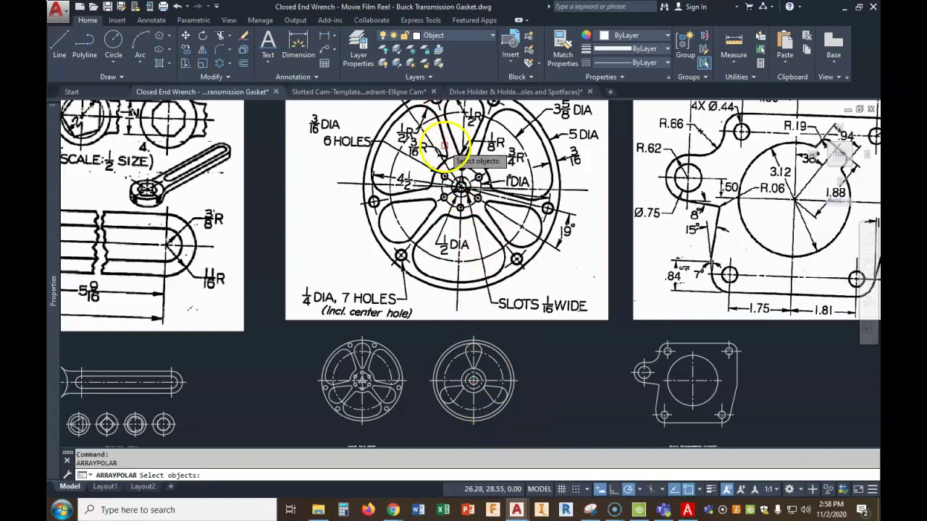
scroll(471, 196, down, 2)
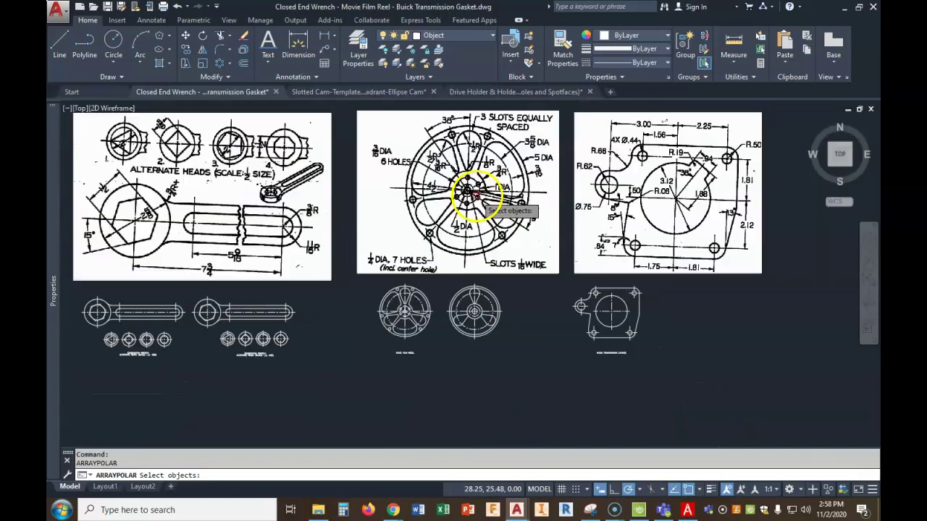
scroll(466, 190, up, 2)
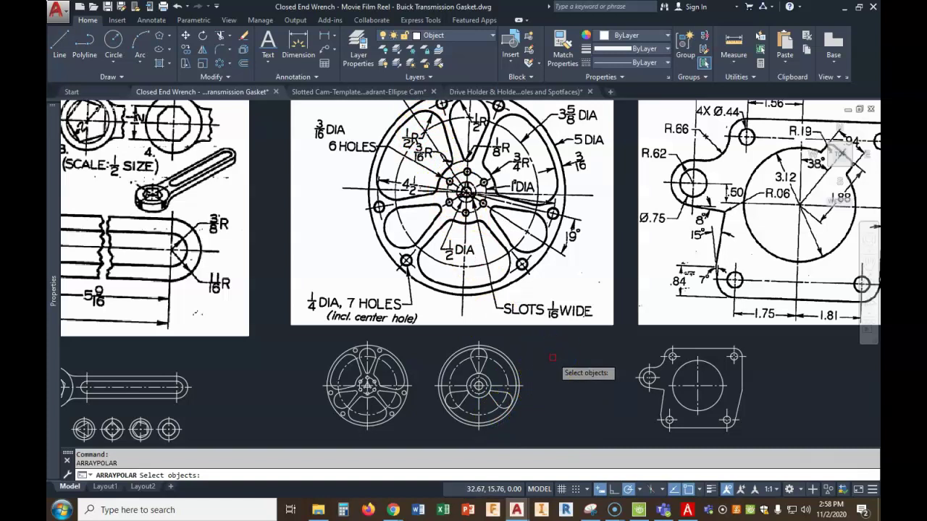
scroll(553, 357, down, 2)
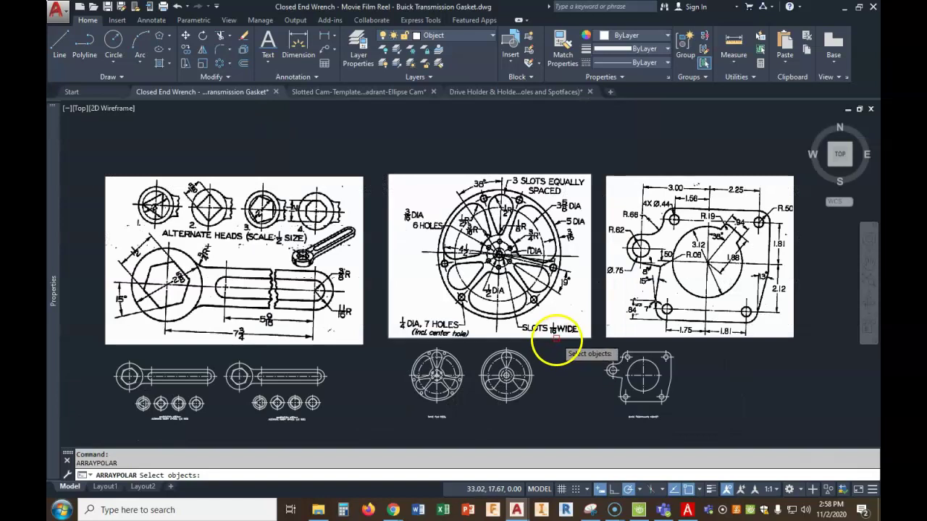
scroll(512, 316, up, 2)
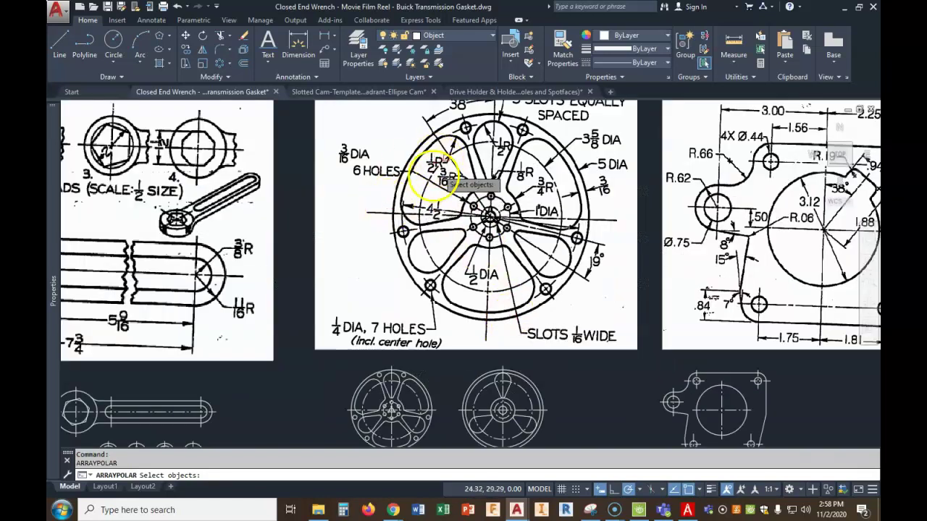
middle_drag(523, 193, 523, 193)
scroll(523, 193, down, 2)
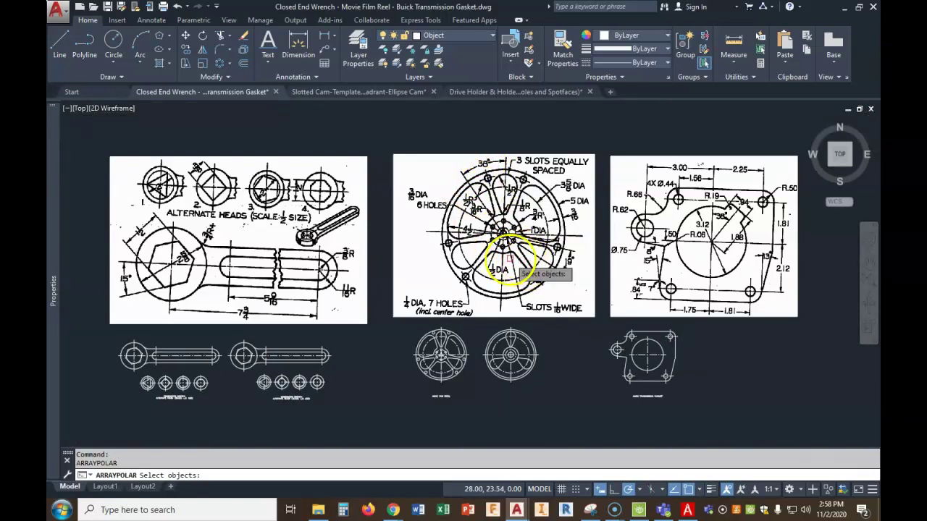
scroll(538, 335, up, 4)
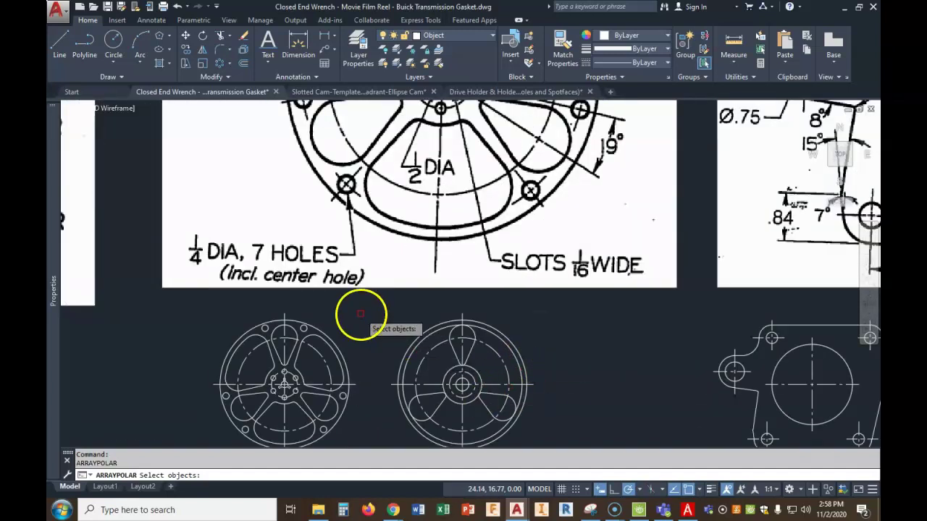
- Draw a vertical line from the reel's center straight up past the outer circle
click(56, 42)
scroll(182, 126, up, 2)
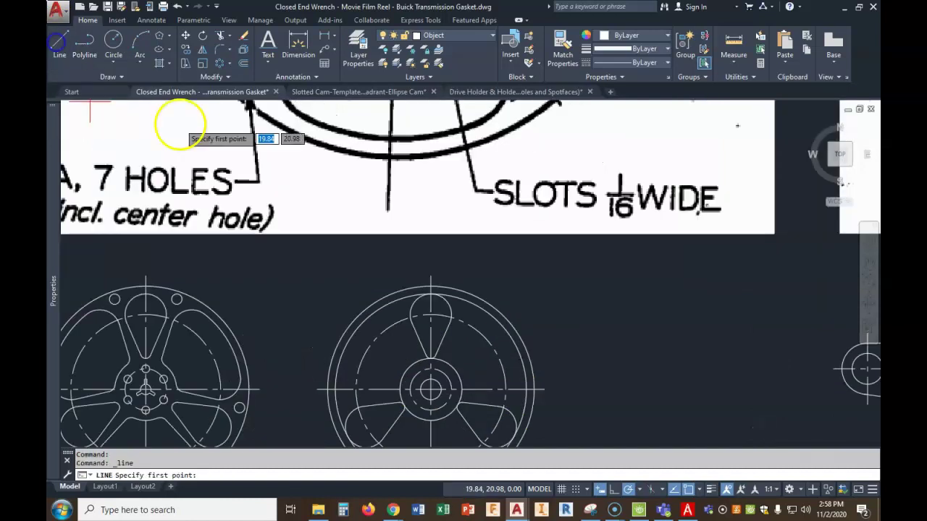
click(430, 389)
click(431, 257)
key(Return)
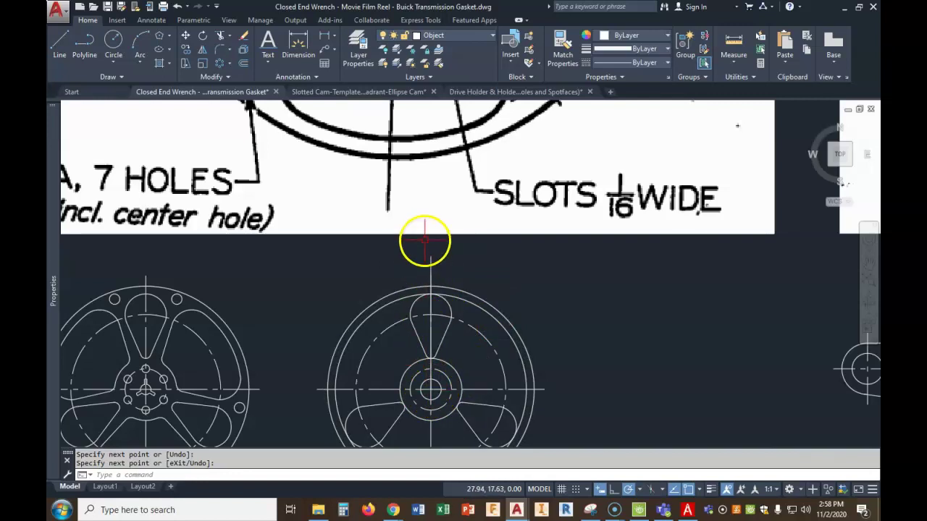
click(202, 41)
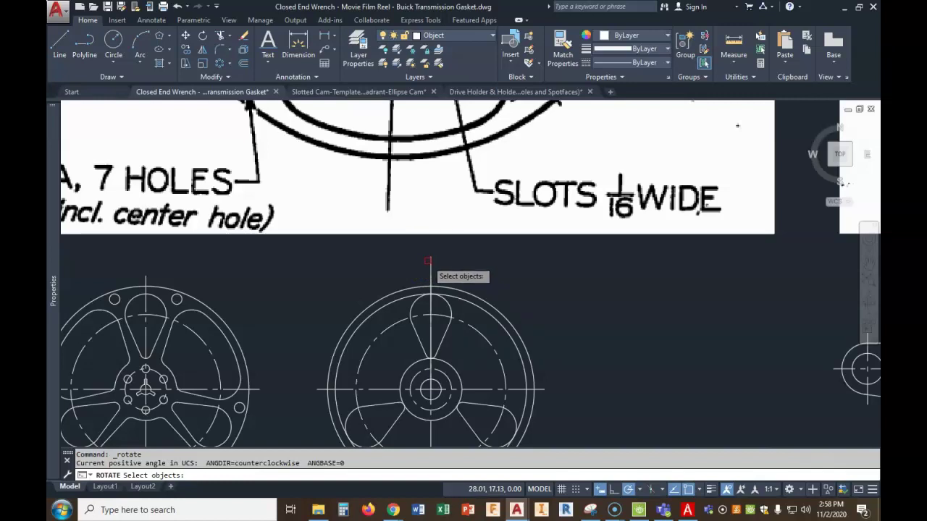
key(Return)
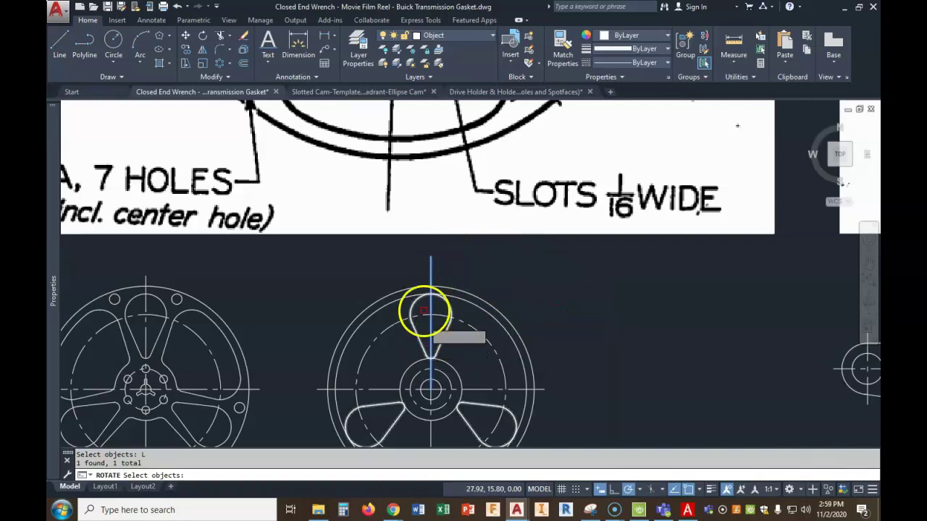
right_click(490, 273)
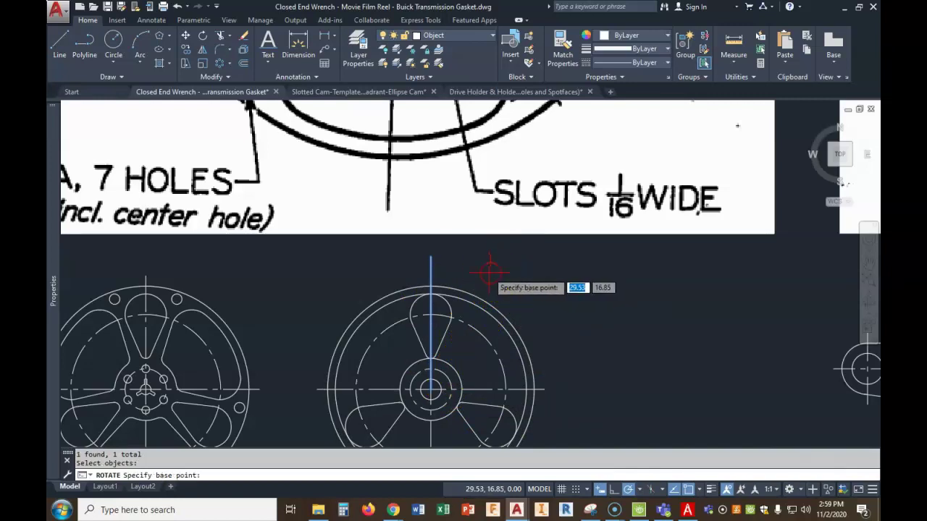
key(Escape)
key(Escape)
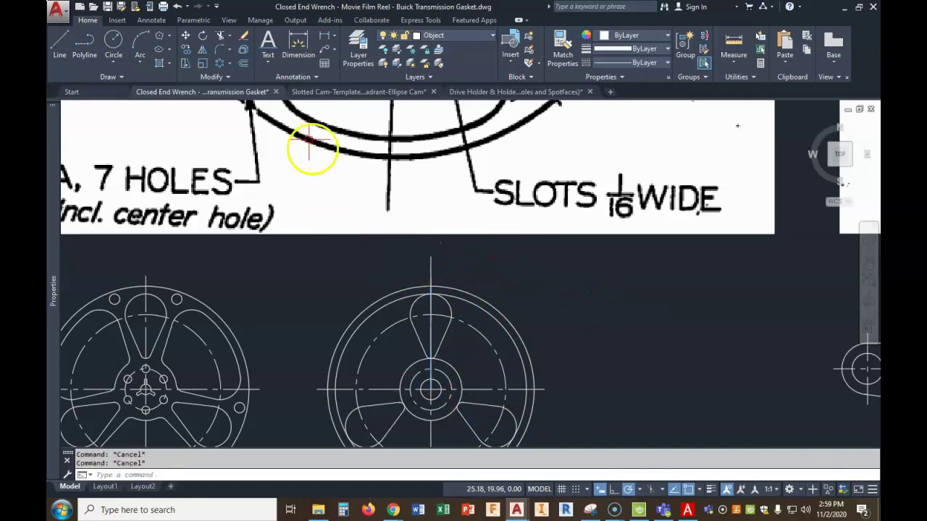
- Rotate the new vertical line 38 degrees counterclockwise about the reel's center
click(203, 41)
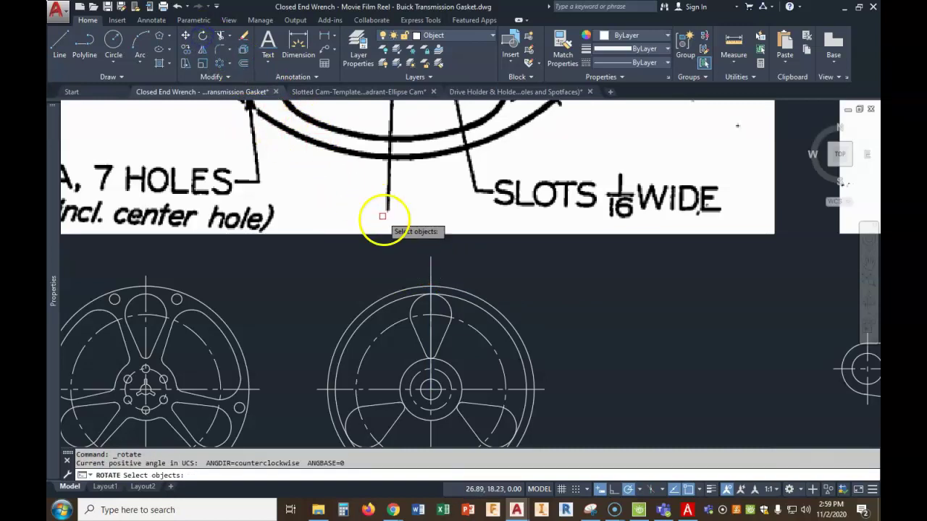
click(430, 258)
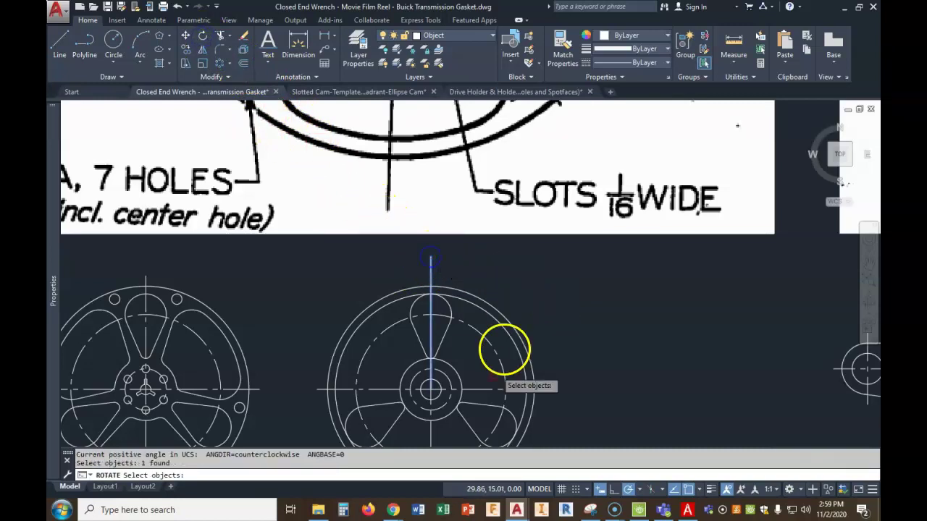
key(Return)
click(431, 391)
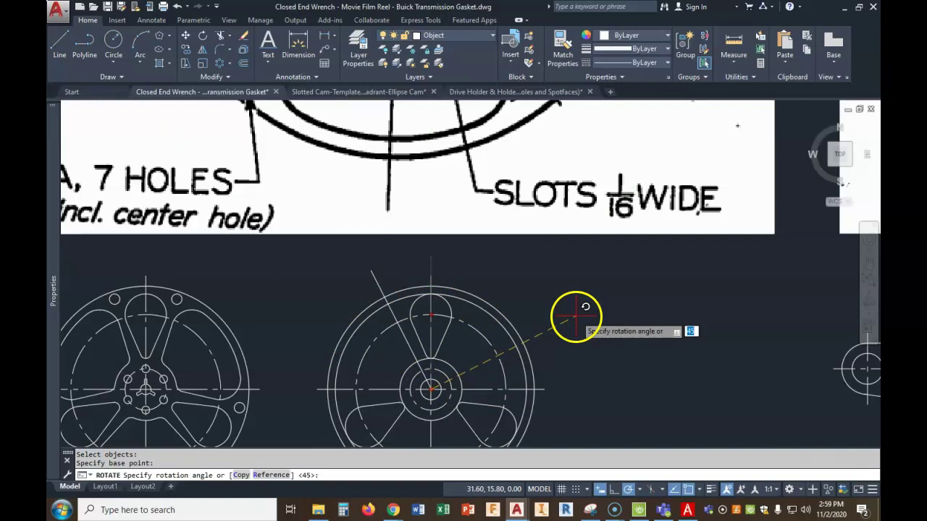
scroll(575, 315, down, 4)
scroll(575, 315, down, 2)
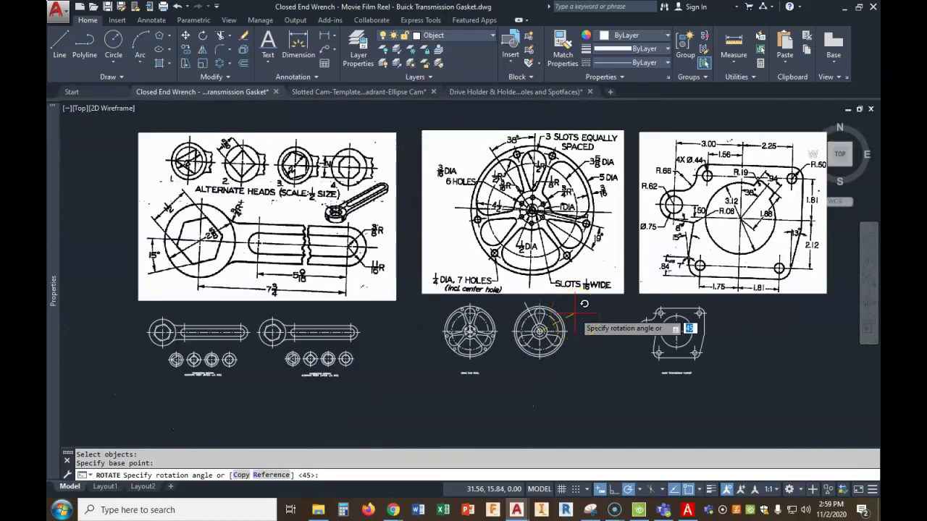
text(8)
key(Return)
- Draw a circle of radius 0.5 centered where the 38-degree line crosses the large dashed center circle of the reel
scroll(579, 326, up, 5)
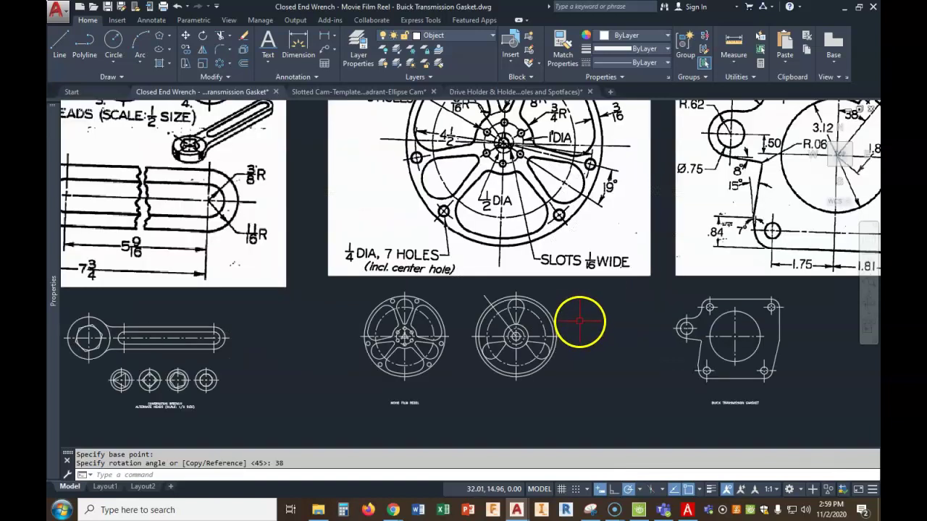
scroll(547, 362, down, 2)
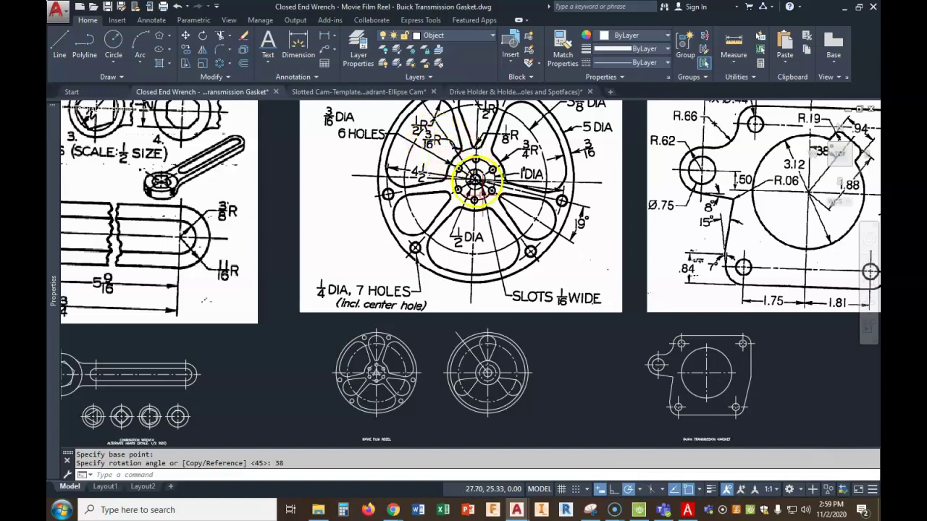
click(113, 44)
scroll(469, 355, up, 4)
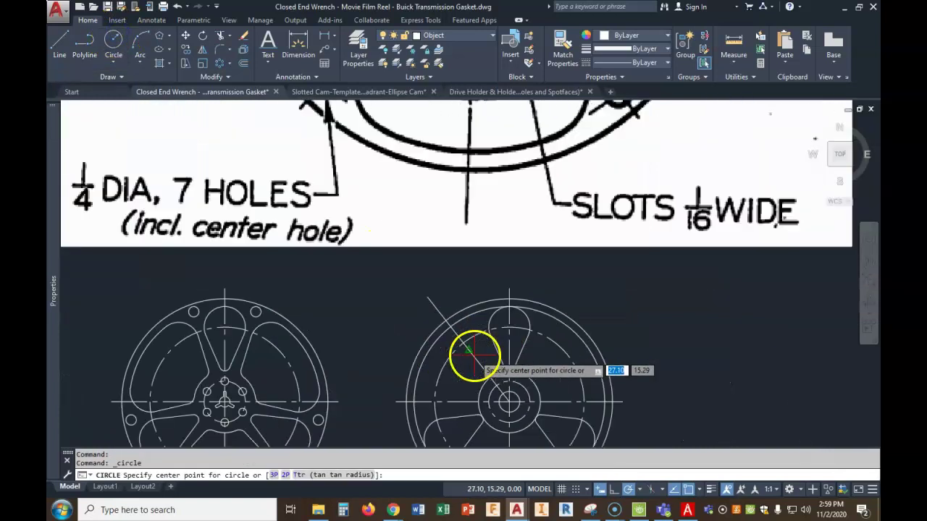
click(463, 343)
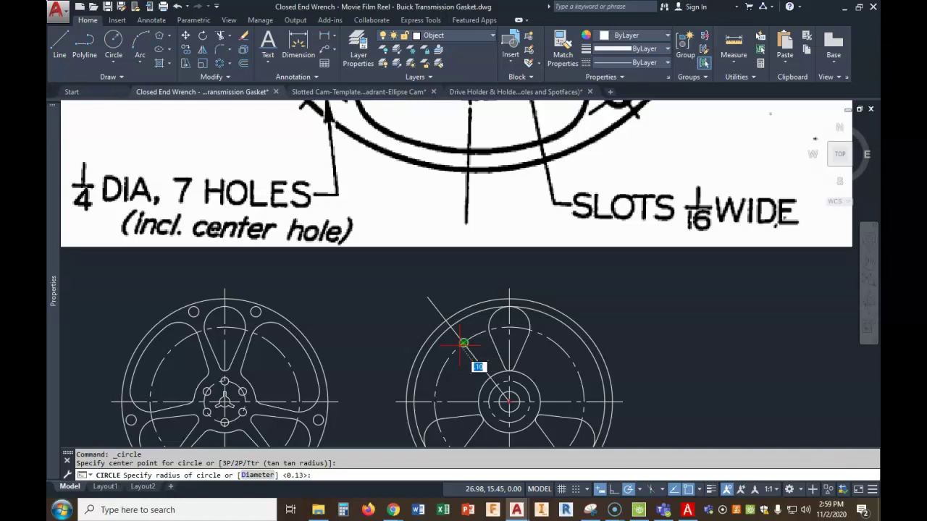
scroll(463, 343, down, 6)
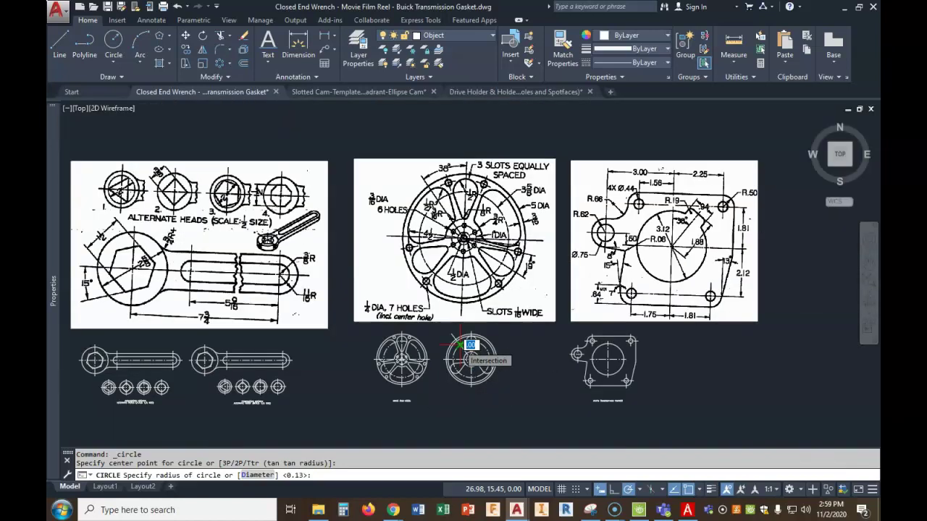
text(.5)
key(Return)
scroll(459, 346, up, 8)
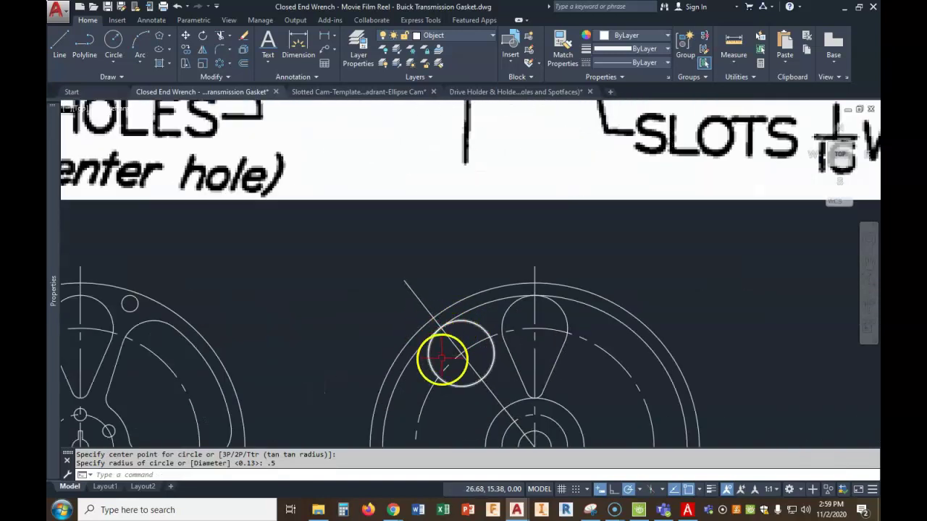
scroll(450, 349, down, 2)
scroll(470, 379, down, 3)
scroll(473, 378, up, 3)
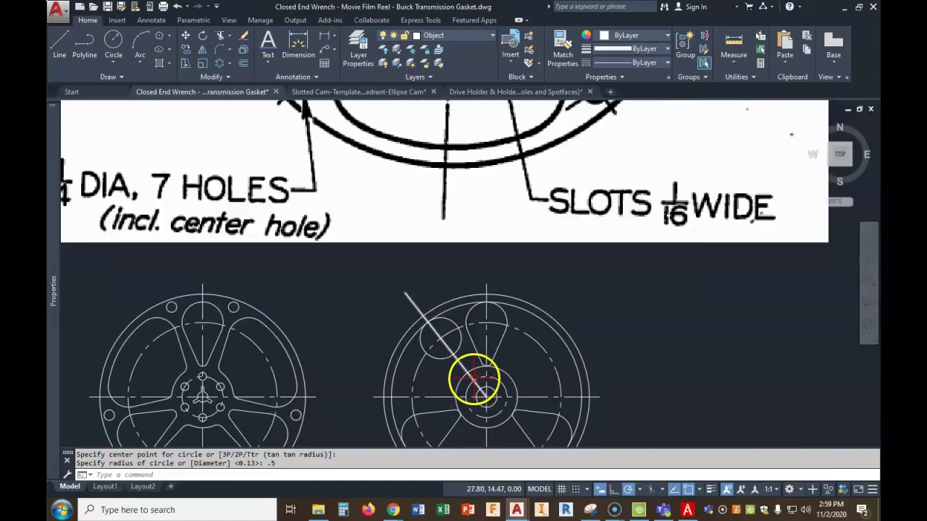
scroll(454, 356, down, 4)
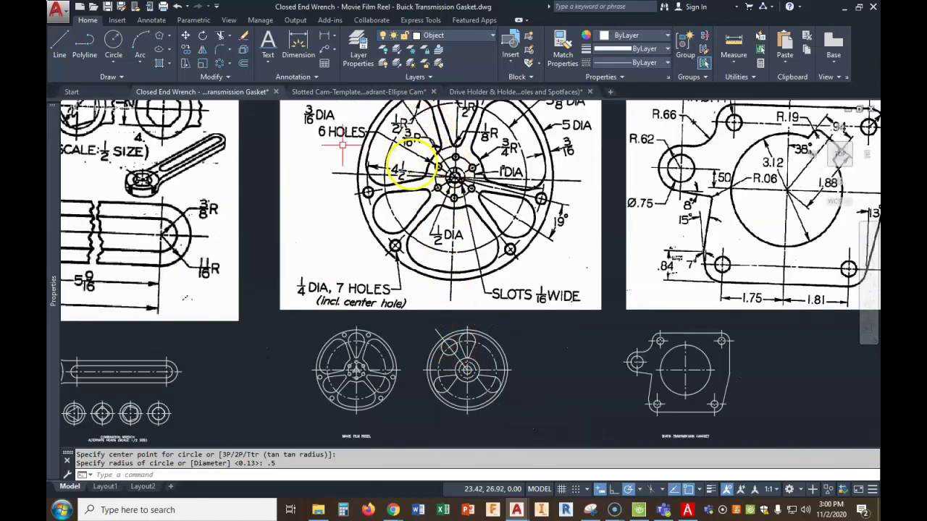
click(110, 45)
scroll(478, 378, up, 6)
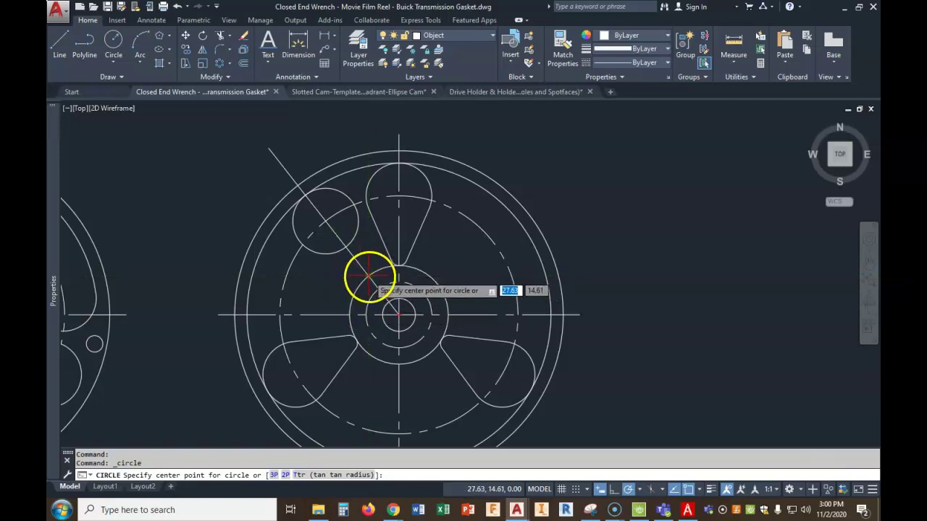
key(Escape)
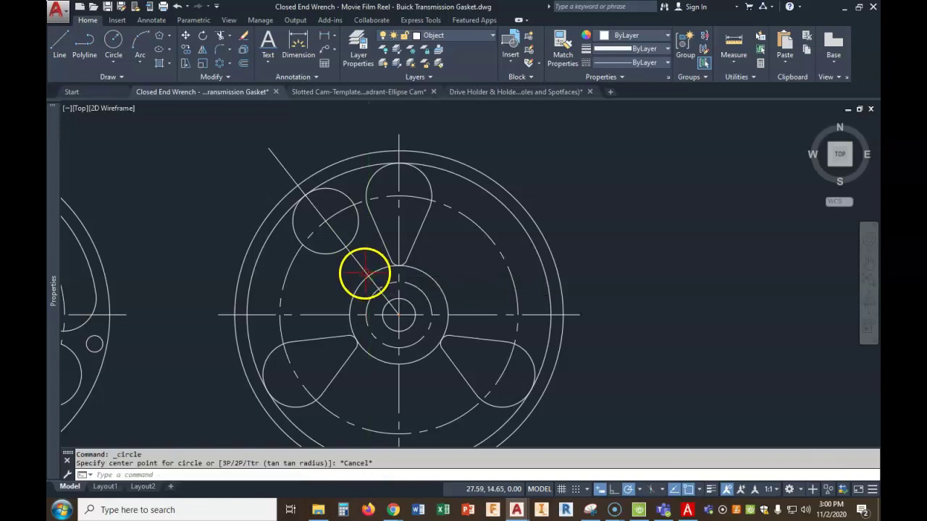
click(243, 63)
key(Escape)
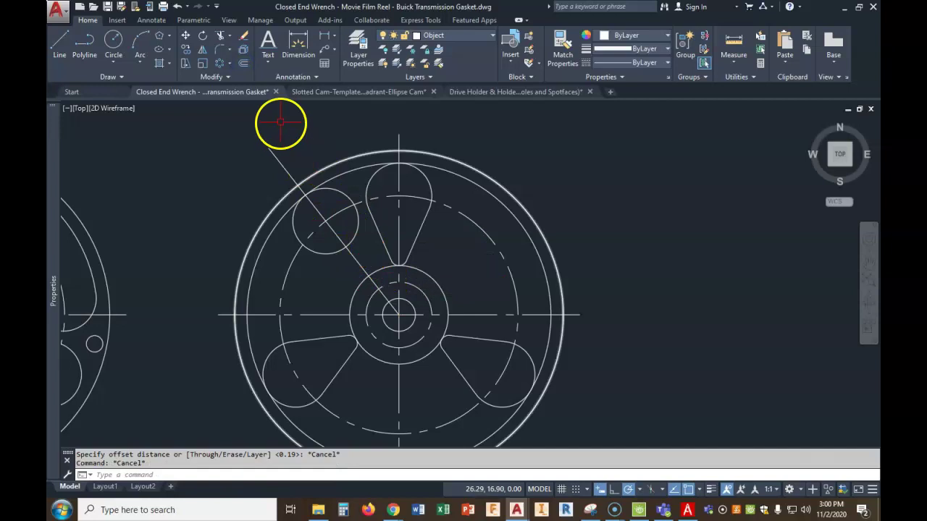
click(243, 62)
key(Escape)
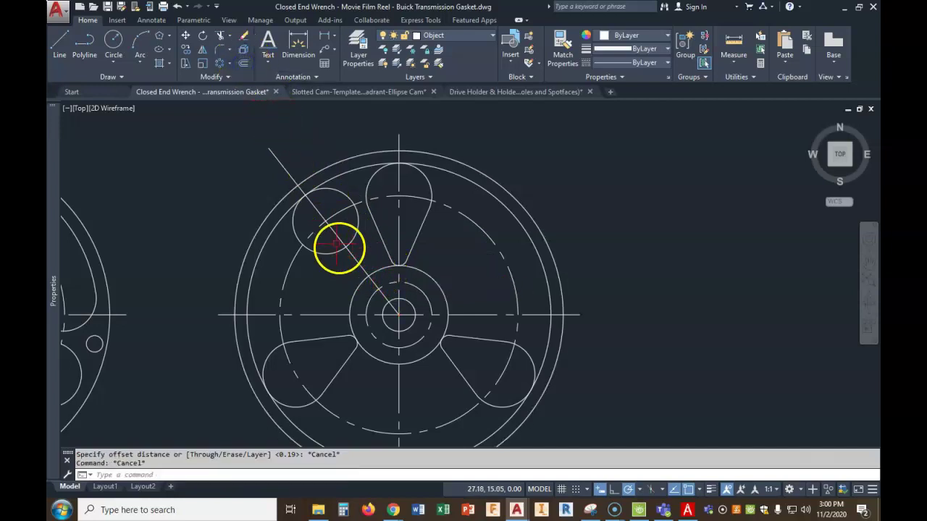
- Offset the outermost hub circle of the reel outward by 3/16
click(244, 63)
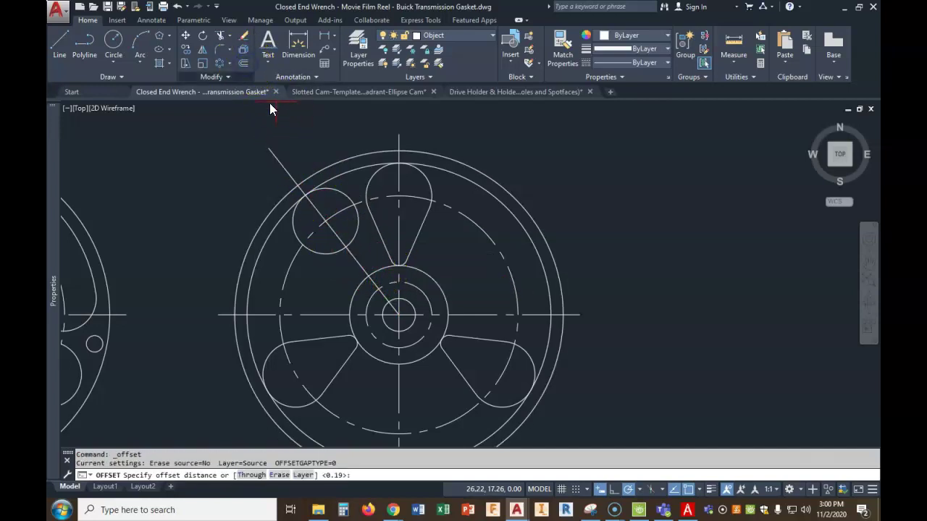
text(3/16)
key(Return)
click(384, 273)
click(363, 250)
scroll(365, 270, up, 2)
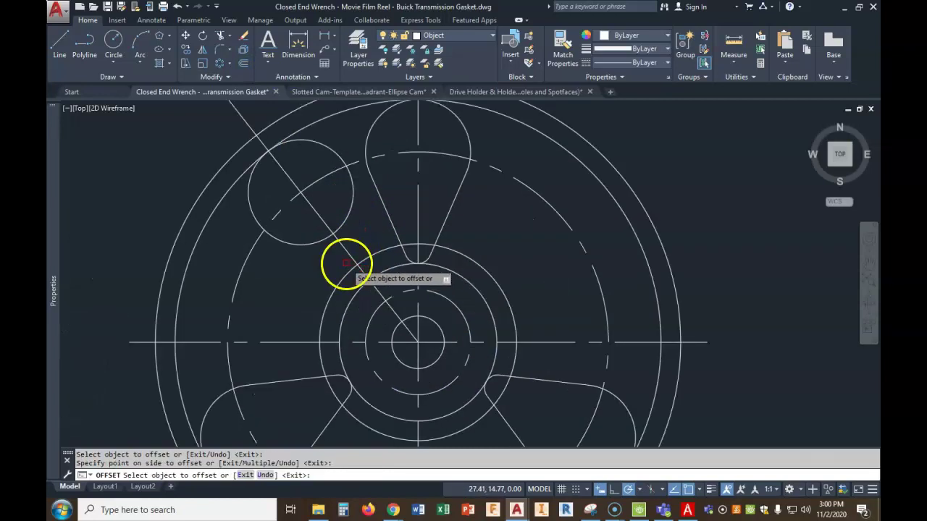
- Start a new circle for the inner end of the large slot
click(113, 40)
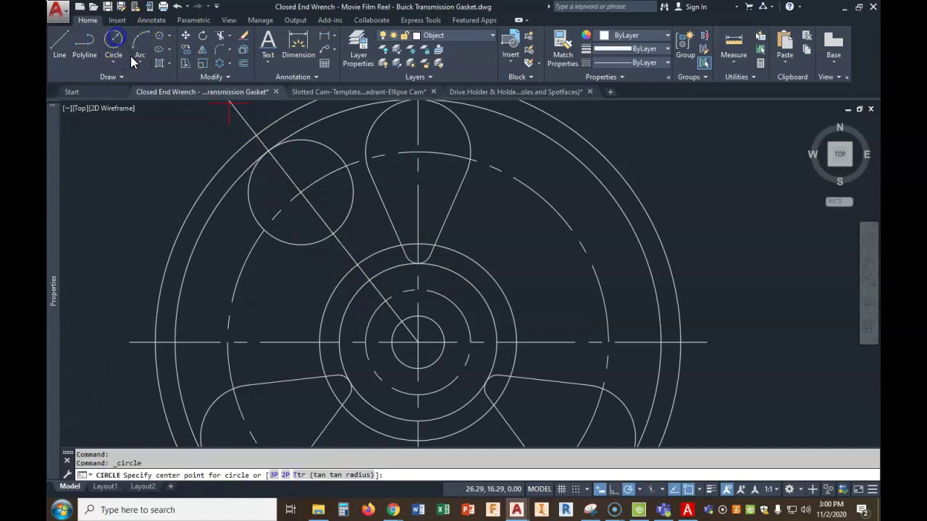
- Draw a circle of radius 3/16 centred where the angled construction line crosses the outer hub circle
click(358, 262)
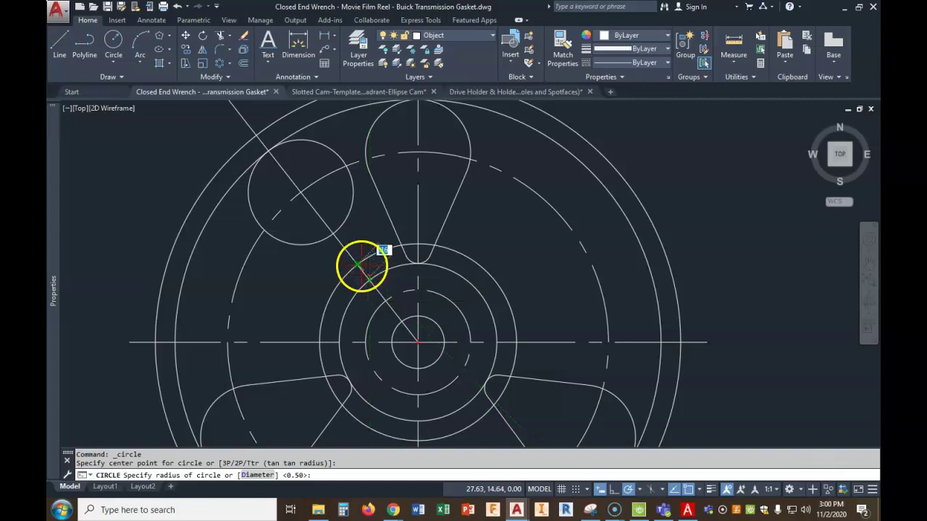
text(3/1)
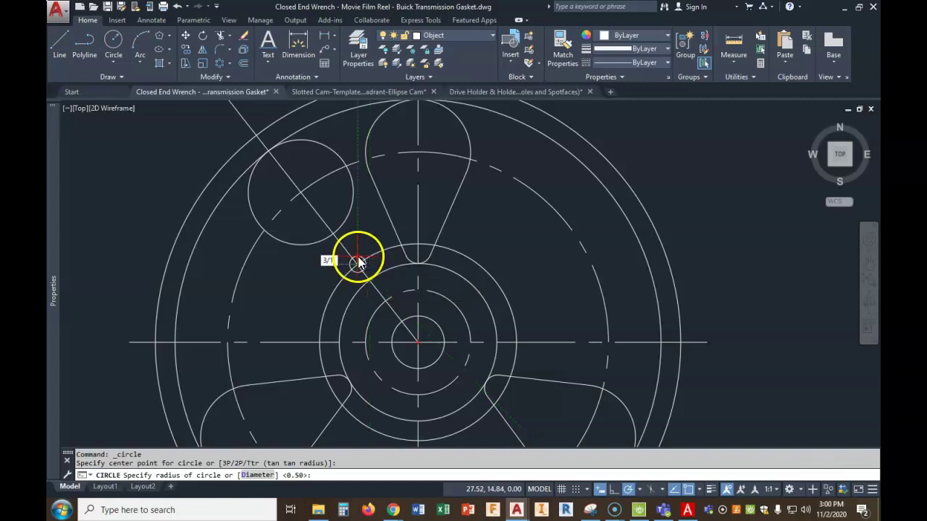
text(6)
key(Return)
- Draw a line tangent to the large and small circles on the side facing the upper slot
scroll(378, 246, up, 2)
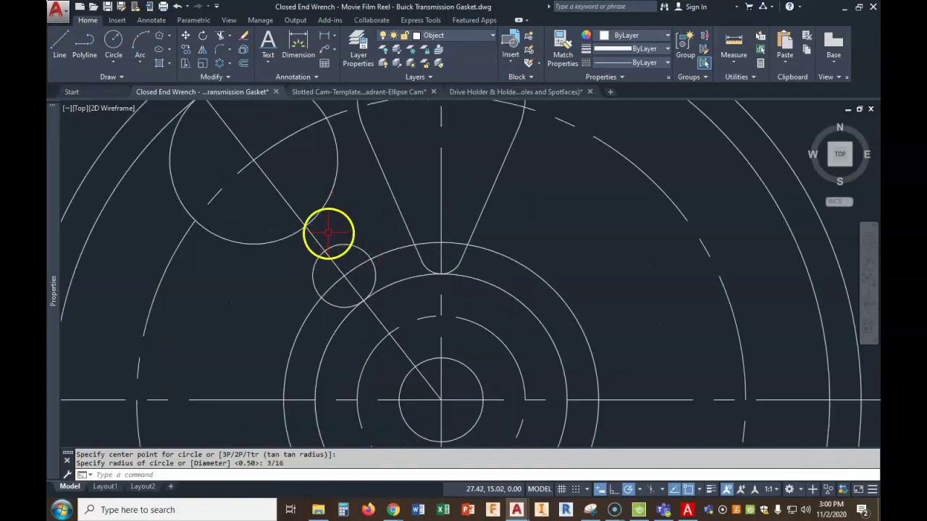
scroll(329, 232, down, 3)
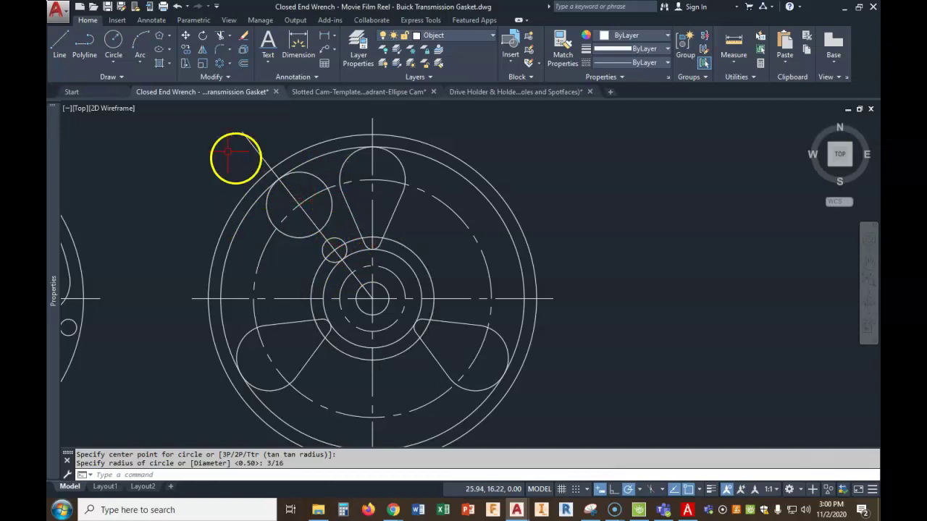
click(59, 45)
text(tan)
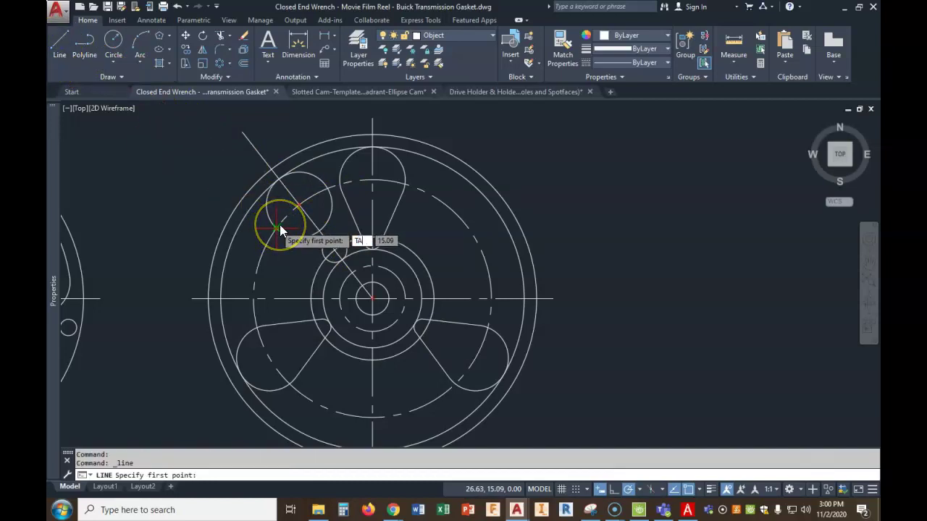
key(Return)
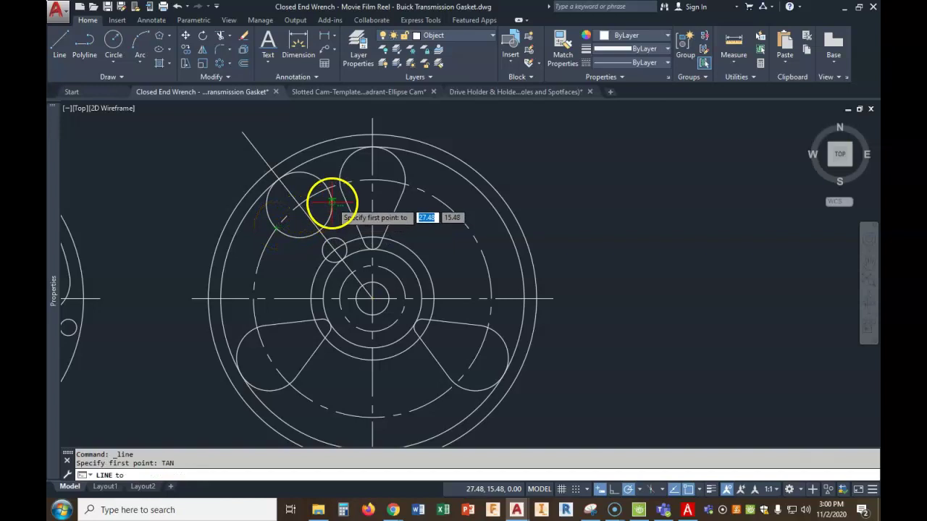
click(327, 203)
text(tan)
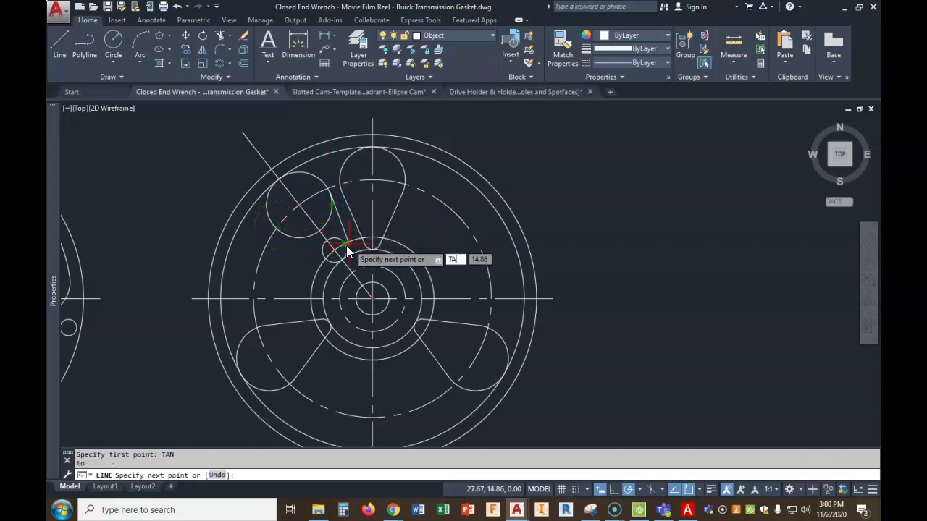
key(Return)
click(343, 239)
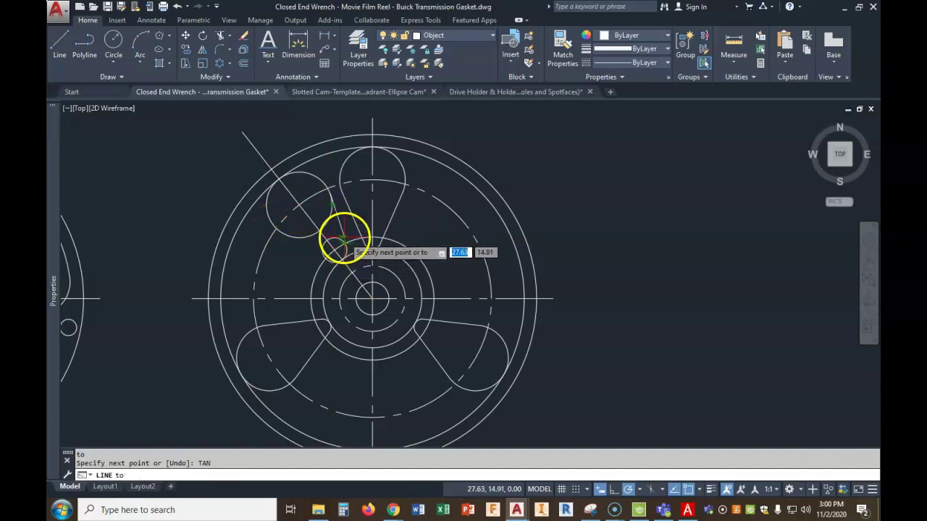
right_click(348, 232)
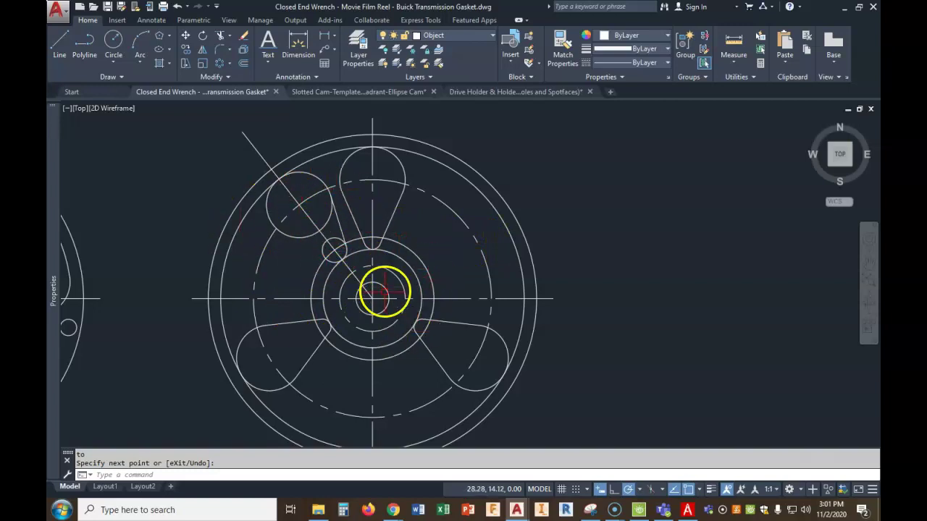
- Examine the movie film reel reference print for the slot shapes, angles and dimensions
scroll(301, 210, down, 8)
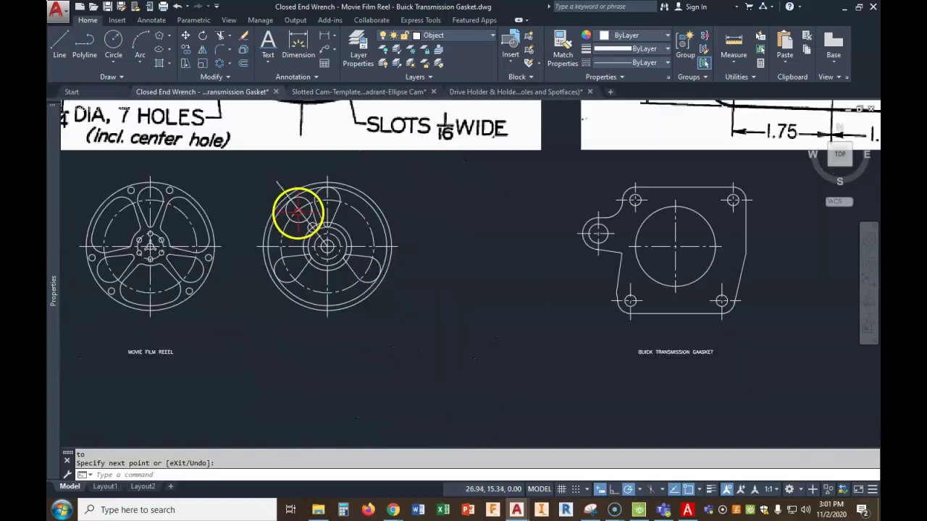
middle_drag(360, 179, 364, 268)
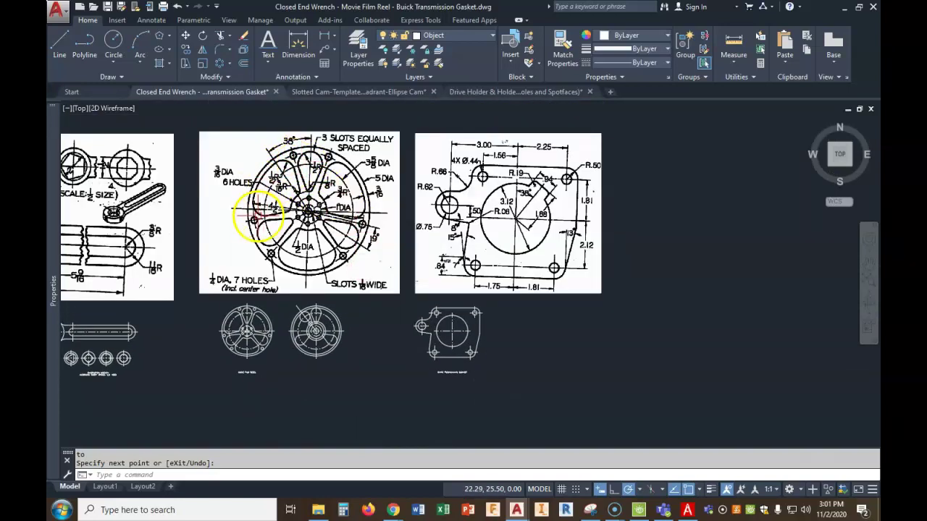
scroll(301, 355, up, 2)
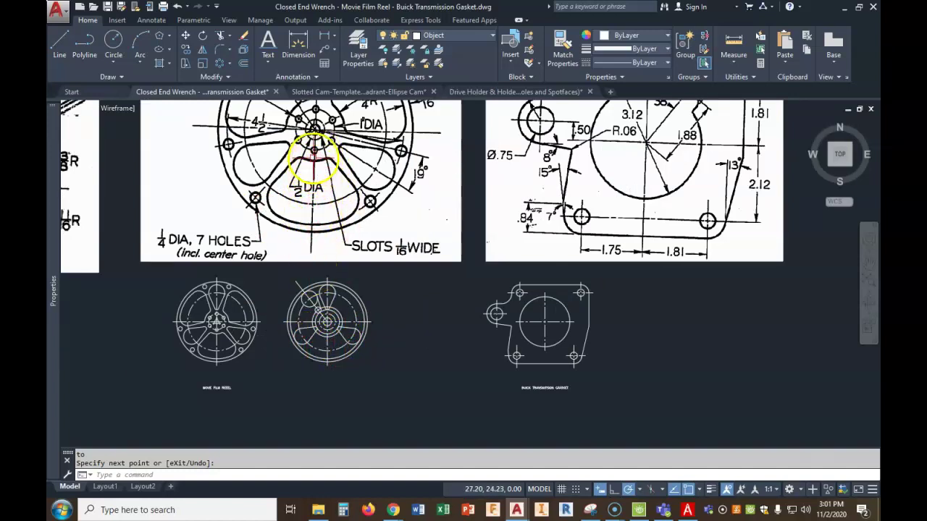
scroll(304, 174, up, 1)
scroll(310, 152, down, 1)
scroll(317, 178, up, 2)
scroll(317, 177, down, 5)
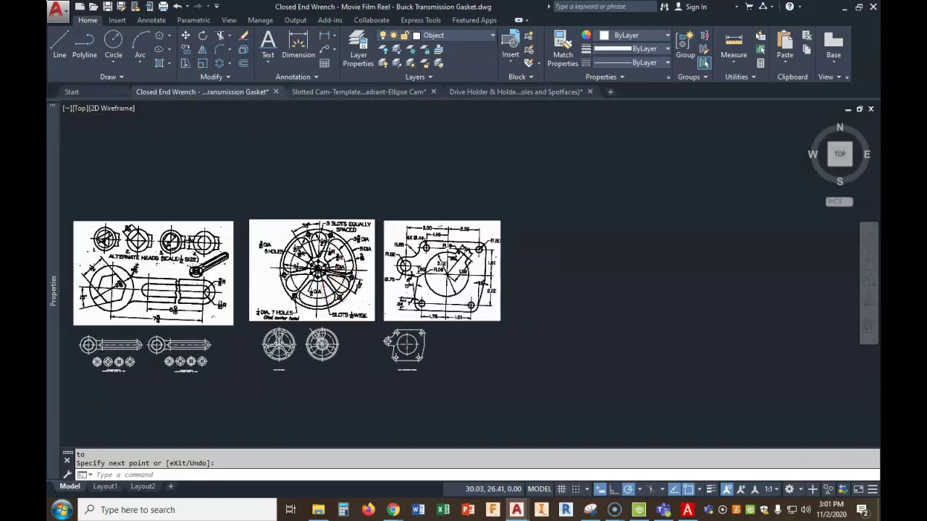
scroll(336, 268, up, 2)
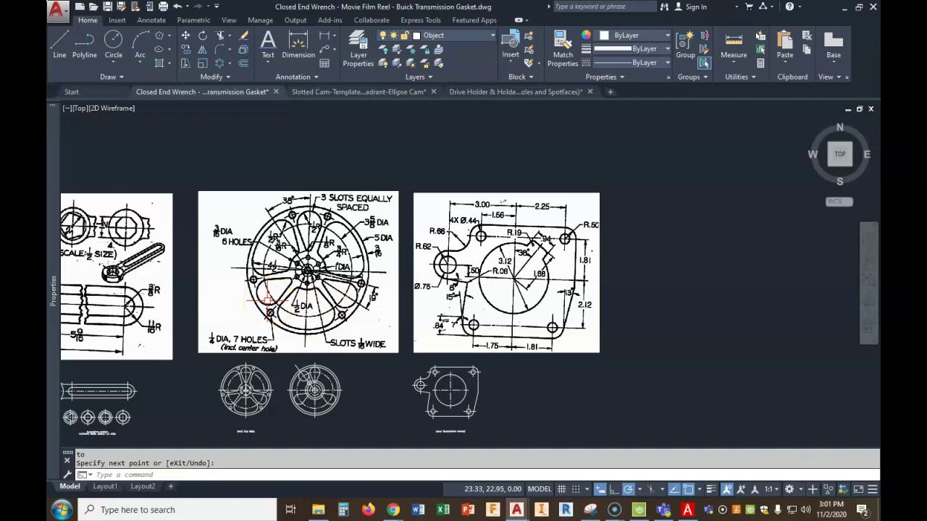
scroll(307, 369, up, 4)
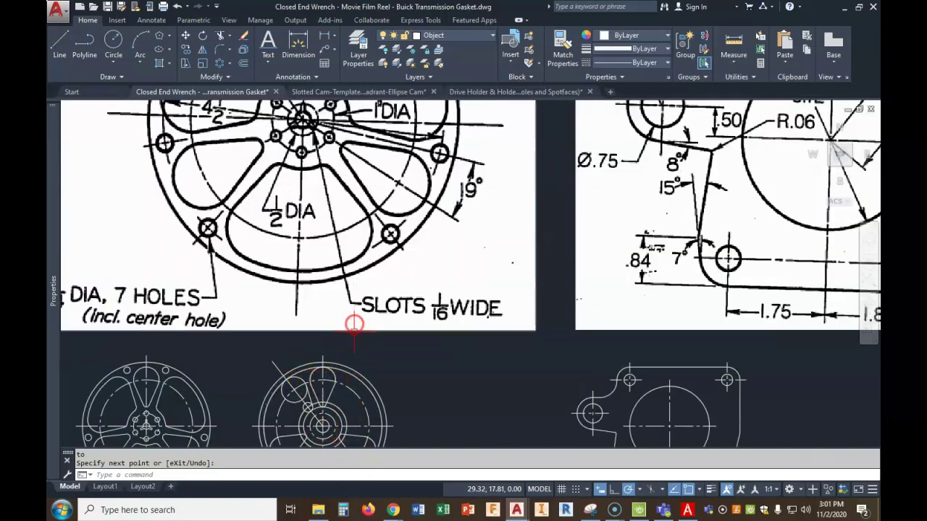
- Draw a line from the reel's centre to the centre of the lower-left slot's outer arc
scroll(354, 348, down, 2)
scroll(352, 301, up, 4)
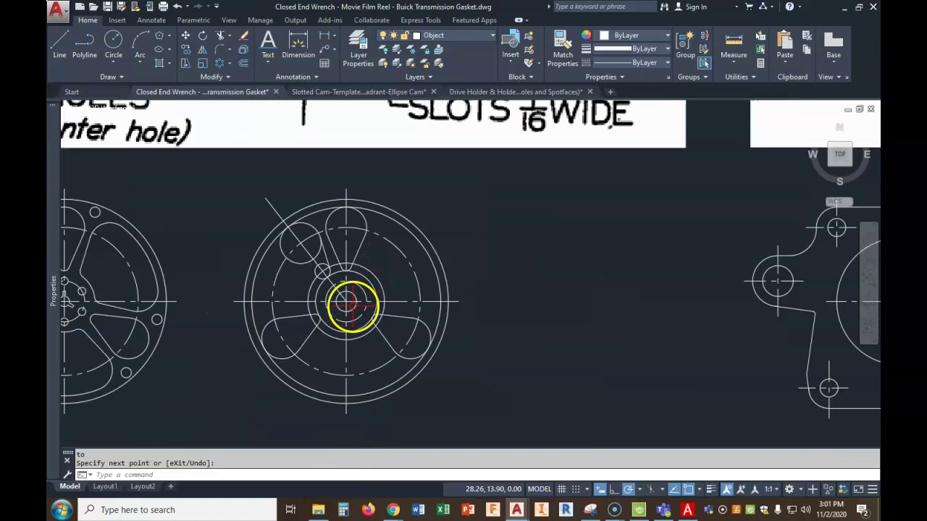
scroll(314, 234, up, 2)
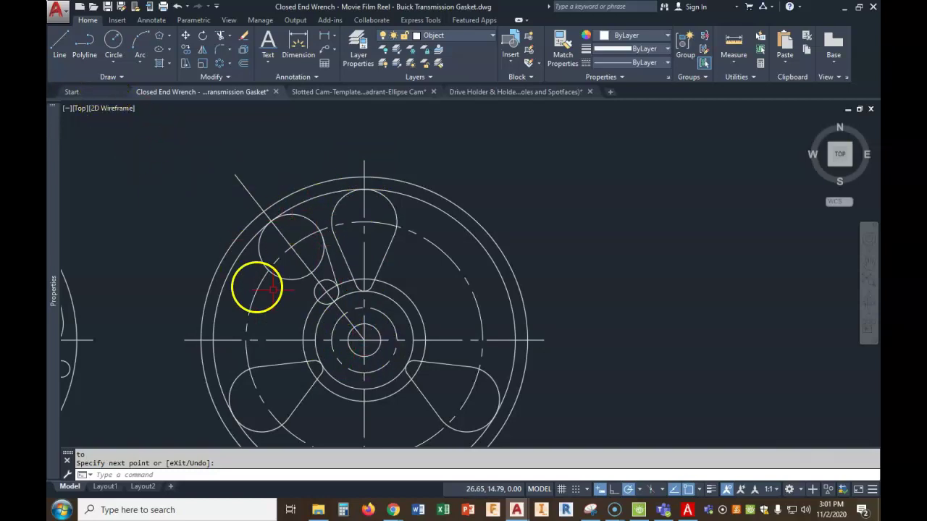
click(62, 44)
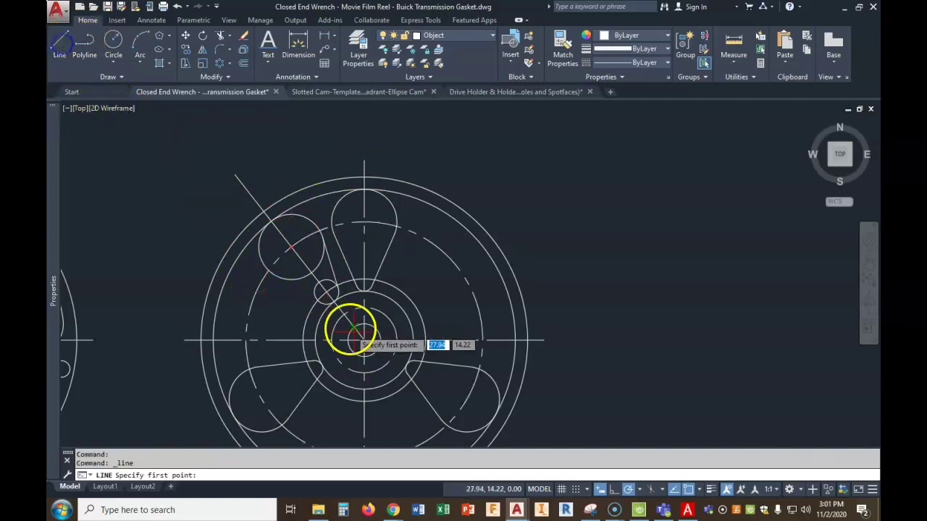
click(365, 340)
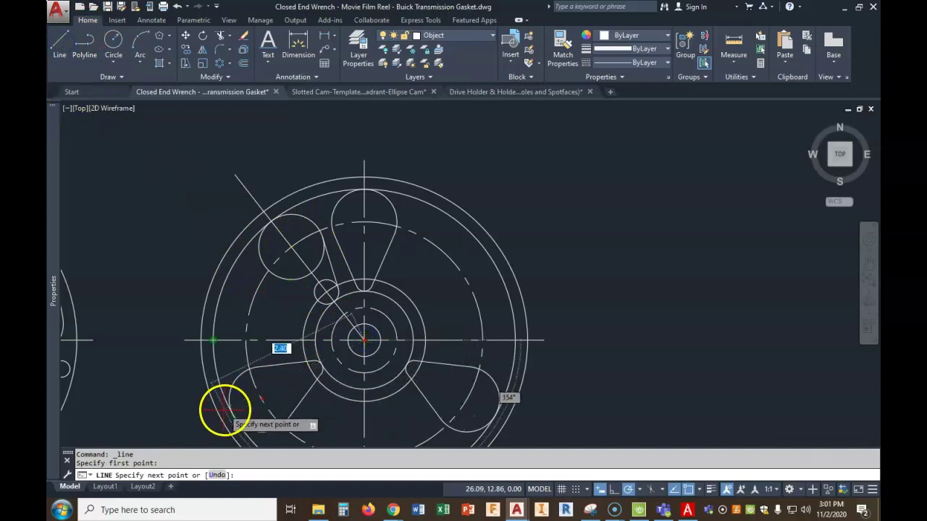
click(262, 399)
right_click(262, 400)
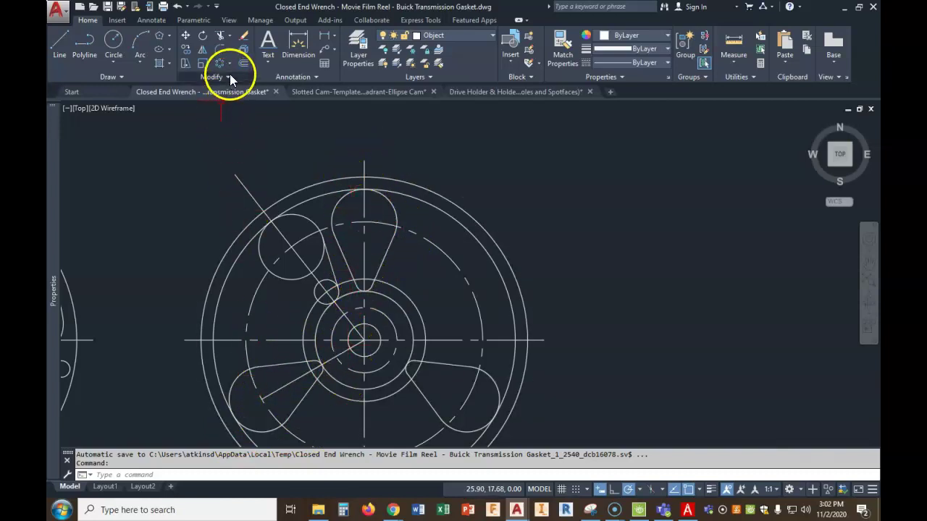
- Rotate the new line by -38 degrees about the reel's centre
click(206, 37)
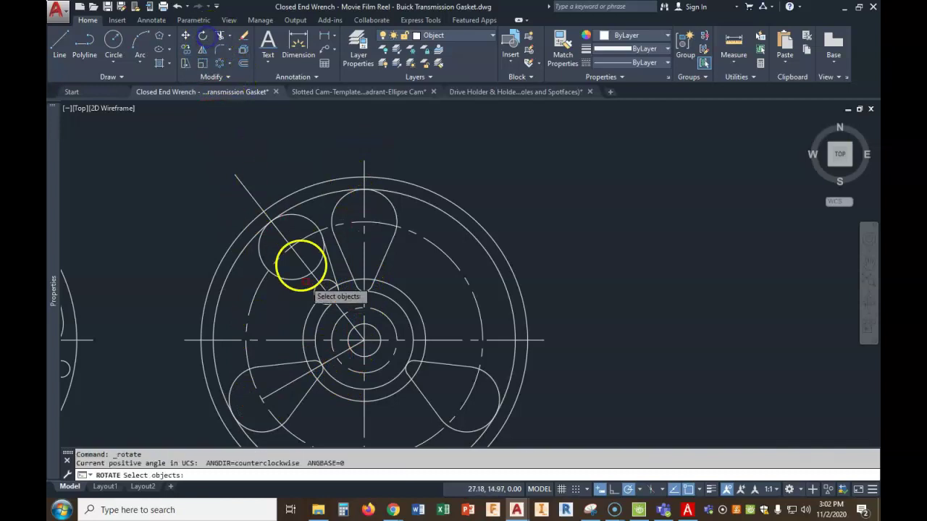
click(283, 388)
key(Return)
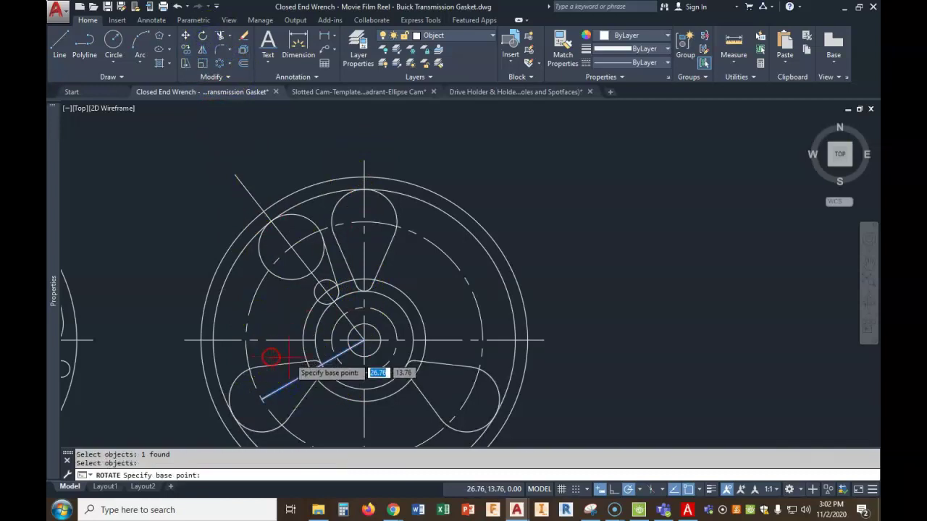
click(362, 339)
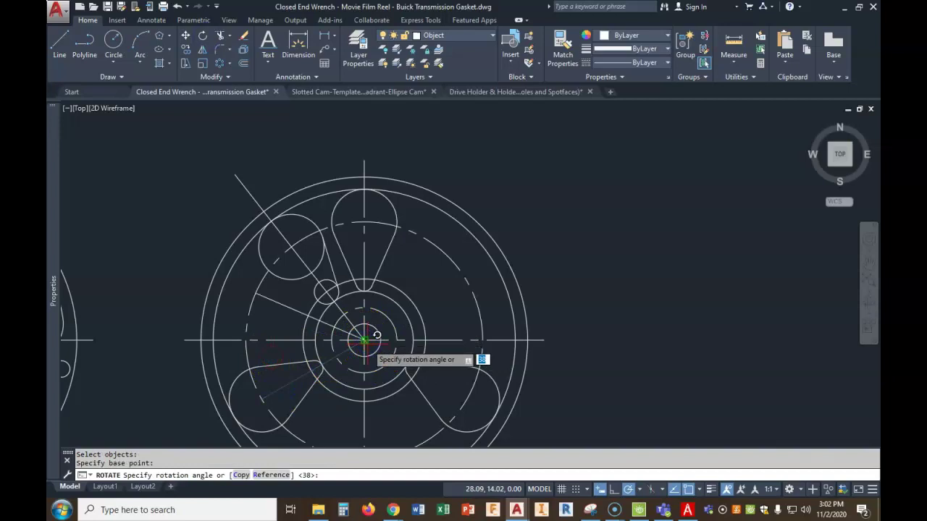
text(-38)
key(Return)
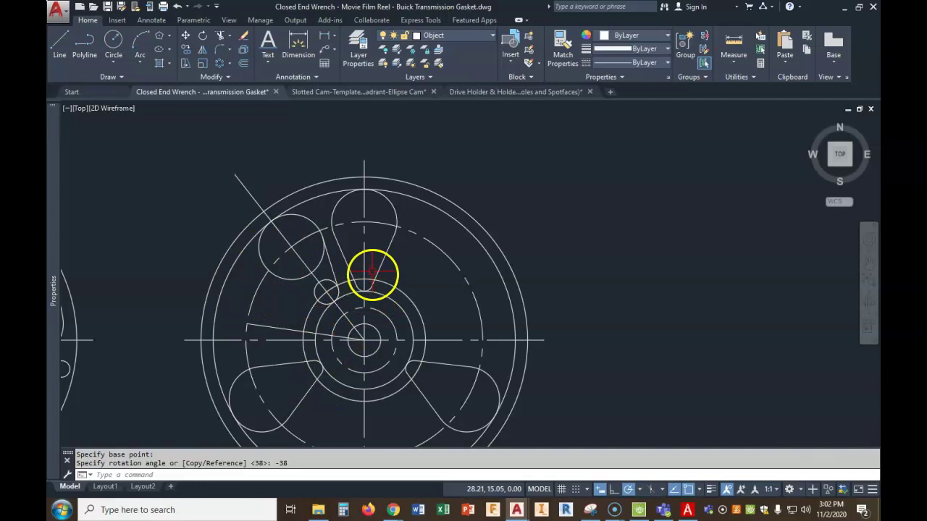
- Trim the large and small construction circles to leave only the half slot outline between the angled line and the tangent line
click(217, 34)
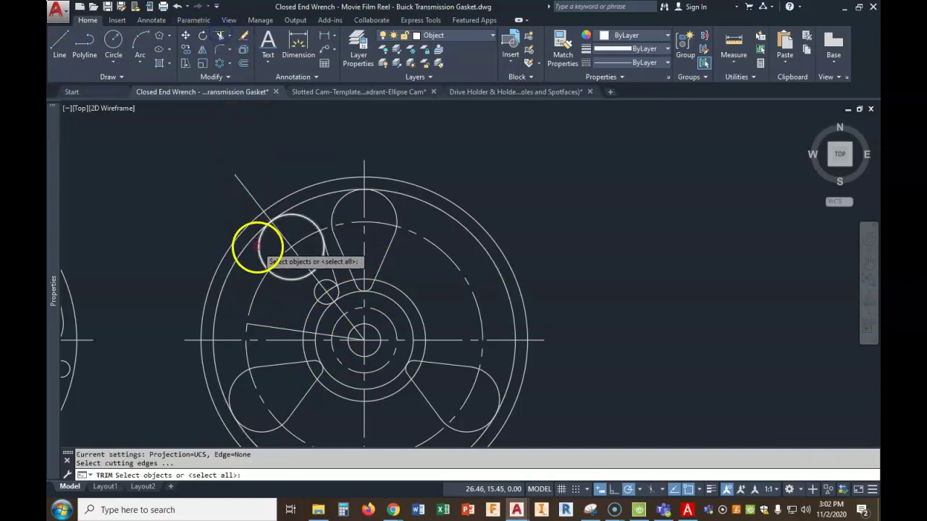
key(Return)
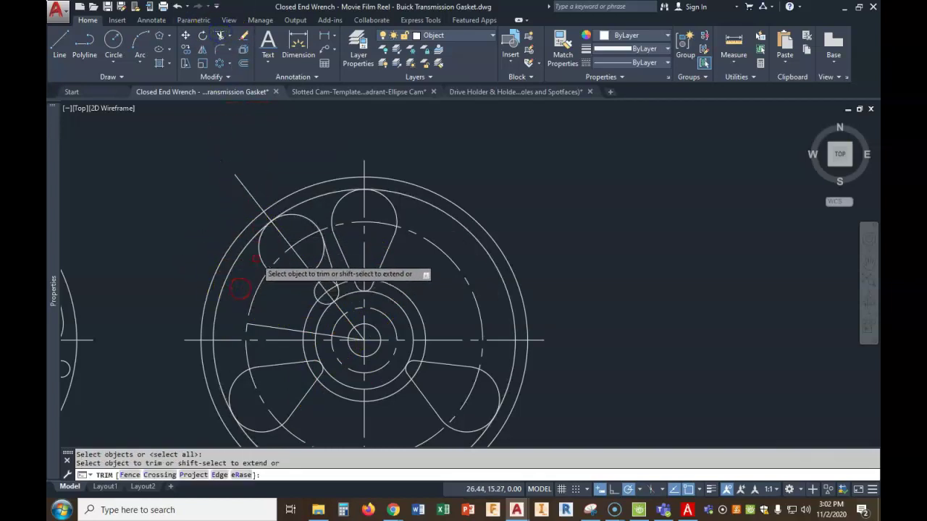
click(285, 279)
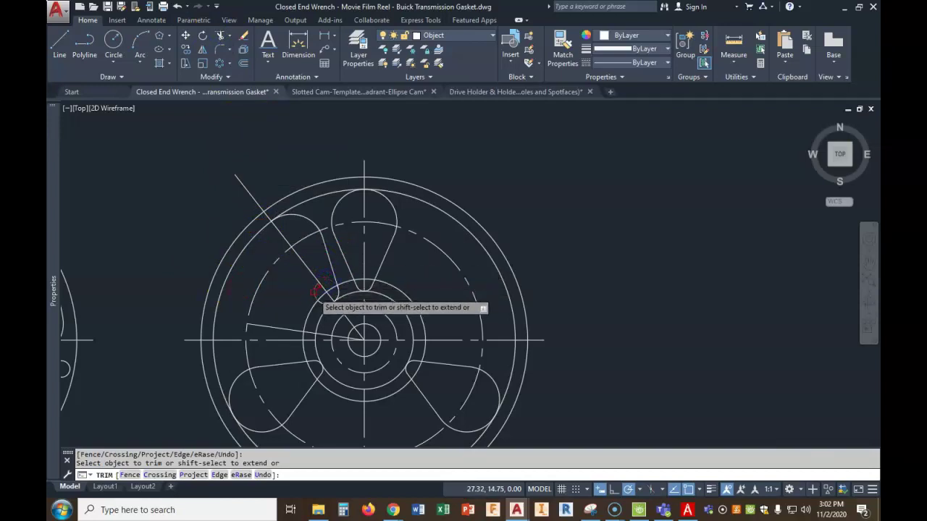
click(341, 304)
scroll(339, 302, up, 3)
scroll(339, 302, down, 5)
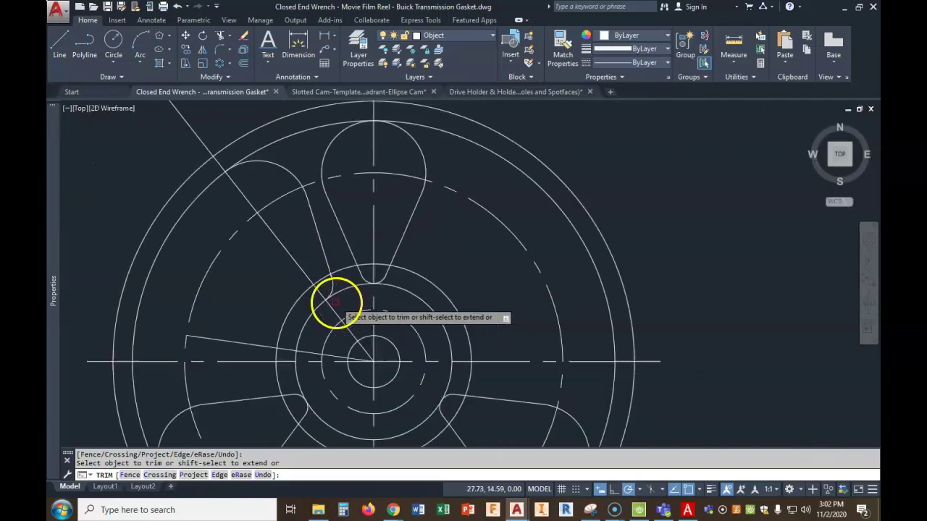
right_click(66, 183)
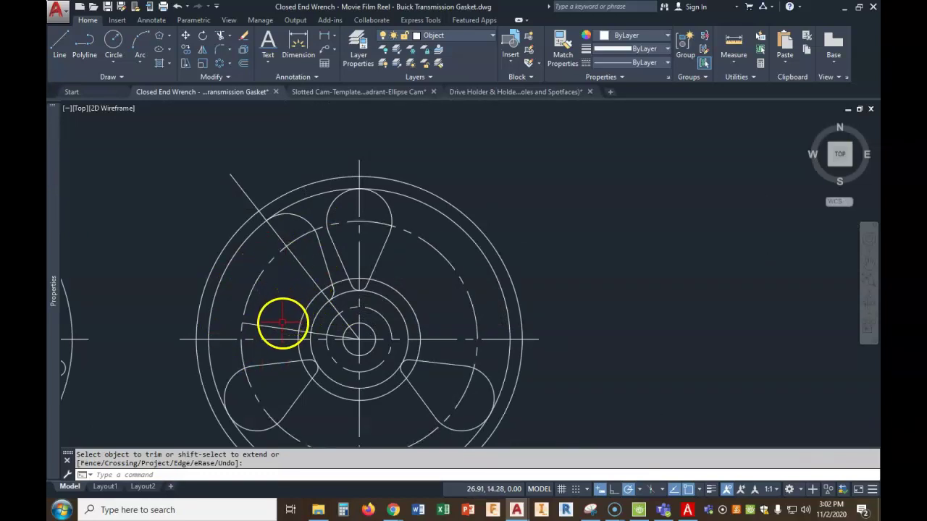
- Draw a line joining the angled line's intersection with the dashed circle to the outer end of the rotated line
click(245, 320)
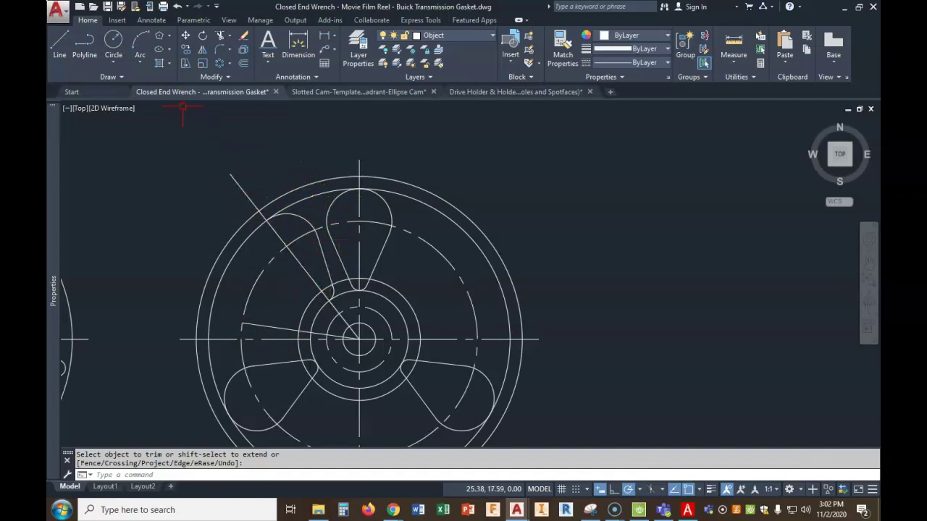
click(61, 42)
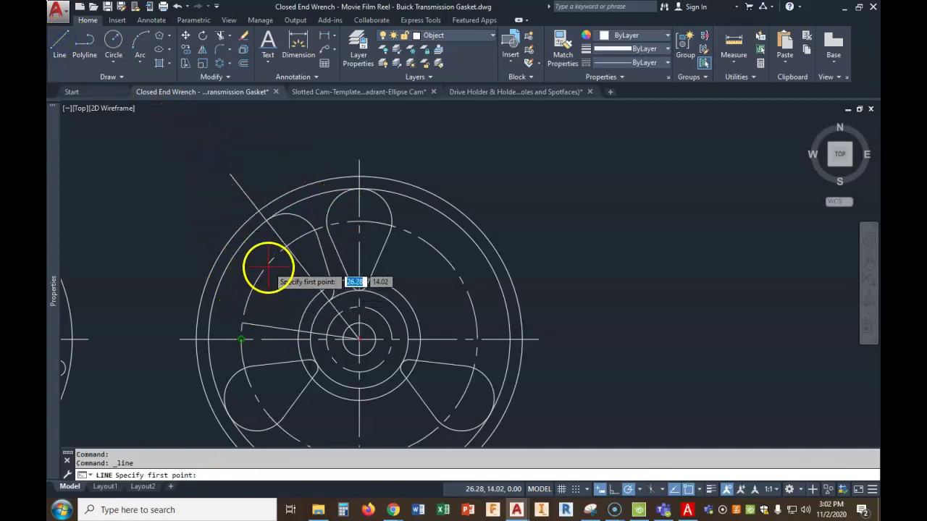
click(287, 246)
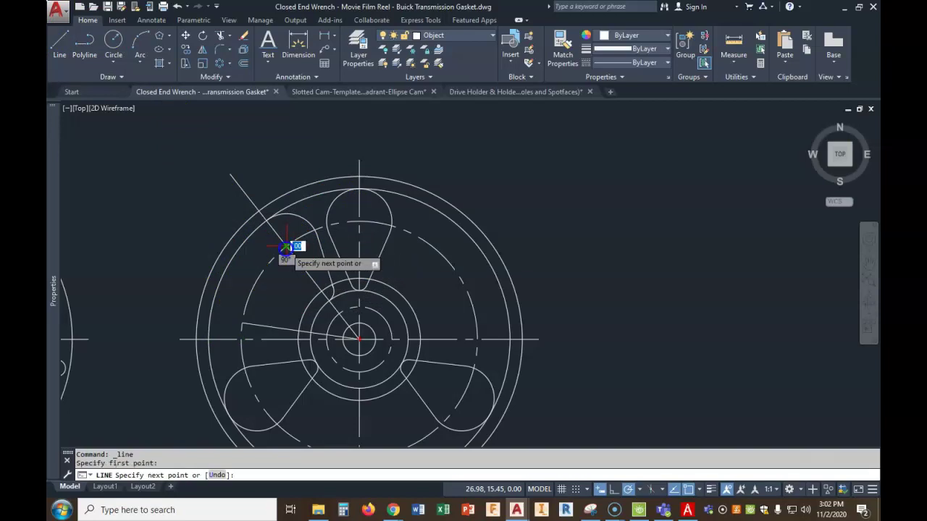
click(242, 324)
key(Return)
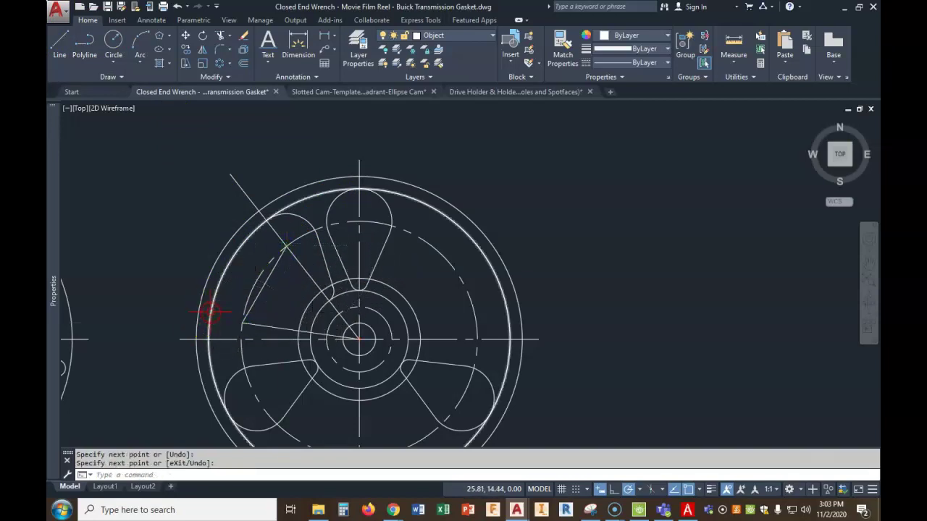
- Mirror the half slot outline about a line from the joining line's midpoint to the reel's centre, keeping the source objects
click(203, 58)
click(297, 215)
click(319, 244)
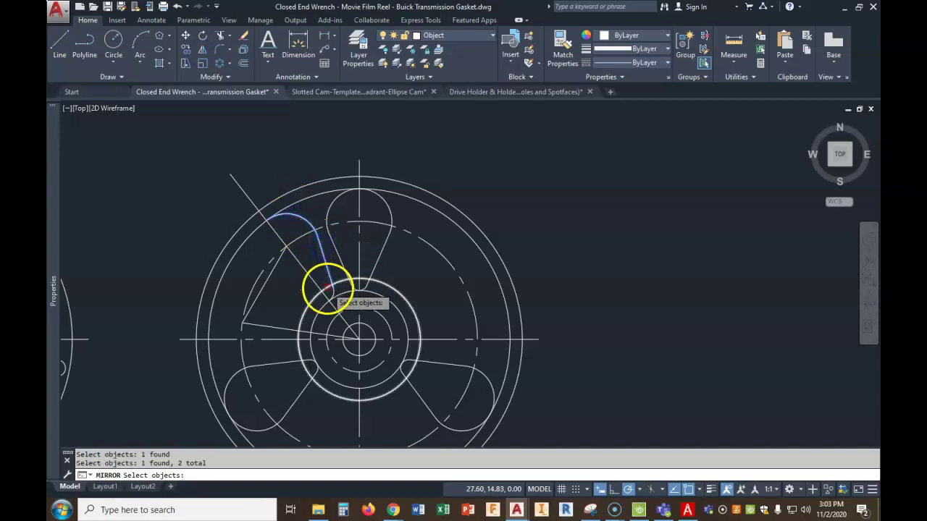
click(331, 291)
key(Return)
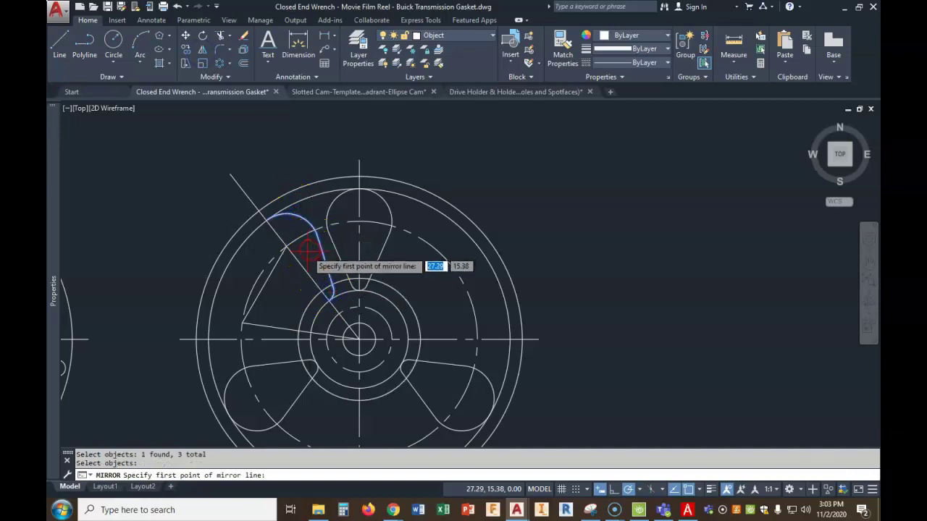
click(266, 284)
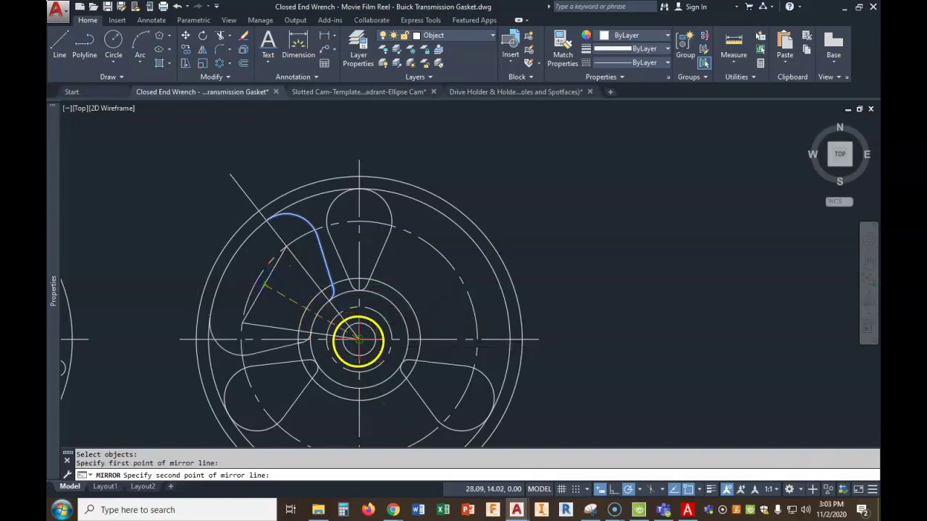
click(357, 339)
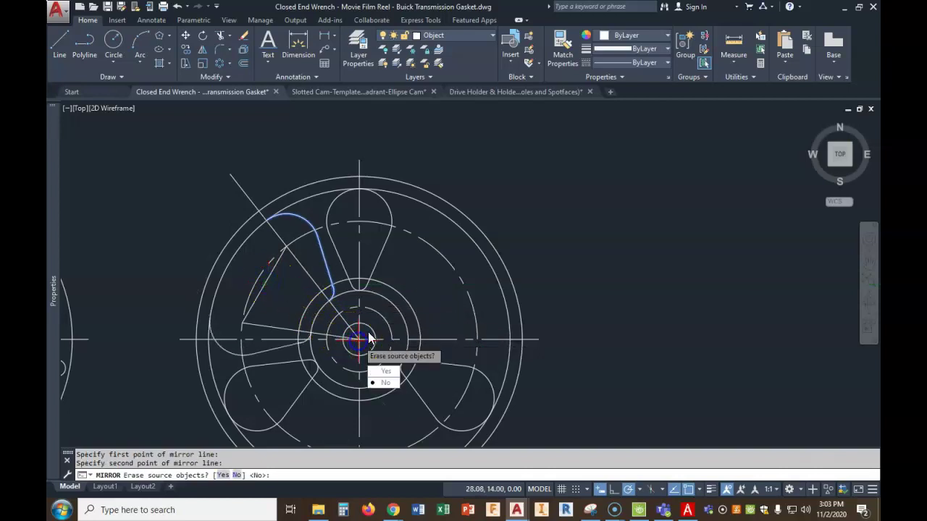
click(382, 383)
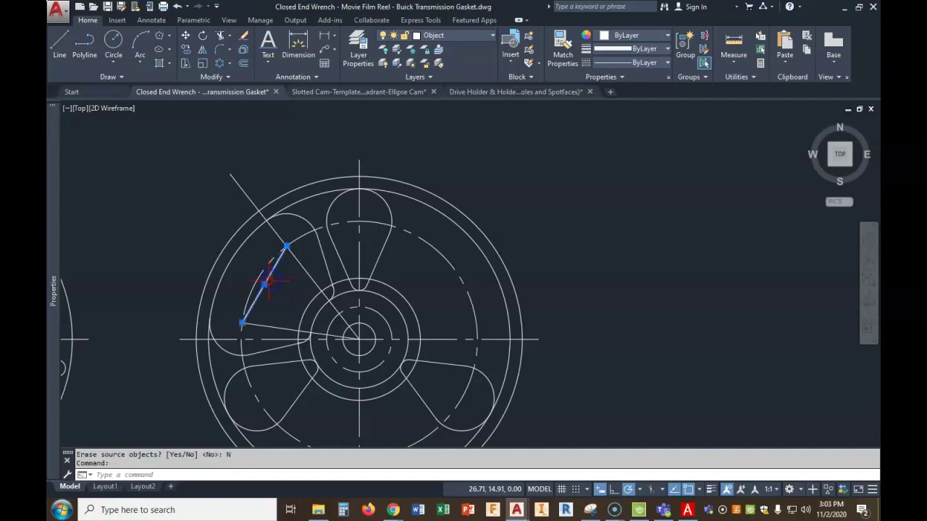
- Erase the joining line, the two angled construction lines and the larger solid hub circle crossing the slots' inner ends
key(Delete)
click(305, 271)
click(263, 323)
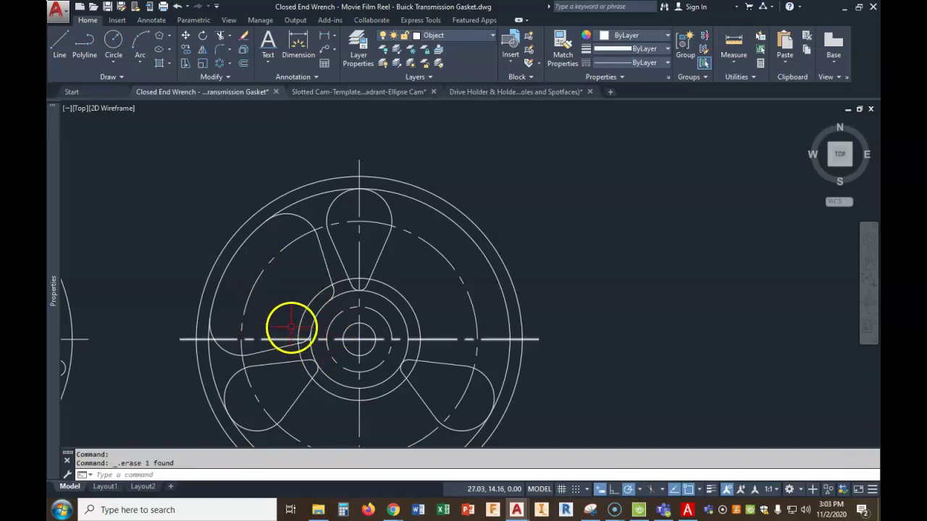
click(316, 294)
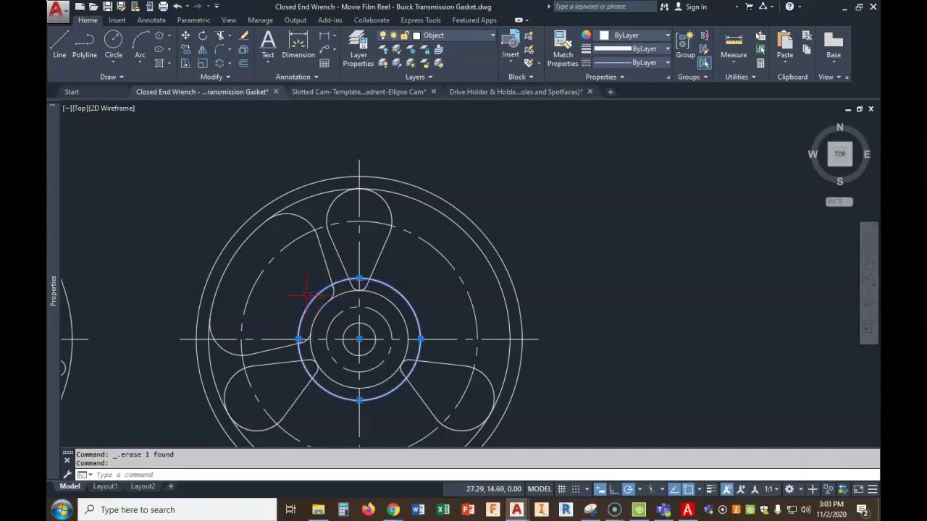
key(Delete)
- Trim the overhanging stubs where the wide slot's straight sides meet its small inner arcs
scroll(319, 333, up, 5)
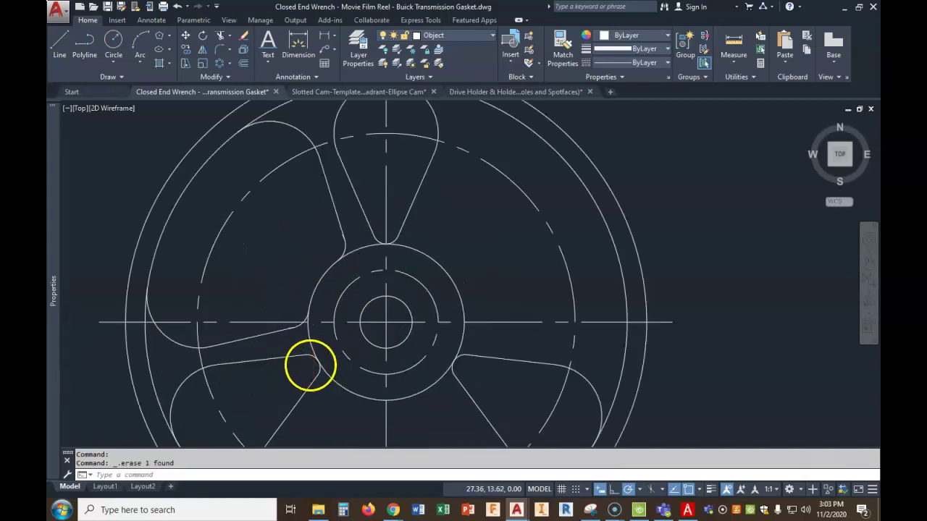
click(218, 36)
scroll(253, 203, down, 4)
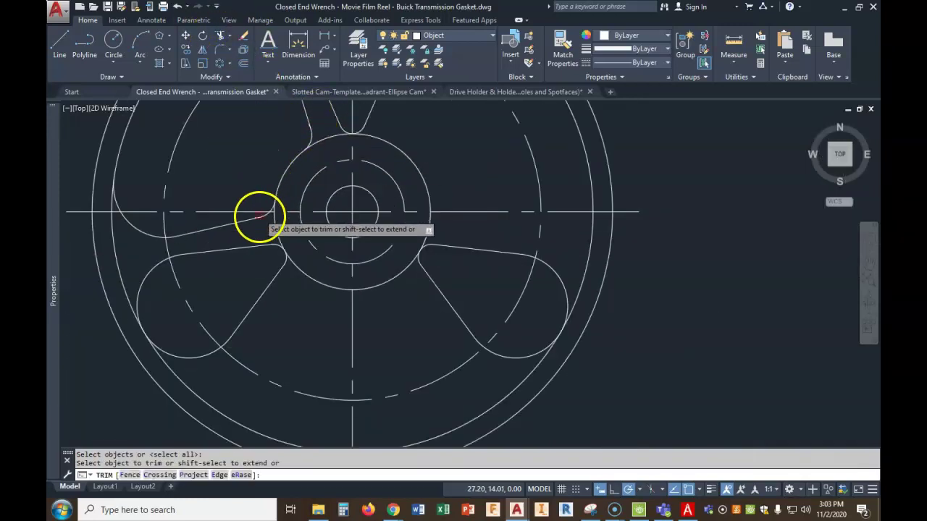
scroll(246, 231, up, 6)
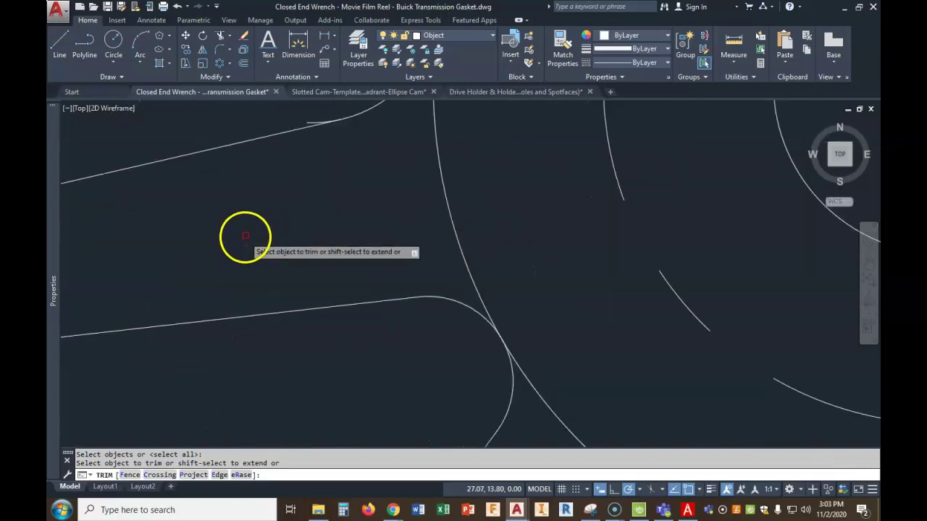
click(309, 122)
scroll(355, 130, down, 6)
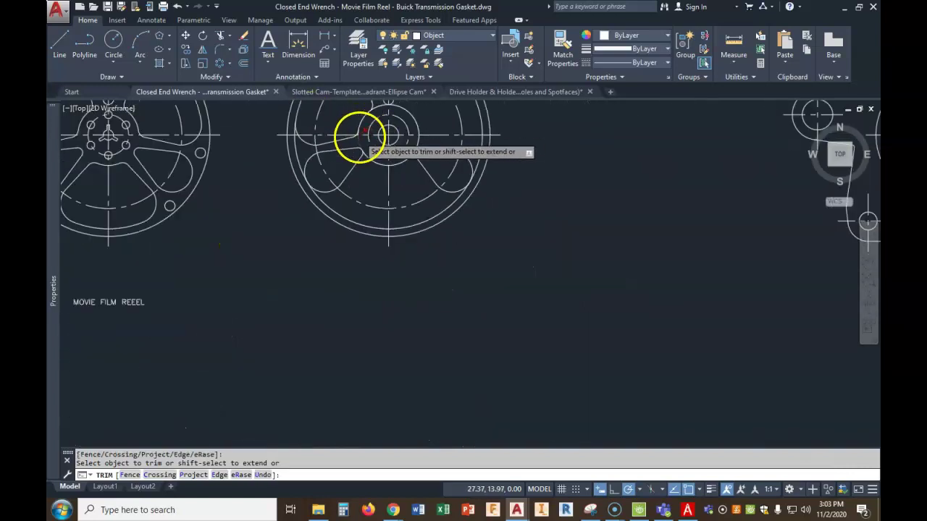
scroll(346, 245, up, 8)
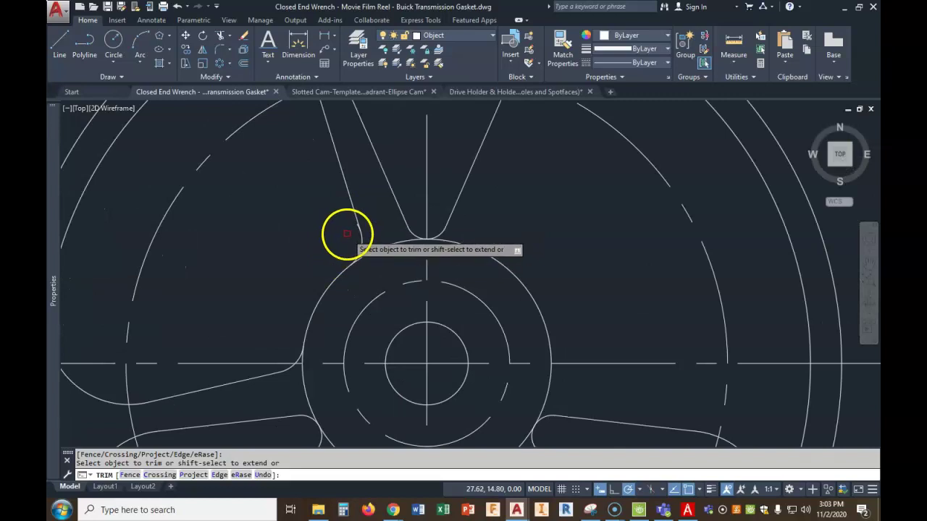
click(389, 196)
scroll(370, 230, down, 5)
scroll(370, 230, down, 2)
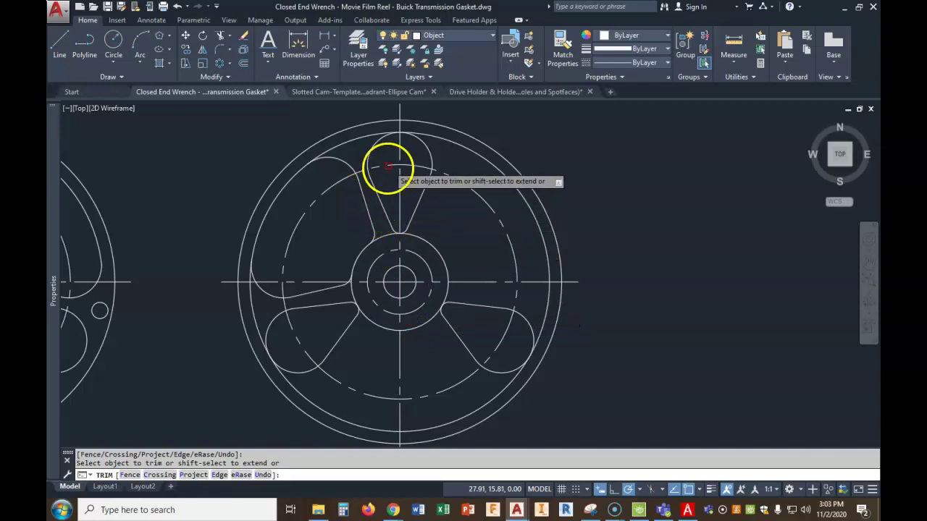
- Using the wide slot's four corner arcs as cutting edges, trim the inner rim circle and hub circle to the parts that close the slot
scroll(389, 207, down, 8)
mouse_move(393, 207)
middle_down()
mouse_move(393, 178)
mouse_move(379, 288)
middle_up()
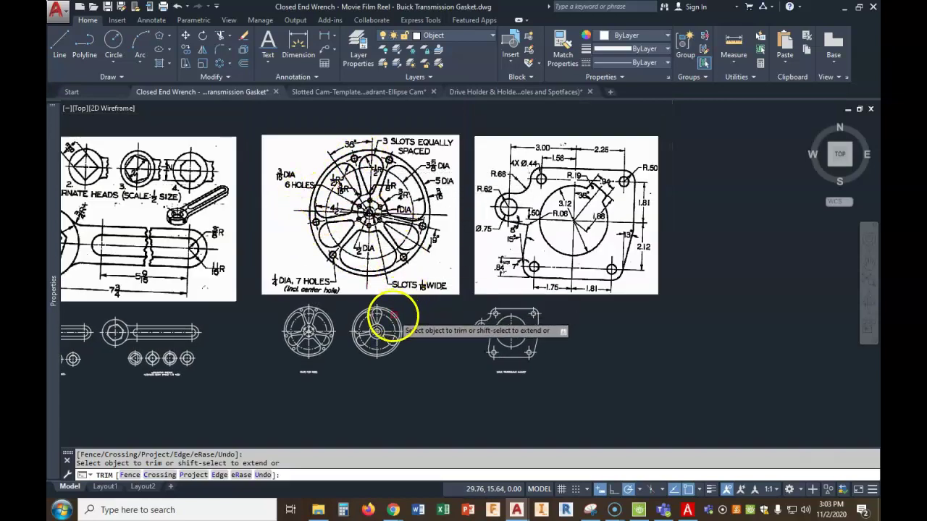
scroll(387, 313, up, 5)
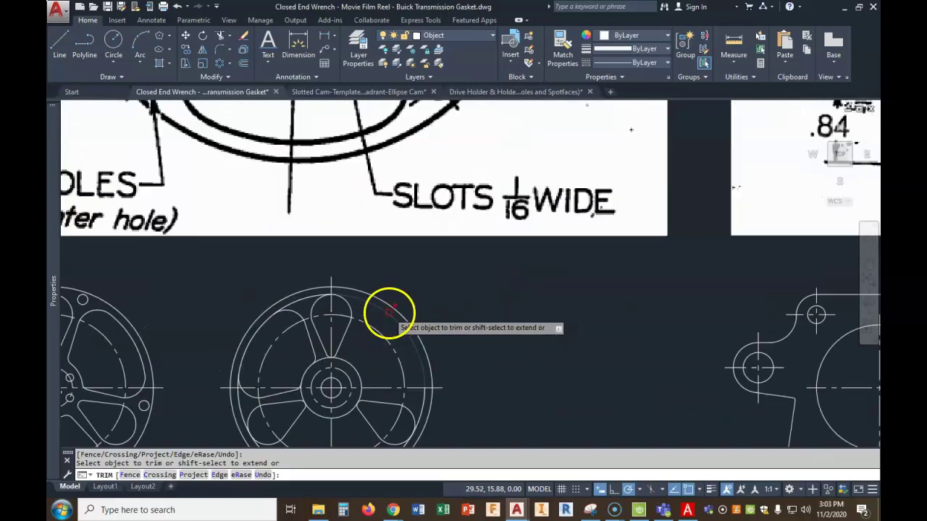
click(219, 35)
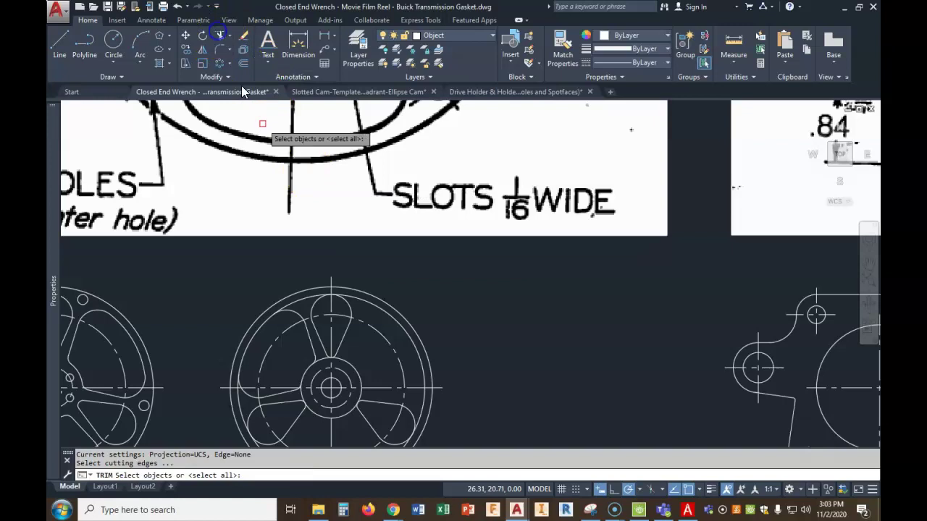
click(293, 311)
click(241, 390)
scroll(290, 331, down, 3)
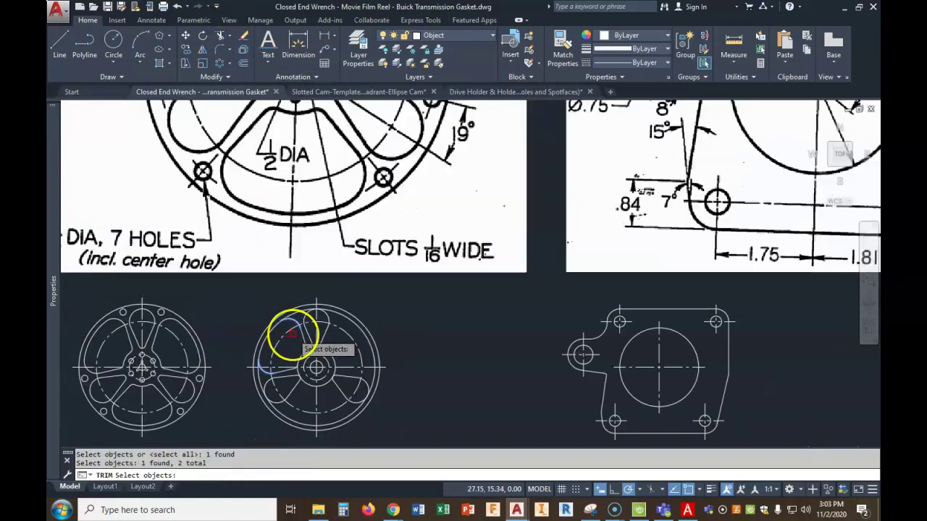
scroll(304, 334, up, 4)
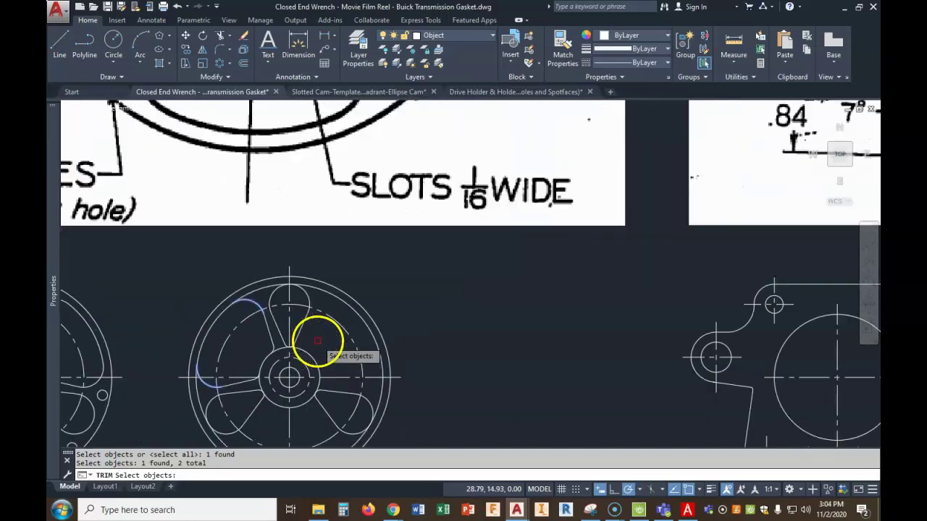
scroll(264, 349, up, 4)
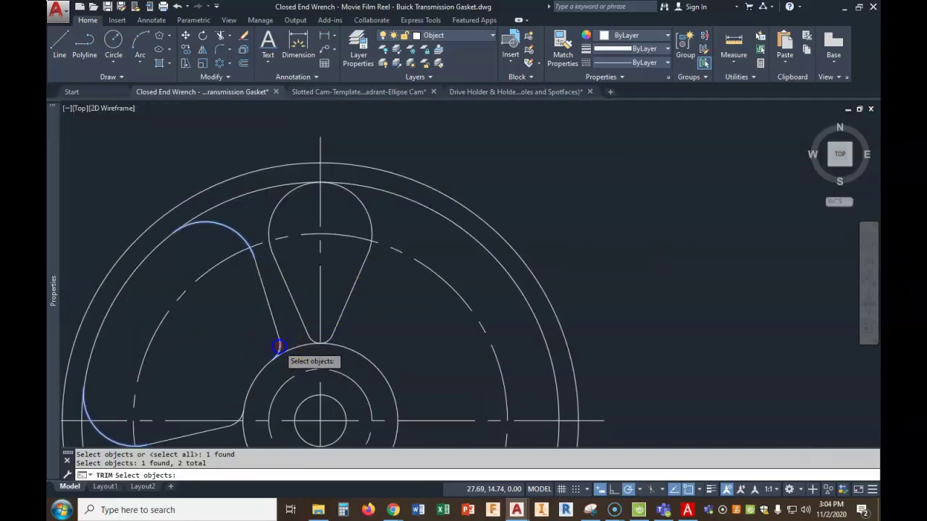
click(239, 414)
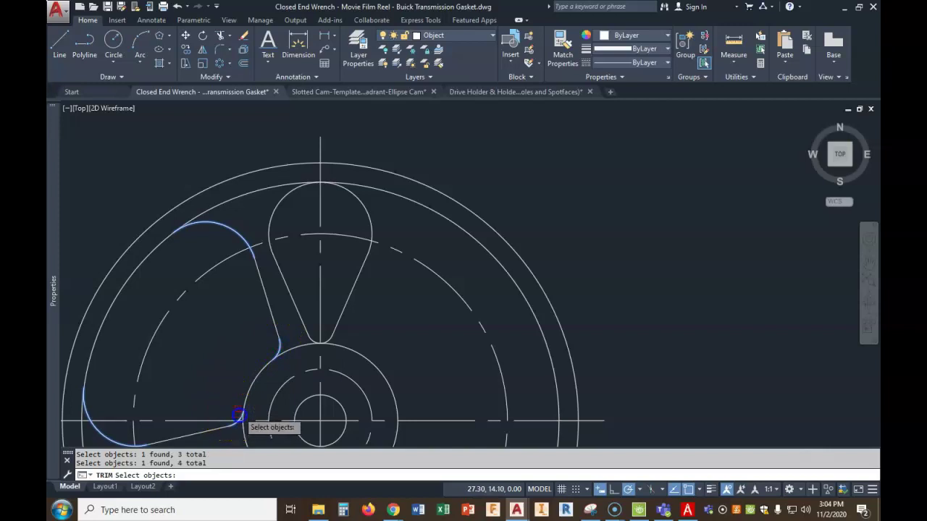
key(Return)
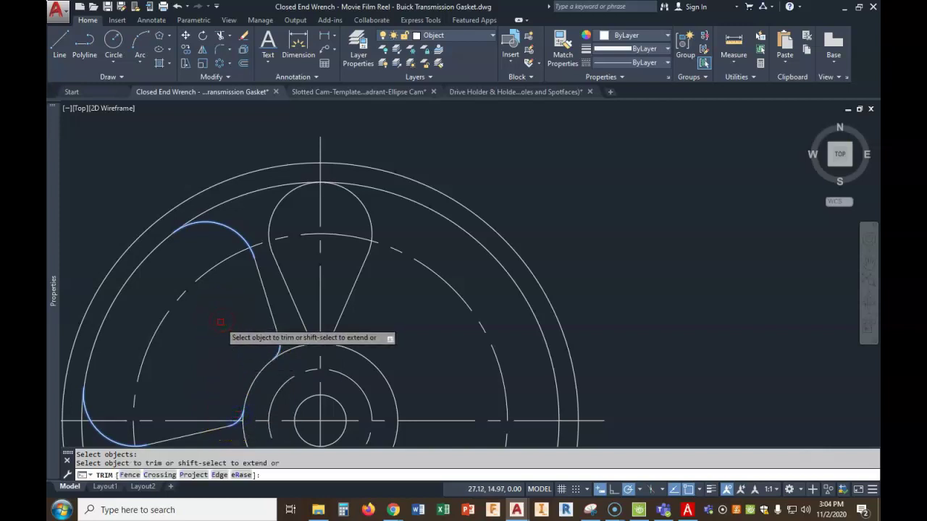
click(244, 193)
click(295, 351)
click(303, 353)
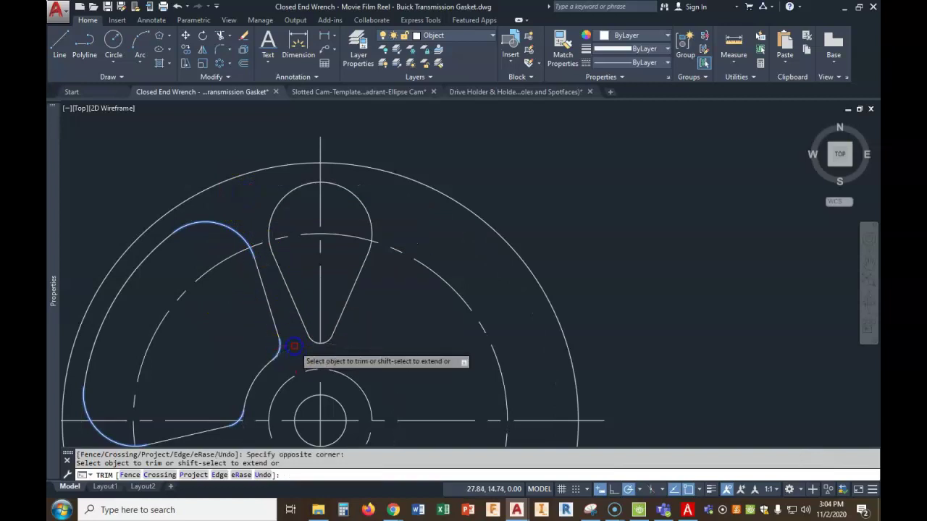
scroll(320, 354, down, 2)
key(Escape)
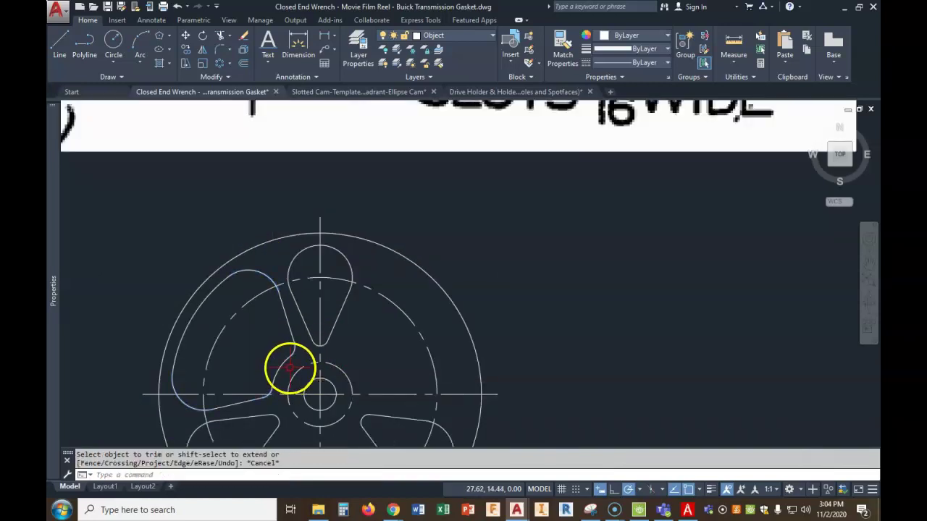
- Create a polar array of the complete wide slot outline about the reel's centre with 3 items over 360 degrees
scroll(312, 333, down, 2)
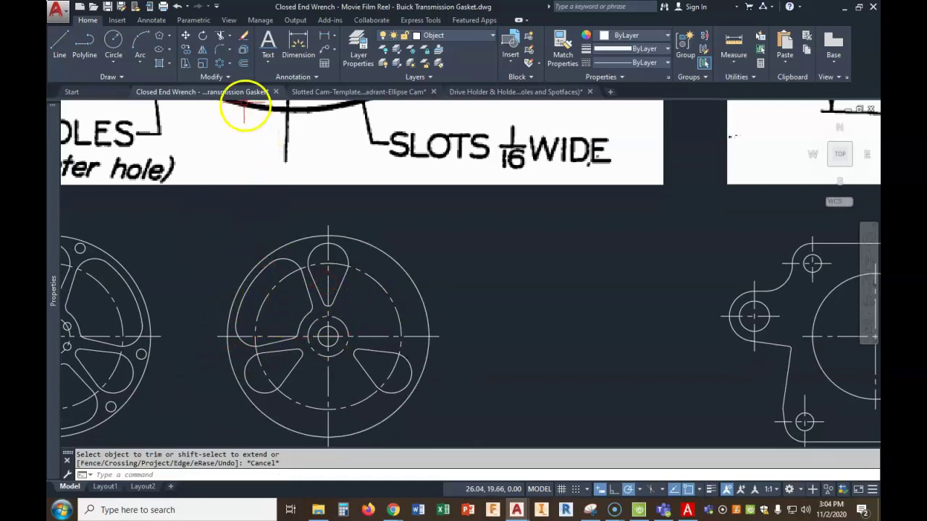
click(221, 63)
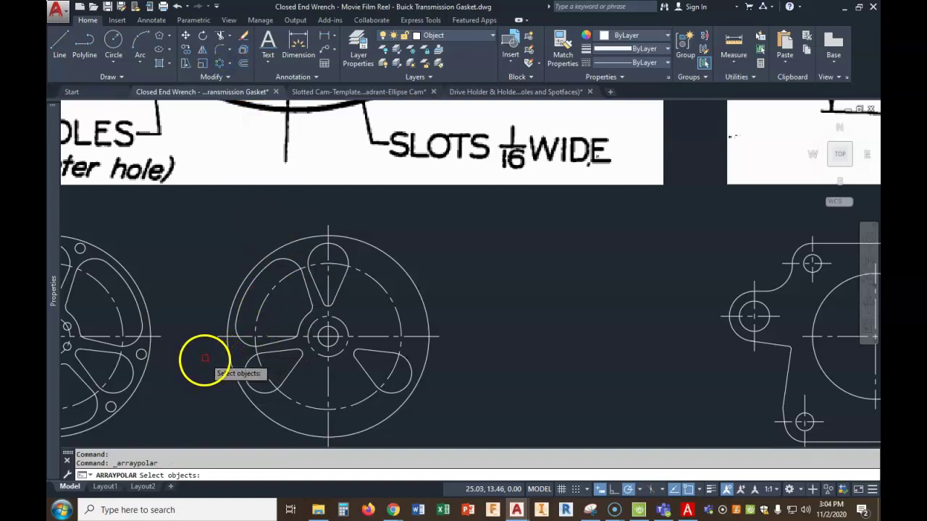
click(236, 354)
drag(237, 354, 306, 325)
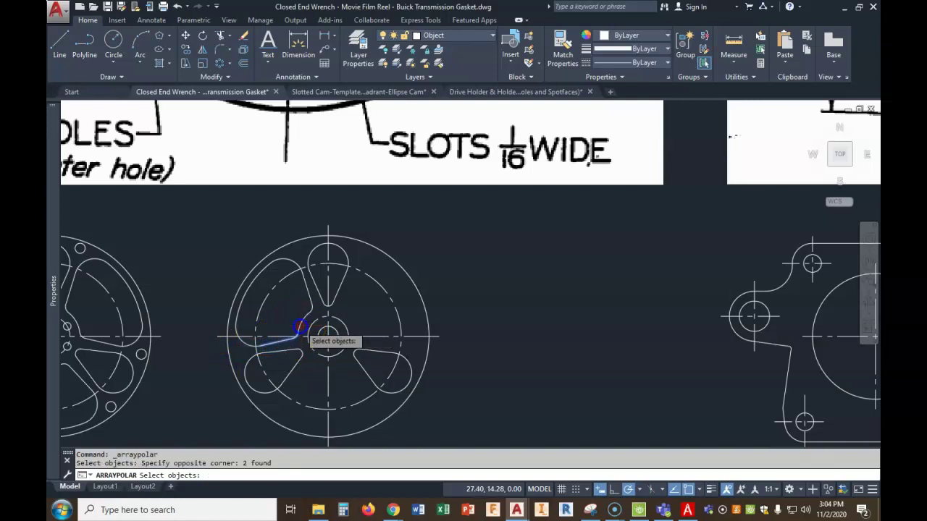
click(251, 346)
click(301, 321)
click(309, 293)
click(289, 260)
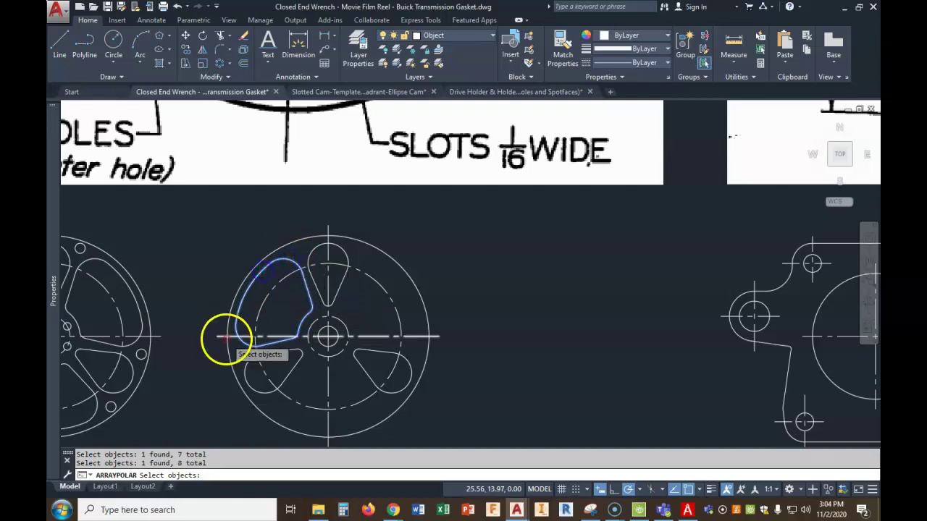
right_click(453, 253)
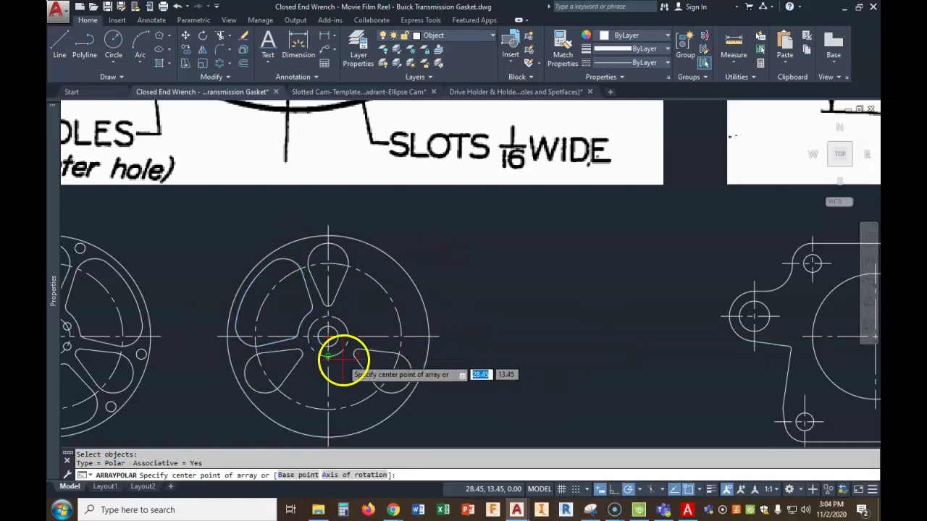
click(328, 335)
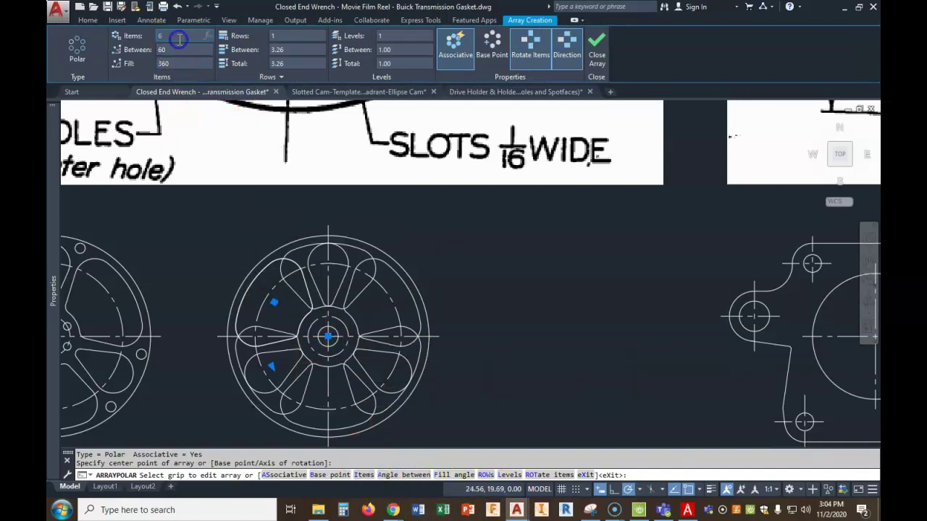
key(Return)
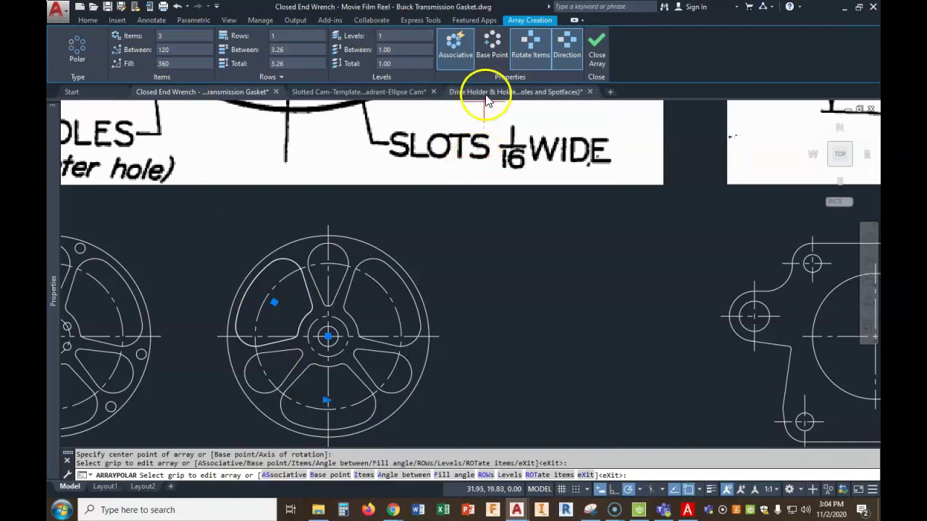
key(Return)
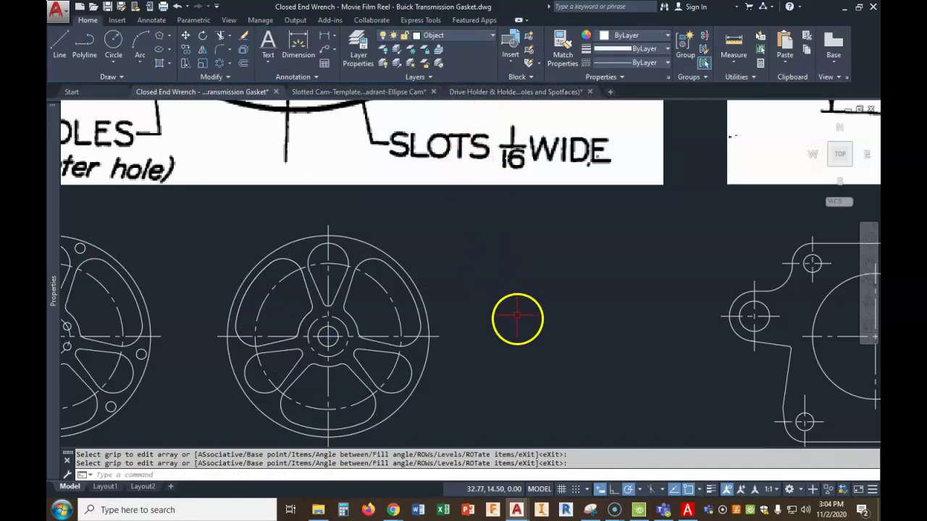
- Draw a 4.5 diameter circle centred on the reel
scroll(517, 318, down, 2)
scroll(508, 335, down, 2)
middle_drag(522, 321, 474, 391)
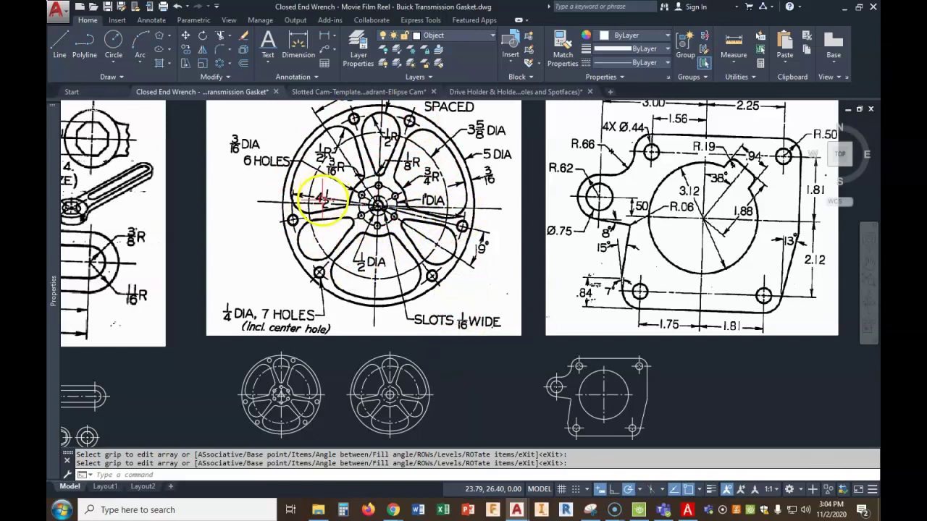
click(118, 61)
click(137, 107)
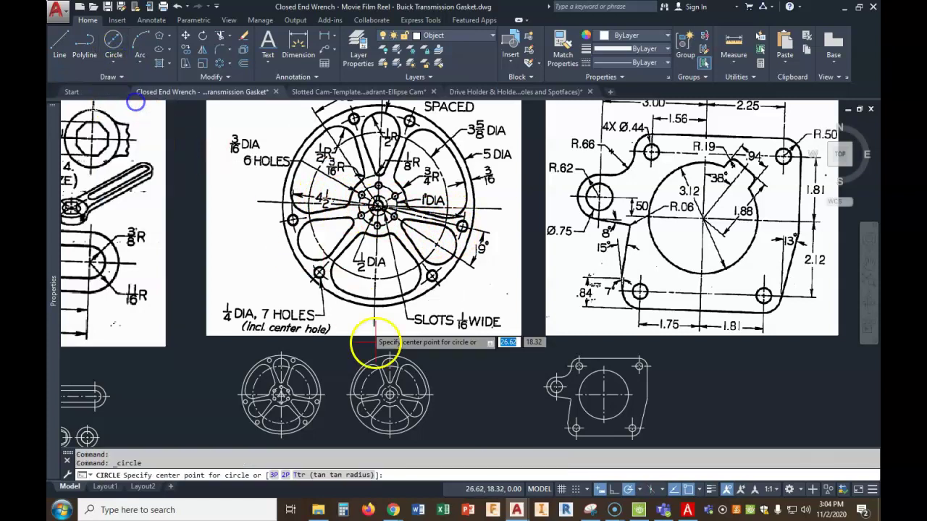
click(388, 395)
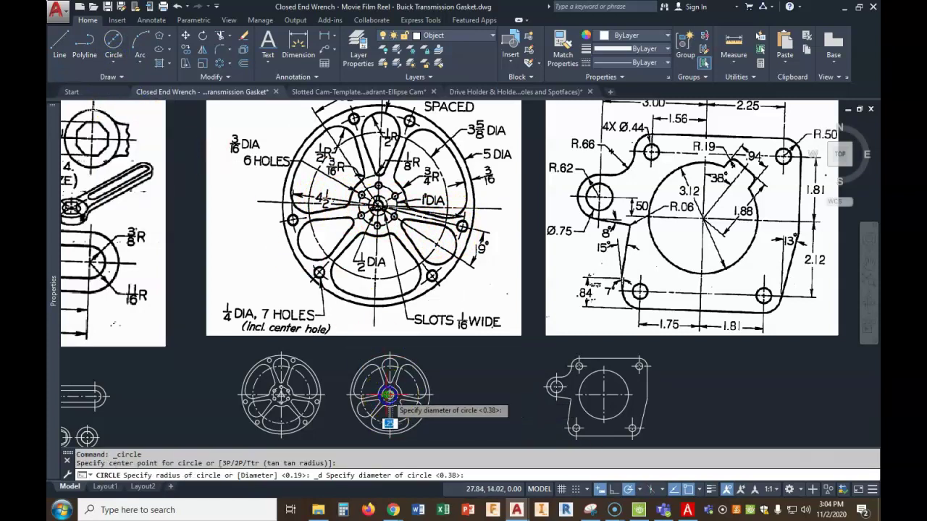
text(4.5)
key(Return)
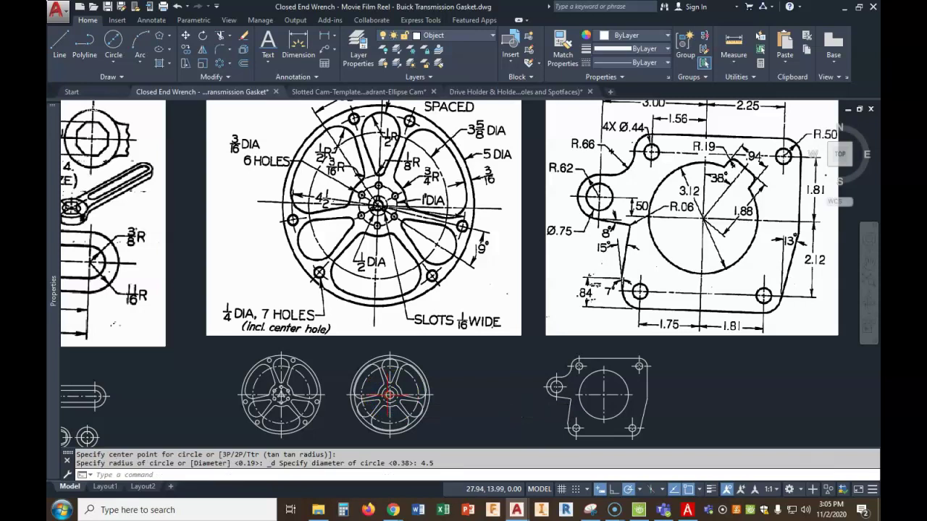
- Draw a line from the reel's centre to the outer quadrant of the lower-right small slot's rounded end
scroll(410, 391, up, 6)
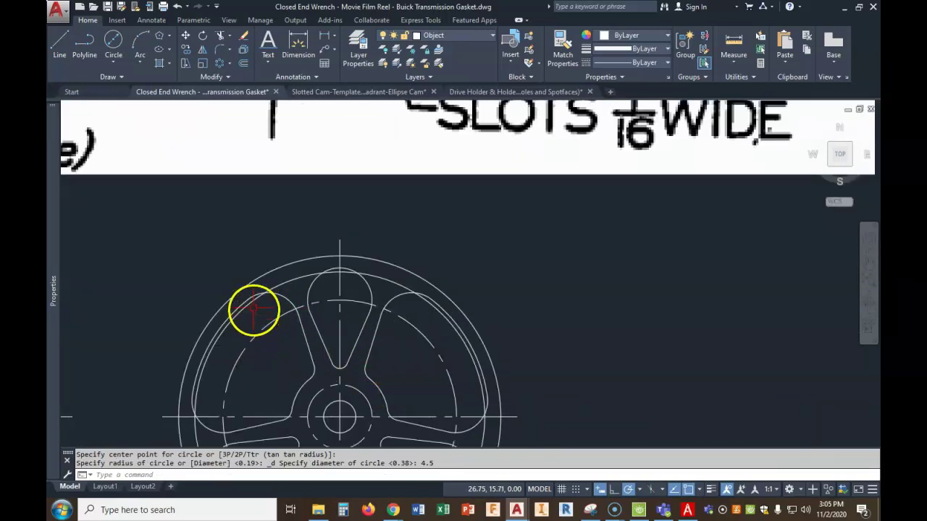
scroll(337, 373, down, 6)
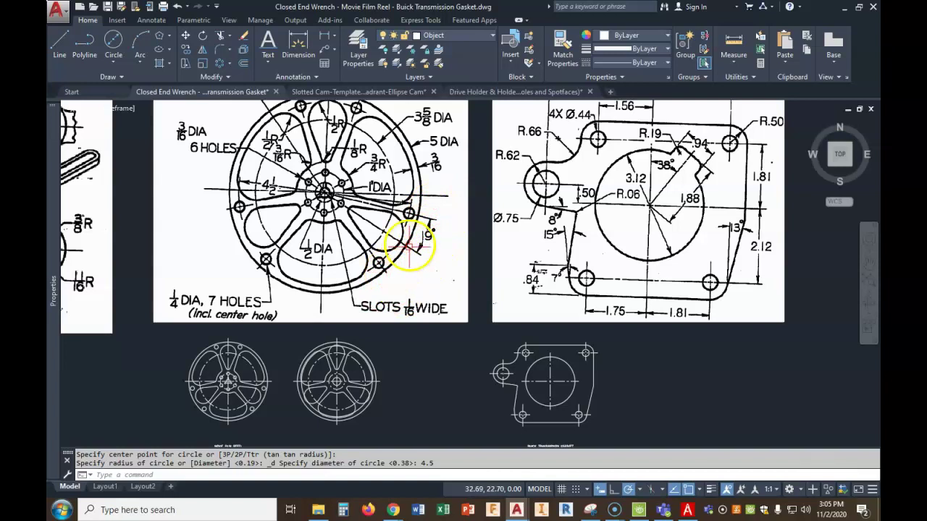
scroll(388, 397, up, 4)
scroll(372, 341, down, 2)
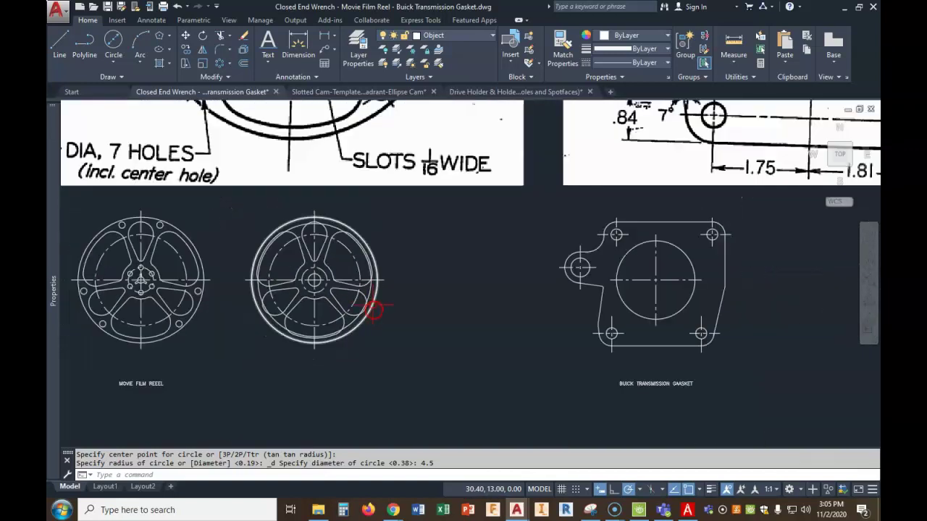
click(55, 45)
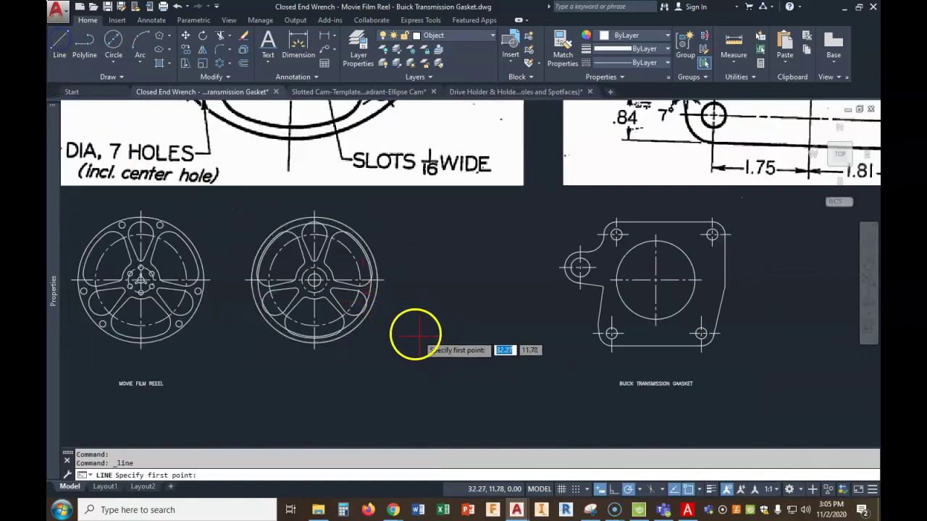
scroll(404, 325, up, 4)
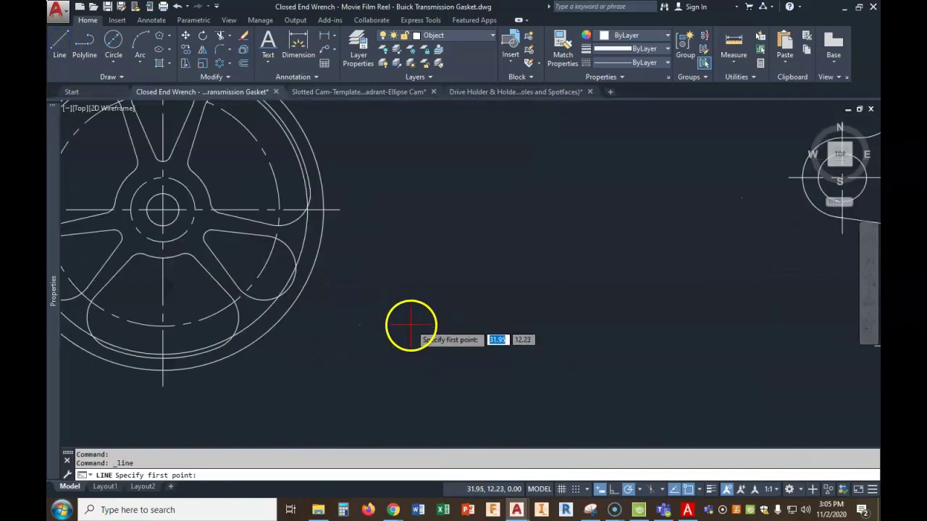
click(163, 210)
scroll(164, 208, down, 4)
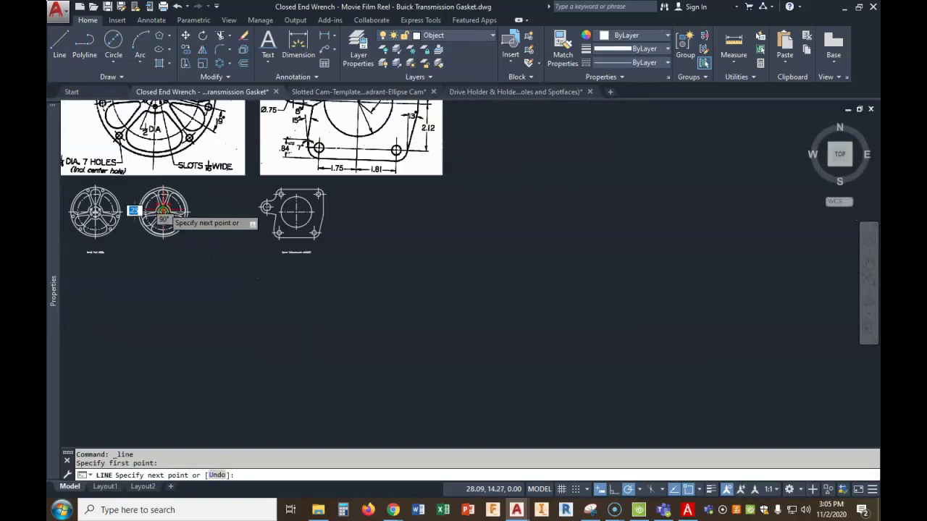
scroll(164, 207, up, 2)
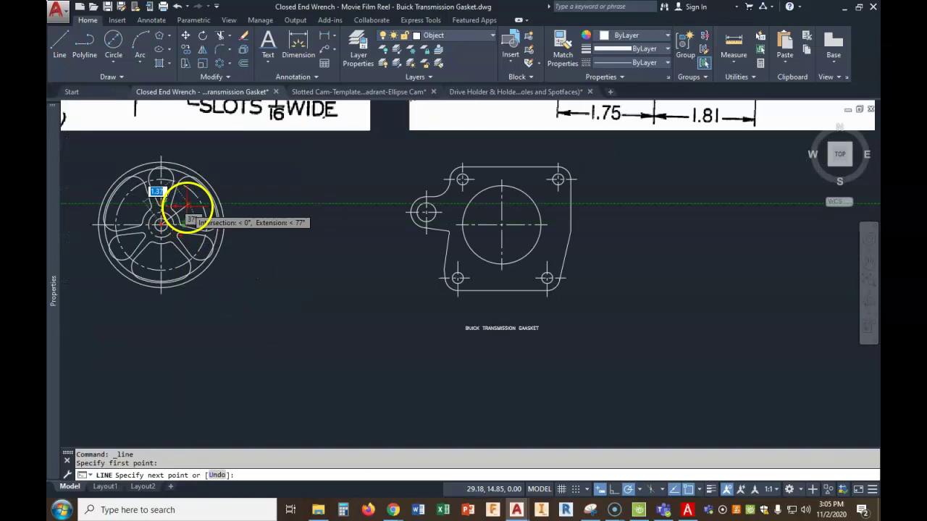
scroll(217, 252, up, 2)
scroll(219, 252, up, 2)
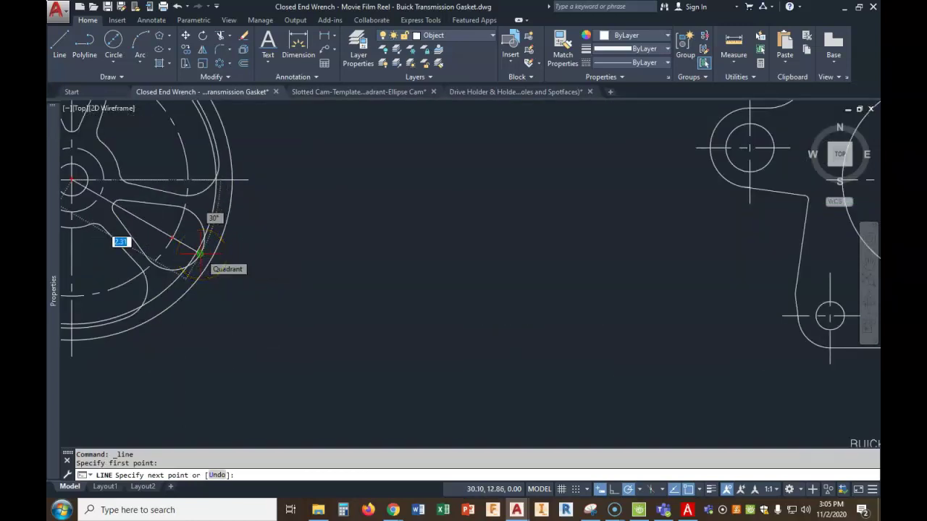
click(199, 253)
key(Return)
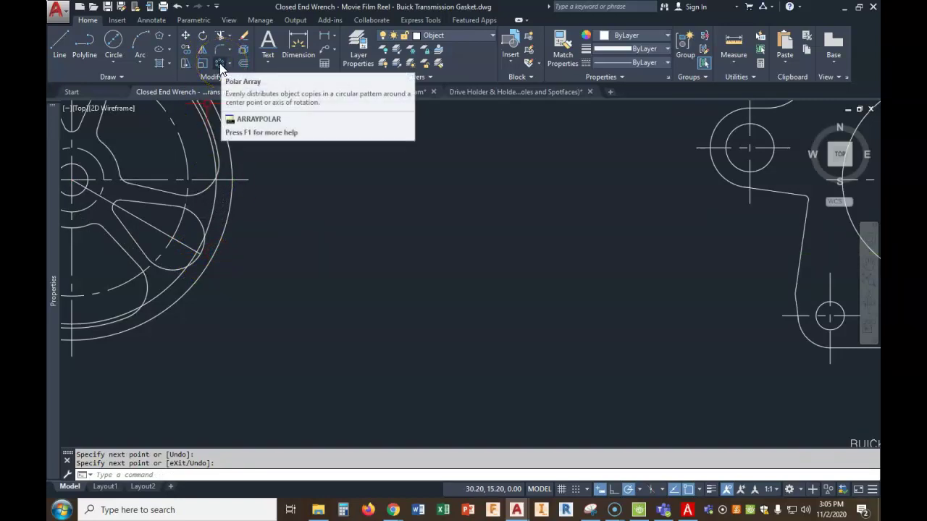
- Rotate the line through the lower-right small slot by 19 degrees about the reel's centre
click(204, 40)
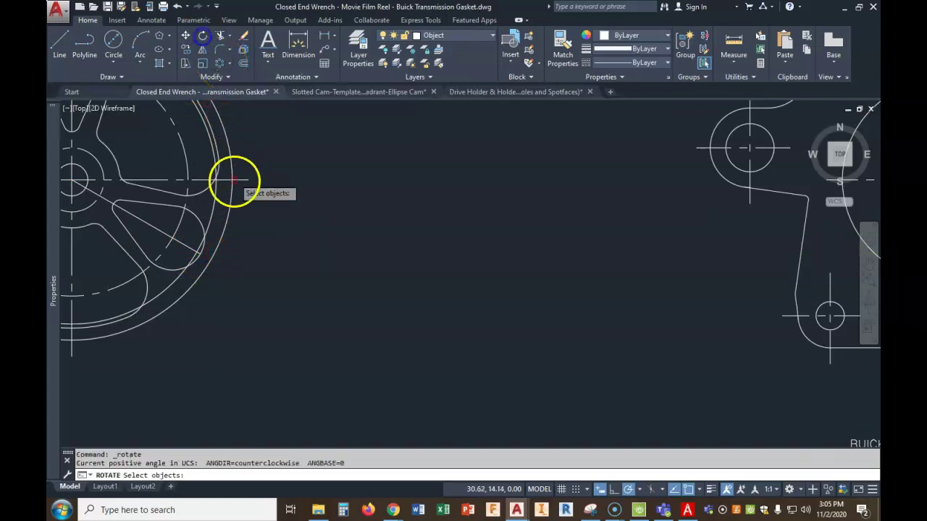
click(183, 244)
key(Return)
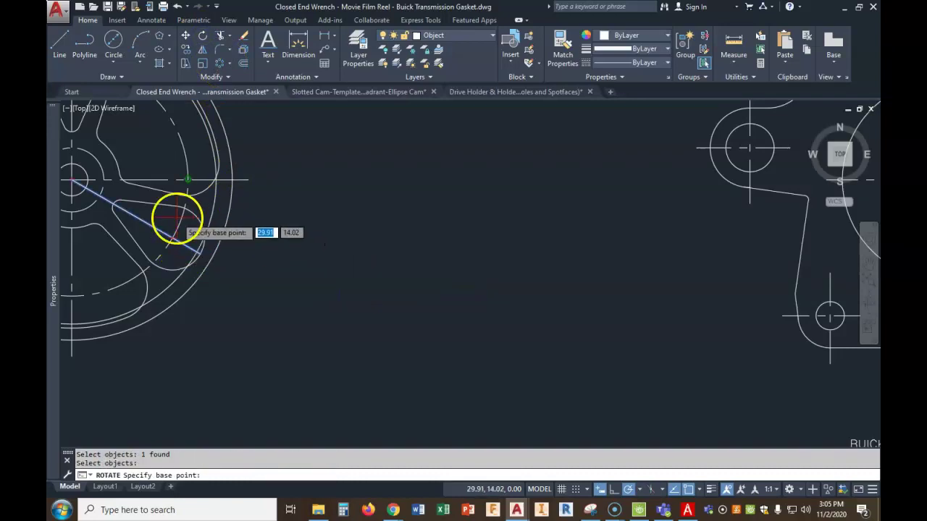
click(72, 179)
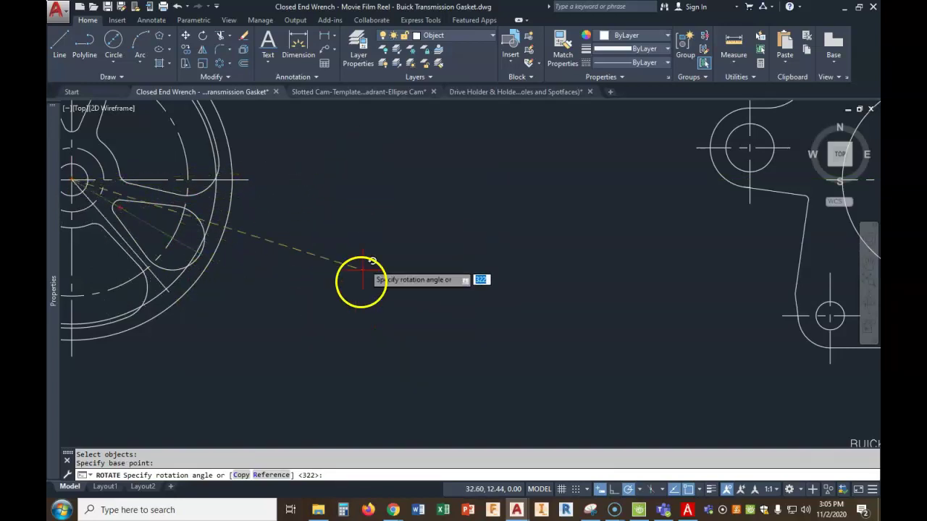
scroll(362, 216, down, 5)
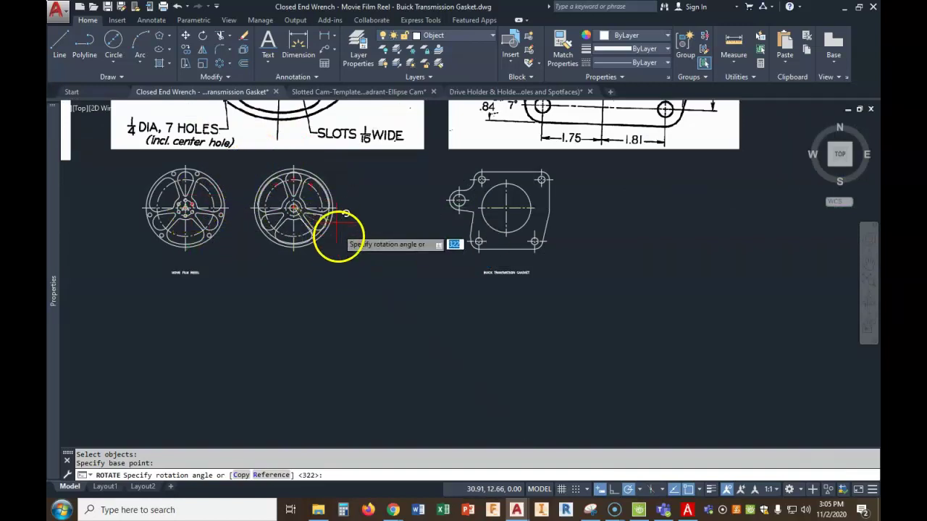
scroll(364, 224, up, 5)
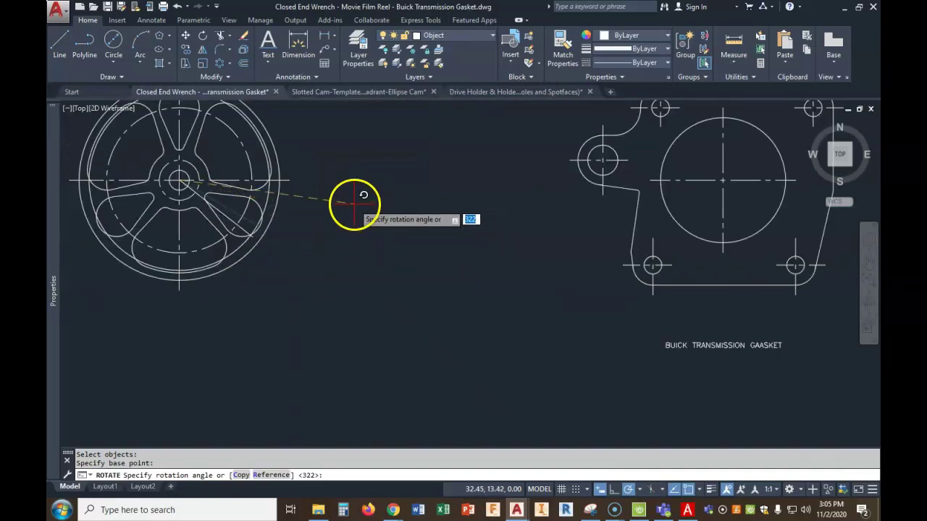
key(Return)
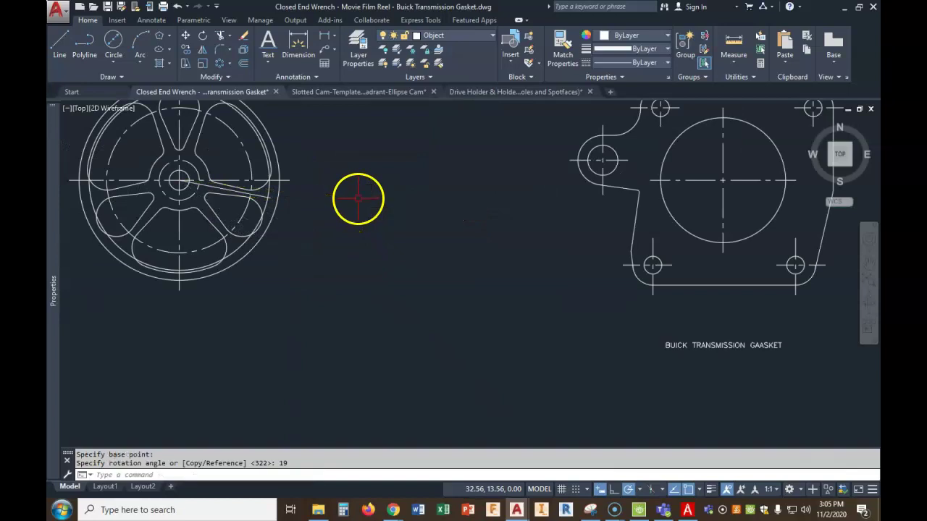
- Draw a .25 diameter circle centred where the rotated line crosses the 4.5 diameter circle
scroll(265, 219, up, 2)
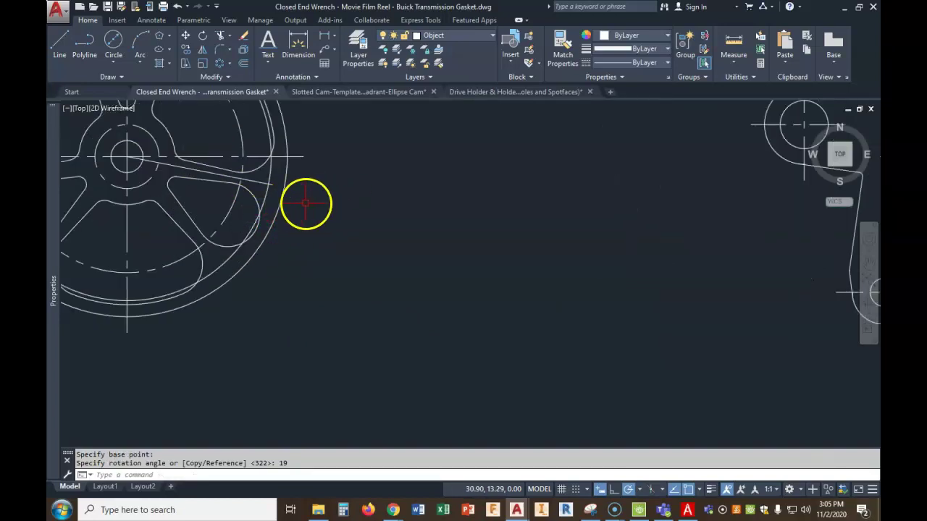
scroll(275, 190, up, 3)
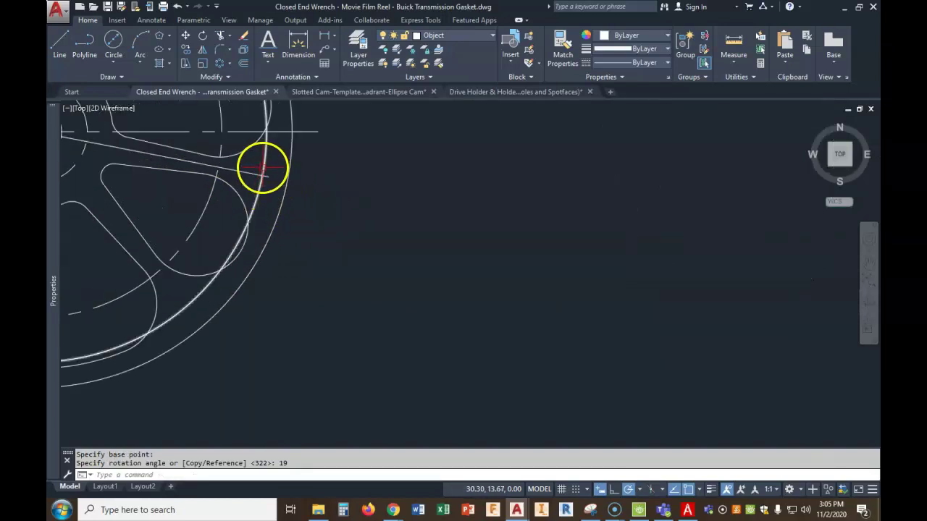
scroll(336, 215, down, 4)
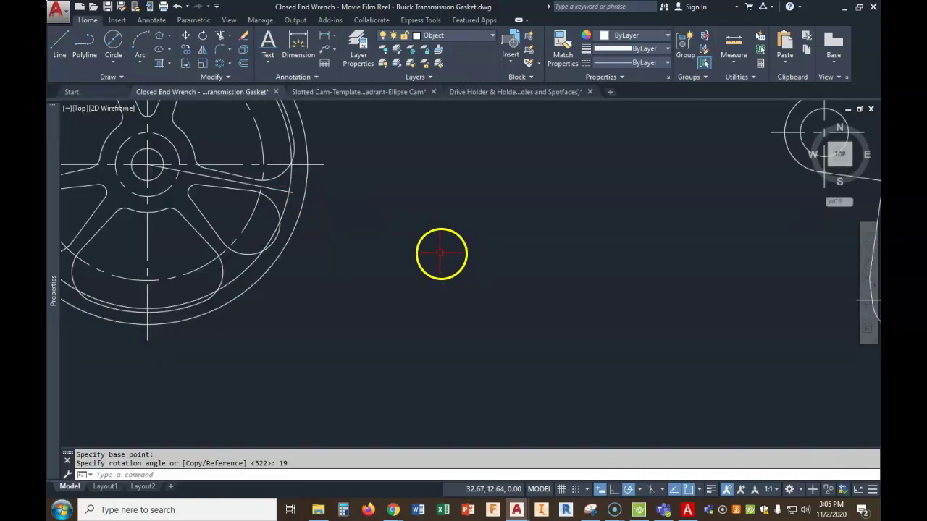
scroll(374, 226, down, 4)
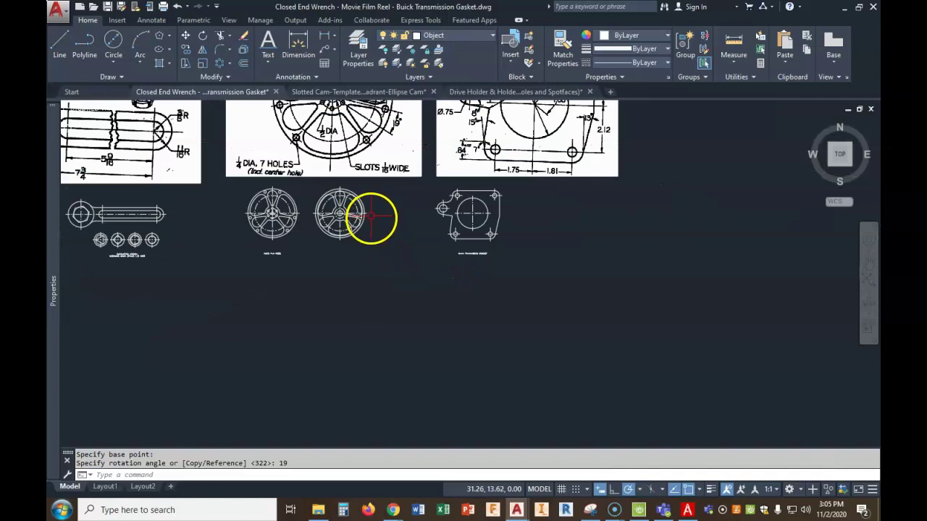
middle_drag(399, 227, 397, 268)
scroll(370, 286, up, 4)
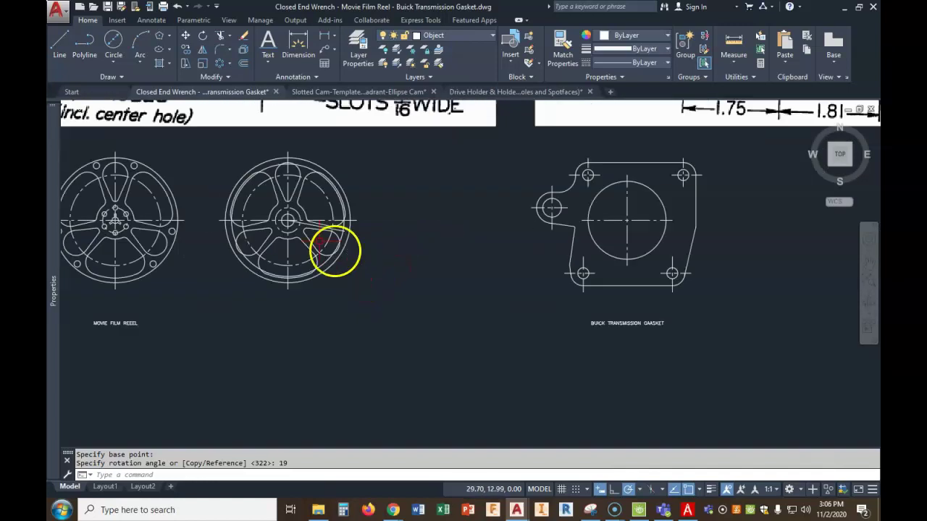
scroll(412, 275, up, 2)
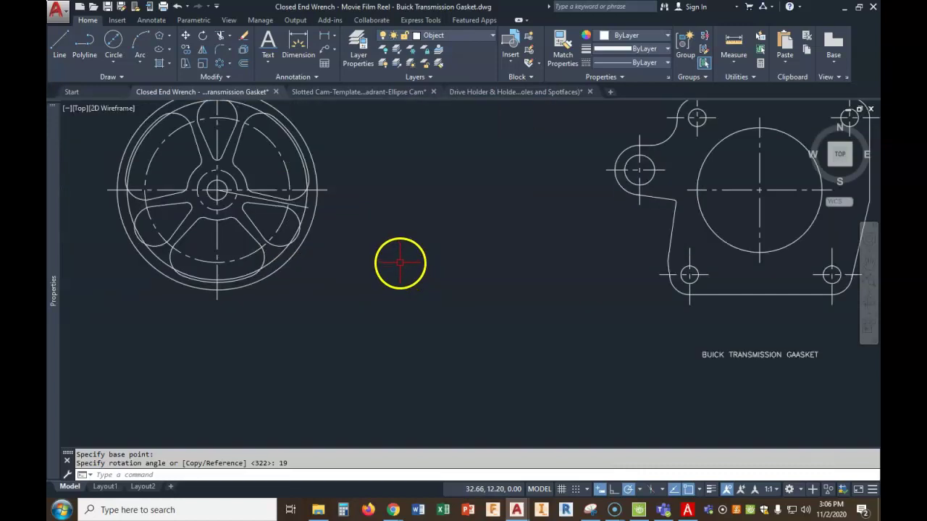
click(119, 44)
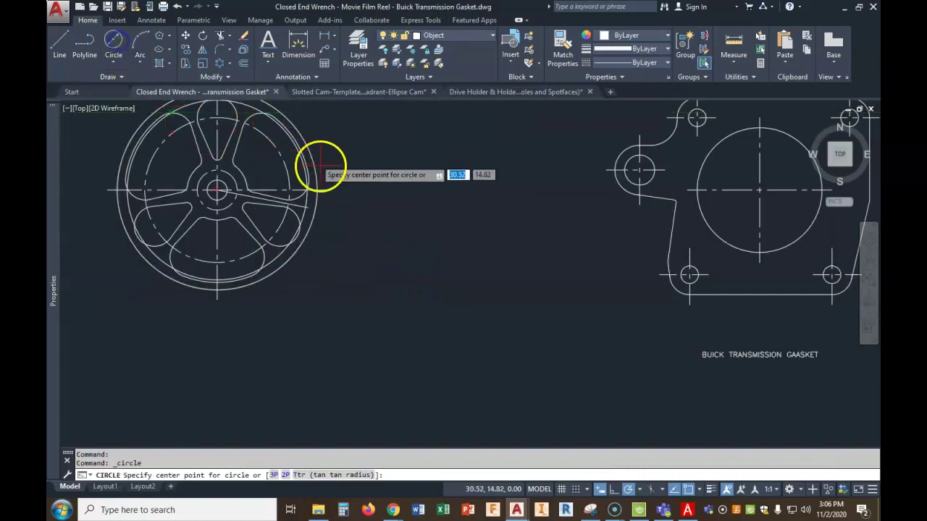
scroll(302, 207, up, 4)
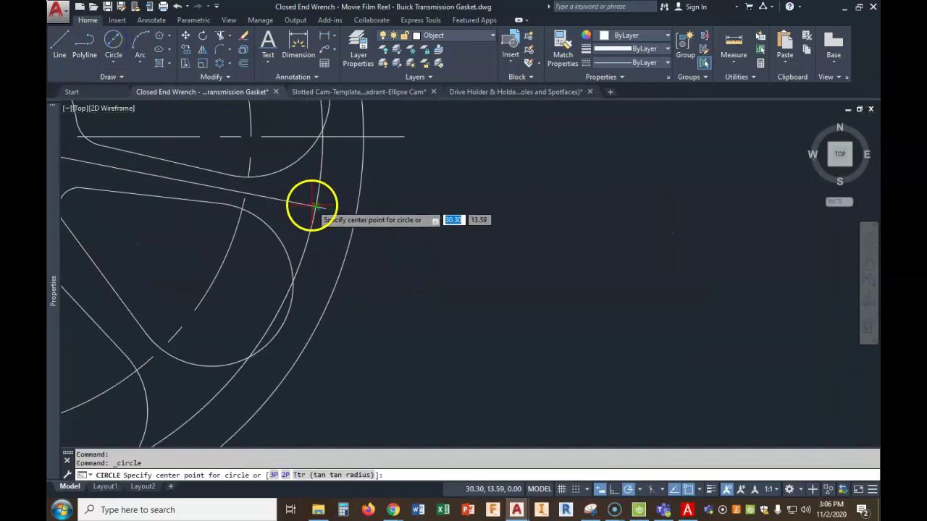
click(316, 207)
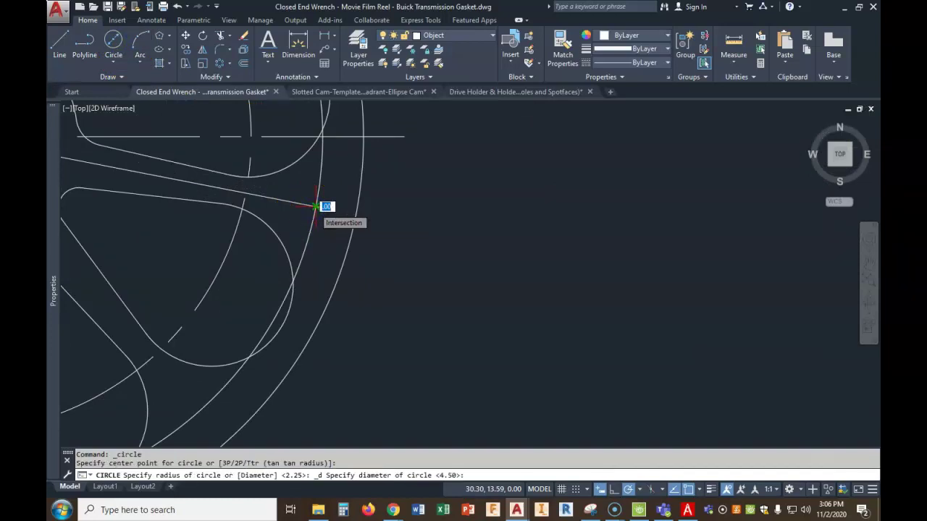
text(.25)
key(Return)
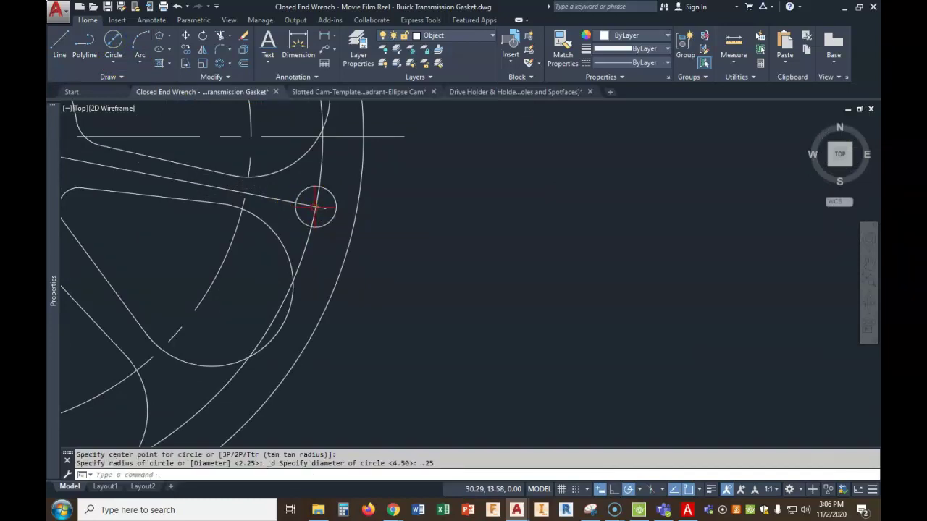
- Mirror the .25 diameter rim hole across the lower-right small slot's axis through the reel's centre, keeping the source hole
scroll(310, 209, down, 5)
scroll(306, 209, down, 5)
mouse_move(391, 246)
middle_down()
mouse_move(348, 251)
mouse_move(398, 323)
middle_up()
scroll(323, 290, up, 6)
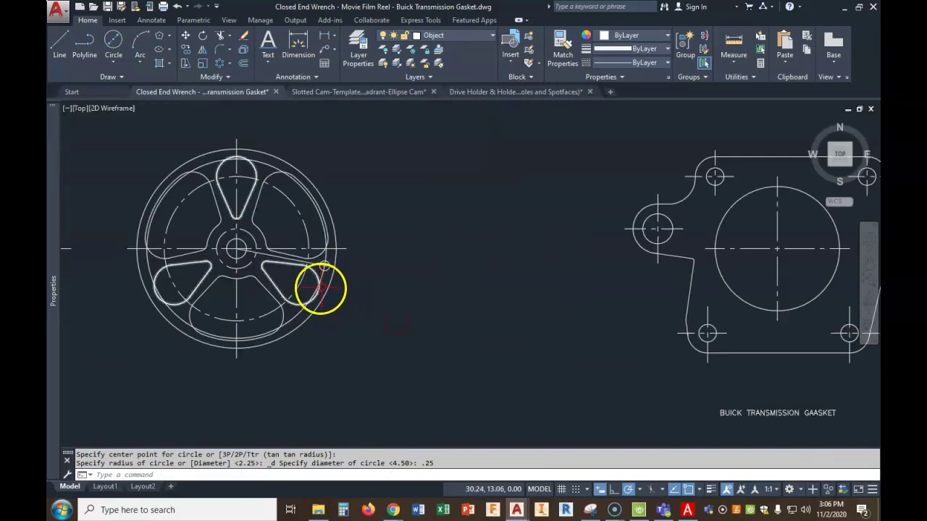
scroll(321, 289, up, 2)
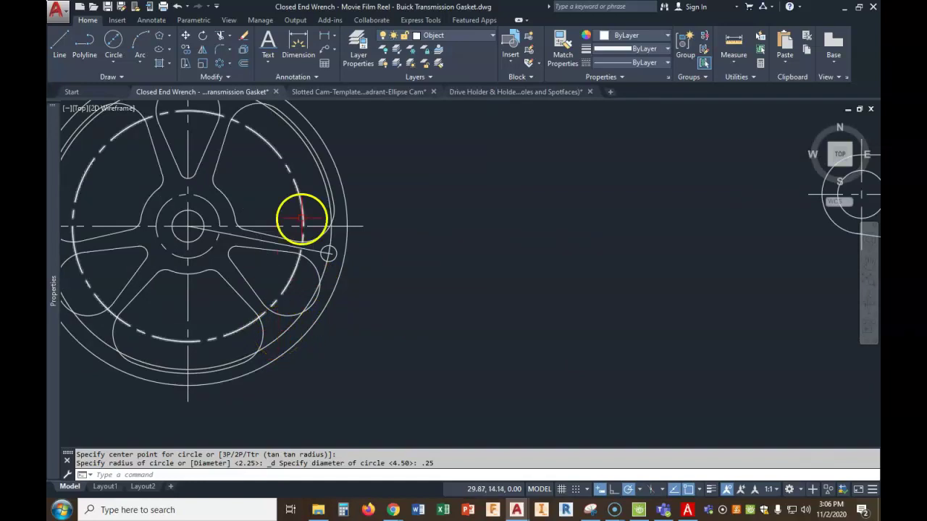
click(204, 54)
click(328, 252)
key(Return)
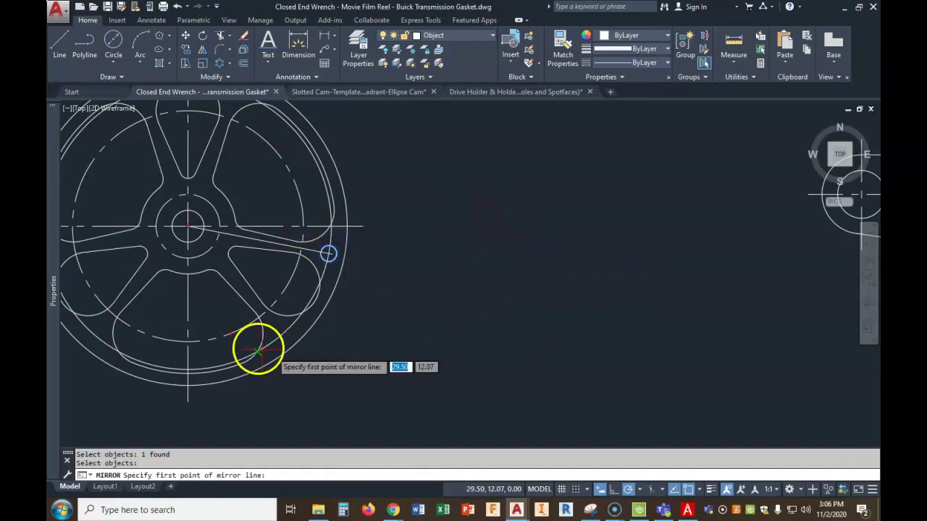
click(187, 229)
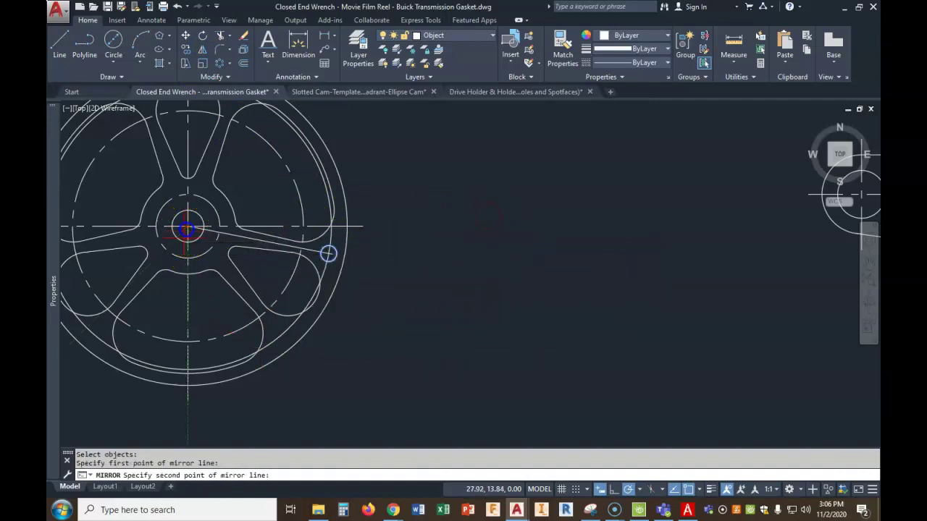
click(317, 299)
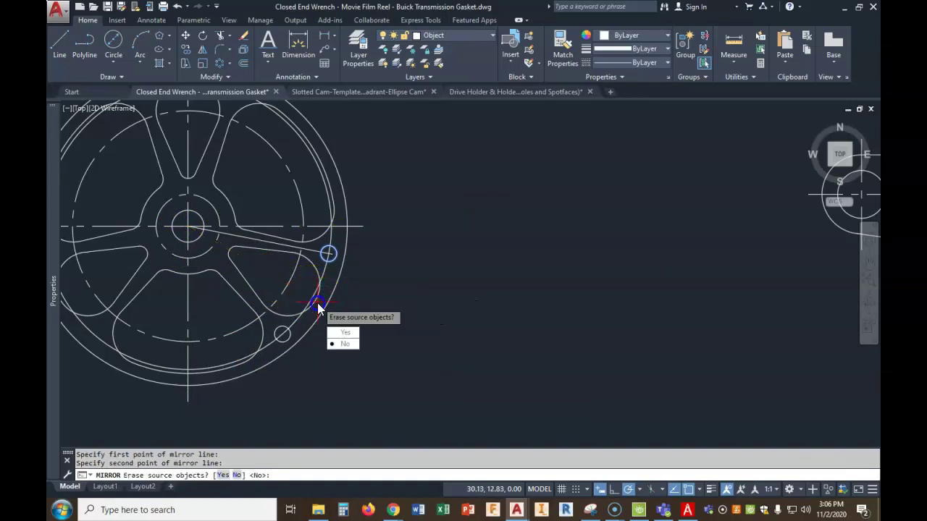
key(Return)
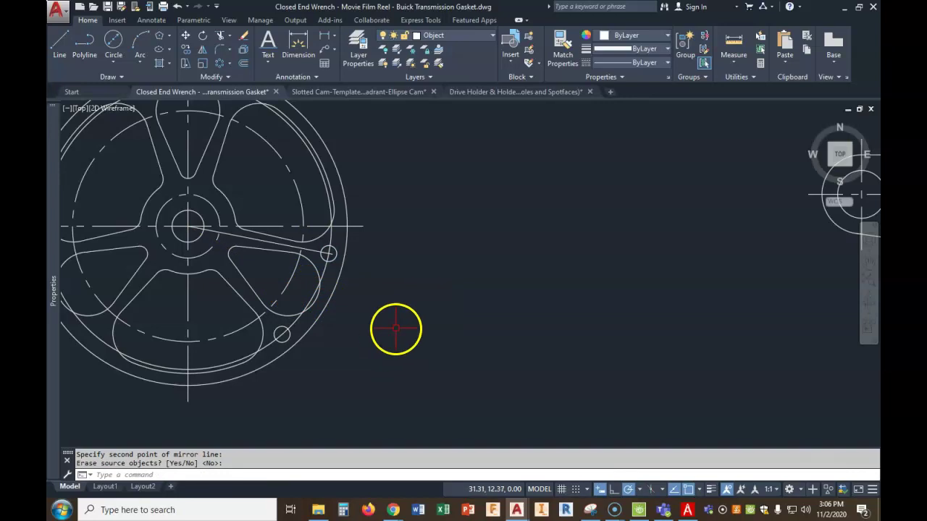
- Erase the rotated construction line and the 4.5 diameter circle used to locate the rim holes
click(229, 235)
key(Delete)
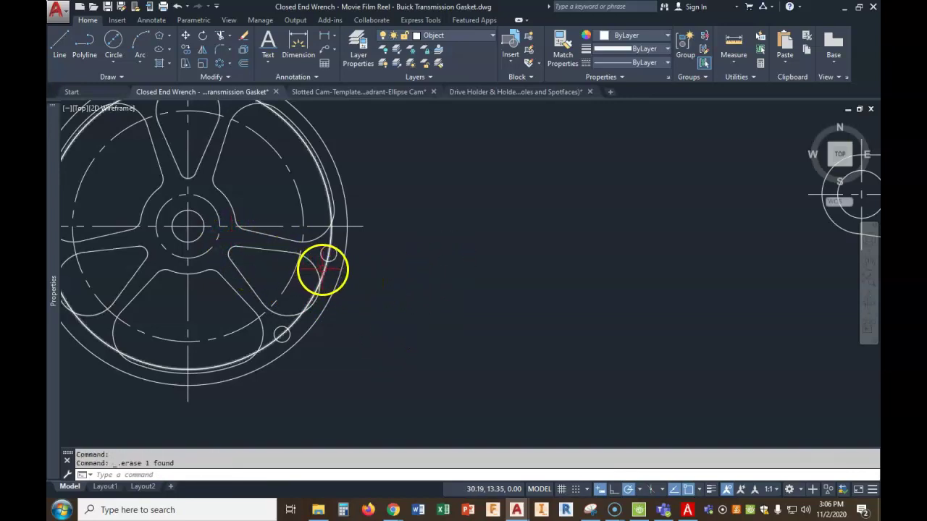
scroll(410, 302, down, 2)
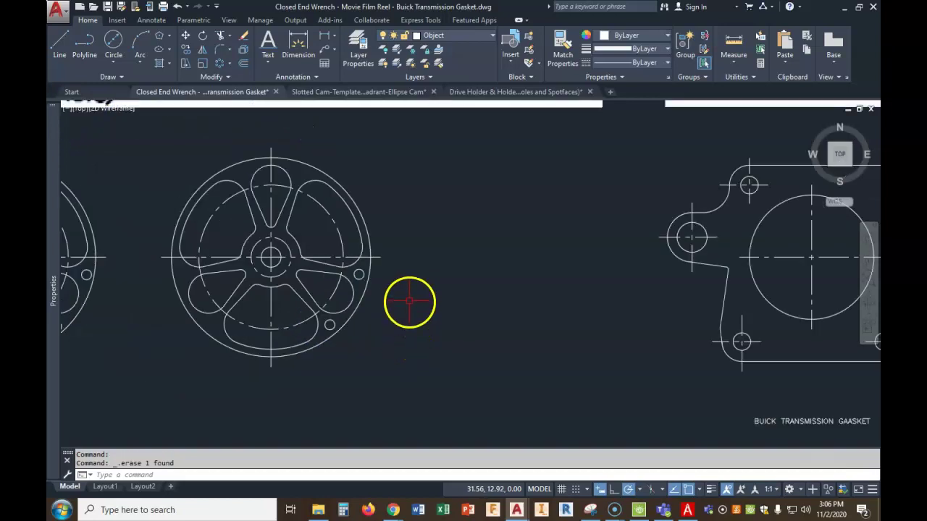
- Polar-array the pair of .25 diameter rim holes about the reel's centre with 3 items over 360 degrees
scroll(410, 297, down, 2)
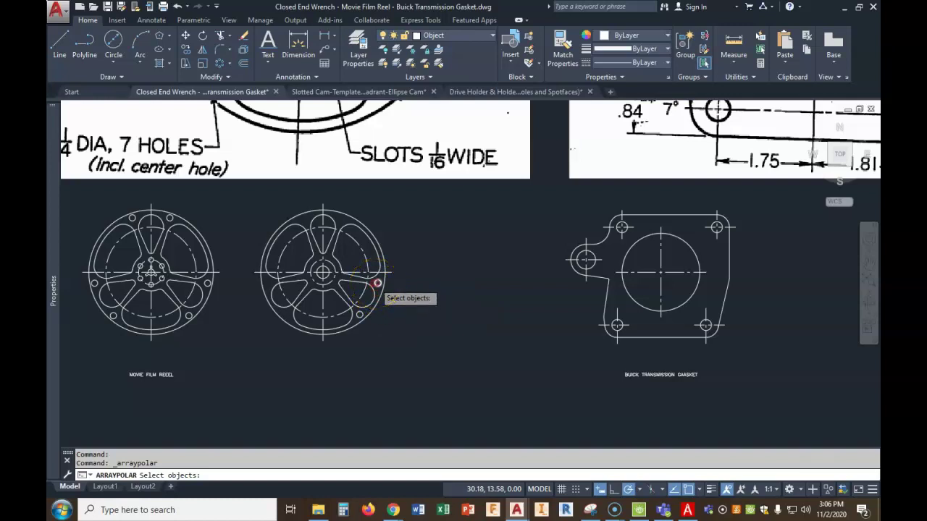
click(378, 283)
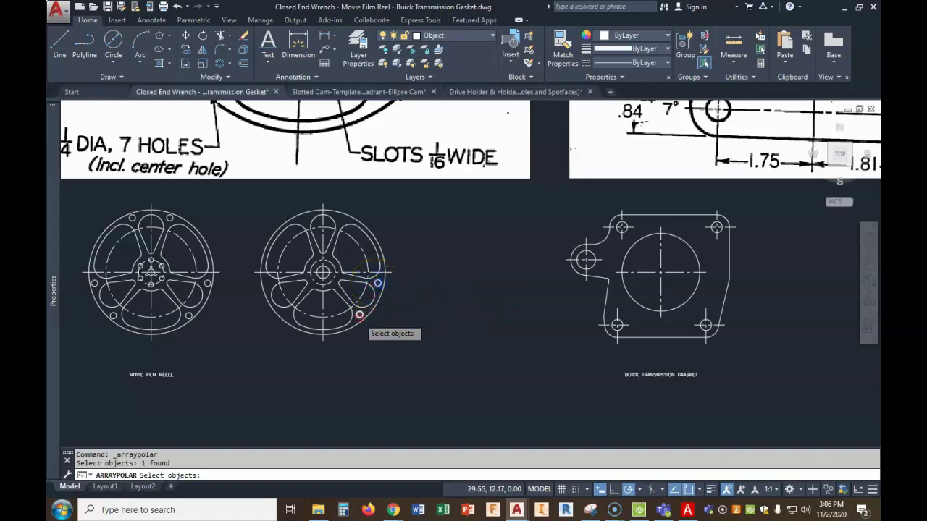
key(Return)
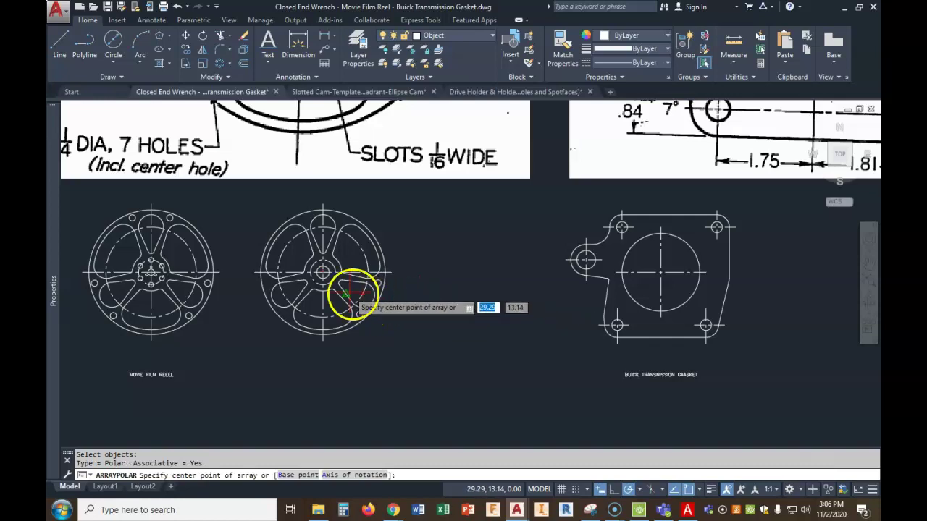
click(323, 272)
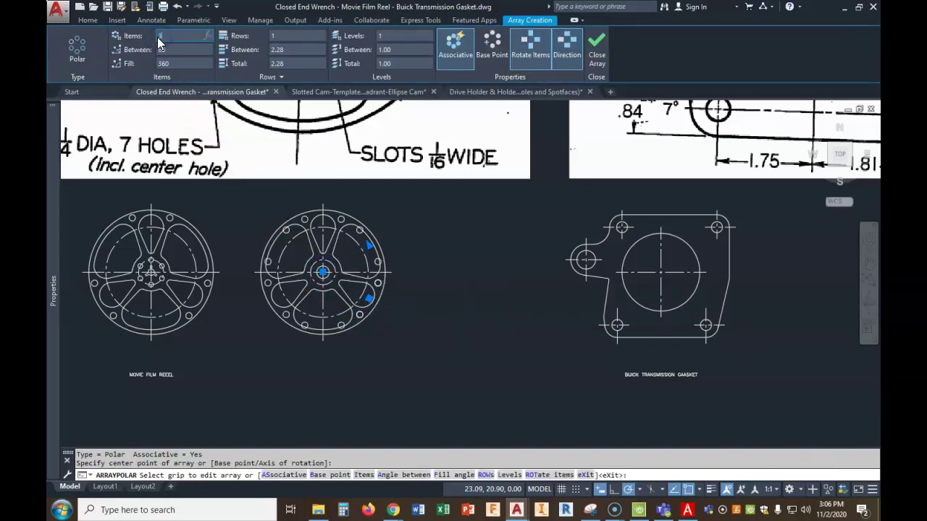
key(Return)
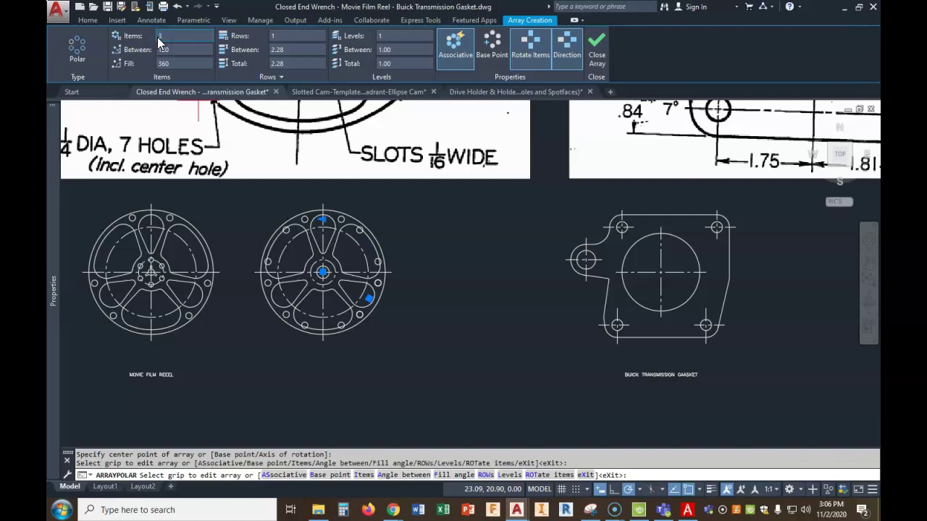
key(Return)
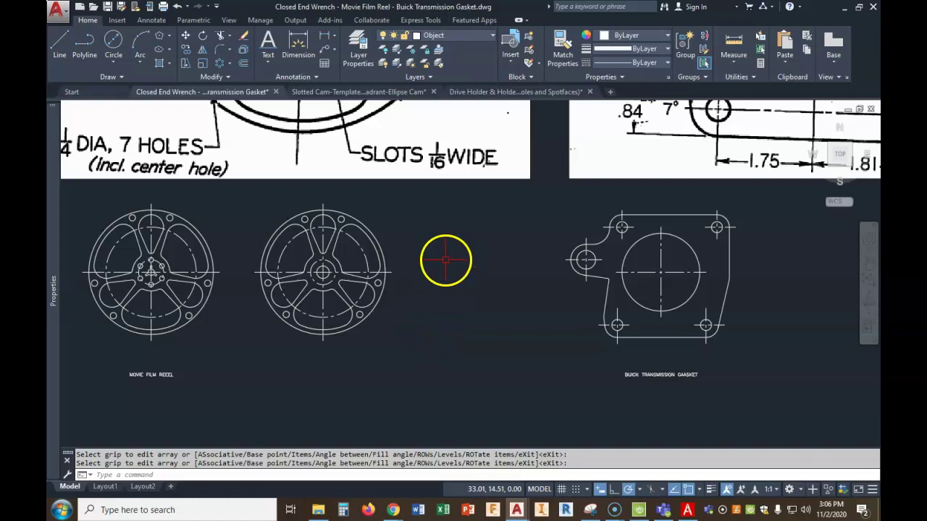
- Draw a 3/16 diameter circle centred on the upper quadrant of the reel's 1 diameter centreline circle
scroll(414, 282, down, 2)
middle_drag(432, 266, 433, 360)
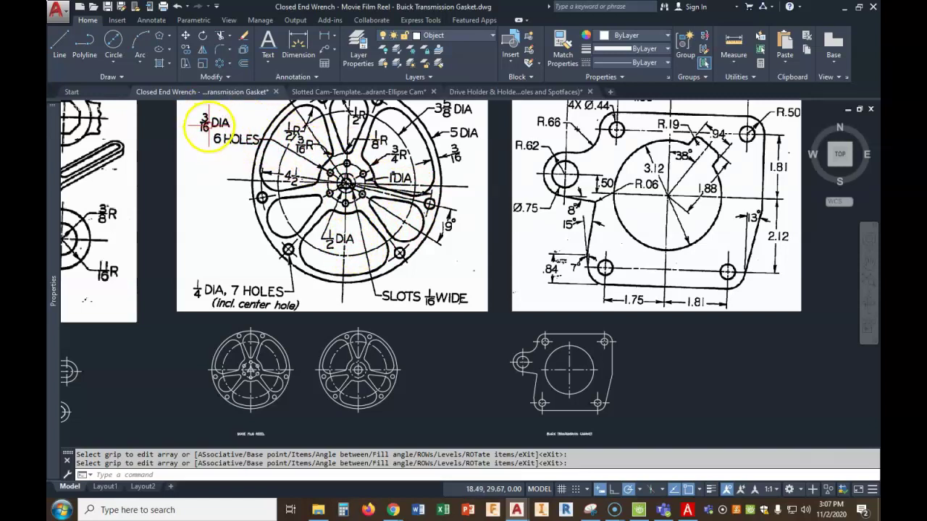
click(112, 41)
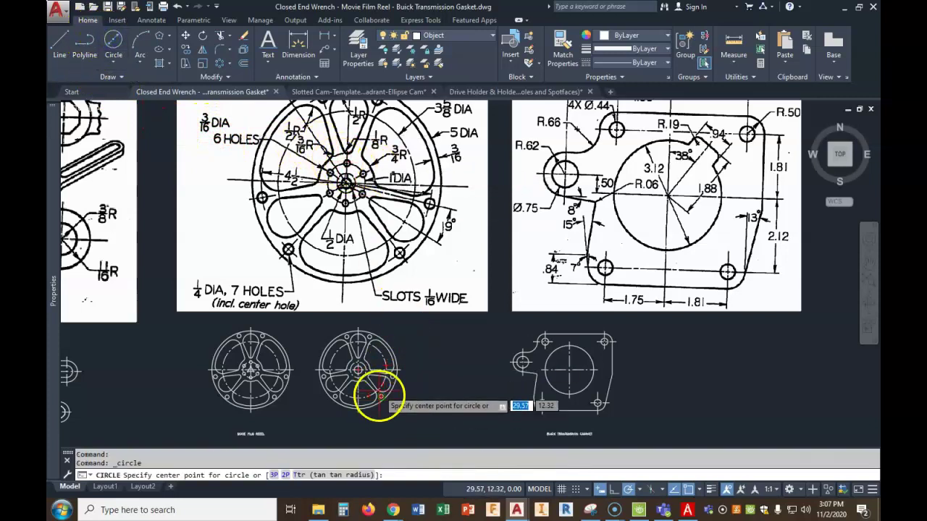
scroll(379, 395, up, 5)
scroll(362, 358, down, 1)
click(285, 314)
text(d)
key(Return)
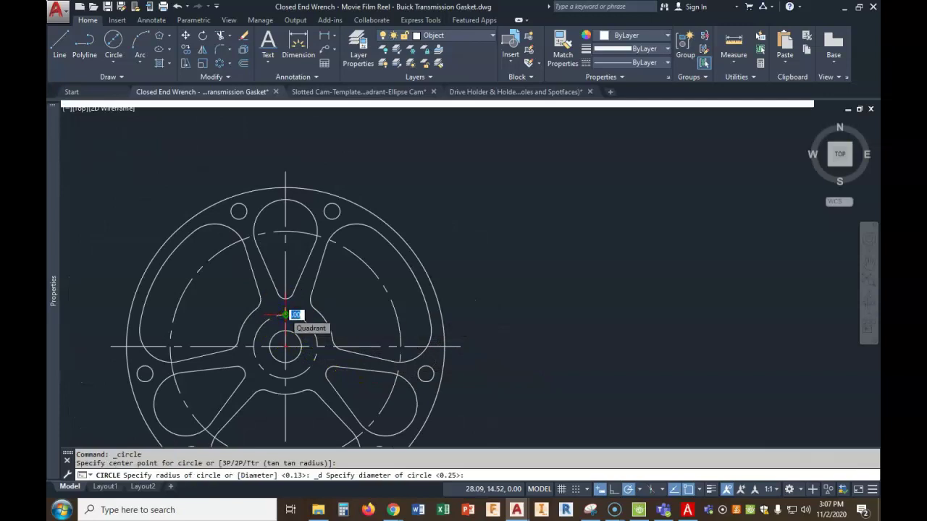
text(3/16)
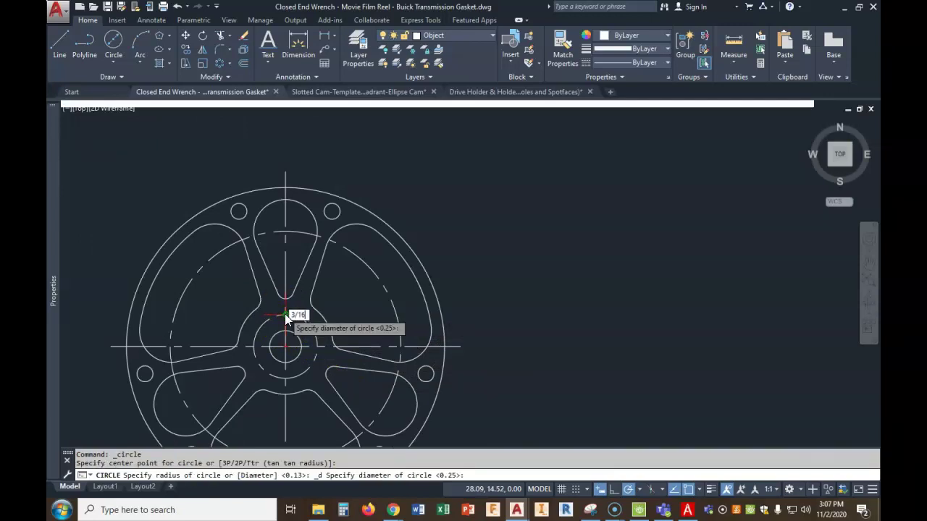
key(Return)
- Polar-array the 3/16 diameter hole about the reel's centre with 6 items over 360 degrees
scroll(289, 315, down, 3)
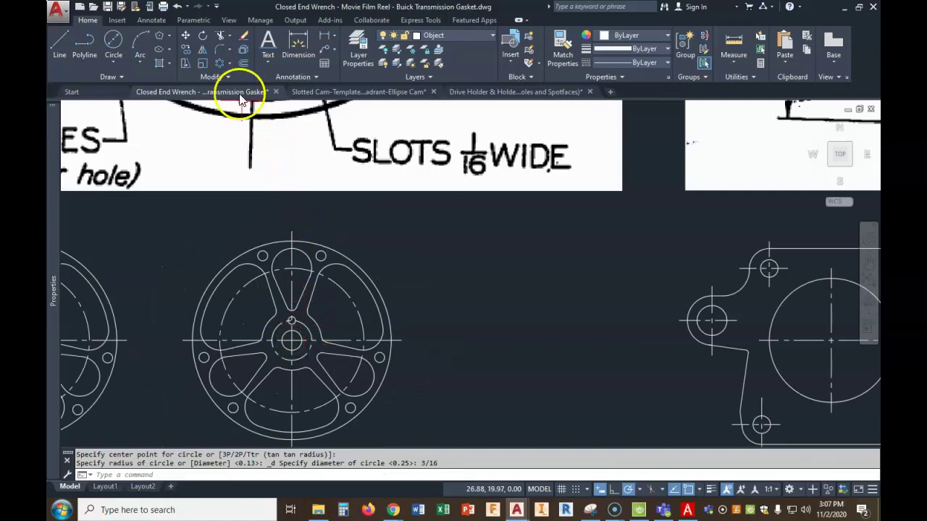
click(220, 63)
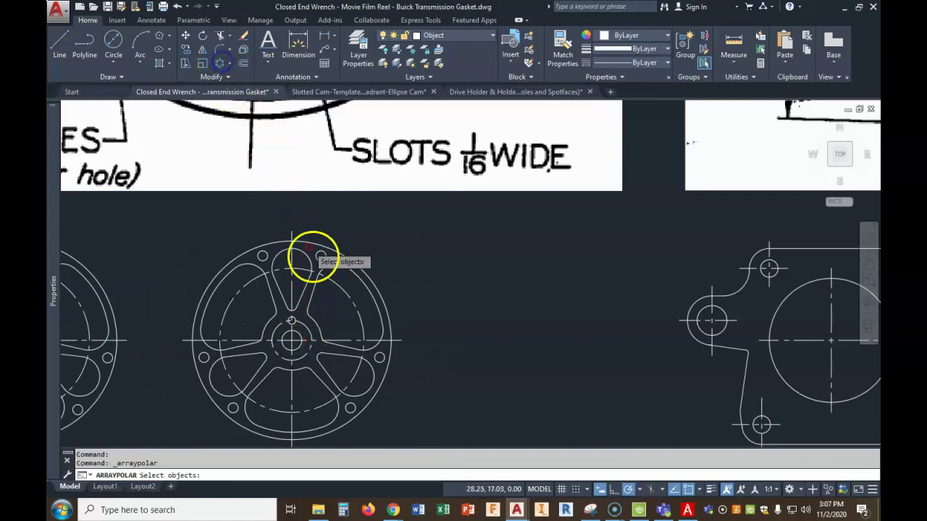
key(Return)
click(291, 340)
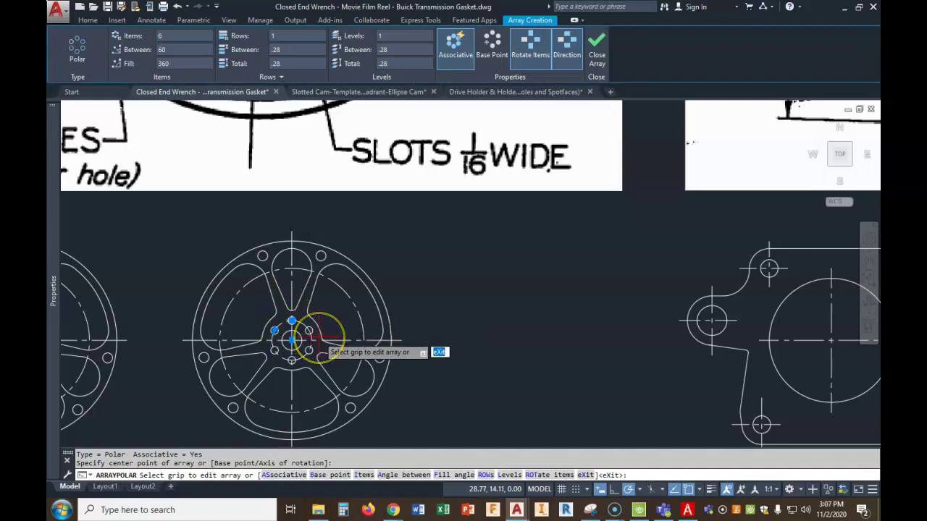
key(Return)
- Examine the hole and slot-width notes on the film reel print and compare them with the drawn hub
scroll(475, 269, down, 5)
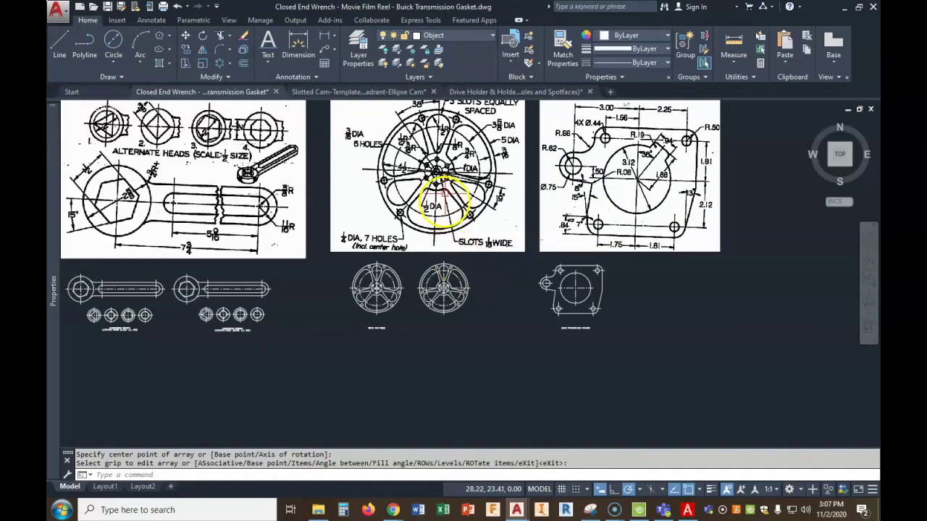
scroll(484, 292, up, 4)
middle_drag(483, 282, 478, 351)
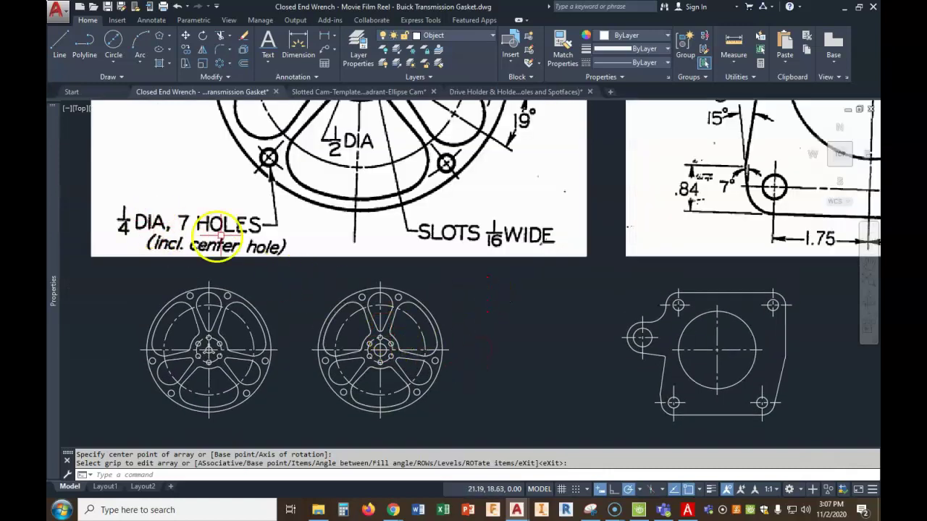
scroll(232, 242, down, 4)
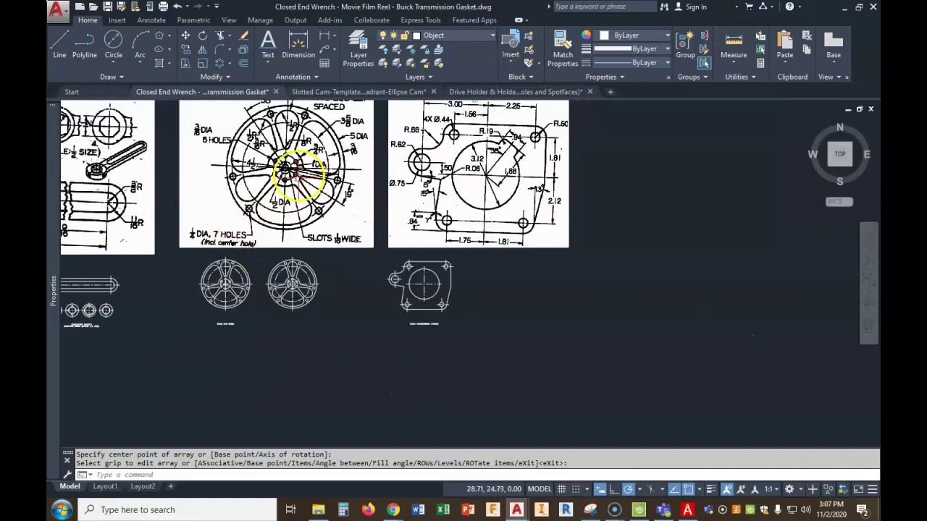
scroll(269, 168, up, 4)
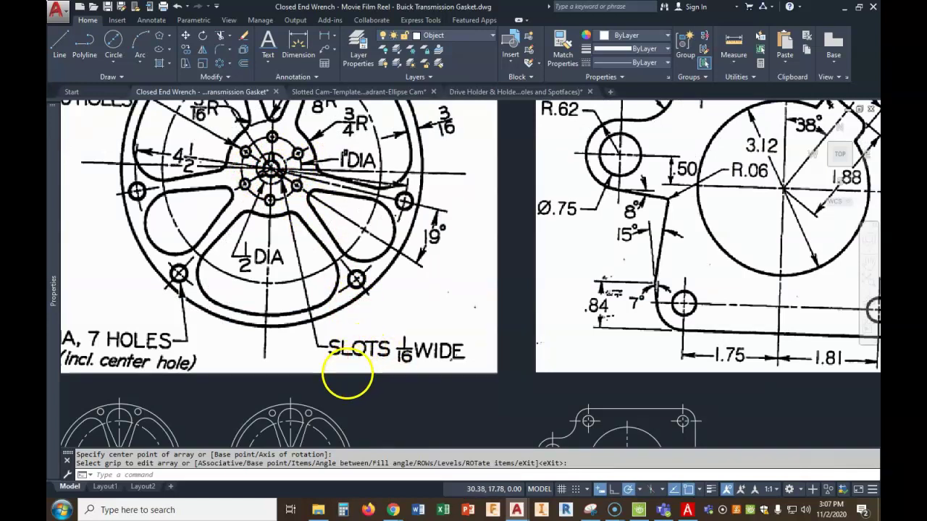
scroll(345, 376, down, 3)
scroll(350, 328, up, 5)
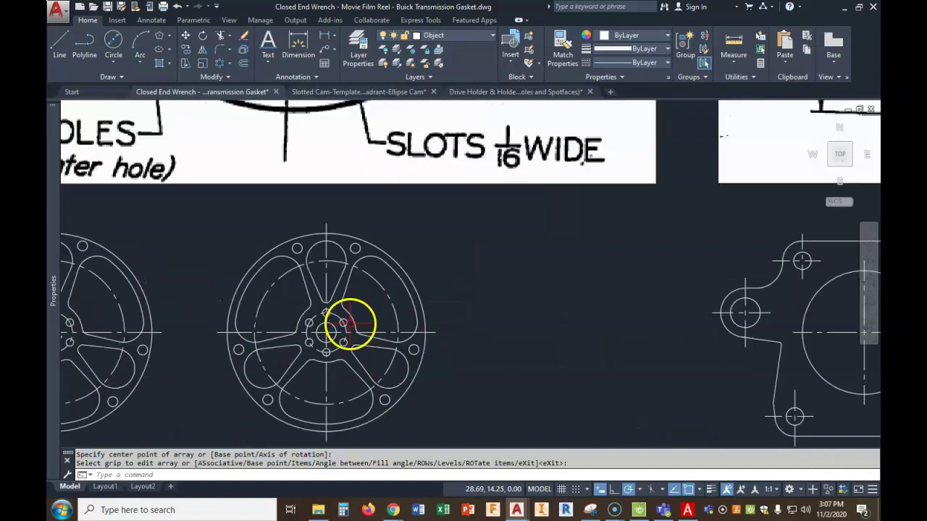
scroll(344, 323, down, 3)
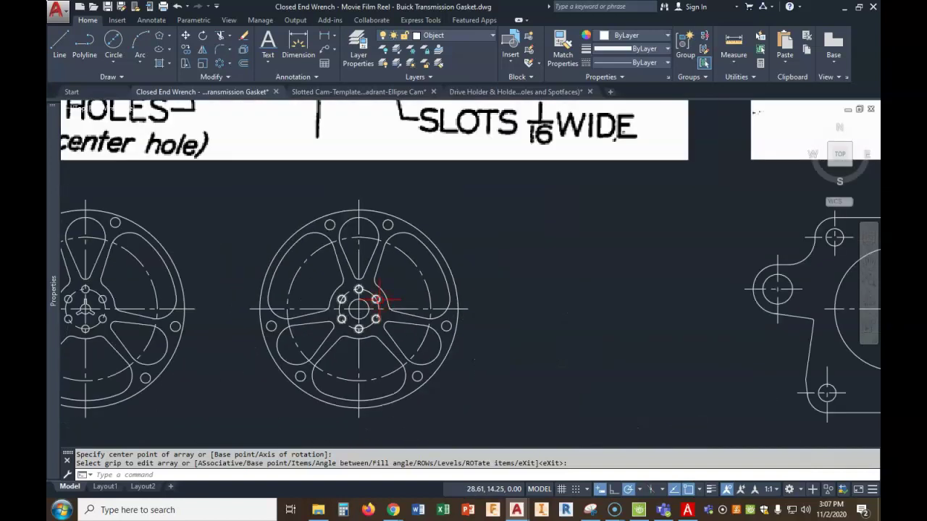
scroll(243, 227, down, 2)
scroll(243, 223, down, 2)
scroll(244, 221, up, 5)
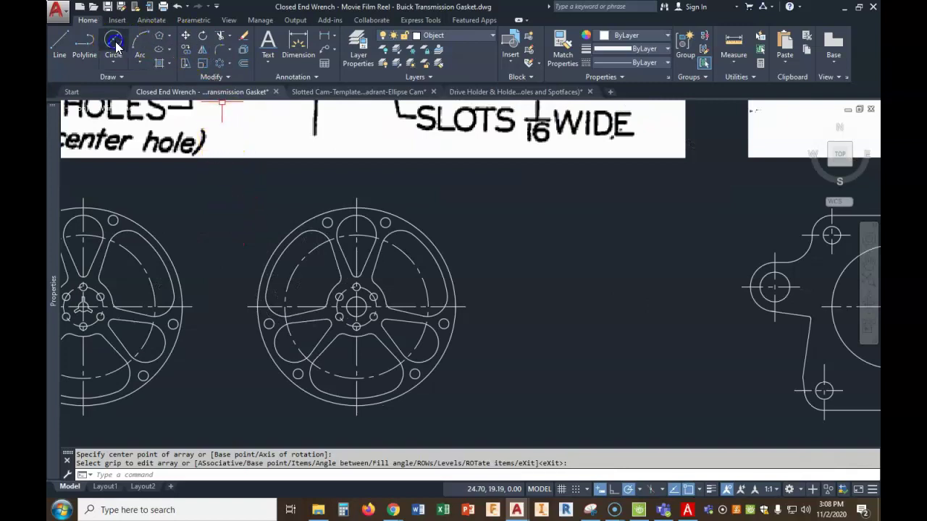
- Draw a .25 diameter circle at the reel's centre for the centre hole
click(114, 42)
scroll(346, 333, up, 5)
click(377, 240)
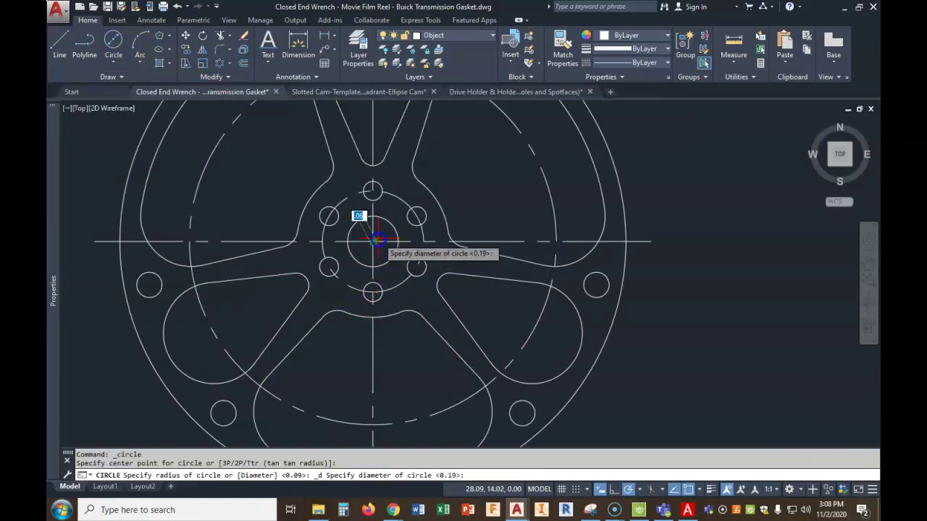
key(Return)
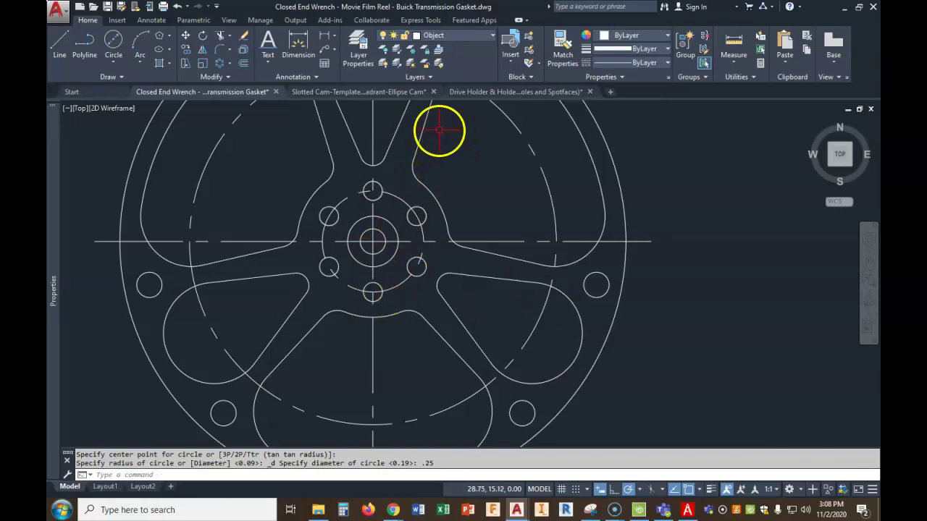
- Examine the hub details on the film reel print, including the 1/2 diameter circle and the narrow slots at the centre
scroll(381, 222, up, 2)
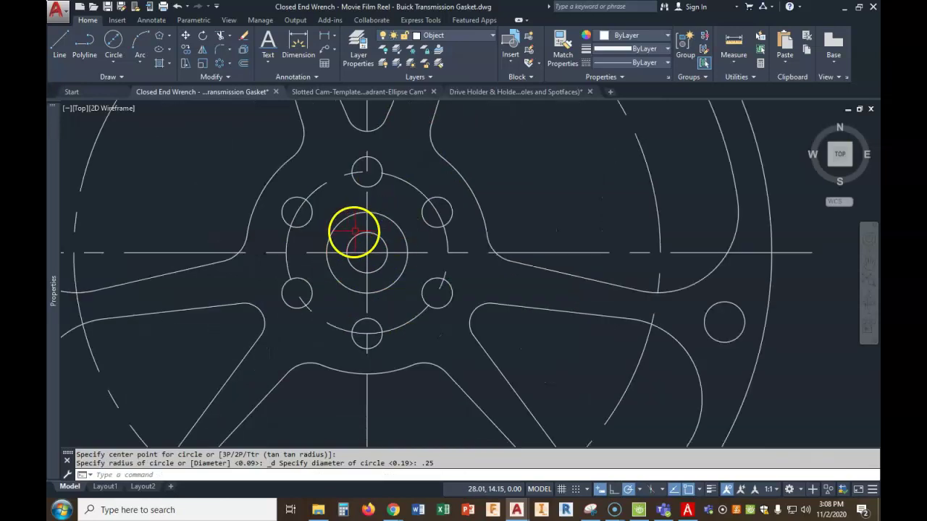
scroll(374, 224, down, 10)
mouse_move(407, 196)
middle_down()
mouse_move(409, 279)
mouse_move(385, 369)
middle_up()
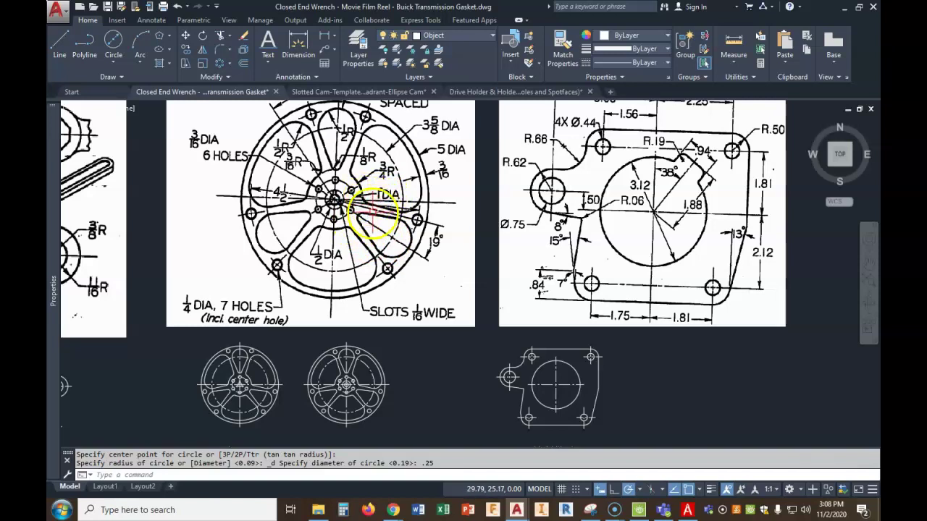
scroll(346, 196, up, 4)
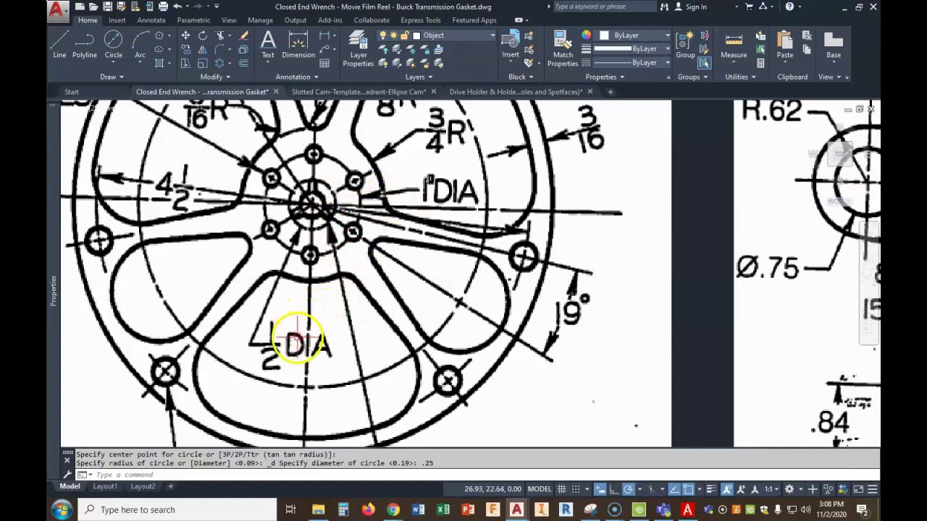
scroll(288, 346, down, 6)
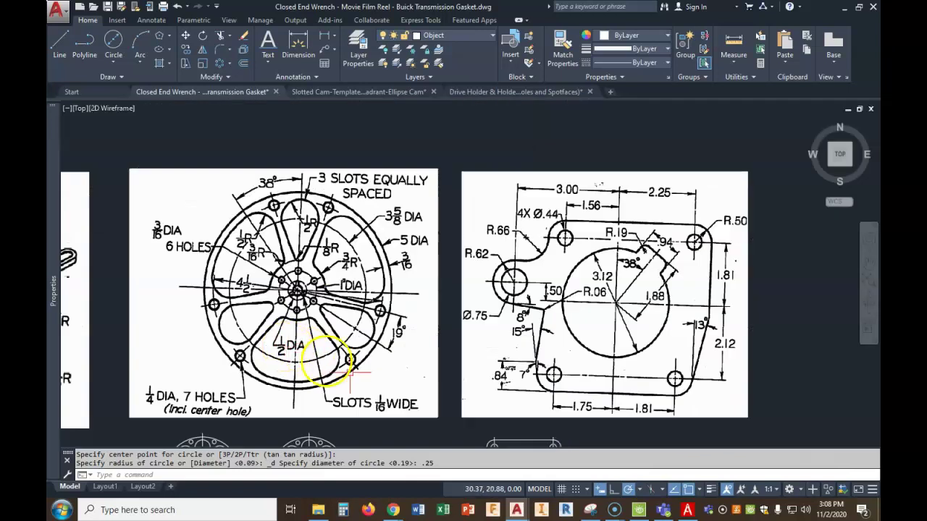
scroll(362, 328, up, 2)
scroll(361, 328, up, 9)
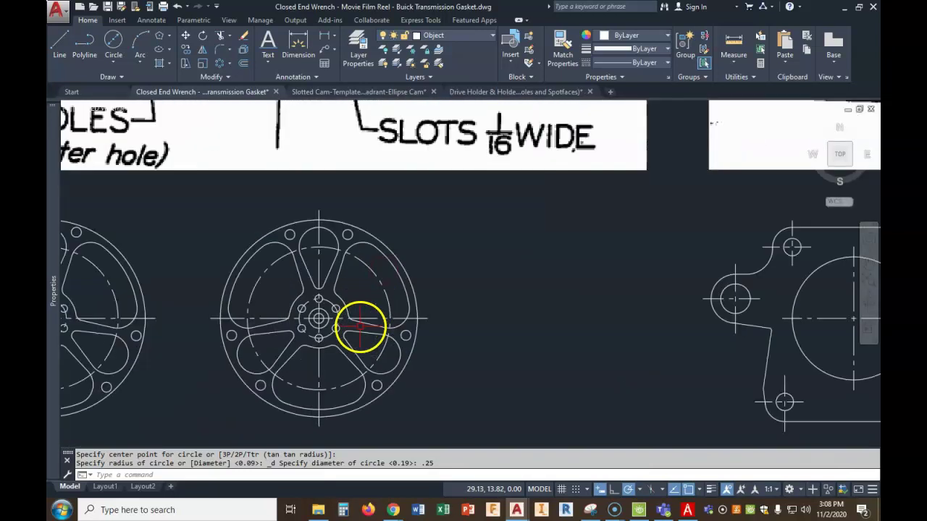
- Draw a vertical slot line from 1/32 left of the reel's centre up to the 1/2 diameter circle
scroll(277, 275, up, 3)
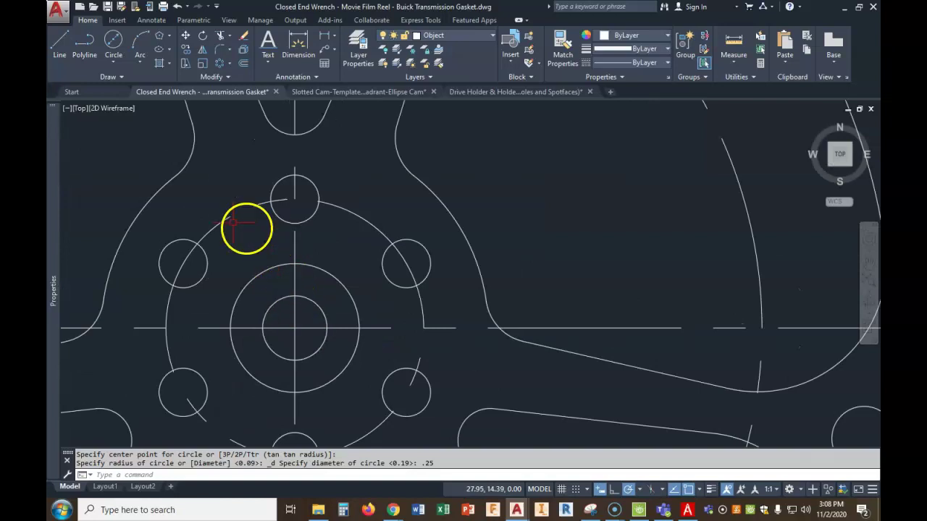
click(60, 45)
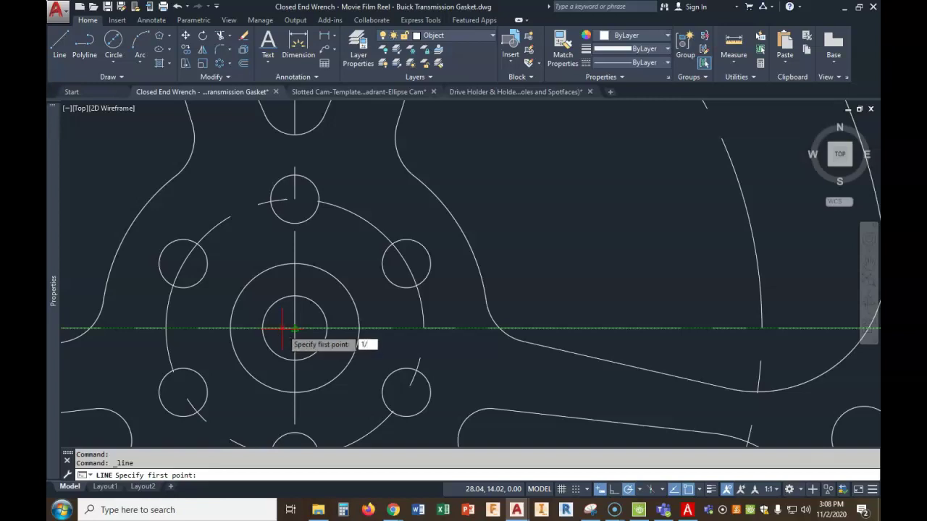
key(Return)
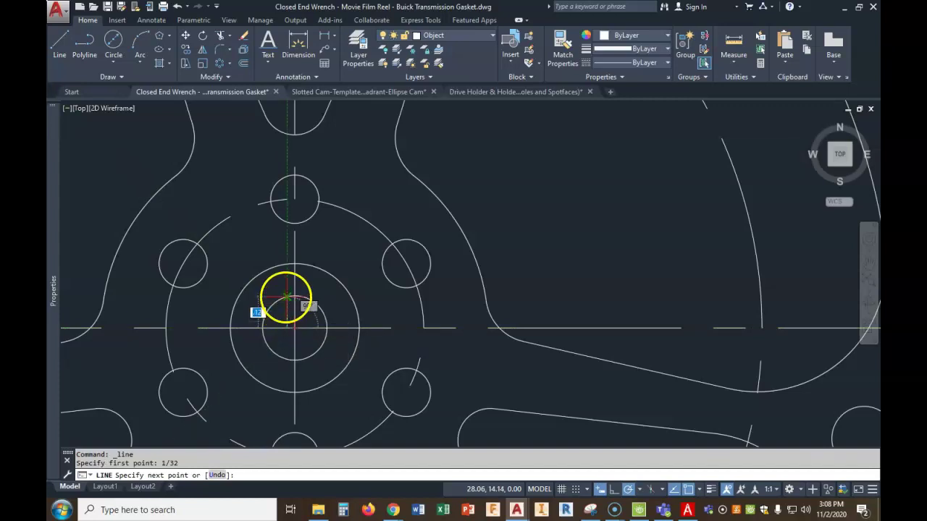
click(276, 336)
key(Return)
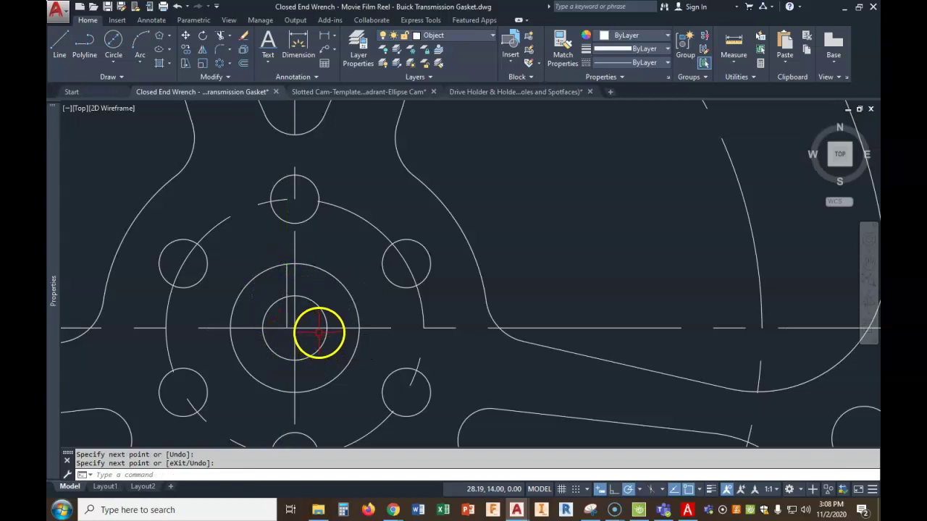
- Mirror the slot line across the reel's vertical centreline, keeping the source line
click(207, 56)
click(287, 279)
key(Return)
click(294, 327)
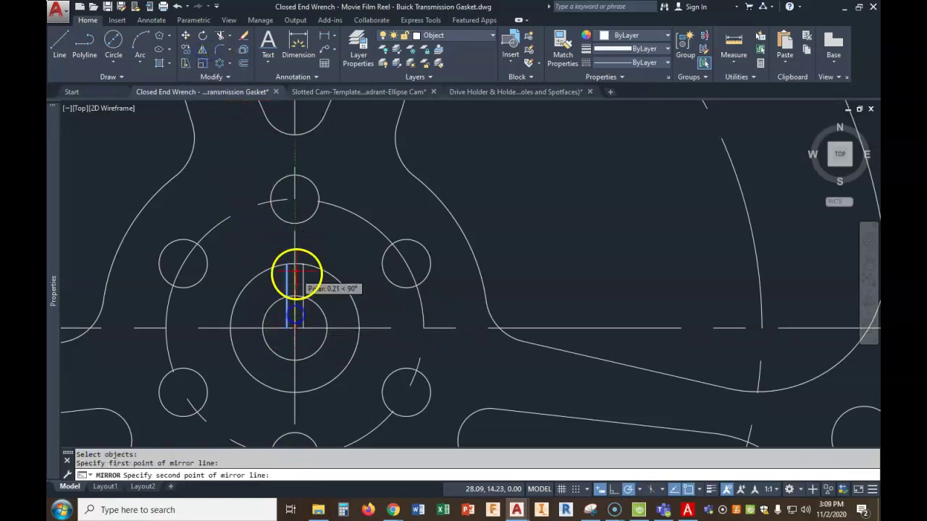
click(293, 248)
click(316, 289)
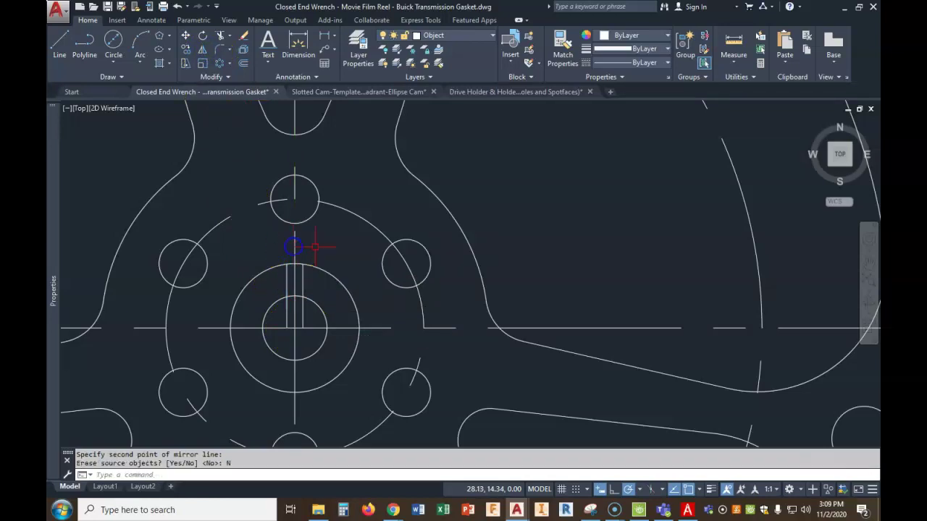
- Trim the 1/2 diameter circle and the slot lines down to one slot above the centre hole, and erase the leftover arc
click(220, 35)
right_click(236, 150)
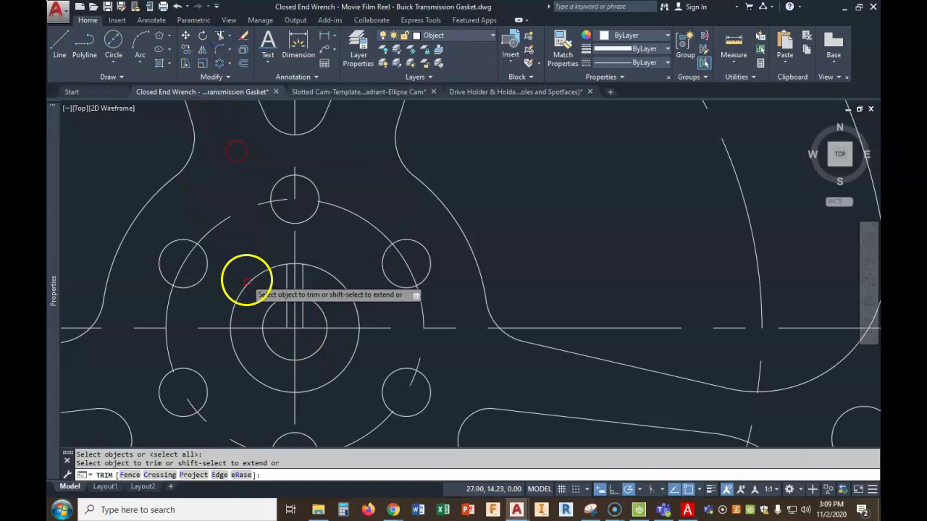
click(288, 317)
click(331, 275)
click(260, 275)
click(242, 363)
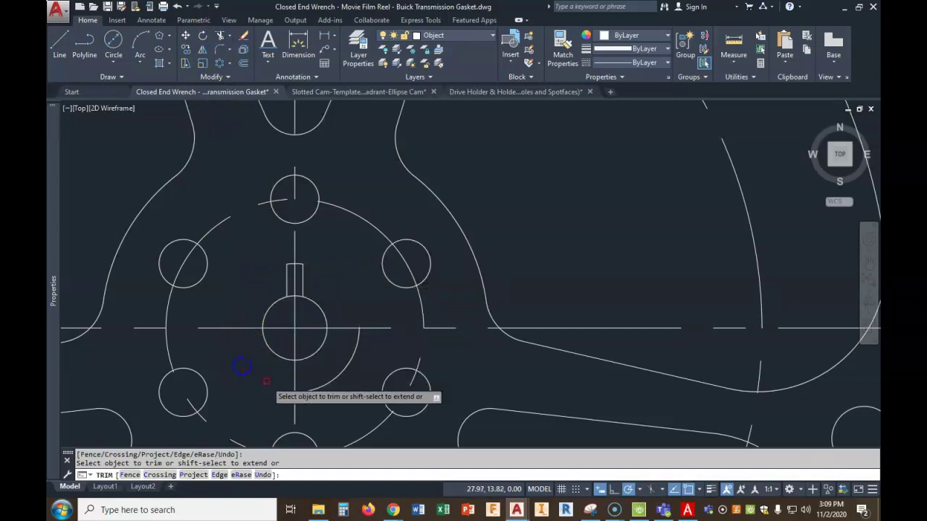
right_click(325, 365)
key(Delete)
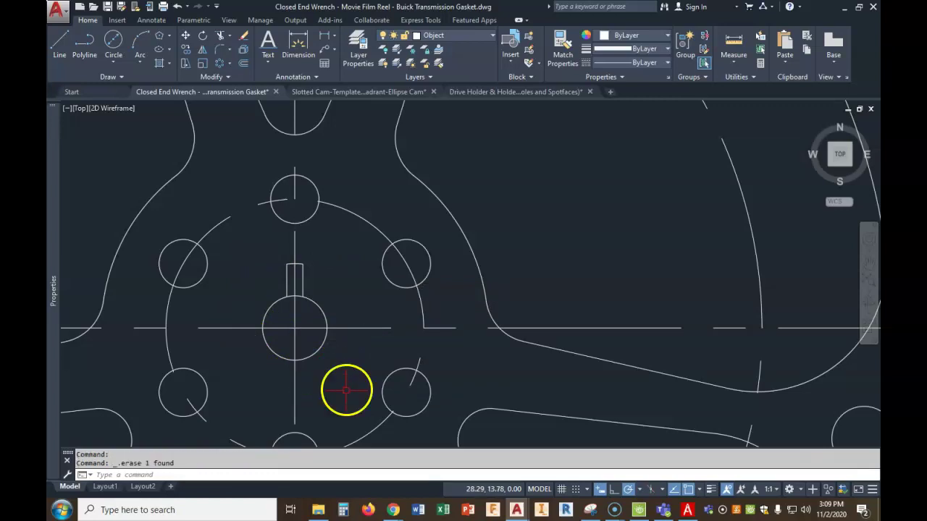
- Trim the centre hole's arc between the two slot lines to open the upper slot into the hole
scroll(317, 288, up, 2)
scroll(311, 291, up, 2)
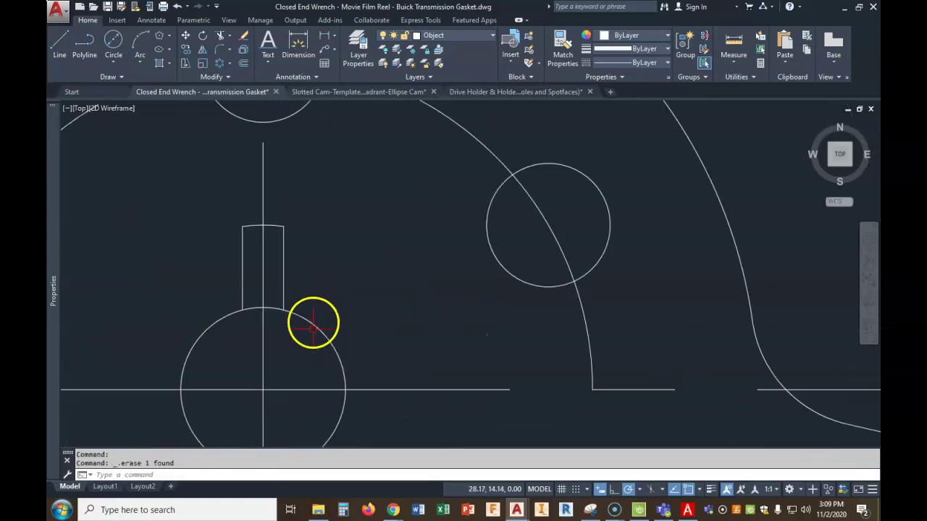
key(Delete)
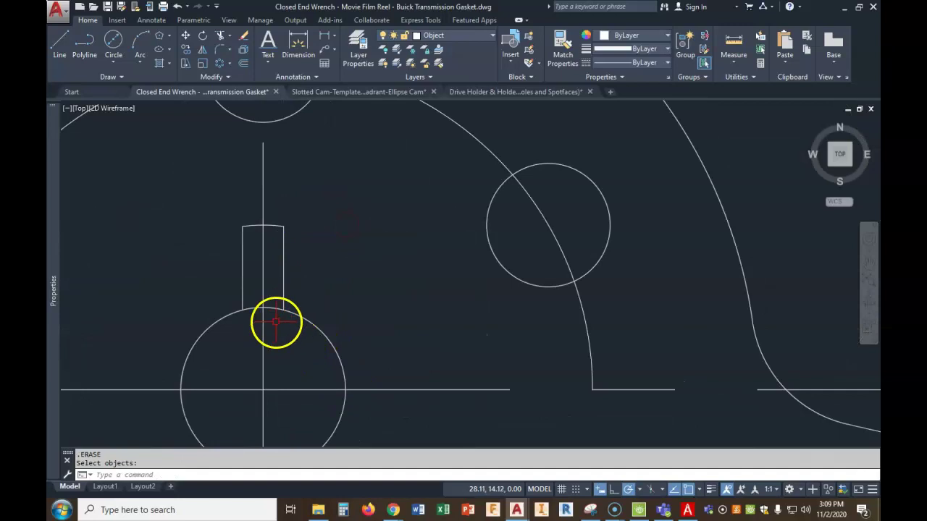
click(220, 35)
right_click(206, 214)
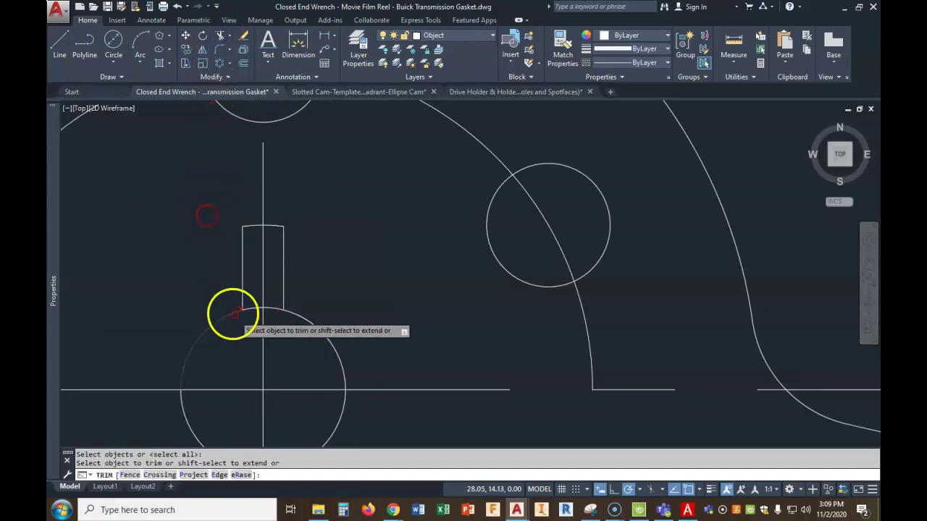
click(248, 311)
click(270, 310)
key(Return)
scroll(341, 306, down, 4)
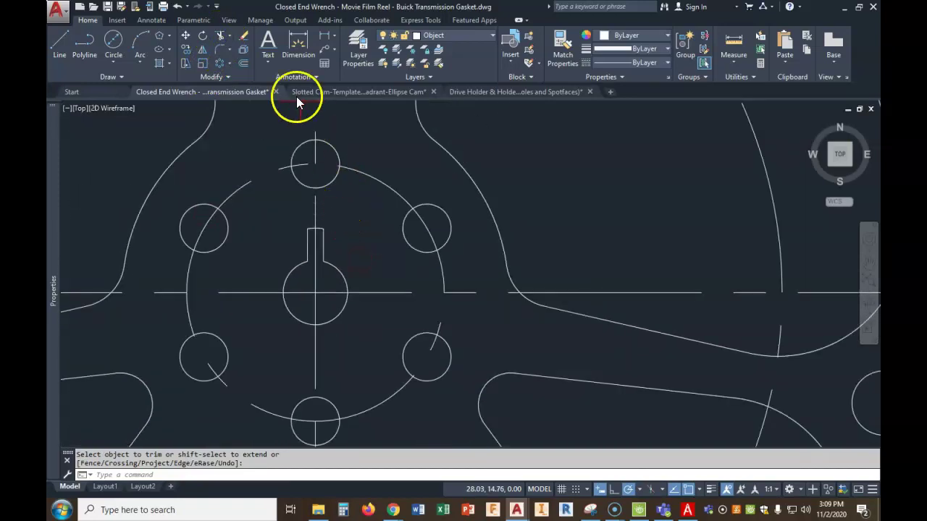
- Polar array the slot's outline around the reel's centre with 3 items over 360 degrees
click(217, 65)
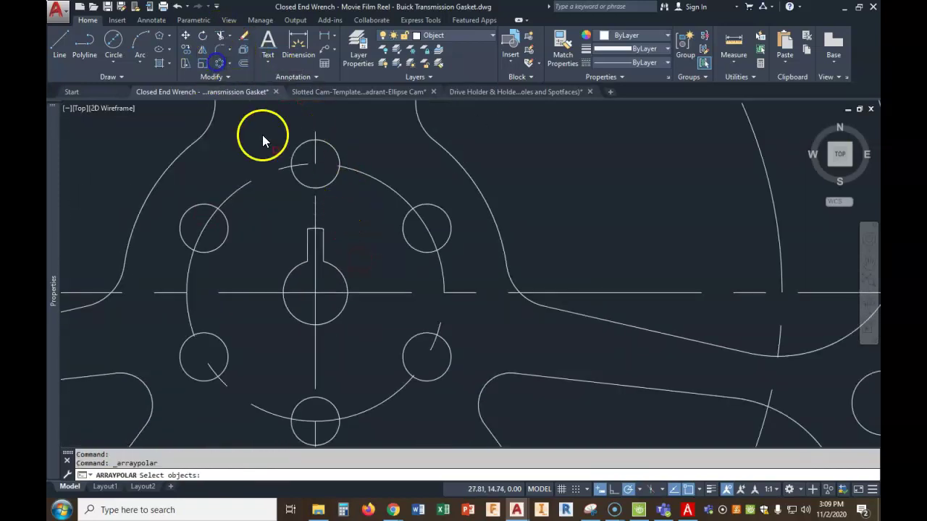
click(270, 279)
click(345, 204)
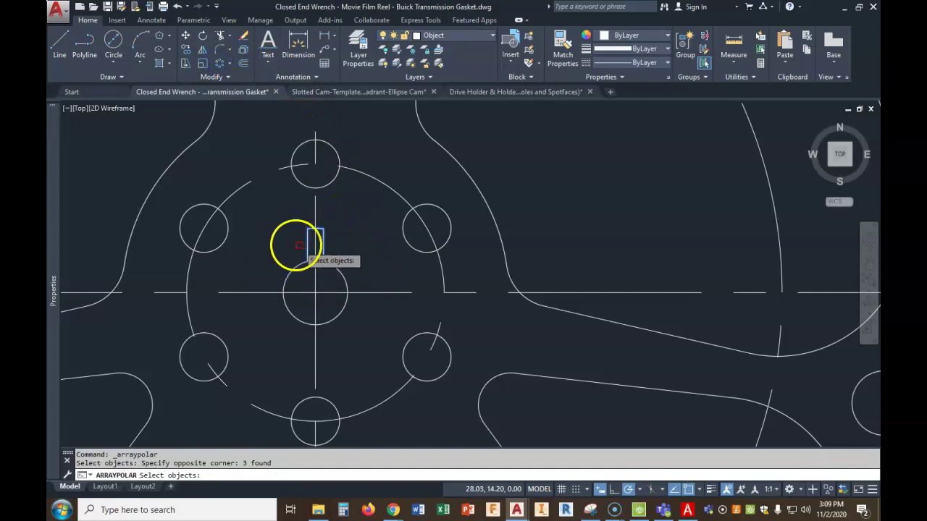
key(Return)
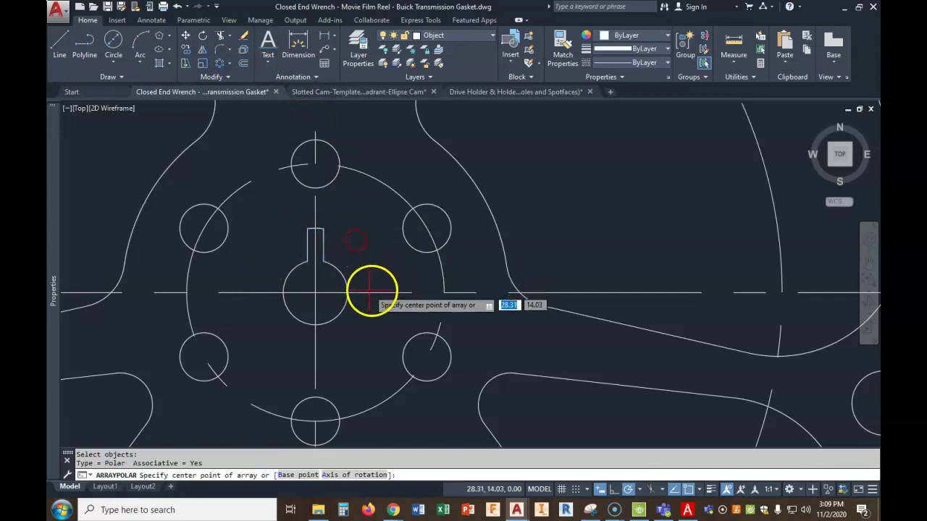
click(315, 293)
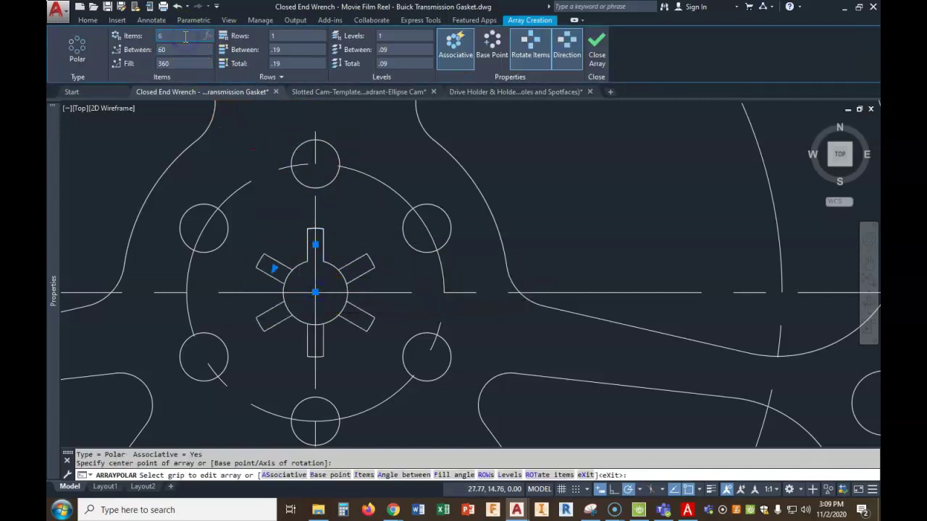
key(Return)
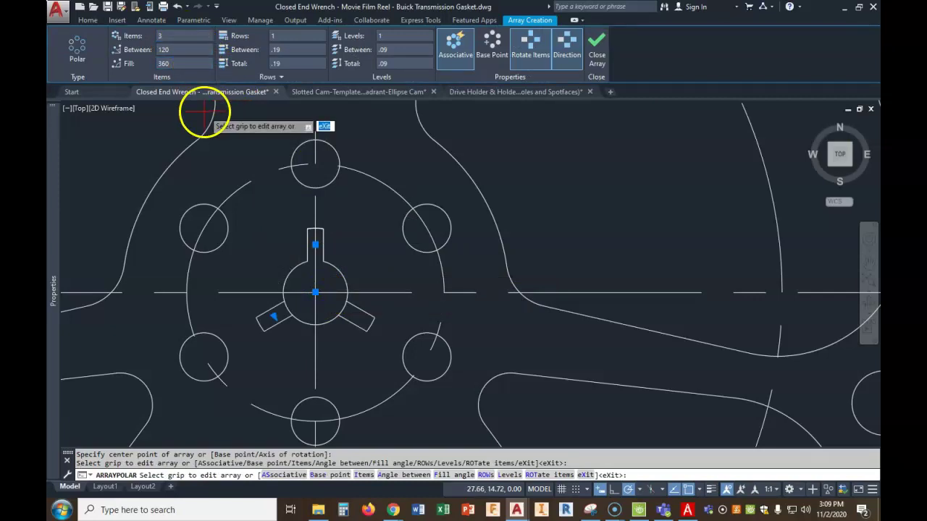
key(Return)
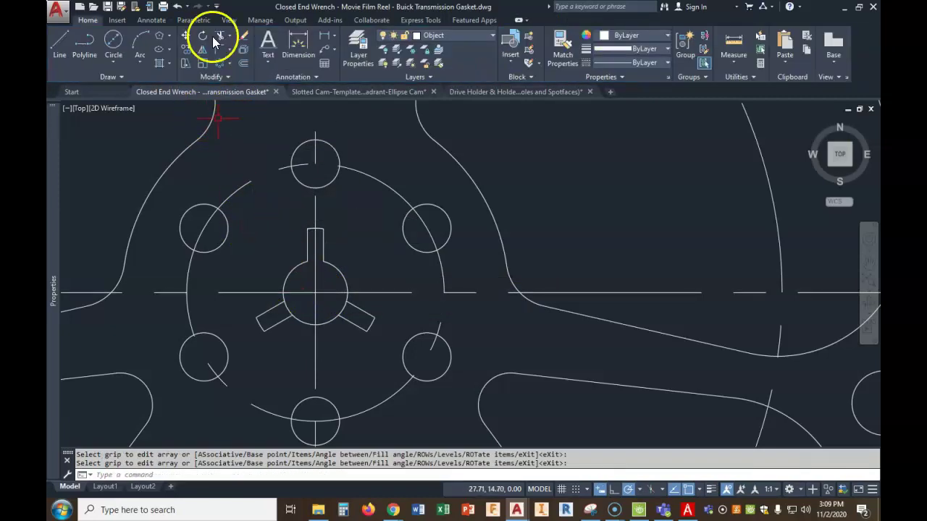
- Trim the centre hole's arcs at the two lower slots to open them into the hole
click(217, 38)
right_click(270, 209)
click(286, 310)
click(339, 311)
right_click(341, 310)
scroll(341, 308, down, 10)
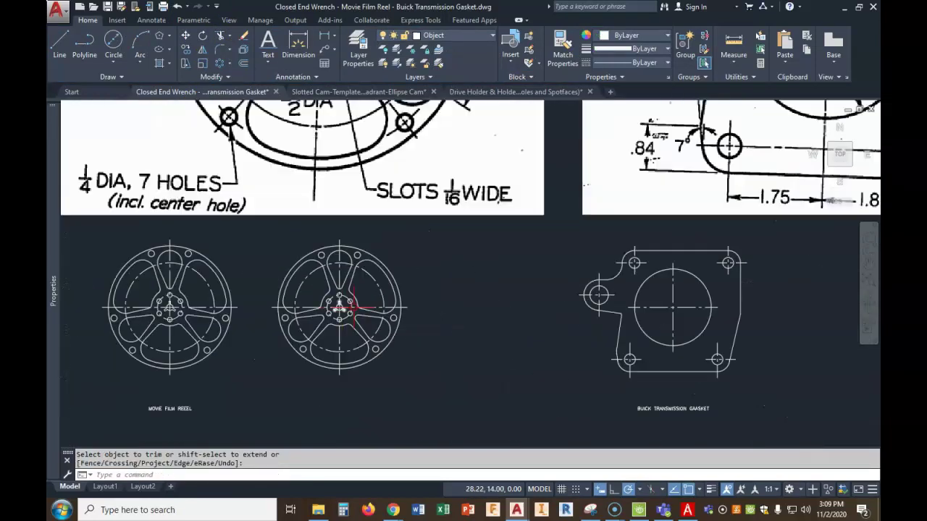
scroll(402, 298, up, 2)
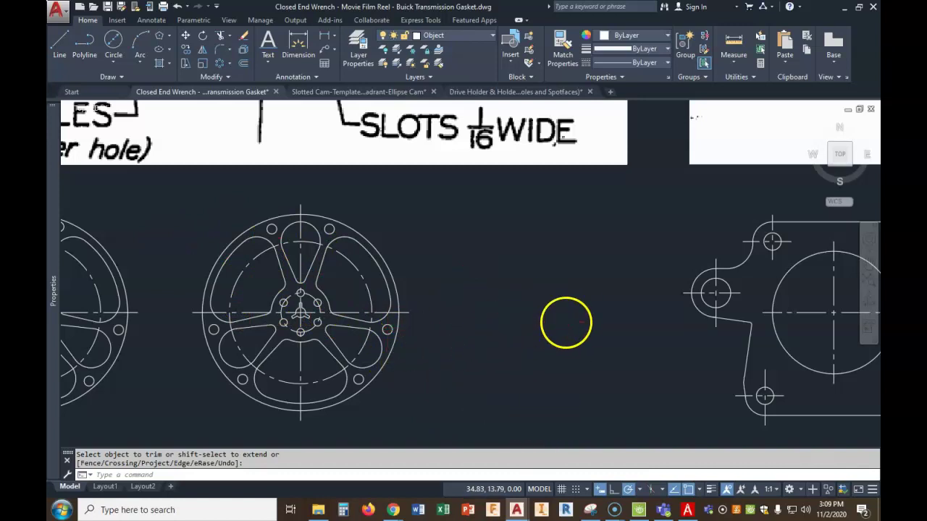
- Start a circle defined by diameter, centred in the empty space beside the finished Buick transmission gasket below its print
scroll(570, 323, down, 4)
middle_drag(702, 332, 558, 321)
middle_drag(616, 326, 523, 355)
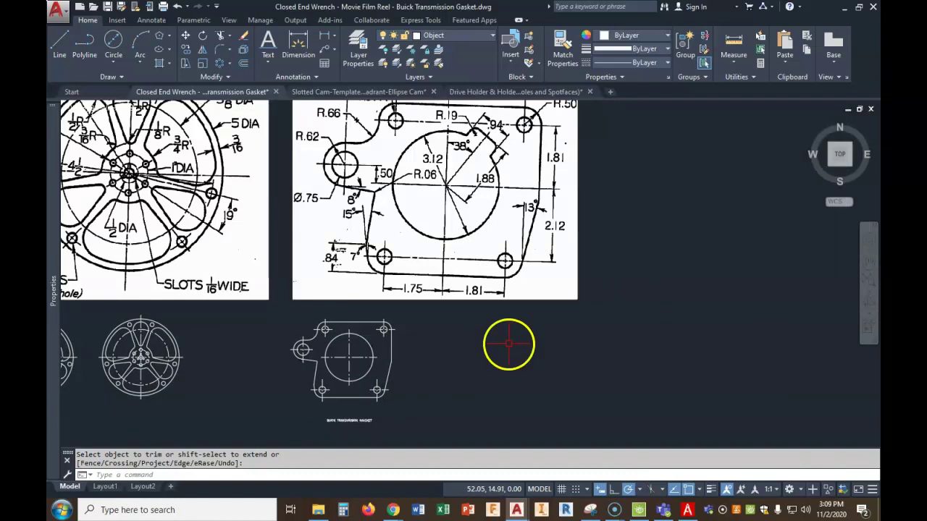
scroll(552, 275, down, 2)
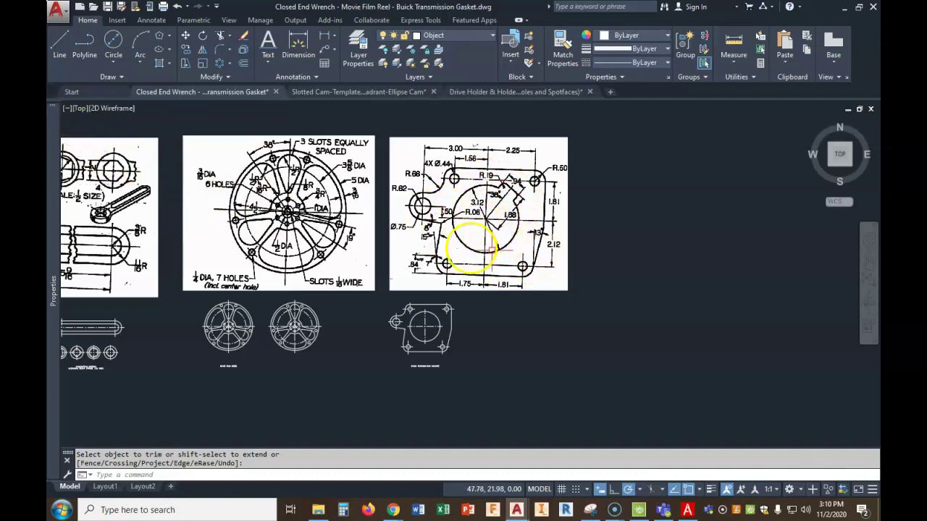
click(113, 40)
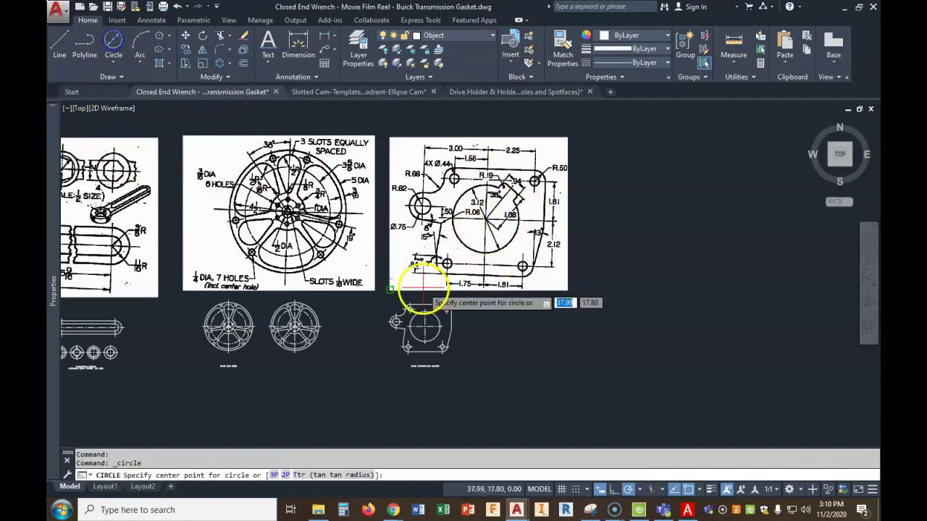
click(502, 325)
text(d)
key(Return)
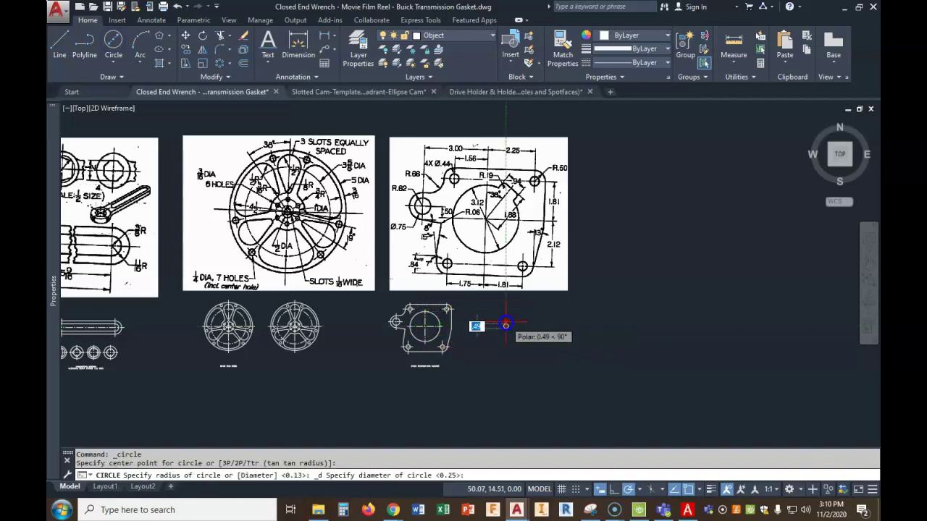
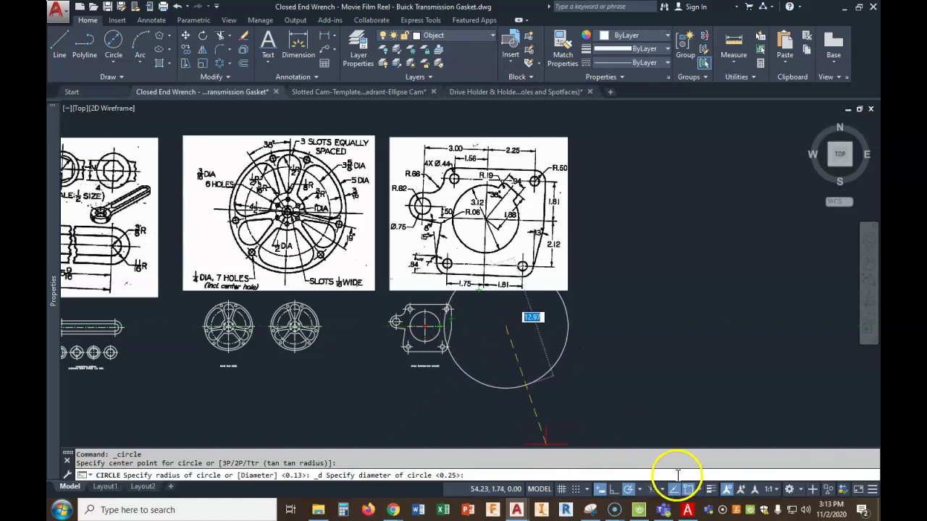
- Switch to PDF Architect and examine the fraction-to-decimal equivalents cheat sheet to match the print's two-place decimals with exact values
click(688, 508)
scroll(515, 282, down, 2)
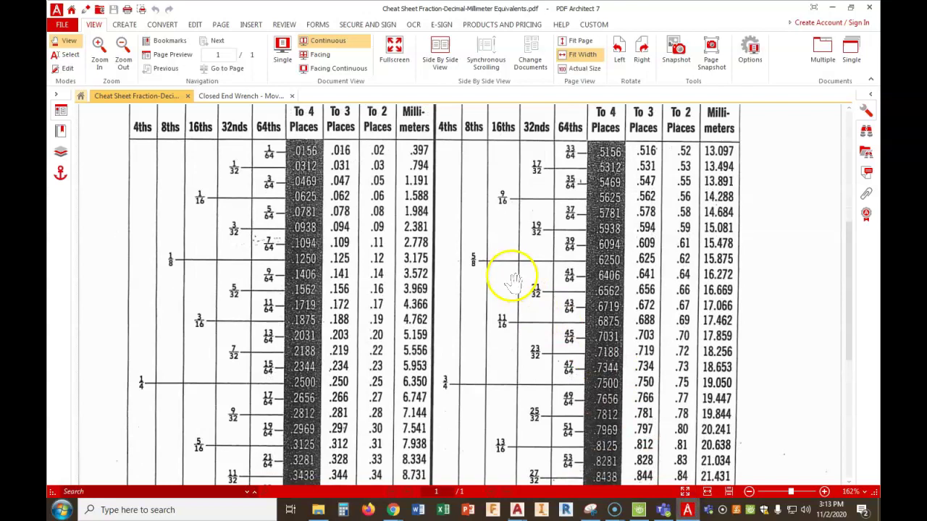
scroll(502, 284, up, 5)
scroll(500, 290, down, 1)
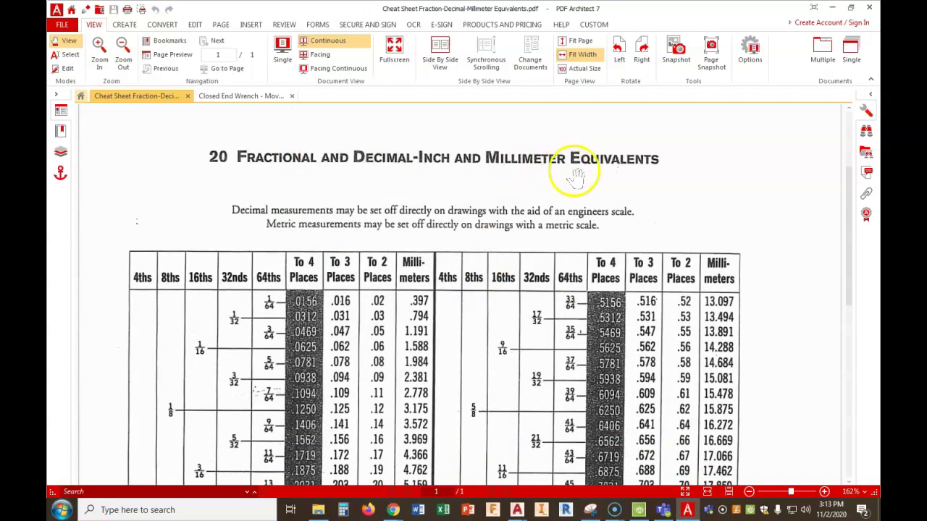
scroll(503, 289, down, 3)
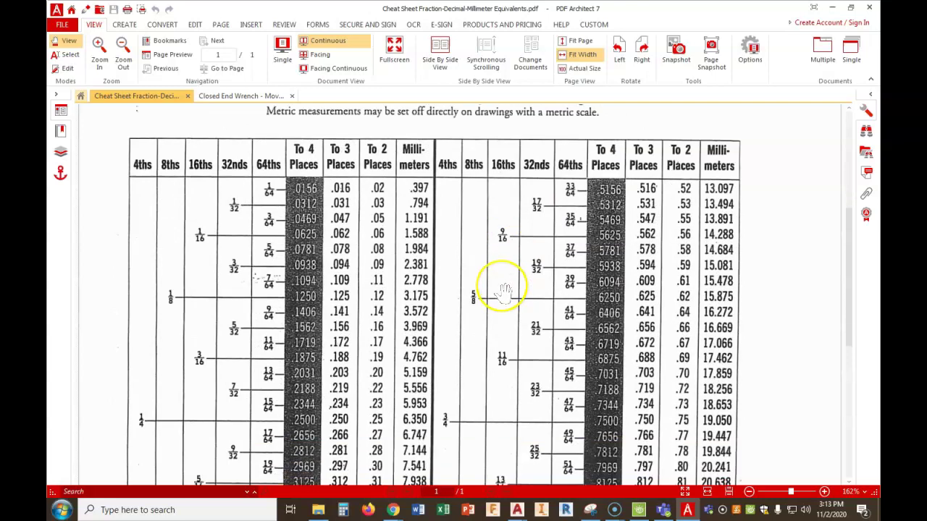
scroll(503, 290, down, 4)
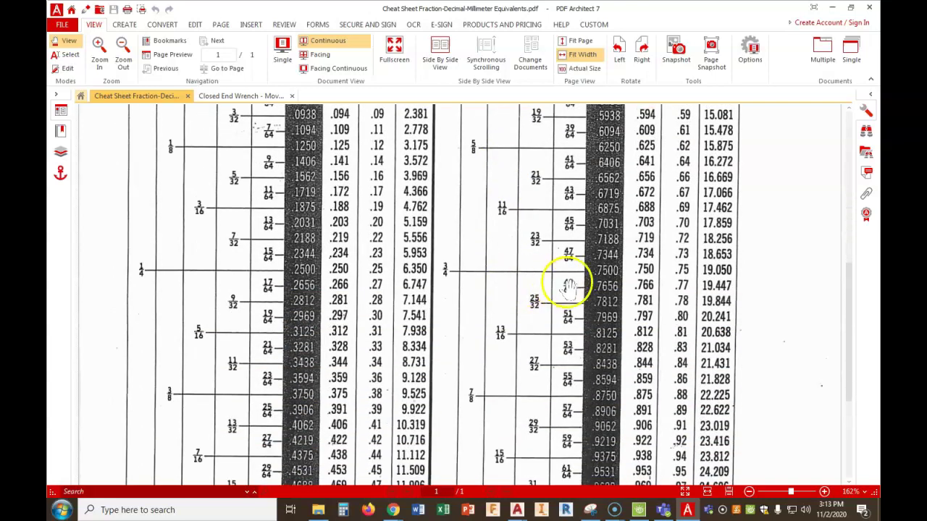
scroll(568, 286, up, 1)
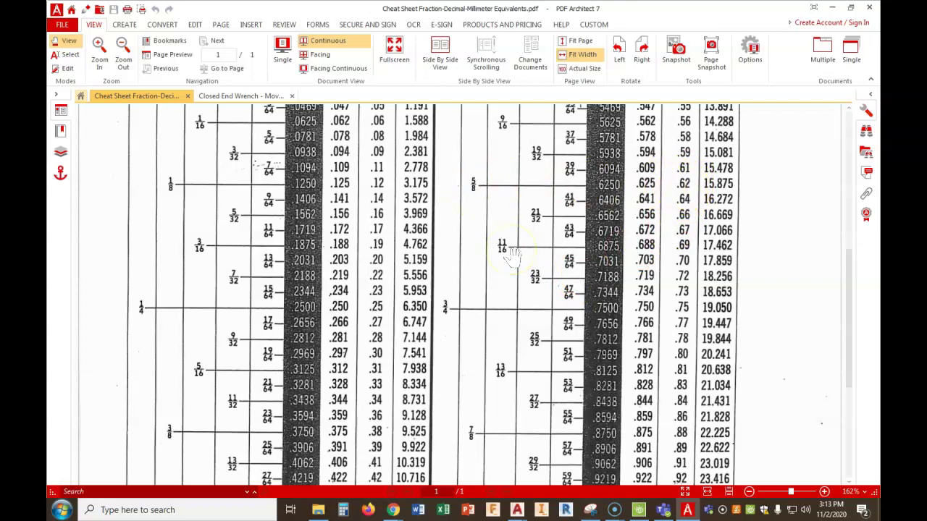
scroll(512, 255, down, 5)
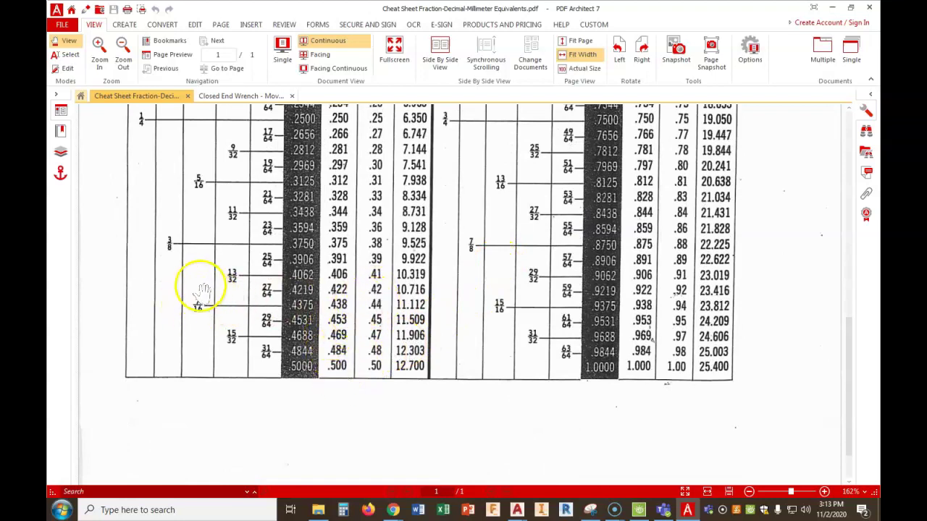
scroll(593, 328, up, 8)
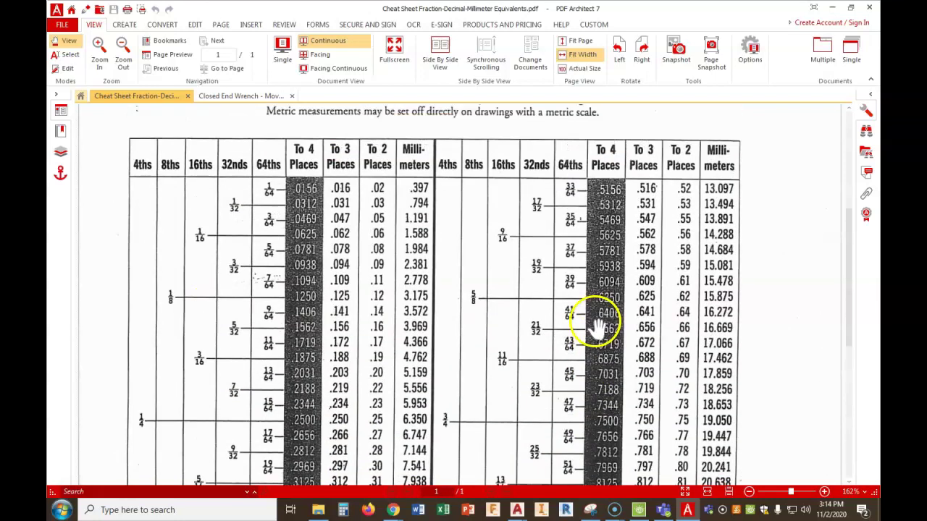
scroll(594, 327, down, 2)
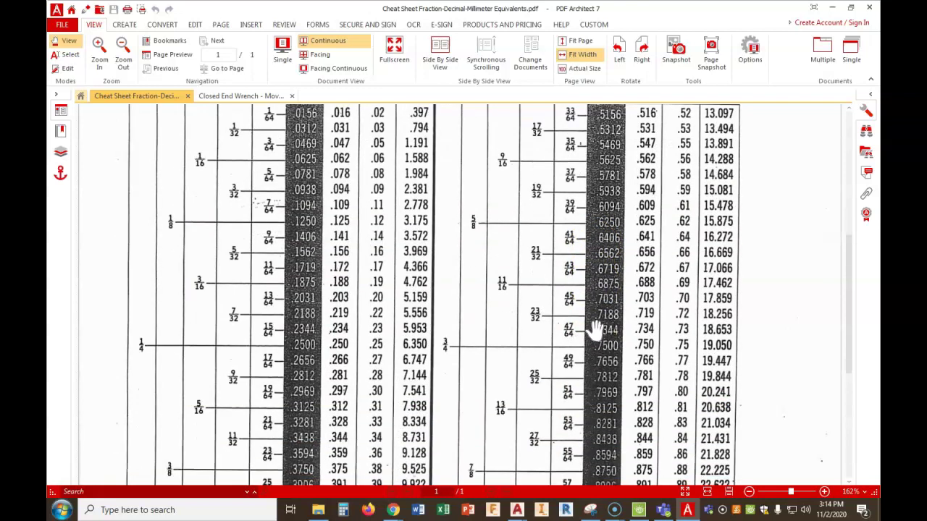
scroll(594, 327, up, 1)
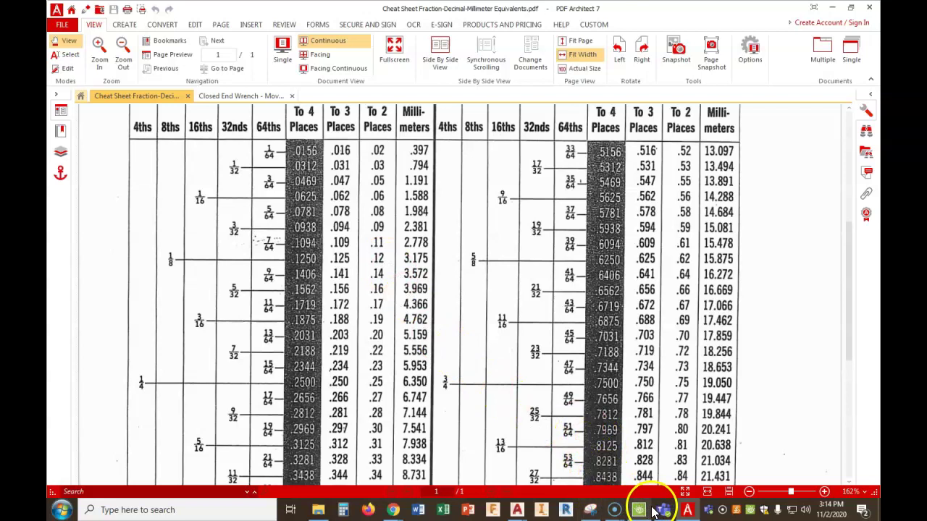
- Switch back to the AutoCAD drawing of the gasket and set the new circle's diameter to 3.125
mouse_move(517, 511)
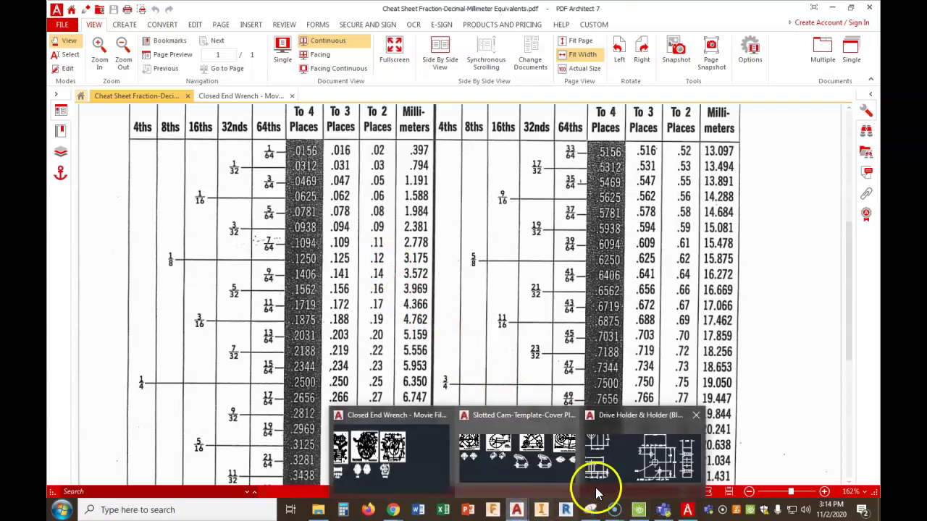
click(377, 447)
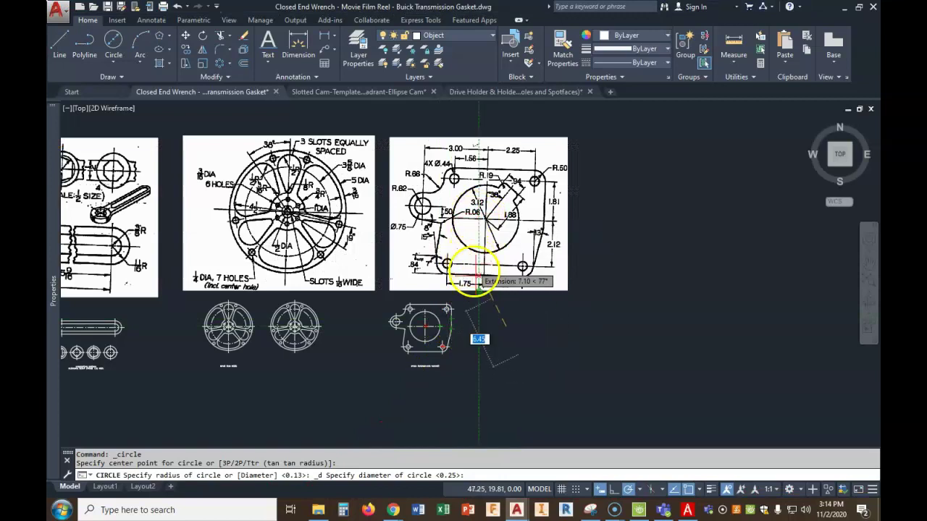
text(3.125)
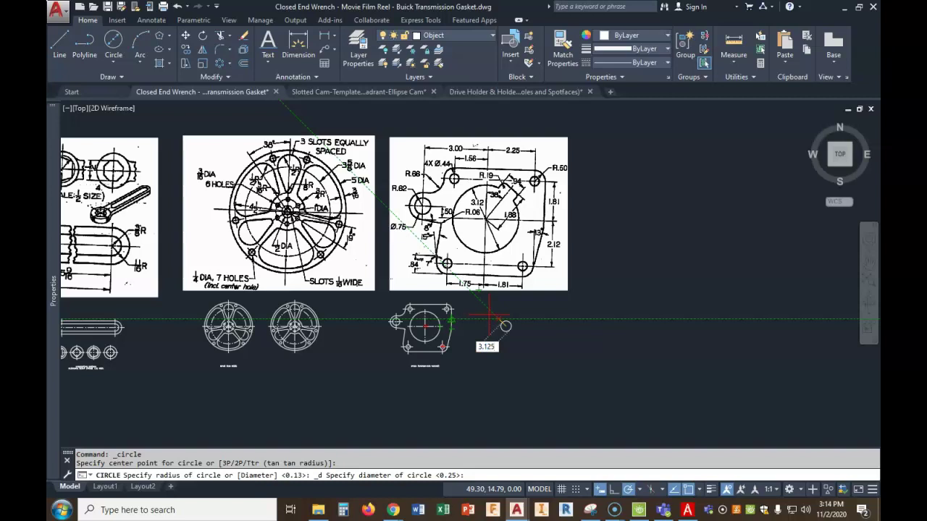
key(Return)
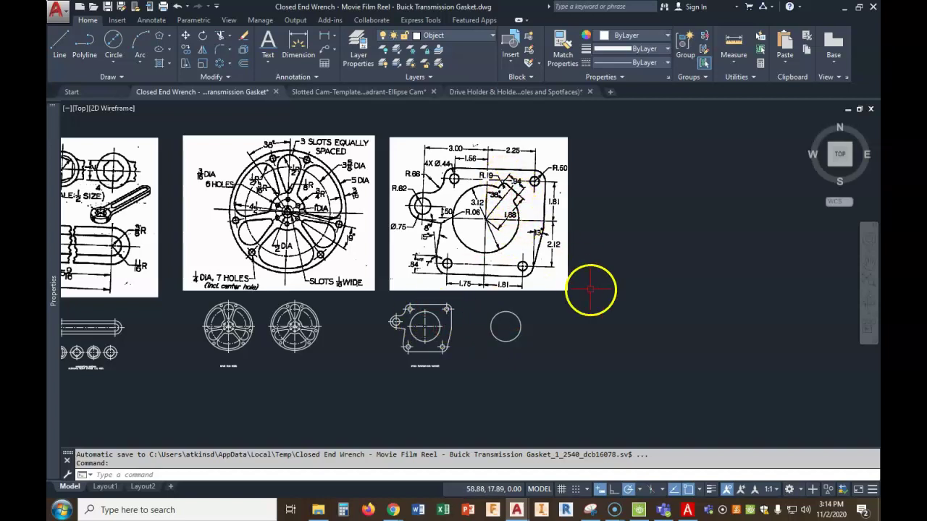
scroll(516, 300, up, 2)
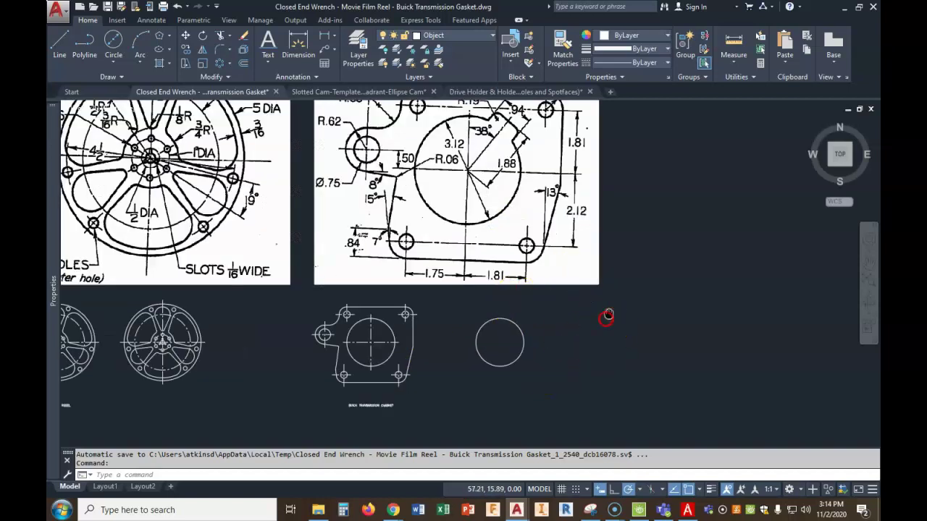
scroll(569, 347, down, 2)
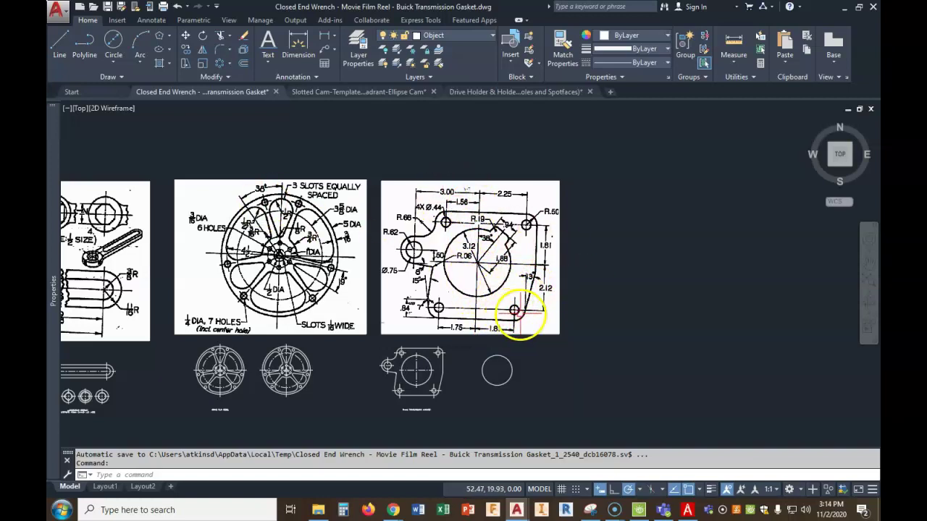
- Draw a vertical line across the new circle through its top and bottom, then stretch both ends to make it about 6.3 long
click(61, 44)
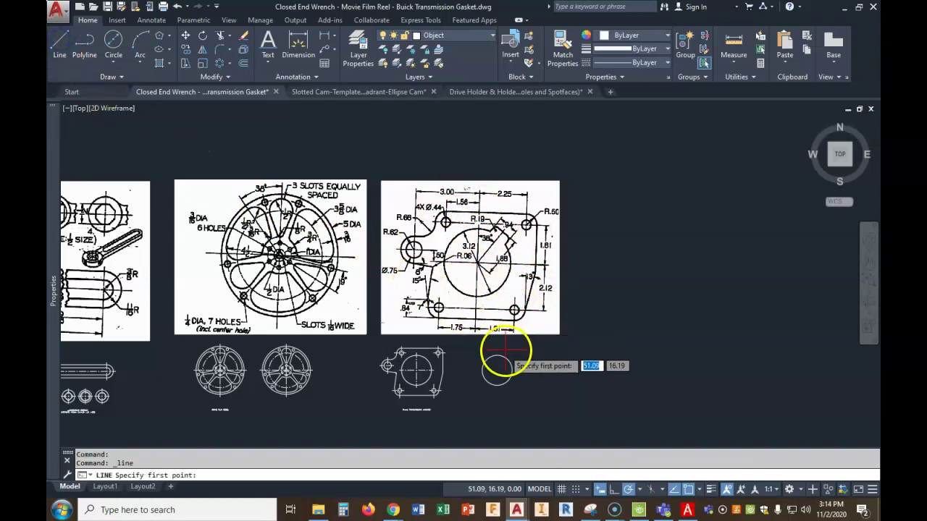
click(496, 370)
click(496, 370)
key(Return)
click(496, 359)
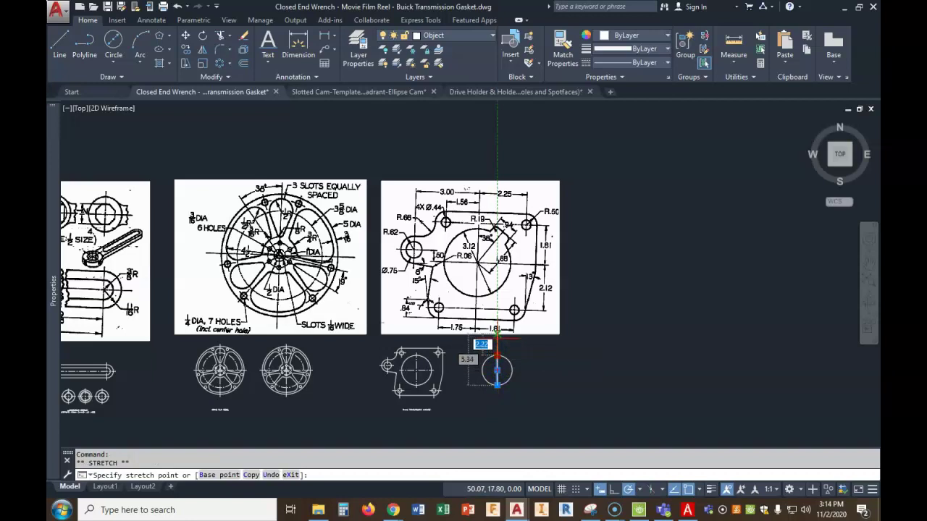
scroll(497, 350, up, 2)
click(495, 340)
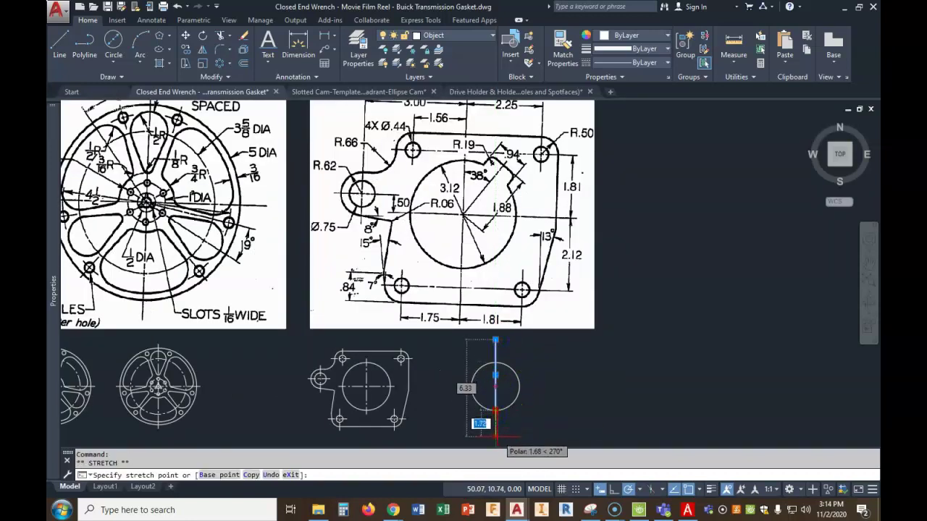
click(495, 438)
- Put the vertical line on the Center layer and mirror it about a diagonal through the circle's centre to create the horizontal centre line, keeping the original
click(450, 35)
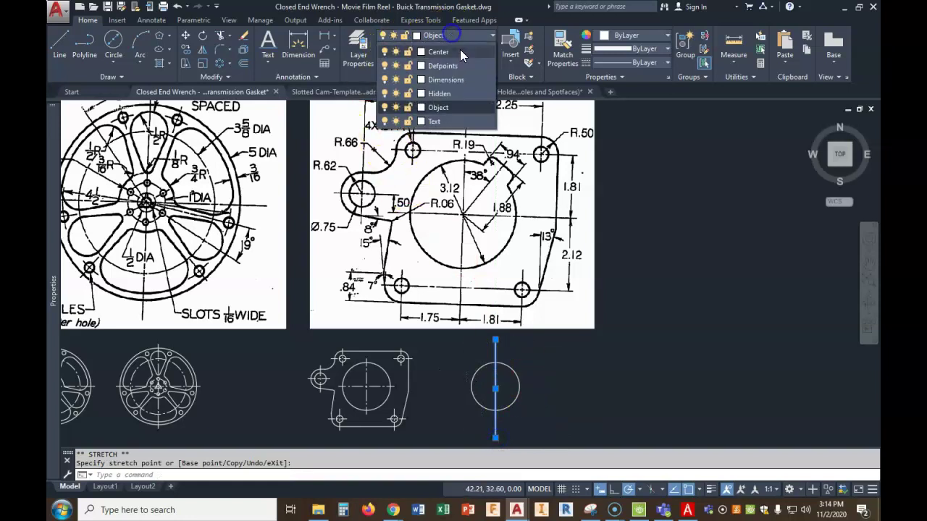
click(451, 79)
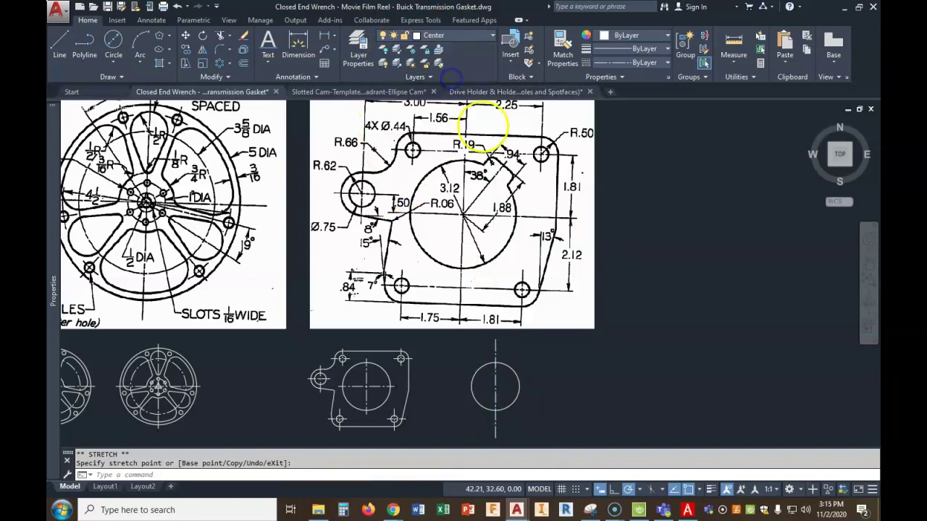
click(206, 55)
click(496, 386)
click(508, 398)
key(Return)
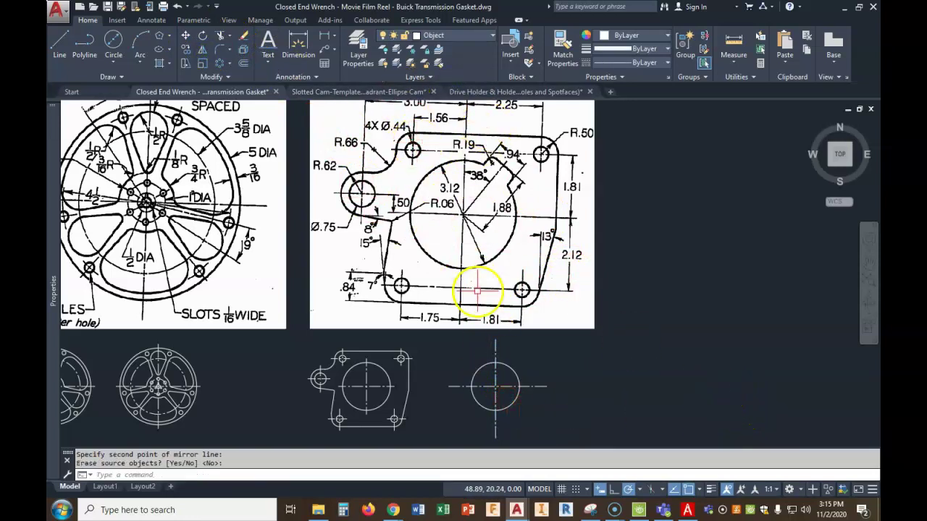
- Draw a line from the circle's centre straight up to just beyond the upper end of the vertical centre line
scroll(574, 205, down, 2)
middle_drag(556, 206, 543, 249)
scroll(535, 249, up, 2)
middle_drag(536, 328, 536, 284)
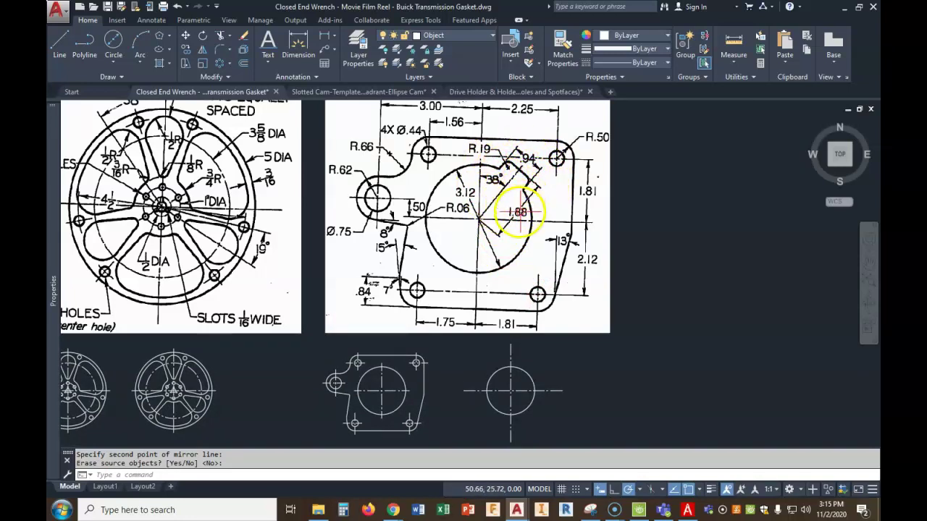
click(60, 44)
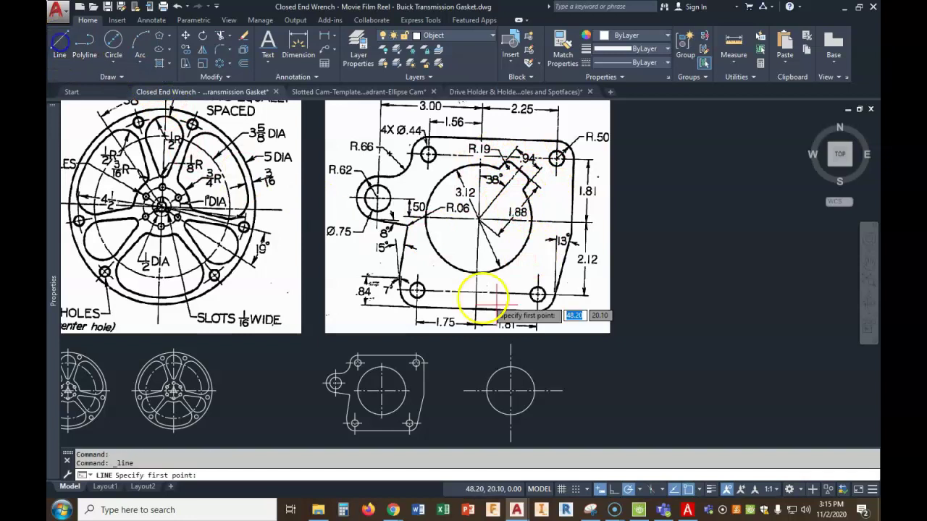
click(510, 391)
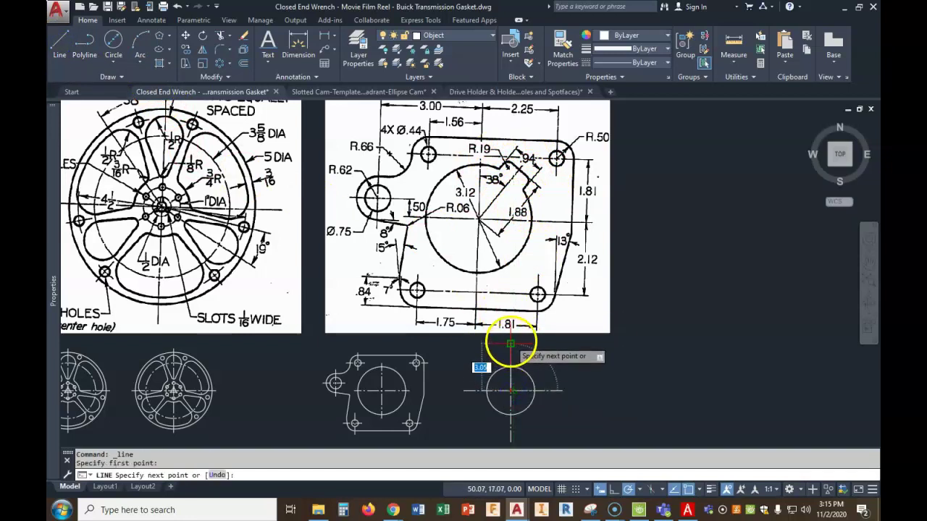
scroll(511, 338, up, 2)
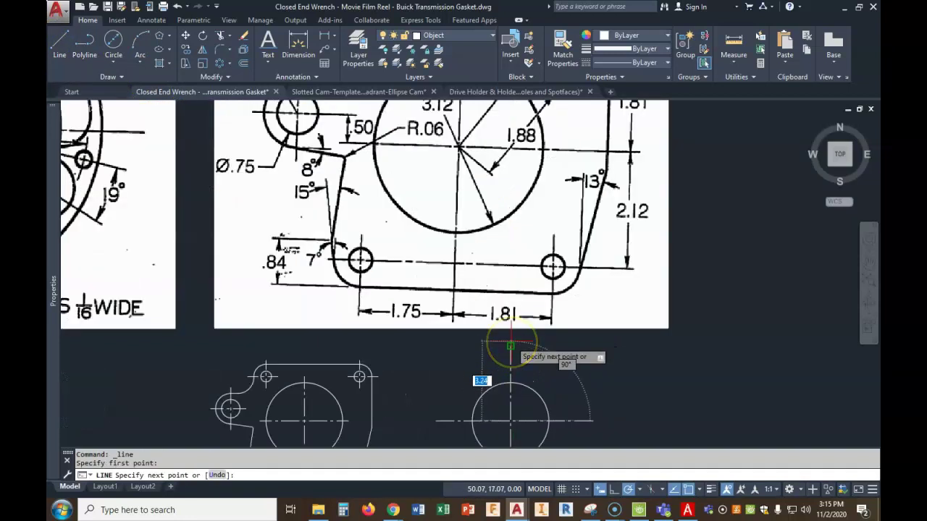
click(511, 338)
key(Escape)
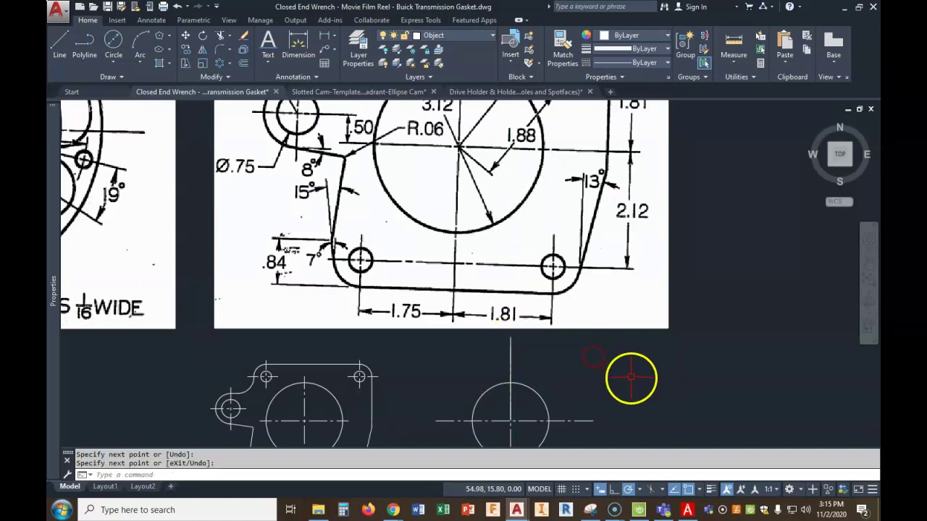
- Rotate the new upright line by -38 degrees about the circle's centre
click(205, 37)
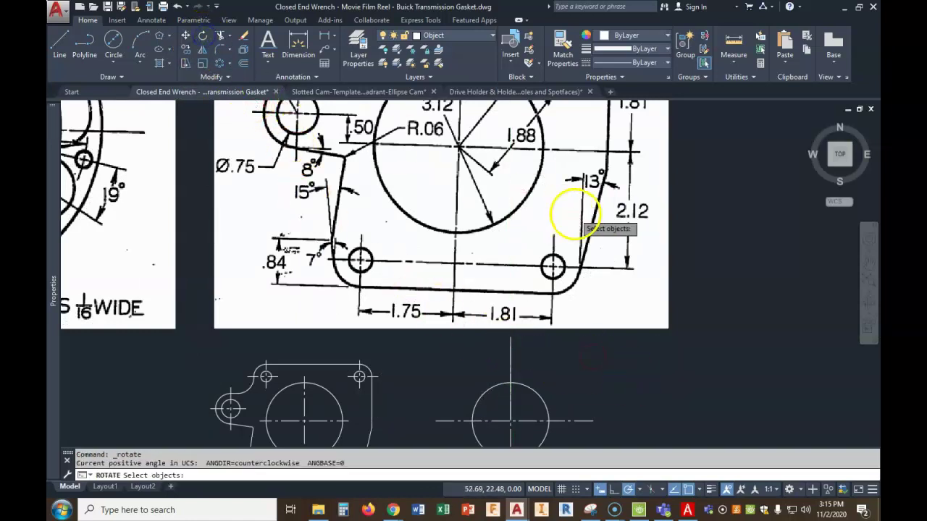
scroll(572, 213, down, 2)
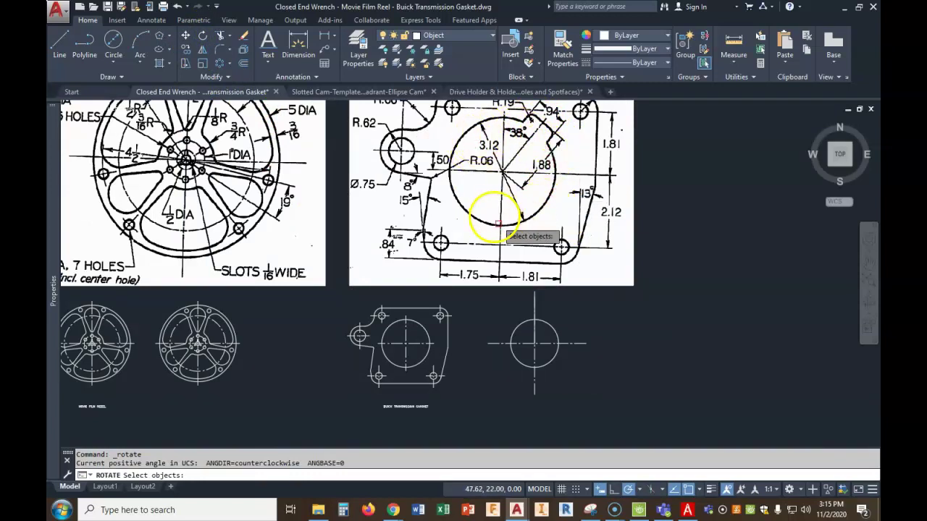
click(534, 294)
key(Return)
click(535, 345)
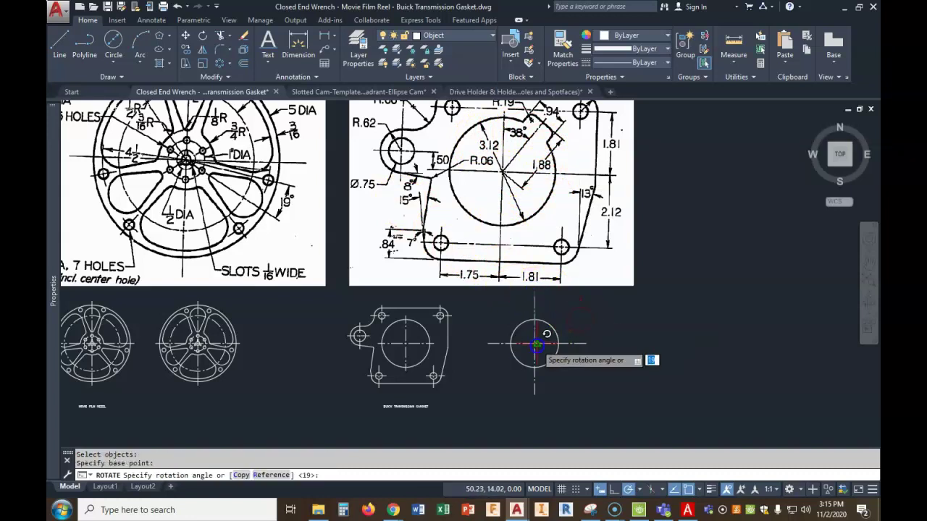
text(-38)
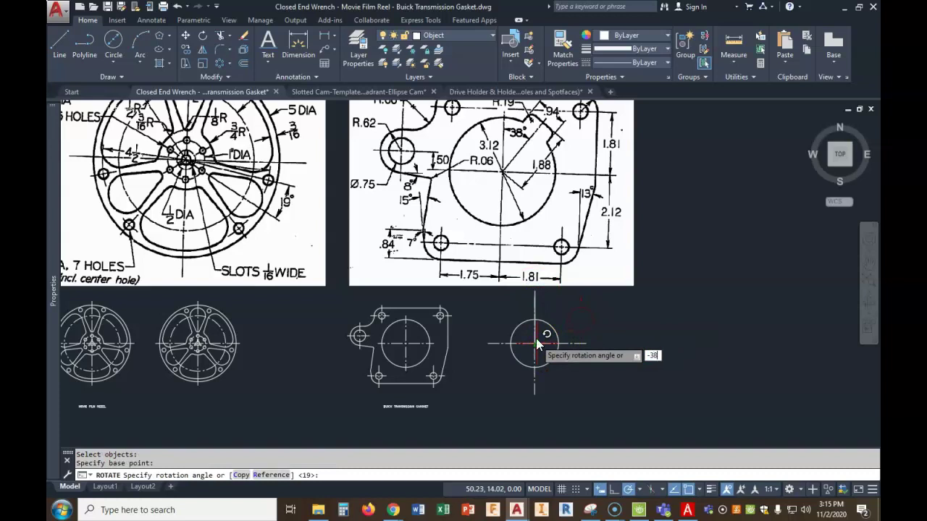
key(Return)
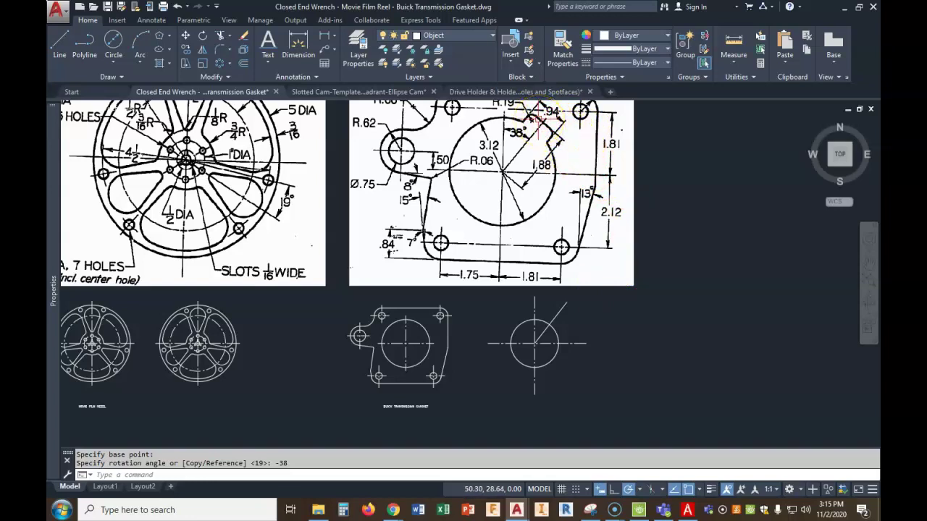
- Offset the angled line by 15/32 to both sides to form the notch edges
middle_drag(558, 131, 542, 178)
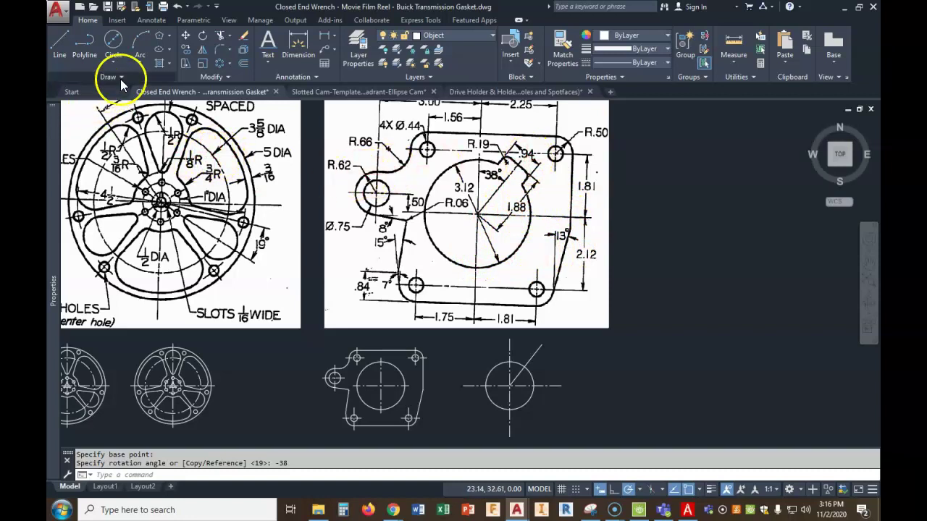
click(243, 64)
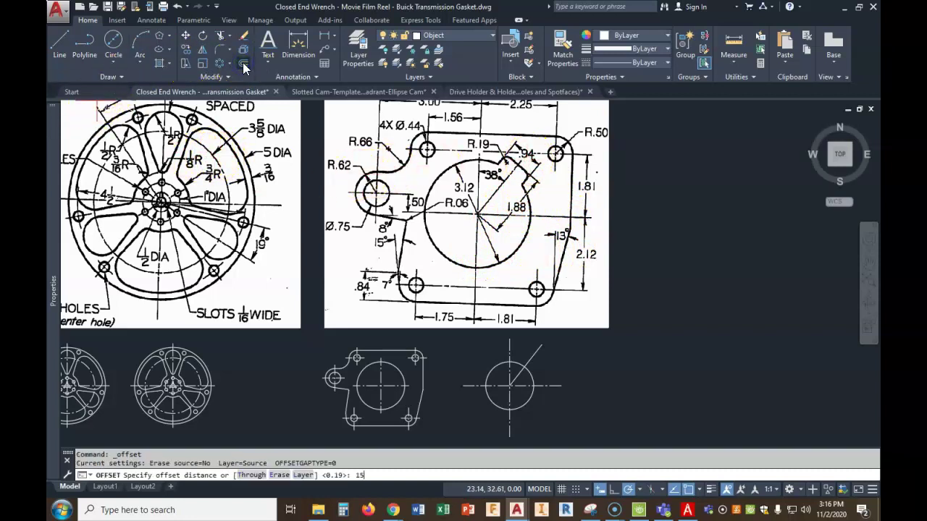
key(Return)
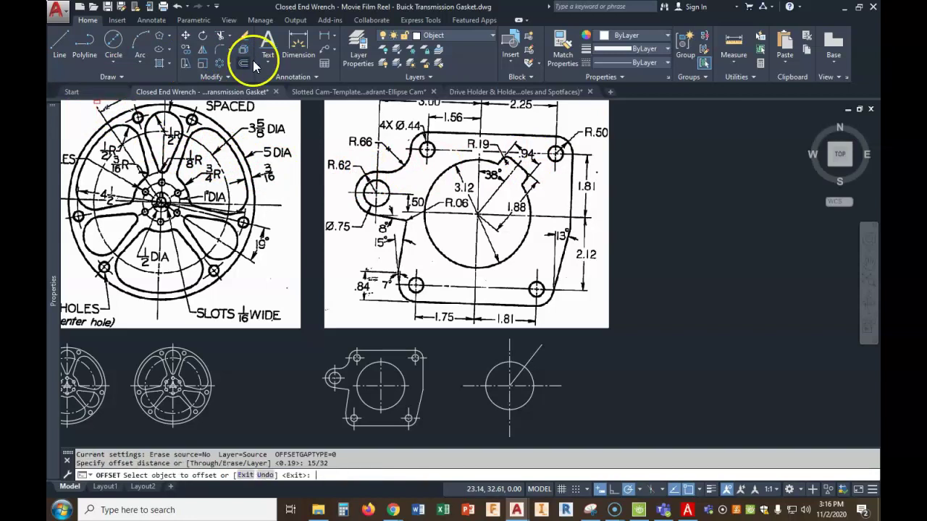
click(530, 359)
click(536, 363)
click(533, 355)
click(557, 353)
- Draw a short line from outside the circle's upper right, perpendicular to the lower of the two offset lines
scroll(598, 344, up, 2)
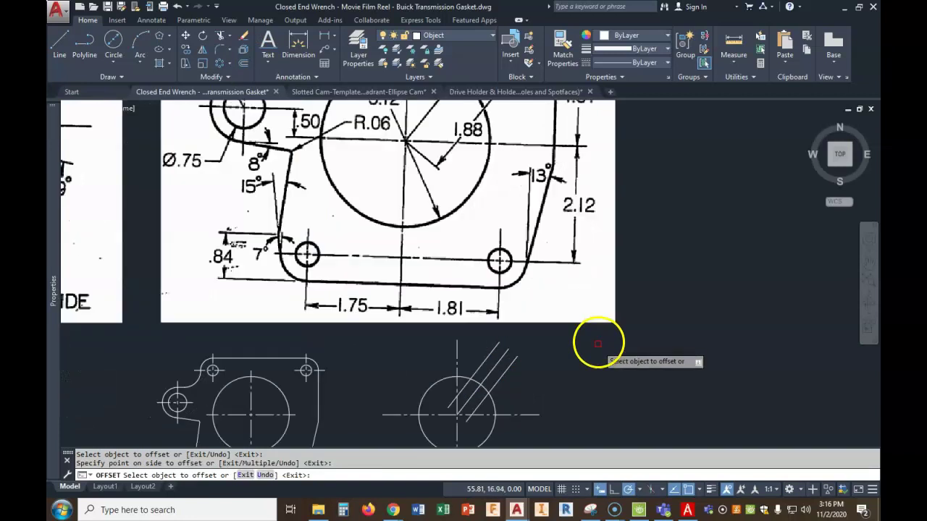
scroll(598, 344, up, 2)
scroll(642, 271, down, 2)
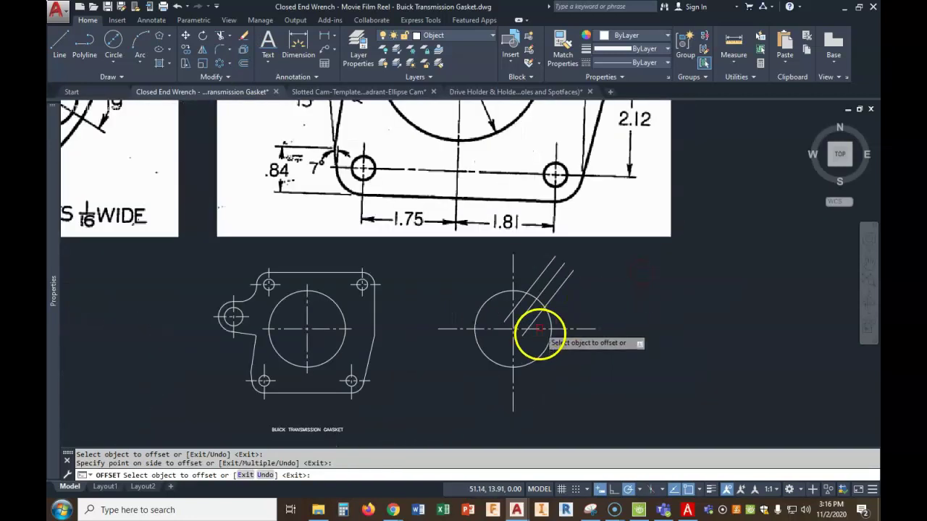
scroll(539, 333, down, 1)
scroll(555, 257, down, 1)
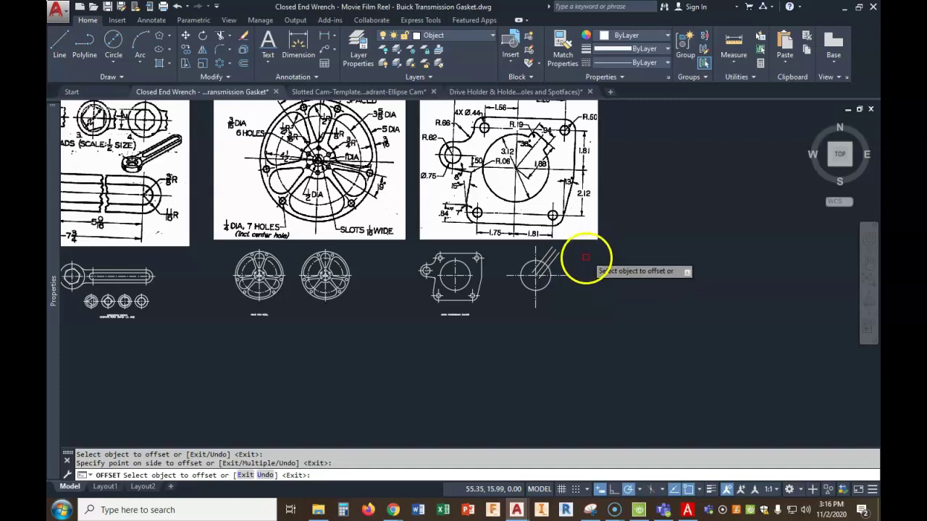
scroll(583, 297, up, 2)
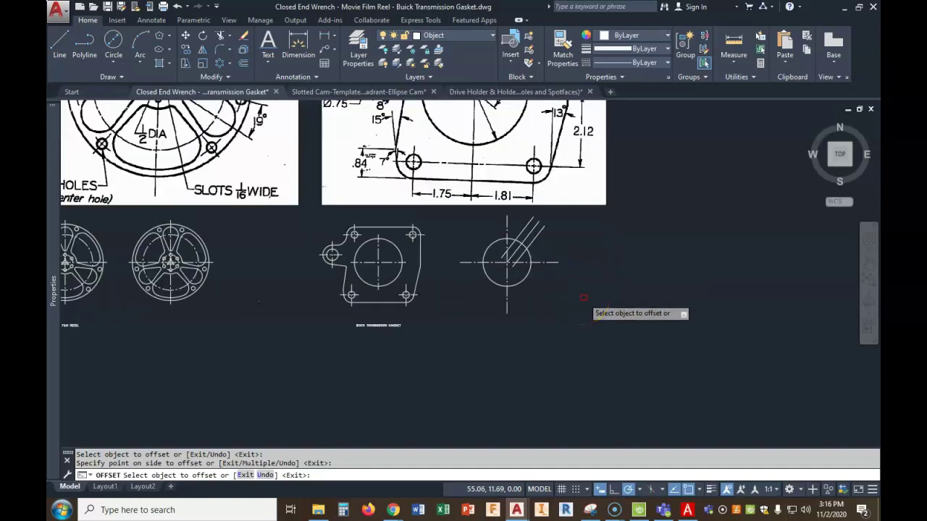
click(59, 41)
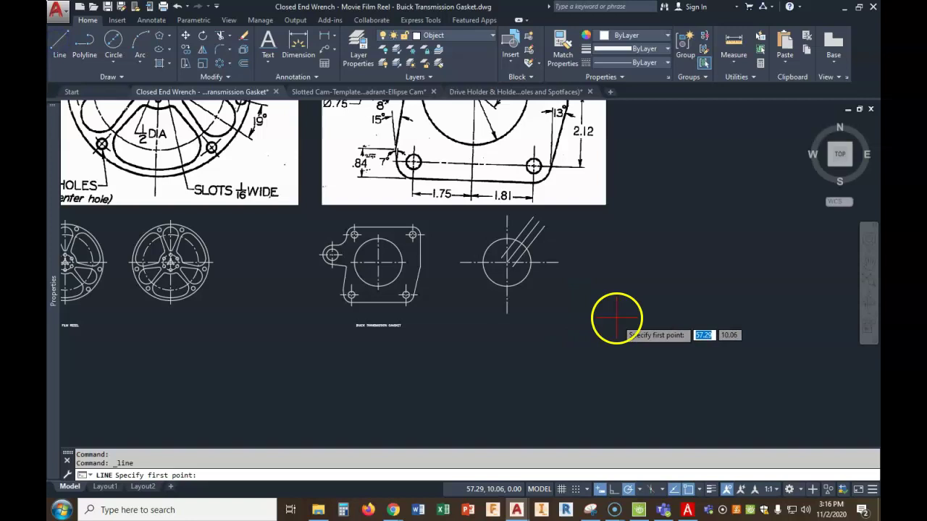
click(551, 251)
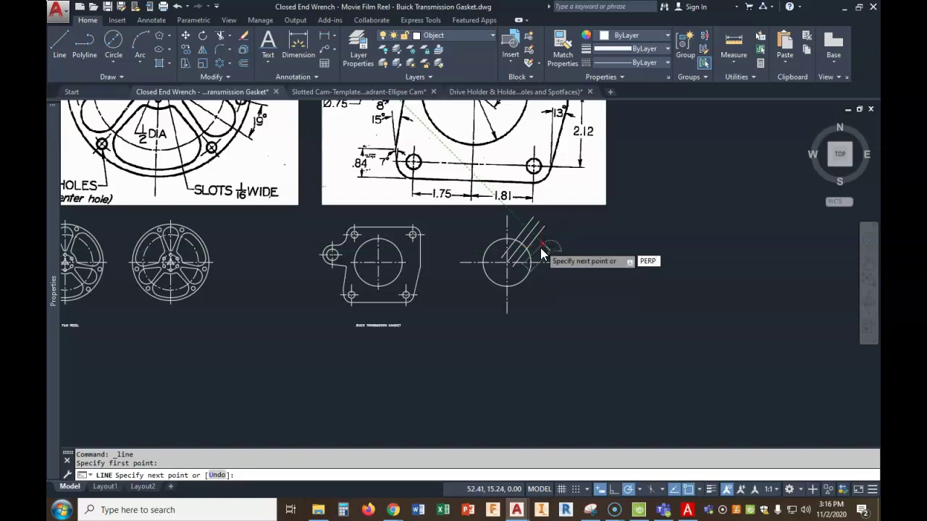
key(Return)
scroll(540, 247, up, 4)
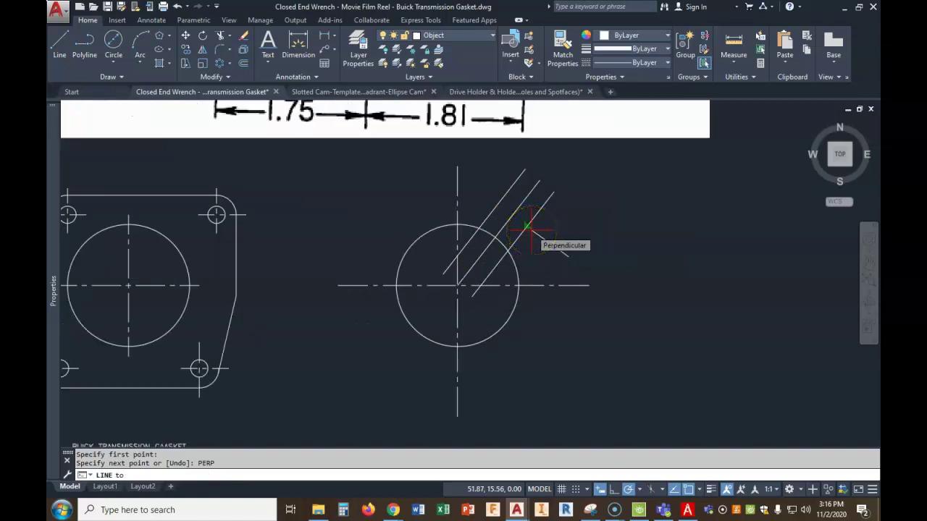
click(529, 227)
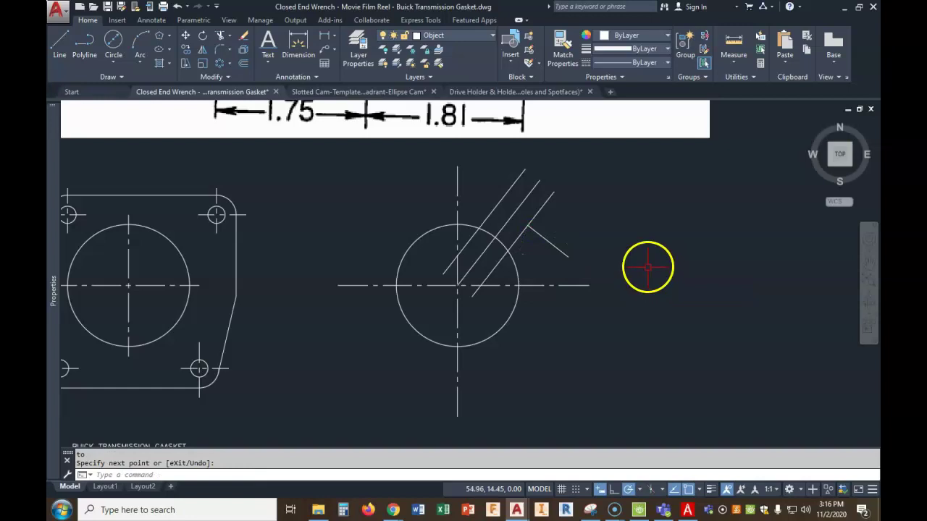
- Move the short perpendicular line by its inner end onto the circle's centre
scroll(648, 268, down, 6)
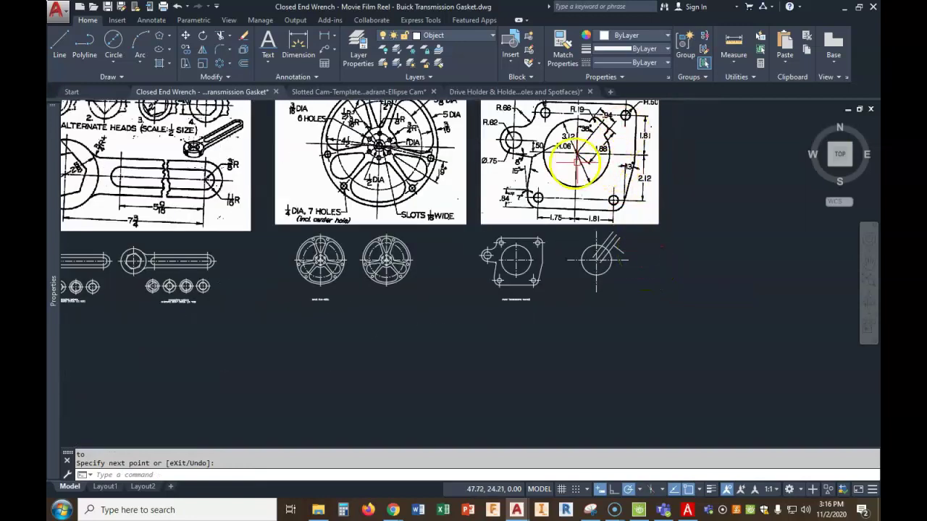
click(184, 35)
right_click(622, 253)
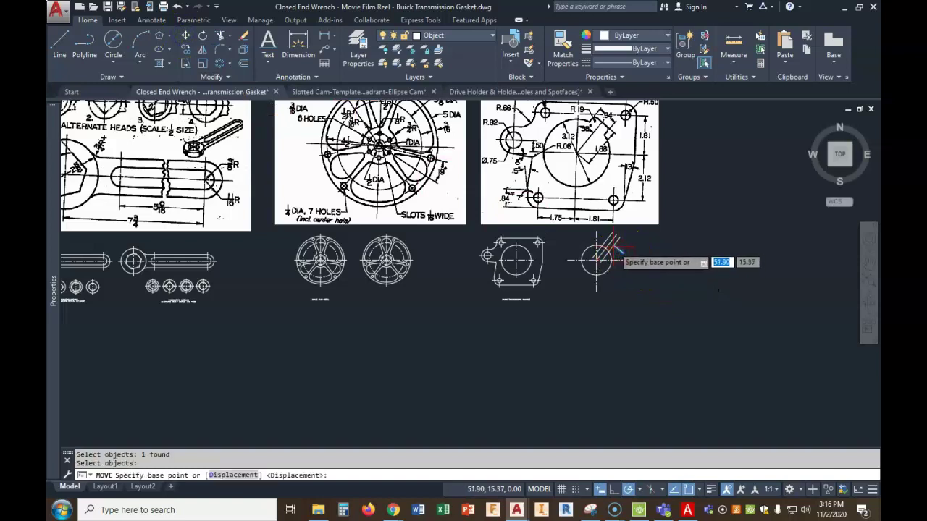
click(596, 275)
scroll(596, 272, up, 4)
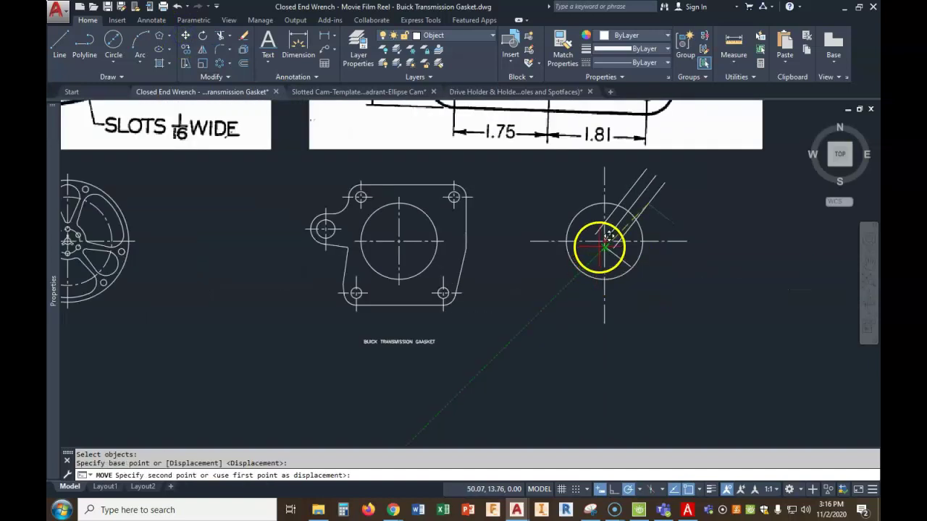
click(604, 241)
right_click(708, 286)
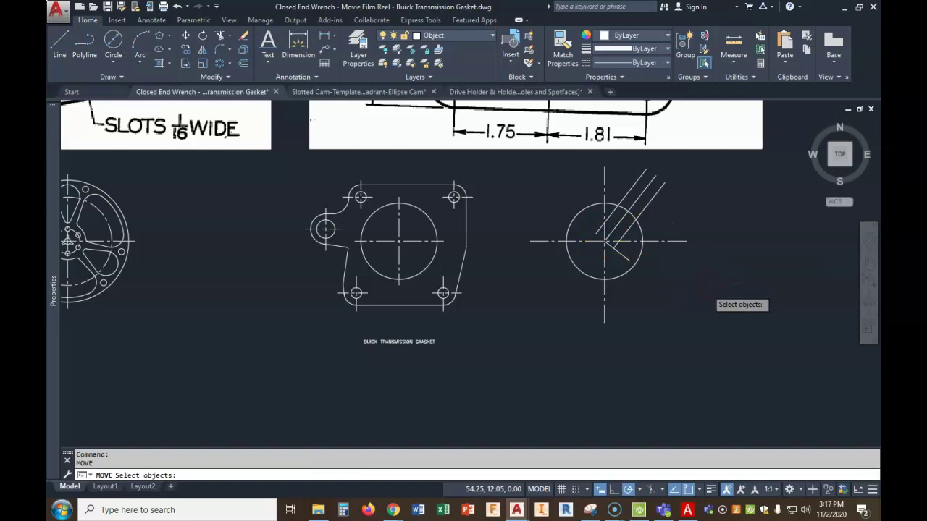
- Offset the short perpendicular line by 1-7/8 outward from the circle's centre, toward the upper right, to locate the notch's outer edge
scroll(708, 288, down, 4)
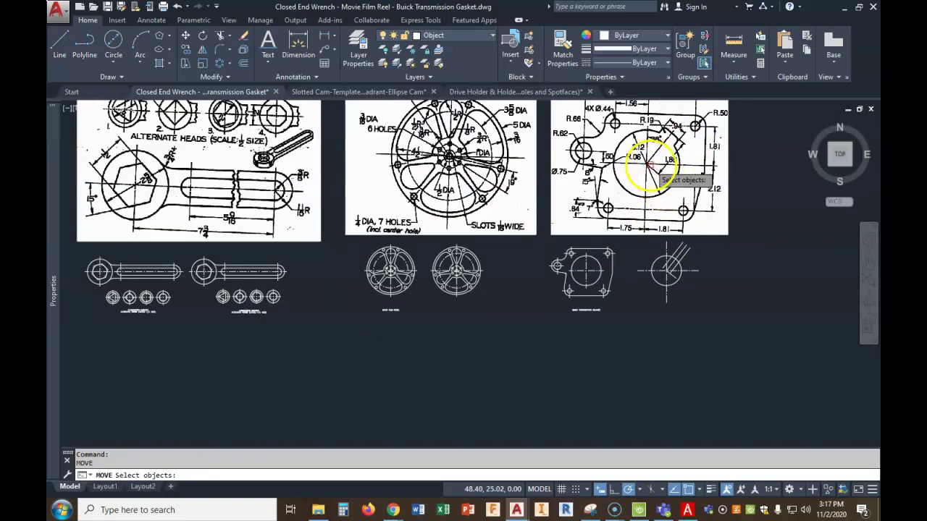
scroll(688, 276, up, 2)
click(244, 63)
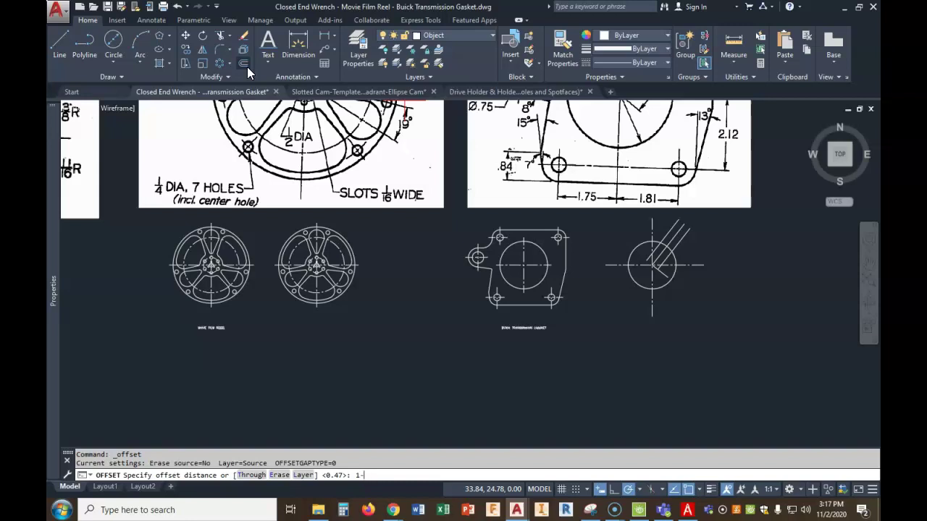
text(1-7/8)
key(Return)
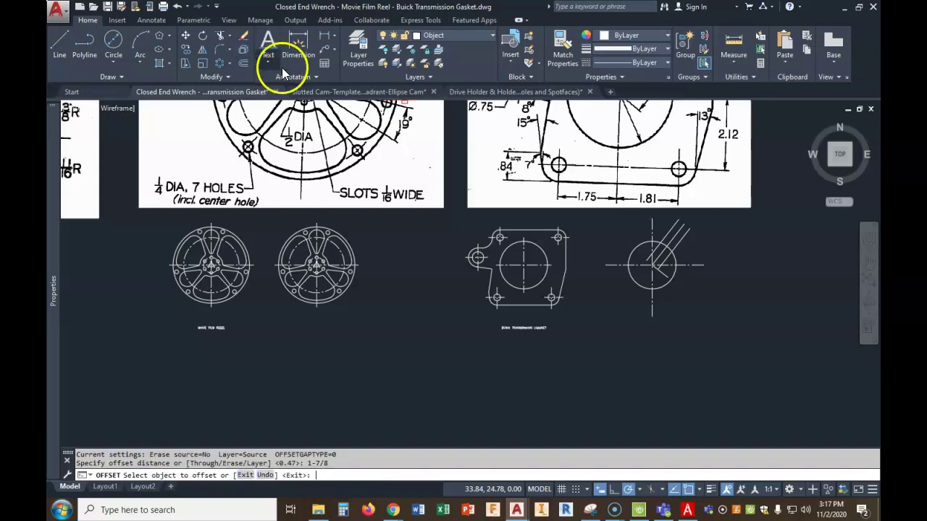
click(661, 275)
click(739, 242)
right_click(729, 265)
scroll(728, 259, up, 2)
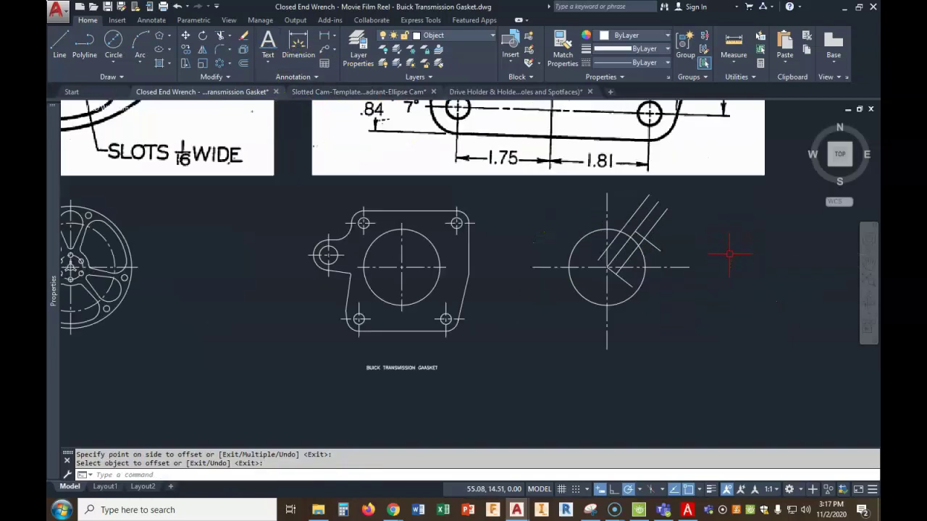
- Check the fraction equivalent of .19 in the PDF cheat sheet and fillet the notch's lower outer corner with a 3/16 radius
middle_drag(727, 247, 724, 275)
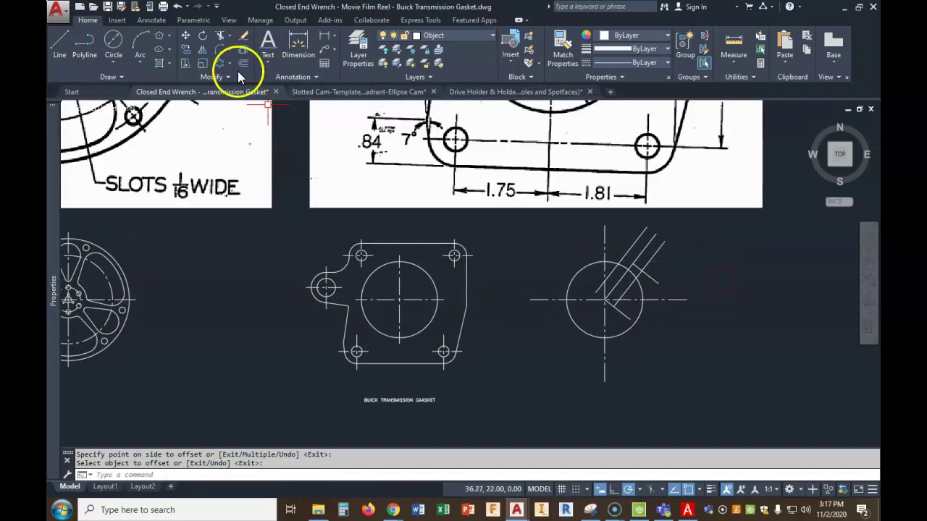
scroll(734, 269, down, 3)
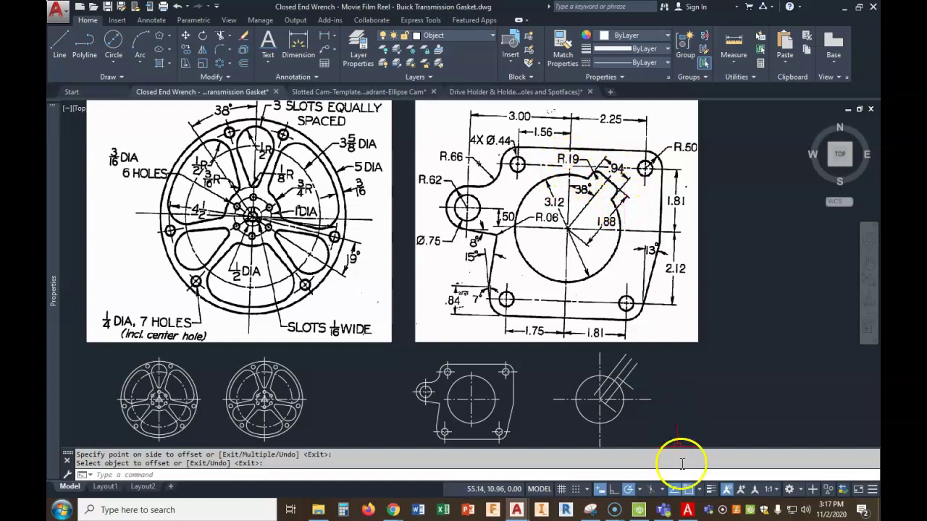
click(684, 512)
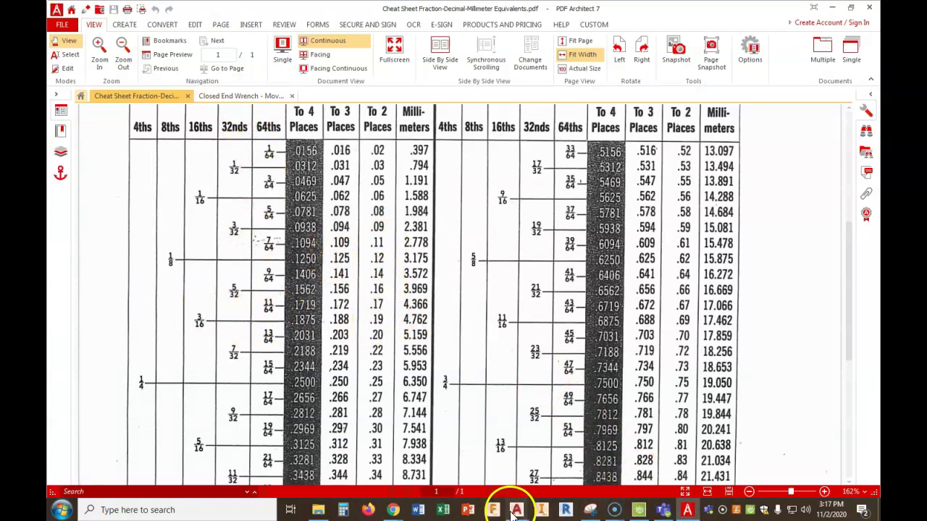
mouse_move(514, 511)
click(393, 443)
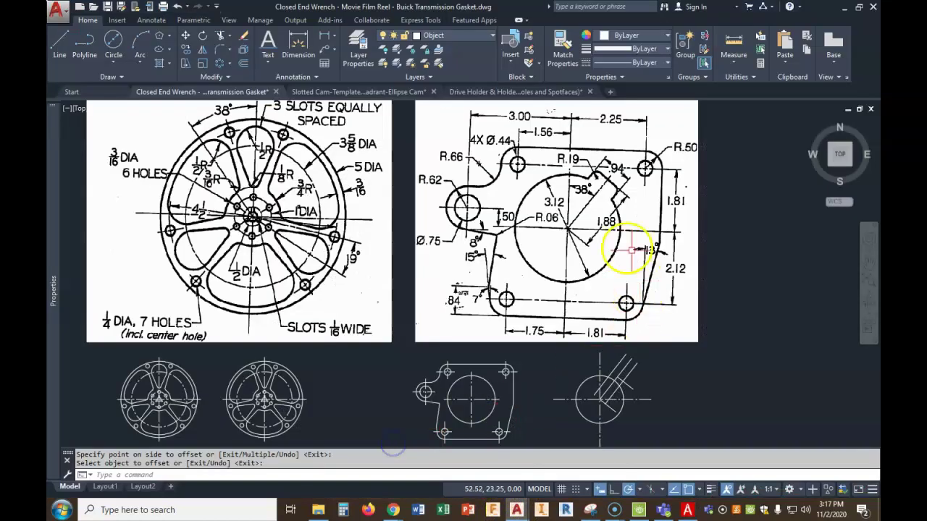
click(222, 47)
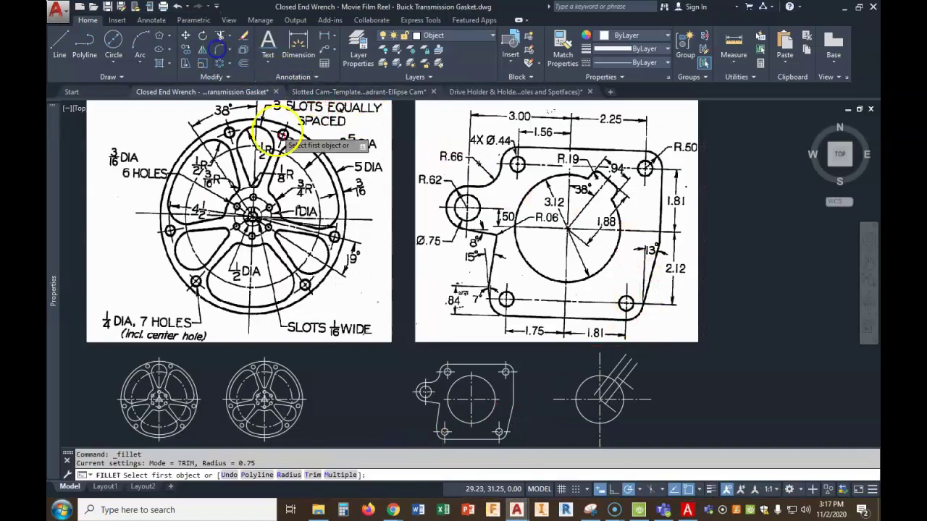
click(284, 476)
text(3/16)
key(Return)
scroll(612, 391, up, 6)
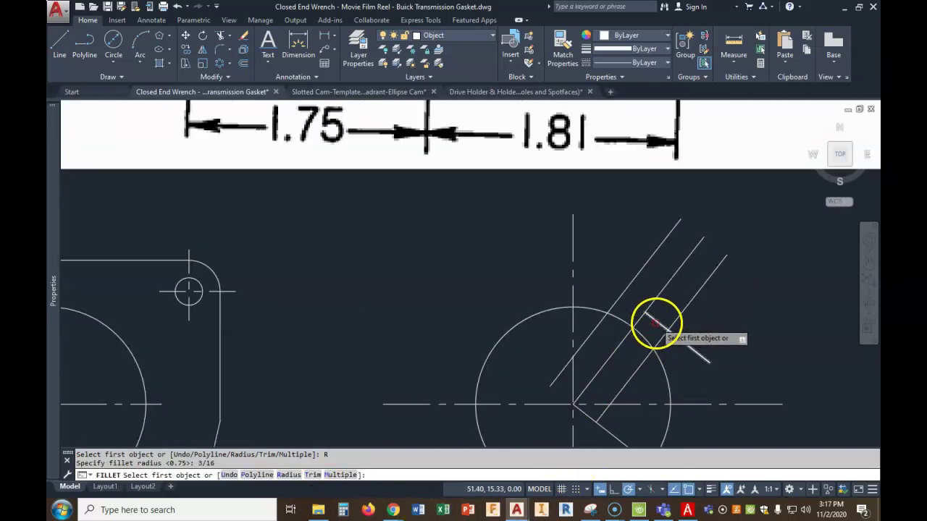
click(653, 328)
click(657, 344)
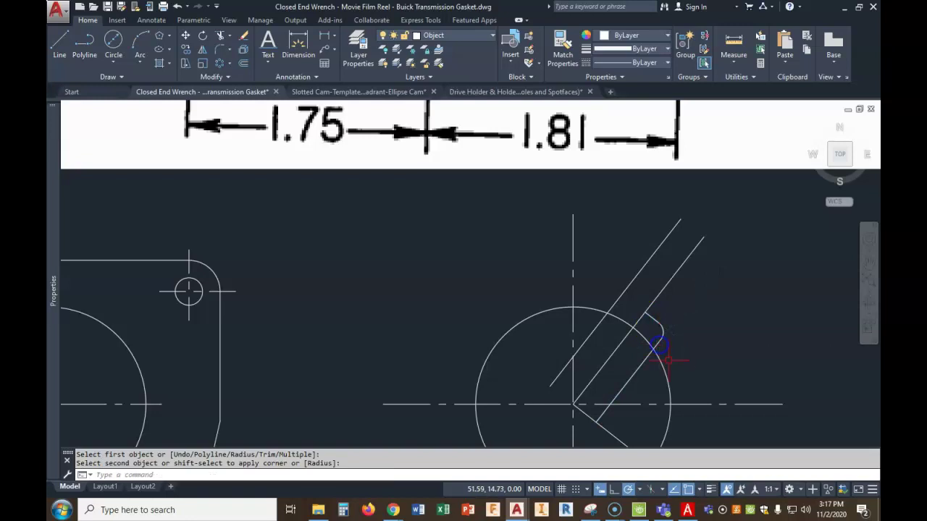
- Fillet the notch's upper outer corner with the same 3/16 radius
key(Return)
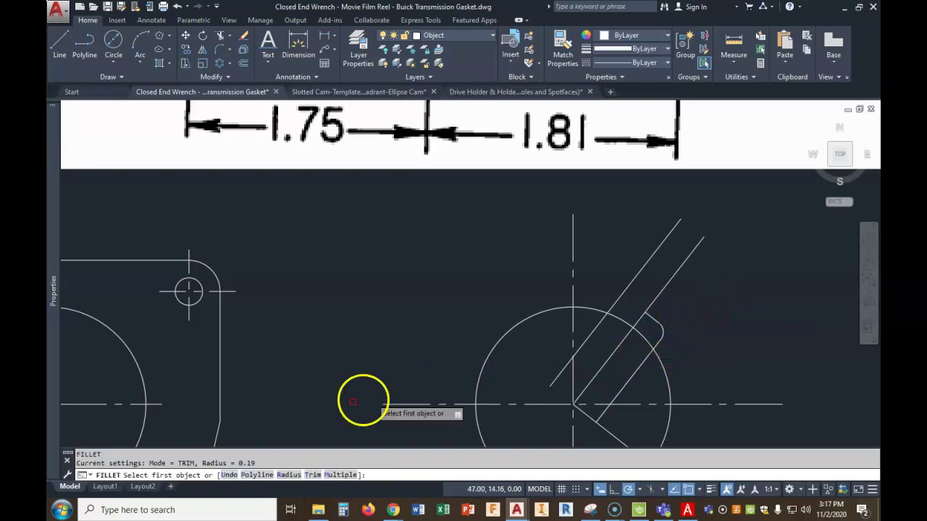
click(651, 316)
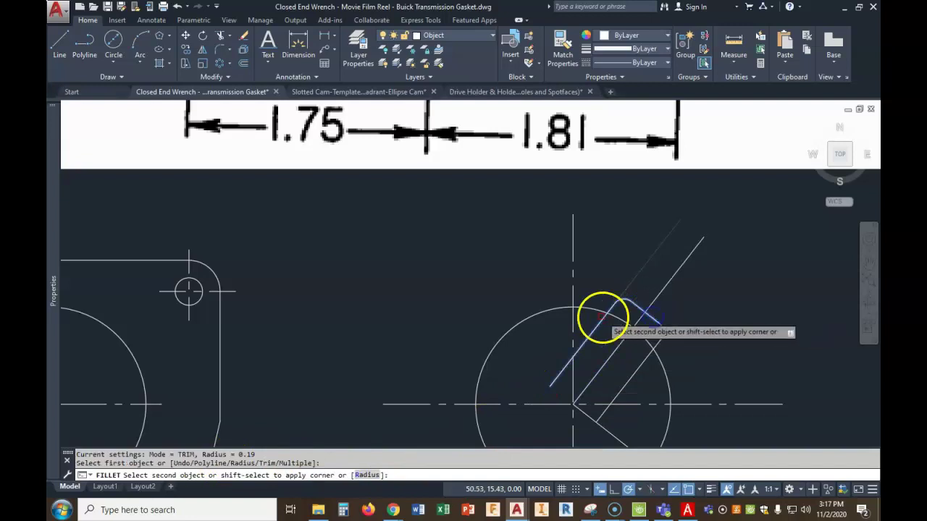
click(595, 331)
key(Return)
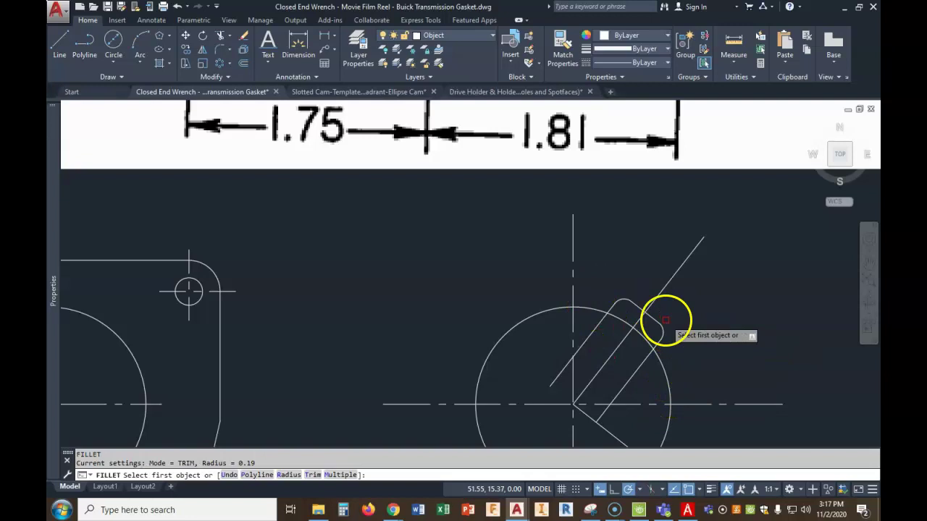
- Trim the notch's two side lines inside the circle and the circle's arc across the notch opening
click(218, 36)
right_click(351, 272)
click(555, 379)
click(585, 340)
click(612, 397)
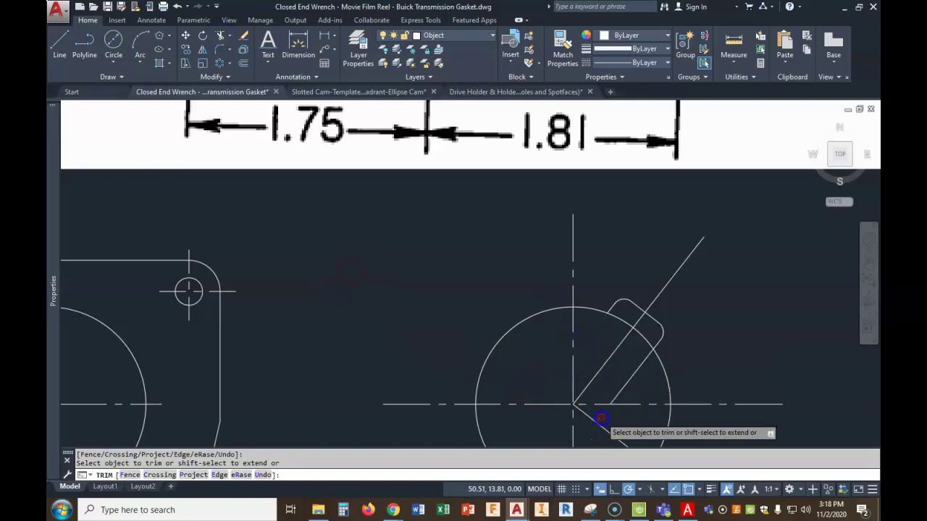
click(642, 346)
click(616, 316)
click(612, 382)
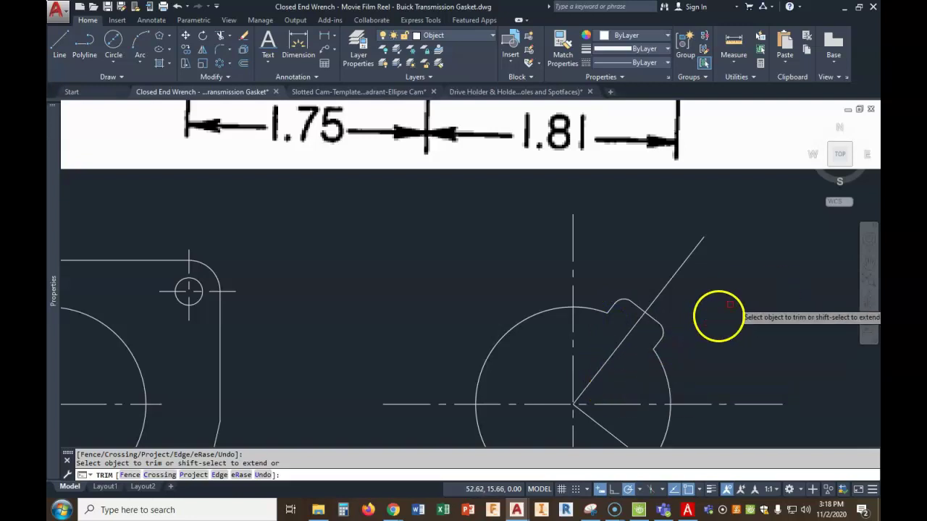
key(Return)
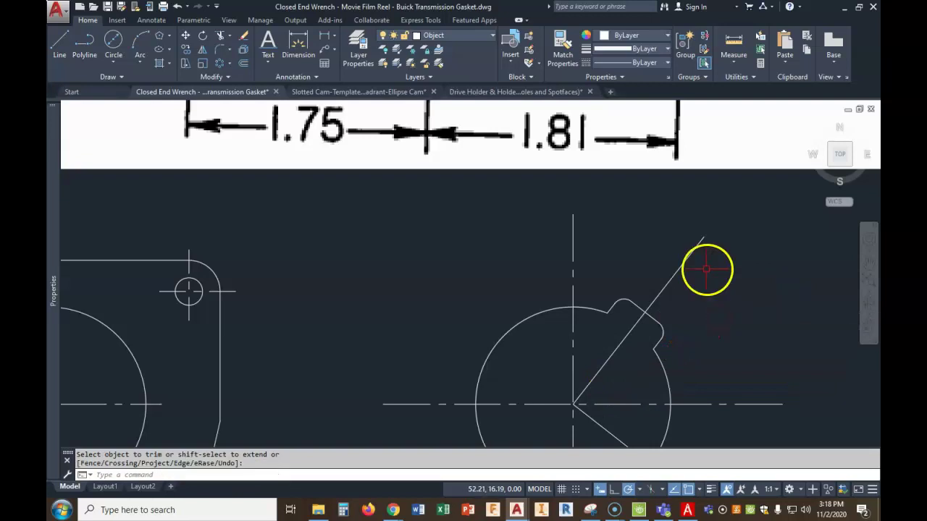
- Try shortening the angled centre line by stretching its outer end back to the notch's outer edge
scroll(707, 269, down, 8)
middle_drag(710, 271, 655, 314)
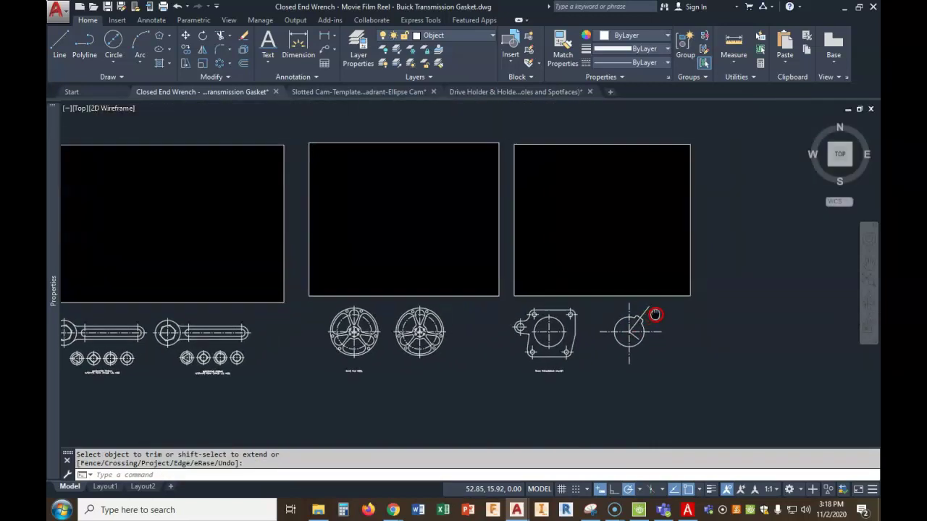
scroll(655, 314, up, 6)
click(615, 303)
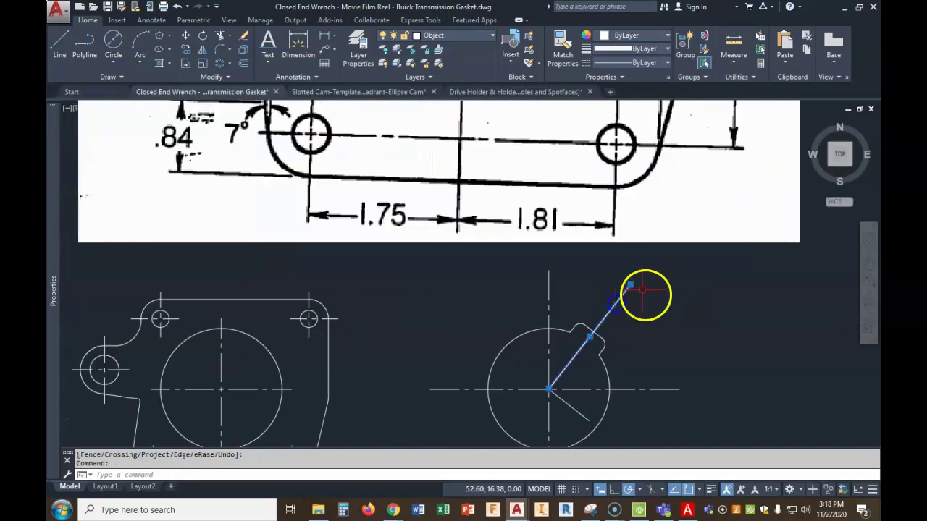
click(629, 286)
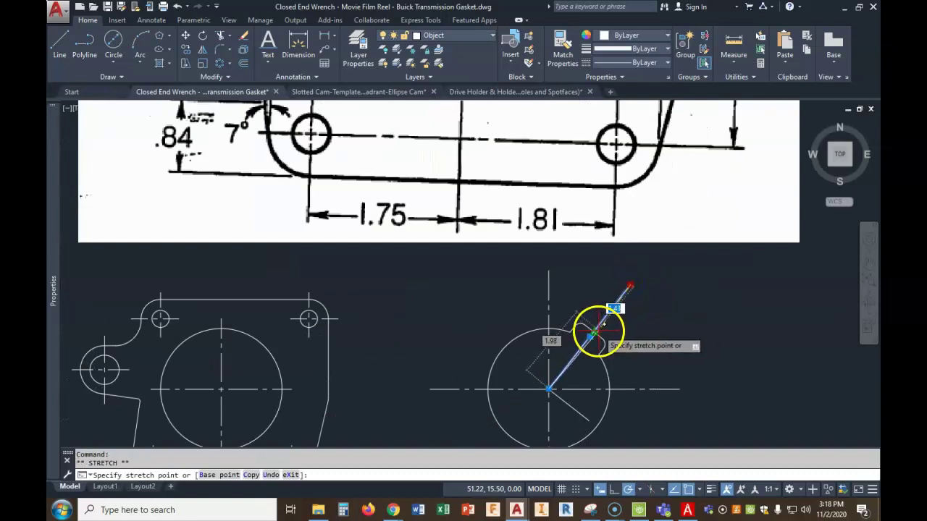
click(594, 332)
scroll(609, 321, up, 4)
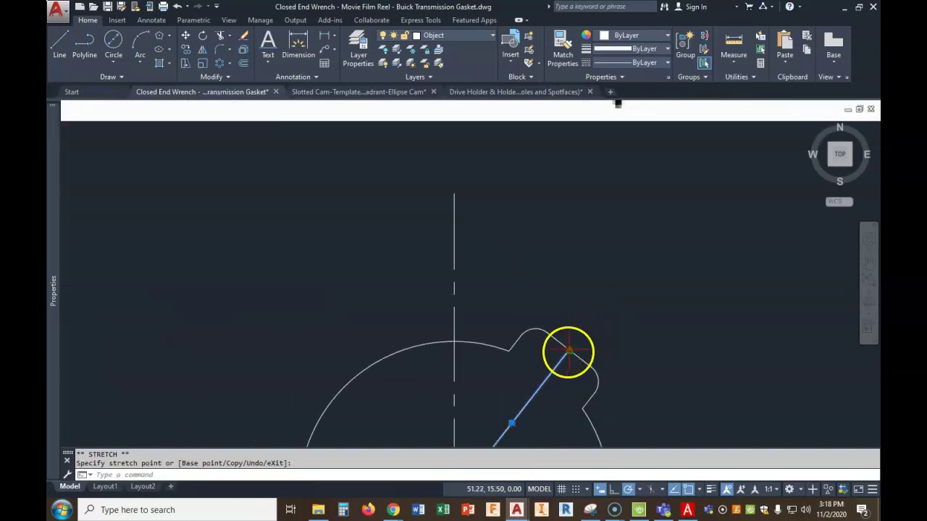
click(568, 351)
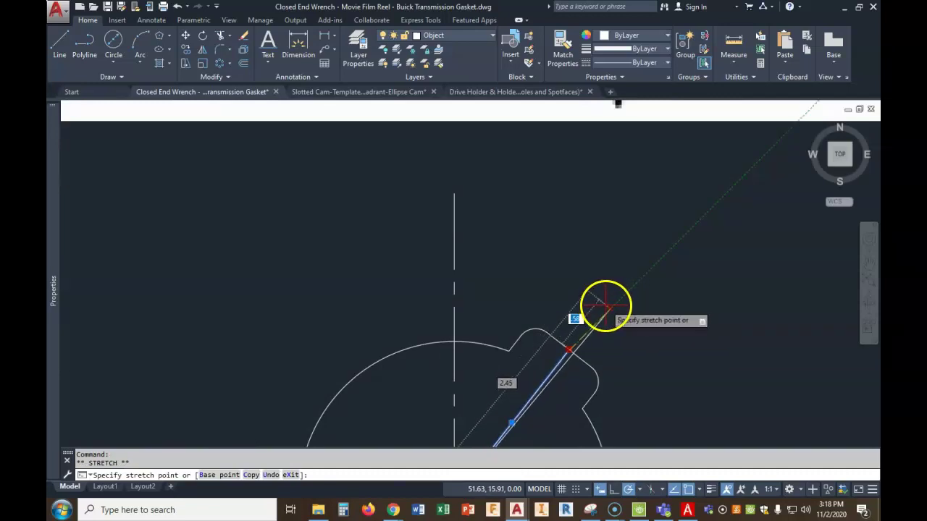
key(Escape)
- Erase the angled centre line running from the circle's centre through the notch
click(243, 35)
scroll(611, 273, down, 2)
scroll(628, 333, down, 2)
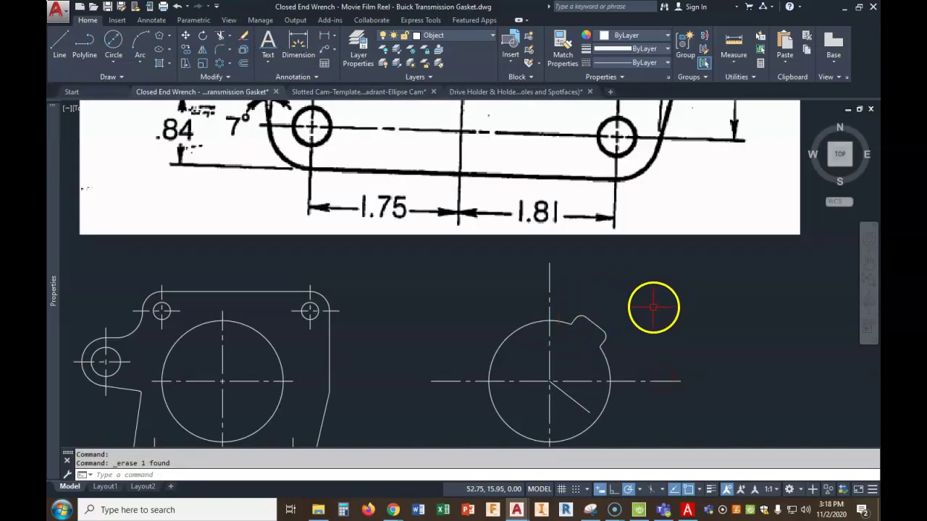
scroll(642, 314, down, 1)
scroll(647, 340, down, 2)
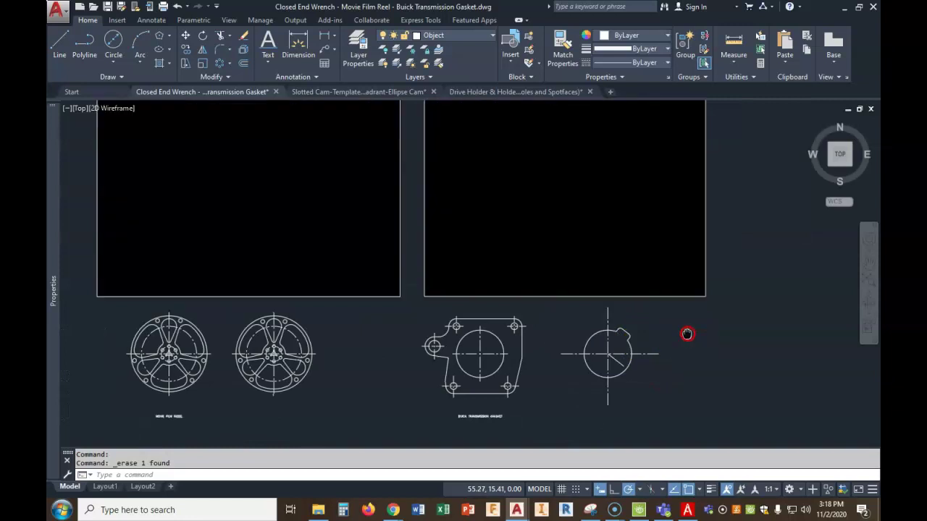
middle_drag(687, 333, 657, 375)
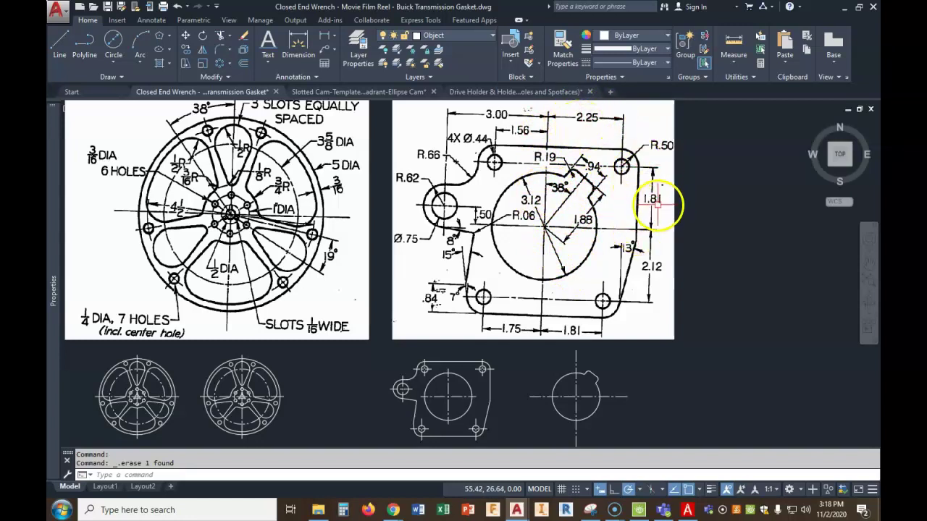
- Start an offset with a distance of 2.25 for the upper right hole's vertical centre line
click(244, 64)
text(2.2)
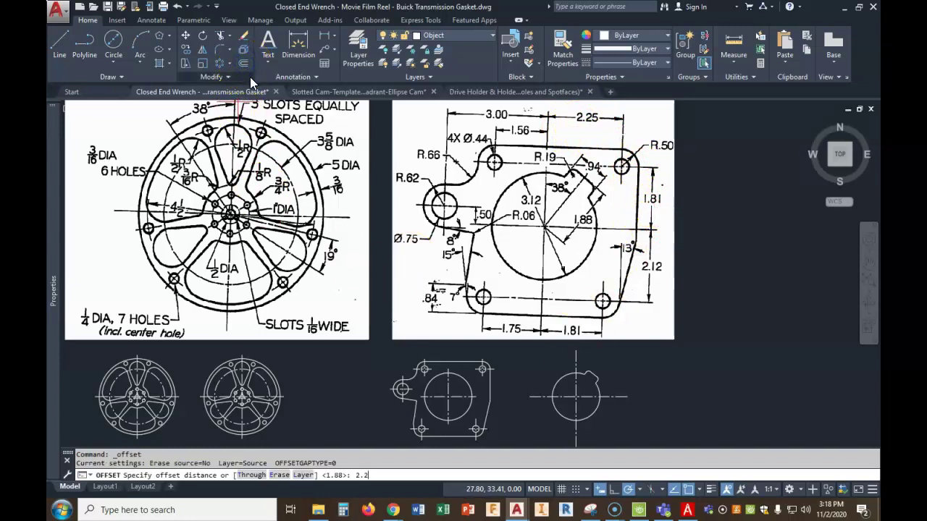
text(5)
key(Return)
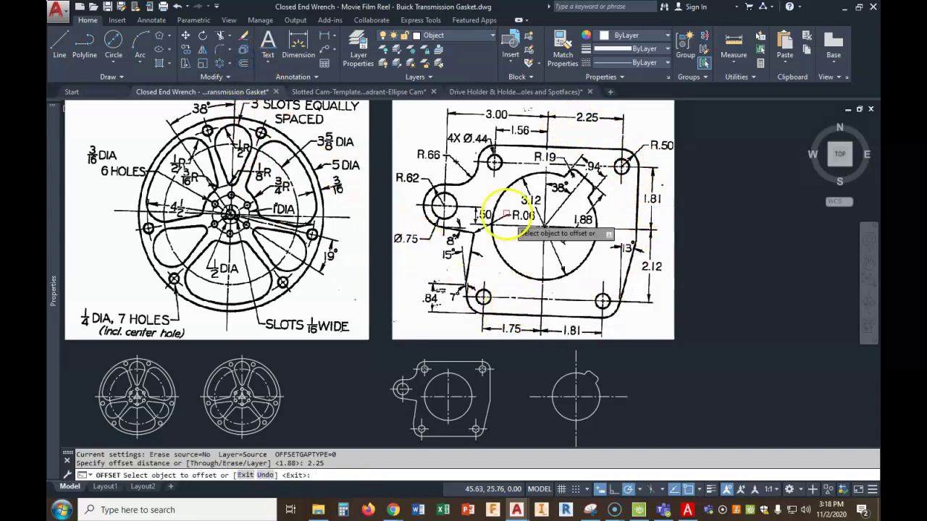
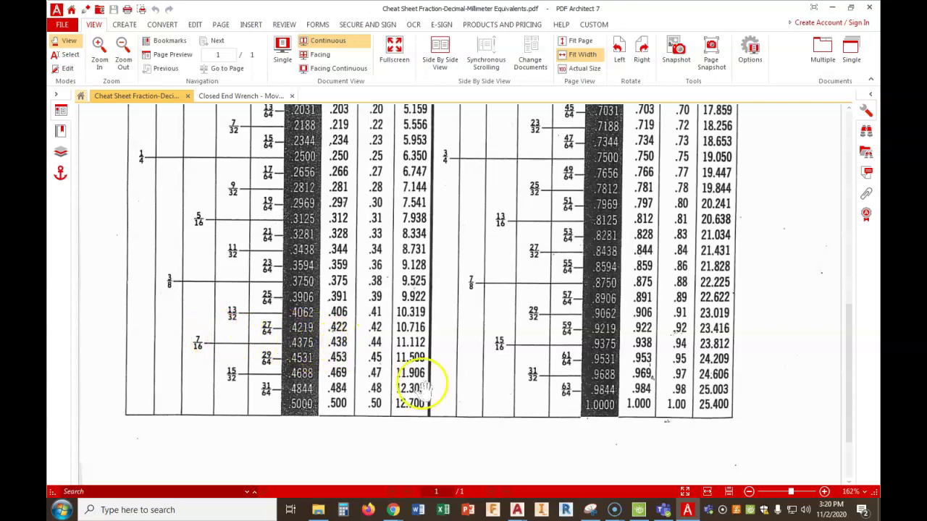
- Switch back to the AutoCAD gasket drawing and offset the vertical centre line by 1-9/16 to the left for the upper left hole
mouse_move(514, 507)
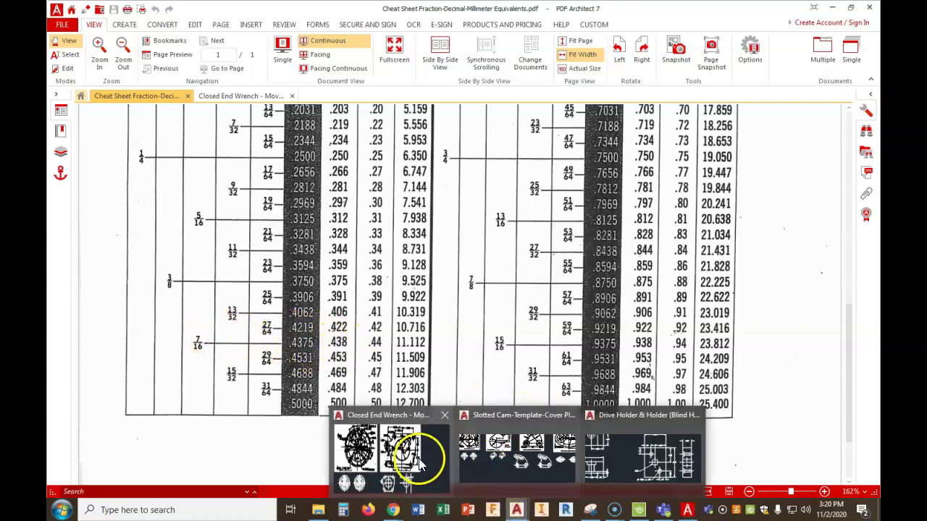
click(388, 395)
scroll(670, 376, up, 3)
scroll(645, 362, down, 3)
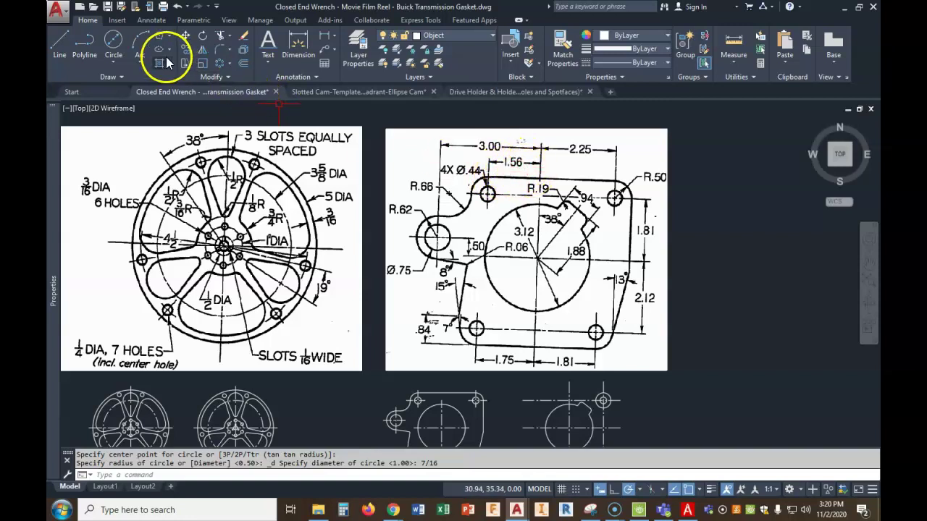
click(245, 64)
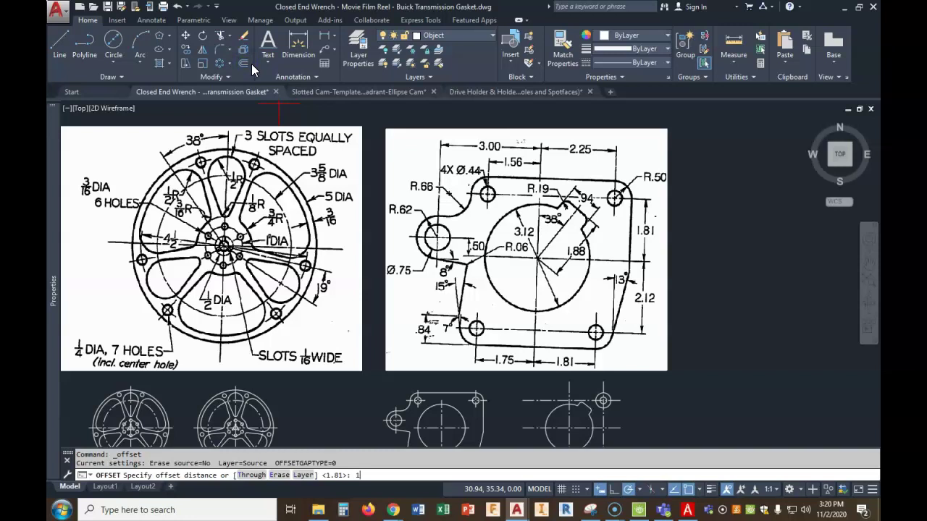
text(1-9/16)
key(Return)
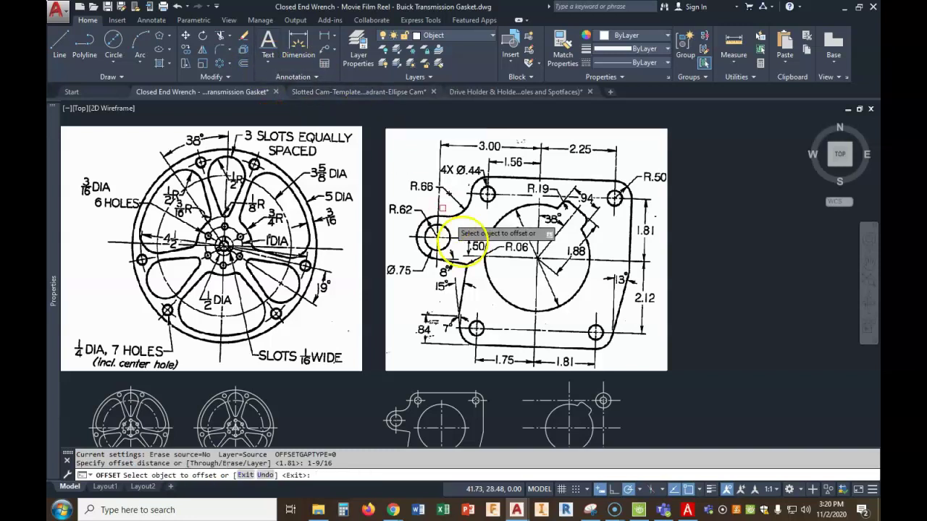
click(569, 389)
click(546, 385)
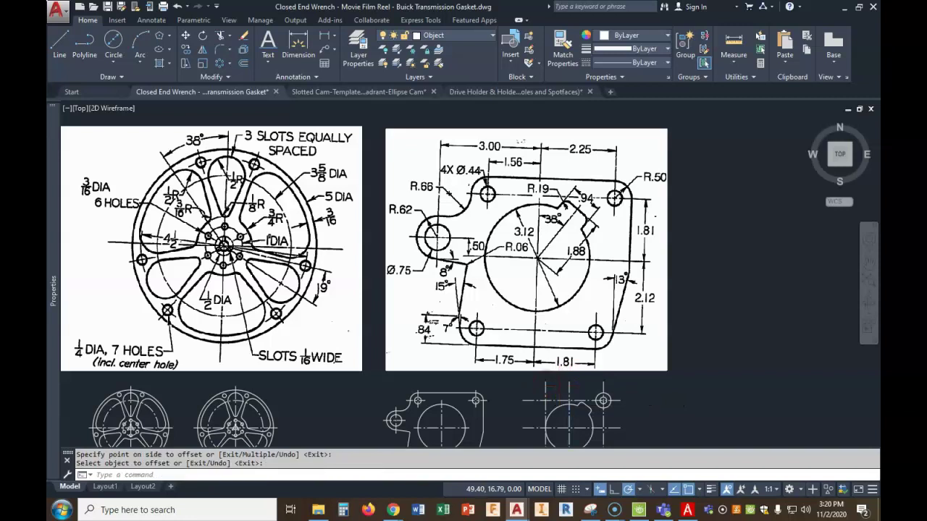
- Copy the two concentric circles from the upper right hole's centre to the upper left centre line intersection
scroll(550, 382, up, 2)
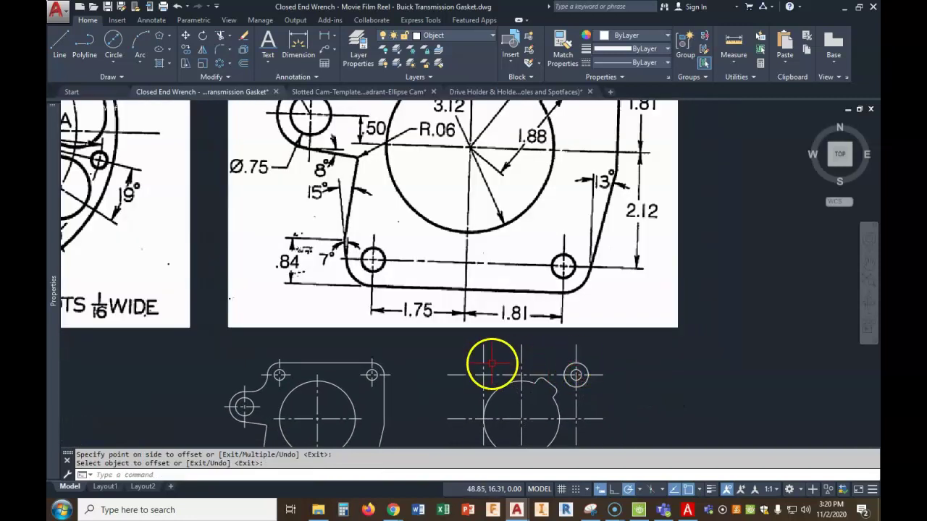
click(185, 50)
click(577, 373)
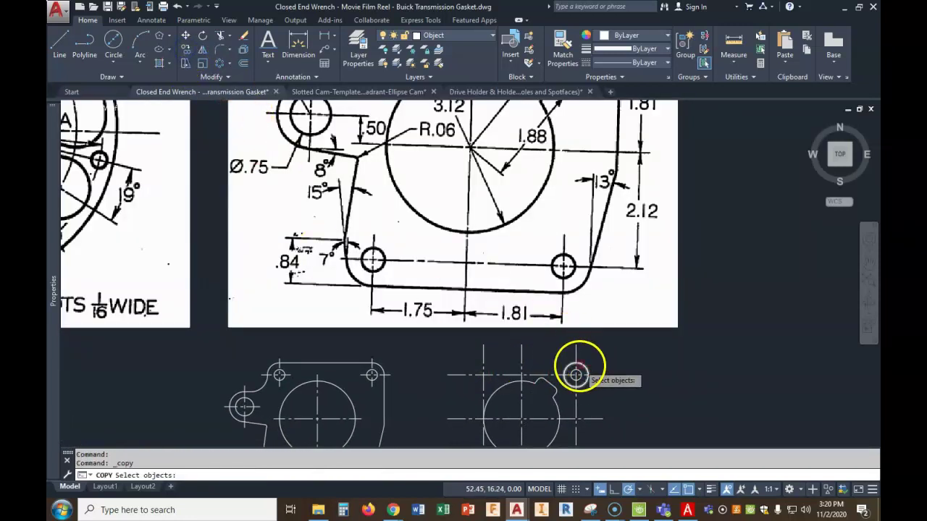
key(Return)
click(576, 375)
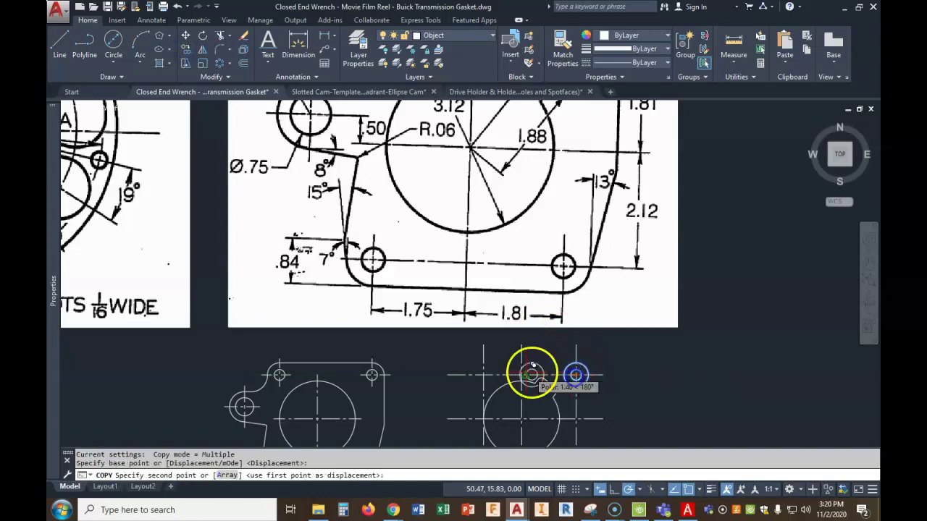
key(Return)
scroll(601, 374, down, 2)
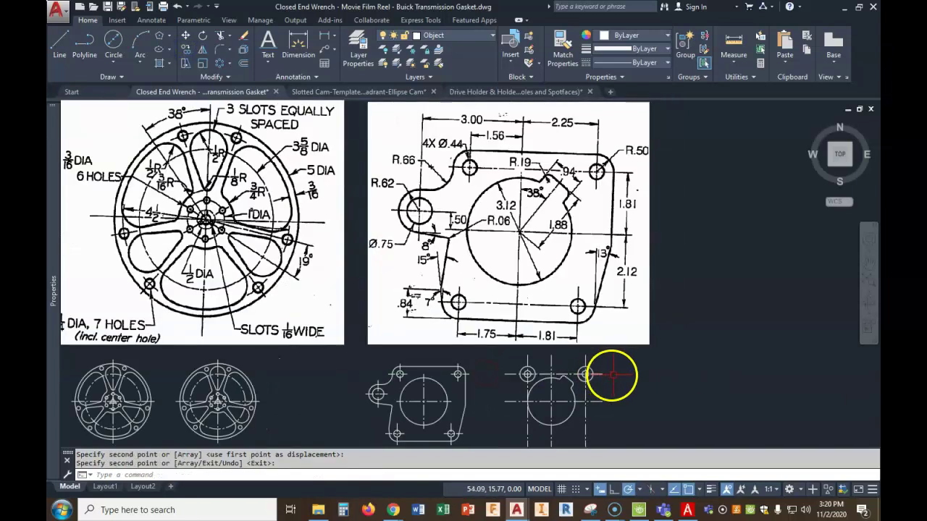
- Draw the gasket's top edge as a line between the top quadrants of the upper left and upper right outer circles
click(59, 43)
scroll(520, 366, up, 2)
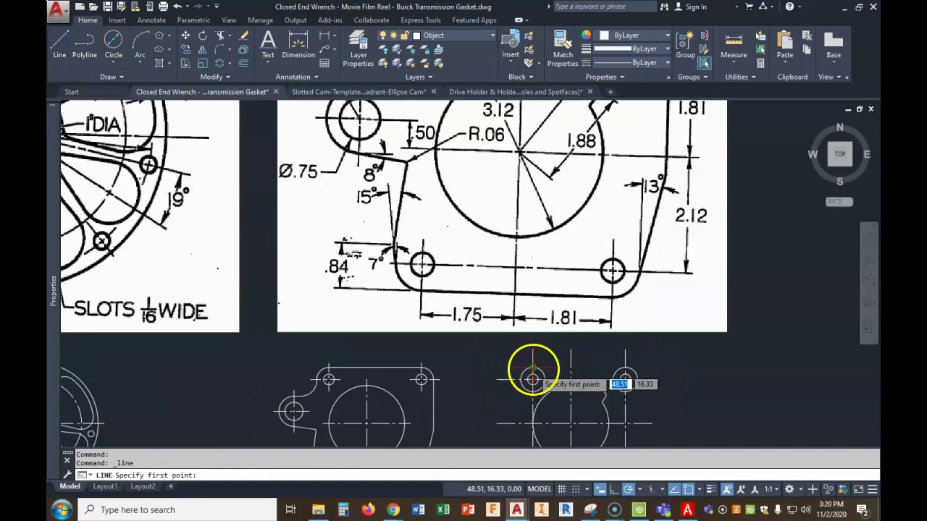
click(532, 378)
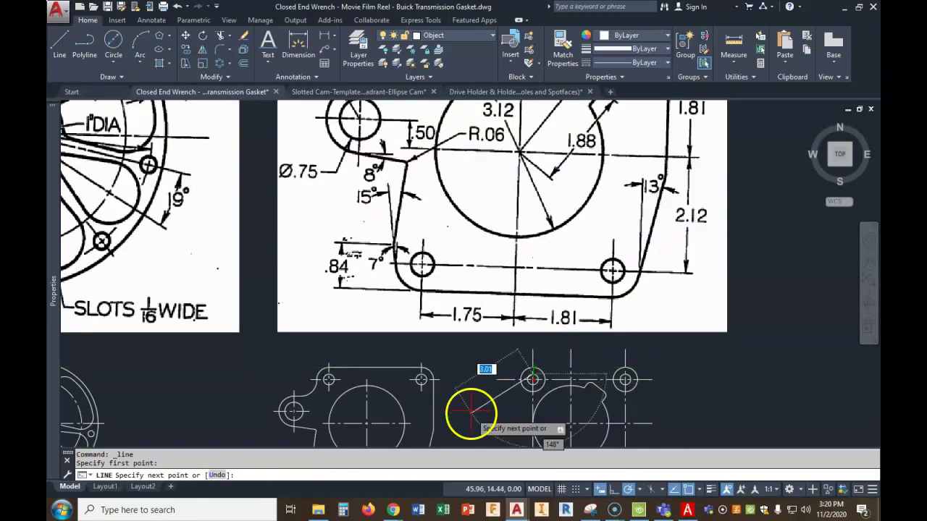
click(217, 476)
click(533, 378)
click(624, 377)
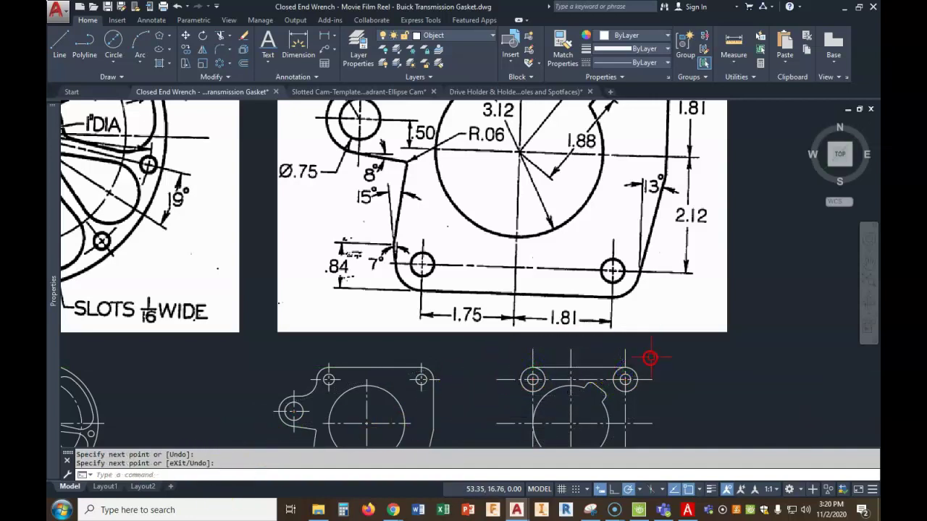
scroll(657, 411, down, 2)
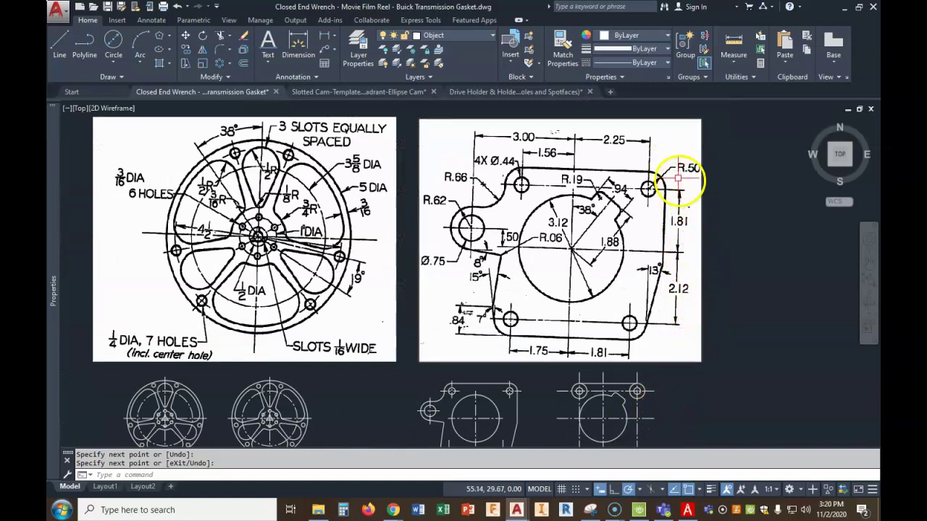
- Draw a vertical line about 4 units long downward from the right quadrant of the upper right outer circle
middle_drag(679, 355, 666, 319)
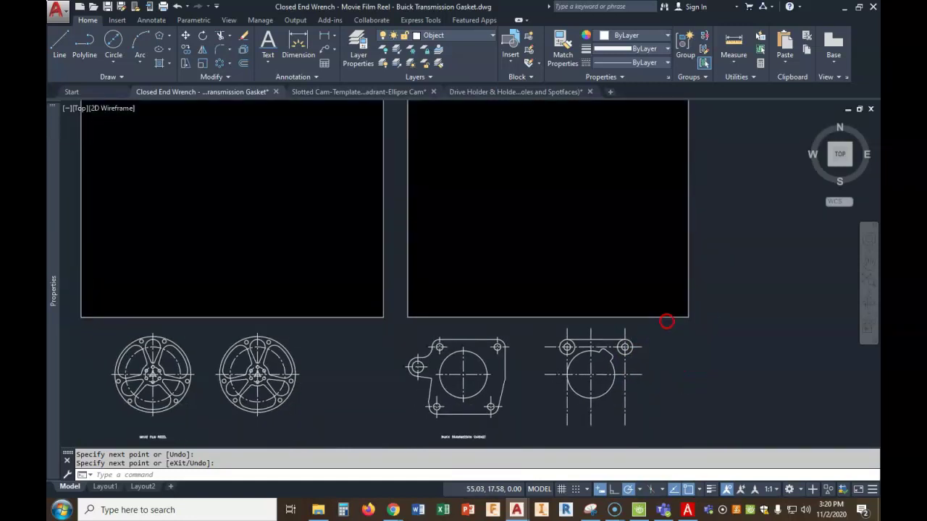
click(59, 44)
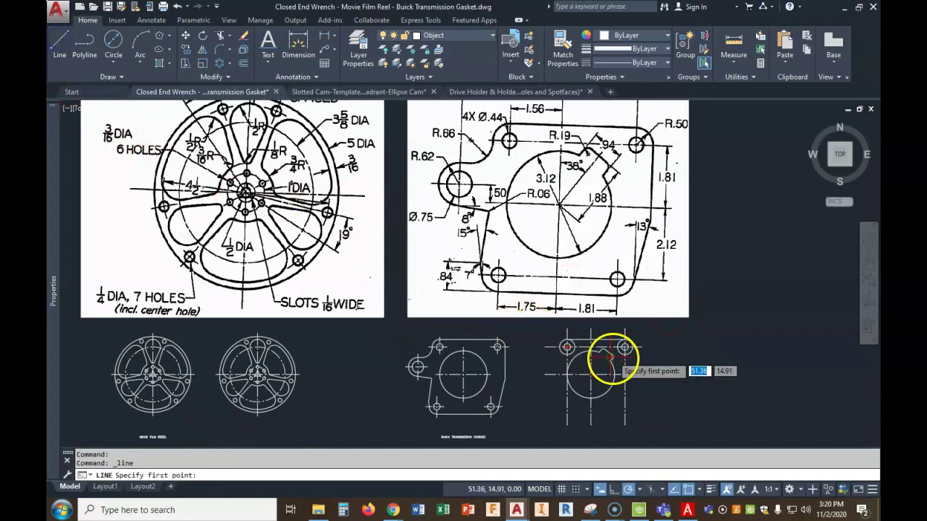
click(633, 348)
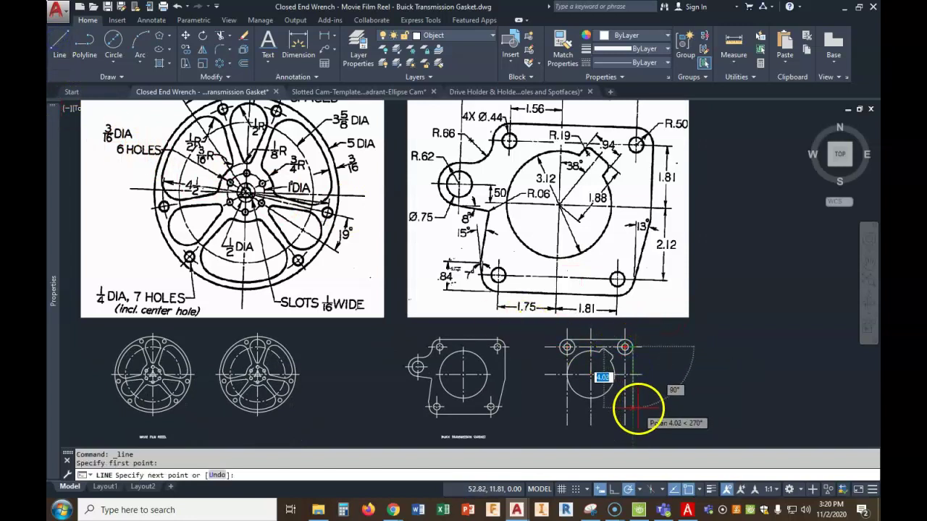
click(632, 422)
key(Return)
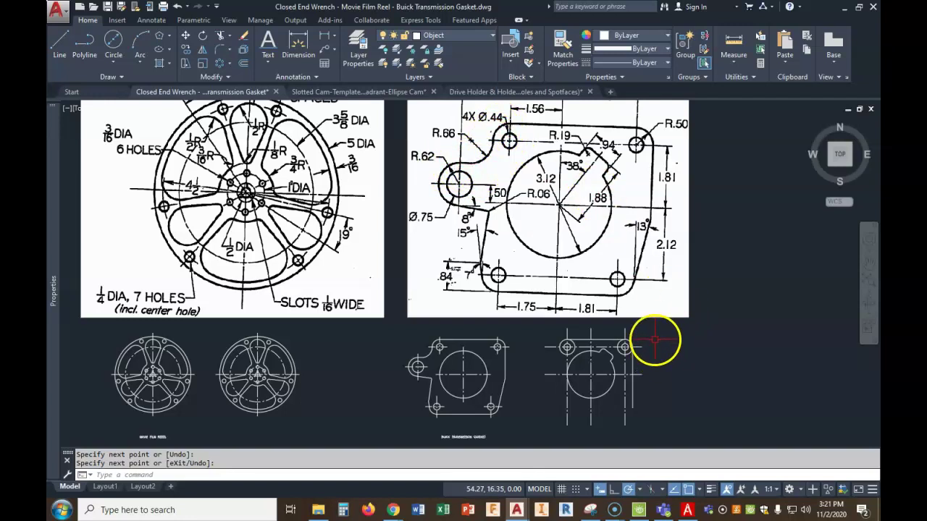
- Shorten the upper left hole's vertical centre line to the hole's bottom quadrant and extend that end 0.25 beyond it
middle_drag(665, 375, 670, 349)
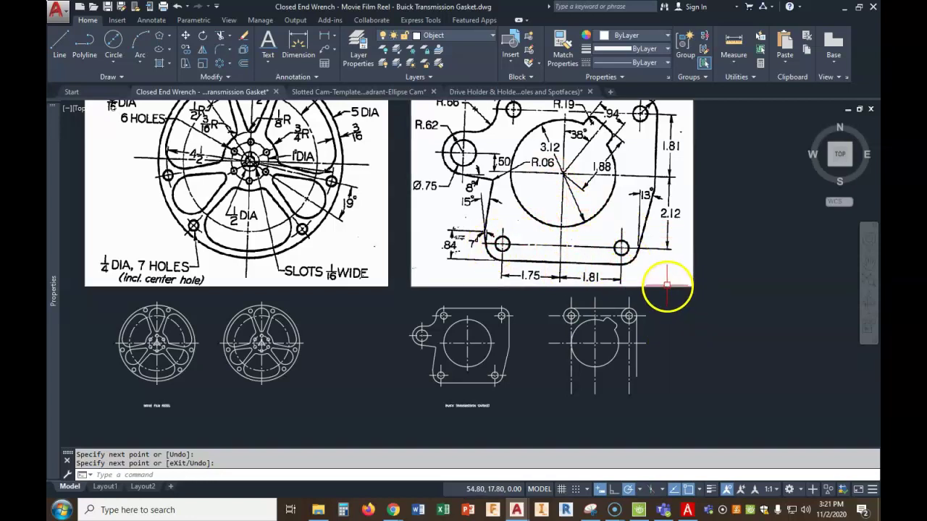
click(571, 393)
scroll(569, 331, up, 4)
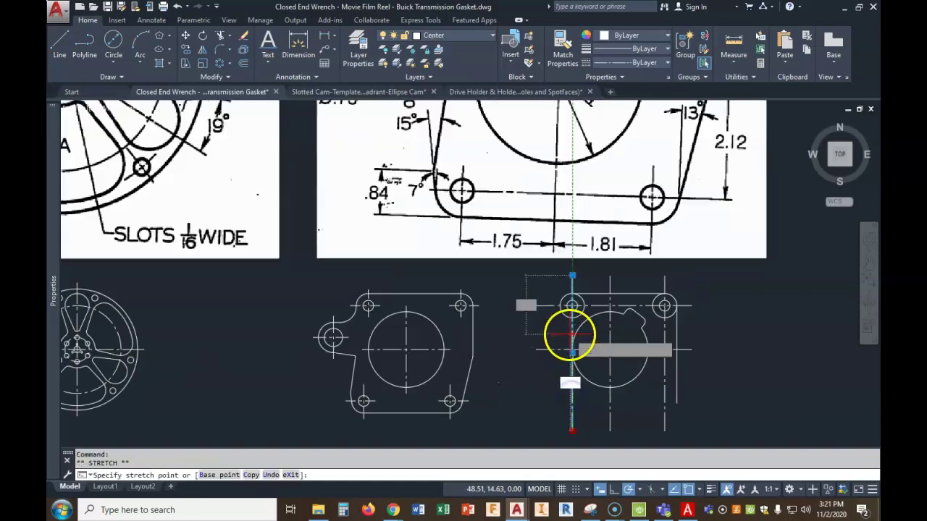
click(572, 300)
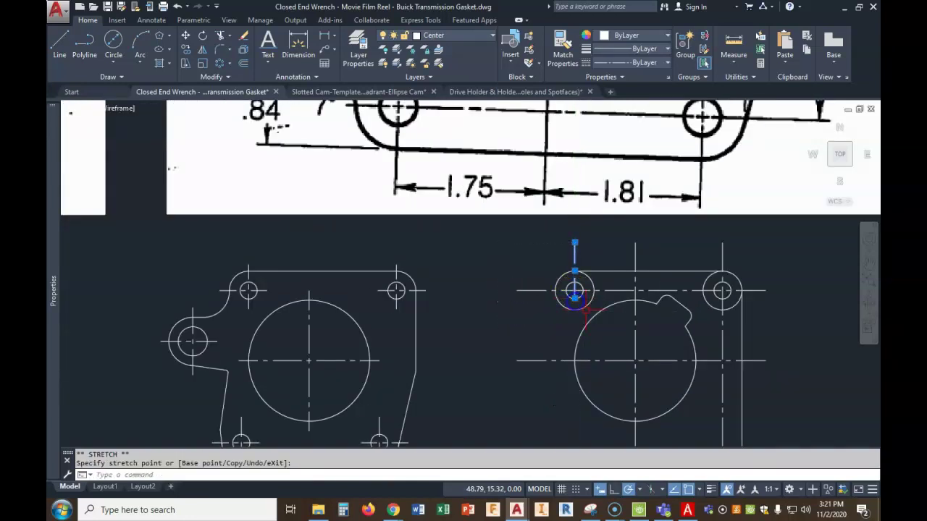
scroll(578, 298, up, 4)
click(559, 286)
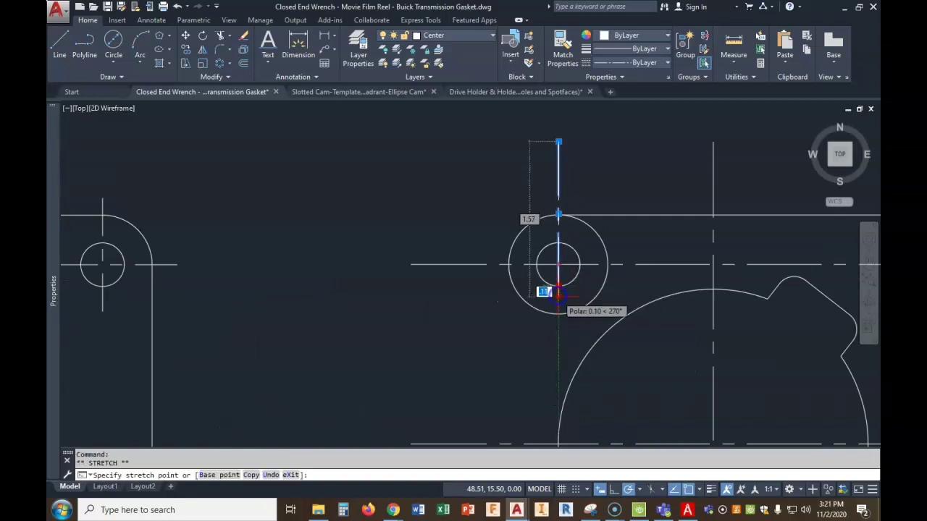
text(.25)
key(Return)
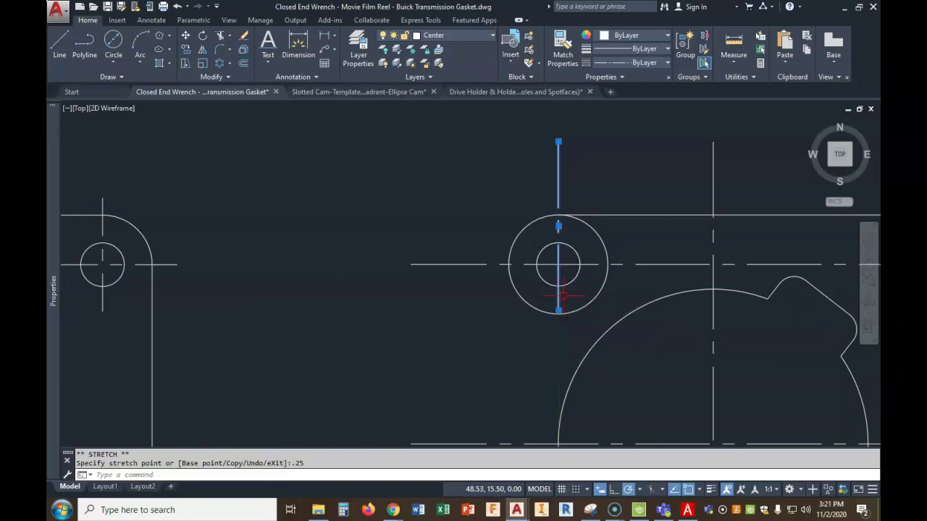
- Pull the top end of the upper left vertical centre line to the outer circle's top quadrant and extend it 0.25 beyond
click(559, 142)
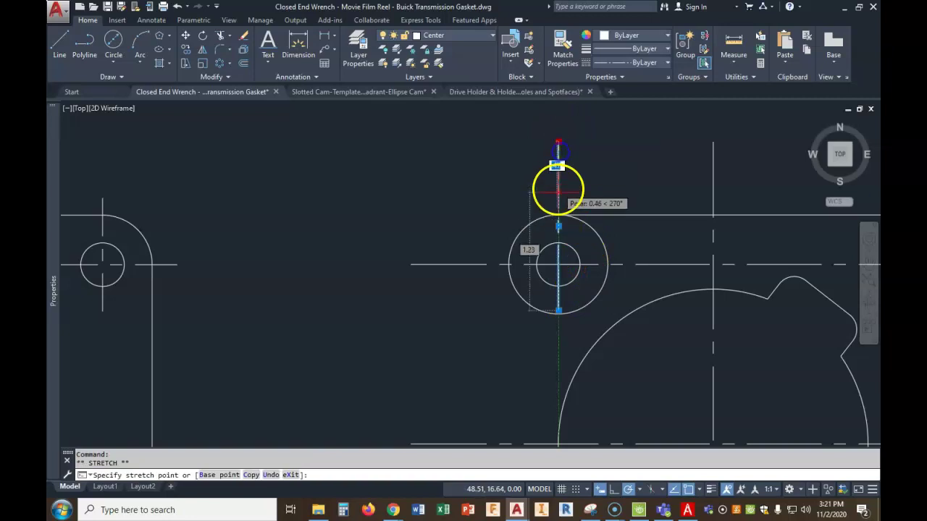
click(559, 214)
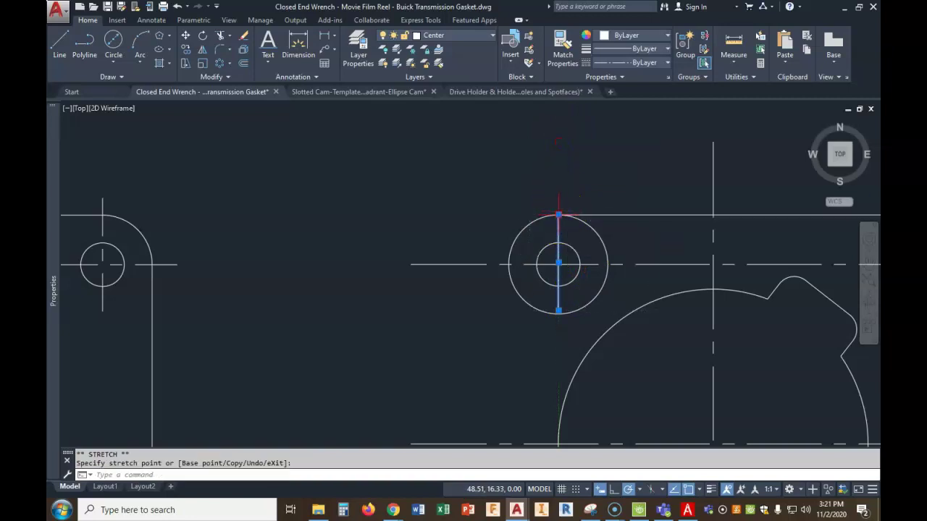
click(559, 216)
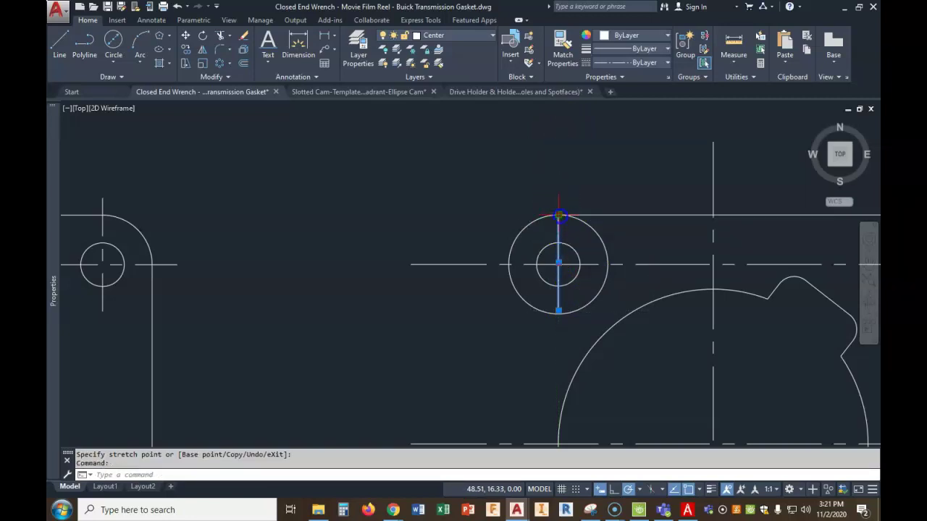
click(558, 214)
key(Return)
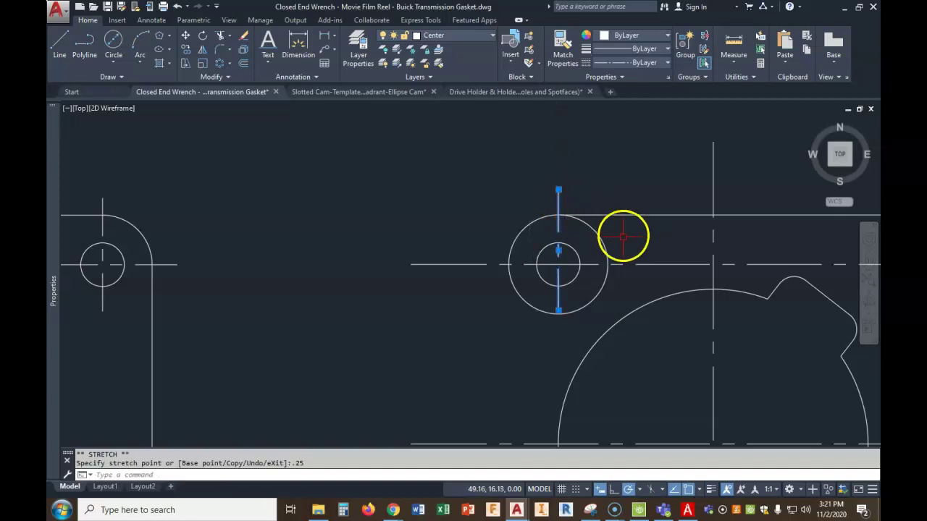
- Shorten the left end of the upper horizontal centre line to the outer circle's left quadrant and extend it 0.25 beyond
click(422, 265)
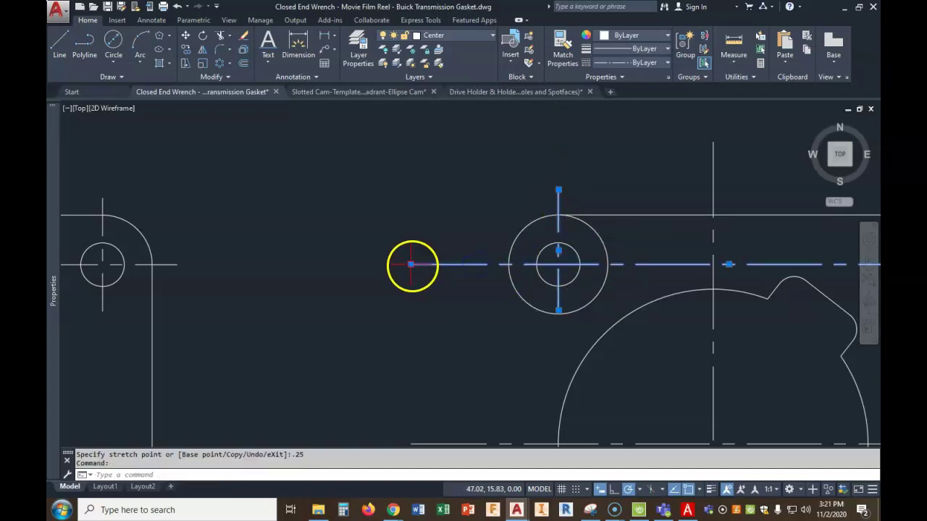
click(410, 265)
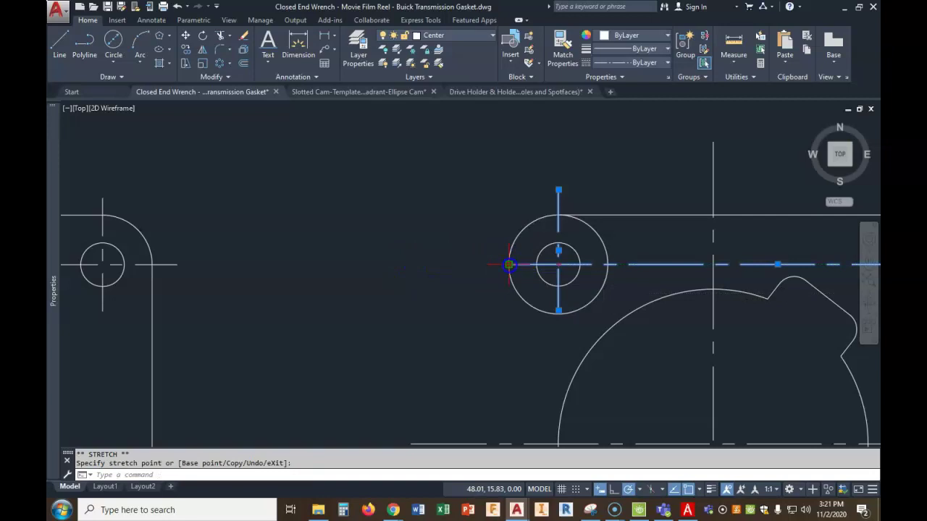
click(509, 264)
click(509, 264)
key(Return)
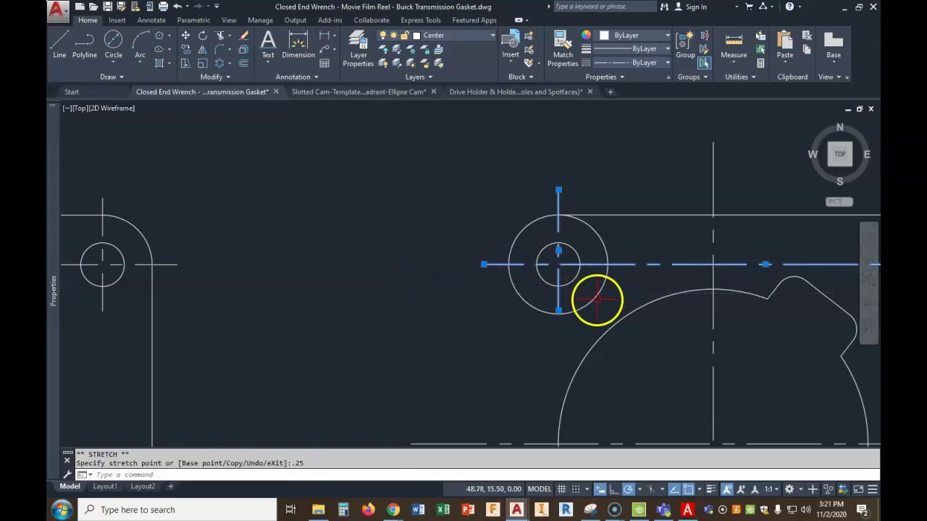
- Shorten the right end of the upper horizontal centre line to the upper left hole's right quadrant and extend it 0.25 beyond
scroll(608, 299, down, 2)
middle_drag(700, 281, 506, 266)
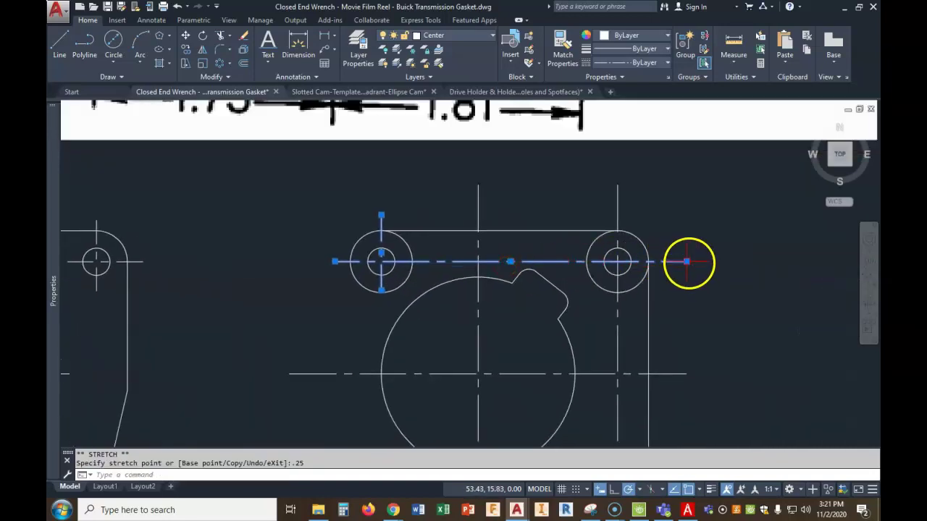
click(412, 262)
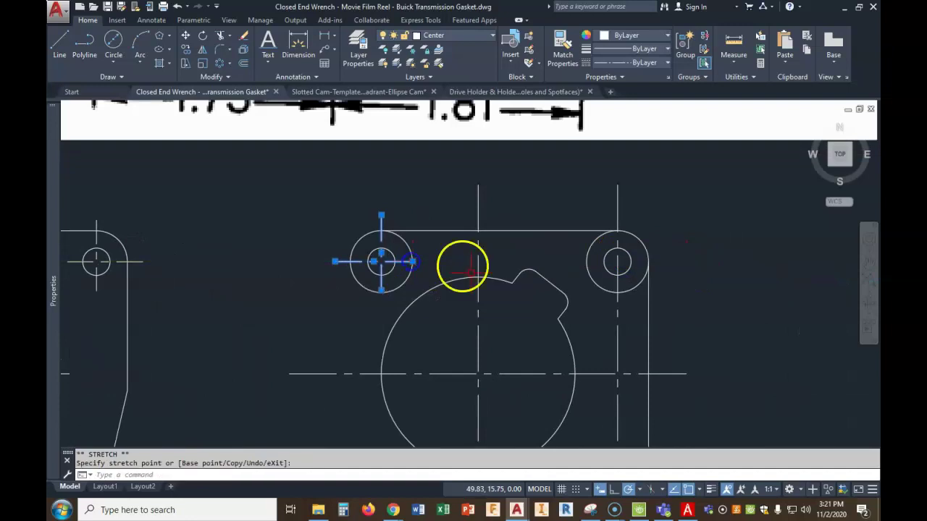
click(412, 262)
click(396, 262)
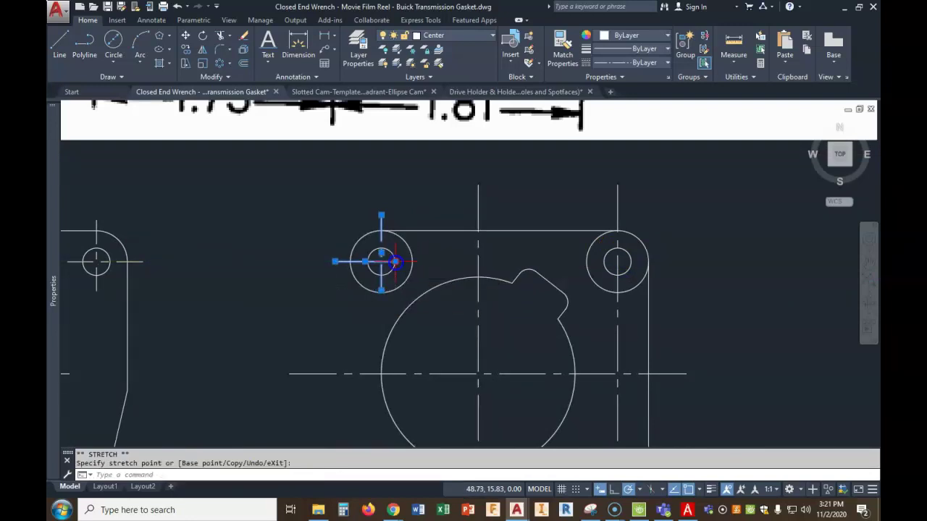
scroll(417, 269, up, 4)
click(362, 251)
click(362, 251)
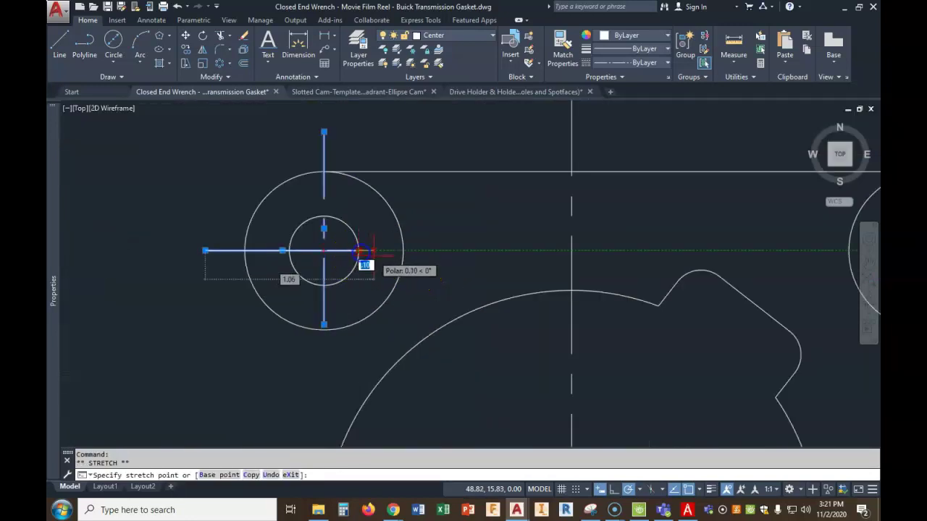
text(.25)
key(Return)
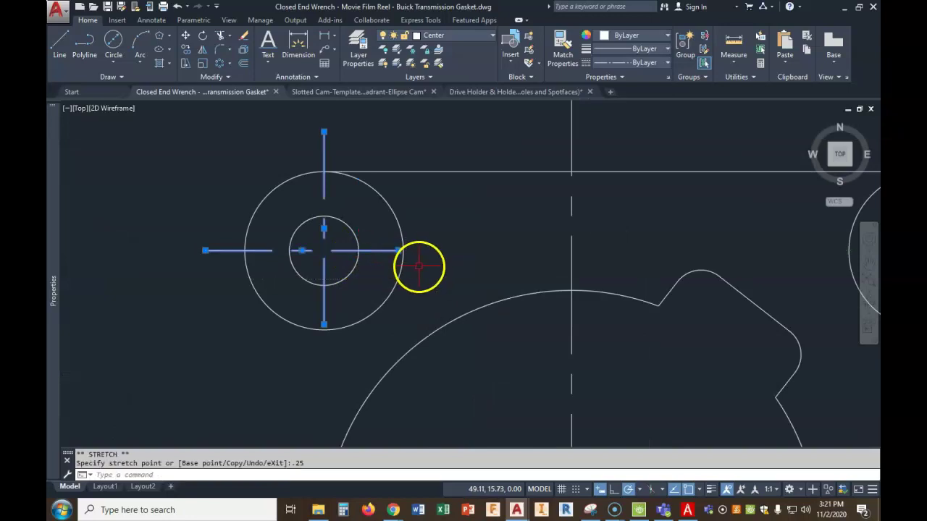
key(Escape)
scroll(369, 320, down, 2)
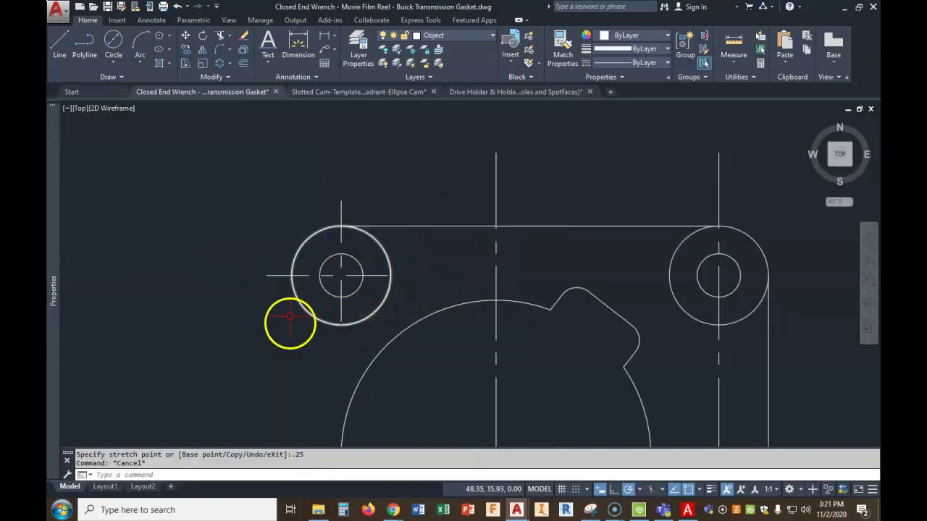
- Erase the long vertical centre line running through the upper right hole
scroll(706, 297, down, 3)
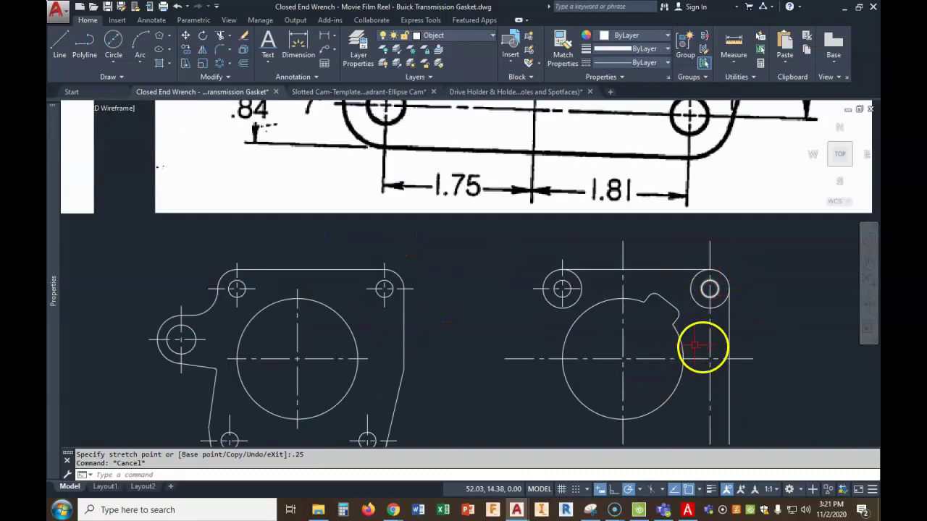
click(710, 330)
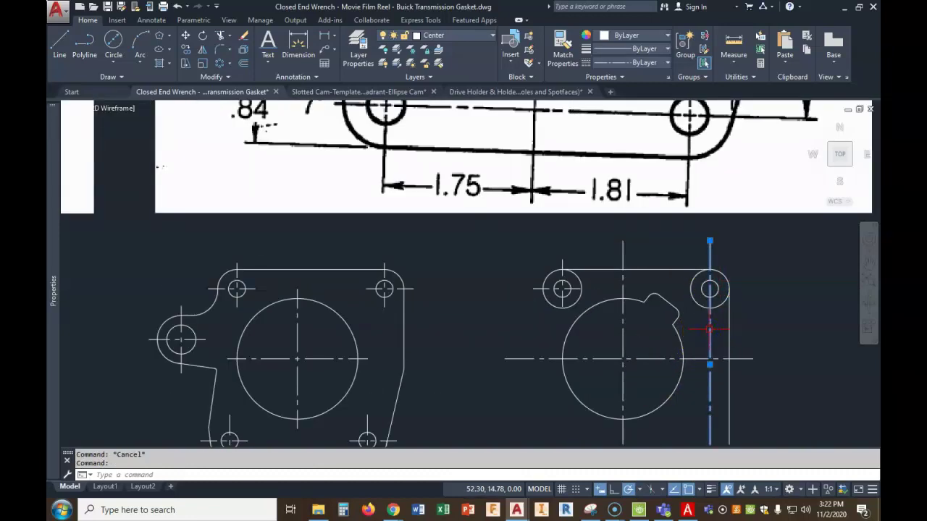
key(Delete)
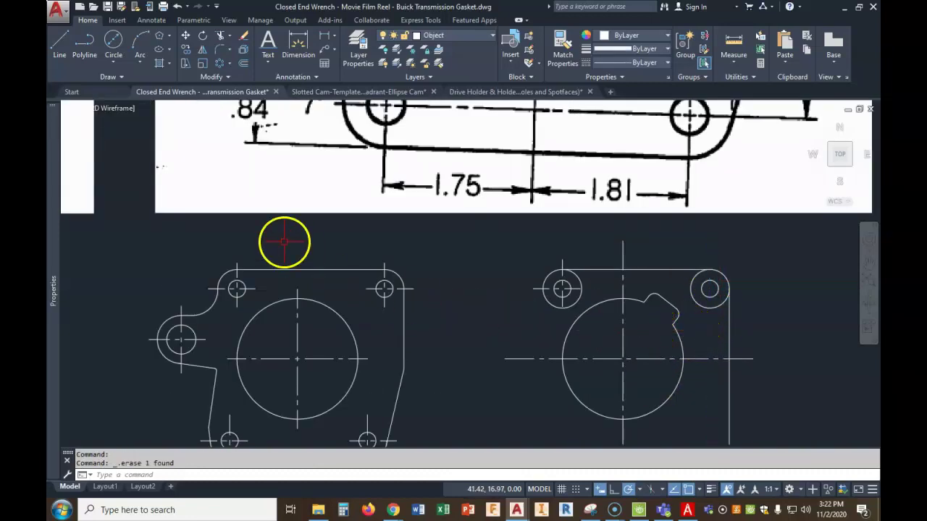
- Copy the upper left hole's two short centre lines from its centre to the centre of the upper right hole
click(185, 52)
click(544, 289)
click(561, 265)
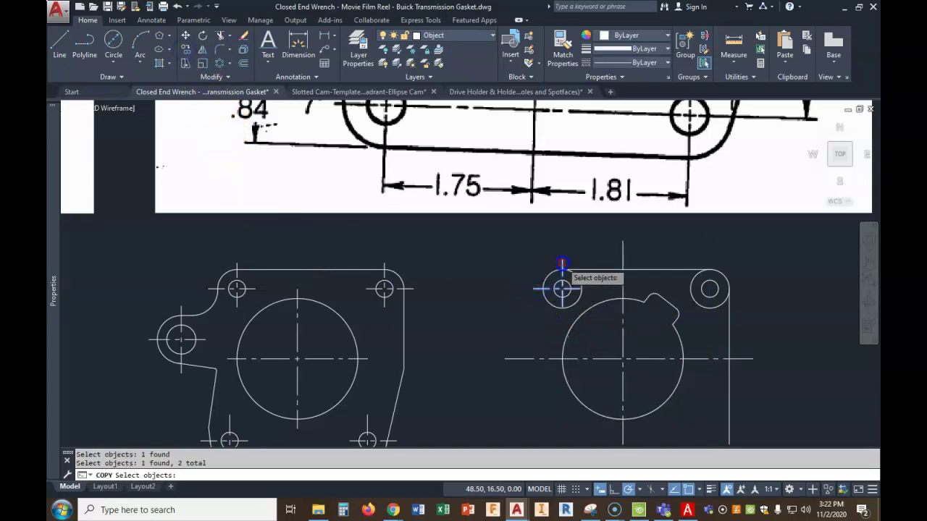
key(Return)
click(562, 289)
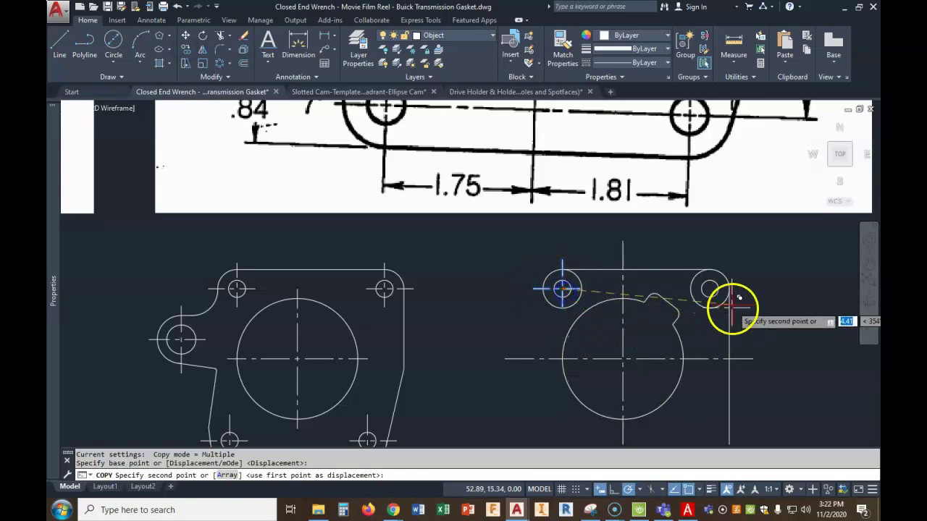
click(709, 289)
key(Return)
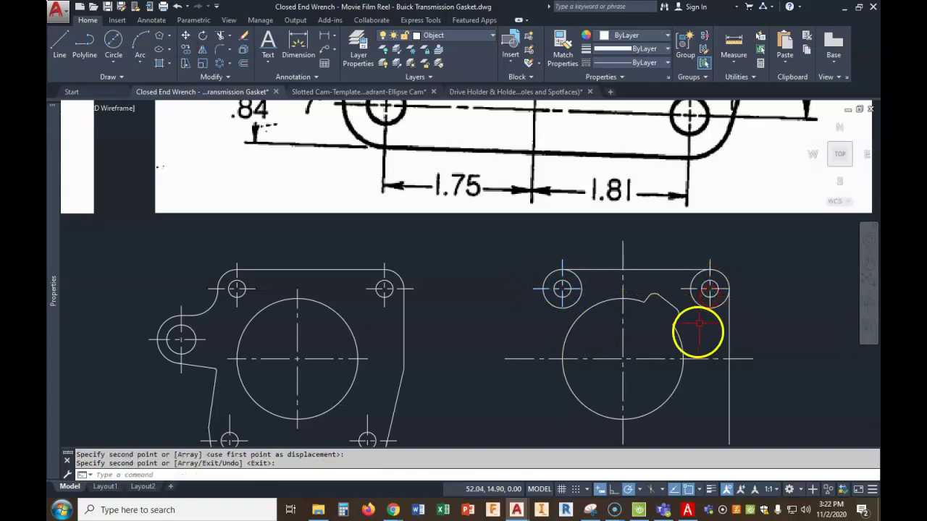
- Mirror the upper-right hole's horizontal centerline about the hole's vertical axis, erasing the source line
scroll(698, 330, up, 4)
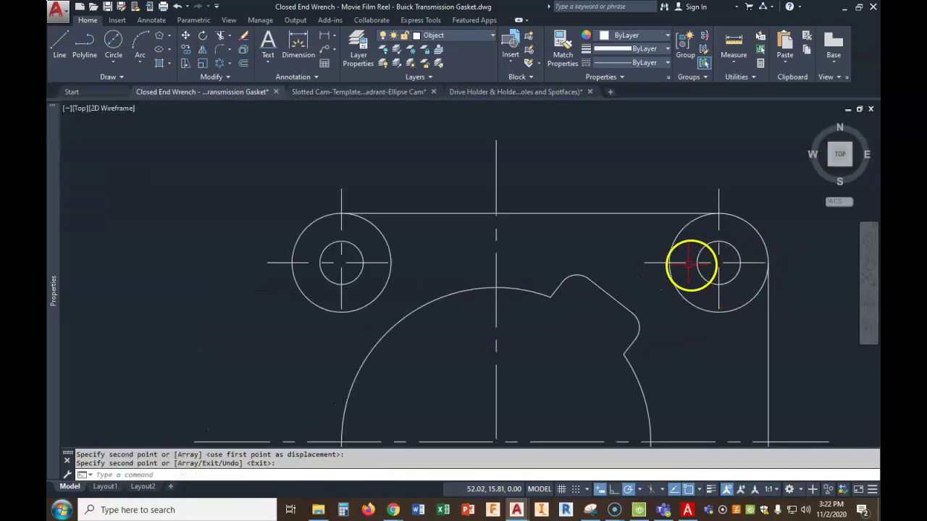
key(Return)
click(684, 263)
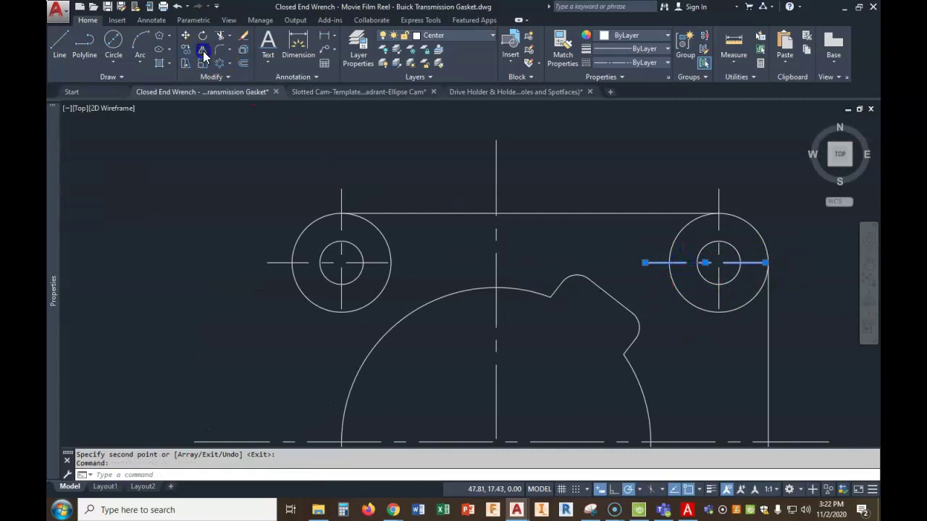
click(204, 54)
click(719, 193)
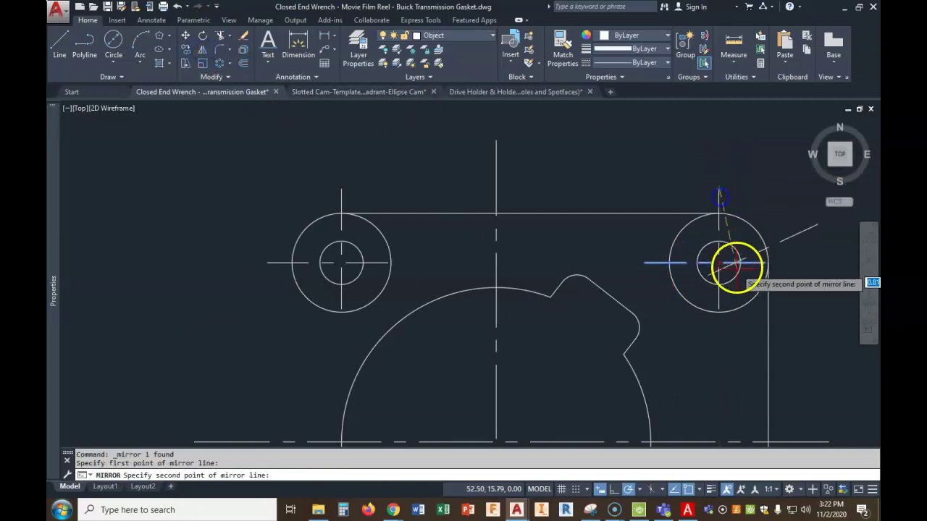
click(719, 310)
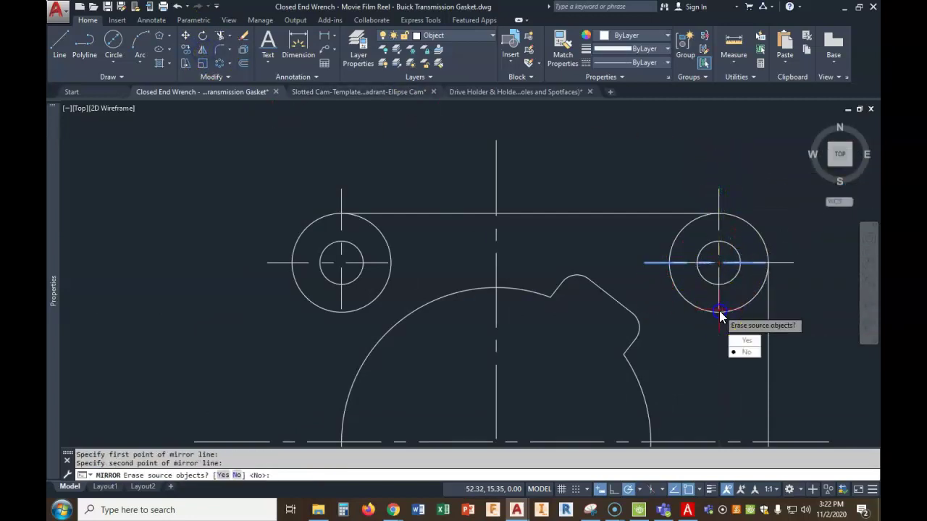
click(743, 342)
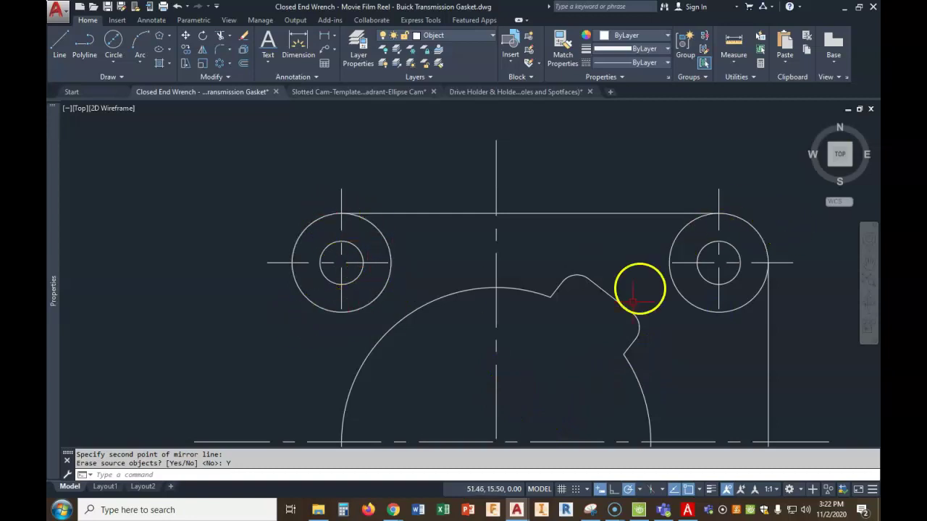
- Offset the gasket's main horizontal centerline downward by 2.125 to locate the lower holes
scroll(542, 276, down, 4)
scroll(572, 365, down, 3)
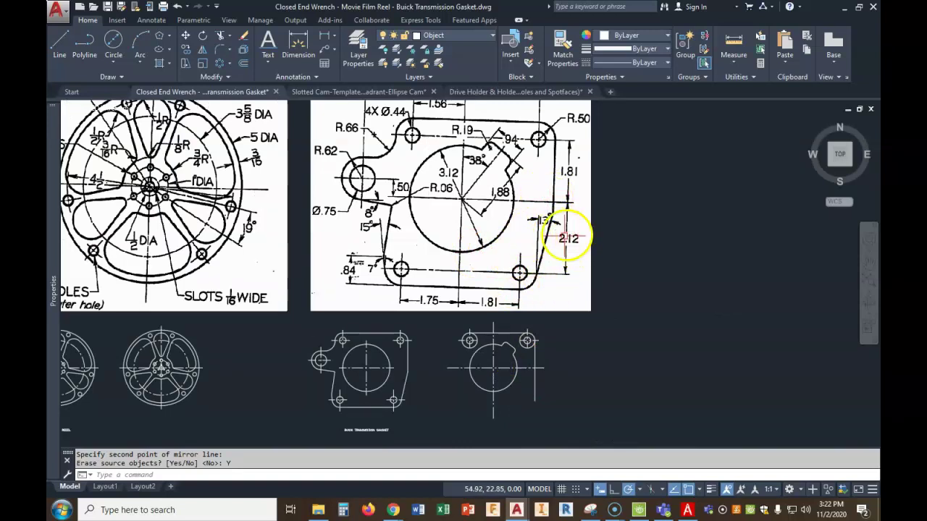
click(243, 64)
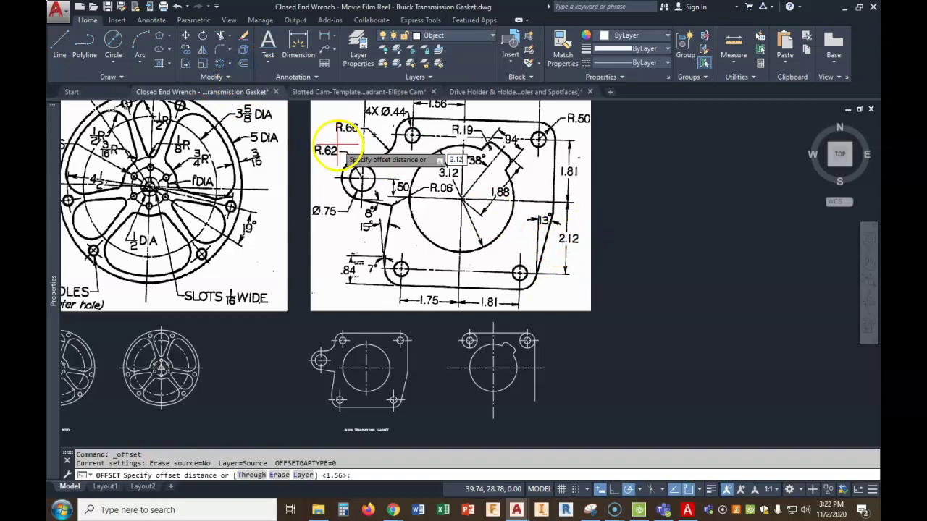
key(Return)
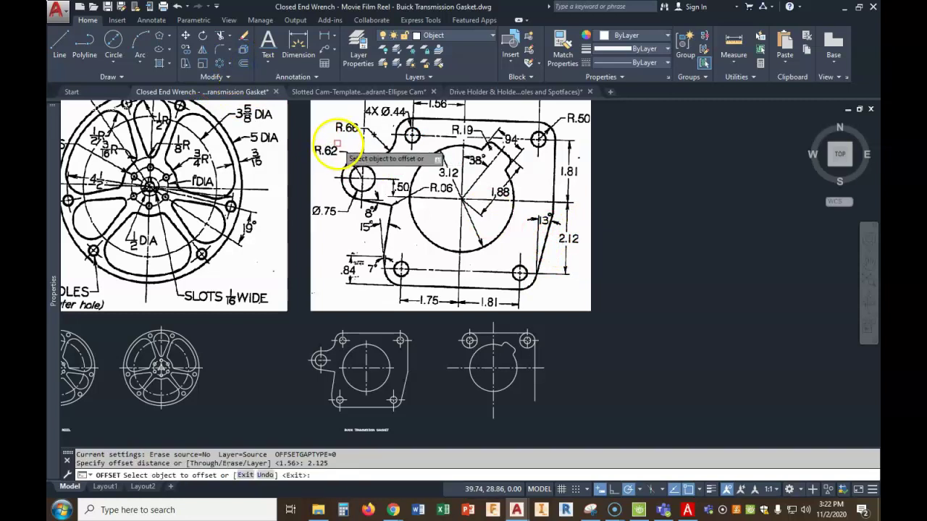
click(522, 368)
click(572, 434)
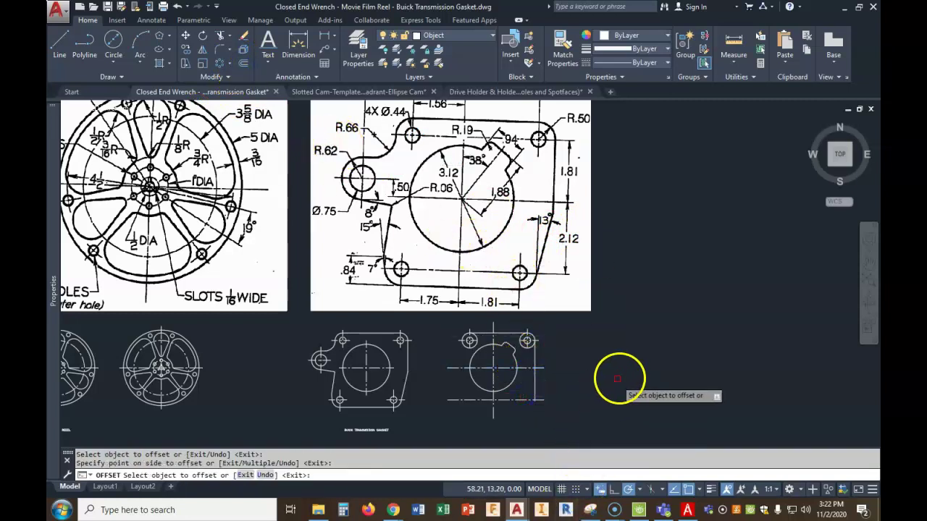
click(425, 307)
- Offset the gasket's main vertical centerline 1.75 to the left to locate the lower-left hole
click(245, 65)
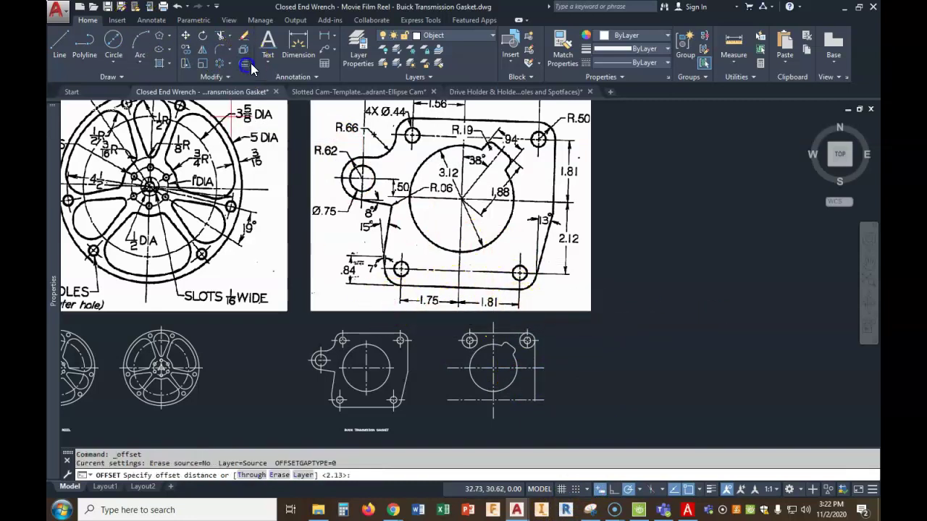
text(1.75)
key(Return)
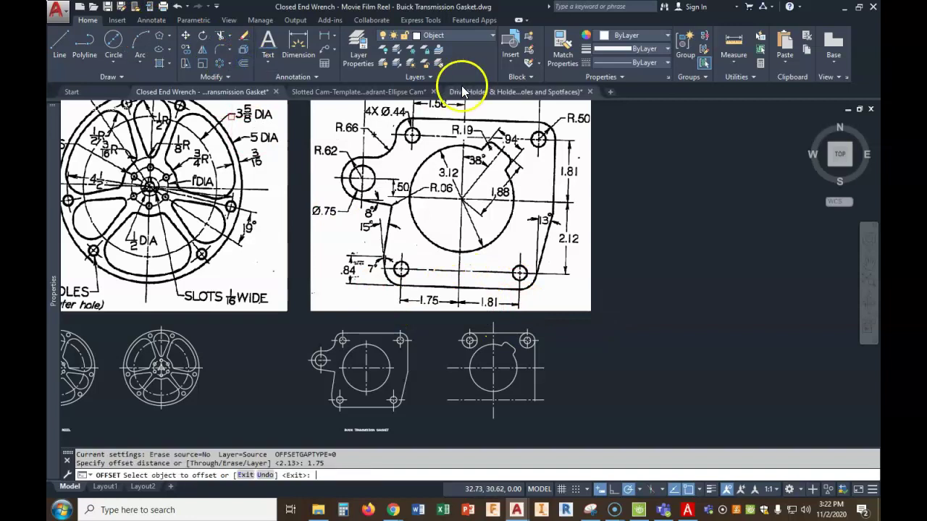
click(493, 380)
click(462, 385)
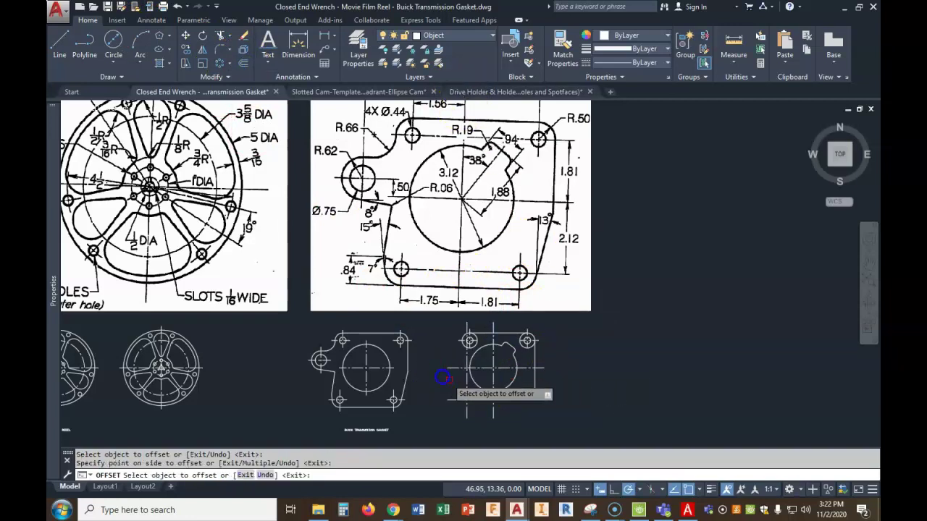
key(Return)
- Switch to the fraction-decimal cheat sheet PDF to check the fraction for .81, and return to the AutoCAD drawing
key(Return)
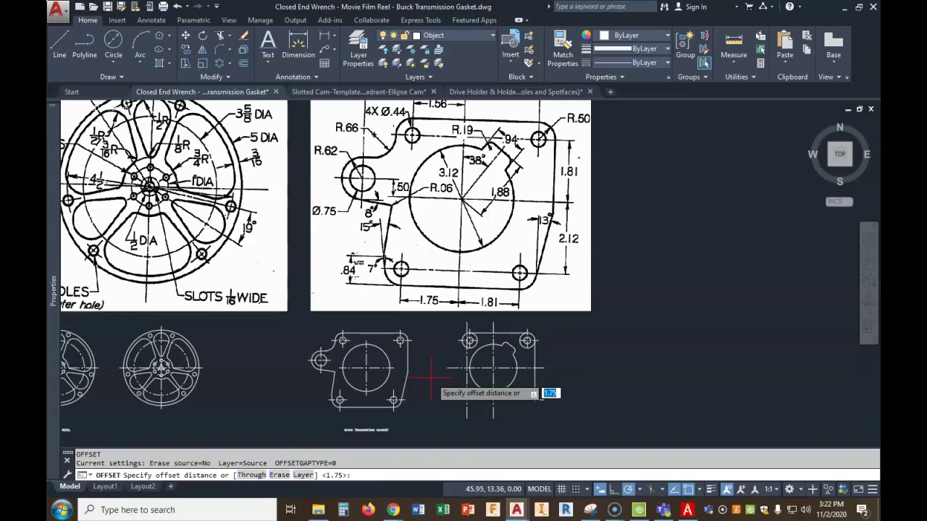
click(688, 510)
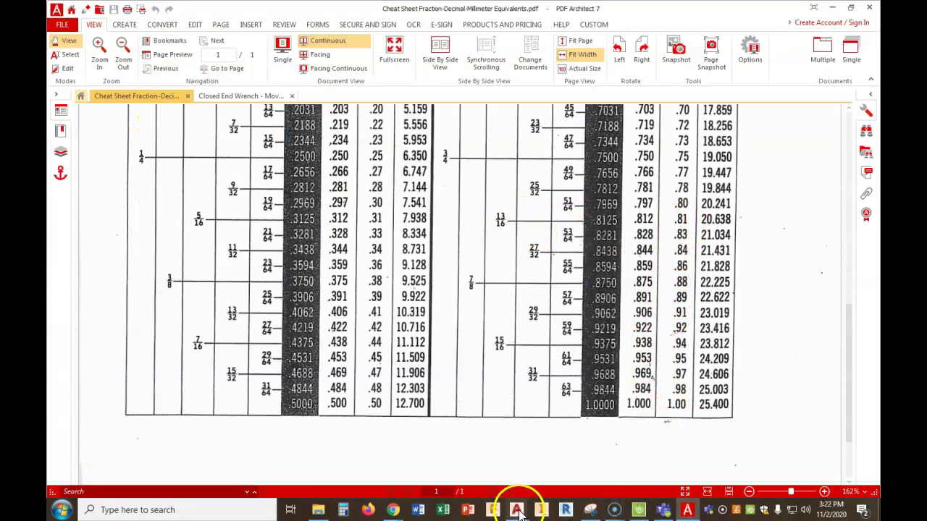
mouse_move(517, 510)
click(384, 449)
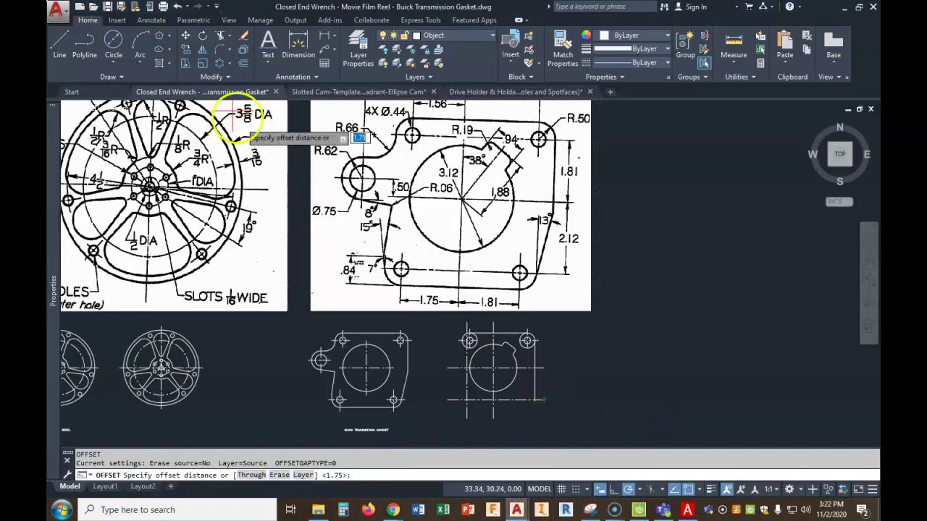
- Offset the gasket's main vertical centerline 1-13/16 to the right to locate the lower-right hole
click(243, 63)
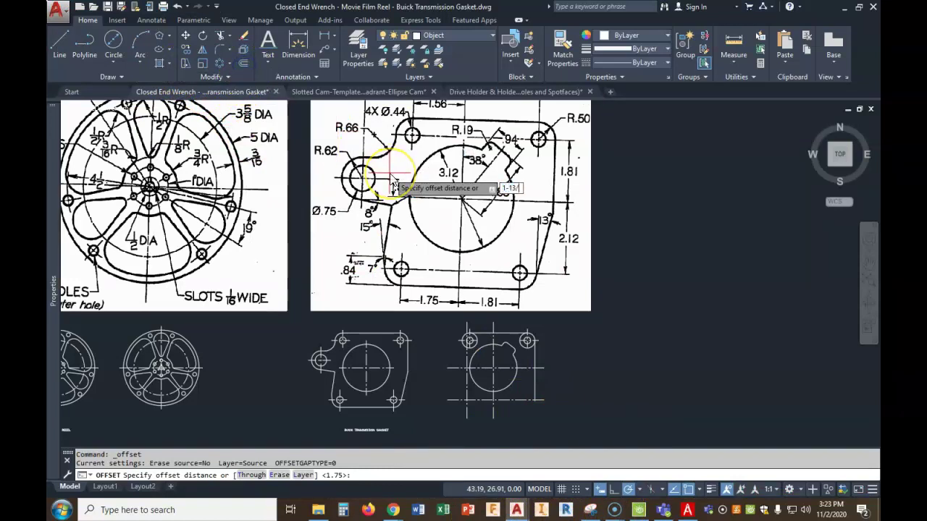
text(1-13/16)
key(Return)
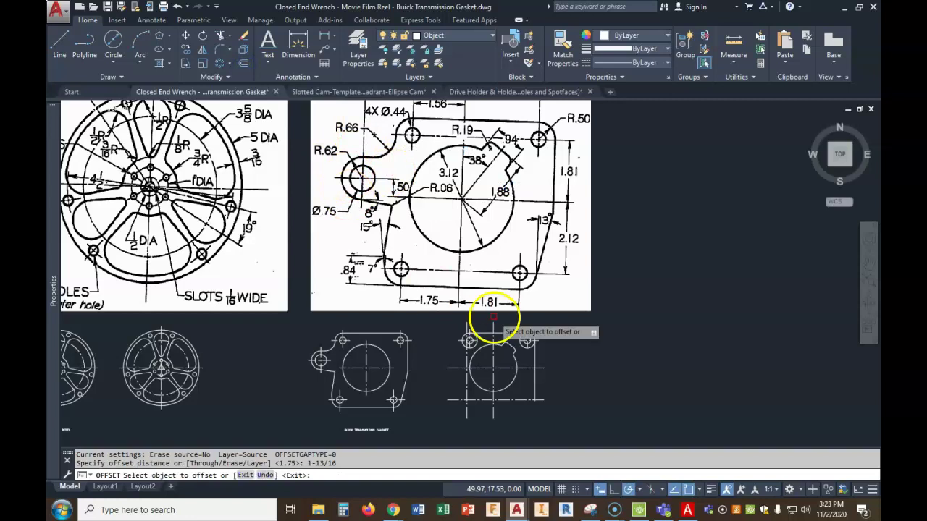
click(493, 414)
click(544, 416)
key(Return)
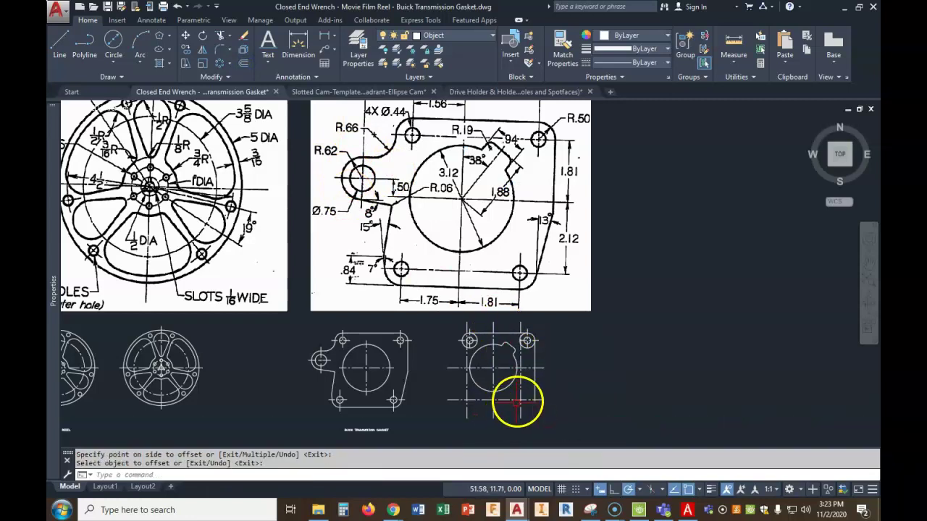
- Copy the upper-left hole, its outer circle and centerlines to the lower-left construction intersection, and erase the left vertical construction line
scroll(503, 362, up, 2)
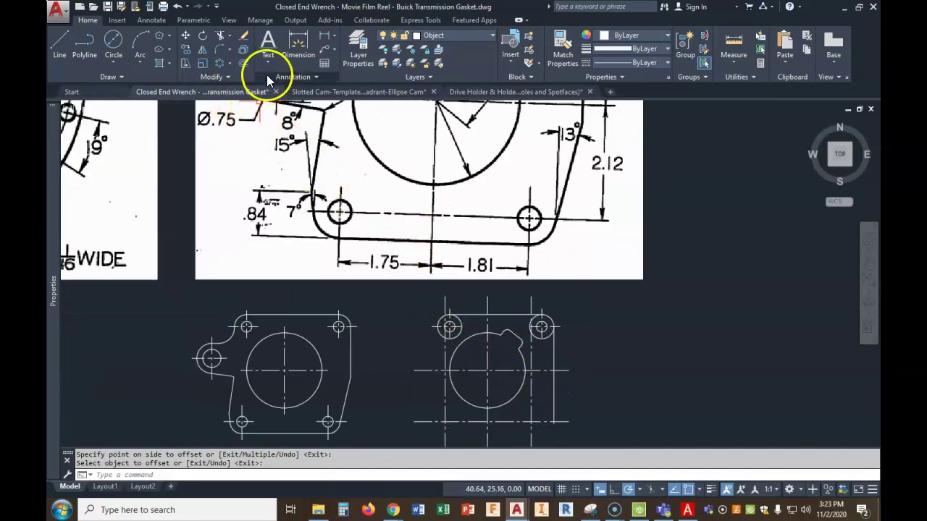
click(185, 48)
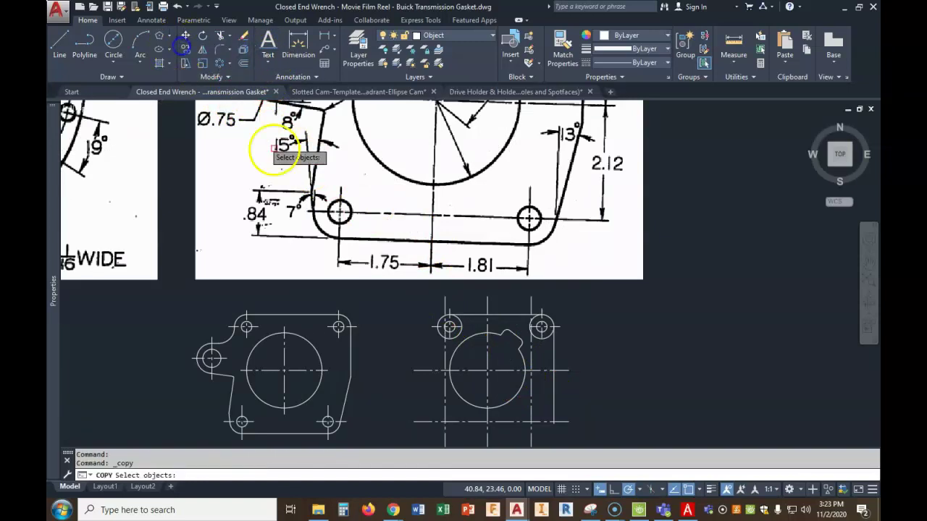
click(415, 345)
click(477, 299)
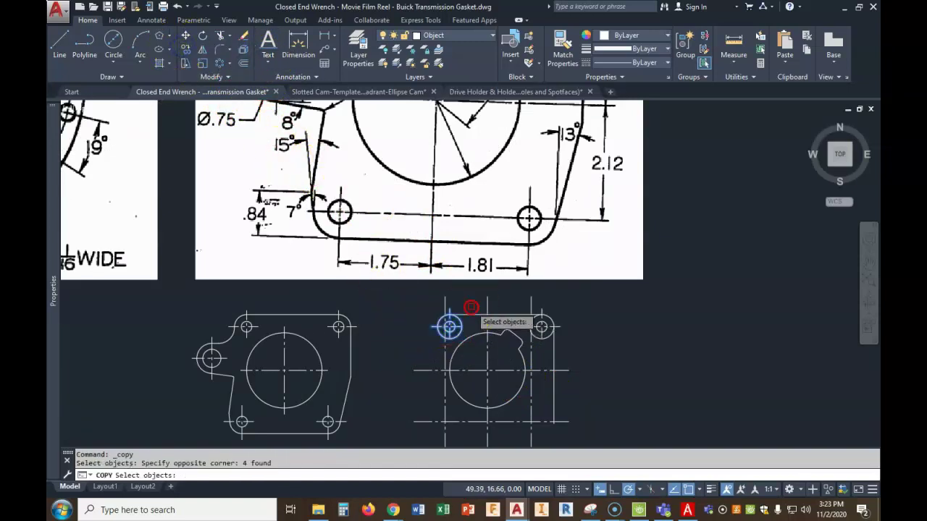
key(Return)
click(449, 327)
middle_drag(451, 325, 452, 254)
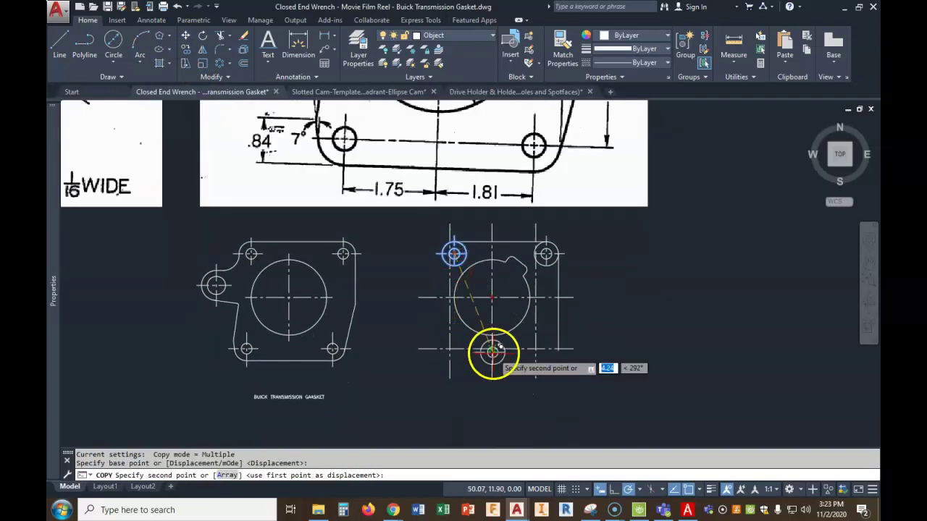
click(449, 349)
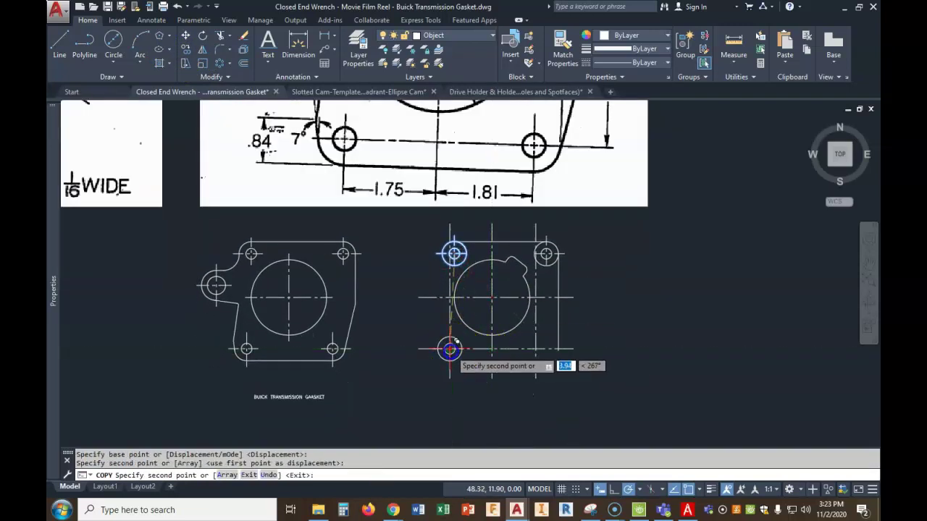
key(Escape)
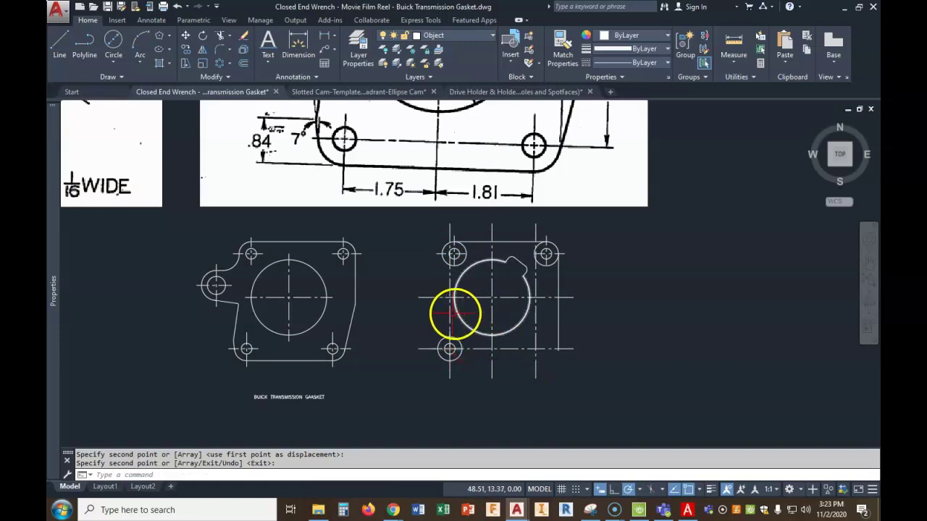
key(Delete)
key(Return)
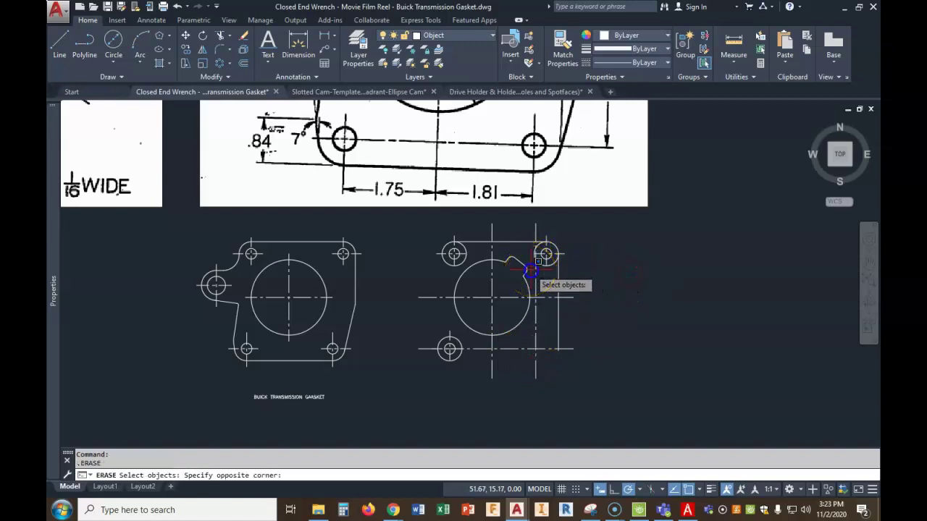
click(584, 236)
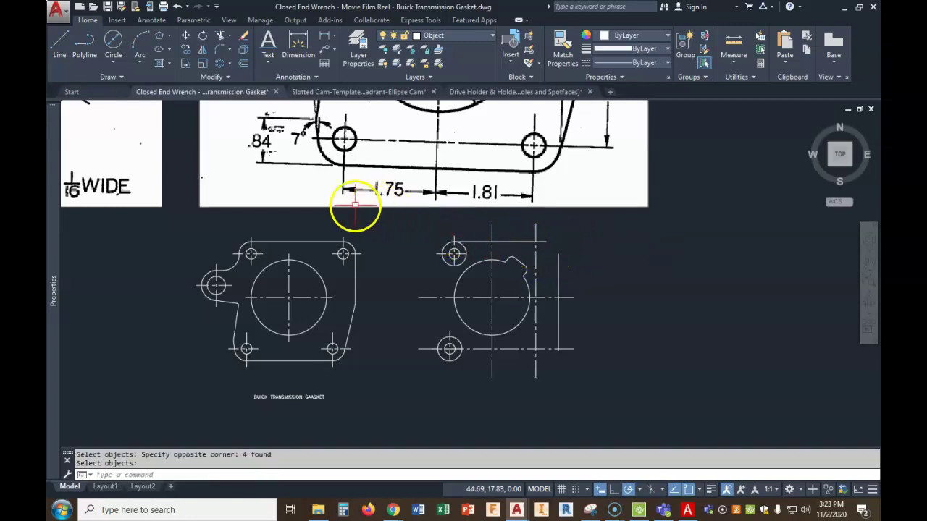
click(178, 6)
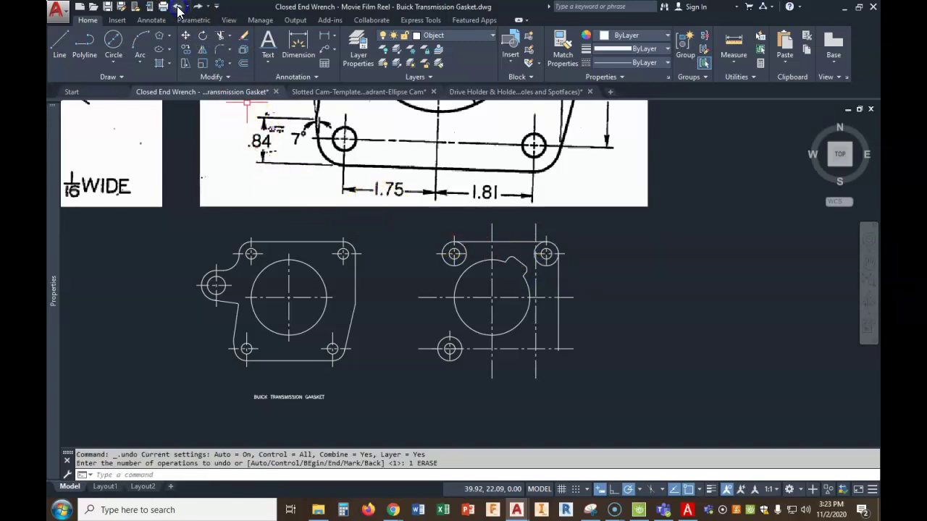
- Copy the upper-right hole, its outer circle and centerlines to the lower-right construction intersection, and erase the remaining construction lines
click(185, 48)
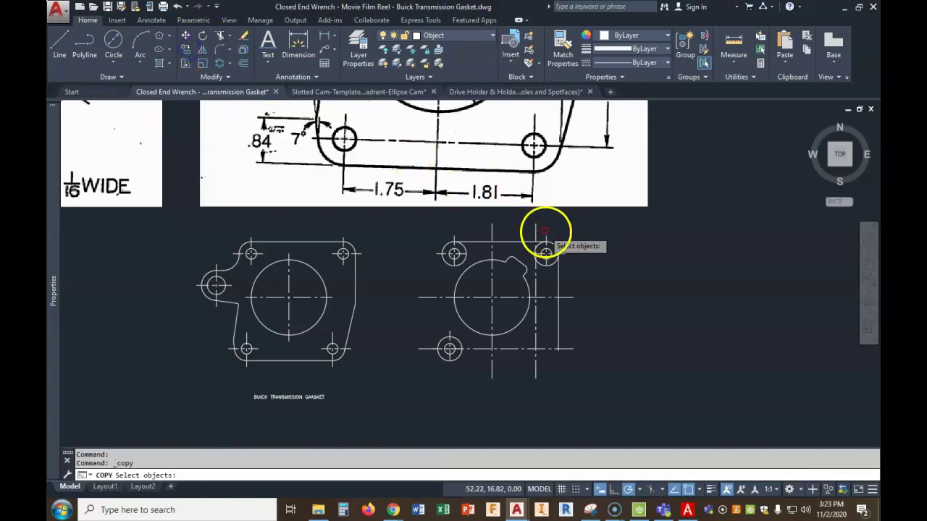
click(534, 270)
click(563, 239)
key(Return)
click(546, 254)
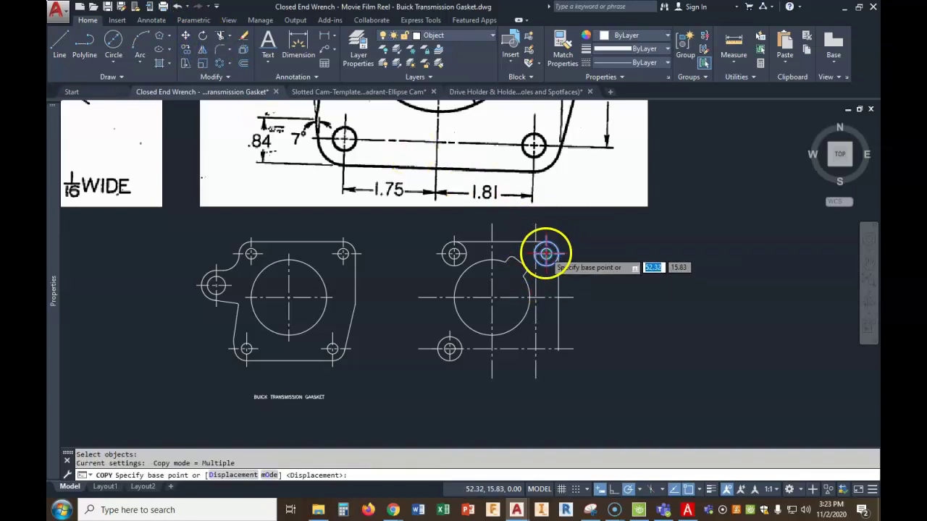
click(537, 348)
key(Return)
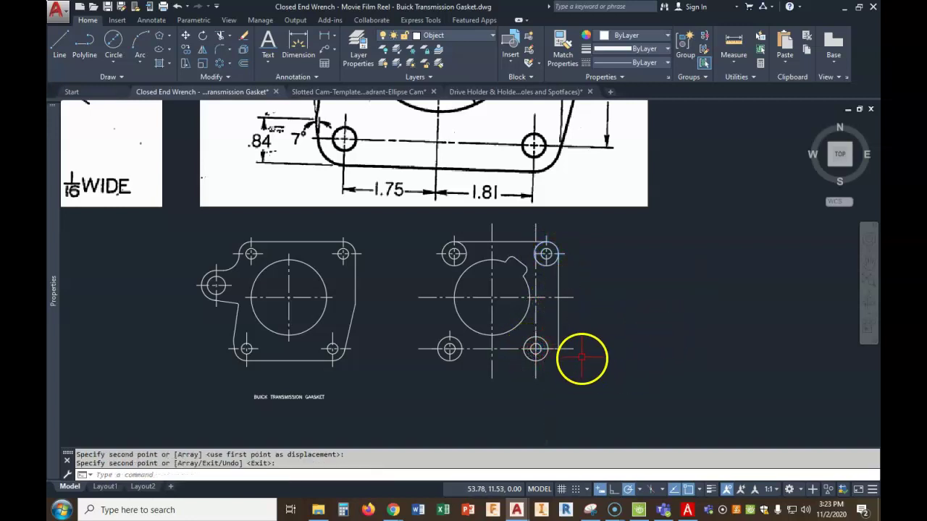
click(572, 350)
key(Delete)
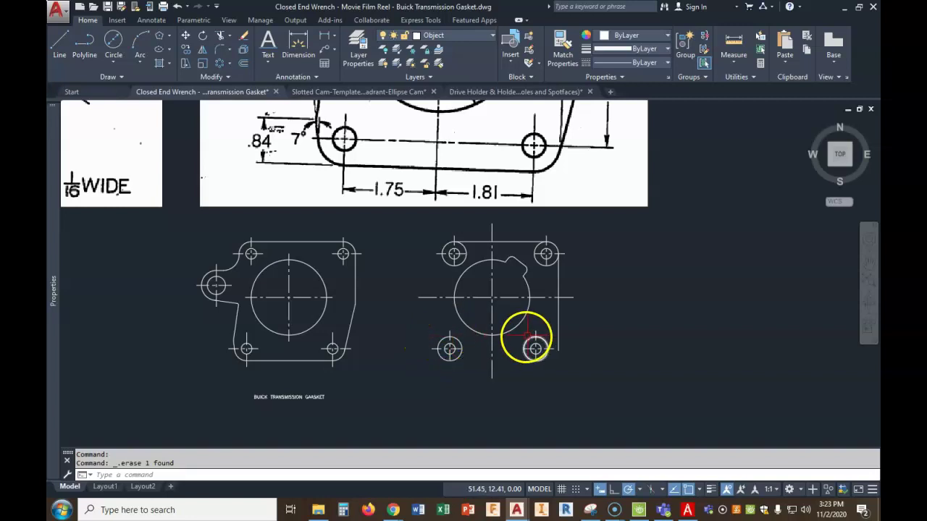
- Mirror the vertical centerlines of both lower holes about the line through the hole centers, erasing the source lines
scroll(480, 354, up, 4)
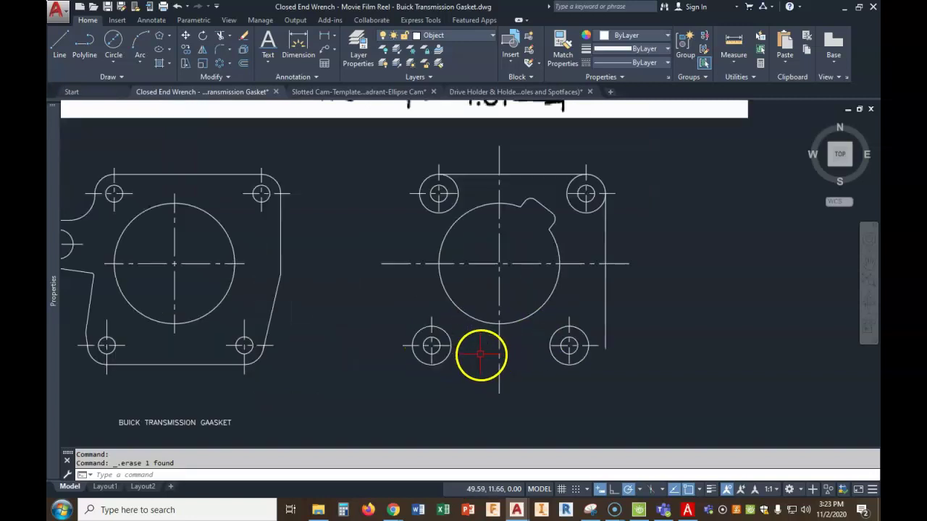
click(201, 49)
click(403, 297)
click(624, 303)
key(Return)
click(403, 341)
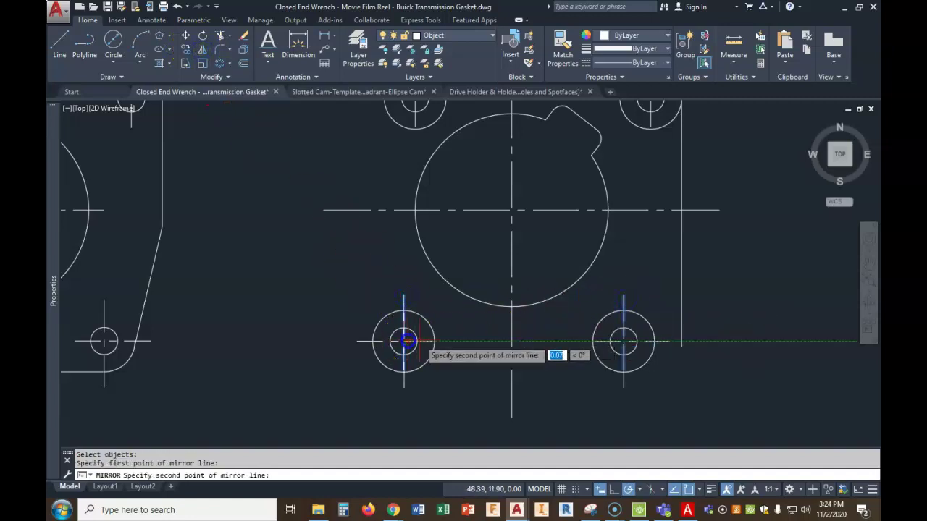
click(623, 341)
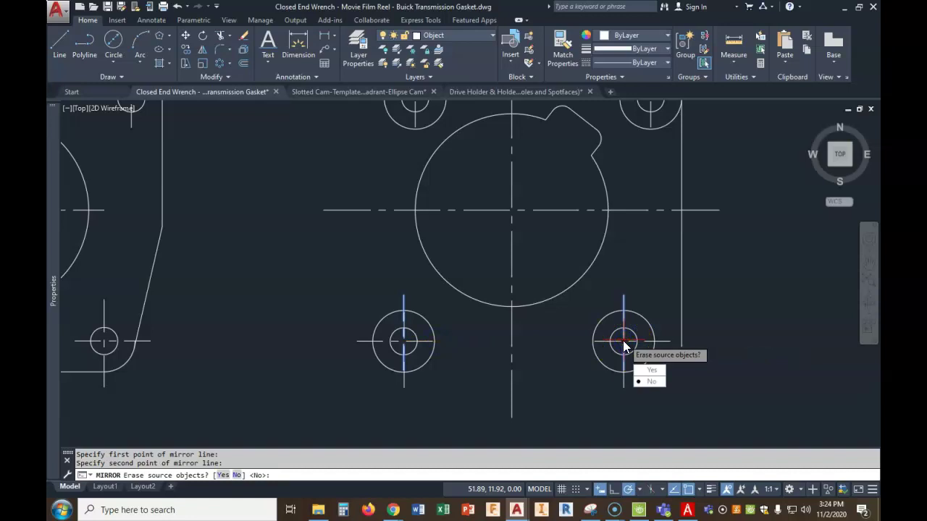
text(Y)
key(Return)
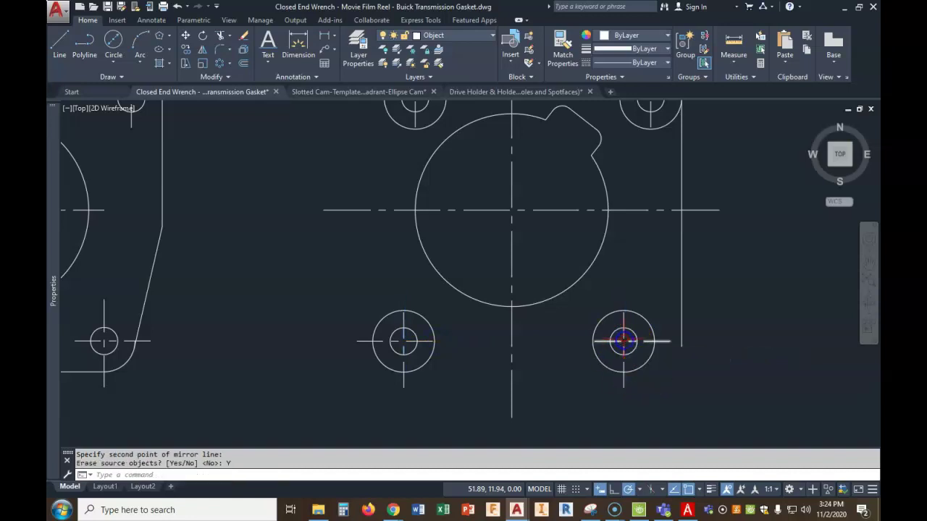
- Offset the gasket's main vertical centerline 3.00 to the left to locate the ear hole
scroll(571, 374, down, 5)
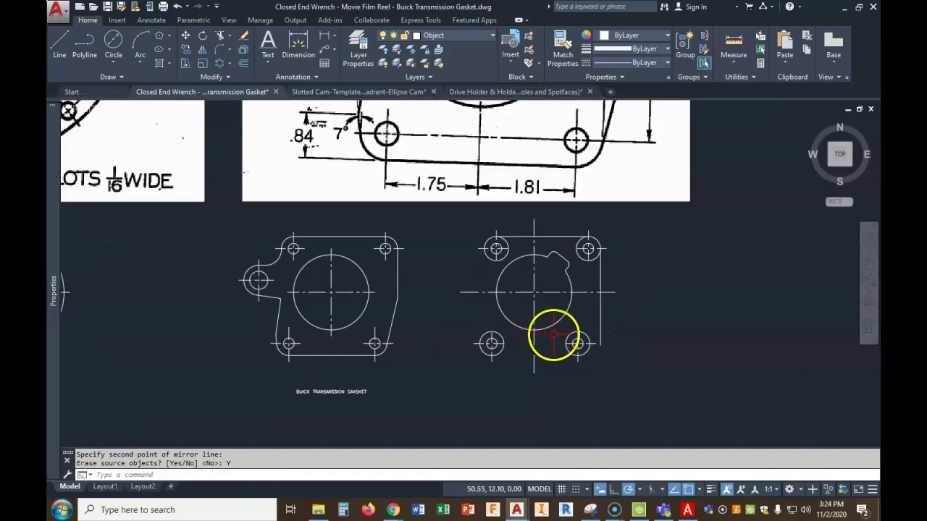
scroll(644, 328, down, 2)
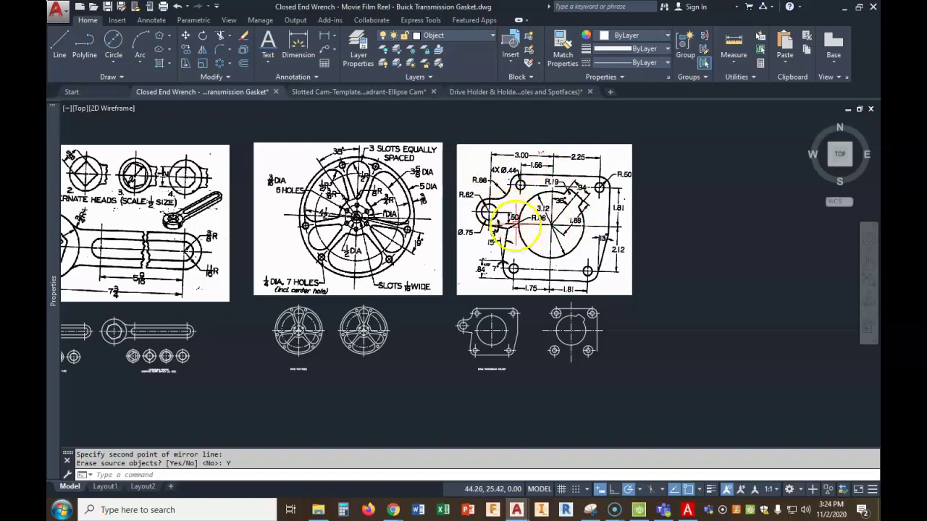
click(243, 63)
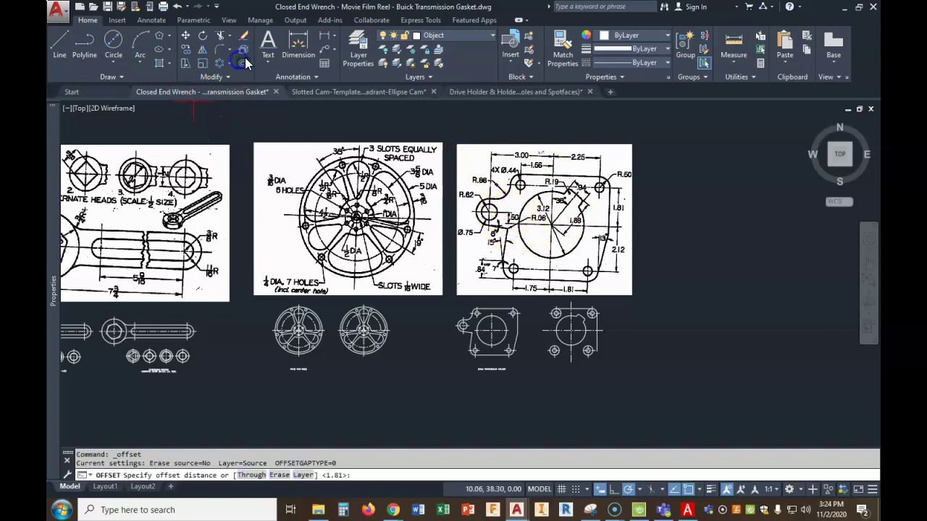
text(3)
key(Return)
click(571, 301)
click(534, 294)
scroll(547, 318, up, 4)
key(Return)
- Offset the gasket's main horizontal centerline .5 upward to locate the ear hole's center height
key(Return)
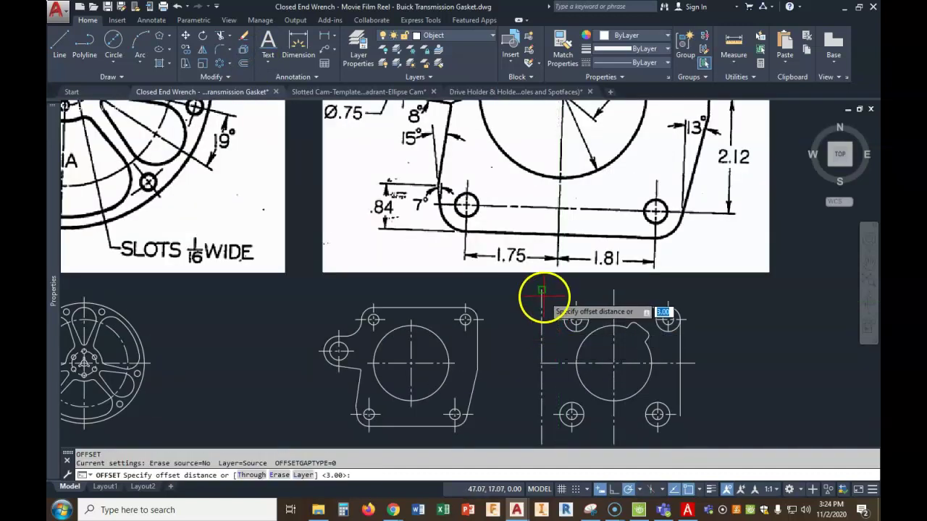
key(Return)
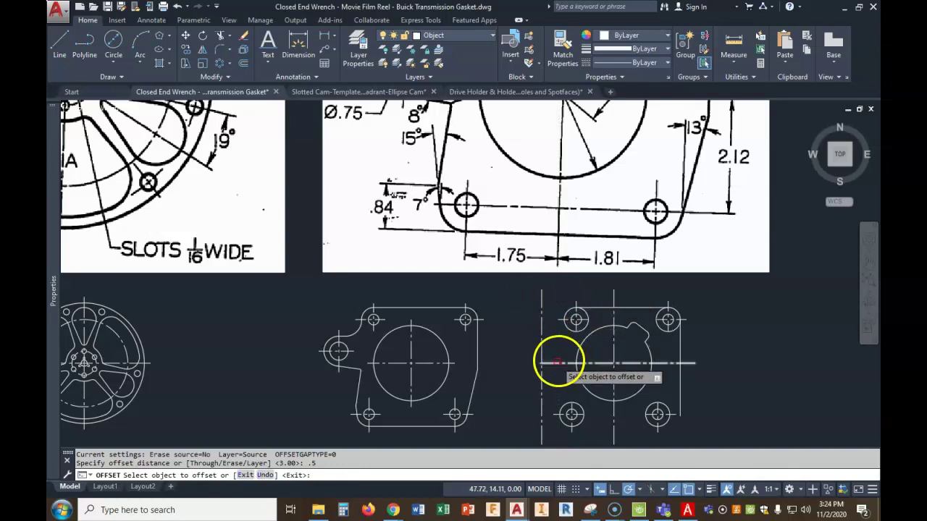
key(Return)
scroll(557, 346, up, 4)
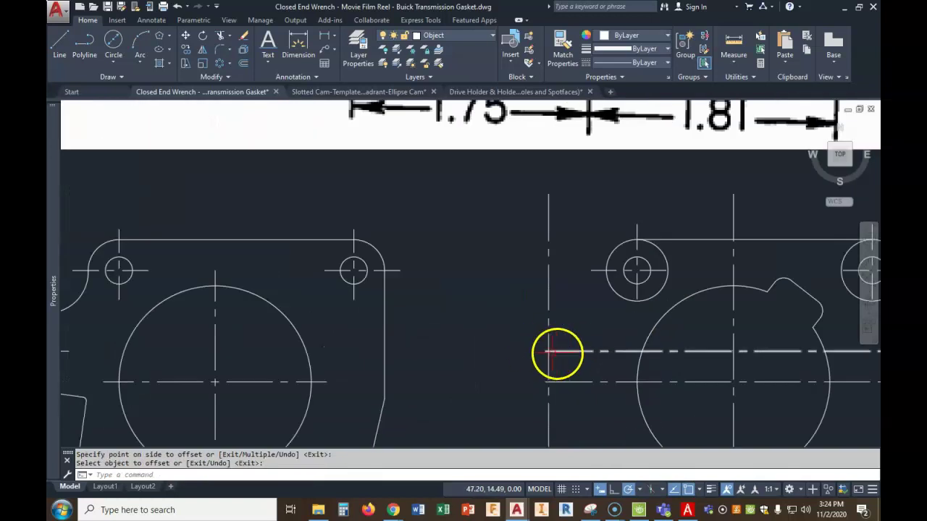
- Stretch the left end of the offset horizontal centerline outward so that it crosses the left vertical centerline
scroll(557, 351, up, 2)
click(562, 352)
click(539, 351)
click(484, 351)
key(Return)
key(Escape)
scroll(566, 319, down, 5)
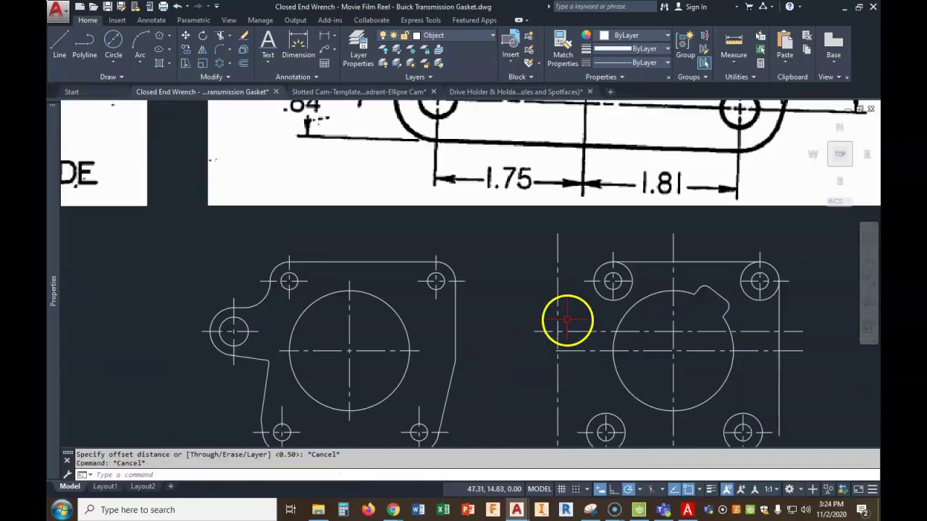
- Draw a circle of radius .625 centered on the intersection of the two offset centerlines
scroll(565, 322, down, 3)
scroll(543, 287, up, 2)
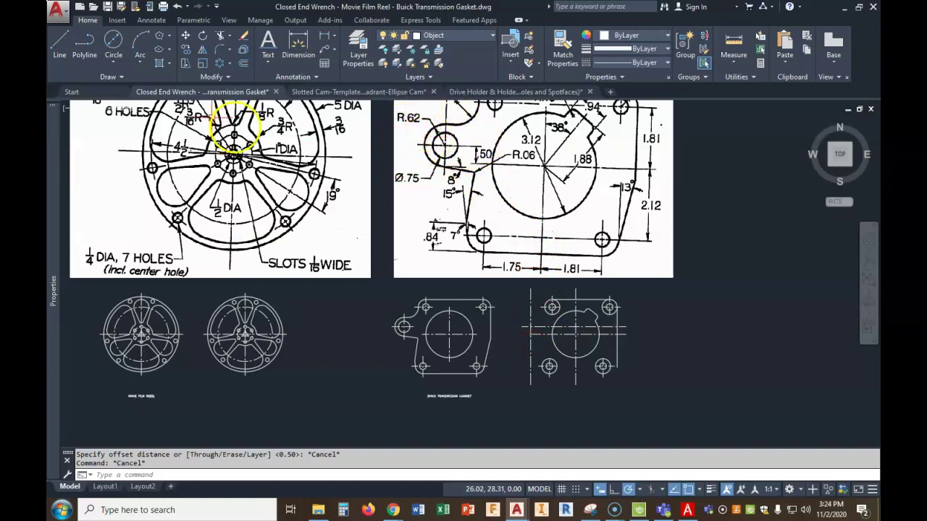
click(115, 60)
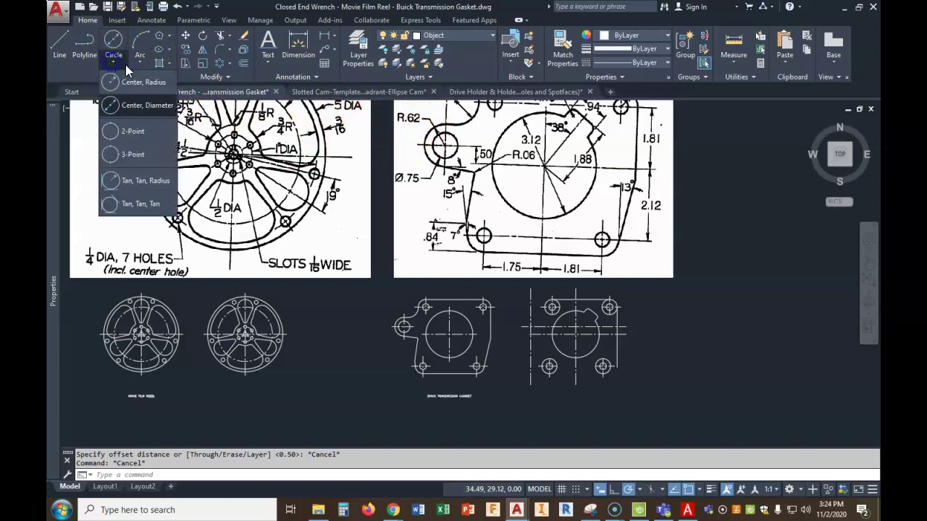
click(137, 82)
click(531, 326)
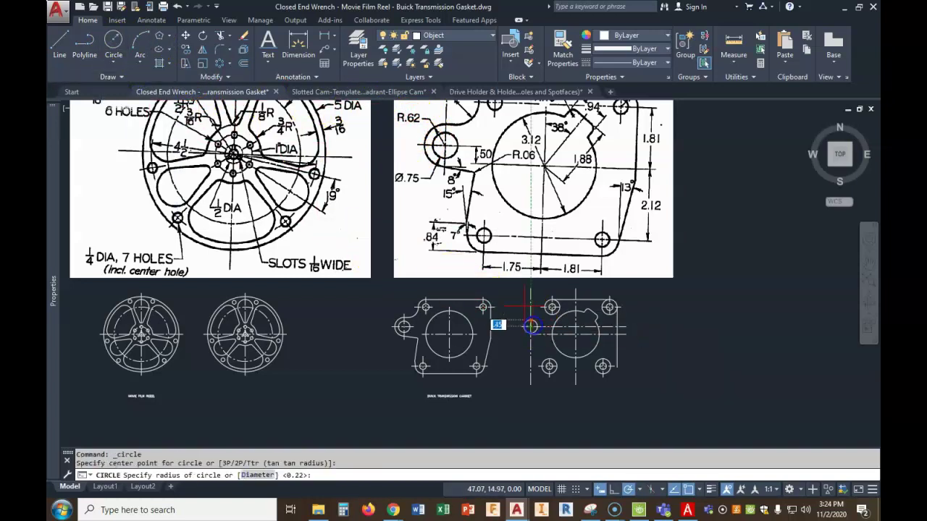
text(.625)
key(Return)
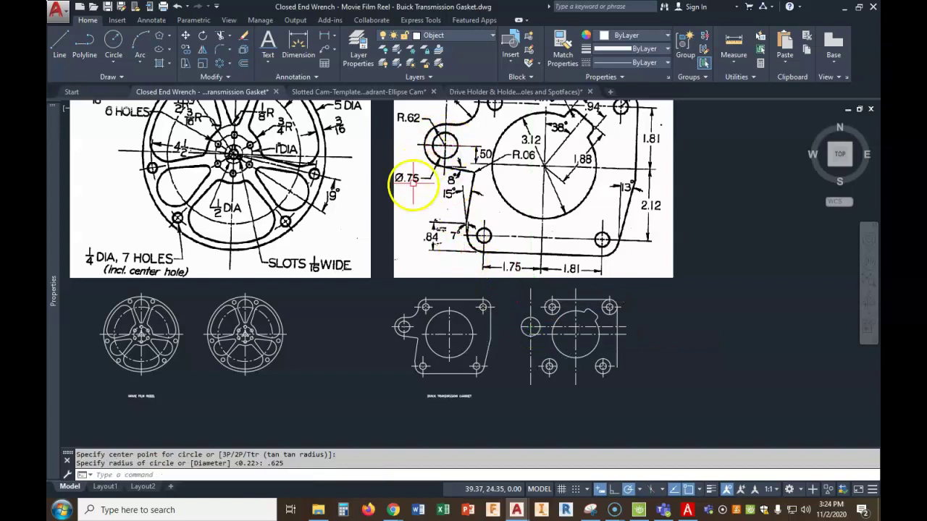
- Draw the ear hole as a concentric circle of diameter .75 at the same centerline intersection
click(115, 63)
click(116, 47)
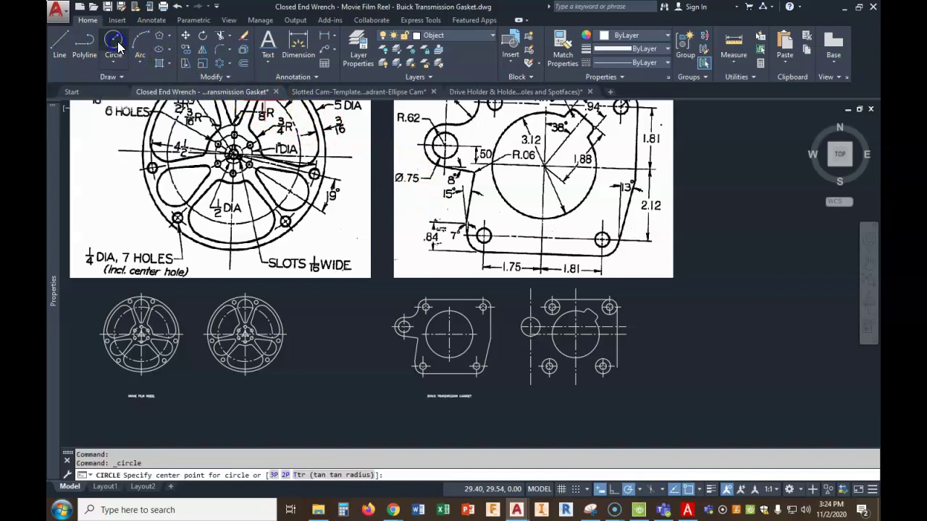
click(531, 326)
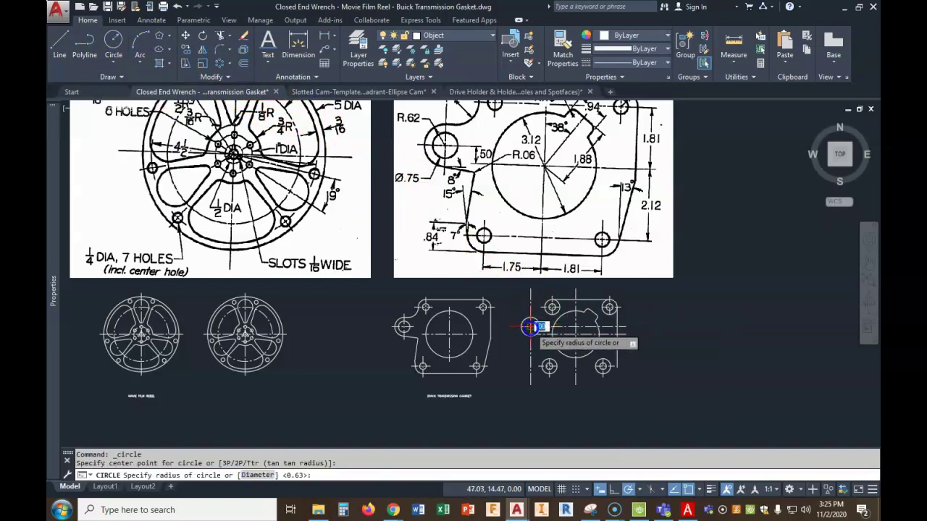
text(D)
key(Return)
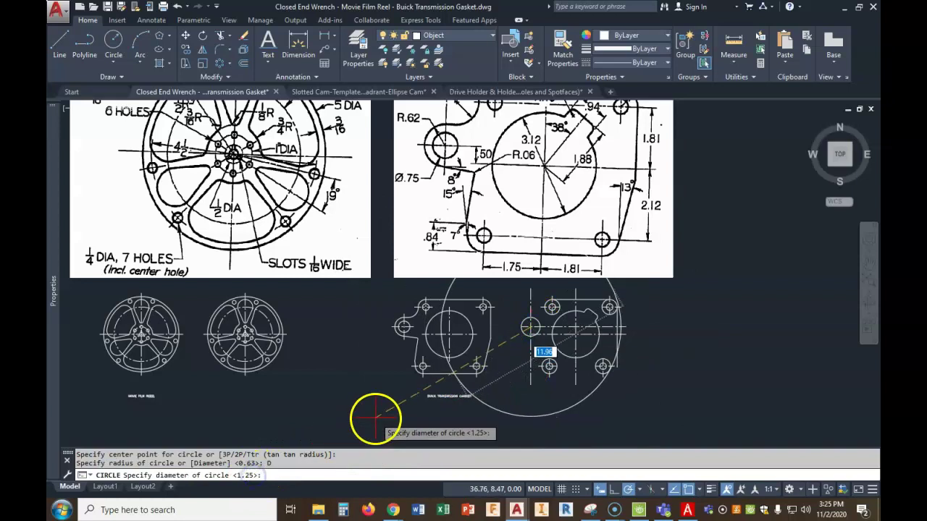
text(.75)
key(Return)
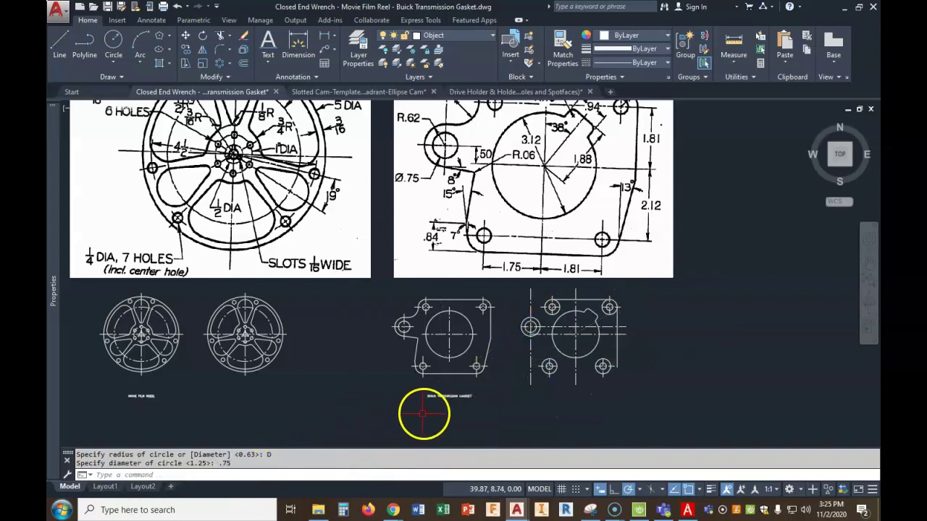
- Shorten the main horizontal centerline so that both ends extend .25 beyond the large center circle
scroll(464, 404, up, 4)
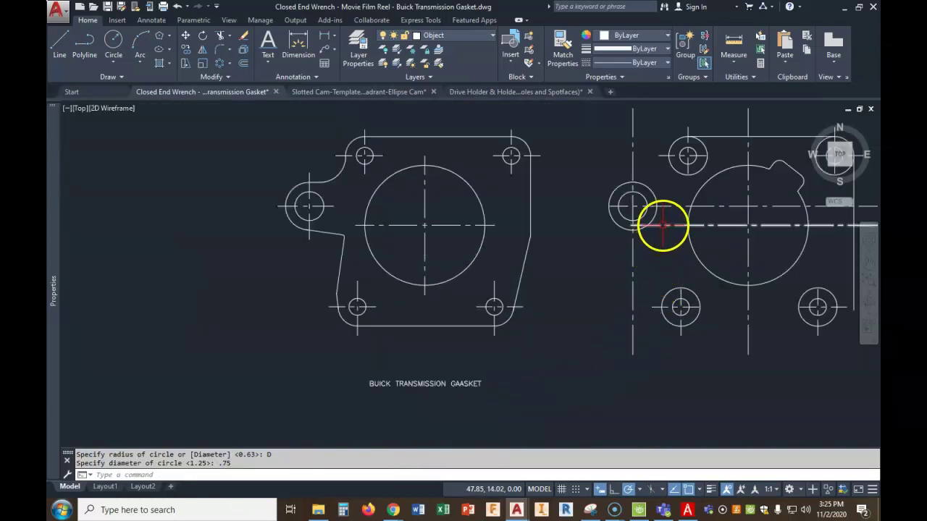
scroll(674, 252, down, 6)
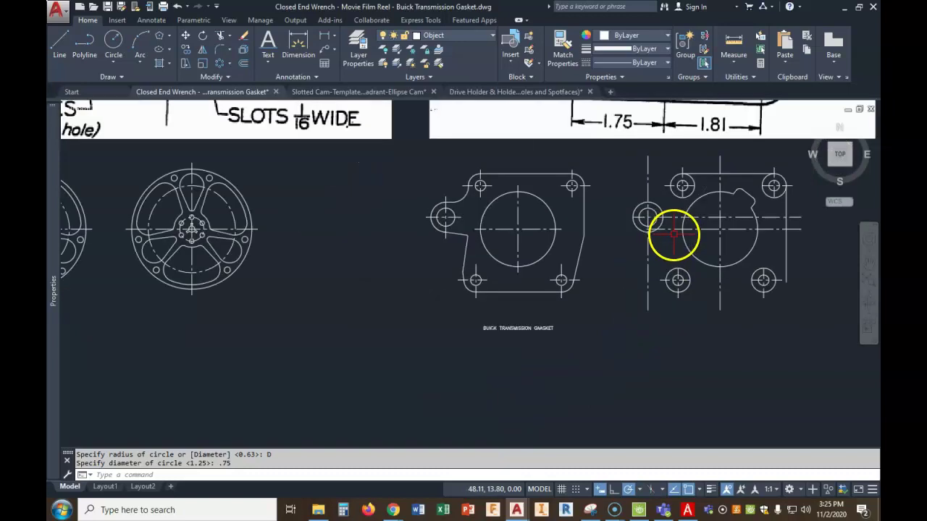
middle_drag(693, 257, 658, 269)
scroll(655, 265, up, 4)
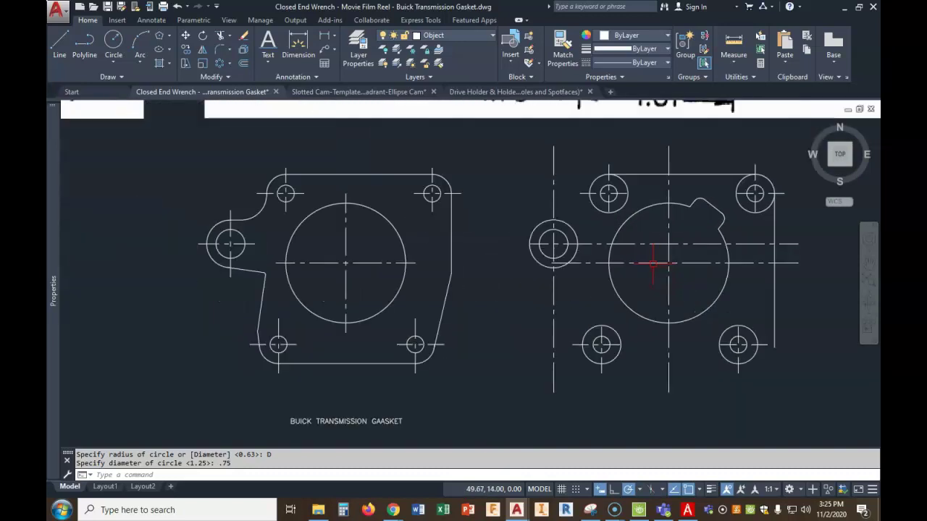
click(599, 266)
click(552, 263)
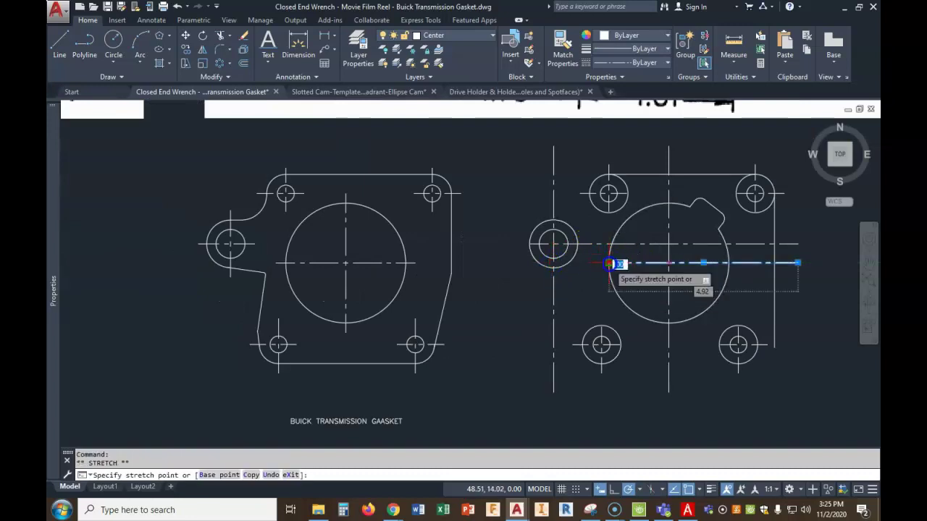
key(Return)
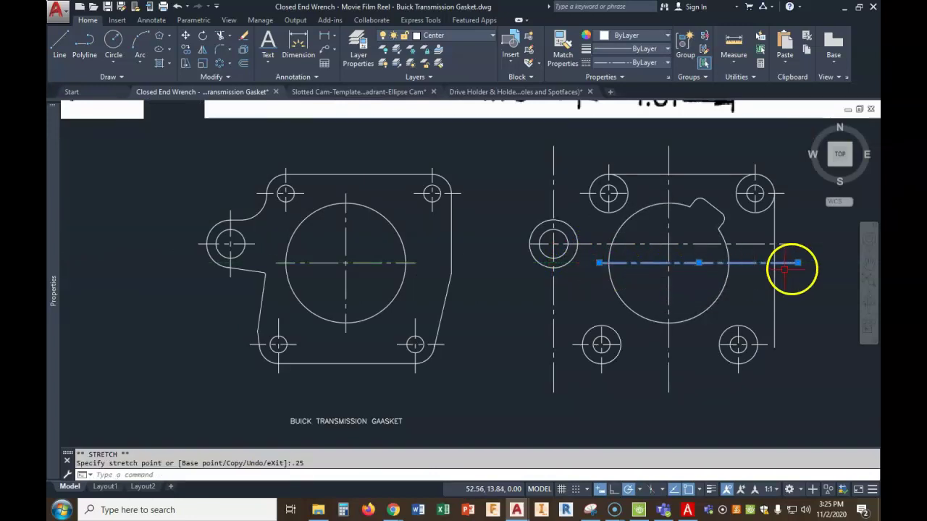
click(799, 263)
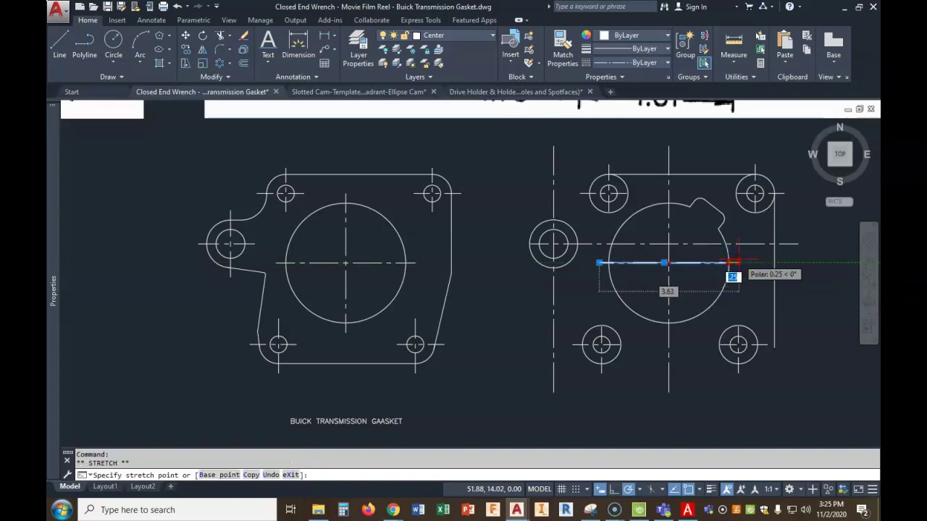
text(.25)
key(Return)
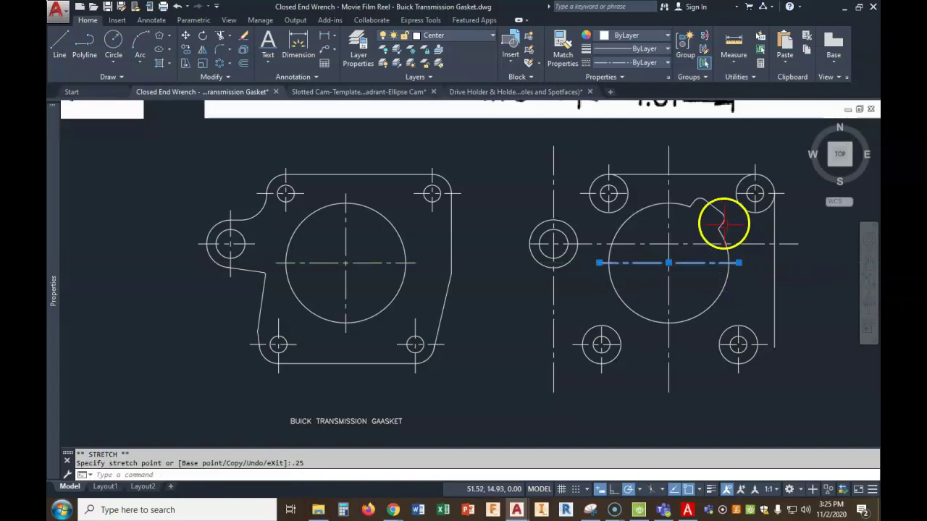
- Shorten the main vertical centerline at both ends to the same overhang beyond the large circle as the horizontal centerline
click(668, 189)
drag(668, 145, 667, 201)
click(667, 202)
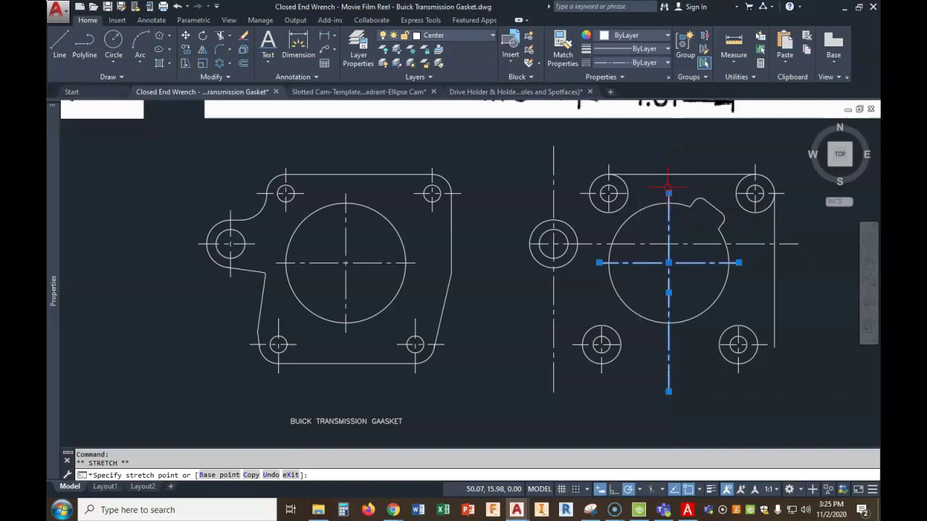
click(668, 392)
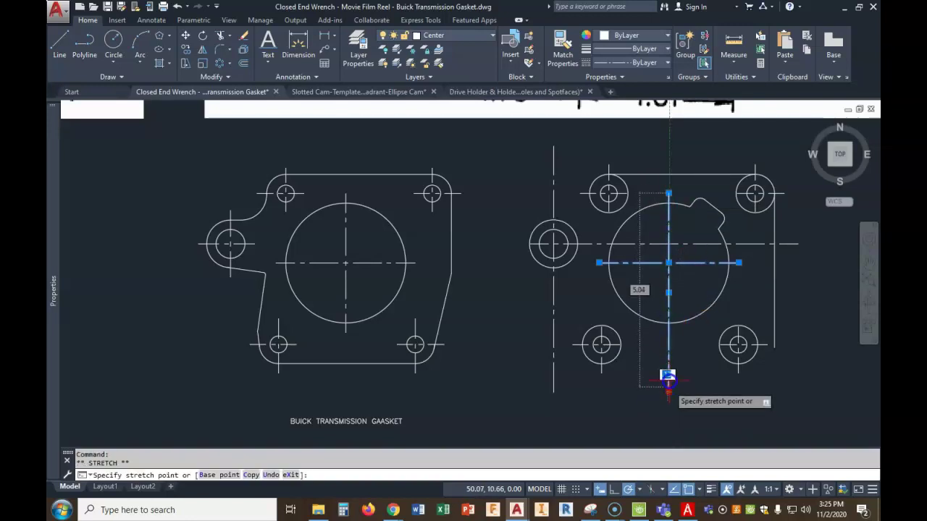
click(668, 320)
click(668, 323)
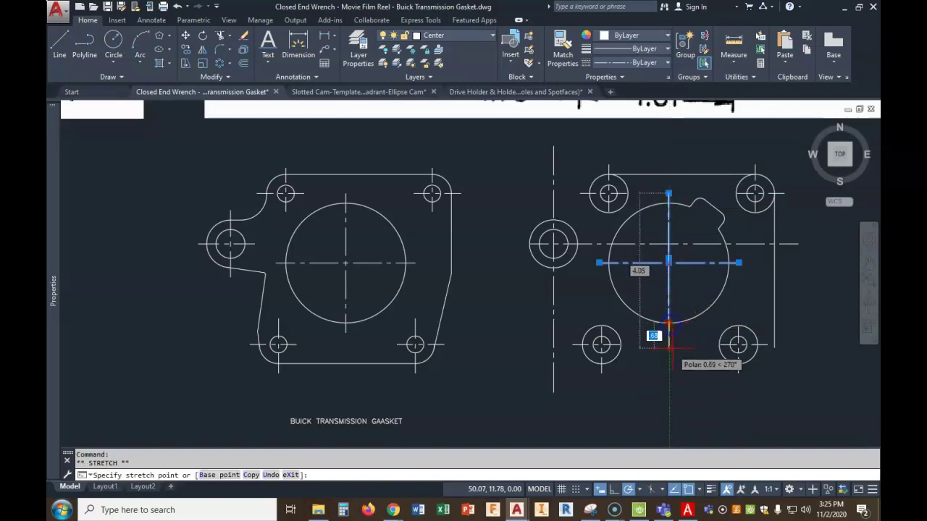
key(Escape)
key(Escape)
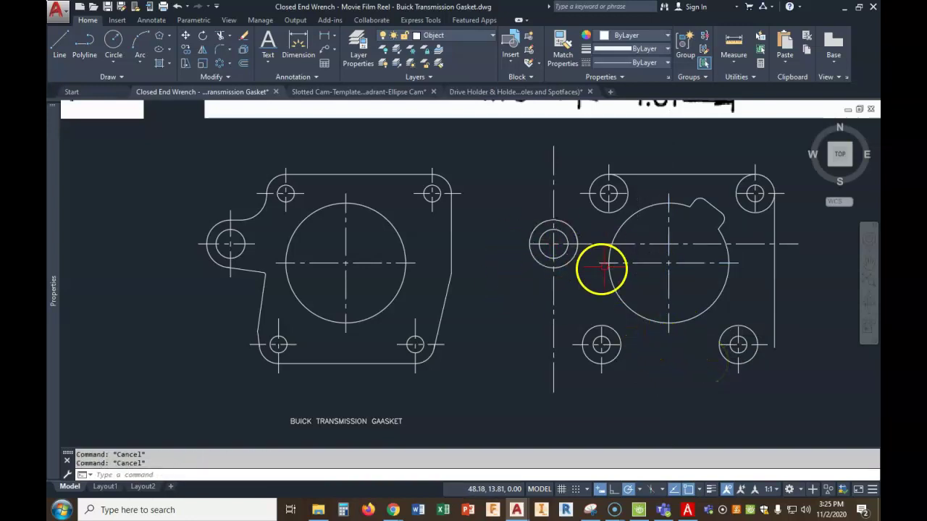
- Stretch the left end of the ear hole's horizontal centerline to .25 beyond the outer circle's left quadrant
scroll(601, 268, up, 2)
click(594, 237)
scroll(489, 238, up, 5)
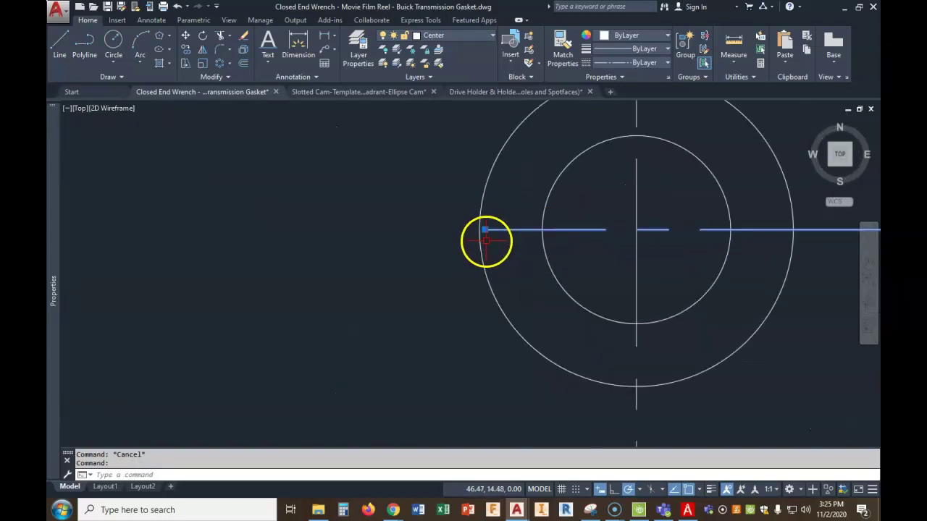
click(485, 230)
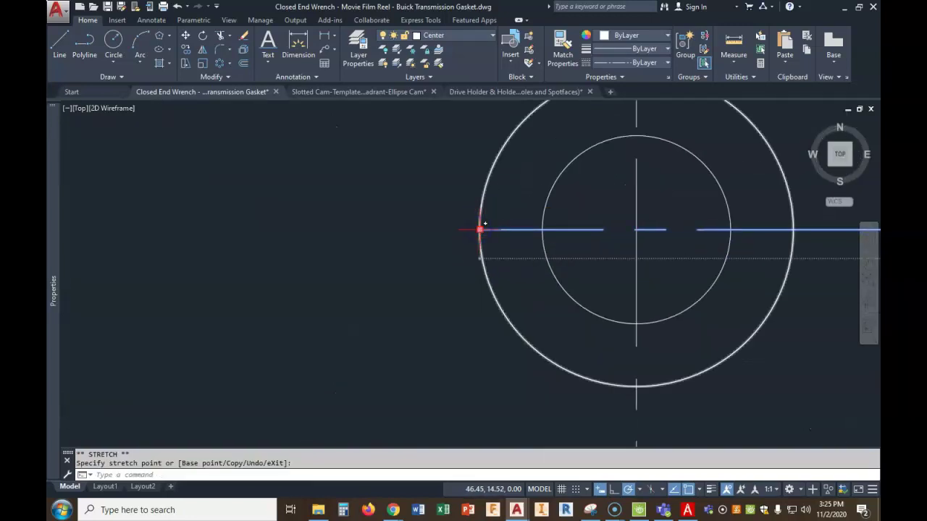
text(.25)
key(Return)
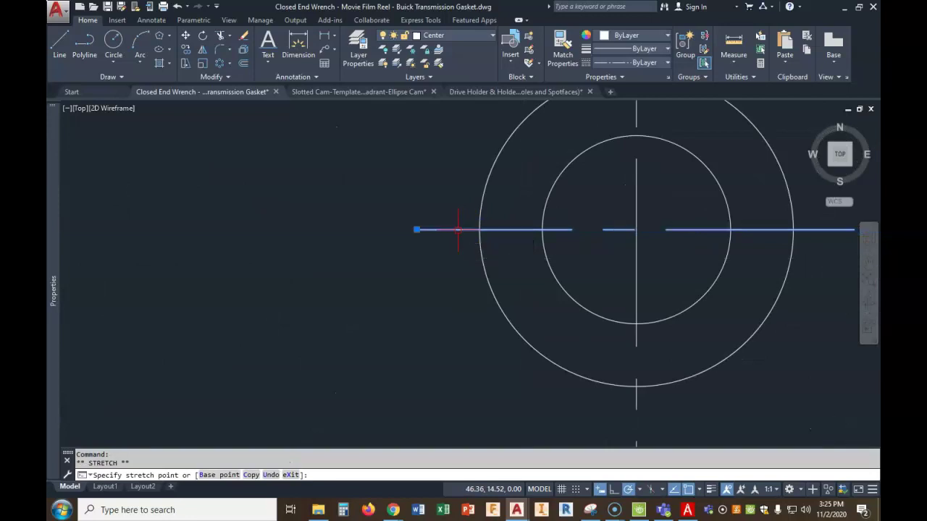
- Shorten the right end of the ear hole's horizontal centerline to the right quadrant of the inner circle
scroll(522, 258, down, 8)
click(737, 263)
click(735, 263)
click(732, 261)
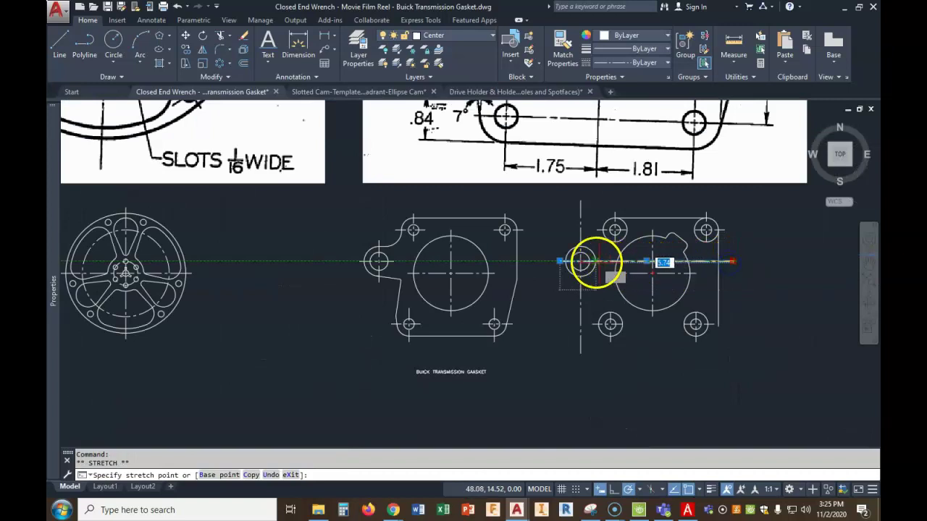
scroll(595, 261, up, 5)
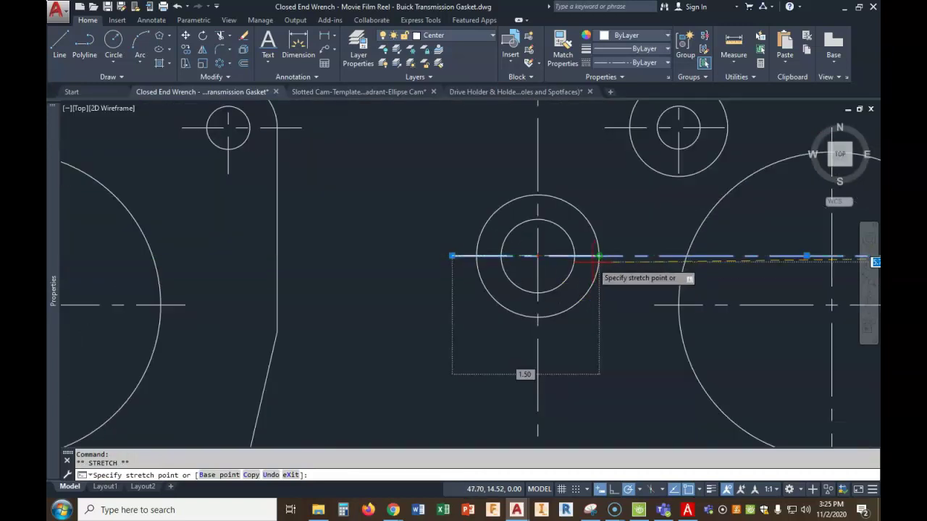
click(573, 256)
scroll(572, 254, down, 8)
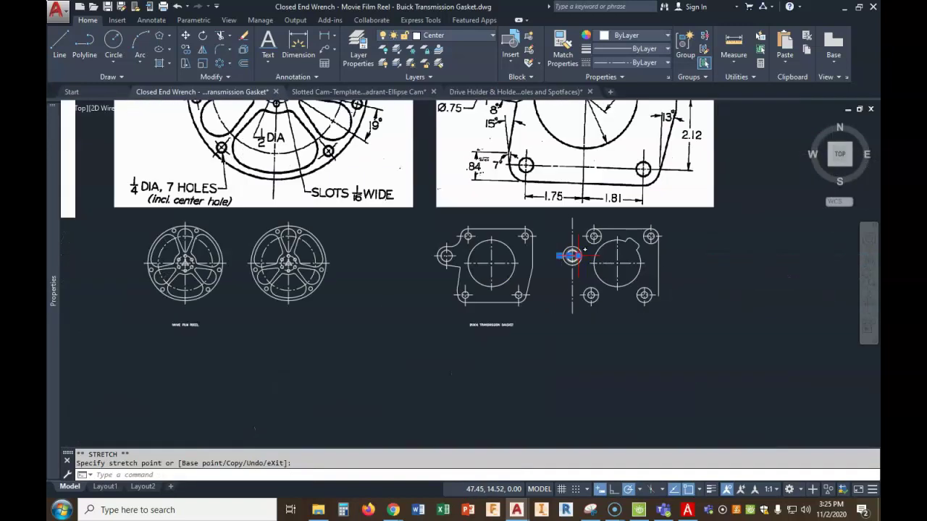
- Stretch the lower end of the ear hole's vertical centerline to .25 beyond the outer circle's bottom quadrant
scroll(572, 255, down, 3)
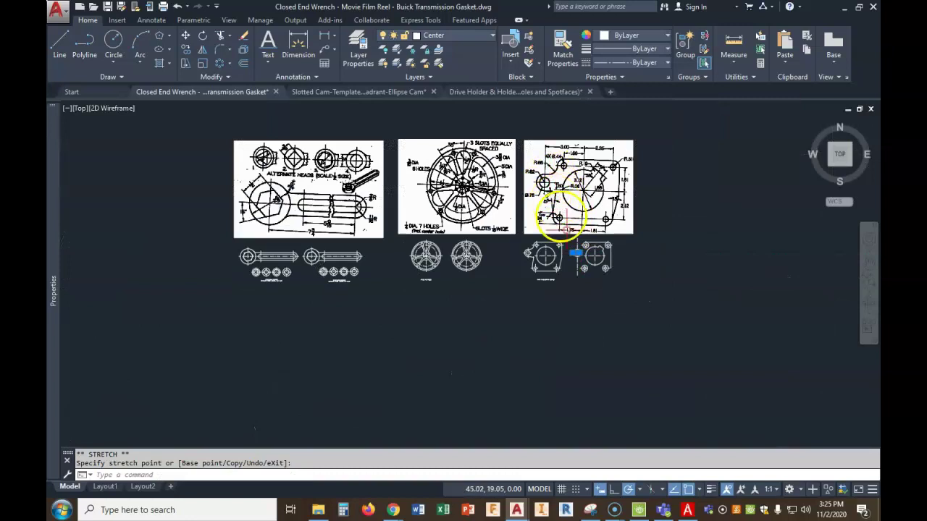
scroll(561, 215, up, 8)
click(577, 352)
click(577, 373)
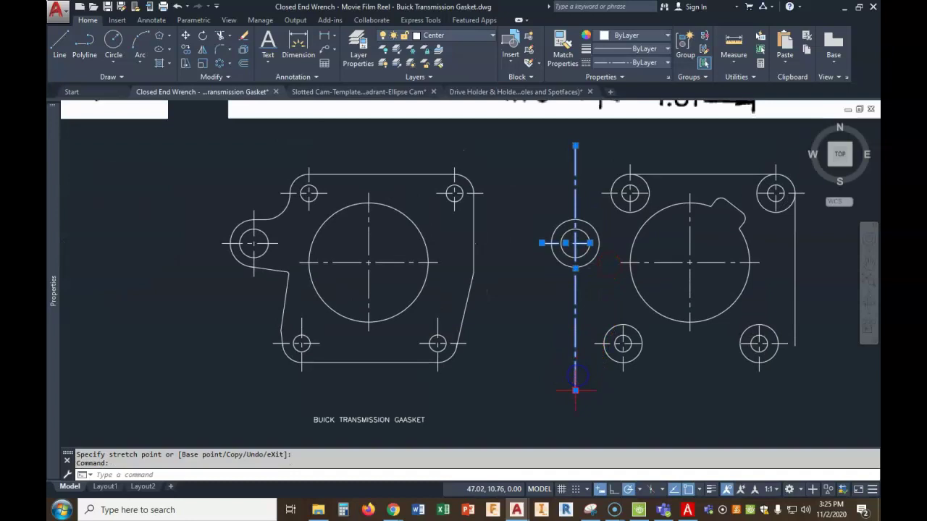
click(576, 389)
click(576, 267)
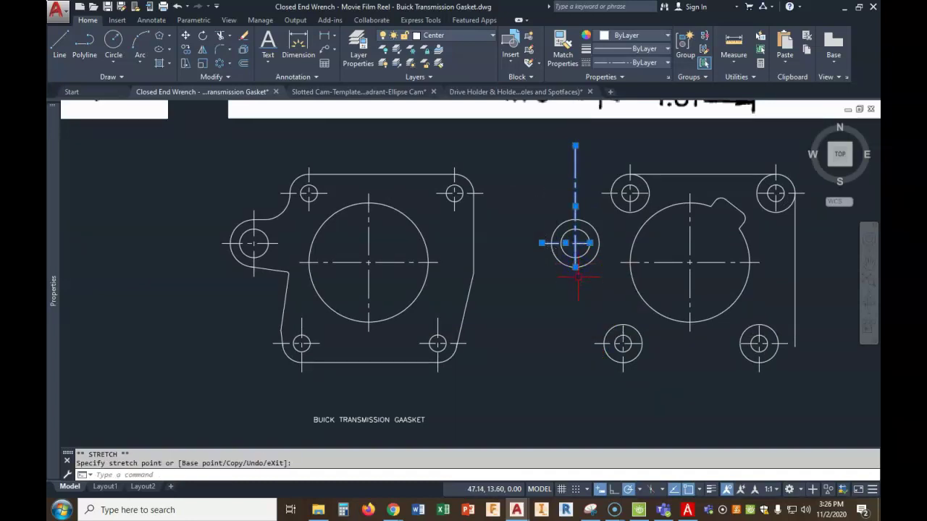
click(576, 268)
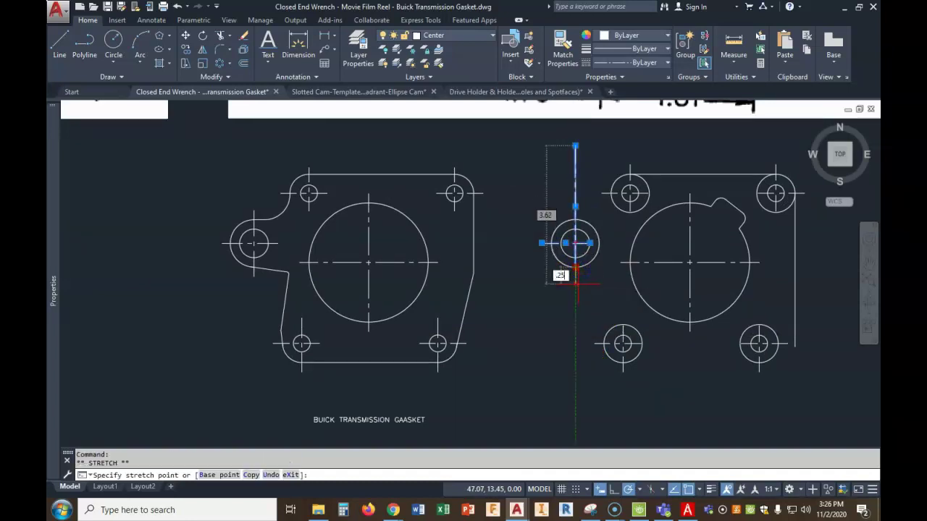
key(Return)
- Shorten the upper end of the ear hole's vertical centerline to .25 beyond the outer circle's top quadrant and deselect the centerlines
click(575, 218)
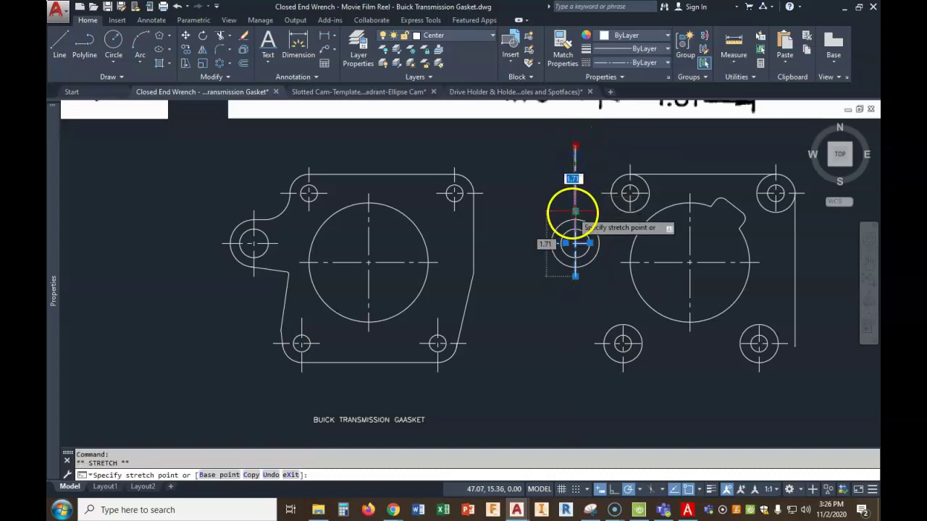
click(576, 217)
text(.25)
key(Return)
key(Escape)
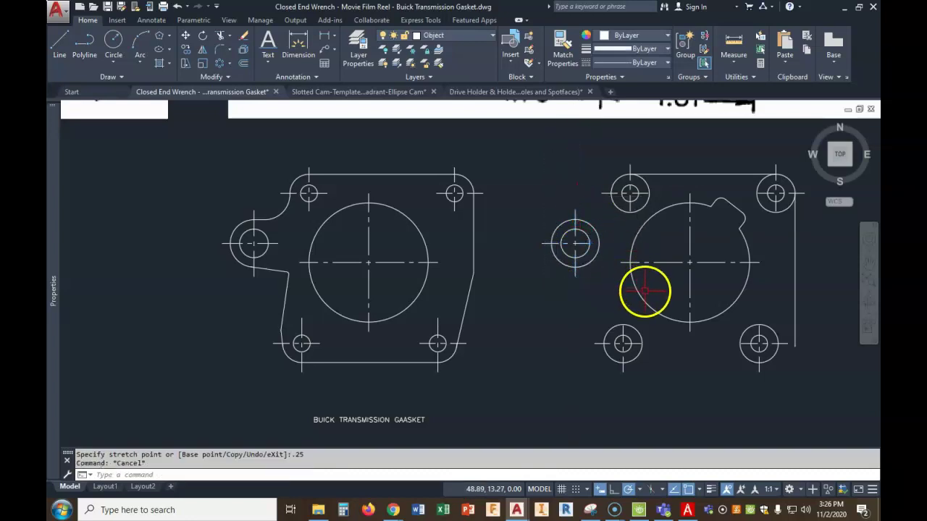
- Draw a short horizontal line from the top quadrant of the ear's outer circle toward the upper-left corner hole
scroll(626, 252, down, 4)
middle_drag(628, 244, 579, 350)
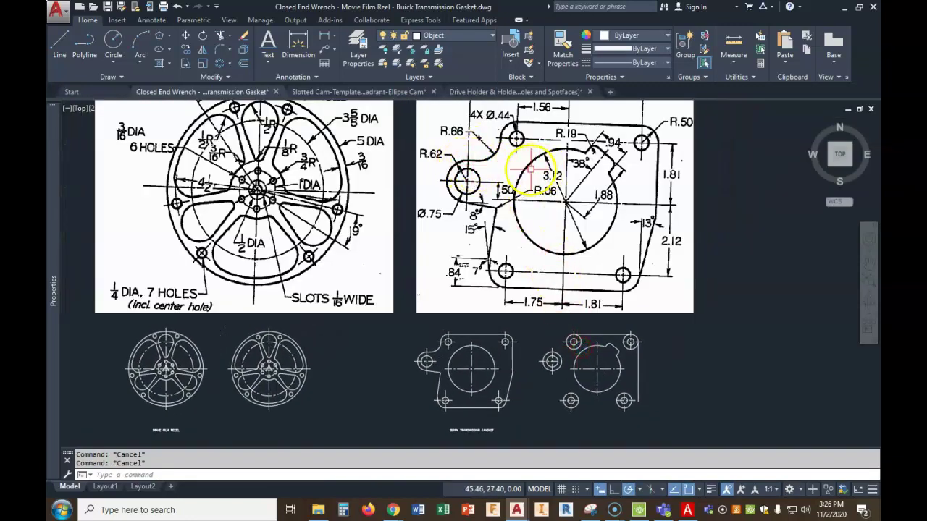
click(60, 43)
scroll(525, 378, up, 2)
scroll(525, 378, up, 2)
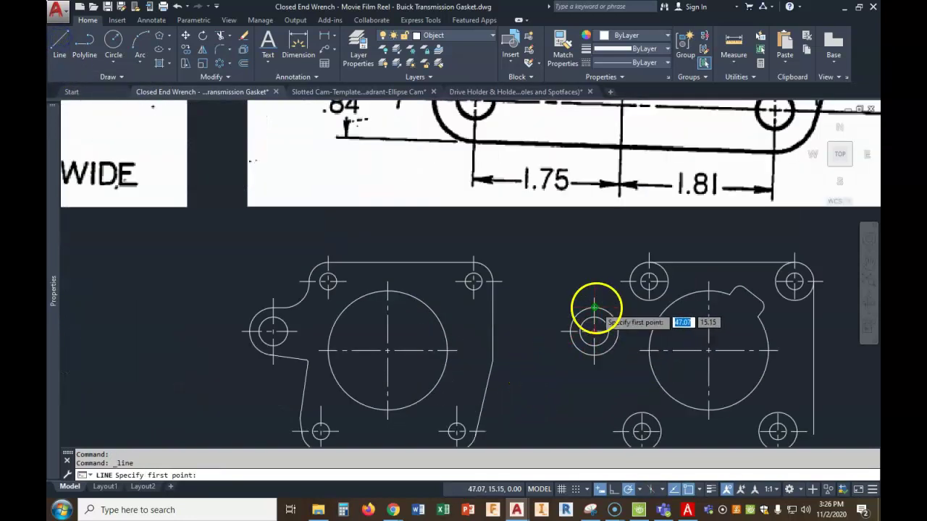
click(594, 308)
click(631, 309)
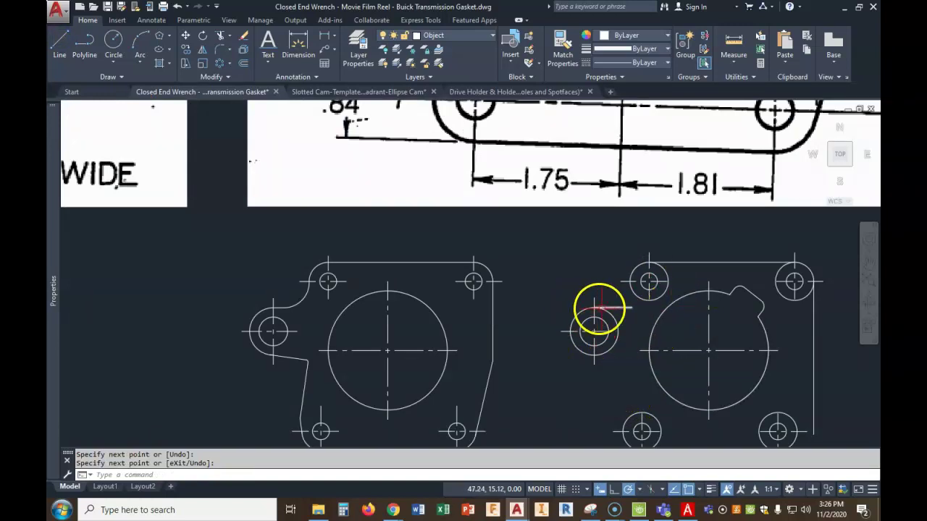
- Look up the fraction for the R.66 radius in the Fraction-Decimal-Millimeter cheat sheet in PDF Architect, and return to the AutoCAD drawing
scroll(601, 308, down, 2)
scroll(606, 309, down, 2)
middle_drag(630, 288, 511, 337)
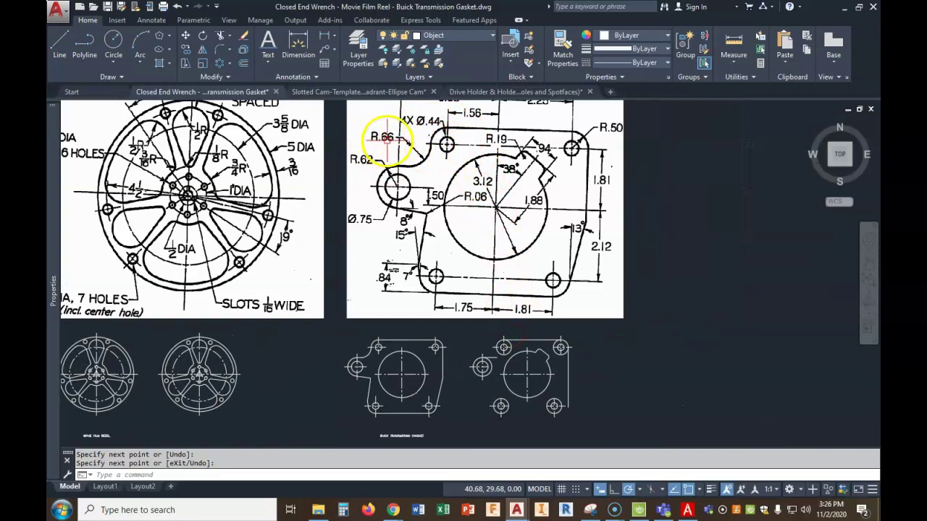
click(687, 509)
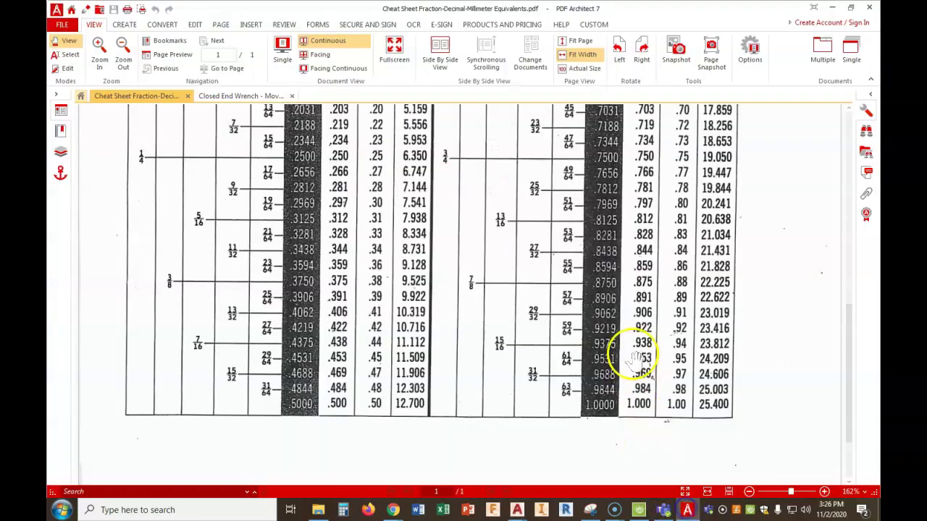
scroll(684, 210, up, 2)
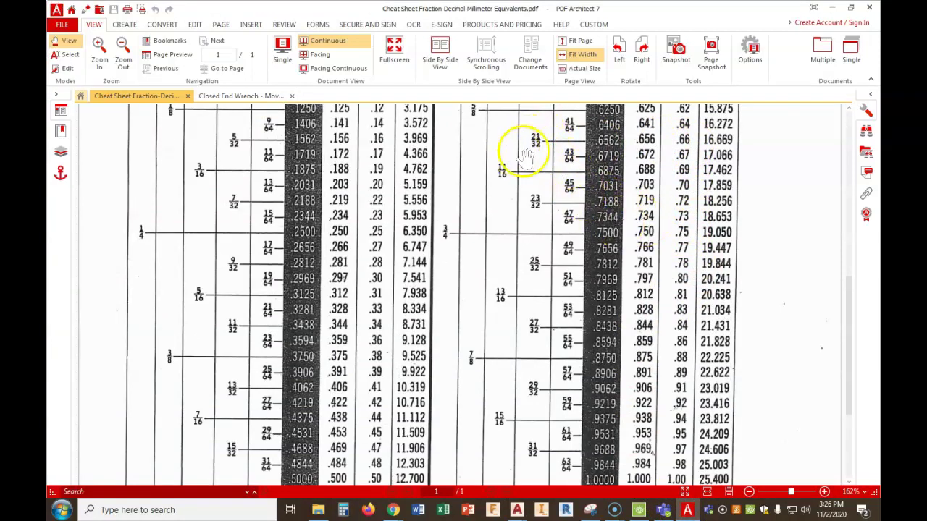
mouse_move(517, 510)
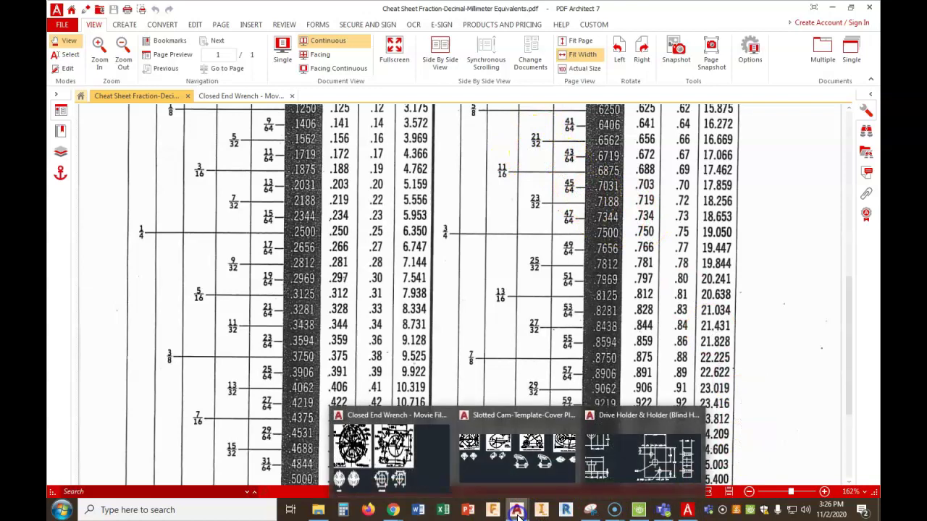
click(425, 470)
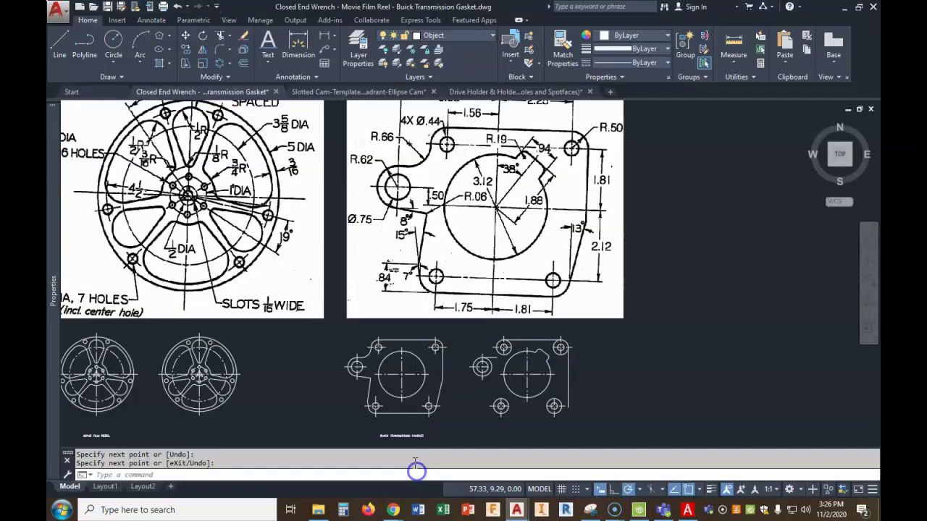
- Draw a Tan, Tan, Radius circle of radius 21/32 tangent to the upper-left corner's outer circle and the ear's horizontal line
click(116, 42)
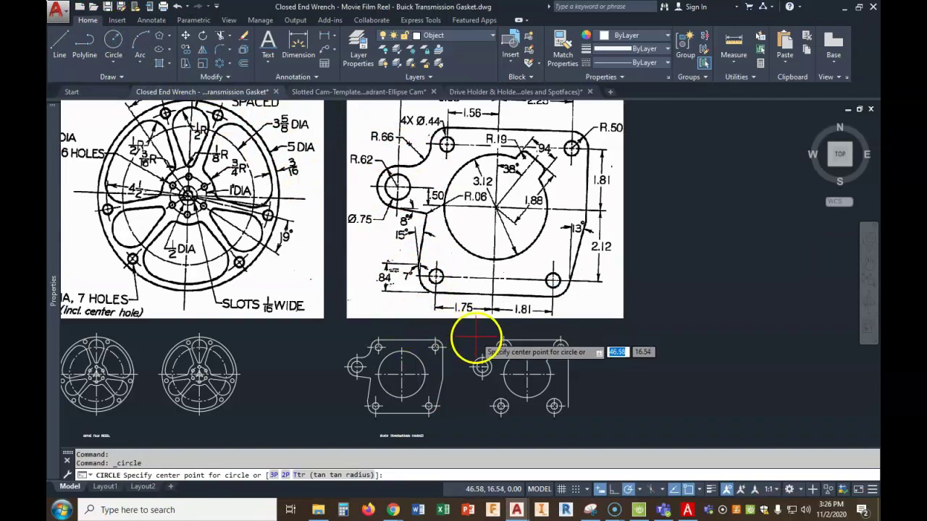
click(113, 58)
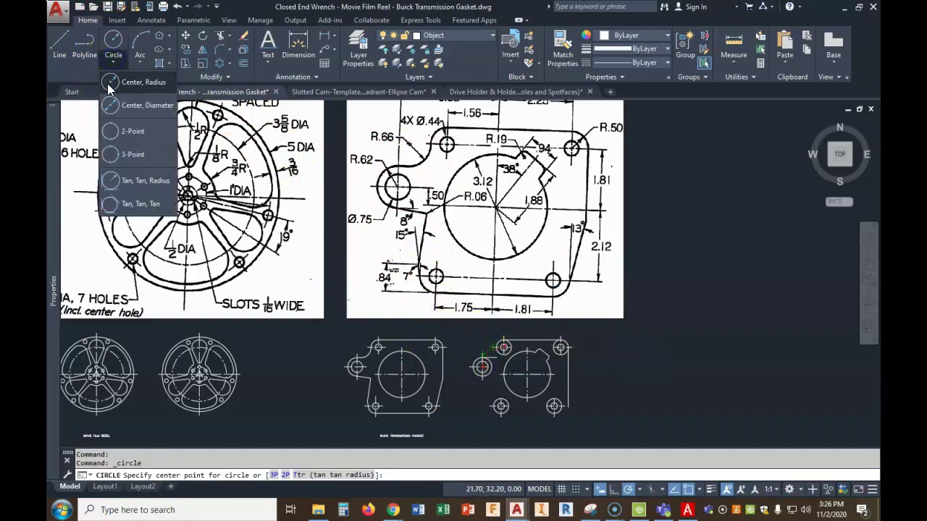
click(143, 181)
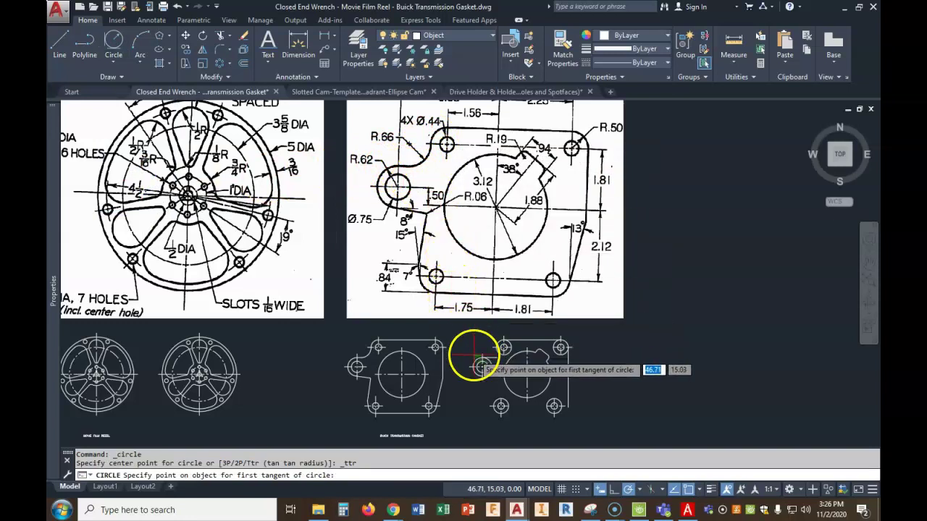
scroll(472, 352, up, 5)
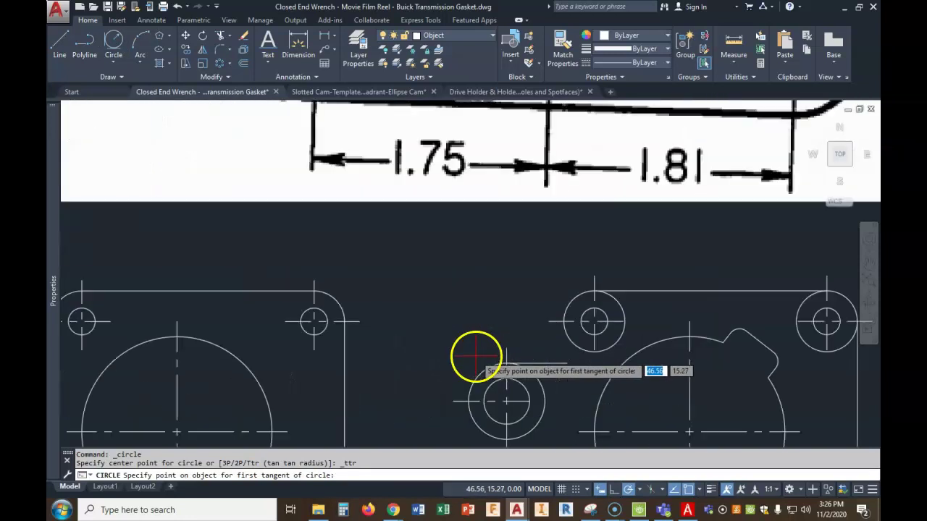
click(563, 329)
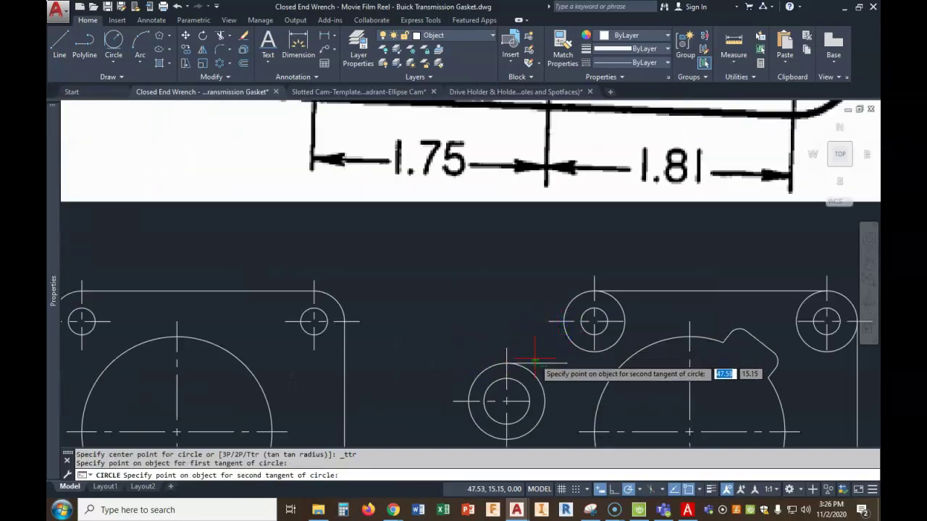
click(535, 360)
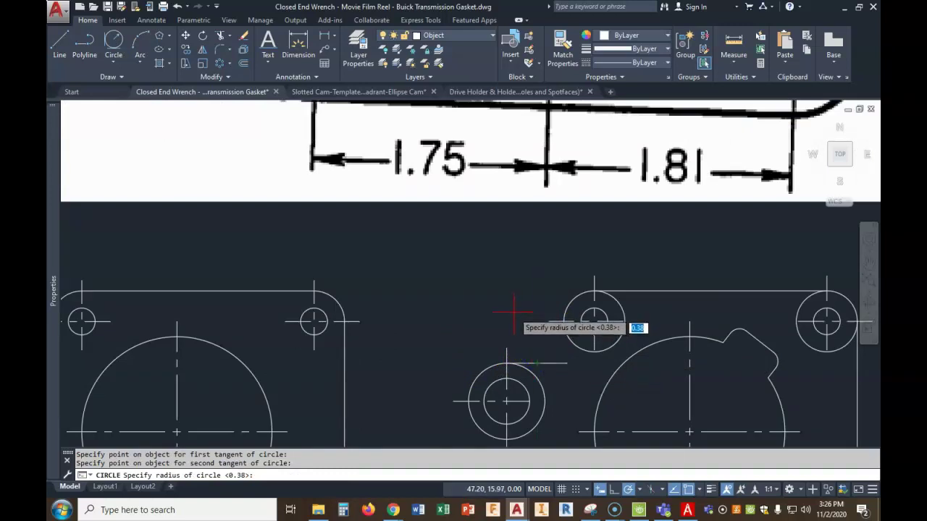
click(687, 509)
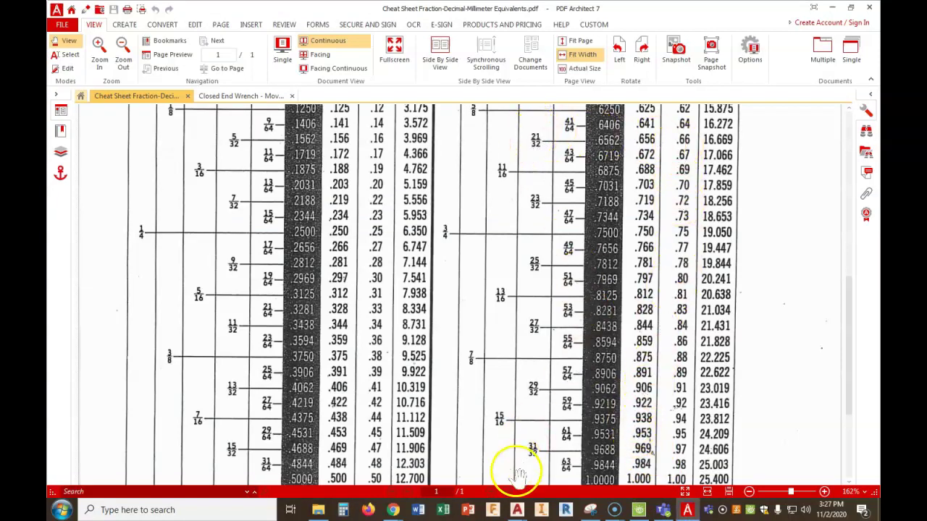
click(428, 478)
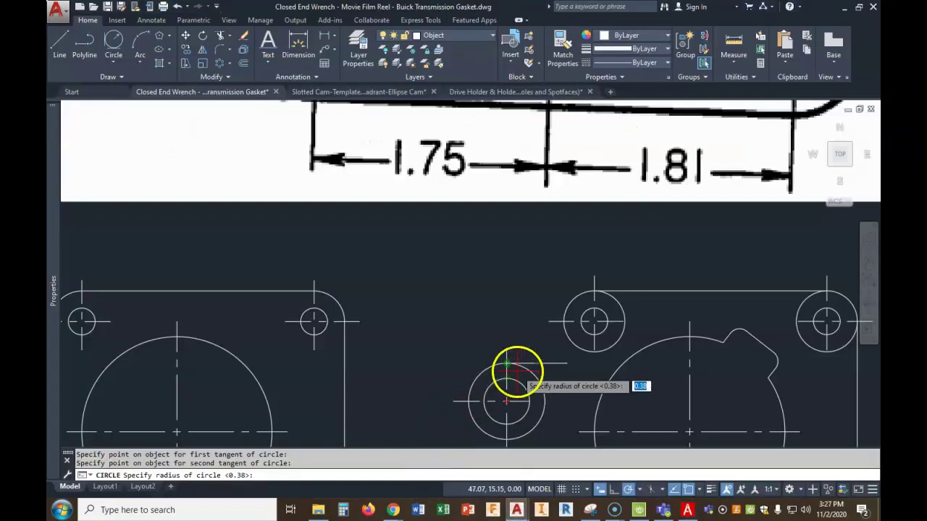
text(21/32)
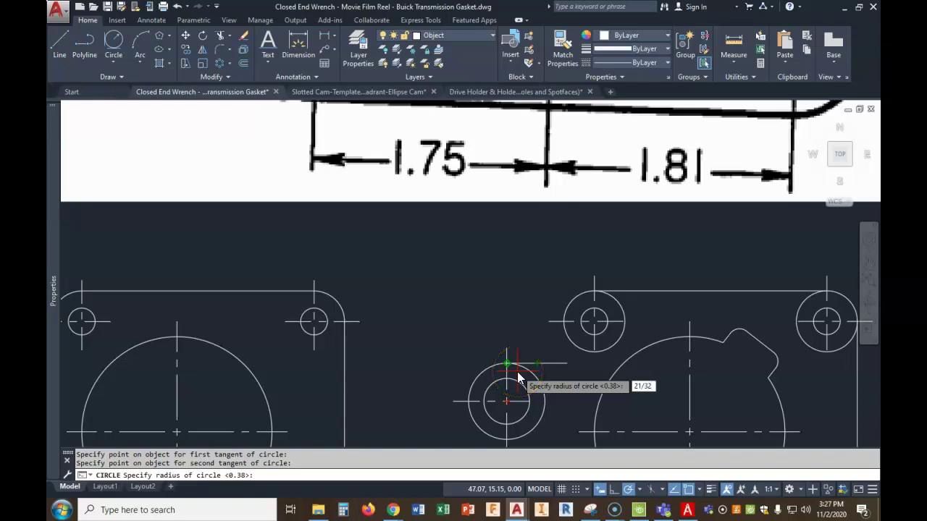
key(Return)
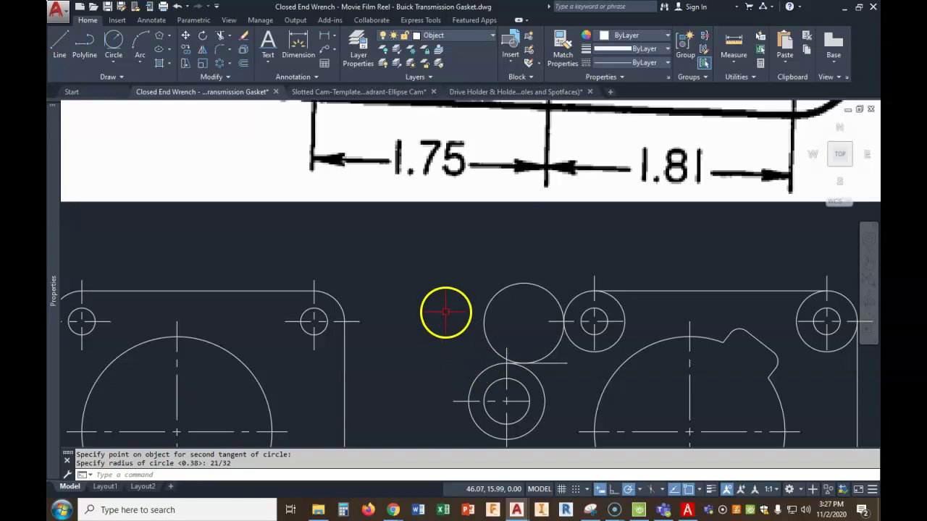
- Trim the tangent circle, the excess horizontal line and the upper-left corner circle to leave a smooth outline between ear and corner
click(225, 32)
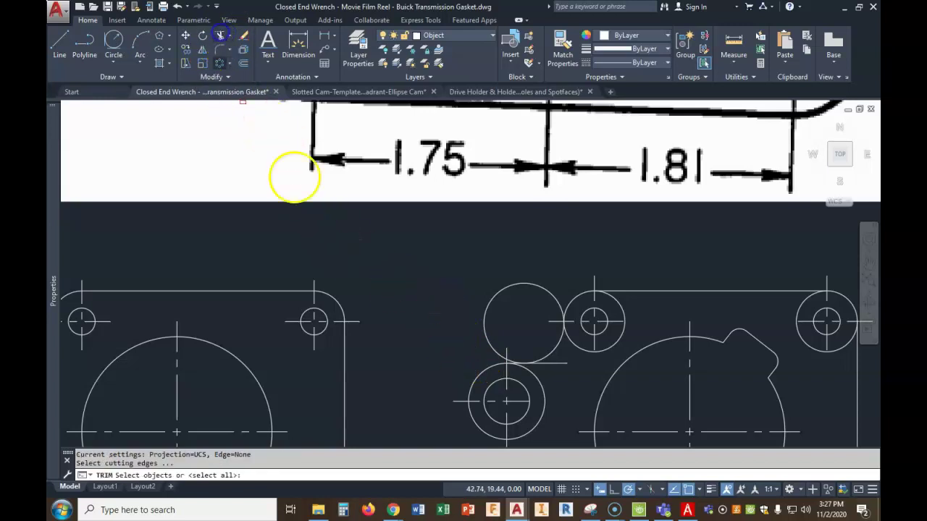
right_click(430, 274)
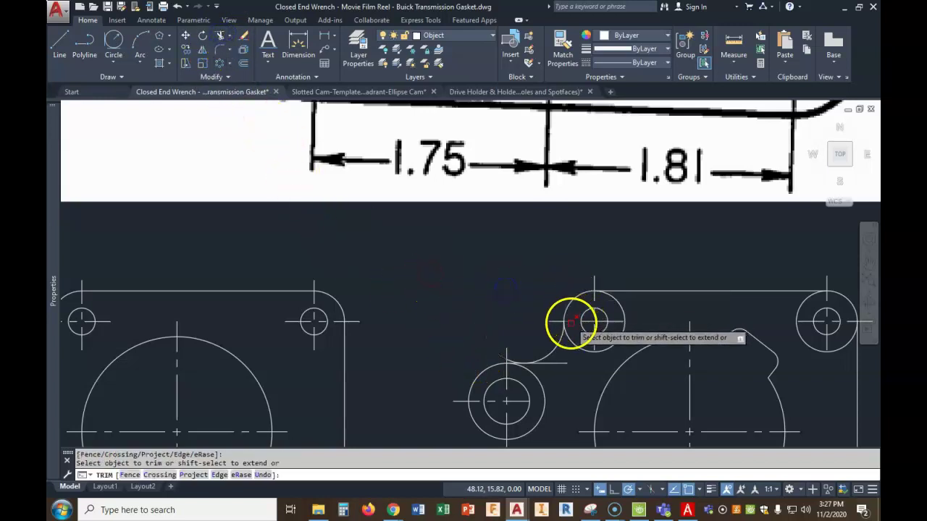
scroll(572, 323, up, 5)
mouse_move(571, 326)
middle_down()
mouse_move(566, 292)
mouse_move(585, 213)
middle_up()
scroll(585, 213, down, 2)
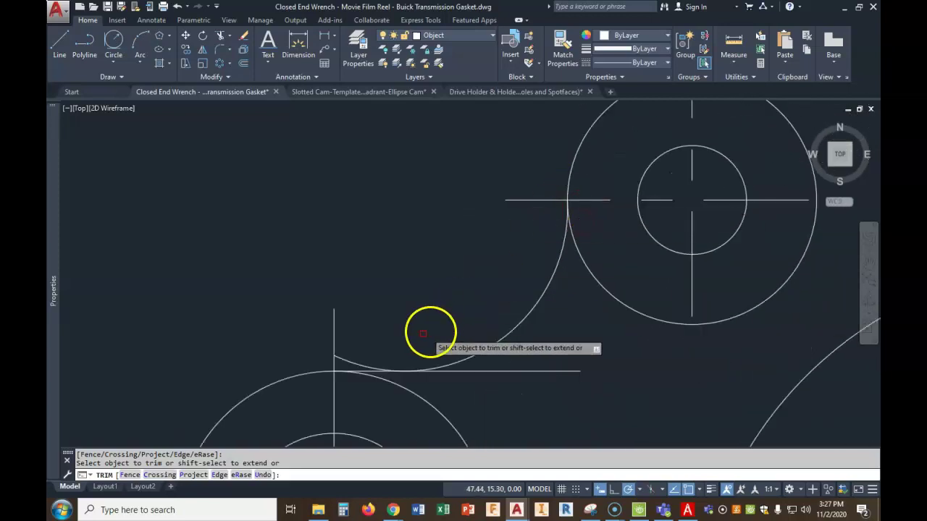
click(531, 371)
scroll(577, 352, down, 2)
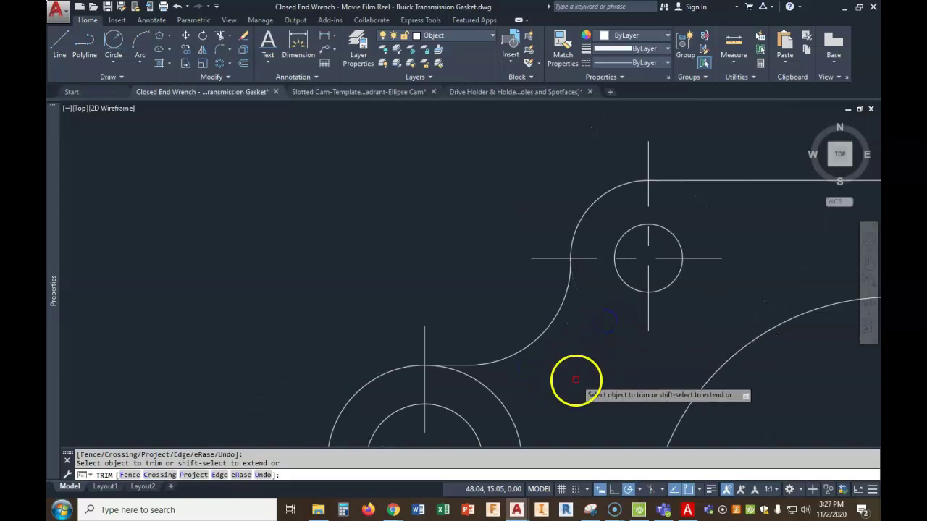
- Trim the inner part of the upper-right corner's outer circle, leaving only the rounded corner arc, and end the Trim command
scroll(583, 376, down, 2)
middle_drag(569, 361, 506, 343)
click(671, 288)
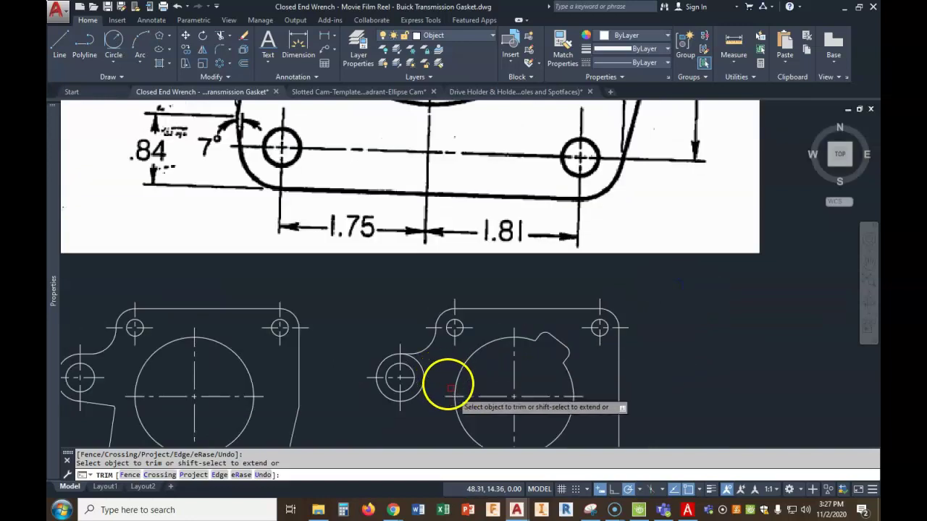
scroll(456, 362, down, 2)
right_click(569, 291)
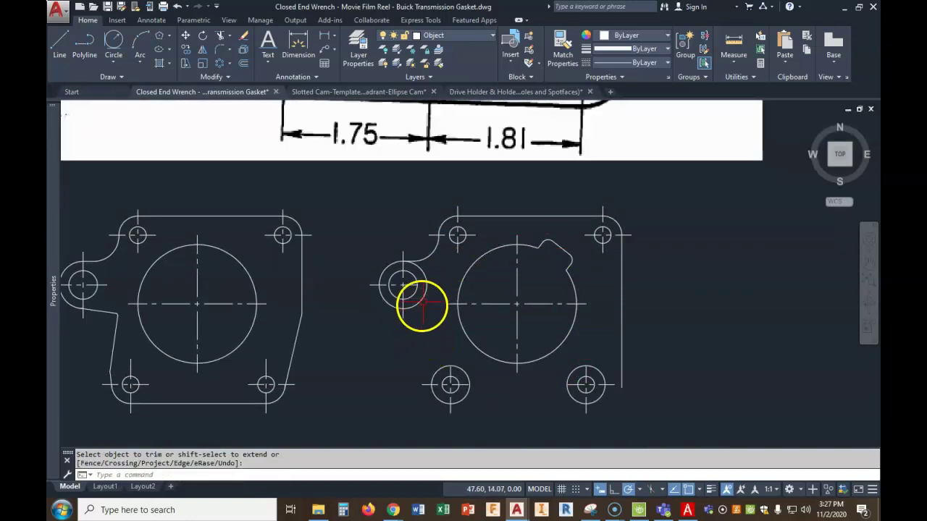
- Draw a short vertical line upward from the centre of the gasket's lower-right hole
middle_drag(431, 298, 437, 350)
scroll(606, 305, up, 2)
scroll(606, 305, down, 4)
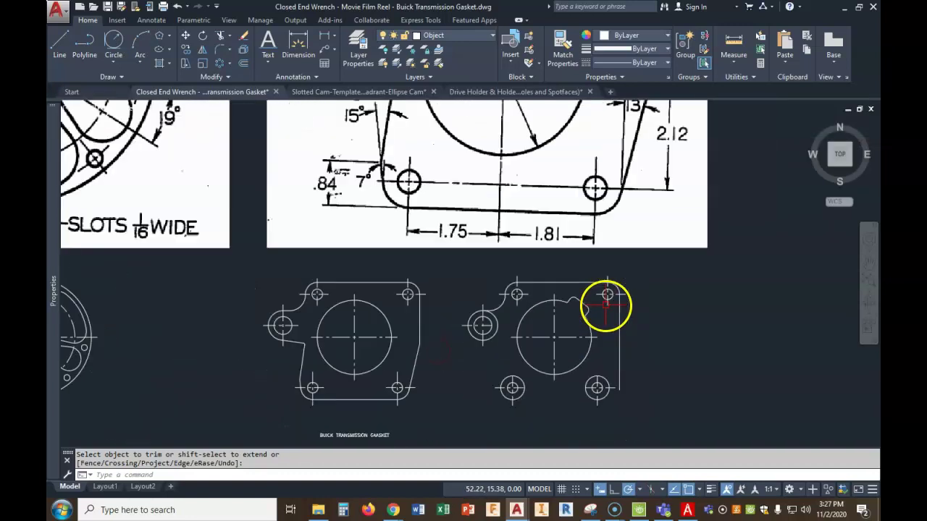
scroll(606, 305, down, 2)
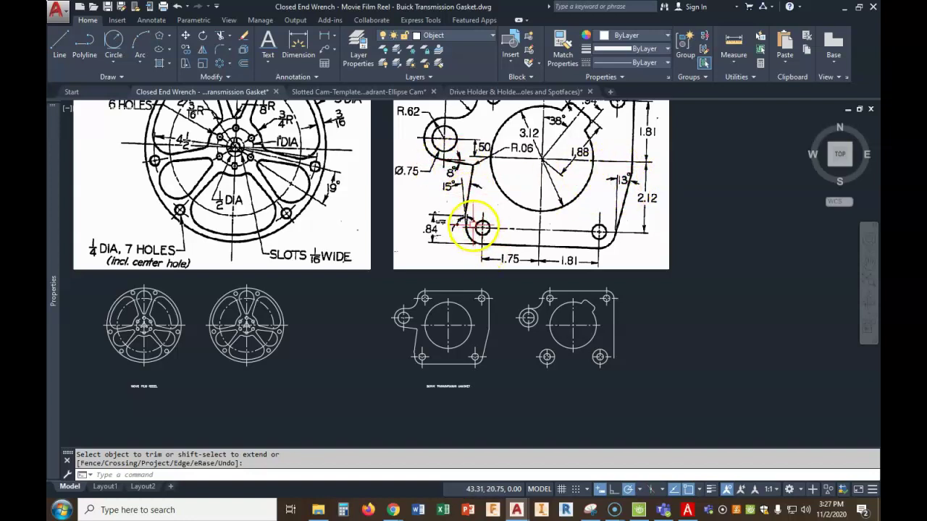
scroll(474, 226, up, 2)
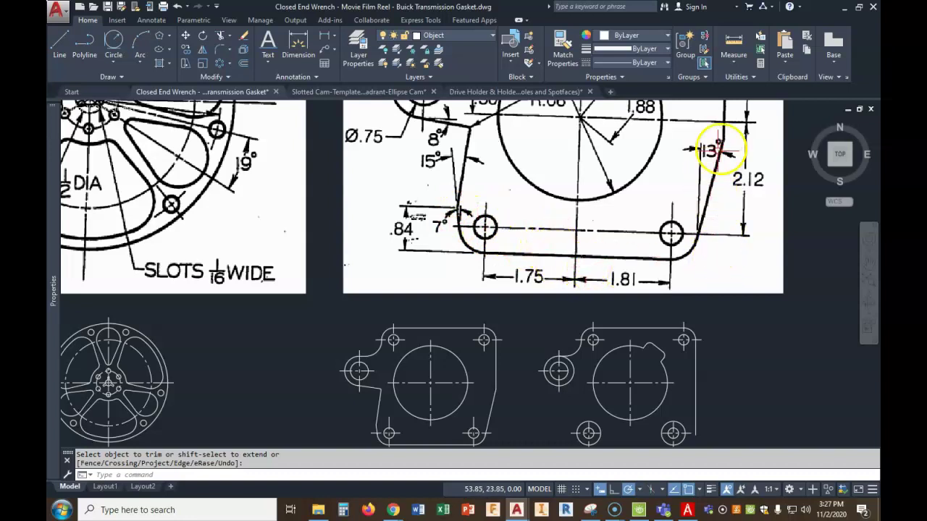
middle_drag(722, 219, 698, 204)
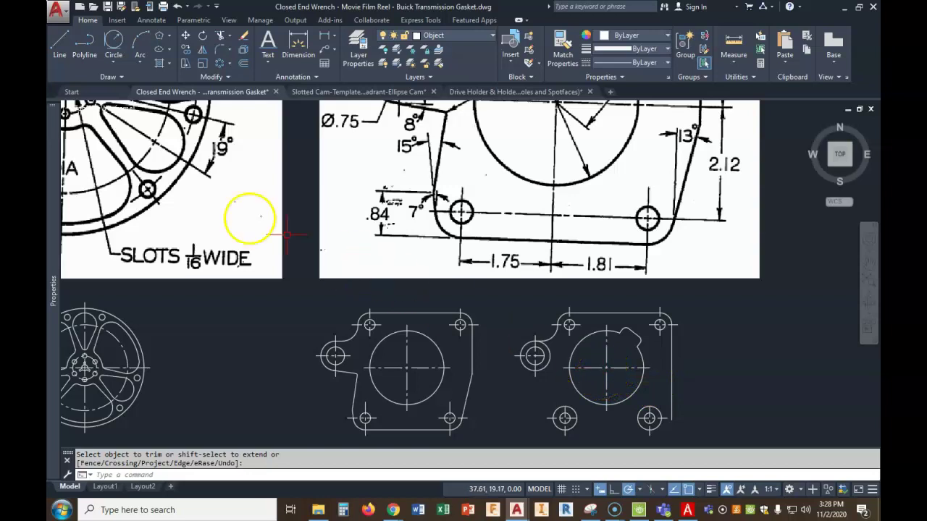
click(60, 45)
scroll(697, 416, up, 4)
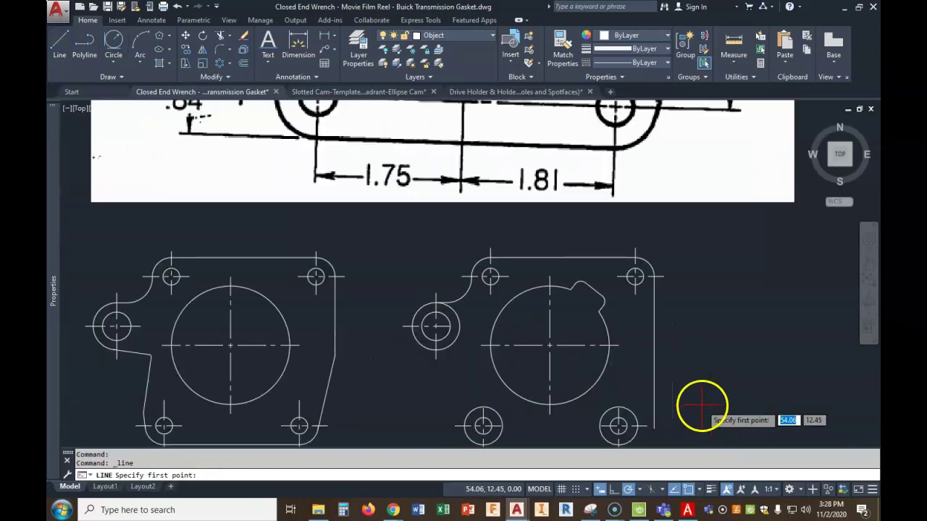
middle_drag(686, 386, 673, 369)
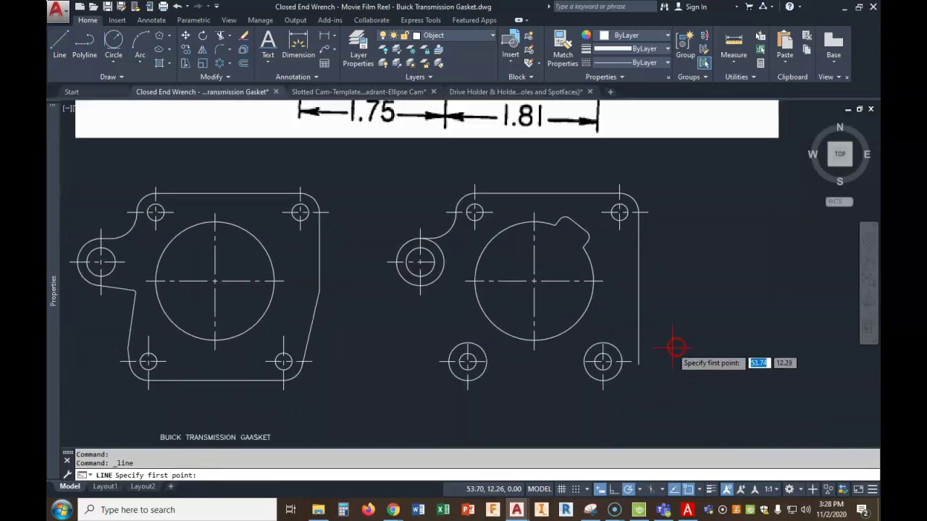
click(603, 361)
click(602, 315)
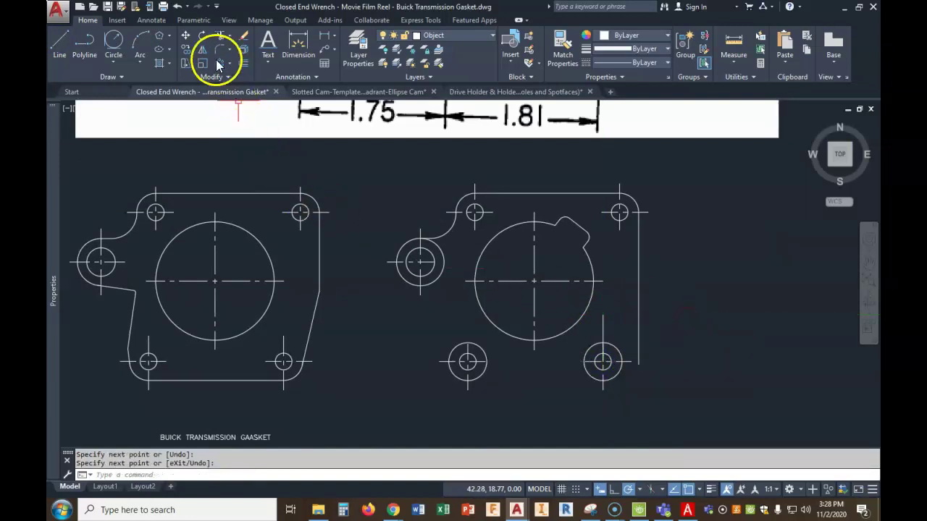
- Rotate the vertical line by -13 degrees about the centre of the lower-right hole
click(203, 35)
click(602, 319)
key(Return)
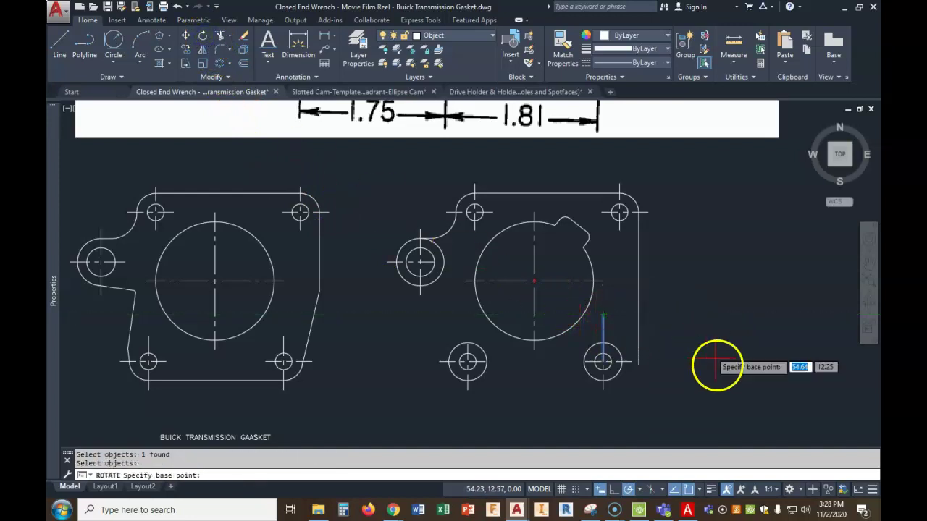
click(603, 361)
text(-13)
key(Return)
- Draw a construction line from a free point beyond the right vertical edge, perpendicular to the angled line at the lower-right hole
scroll(641, 377, down, 4)
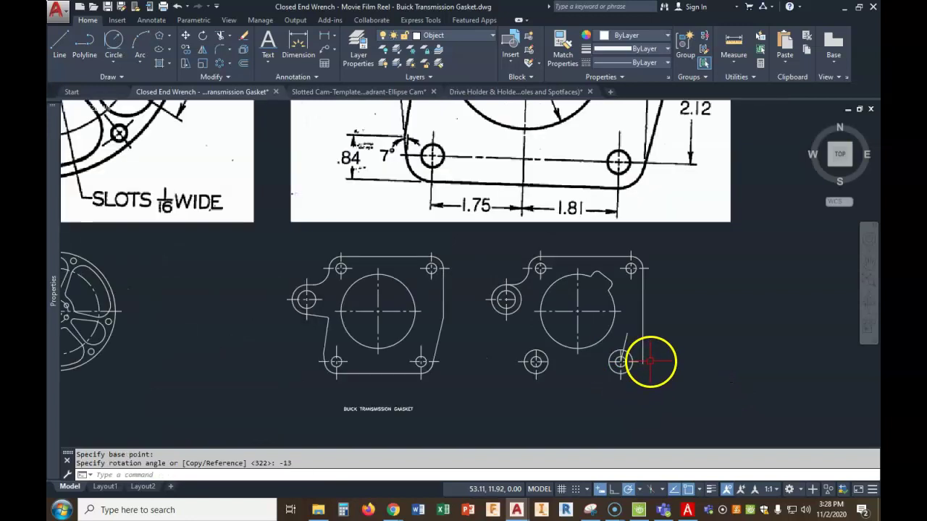
scroll(661, 346, up, 2)
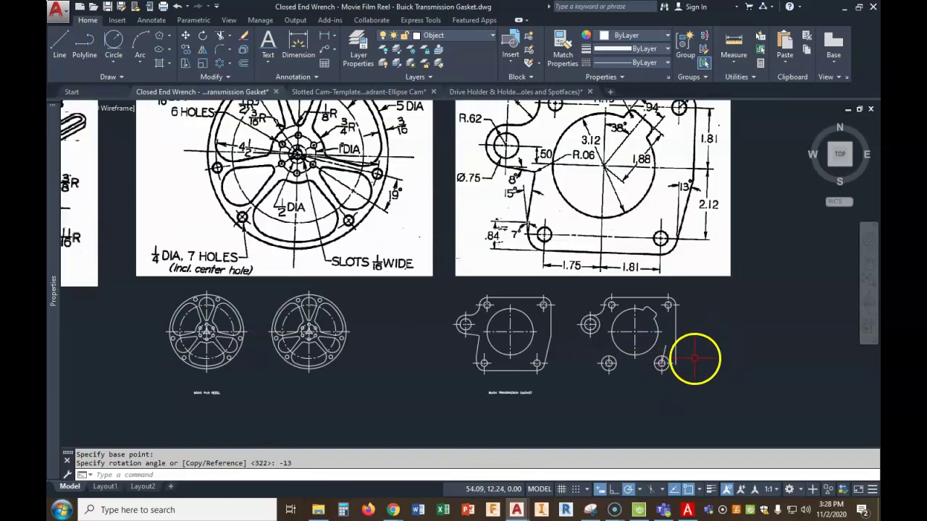
scroll(689, 345, up, 2)
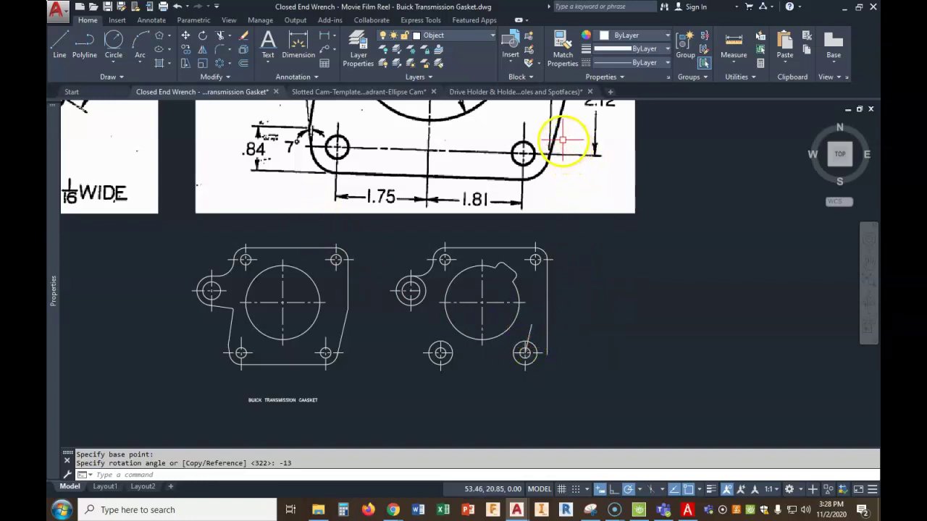
middle_drag(550, 138, 558, 184)
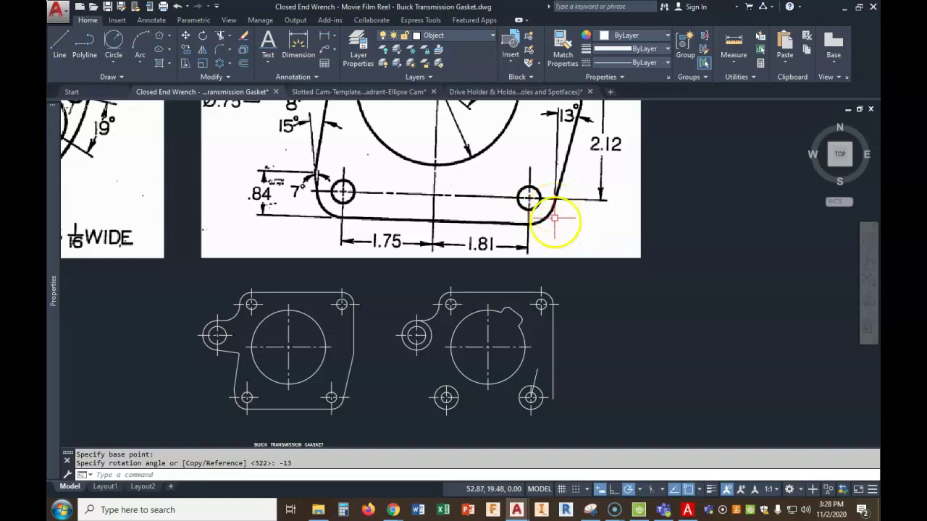
click(59, 42)
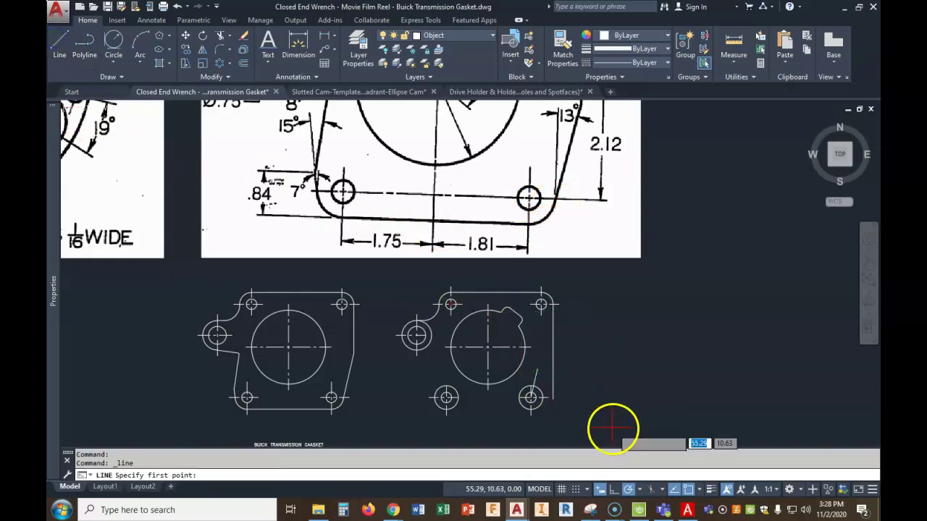
click(562, 410)
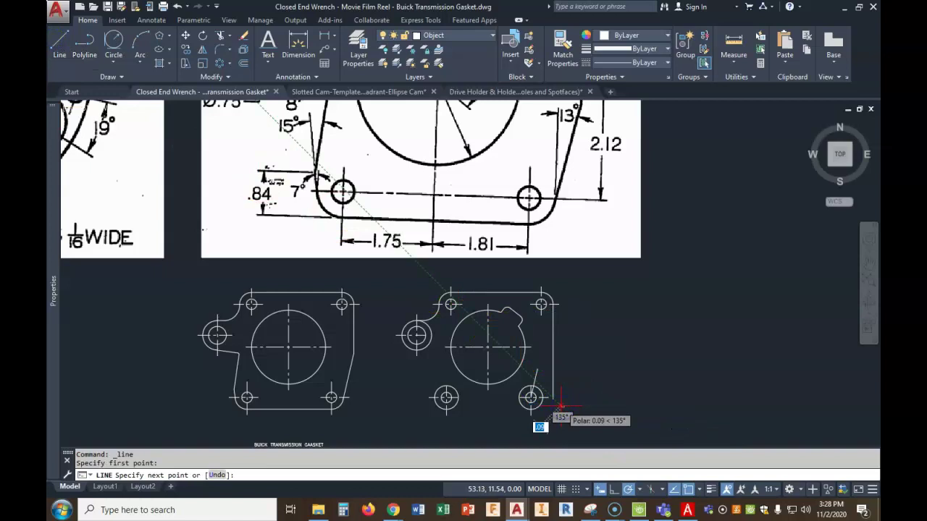
scroll(562, 410, up, 4)
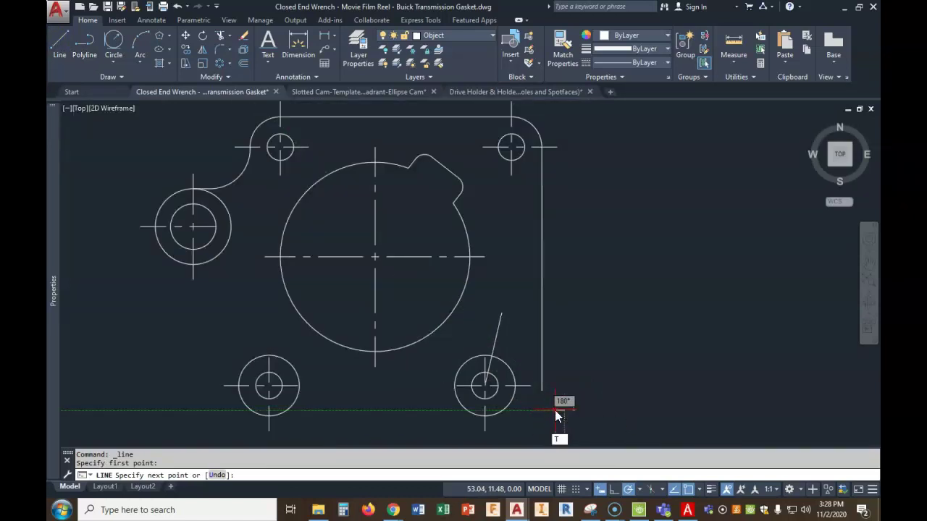
text(PERP)
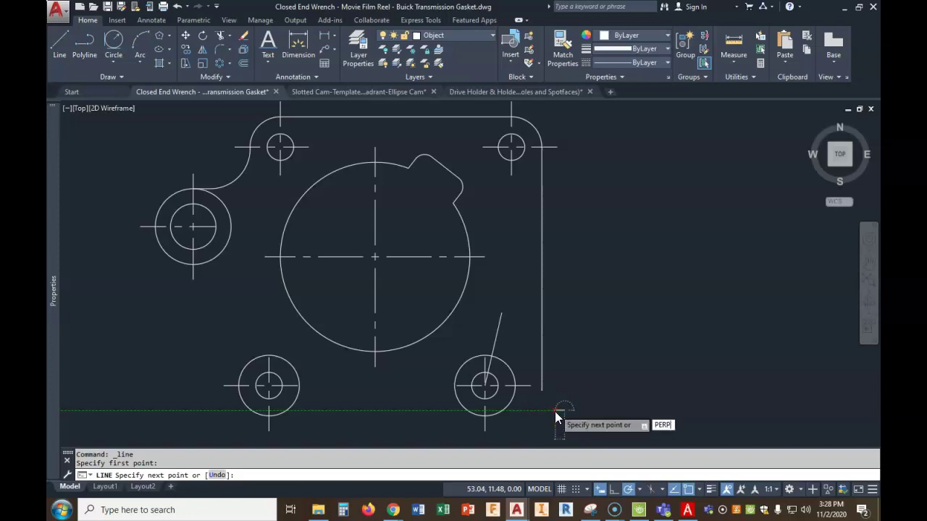
key(Return)
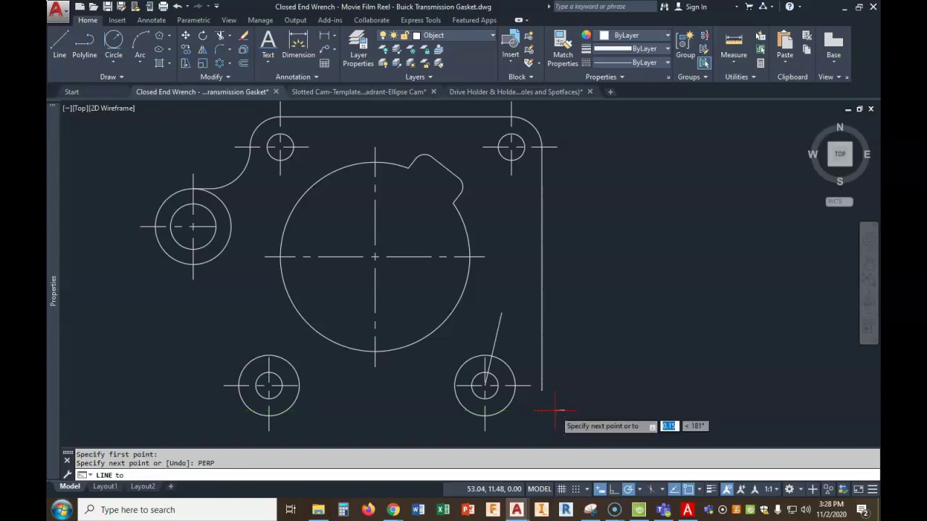
click(497, 340)
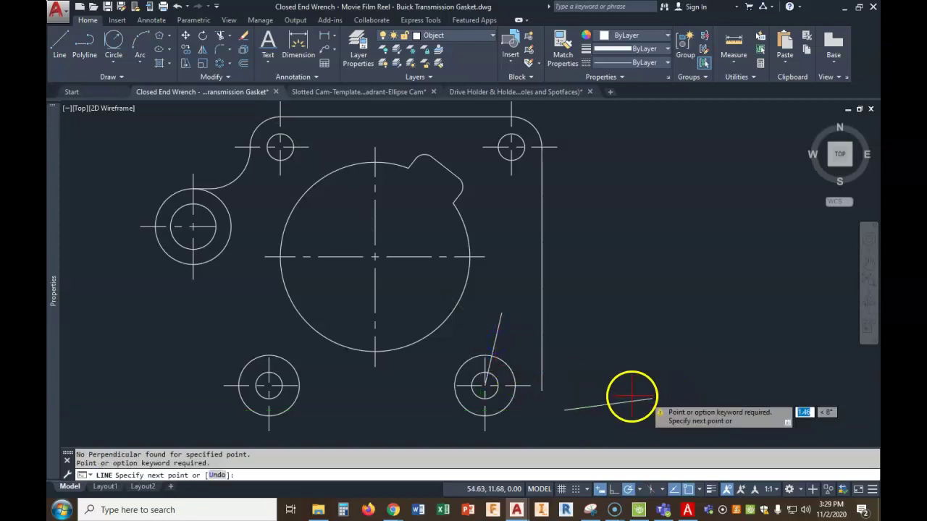
scroll(505, 354, up, 3)
scroll(504, 352, down, 1)
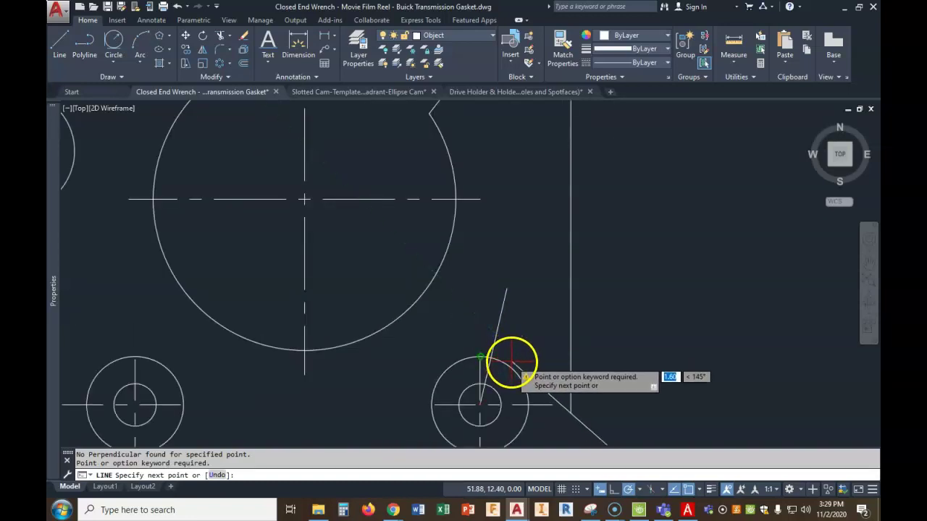
text(PERP)
key(Return)
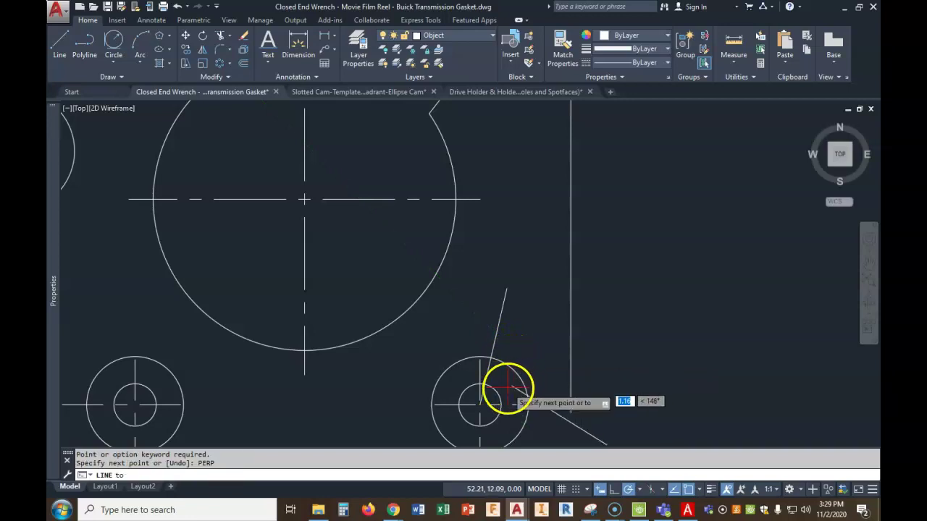
click(483, 373)
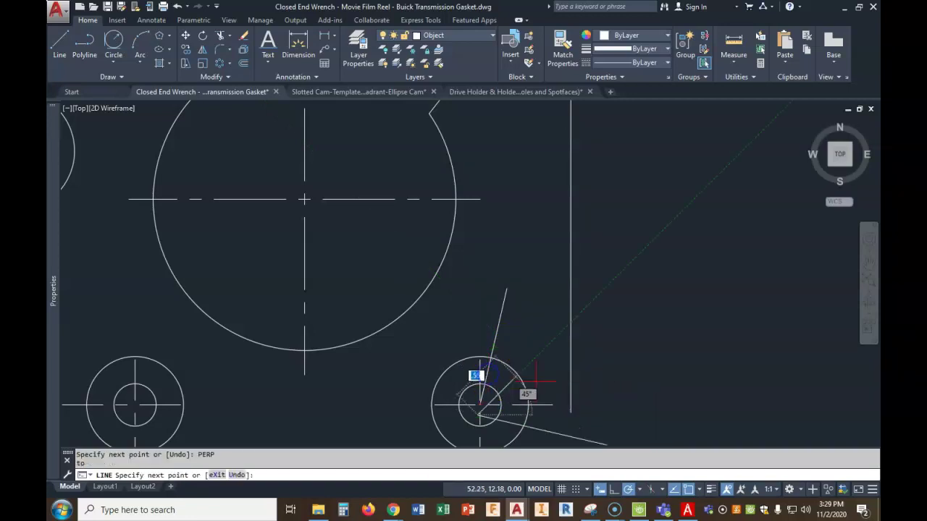
scroll(612, 377, up, 3)
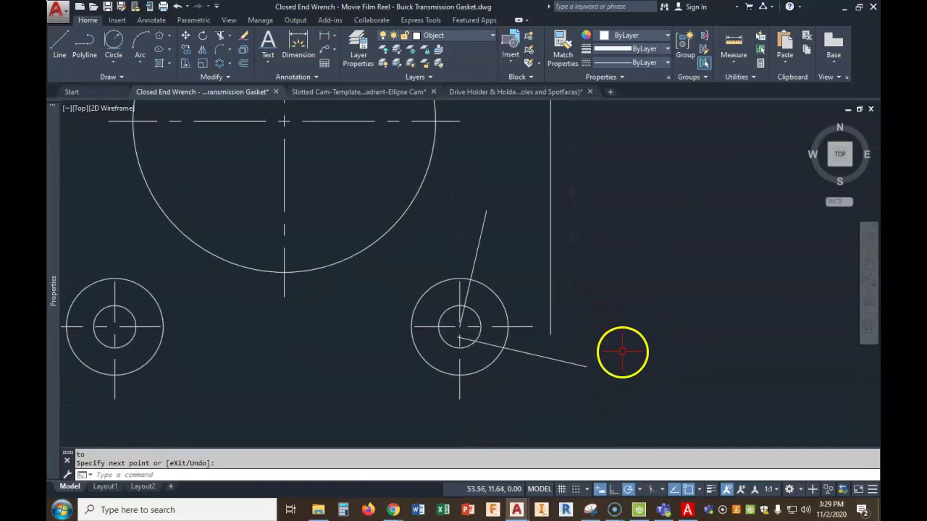
click(186, 35)
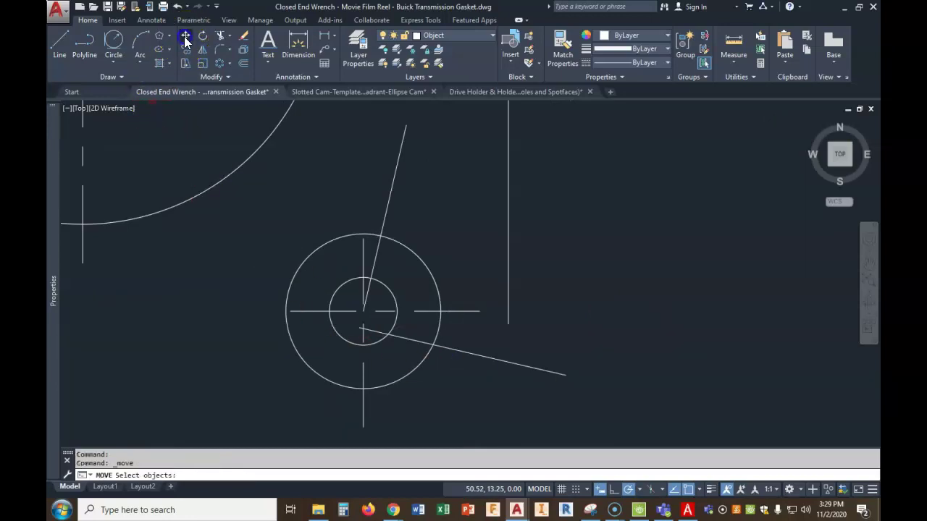
click(410, 339)
key(Return)
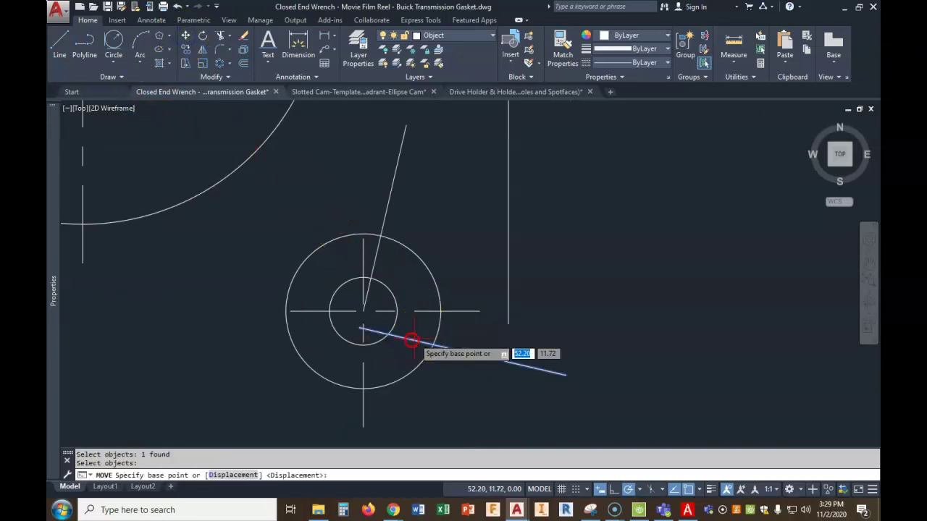
click(601, 320)
key(Escape)
- Move the perpendicular construction line by its inner endpoint onto the centre of the lower-right hole
key(Return)
click(491, 357)
key(Return)
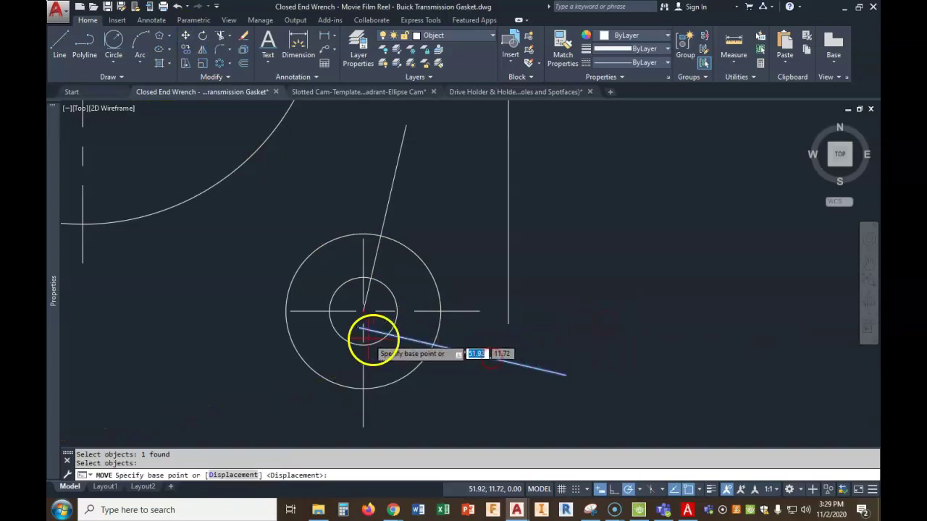
click(360, 329)
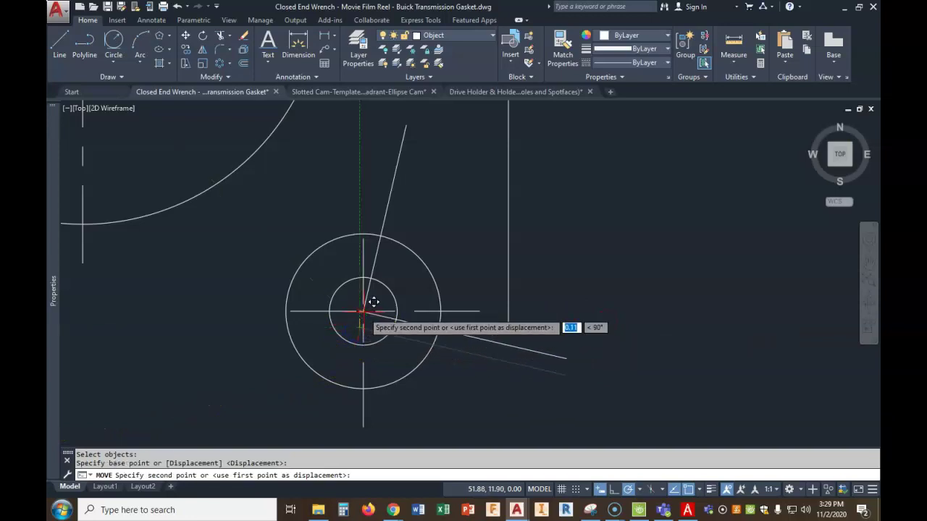
click(362, 311)
- Move the angled line from the lower-right hole's centre to where the perpendicular line crosses the corner's outer circle
key(Return)
scroll(507, 377, down, 2)
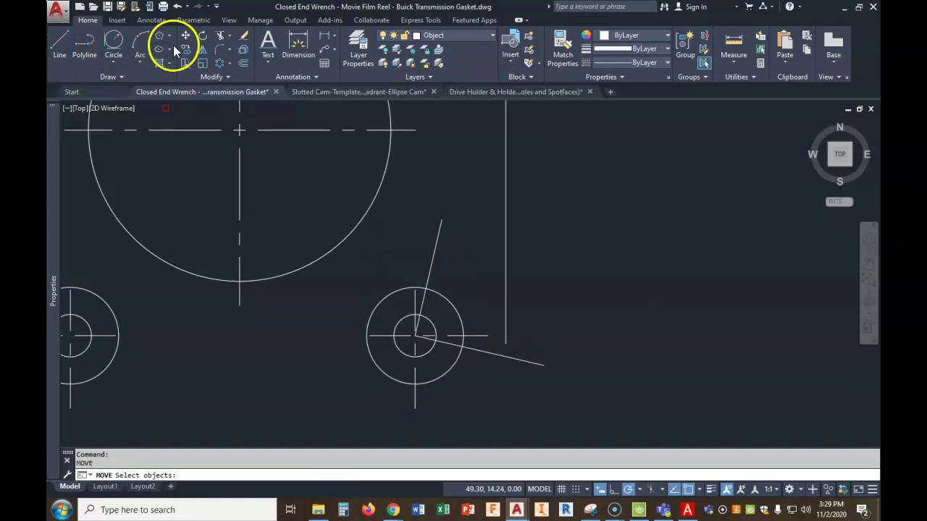
click(432, 255)
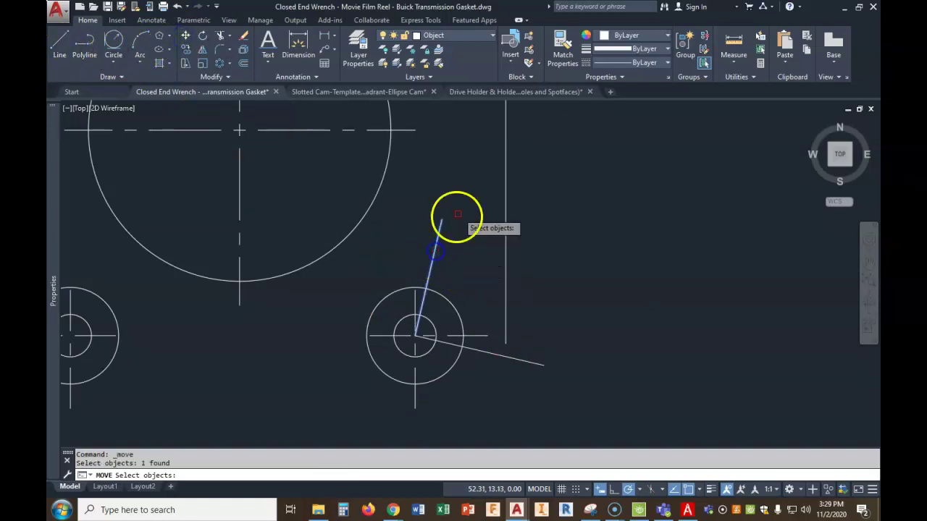
key(Return)
click(415, 336)
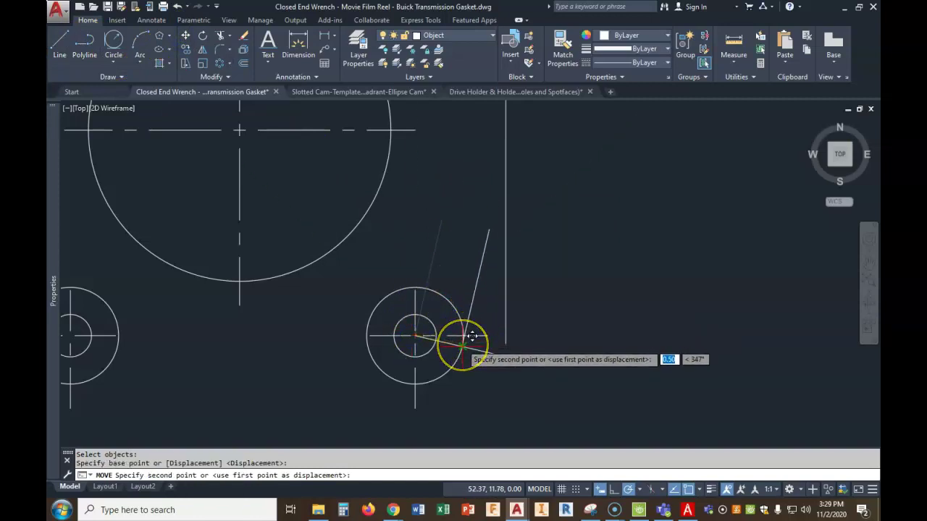
click(462, 344)
- Measure the angle between the moved angled line and the perpendicular construction line
scroll(461, 341, up, 4)
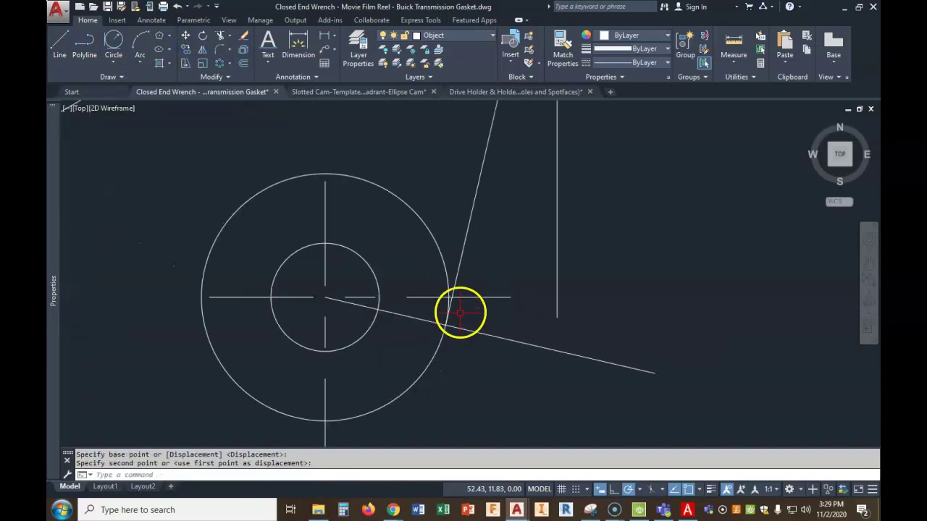
click(733, 67)
click(746, 154)
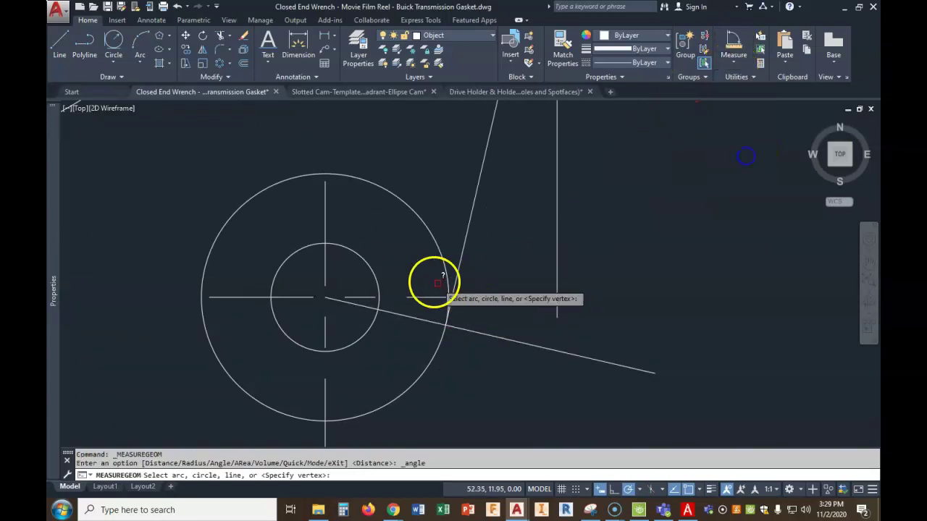
click(464, 242)
click(503, 339)
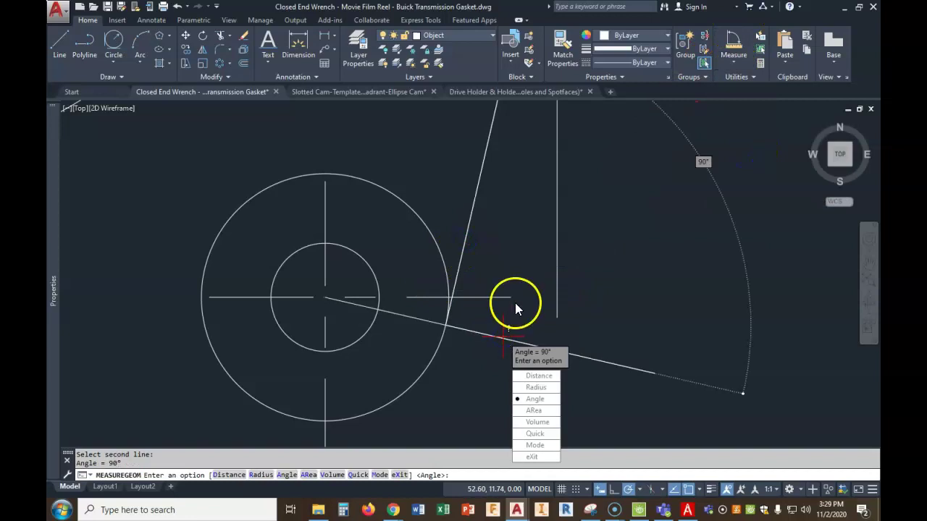
key(Escape)
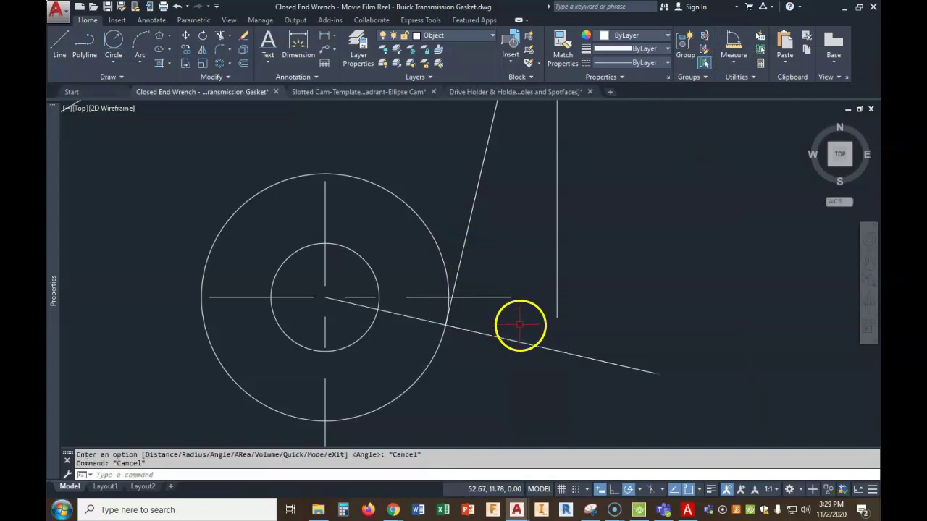
- Delete the perpendicular construction line at the lower-right corner
scroll(515, 333, down, 2)
click(515, 335)
key(Delete)
- Extend the 13° angled line at the lower-right corner up to the gasket's right vertical edge
scroll(548, 304, down, 2)
middle_drag(548, 304, 520, 362)
scroll(499, 352, down, 3)
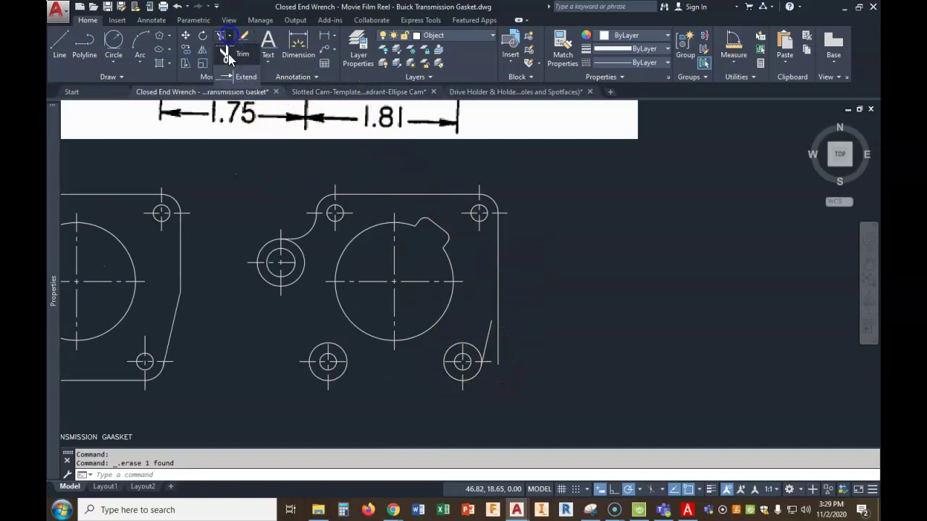
click(233, 77)
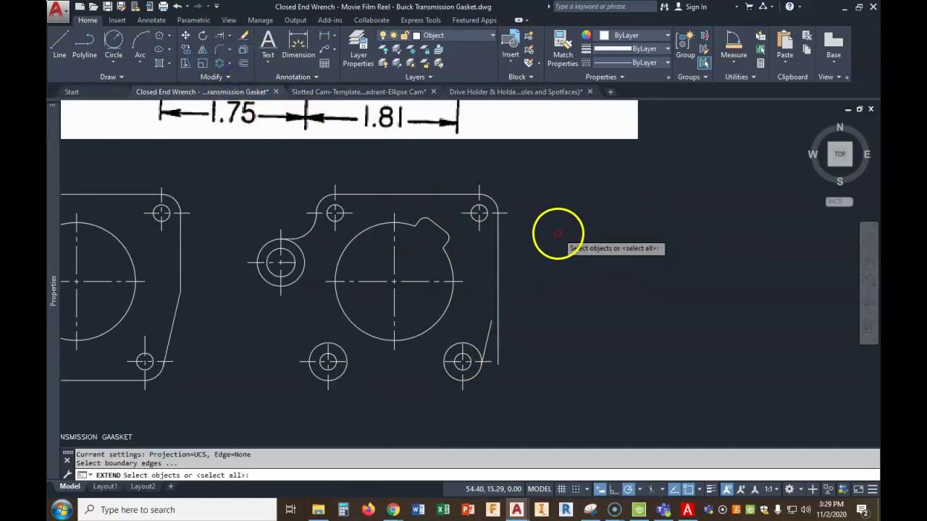
key(Return)
right_click(575, 273)
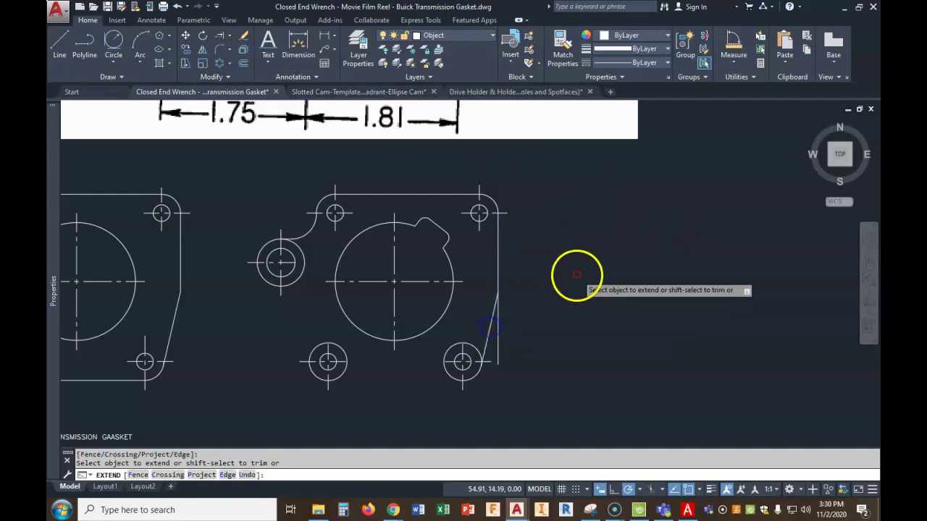
- Shorten the right vertical edge by stretching its lower endpoint to the upper end of the 13° angled line
click(499, 348)
click(498, 364)
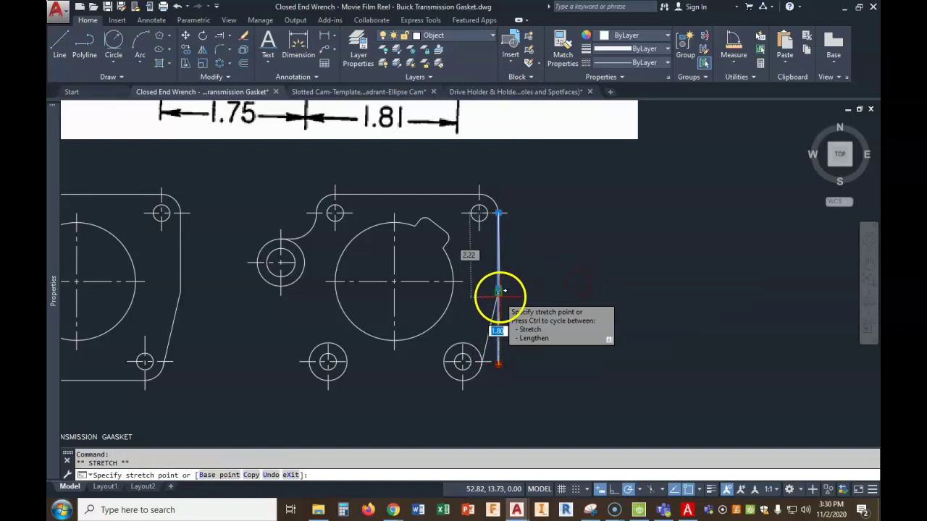
scroll(500, 291, up, 6)
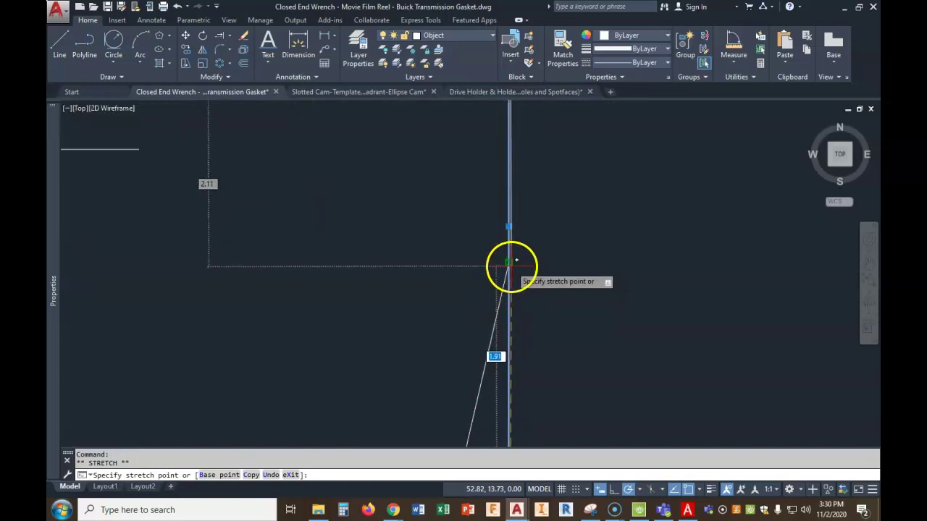
click(508, 260)
key(Escape)
key(Escape)
- Draw the gasket's bottom edge between the bottom quadrants of the lower-left and lower-right outer circles
scroll(563, 269, down, 6)
scroll(565, 328, up, 3)
scroll(564, 321, down, 2)
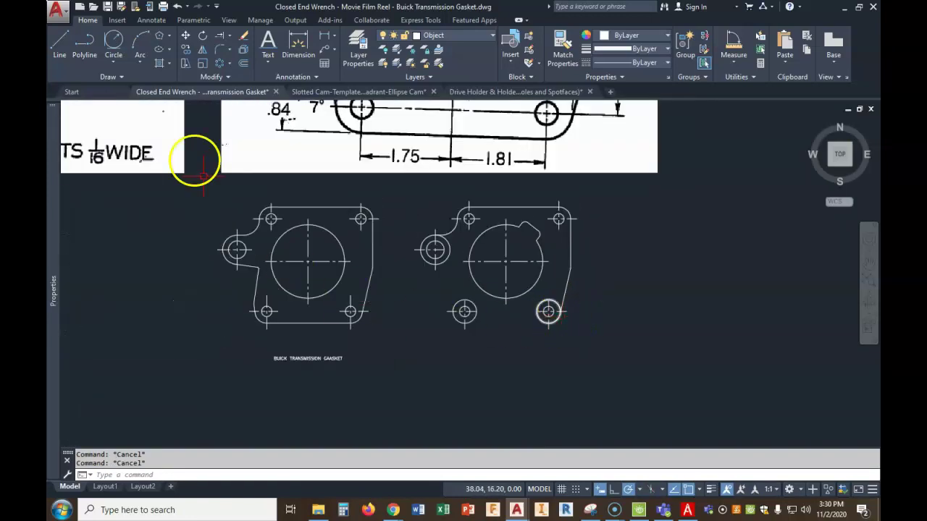
click(59, 44)
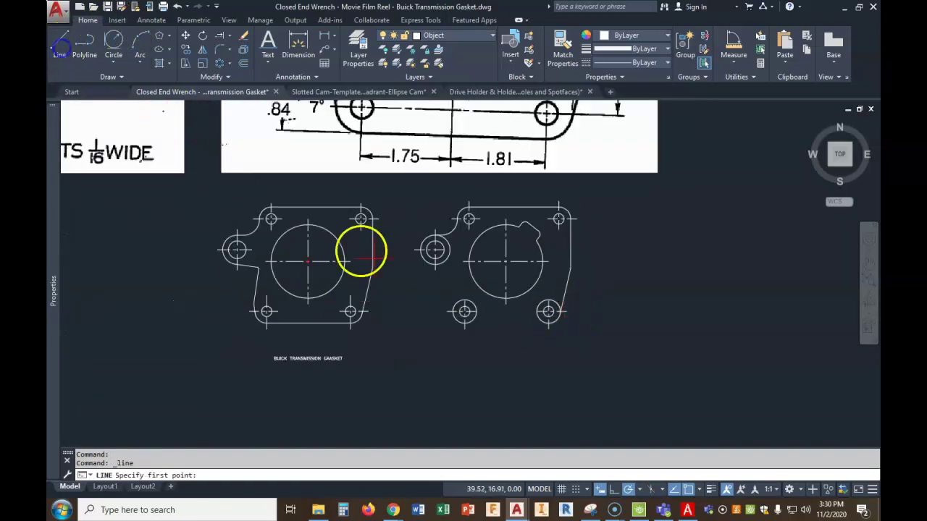
click(464, 323)
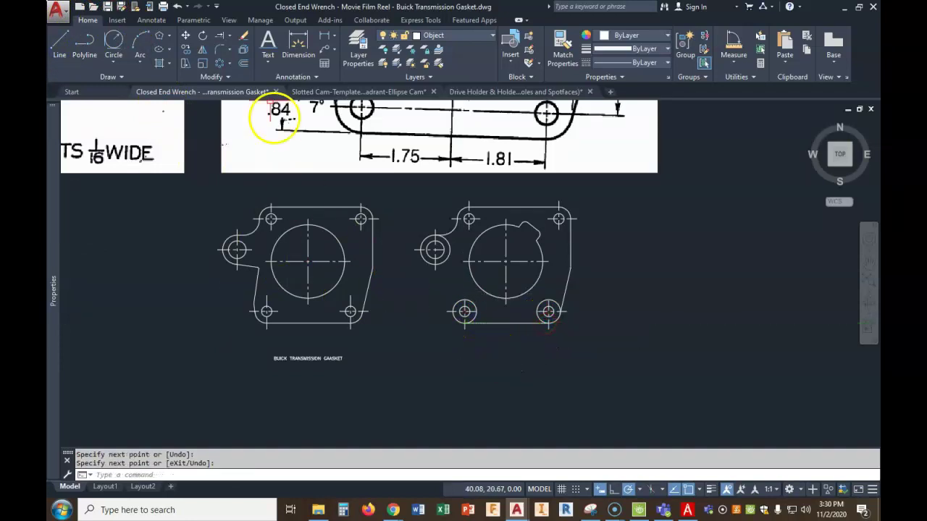
- Trim the inner portion of the lower-right outer circle, leaving the corner arc between the bottom and angled edges
click(228, 36)
click(228, 60)
key(Return)
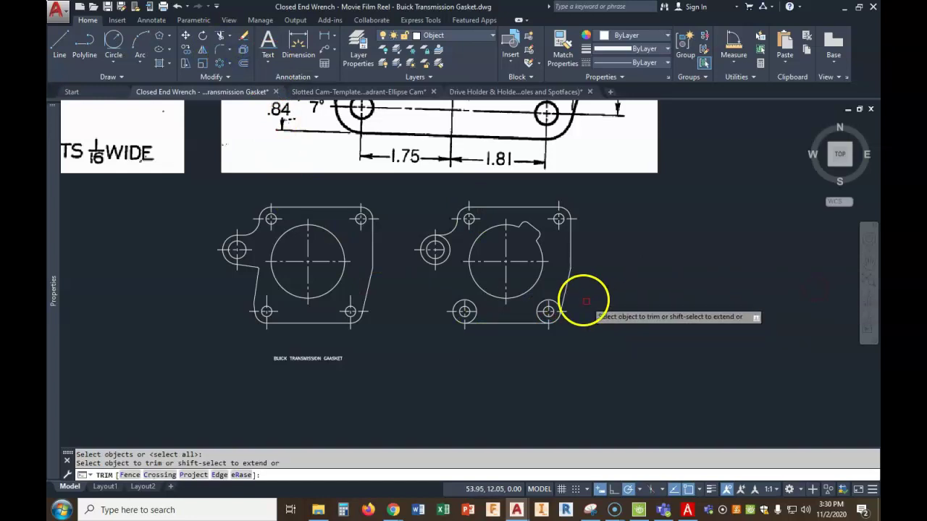
click(542, 304)
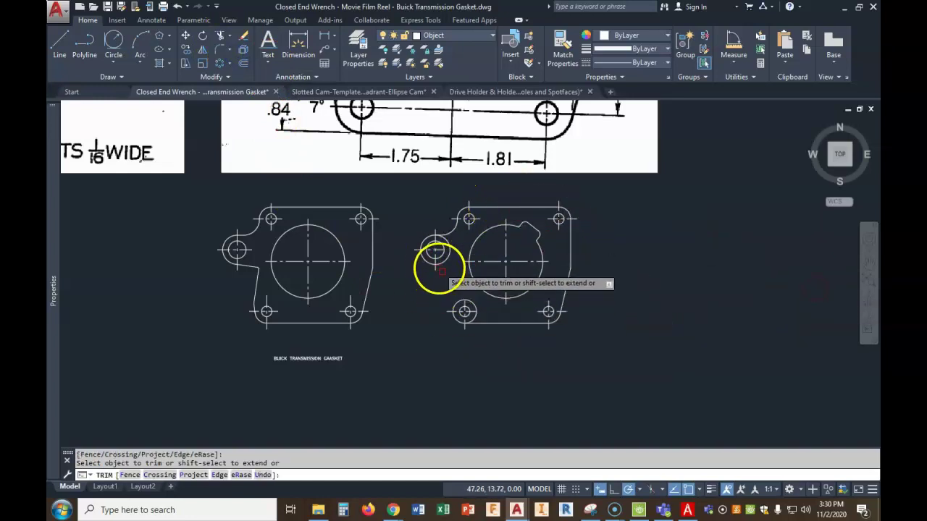
- Draw a horizontal line about 7 units long to the right from the centre of the gasket's left lug hole
scroll(503, 288, down, 4)
middle_drag(489, 303, 457, 337)
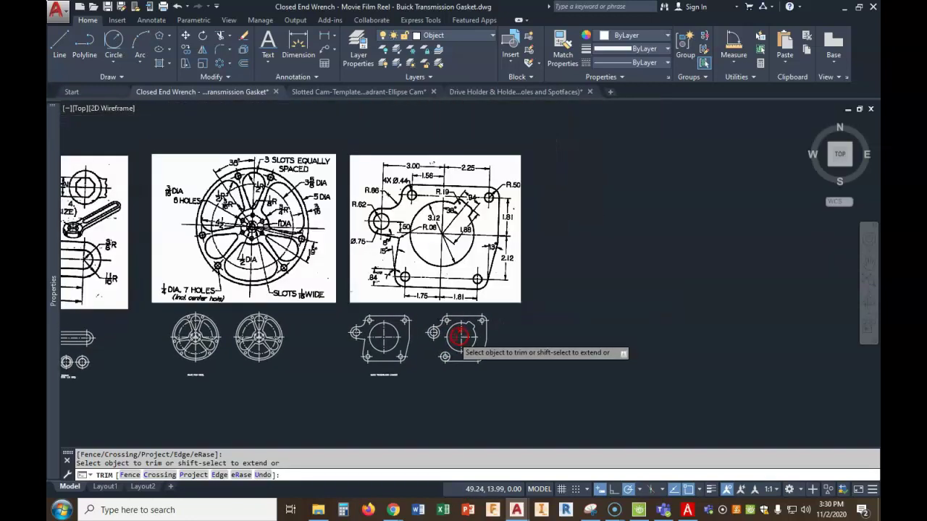
scroll(440, 277, up, 2)
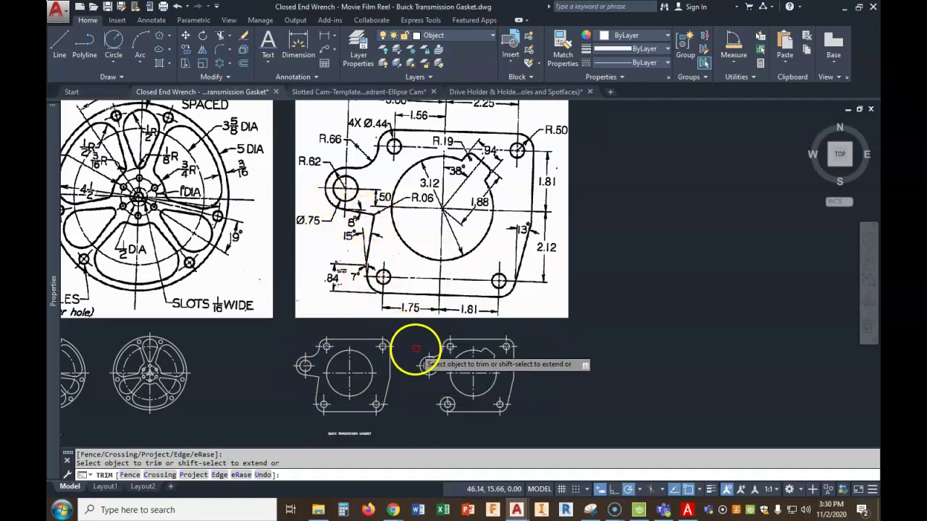
scroll(447, 366, up, 3)
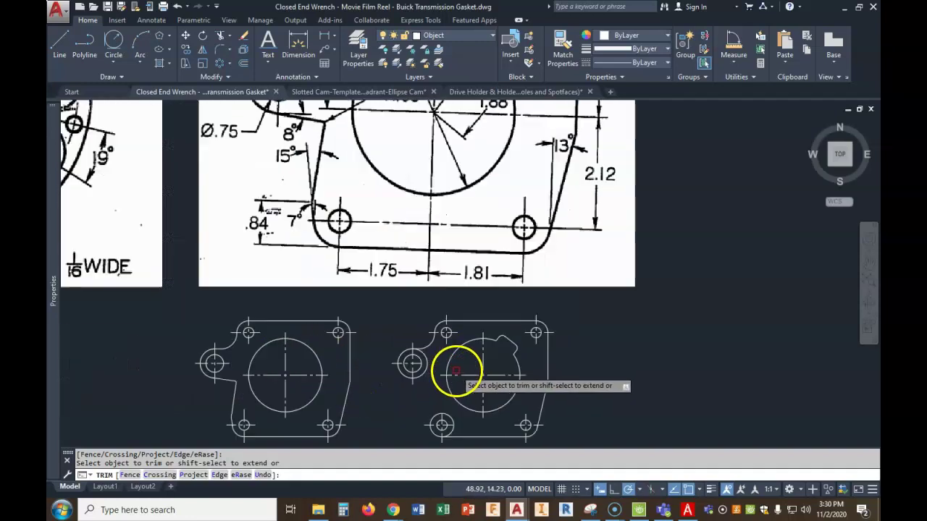
click(61, 40)
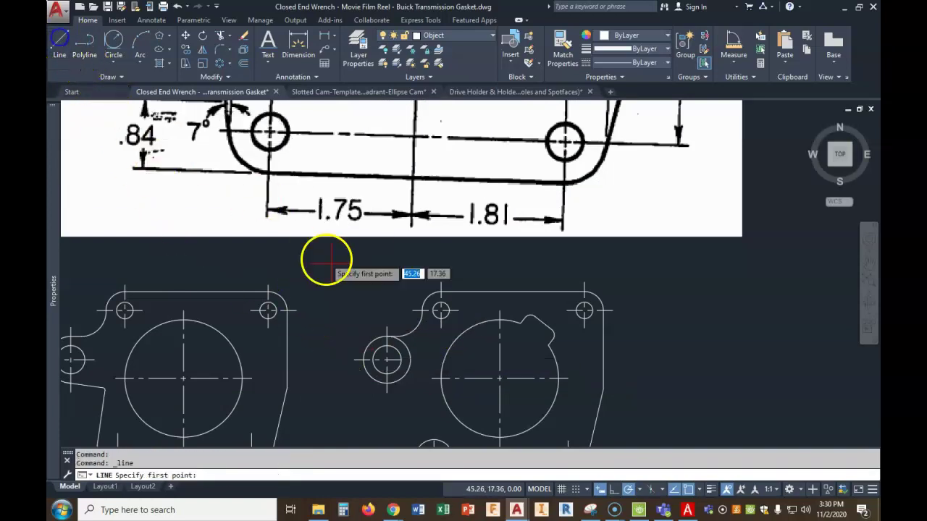
click(386, 360)
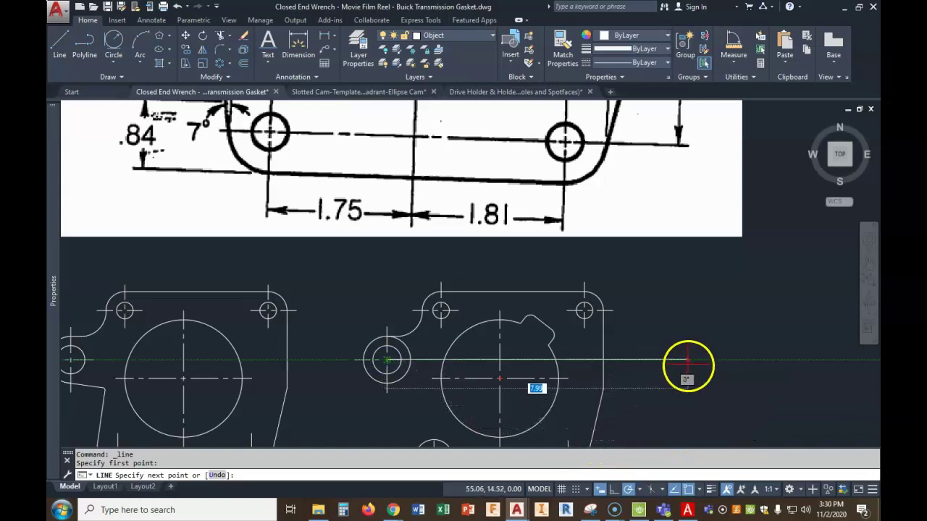
click(648, 362)
key(Return)
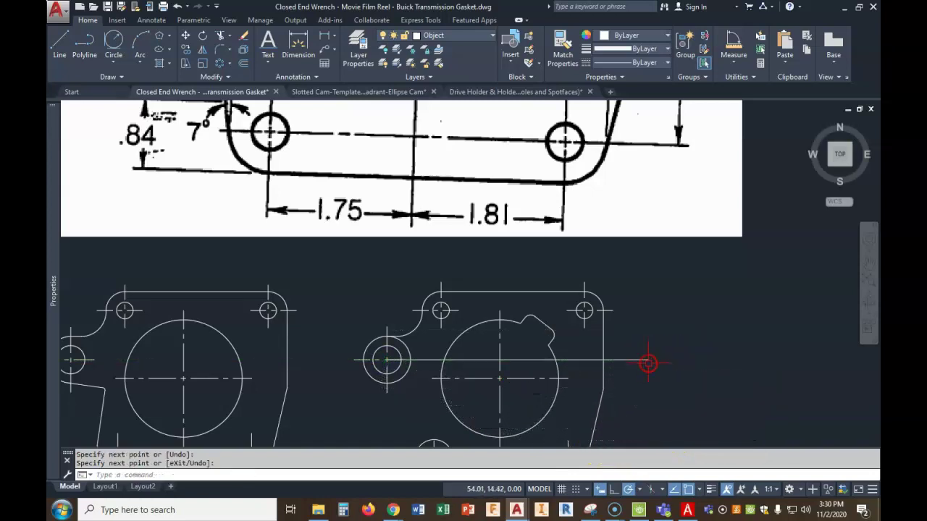
- Rotate the horizontal line by -8° about the centre of the left lug hole
click(203, 40)
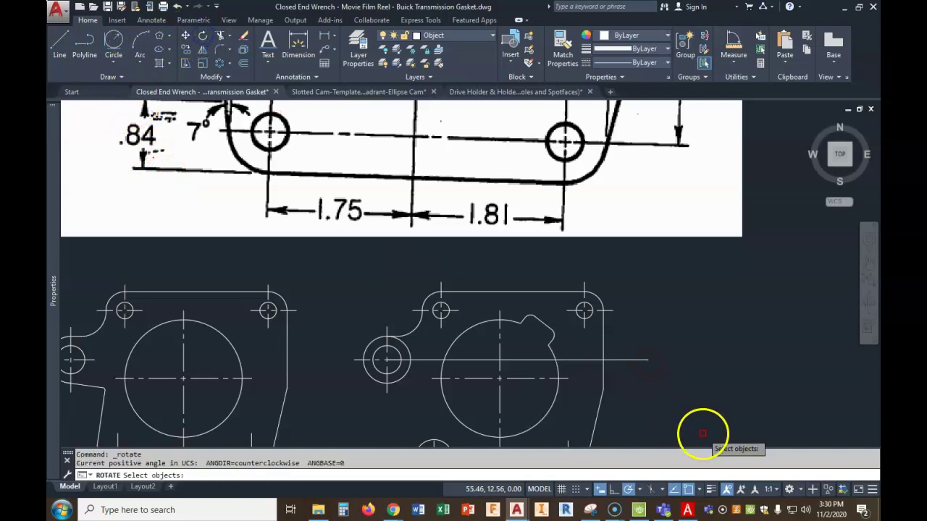
click(640, 359)
key(Return)
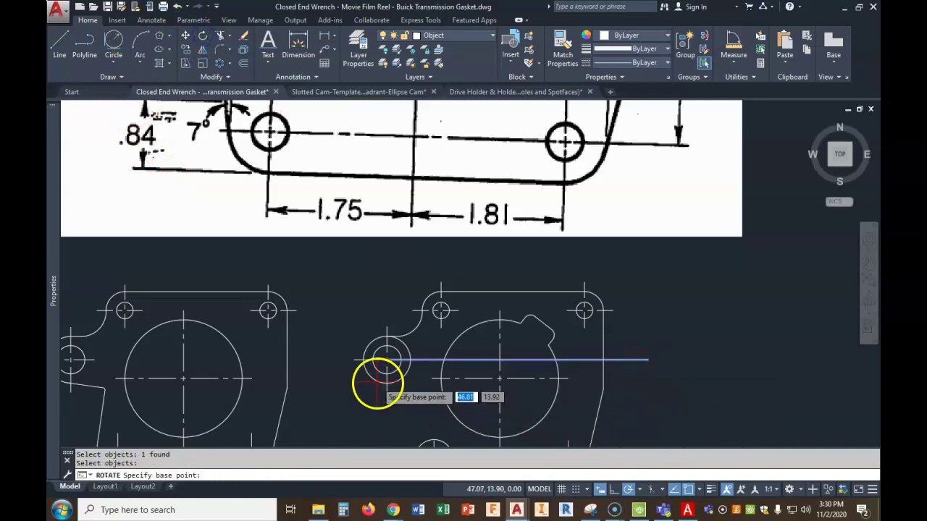
click(388, 360)
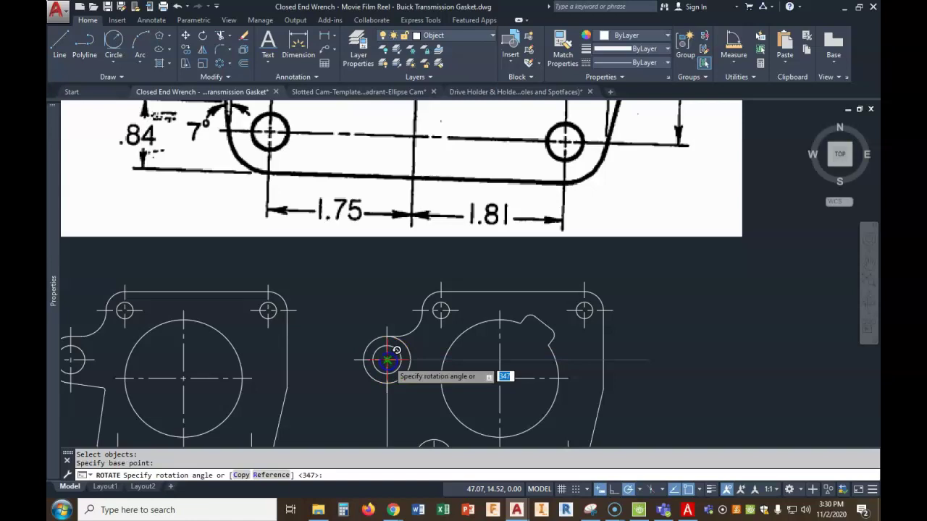
scroll(387, 358, down, 3)
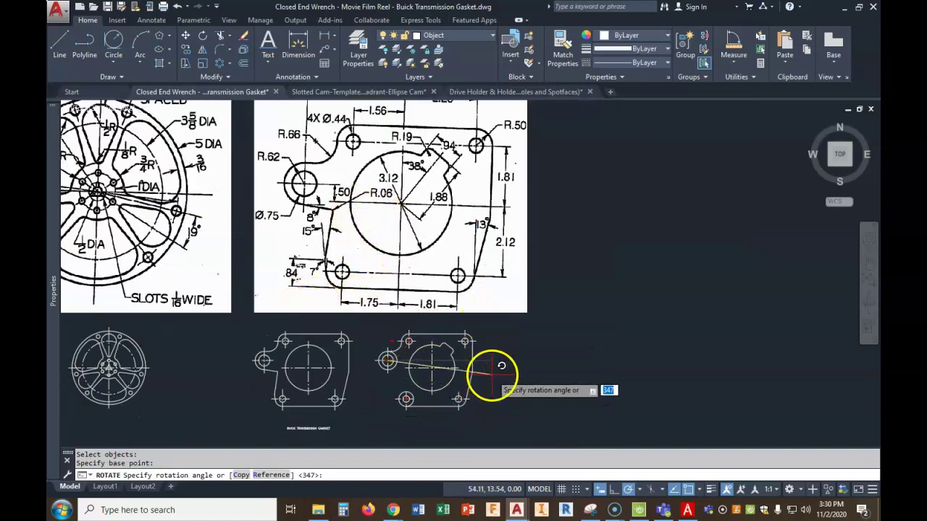
text(-8)
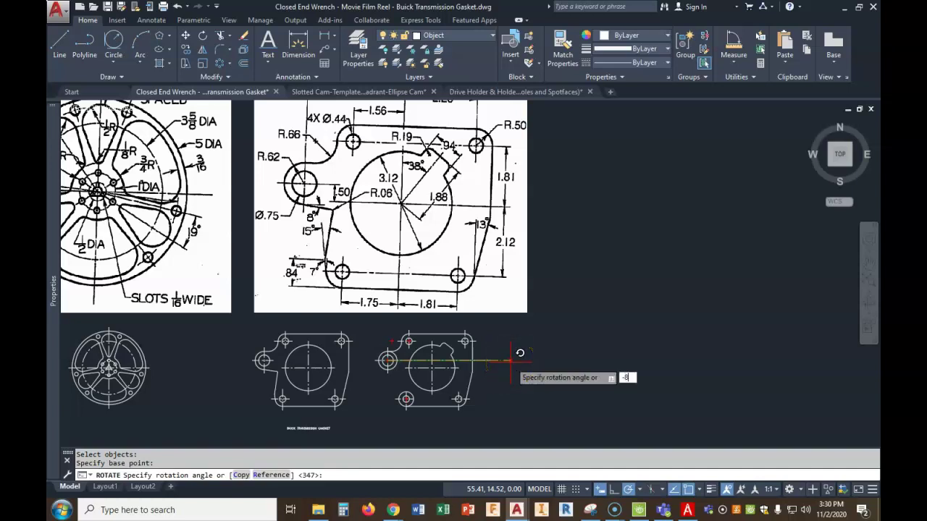
key(Return)
- Draw a construction line from a free point below the left lug perpendicular to the 8° line
scroll(396, 379, up, 4)
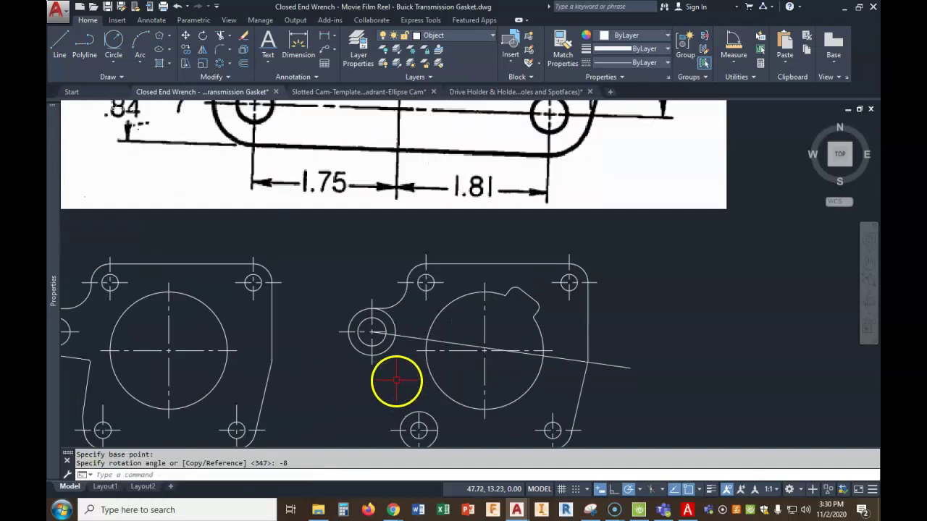
click(59, 43)
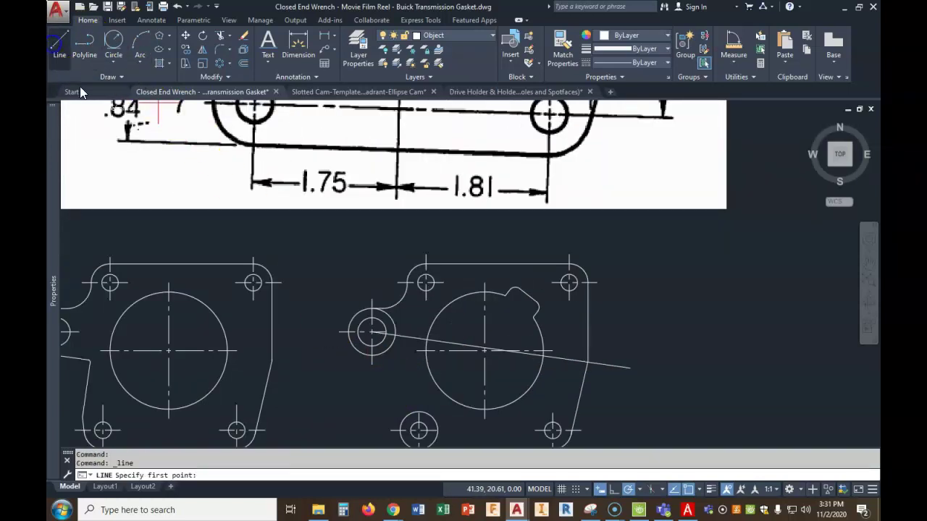
click(362, 410)
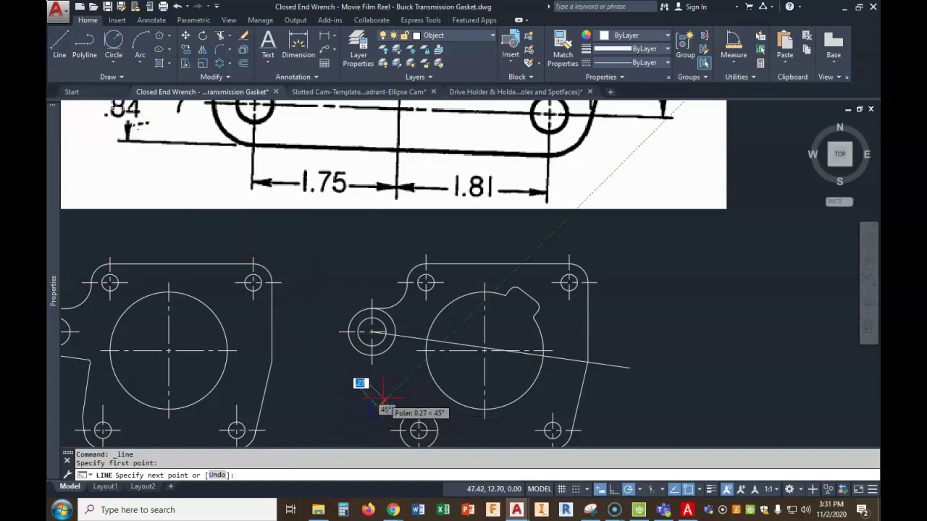
text(PERP)
key(Return)
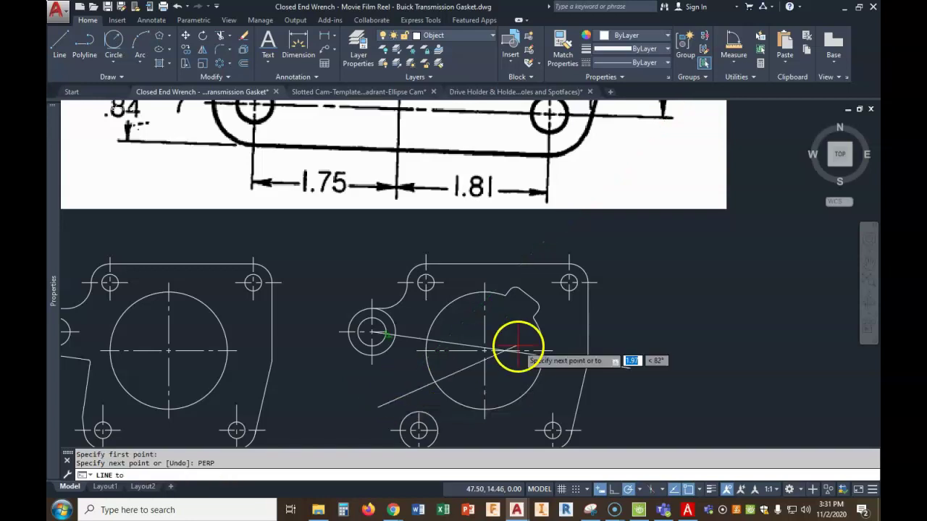
click(410, 334)
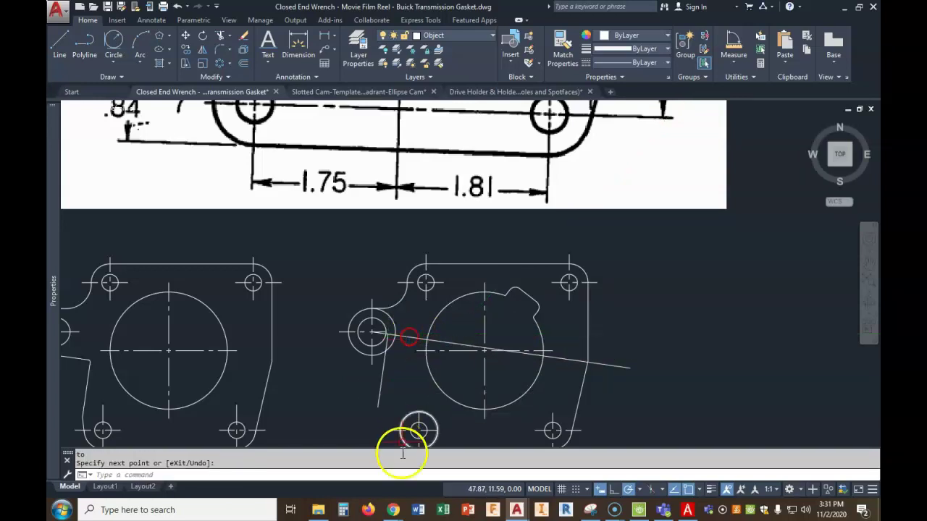
- Move the perpendicular construction line by its upper endpoint onto the centre of the left lug hole
click(184, 37)
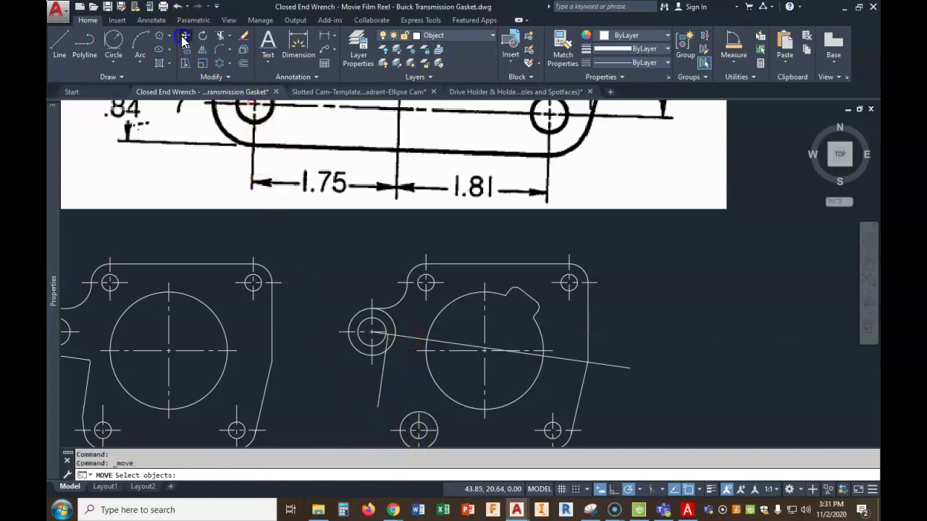
click(381, 382)
key(Return)
scroll(393, 334, up, 4)
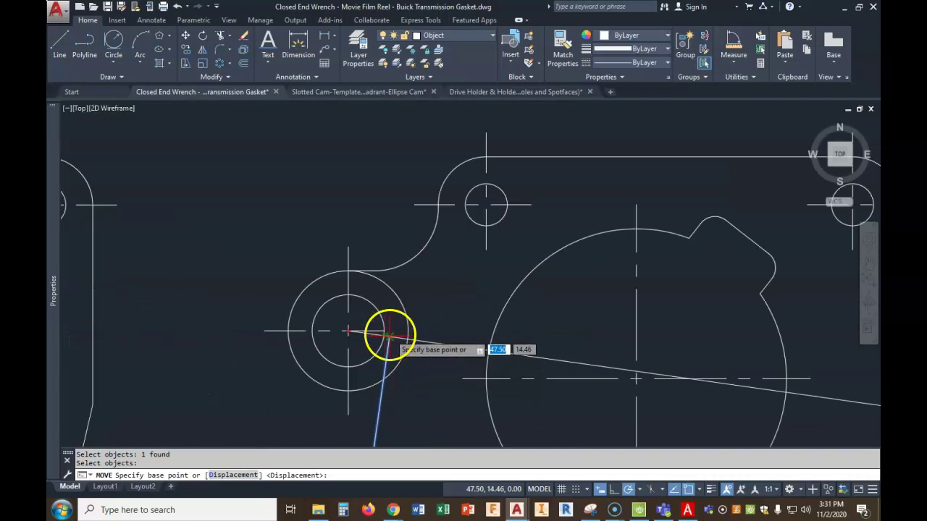
click(388, 333)
click(349, 327)
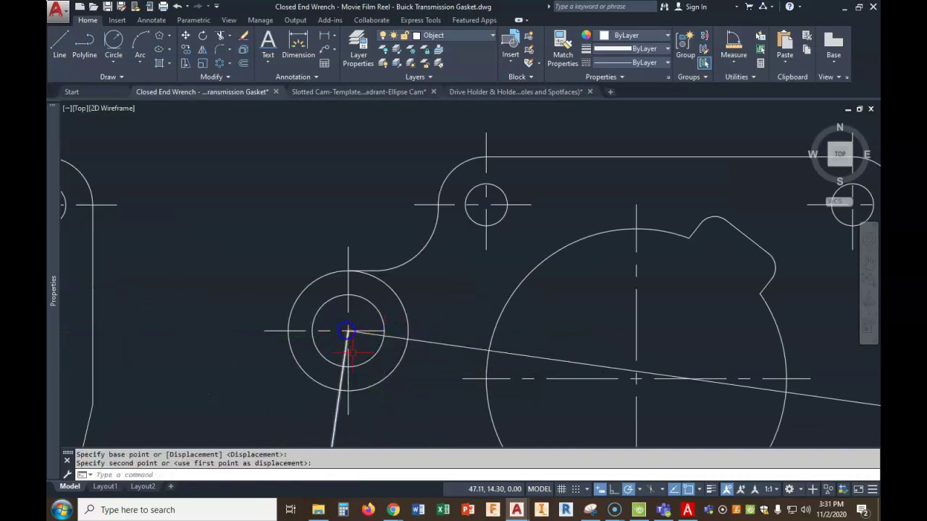
- Move the 8° line from the left lug hole's centre to where the perpendicular line crosses the lug's outer circle
key(Return)
scroll(366, 398, down, 6)
middle_drag(373, 399, 374, 354)
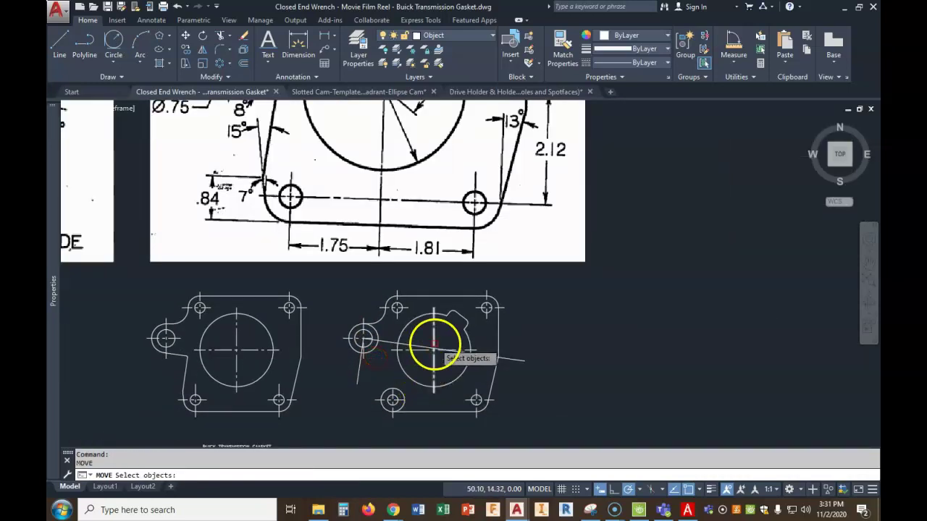
scroll(355, 289, up, 4)
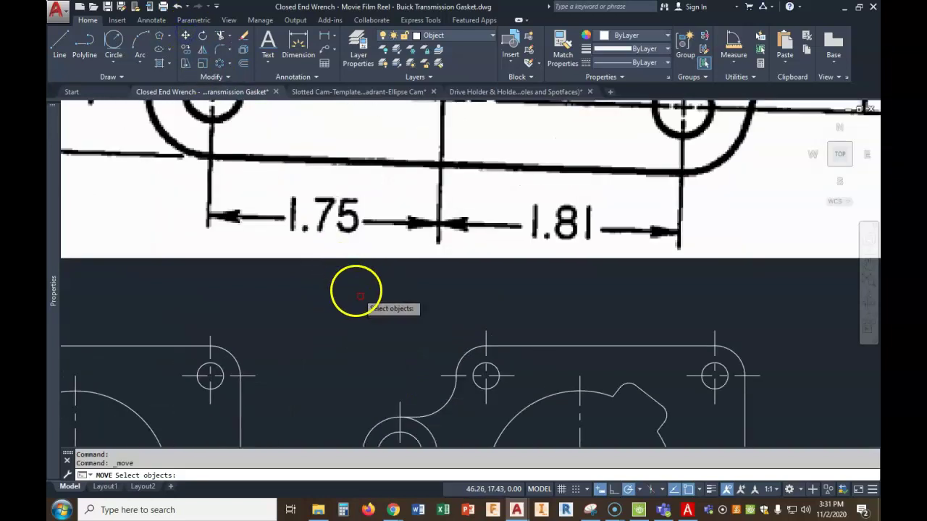
click(461, 310)
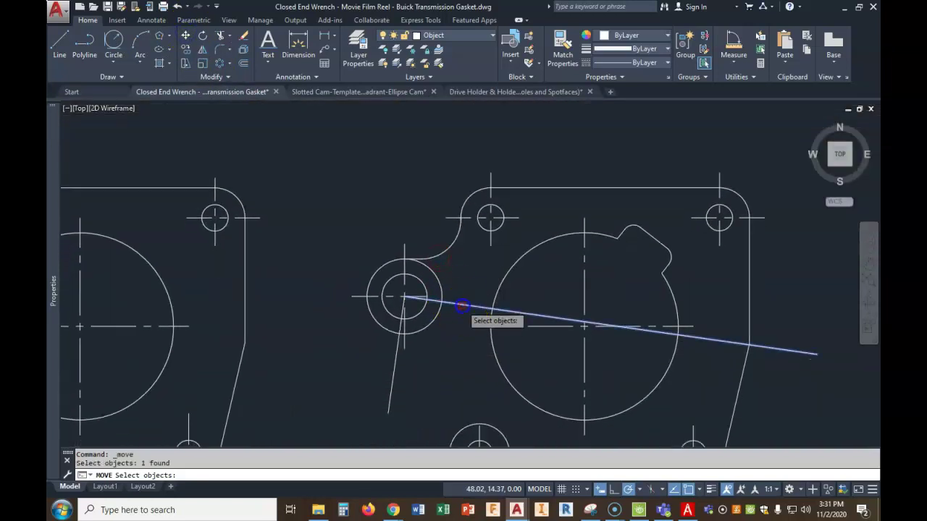
key(Return)
click(404, 296)
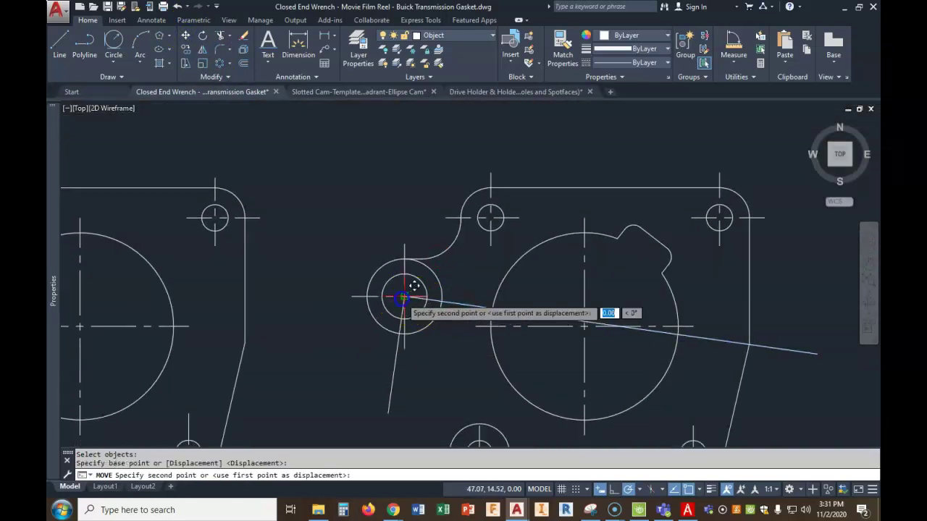
click(399, 332)
- Delete the perpendicular construction line at the left lug
key(Return)
right_click(387, 378)
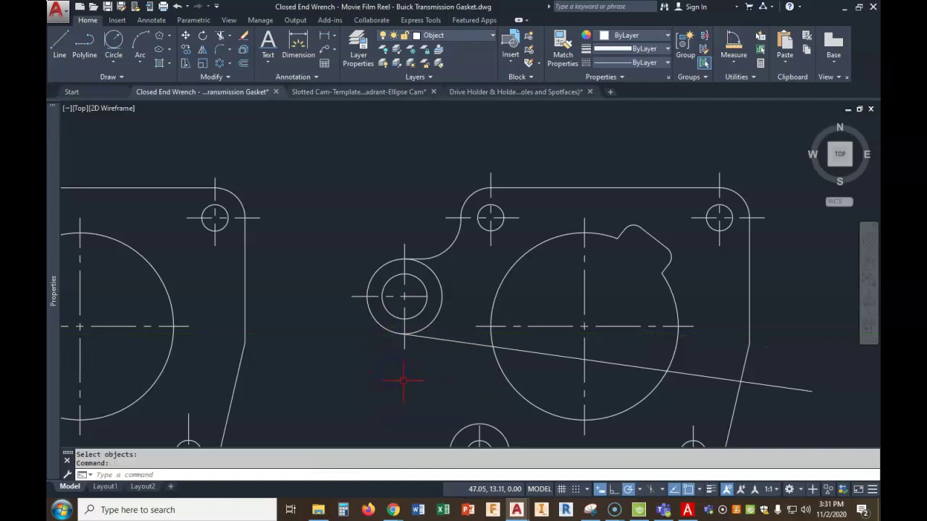
scroll(453, 408, down, 3)
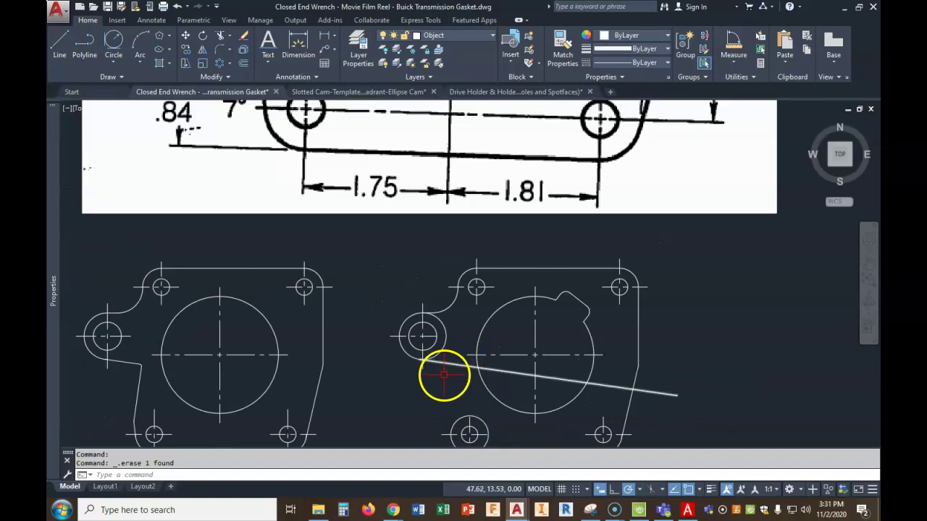
- Draw a vertical line about 1.2 long upward from the centre of the lower-left hole in the right-hand gasket
middle_drag(463, 381, 468, 330)
scroll(482, 343, down, 4)
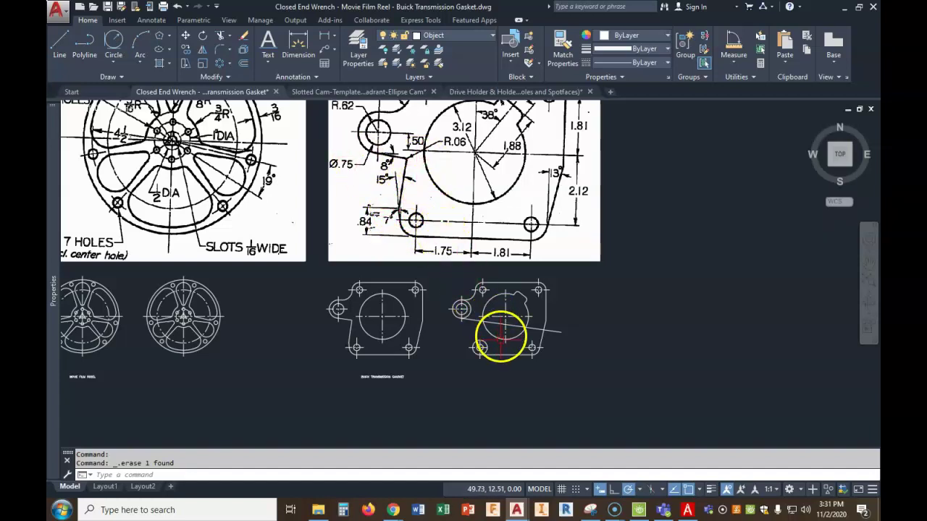
click(61, 44)
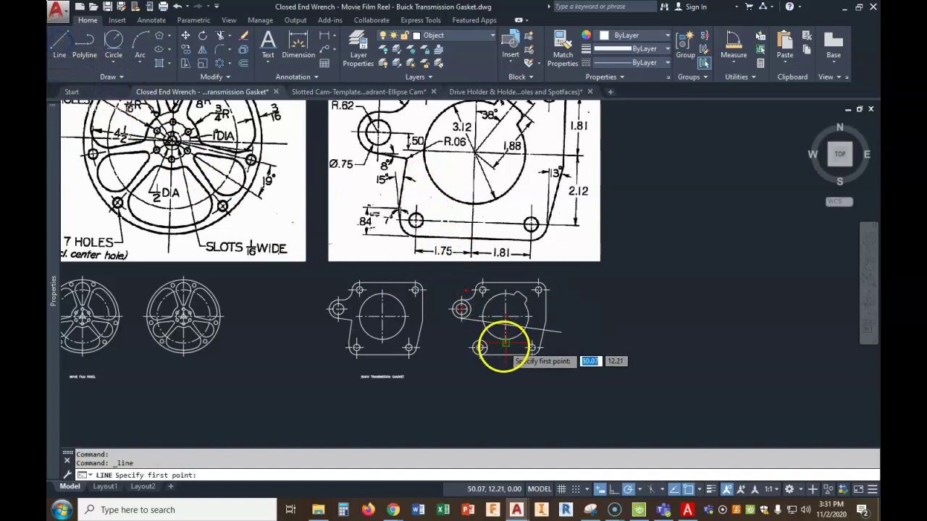
scroll(487, 348, up, 5)
click(408, 354)
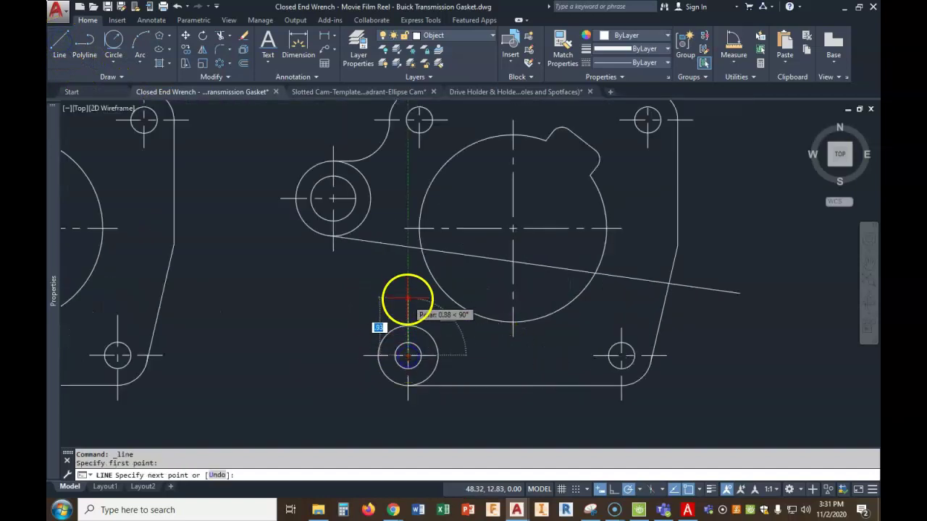
scroll(408, 273, down, 4)
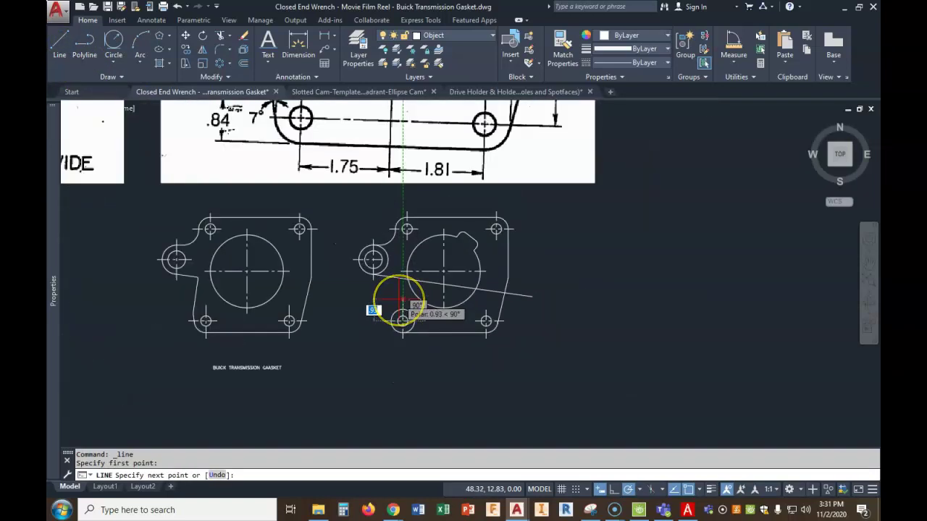
scroll(403, 299, down, 2)
scroll(403, 298, up, 2)
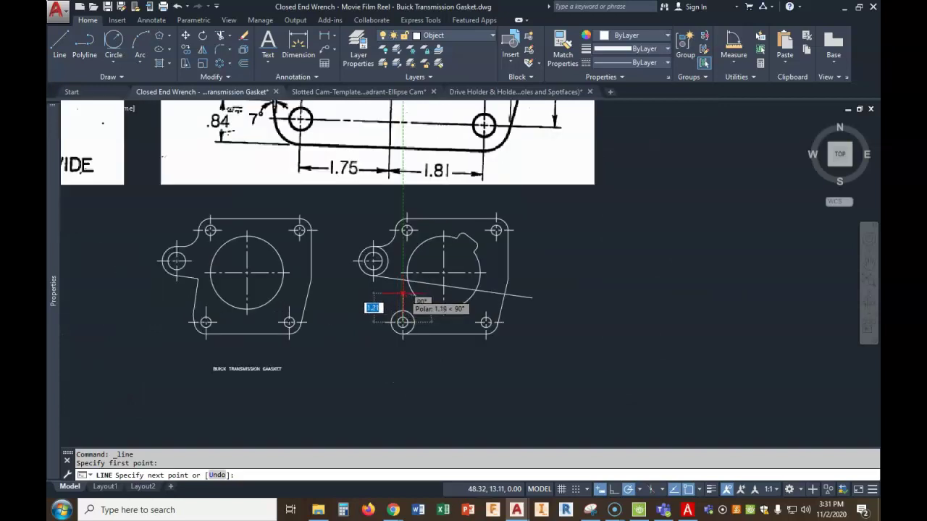
click(403, 293)
key(Return)
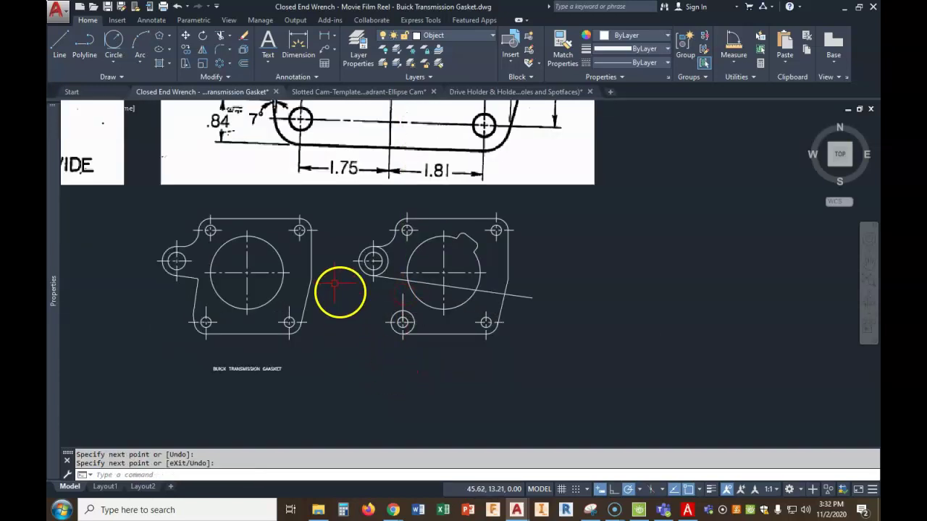
- Rotate the vertical line 7° counterclockwise about the centre of the lower-left hole
click(206, 41)
click(402, 292)
key(Return)
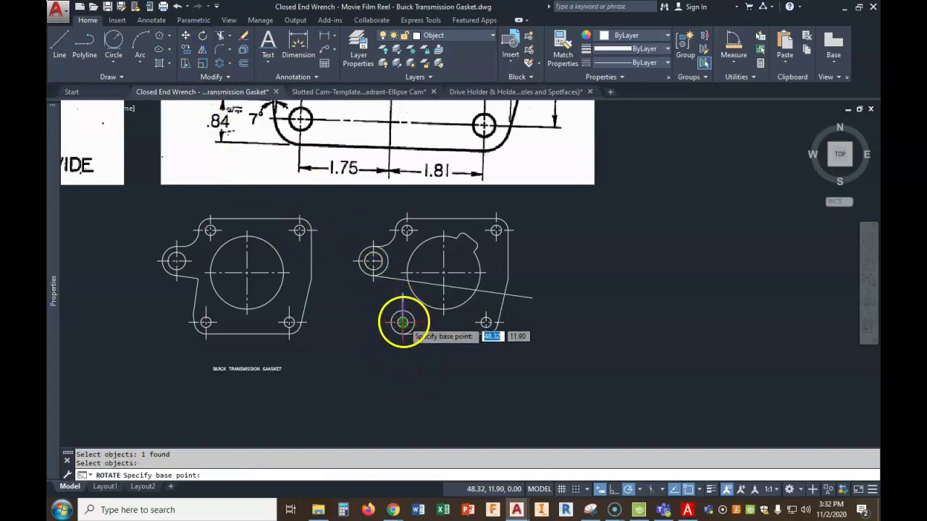
click(402, 323)
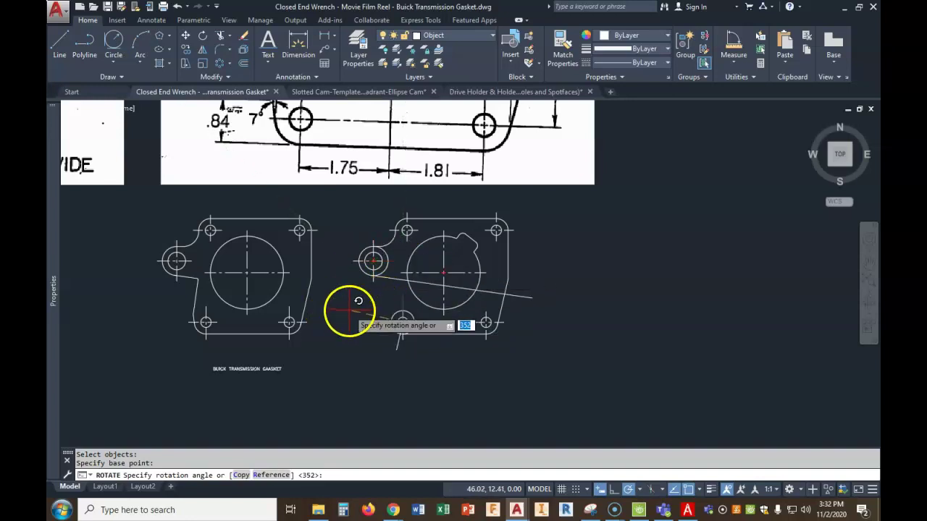
text(7)
key(Return)
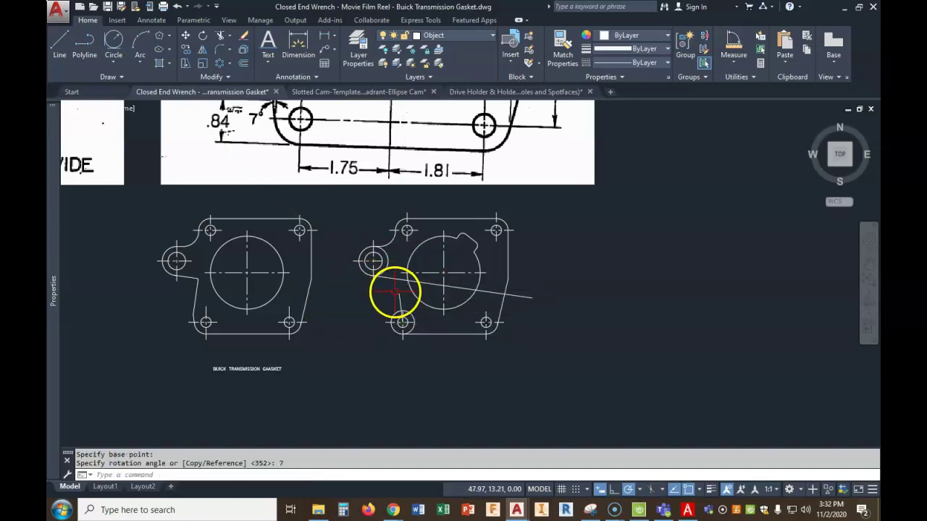
- Draw a construction line from a free point left of the lower-left hole perpendicular to the 7° line
scroll(414, 329, up, 2)
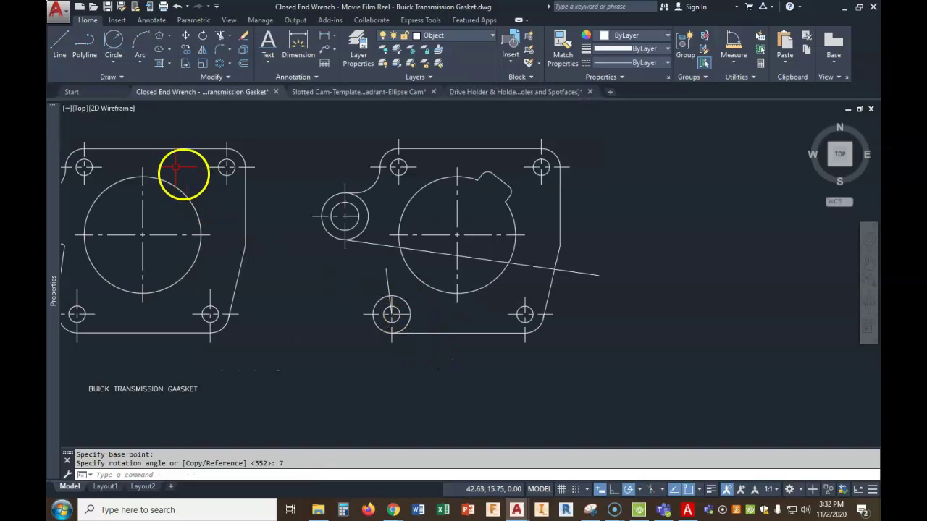
click(312, 316)
text(PERP)
key(Return)
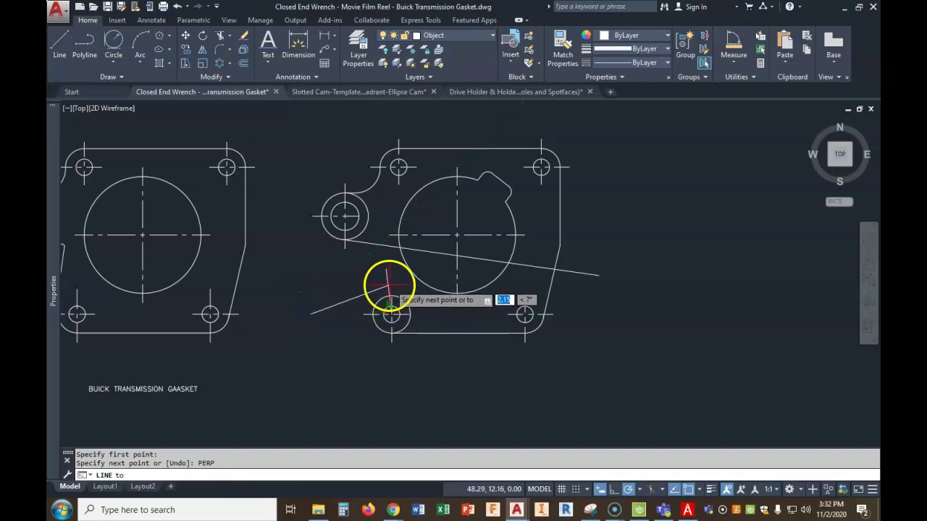
click(388, 286)
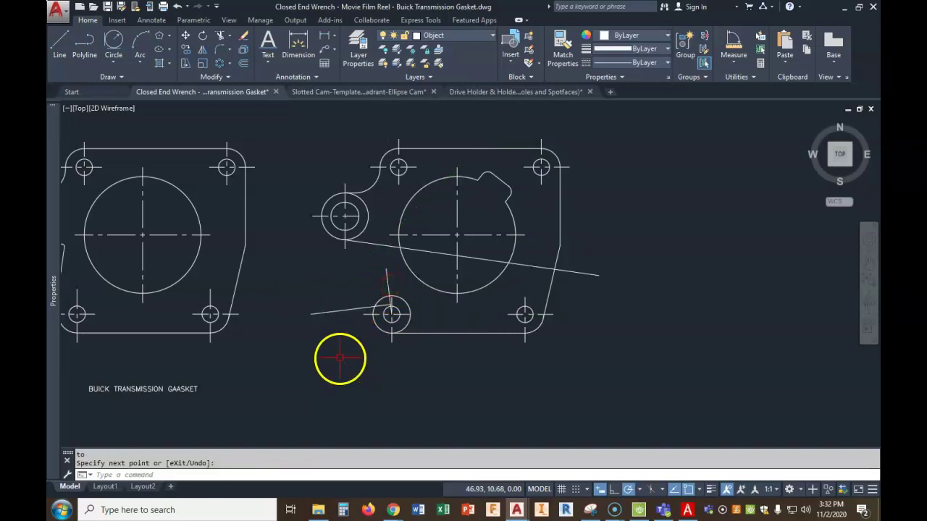
- Move the perpendicular construction line by its right endpoint onto the centre of the lower-left hole
scroll(337, 333, up, 2)
click(186, 36)
click(339, 279)
click(290, 333)
right_click(290, 333)
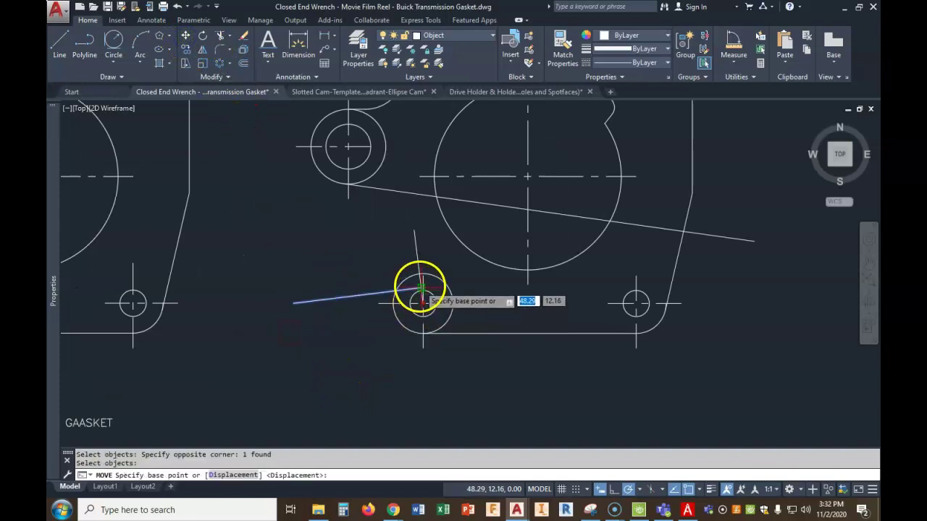
click(421, 296)
click(423, 303)
- Move the 7° line from the lower-left hole's centre to where the perpendicular line crosses the outer circle
right_click(366, 354)
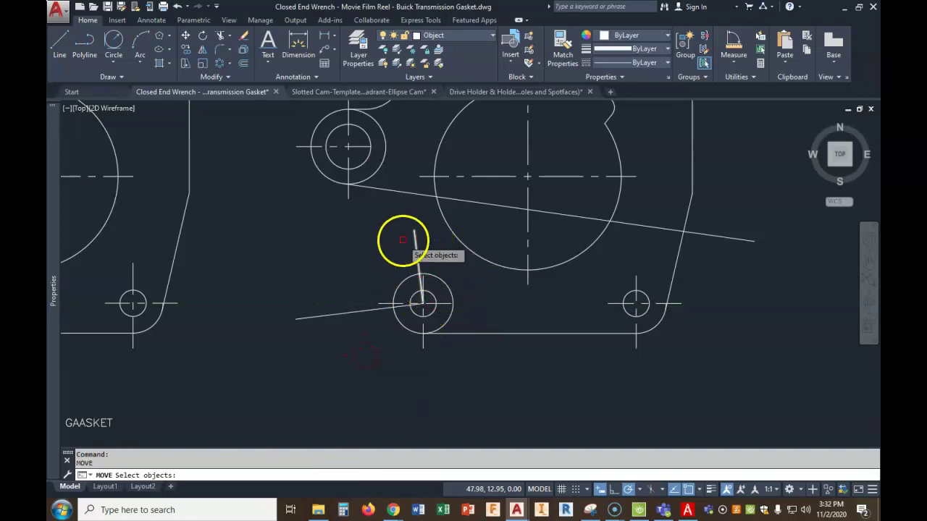
click(183, 35)
click(412, 233)
key(Return)
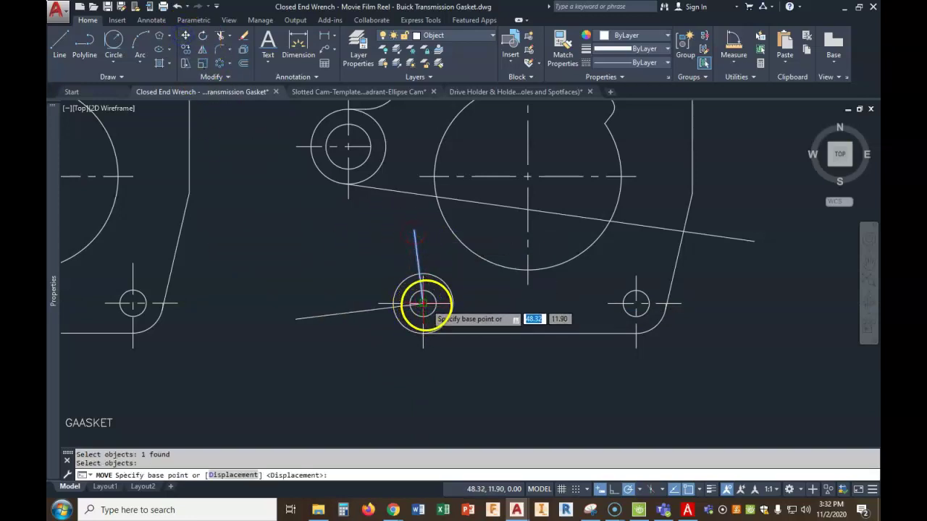
click(422, 301)
scroll(398, 308, up, 6)
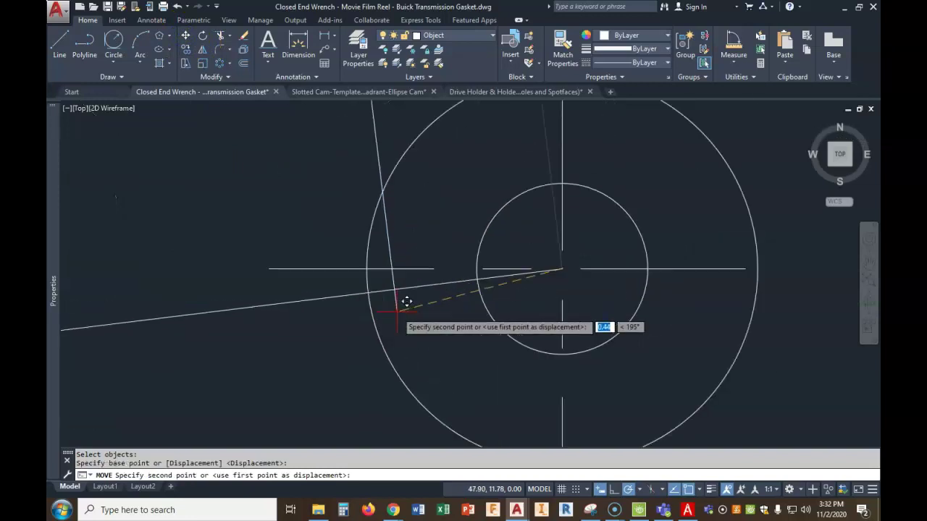
click(369, 293)
scroll(368, 292, down, 5)
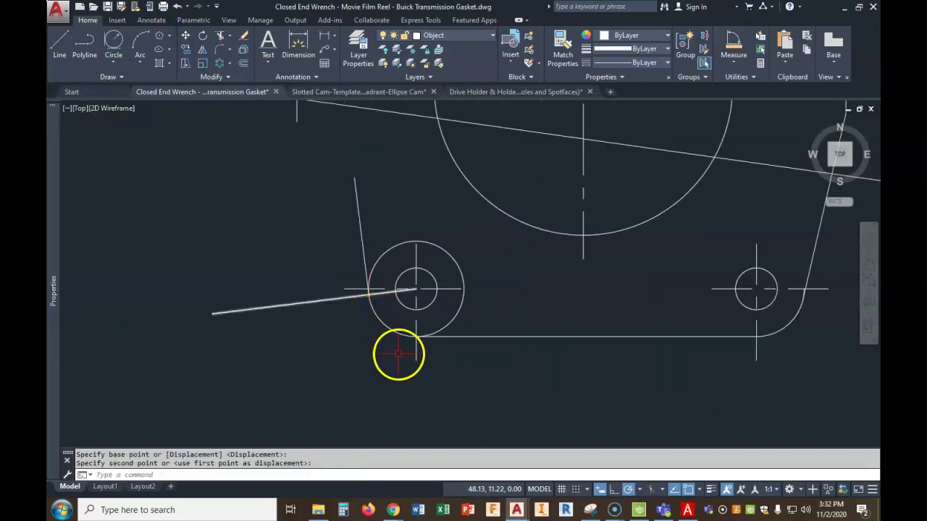
key(Escape)
key(Escape)
- Check the .84 dimension on the reference image and look up its fraction in the decimal equivalents PDF, returning to the AutoCAD drawing
scroll(395, 352, down, 5)
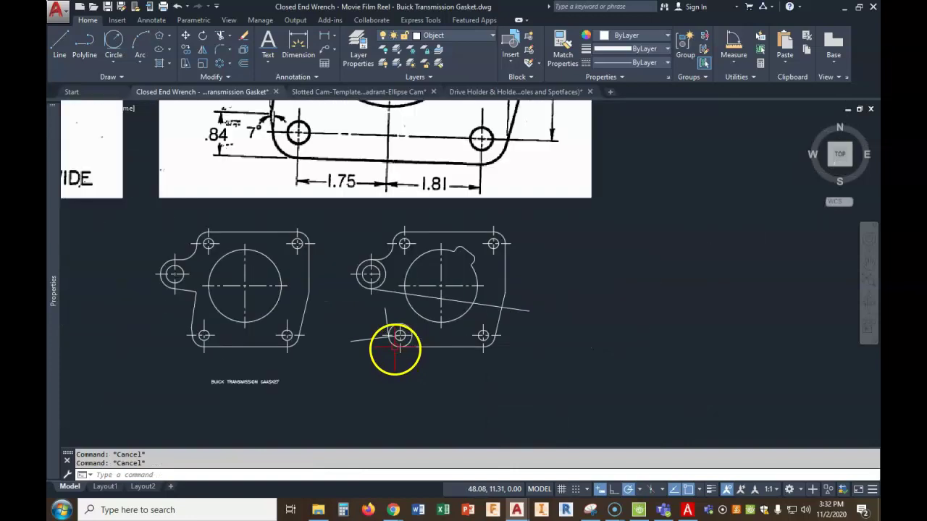
scroll(423, 257, down, 2)
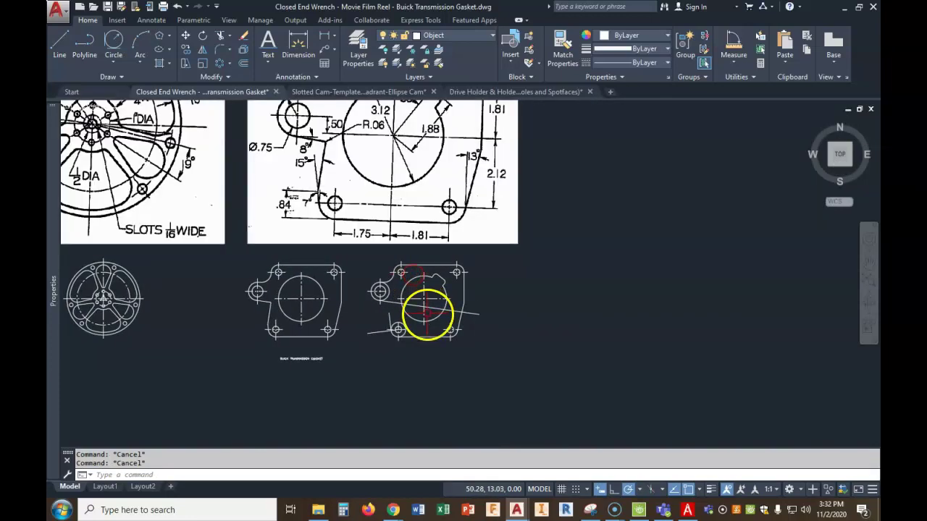
scroll(423, 304, up, 2)
middle_drag(280, 163, 283, 227)
scroll(282, 227, down, 2)
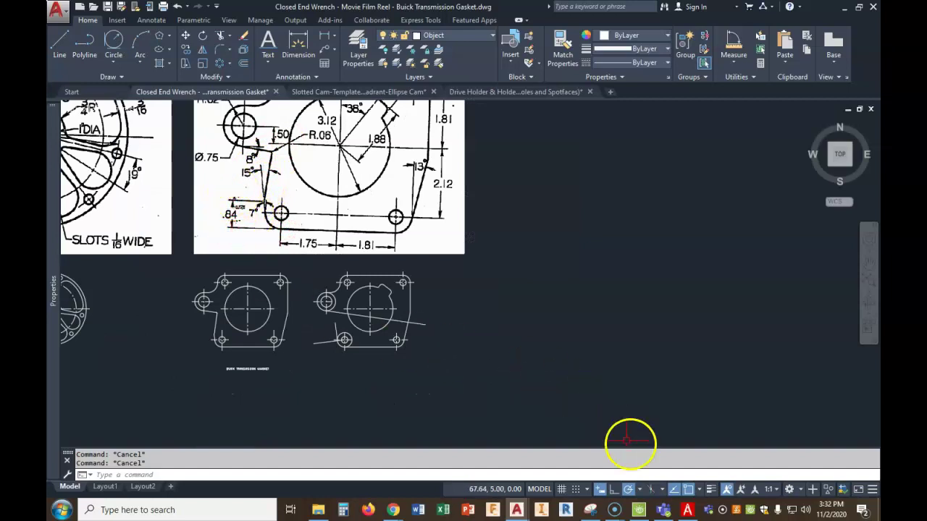
click(684, 510)
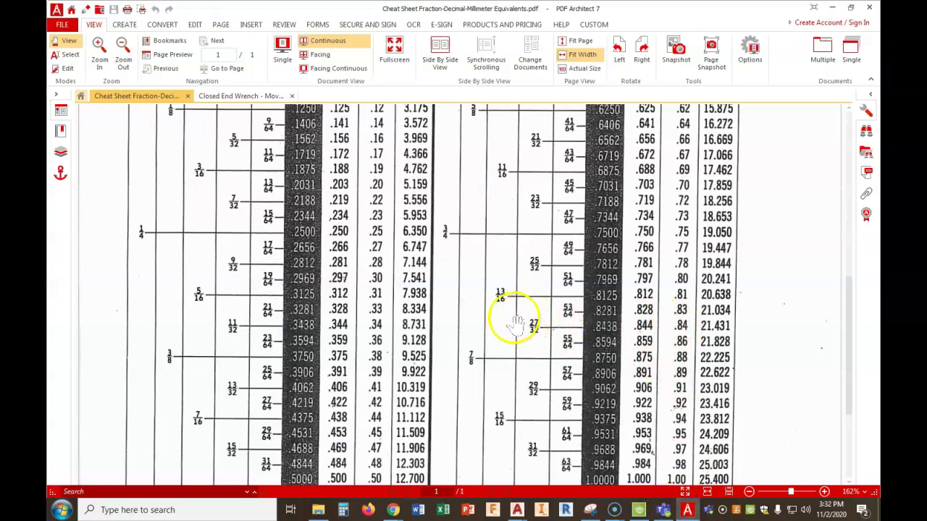
mouse_move(520, 510)
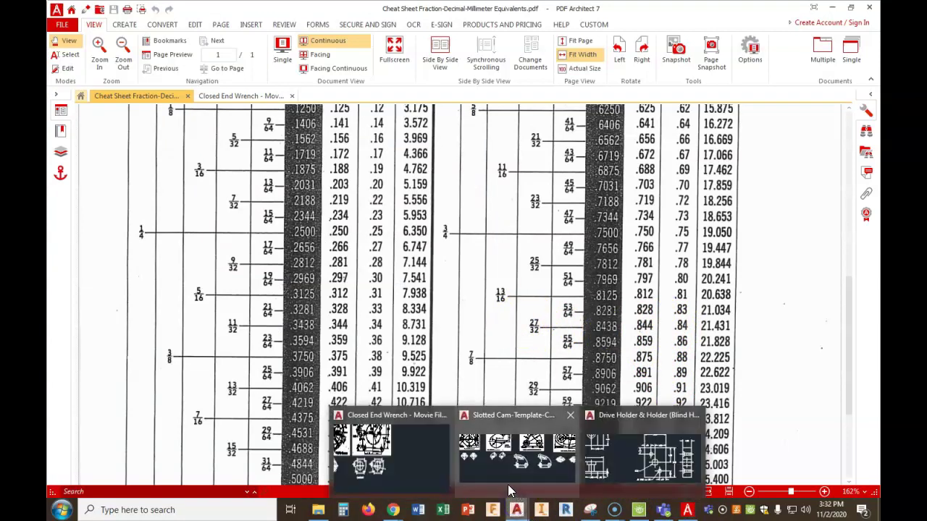
click(409, 453)
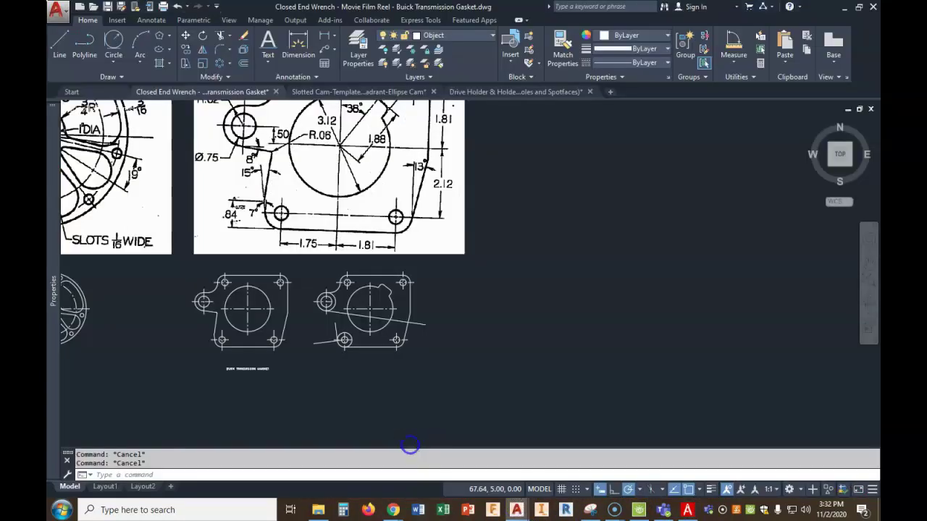
- Offset the gasket's bottom edge upward by 27/32
click(244, 65)
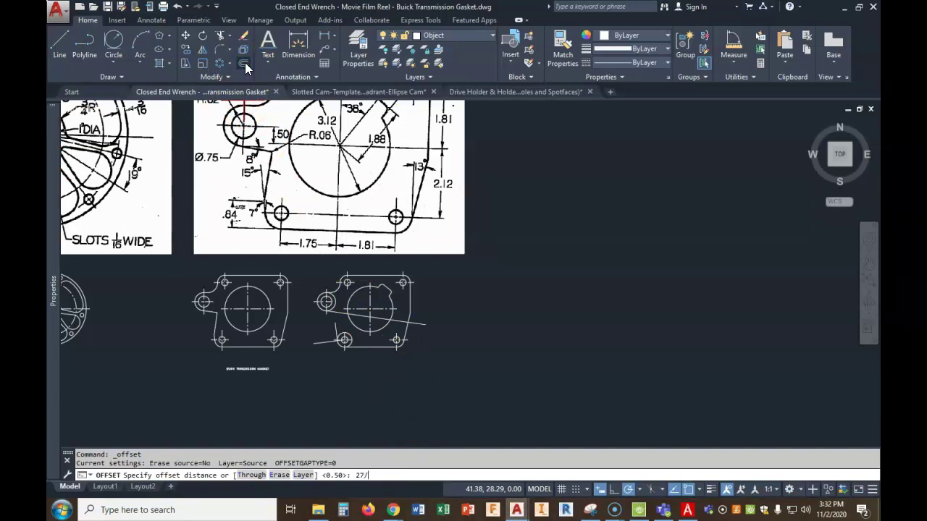
text(27/32)
key(Return)
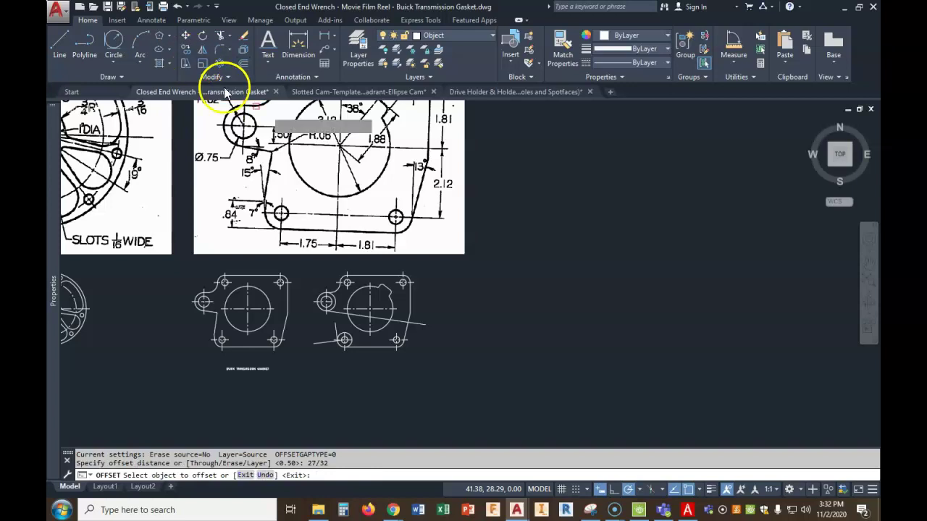
click(368, 342)
click(369, 329)
key(Return)
- Stretch the left end of the offset line horizontally to meet the 7° line
scroll(369, 342, up, 4)
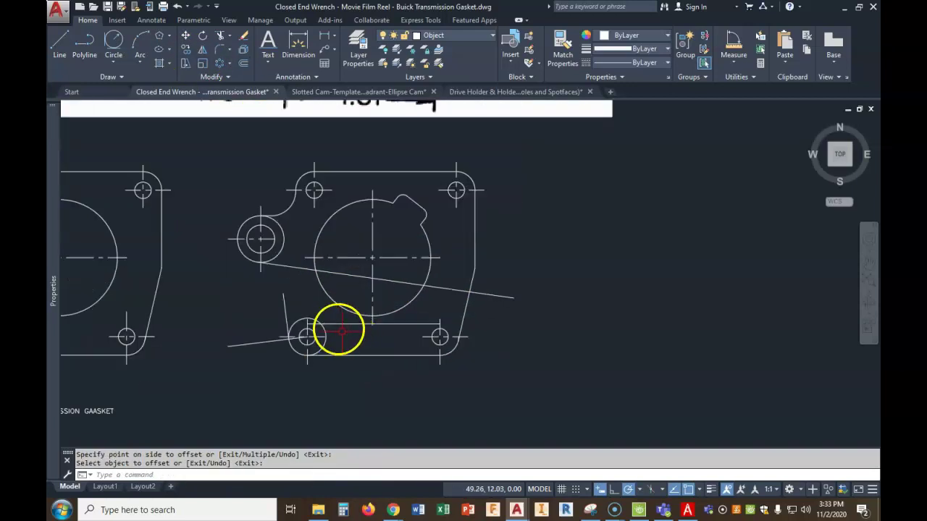
click(307, 324)
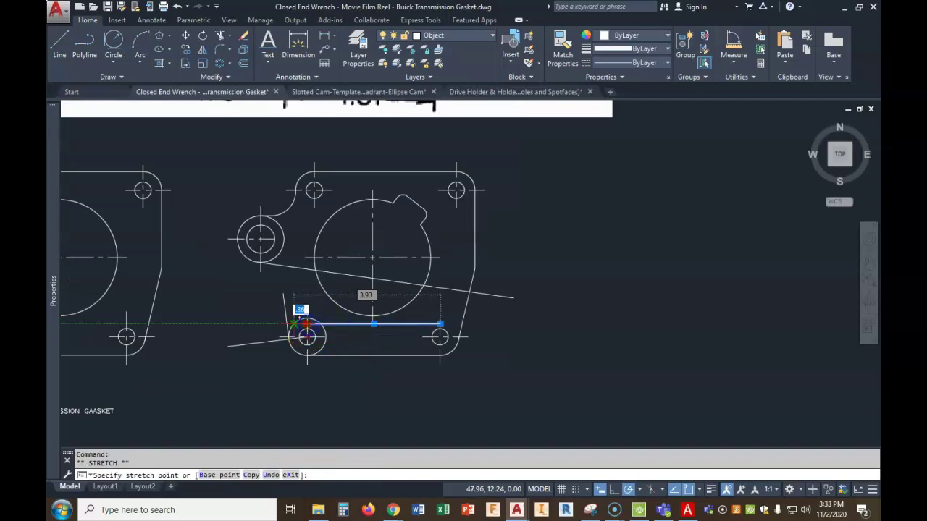
click(287, 324)
- Delete the perpendicular construction line at the lower-left hole
text(o)
key(Return)
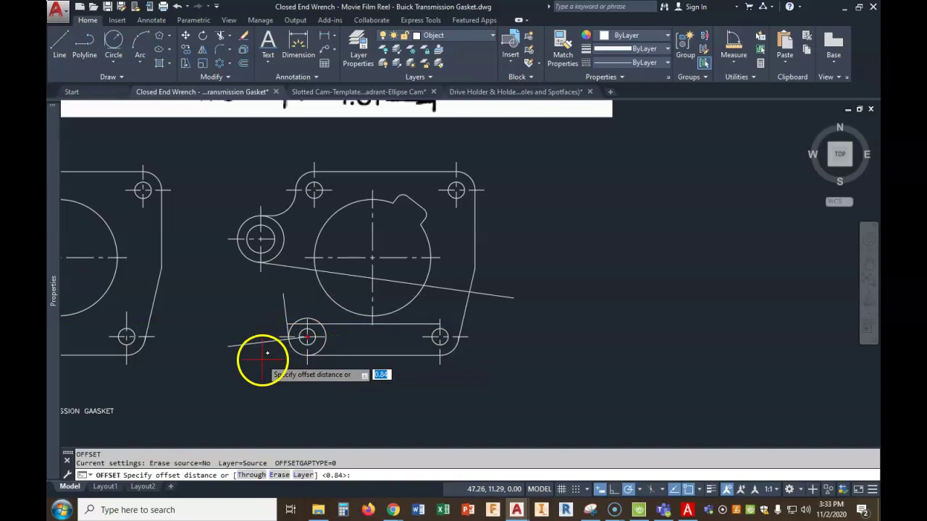
key(Escape)
scroll(273, 338, up, 4)
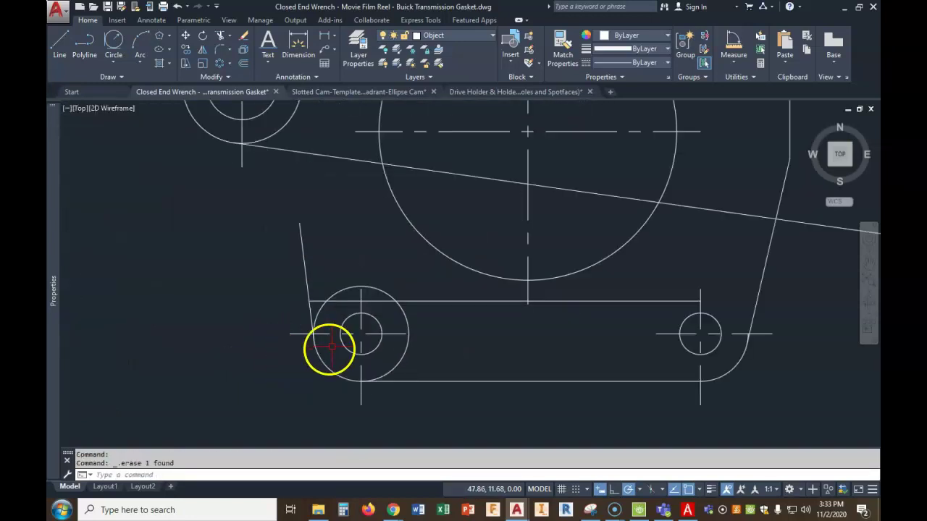
- Draw a line over the 7° line from its intersection with the offset line up to its upper endpoint
scroll(329, 349, down, 6)
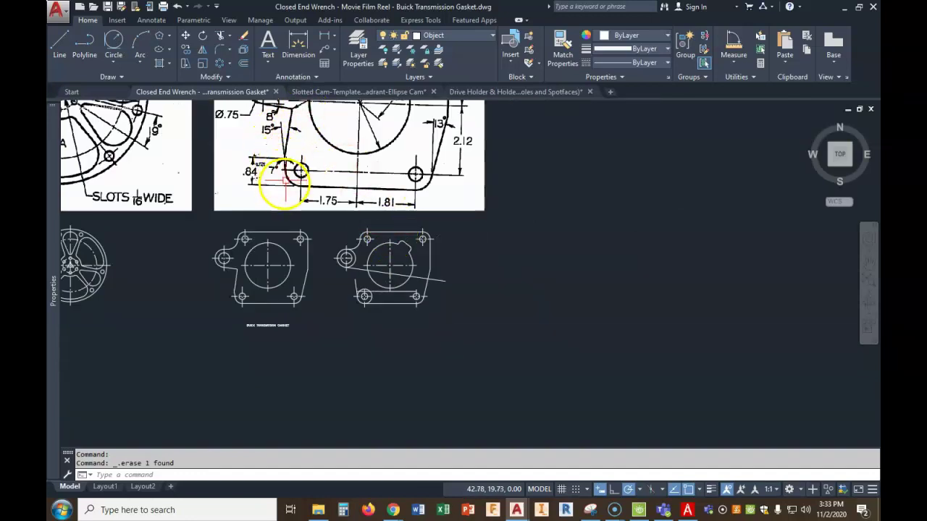
scroll(365, 305, up, 4)
scroll(340, 230, down, 3)
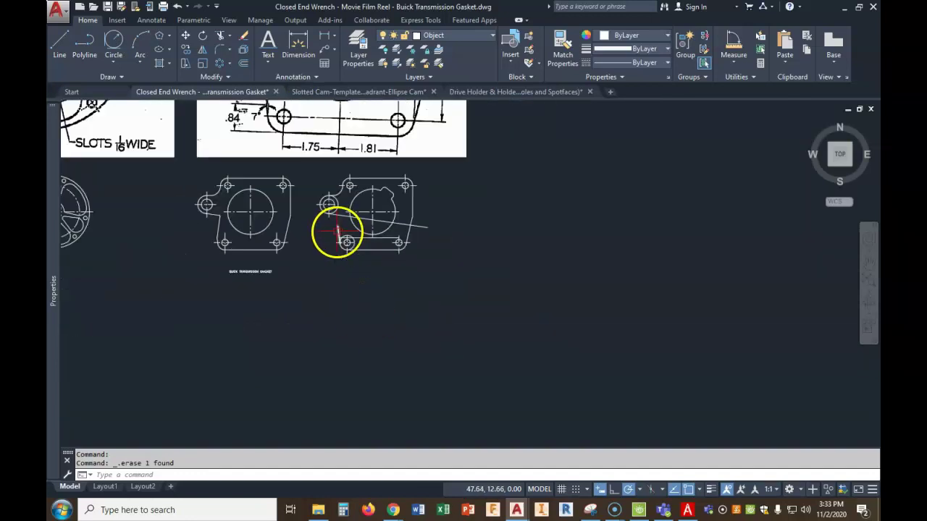
middle_drag(278, 175, 283, 201)
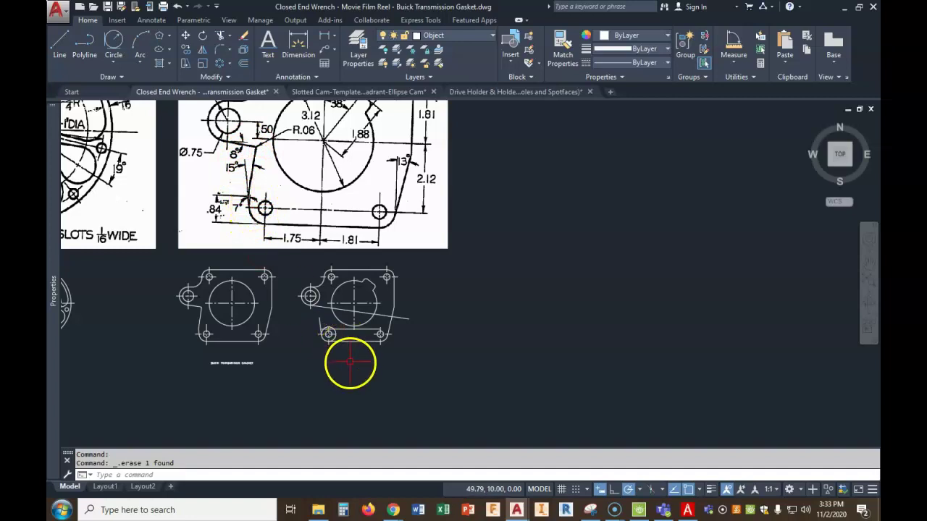
scroll(354, 355, up, 5)
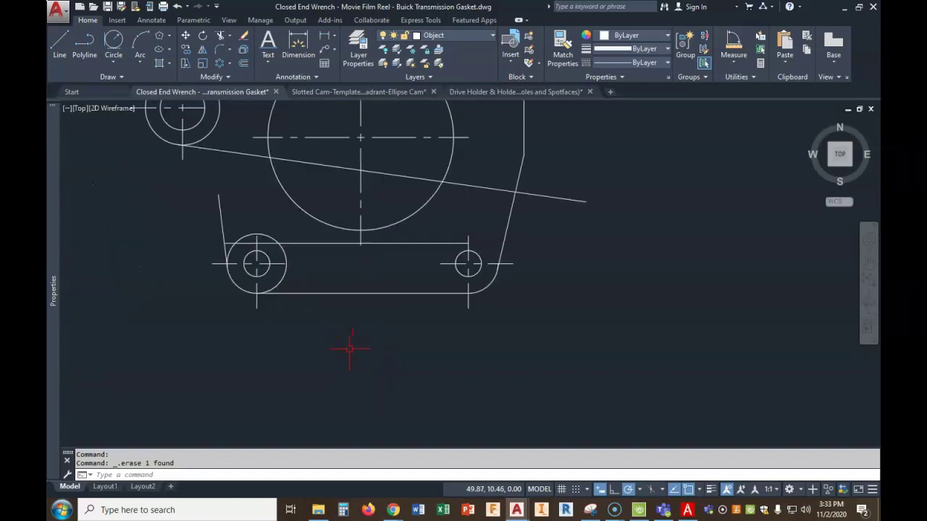
click(64, 42)
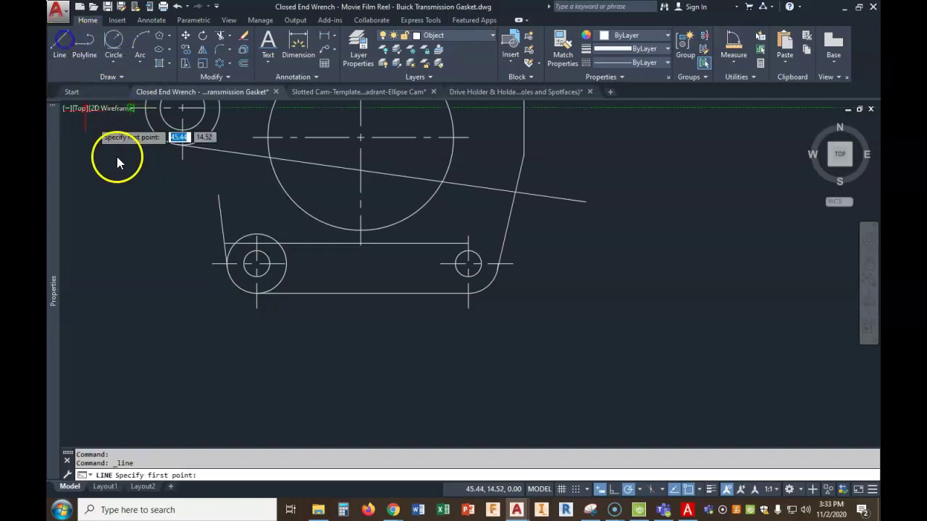
scroll(224, 243, up, 4)
click(227, 234)
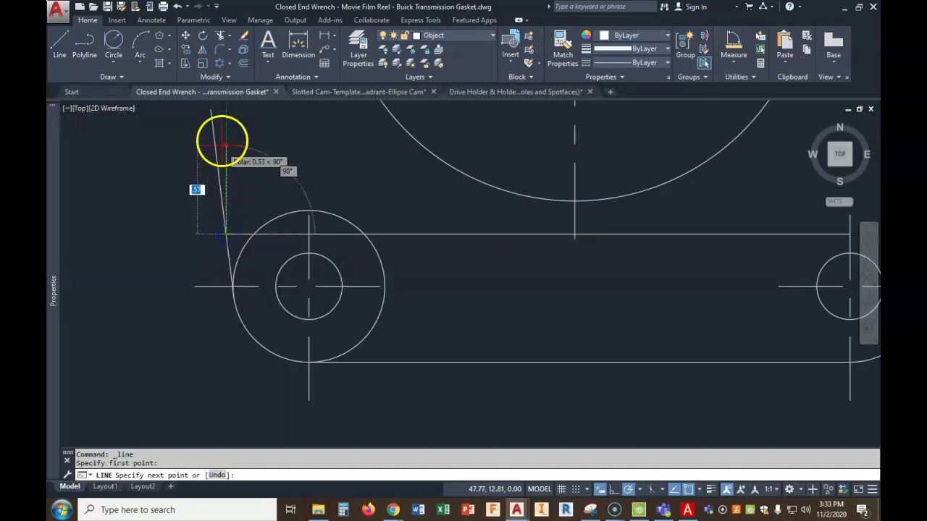
click(210, 111)
key(Return)
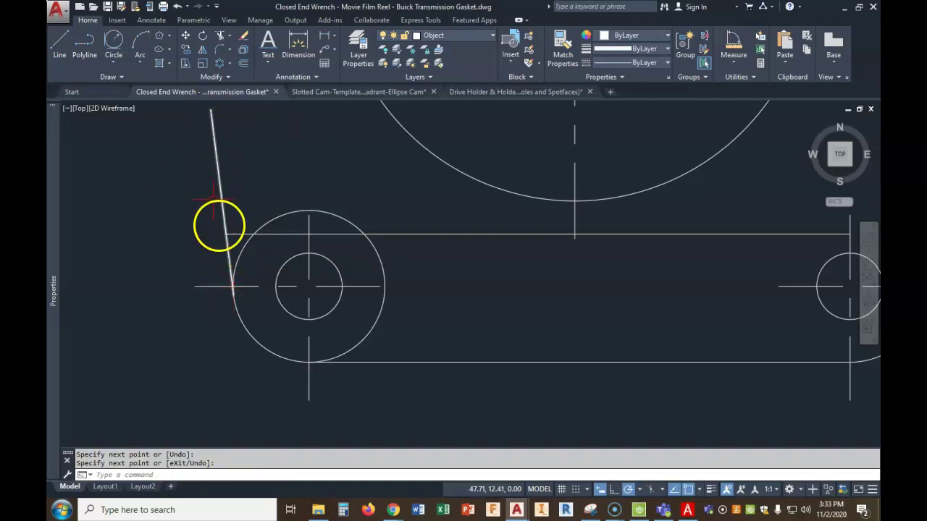
- Rotate the new overlapping line by -15° about its lower endpoint
click(210, 40)
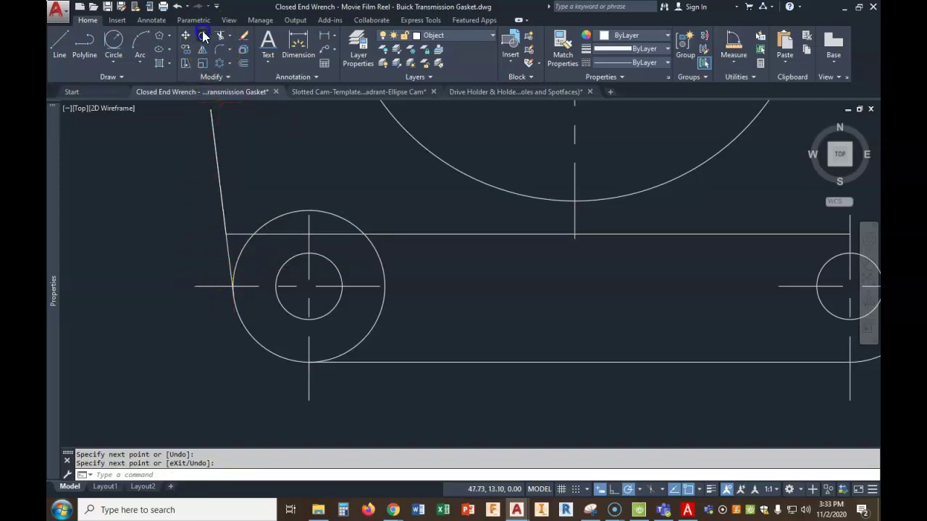
click(218, 168)
key(Return)
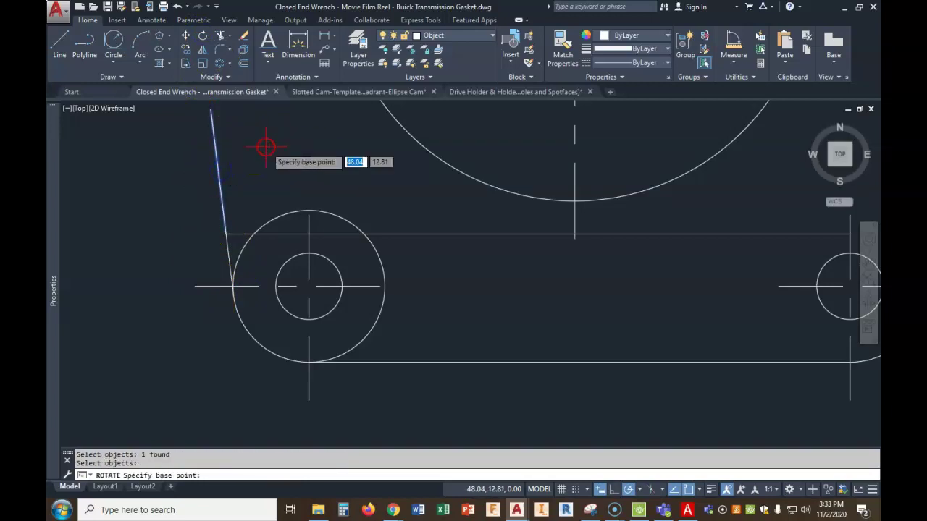
click(226, 234)
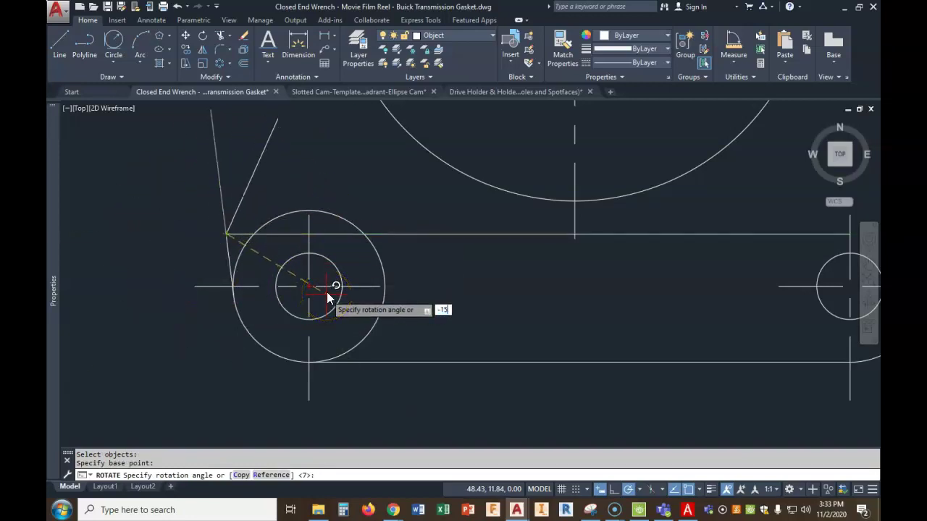
key(Return)
- Shorten the 7° line's upper end to the start of the 15° line and delete the horizontal offset line
scroll(333, 292, down, 4)
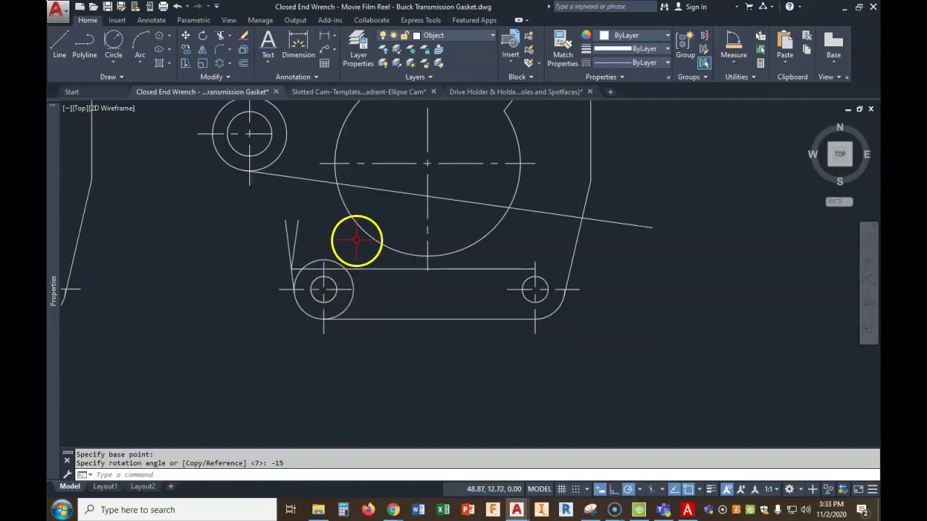
scroll(348, 256, up, 2)
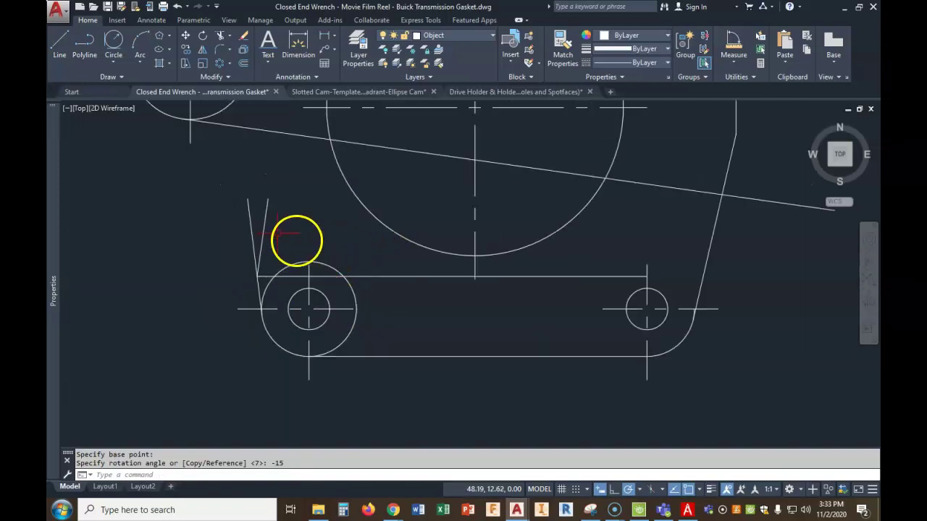
click(248, 206)
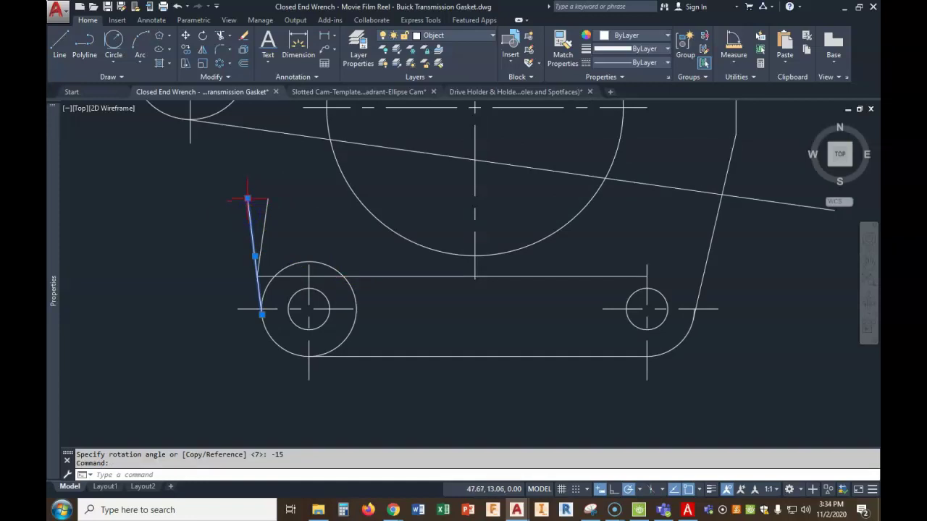
click(247, 199)
click(249, 274)
right_click(236, 280)
key(Escape)
click(412, 277)
key(Delete)
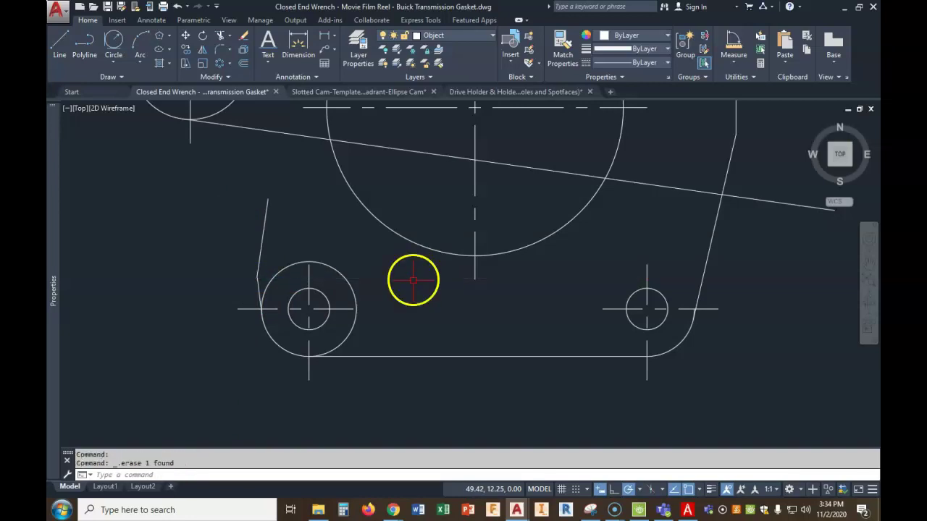
- Check the R.06 callout on the reference image and look up its fraction in the decimal equivalents PDF, returning to the AutoCAD drawing
scroll(355, 231, down, 2)
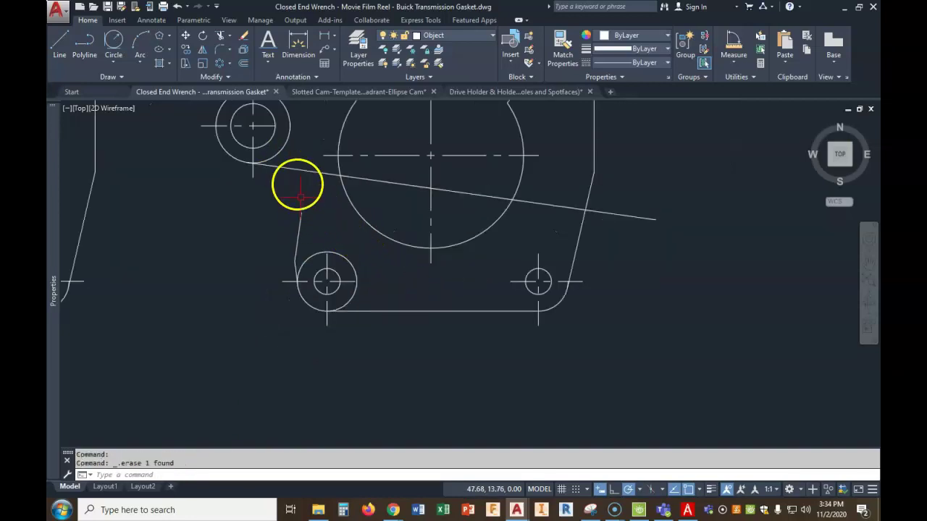
scroll(300, 195, down, 5)
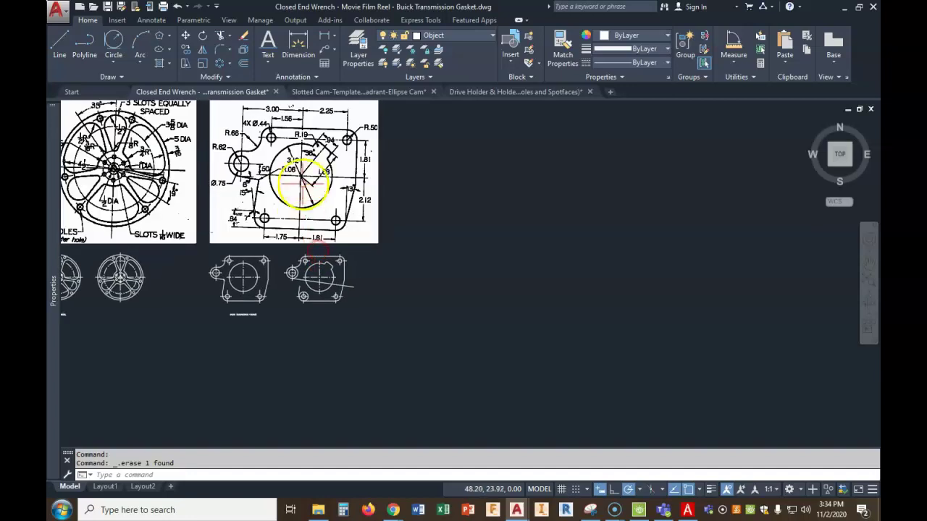
scroll(288, 170, up, 2)
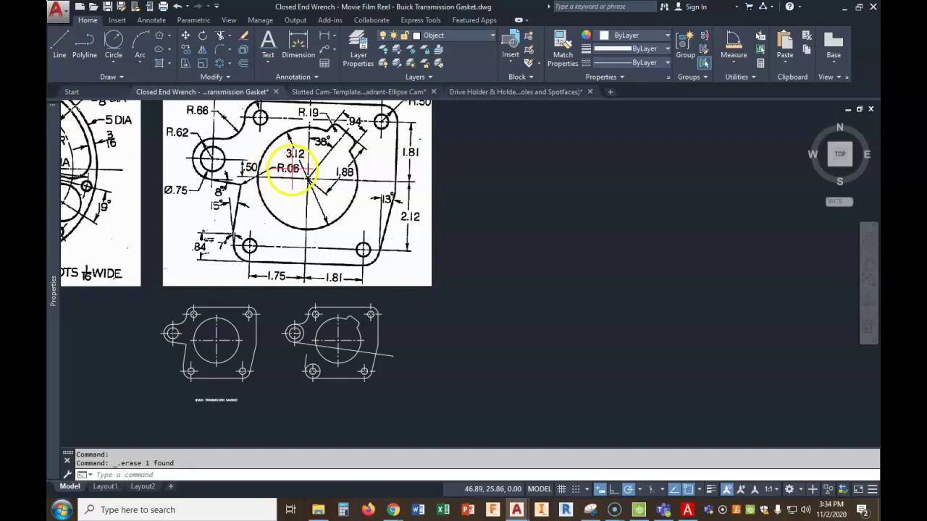
click(687, 509)
scroll(365, 210, down, 1)
scroll(366, 210, up, 4)
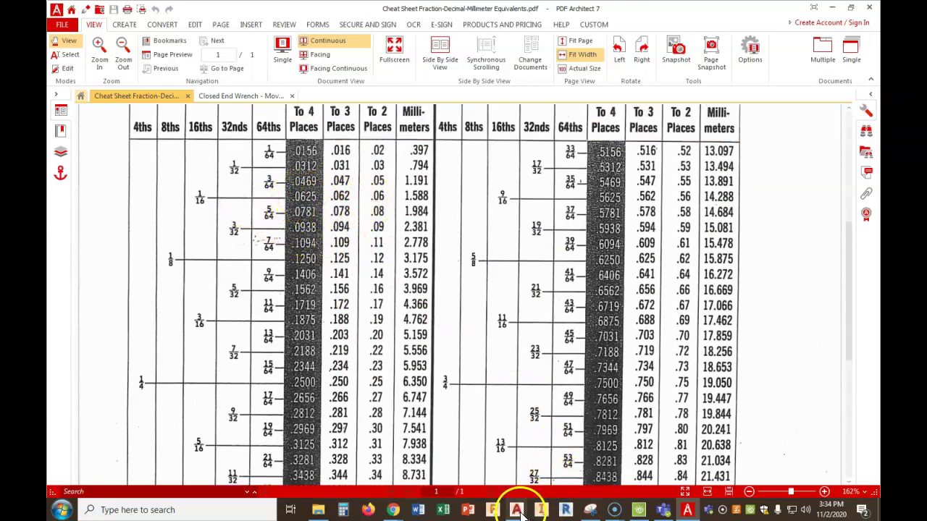
mouse_move(520, 511)
click(442, 449)
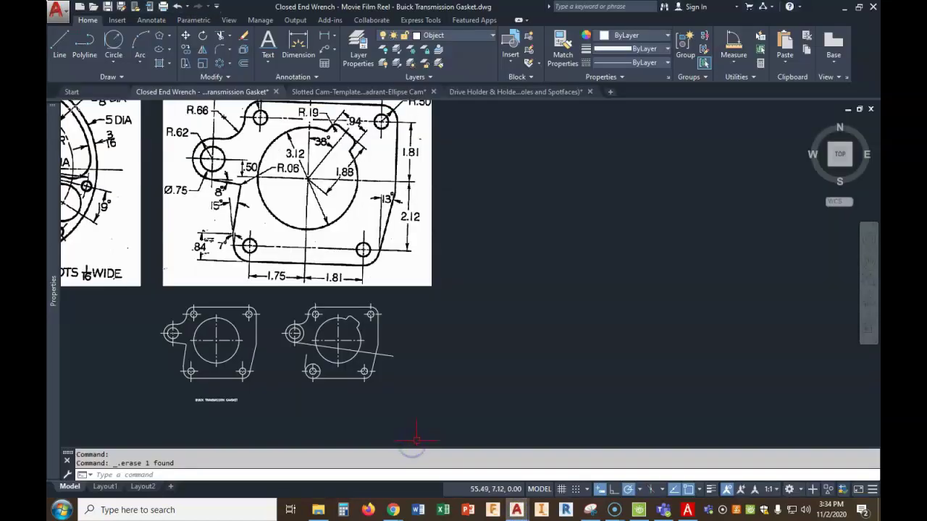
- Fillet the corner between the 15° line and the 8° line with a 1/16 radius
scroll(315, 336, up, 3)
scroll(308, 340, up, 1)
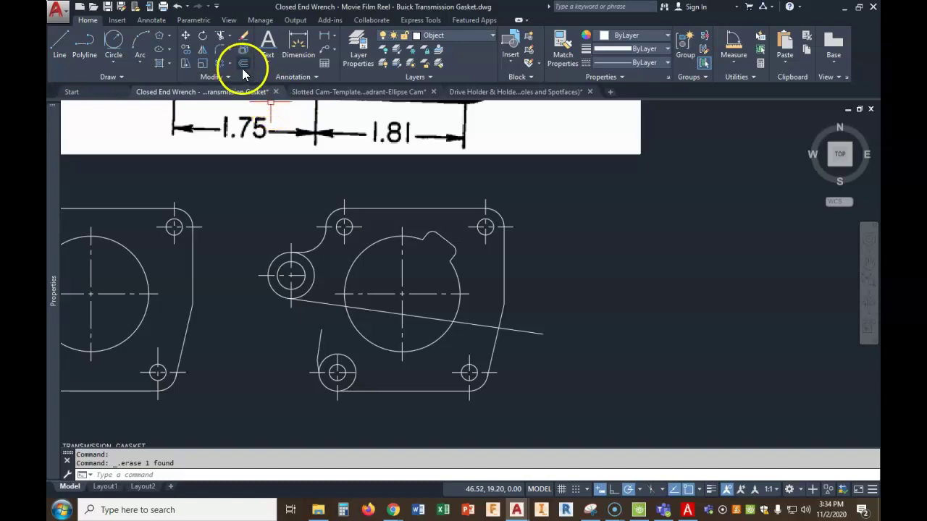
click(219, 50)
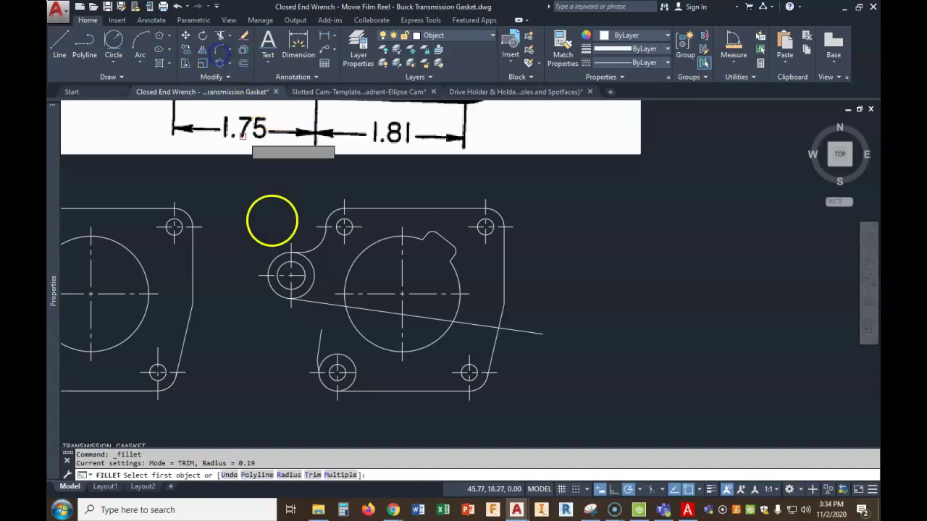
click(288, 475)
text(1/16)
key(Return)
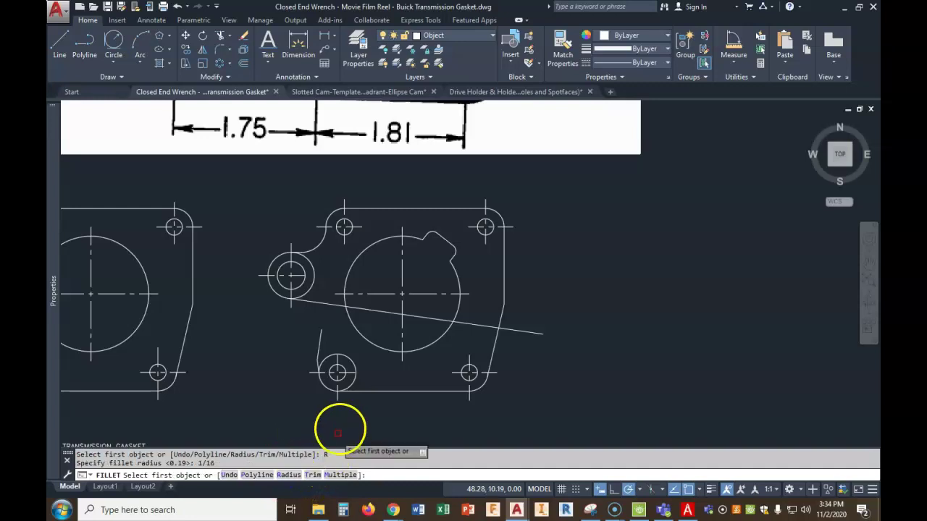
click(319, 339)
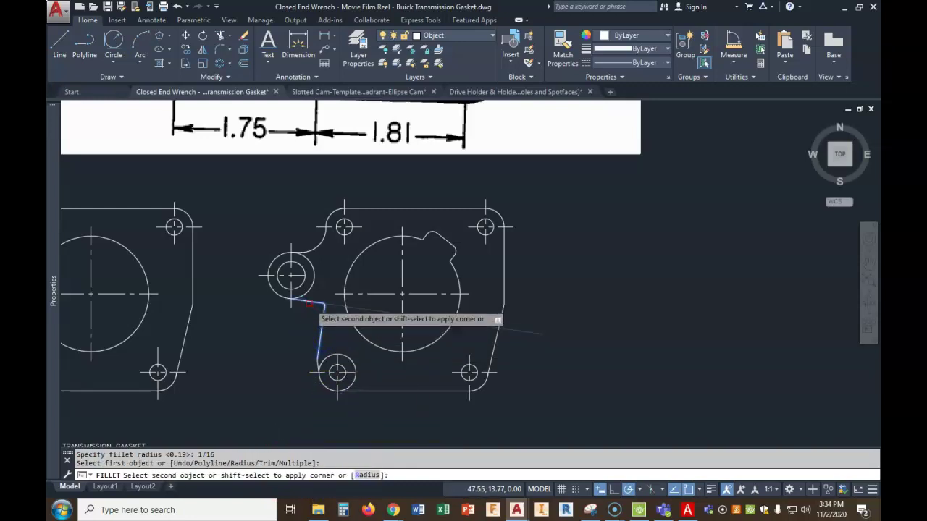
click(308, 300)
key(Return)
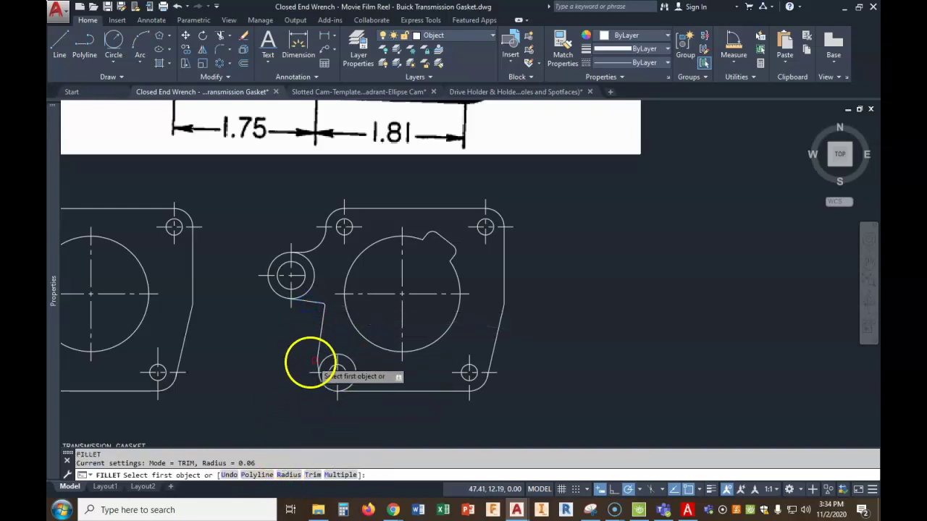
- Trim away the inner part of the outer circle around the lower-left hole, leaving only the gasket's corner arc
click(221, 36)
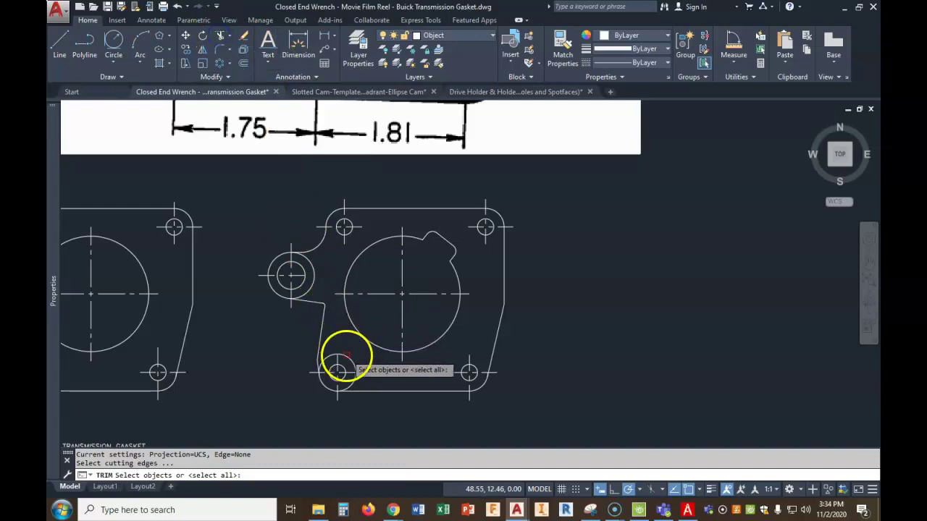
click(324, 362)
click(301, 410)
click(373, 333)
click(378, 375)
click(359, 407)
right_click(359, 410)
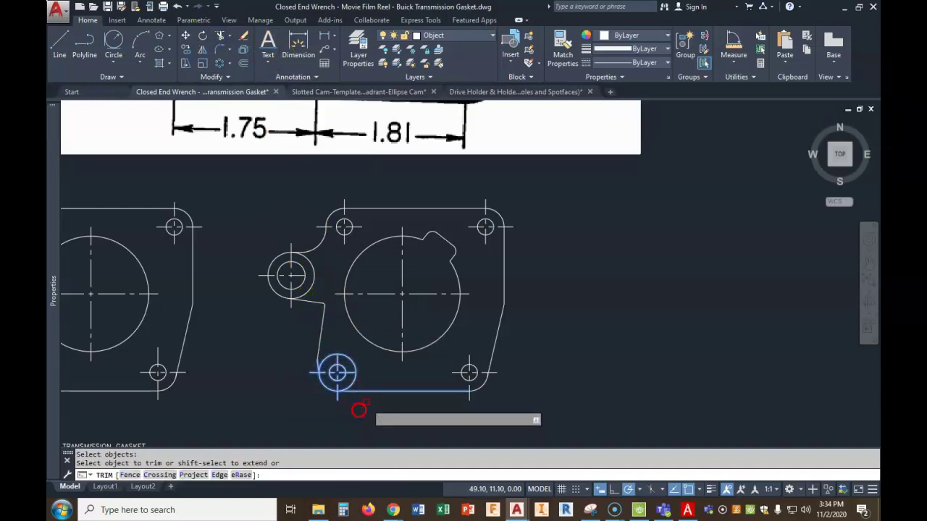
click(356, 362)
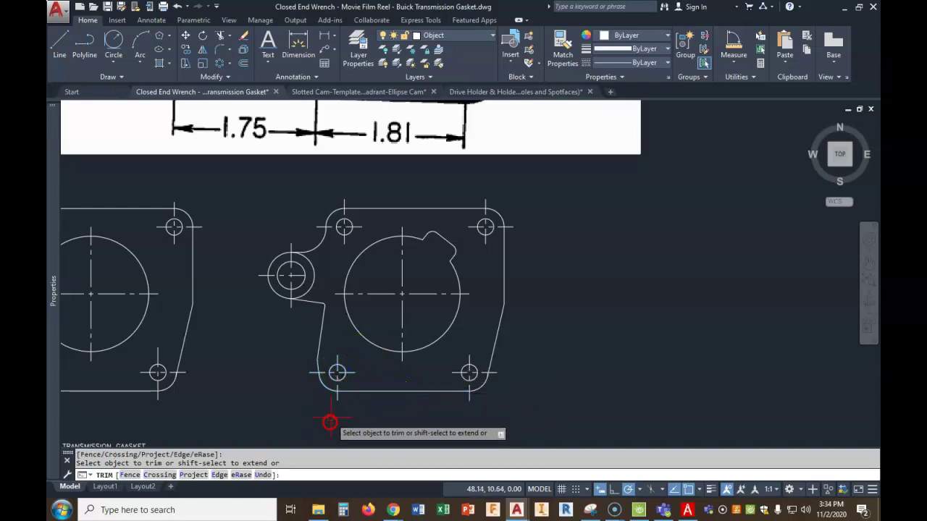
key(Return)
- Trim the inner part of the ear's outer circle between the tangent arc and the 8° line
key(Return)
key(Return)
click(307, 283)
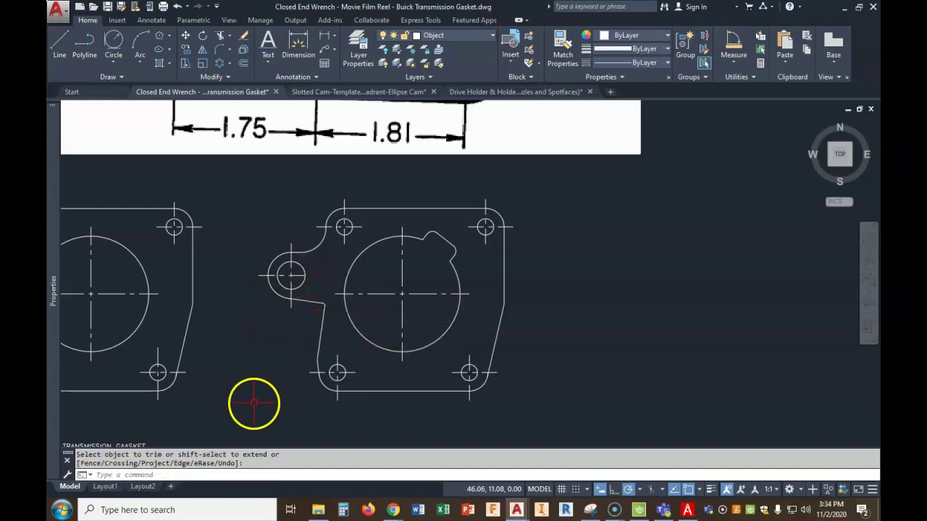
- Draw a vertical line from the large circle's center up past the gasket's top edge
scroll(252, 407, down, 2)
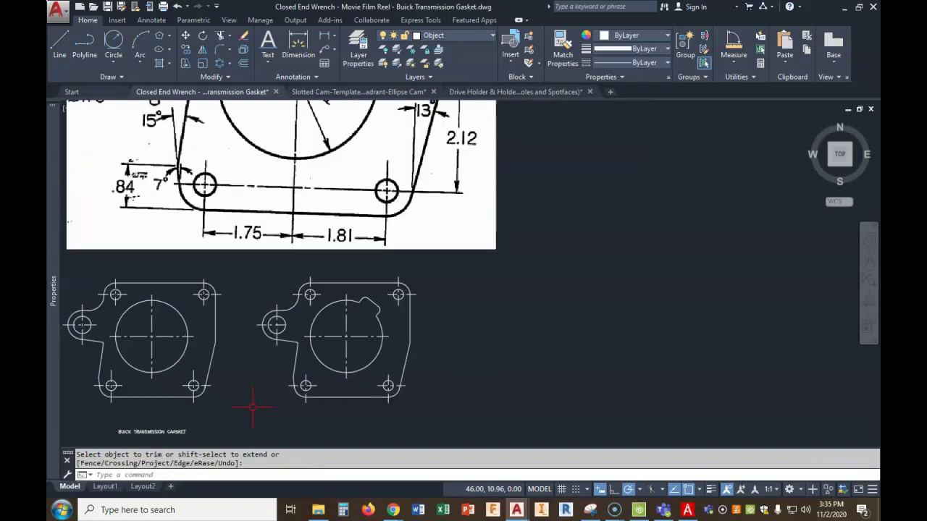
scroll(252, 407, down, 2)
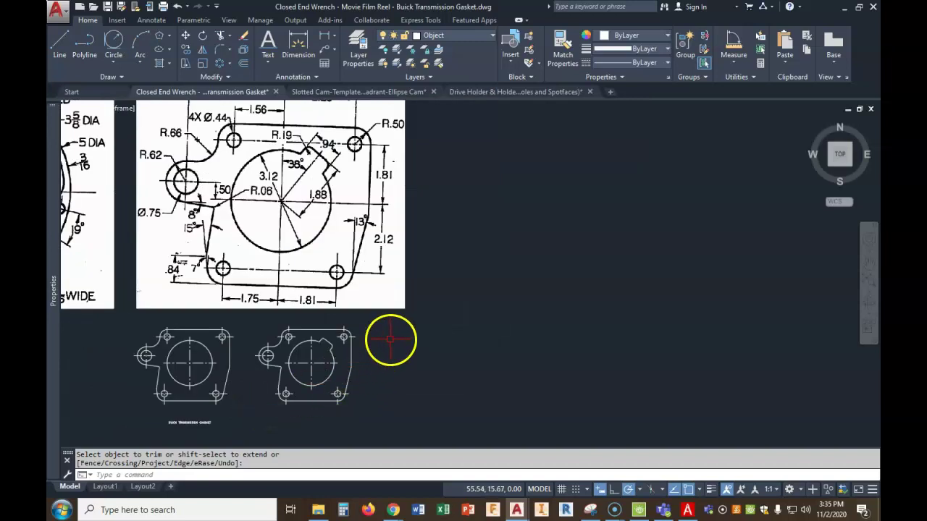
scroll(389, 342, up, 2)
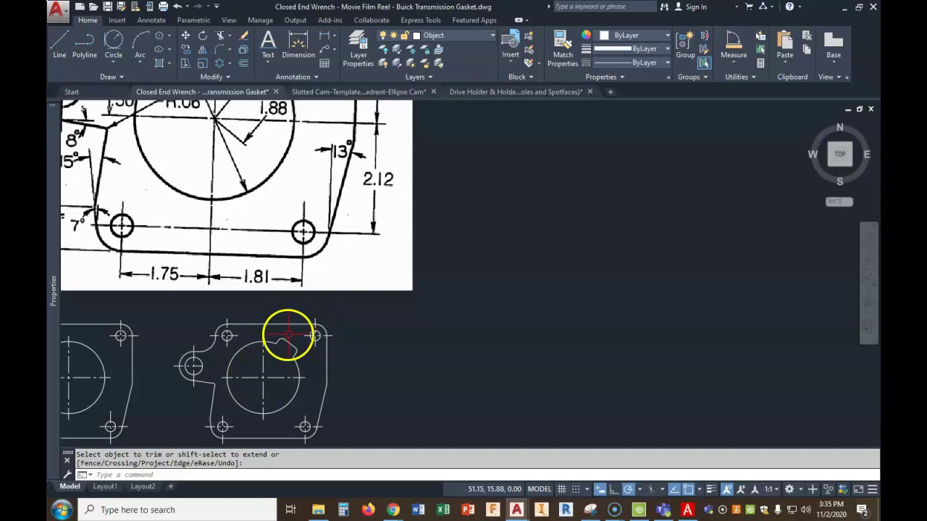
click(61, 44)
click(262, 376)
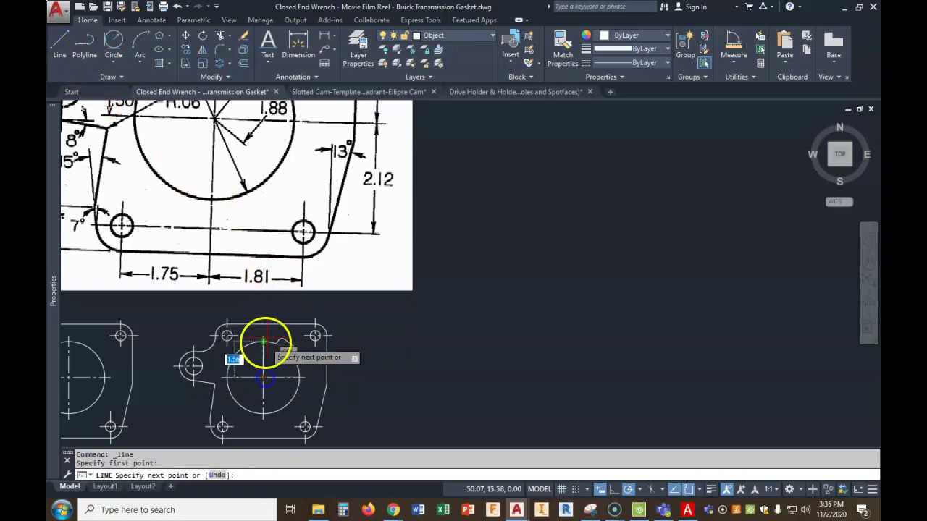
click(262, 306)
key(Return)
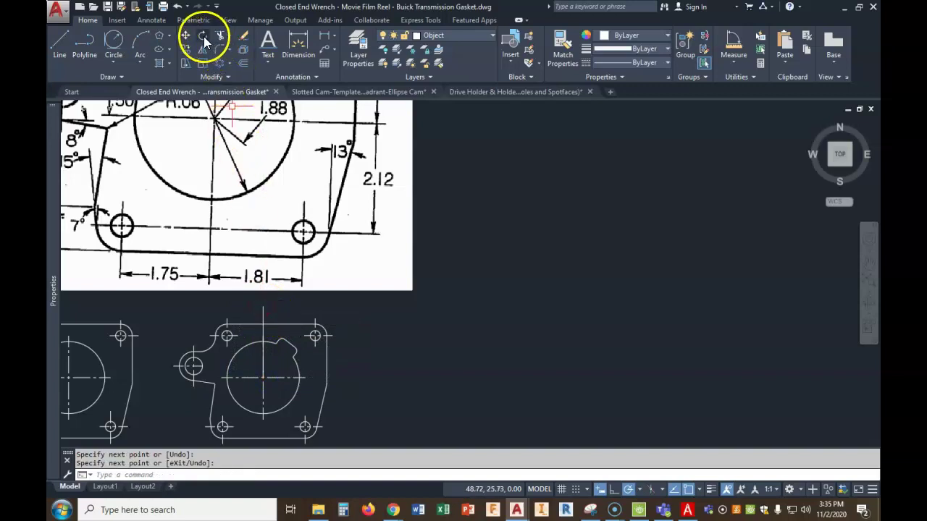
- Rotate the vertical line by -38° about the large circle's center so it passes through the notch
click(203, 35)
click(264, 308)
key(Return)
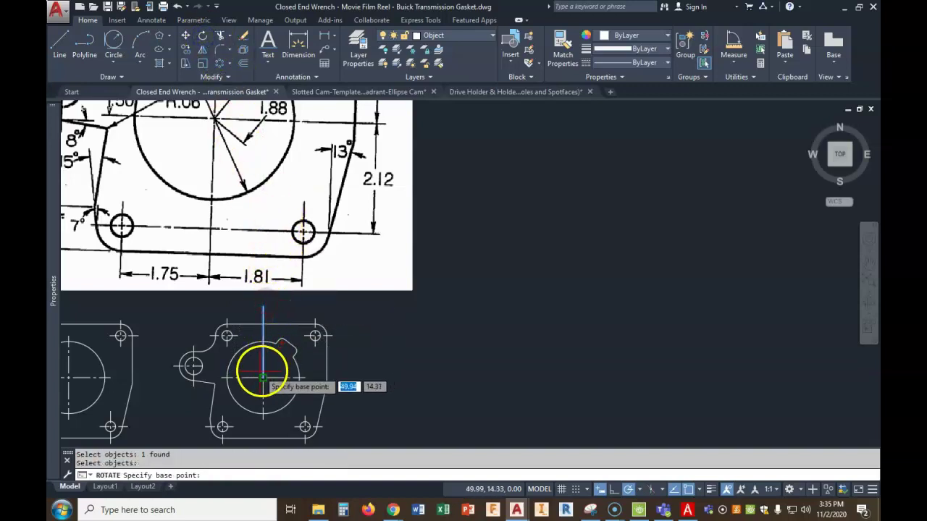
click(263, 377)
text(3)
key(BackSpace)
text(-3)
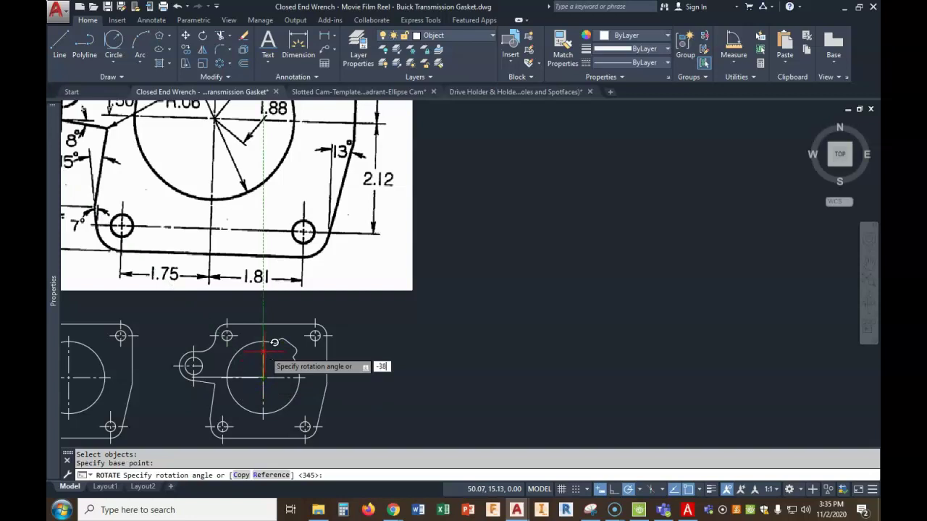
text(8)
key(Return)
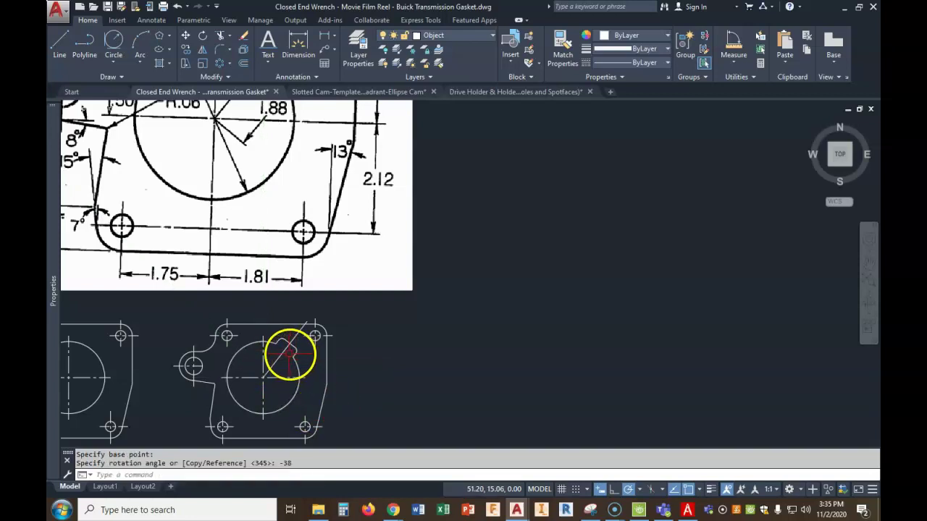
- Move the rotated 38° line to the Center layer
click(445, 34)
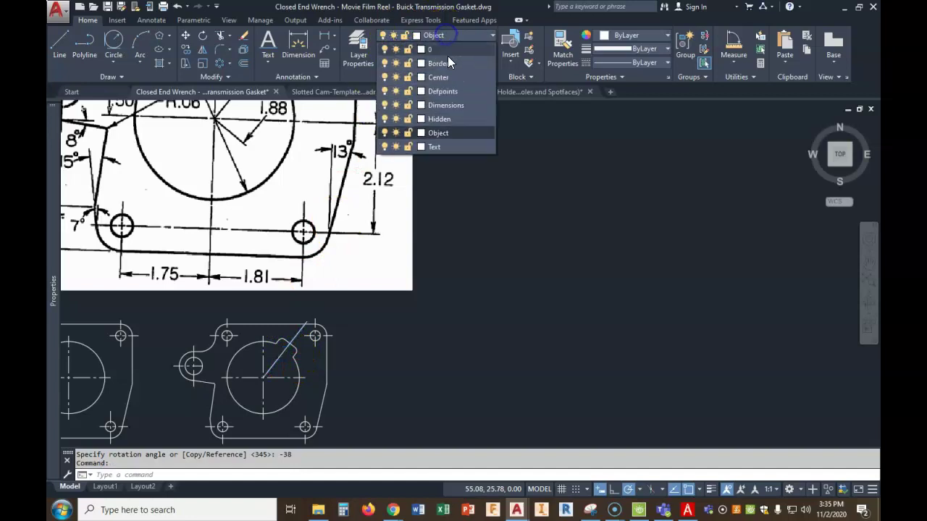
click(438, 77)
scroll(393, 379, up, 4)
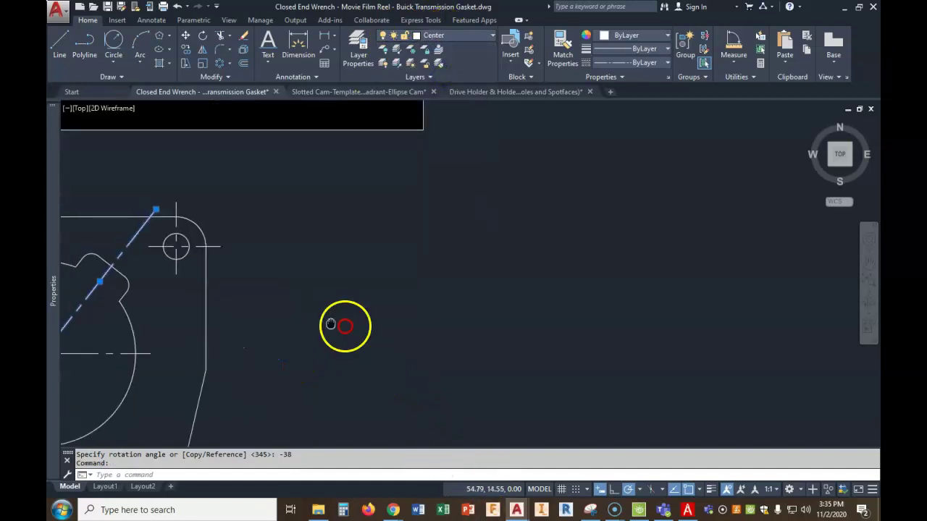
key(Return)
key(Escape)
key(Escape)
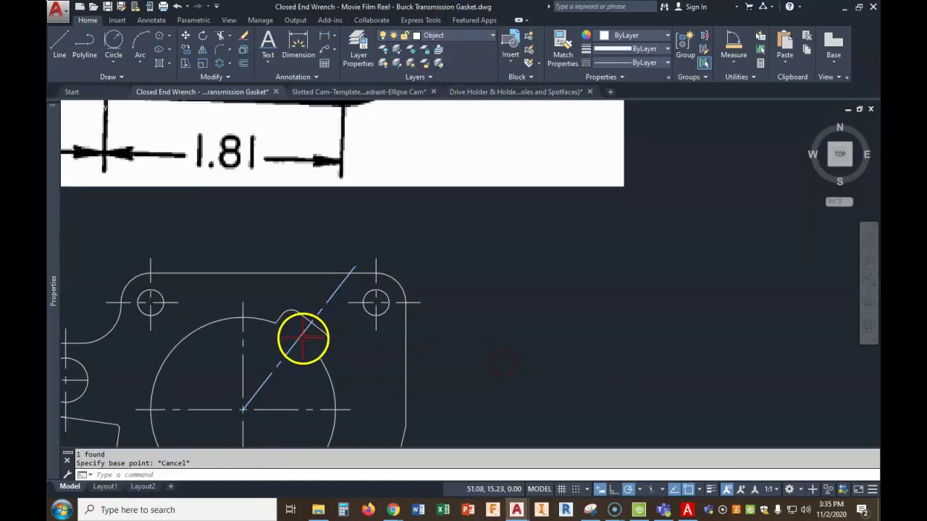
- Offset the notch's straight outer edge outward by .25
click(244, 64)
text(.25)
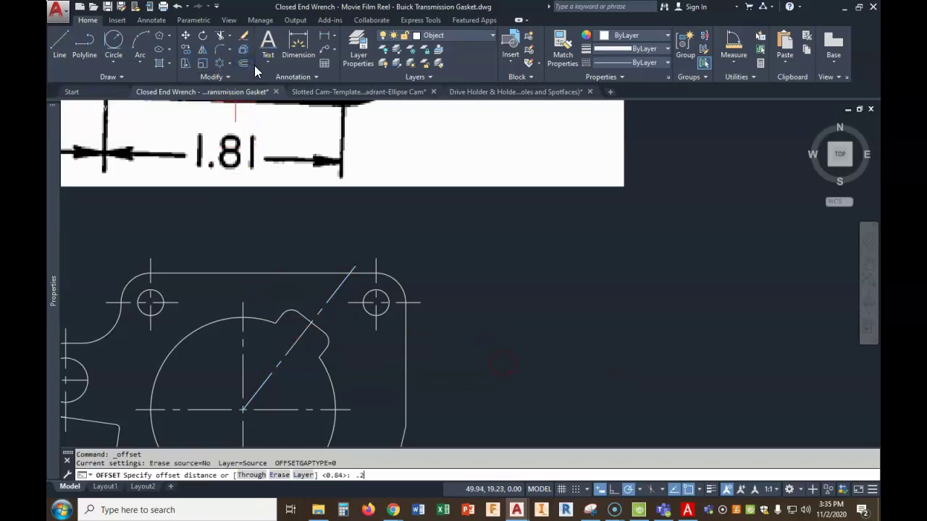
key(Return)
click(320, 329)
click(343, 312)
key(Return)
- Shorten the 38° centerline to end at the offset line, and erase that offset line
click(333, 295)
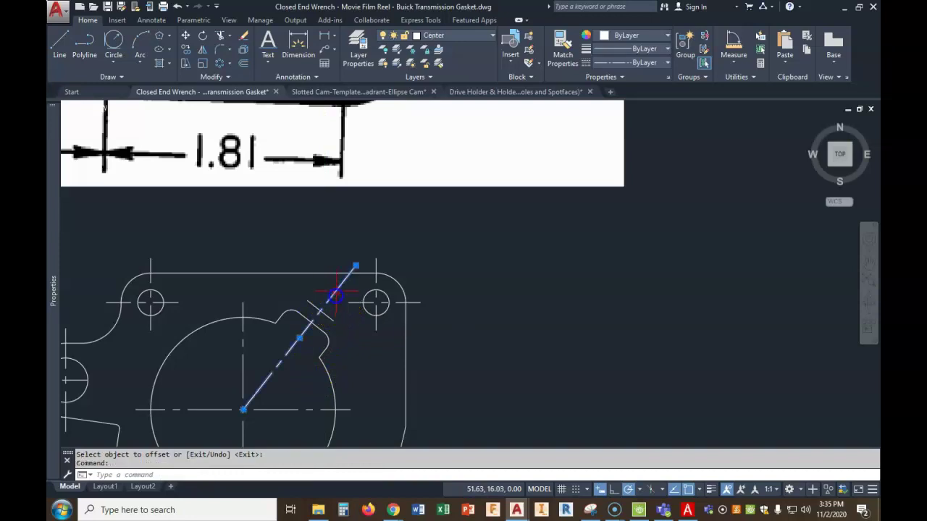
click(356, 267)
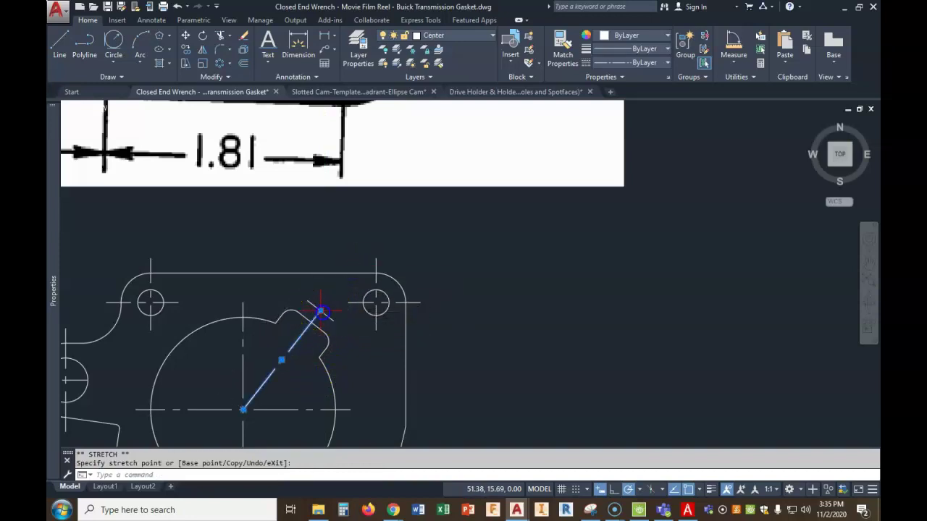
click(328, 316)
key(Escape)
key(Escape)
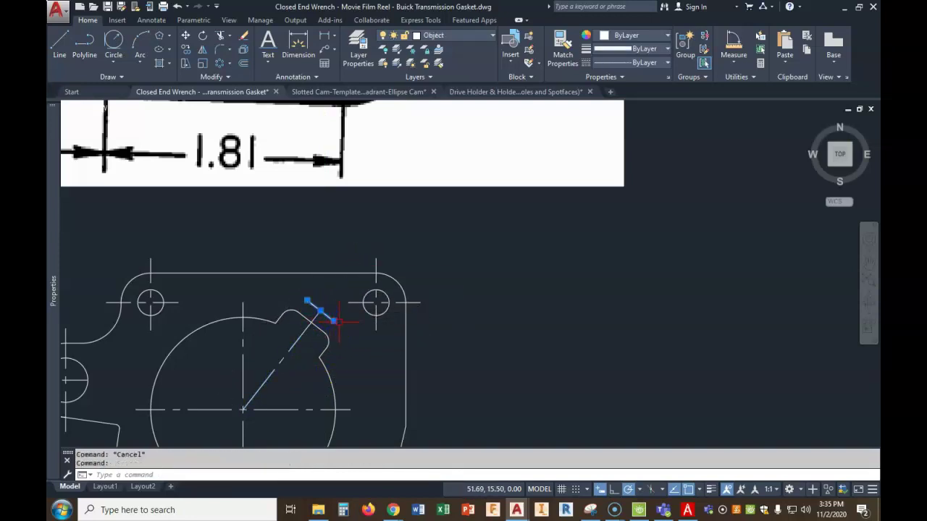
scroll(438, 411, down, 3)
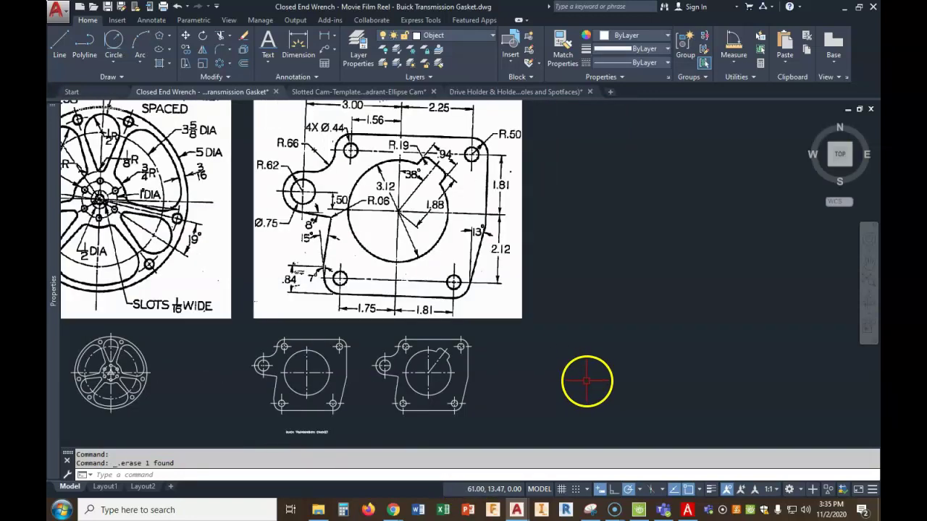
- Start a middle-justified single-line text label, centered below the second film reel drawing
scroll(389, 387, up, 2)
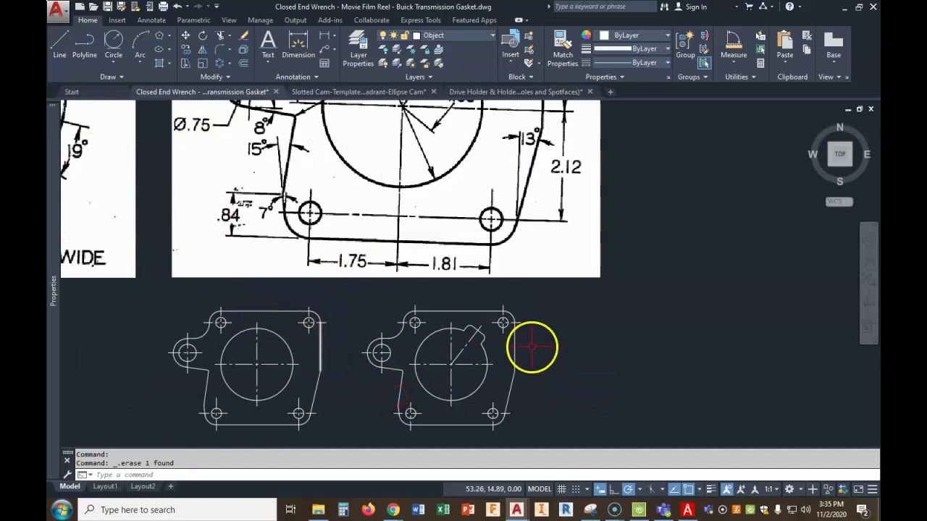
scroll(579, 347, down, 5)
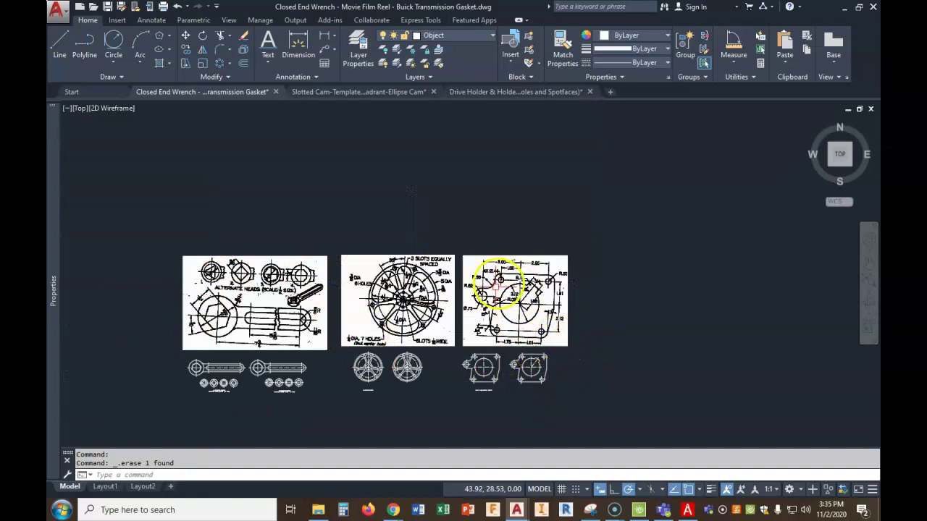
scroll(503, 393, up, 4)
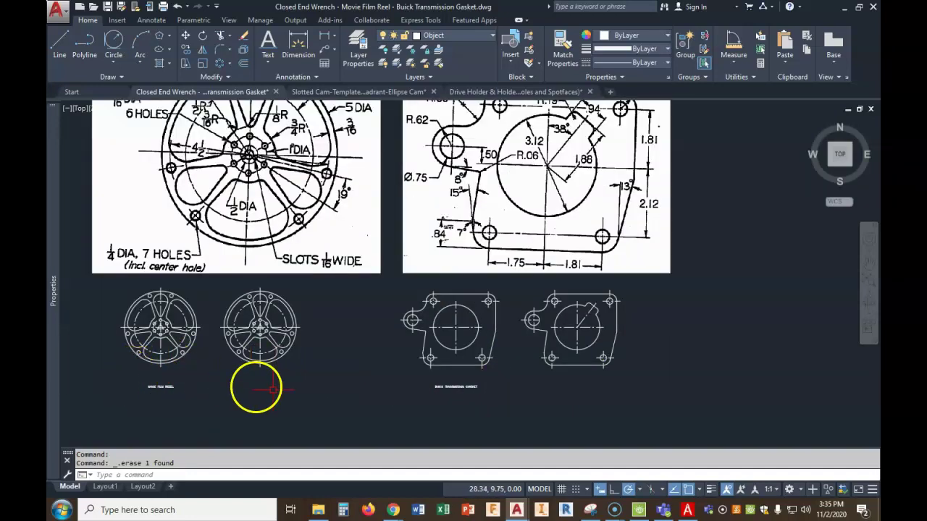
middle_drag(298, 390, 326, 335)
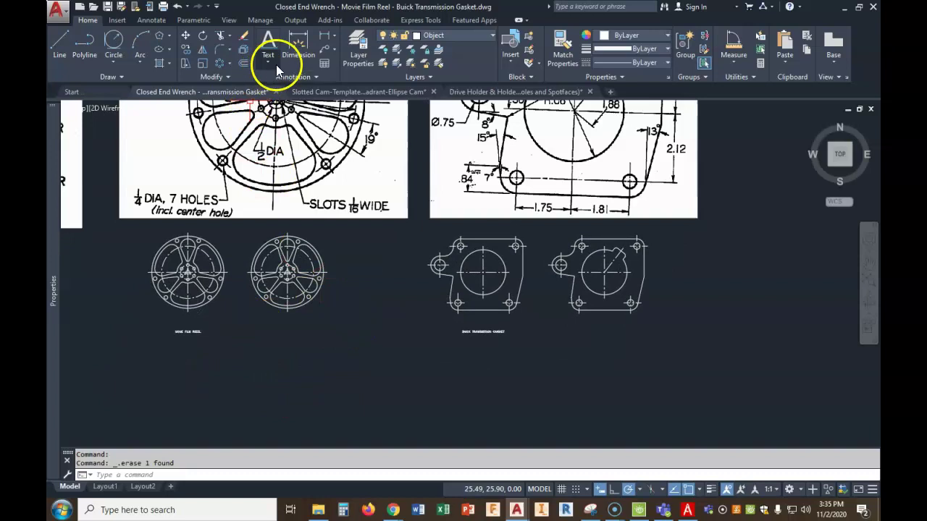
click(266, 41)
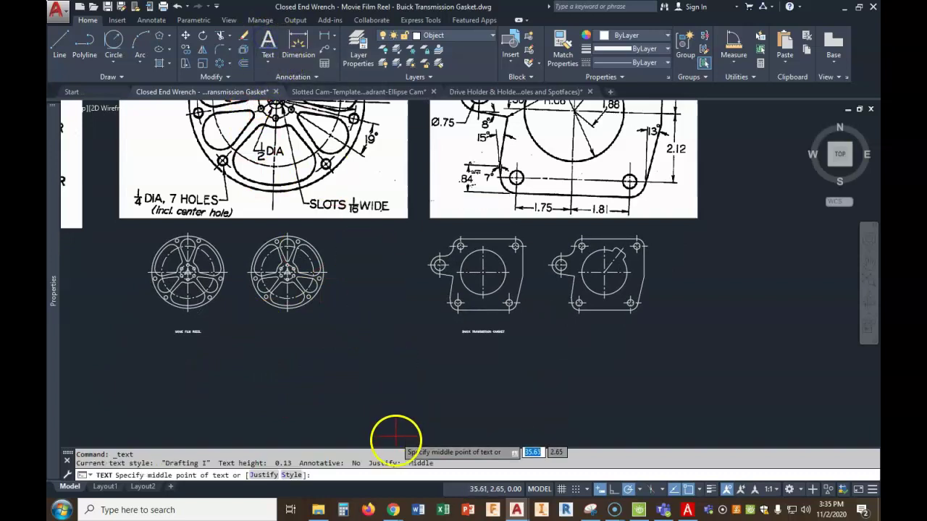
click(259, 475)
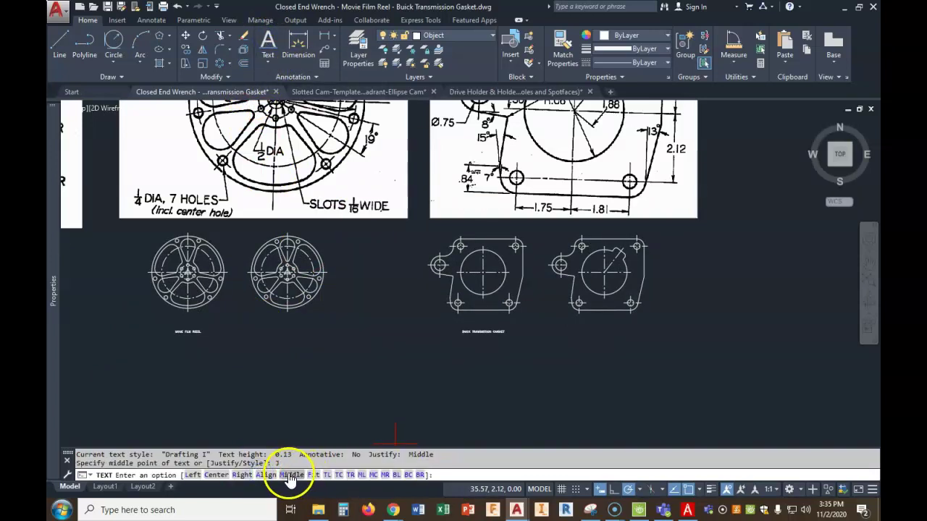
click(296, 475)
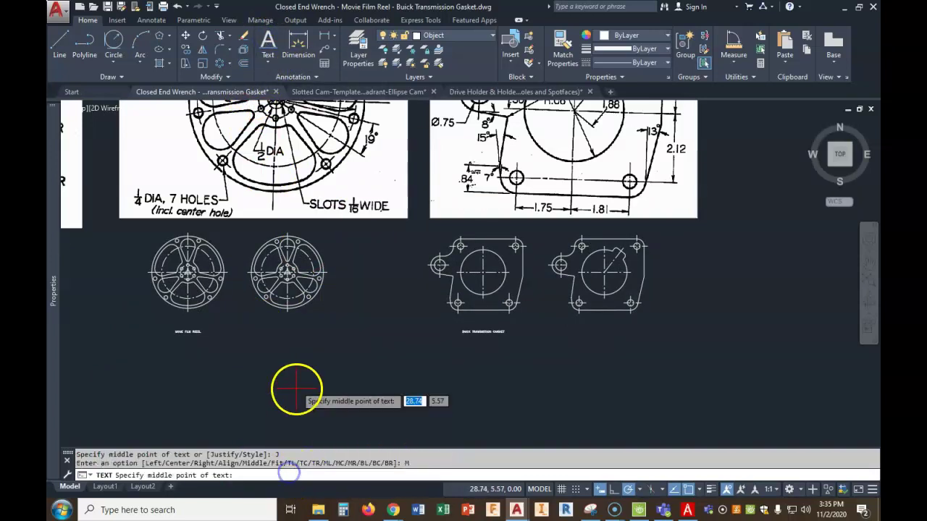
click(287, 332)
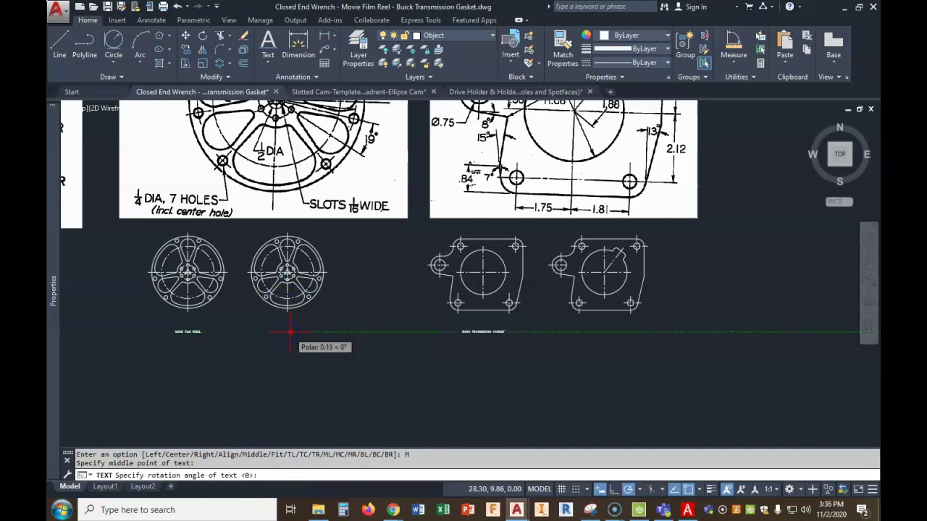
- Try to enter the label MOVIE FILM REEL below the second film reel drawing with the default rotation of 0
text(MOVIE)
key(space)
text(FILM)
key(space)
text(REEL)
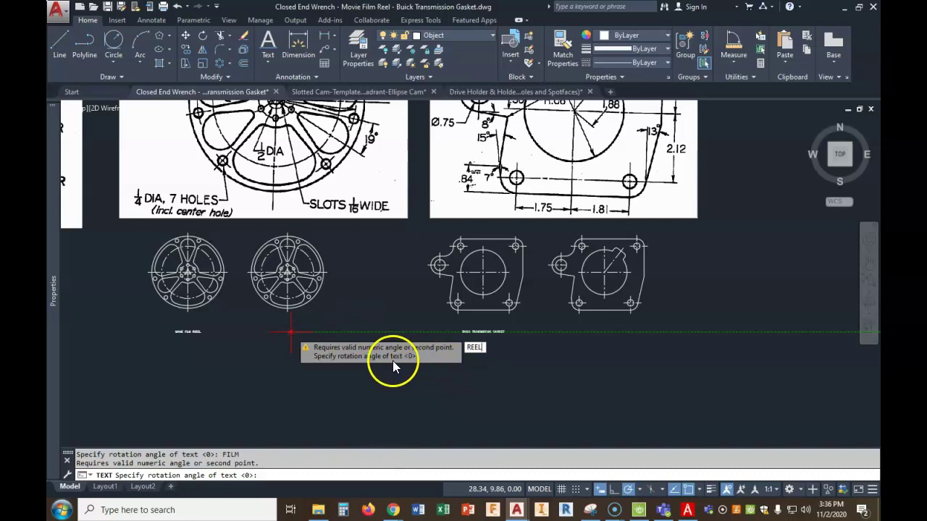
key(BackSpace)
key(BackSpace)
key(BackSpace)
key(BackSpace)
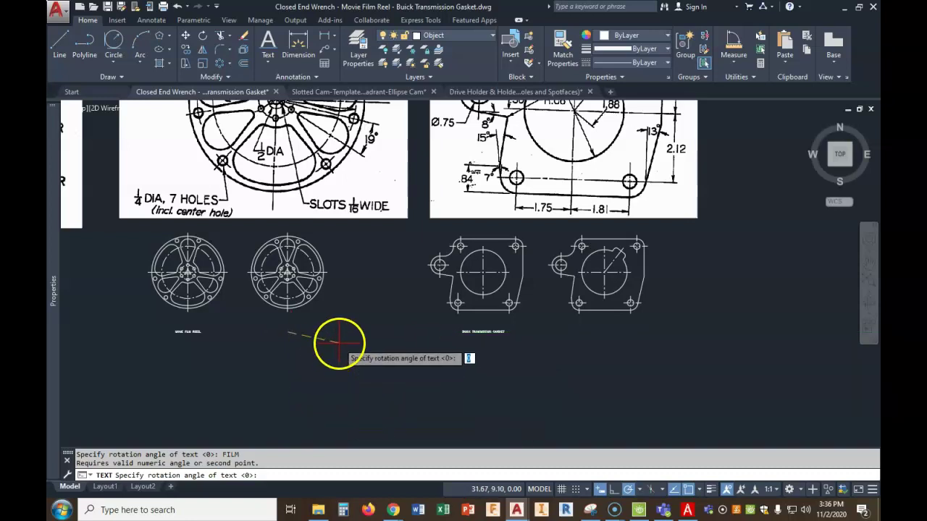
key(Return)
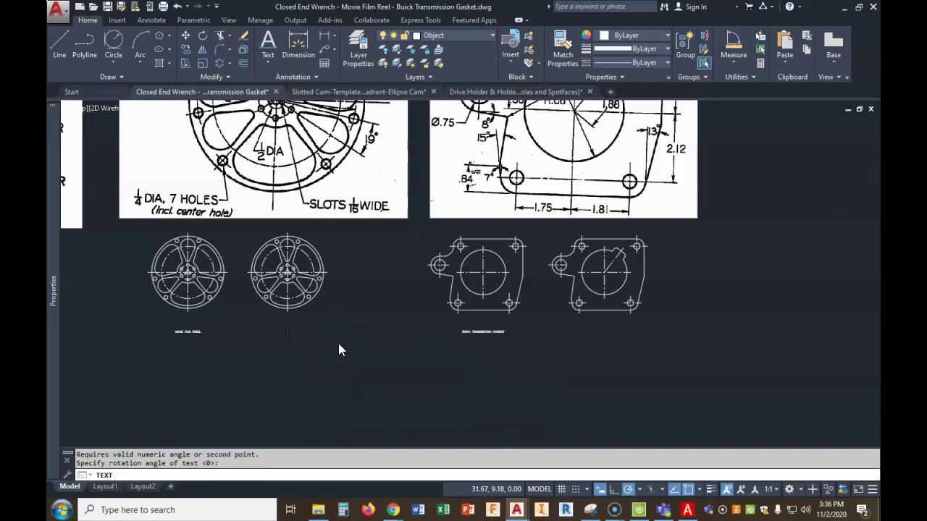
text(MOVIE FILM REEL)
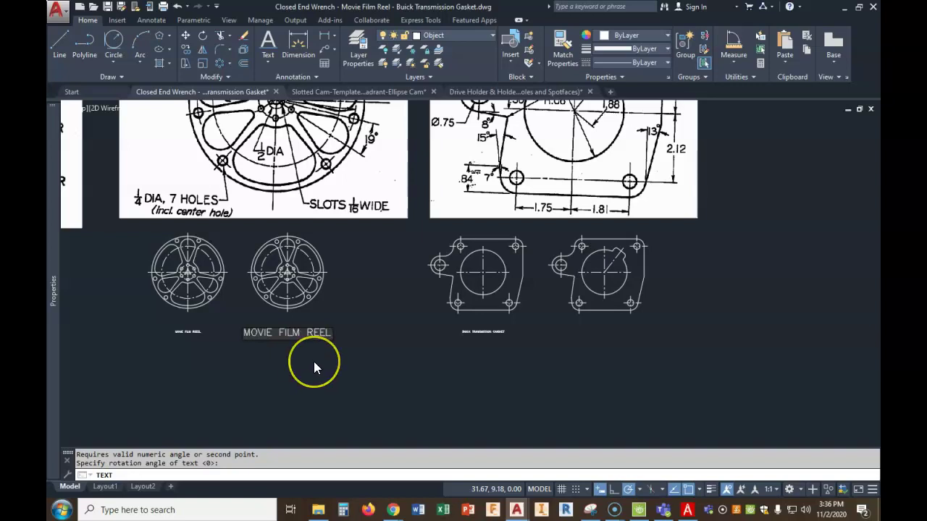
key(Return)
key(BackSpace)
right_click(337, 360)
click(358, 352)
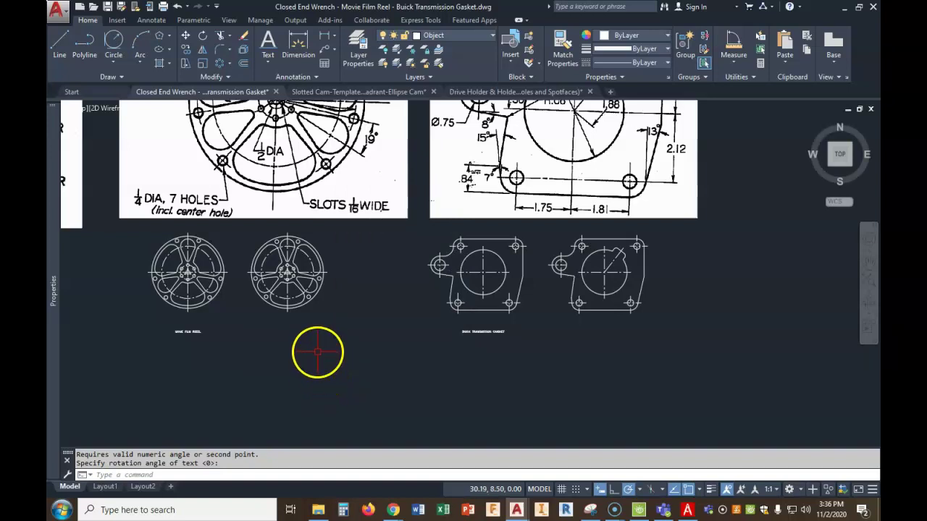
click(267, 43)
click(287, 312)
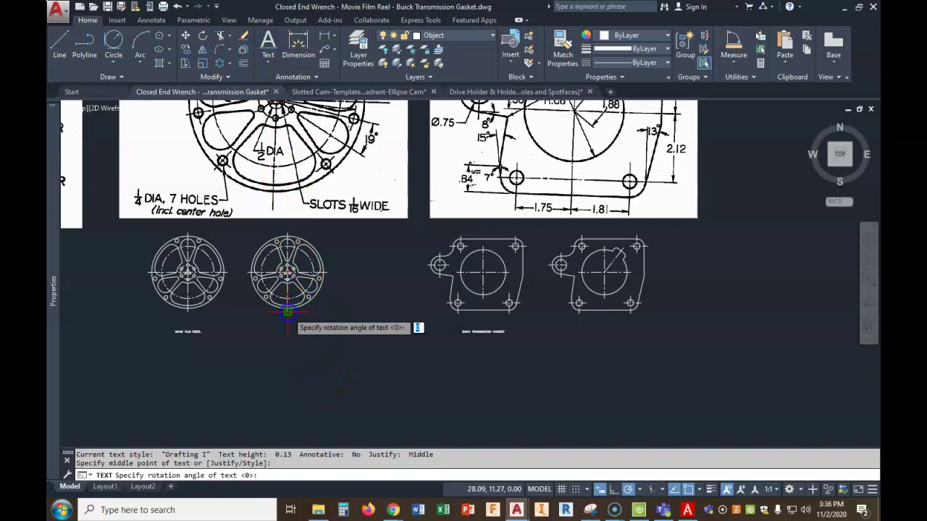
key(Escape)
key(Return)
click(286, 327)
click(287, 333)
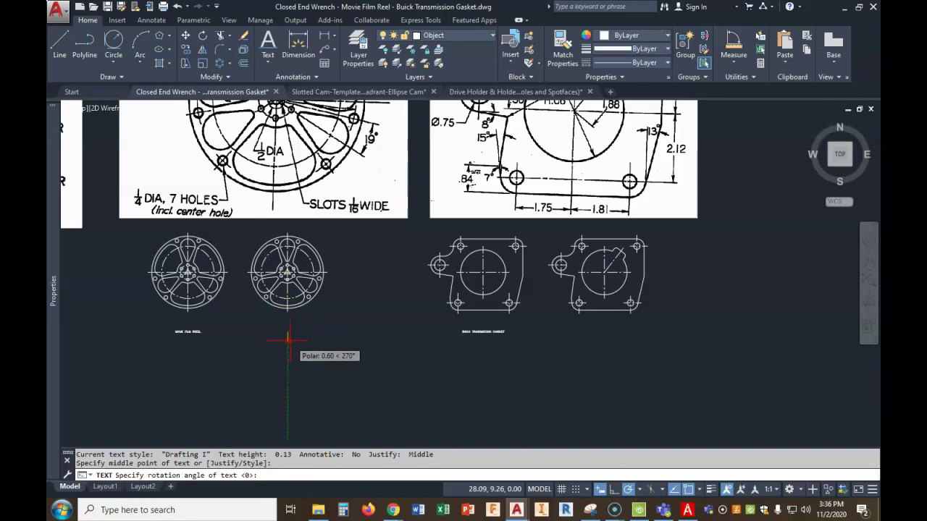
key(Escape)
- Add the middle-justified text MOVIE FILM REEL at 0 rotation, centered below the second film reel drawing
right_click(289, 330)
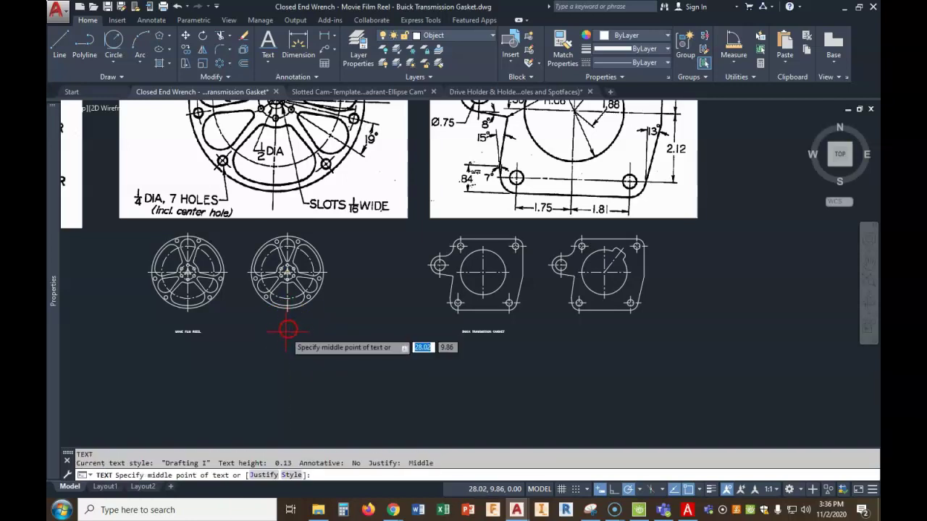
click(264, 475)
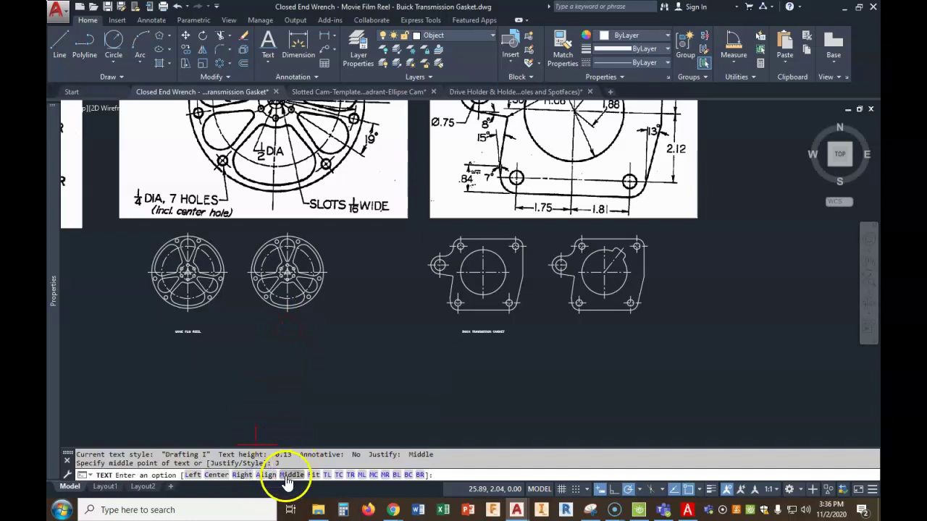
click(285, 476)
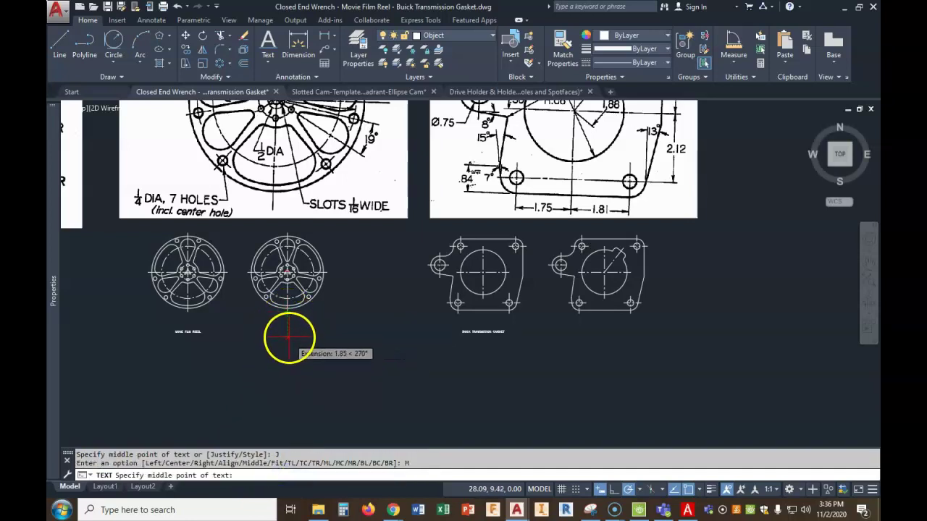
click(289, 333)
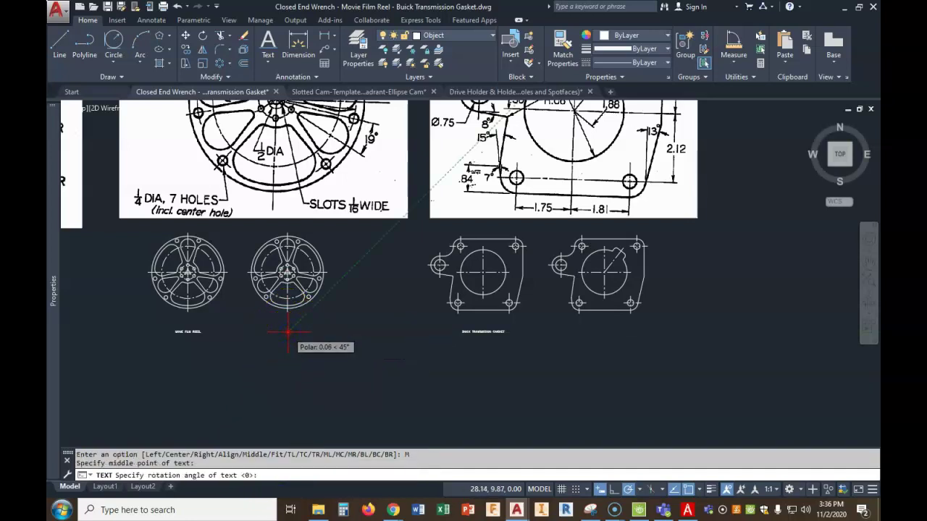
key(Return)
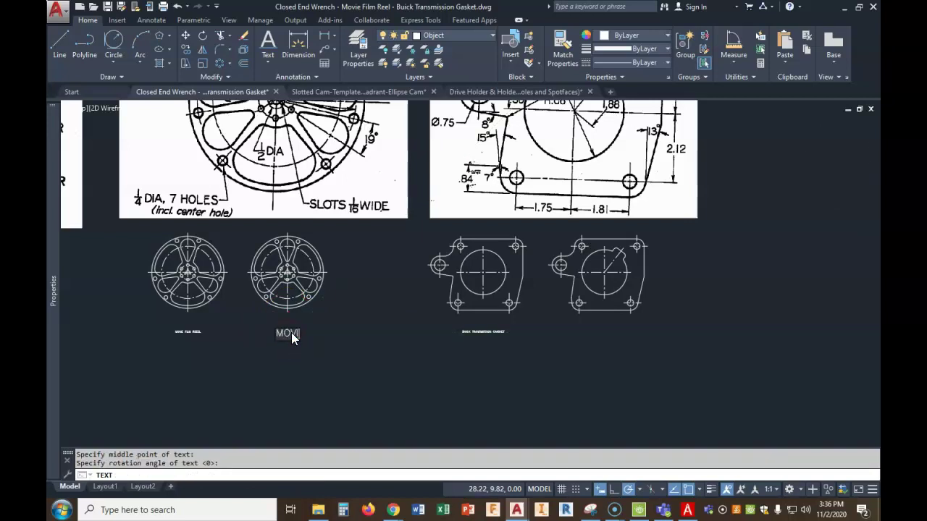
text(MOVIE FILM REEL)
click(297, 367)
right_click(297, 366)
click(334, 356)
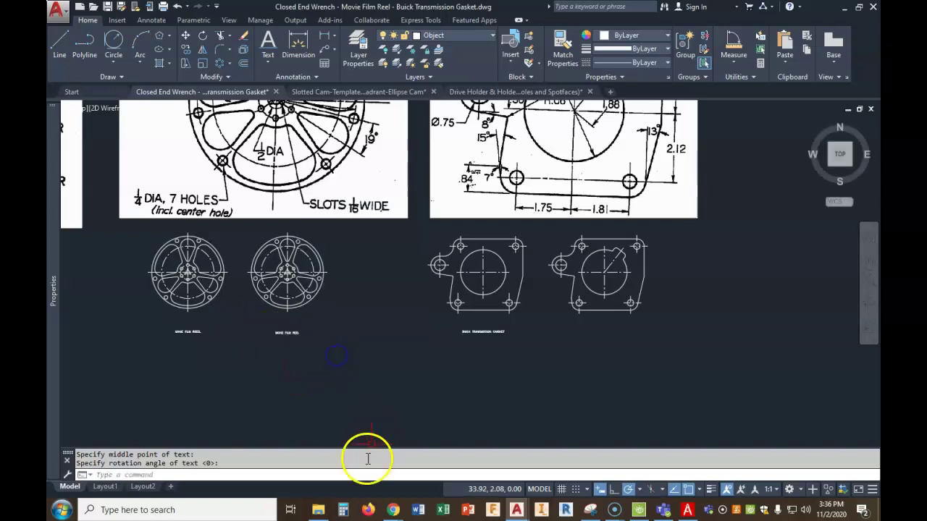
- Start a middle-justified single-line text label with the default rotation of 0, centered below the second gasket drawing
scroll(330, 375, up, 2)
scroll(334, 379, down, 2)
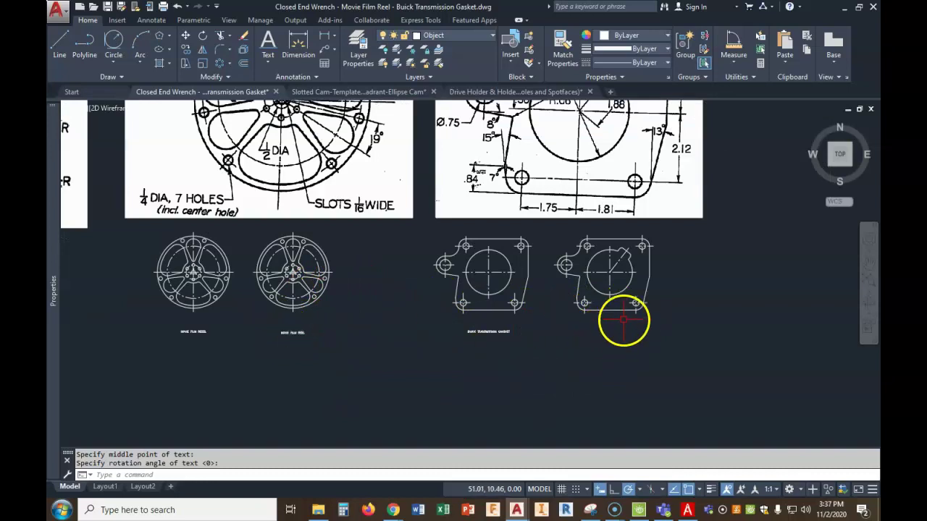
click(267, 42)
click(270, 475)
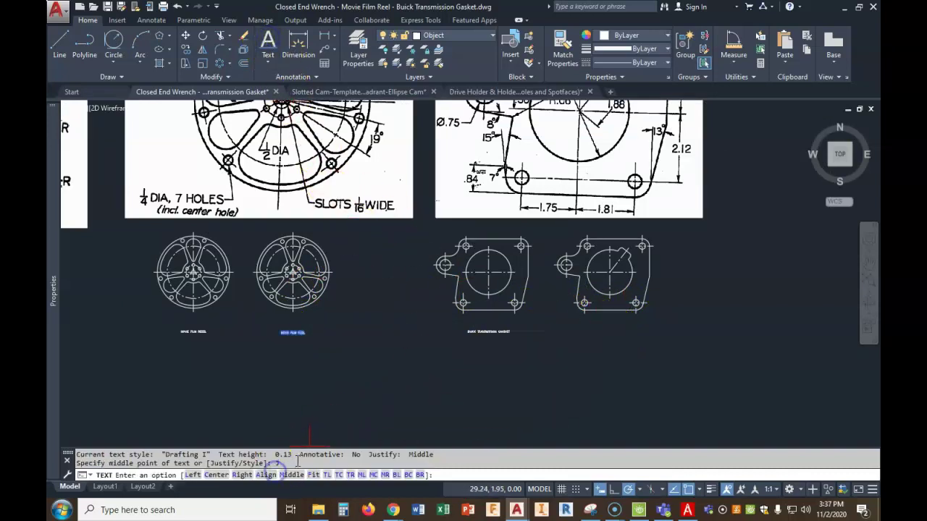
click(292, 476)
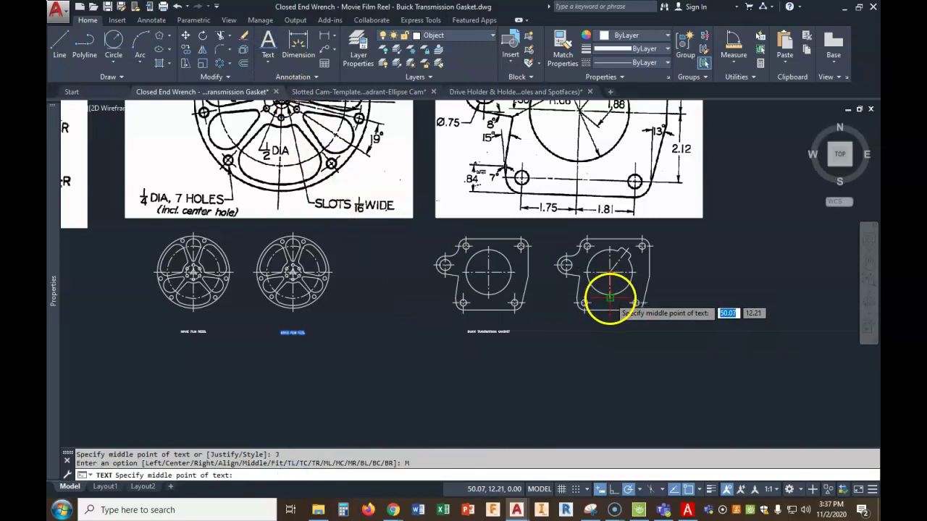
click(610, 336)
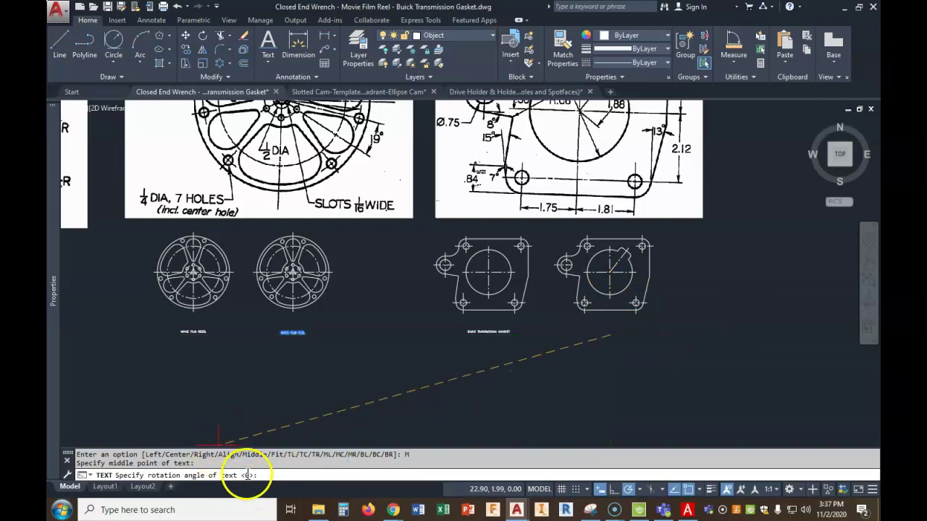
key(Return)
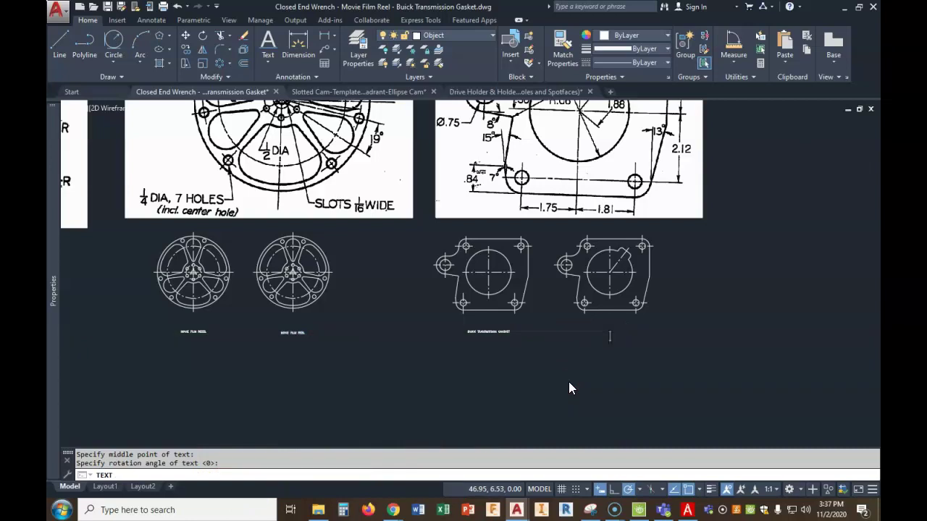
- Enter BUICK TRANSMISSION GASKET as the label text below the second gasket drawing and finish the text command
text(BUICK TRANSMIS)
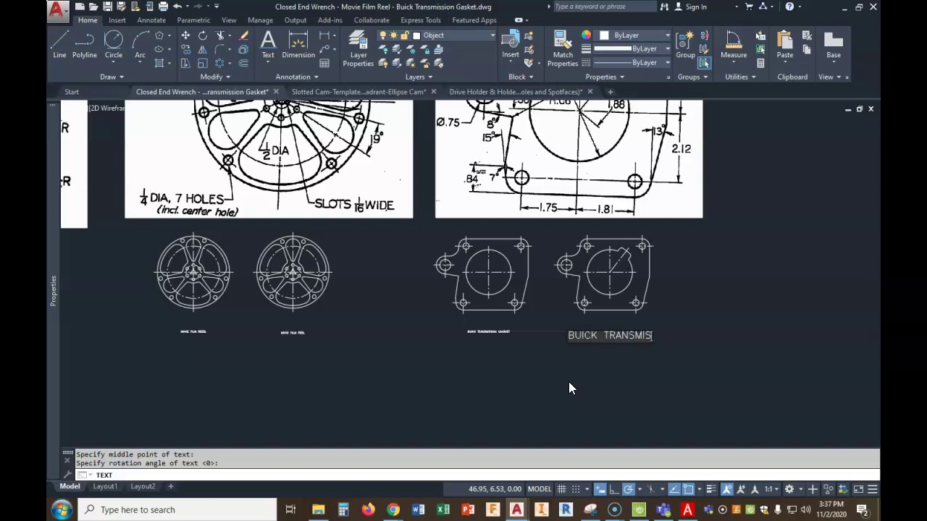
text(SION GAS)
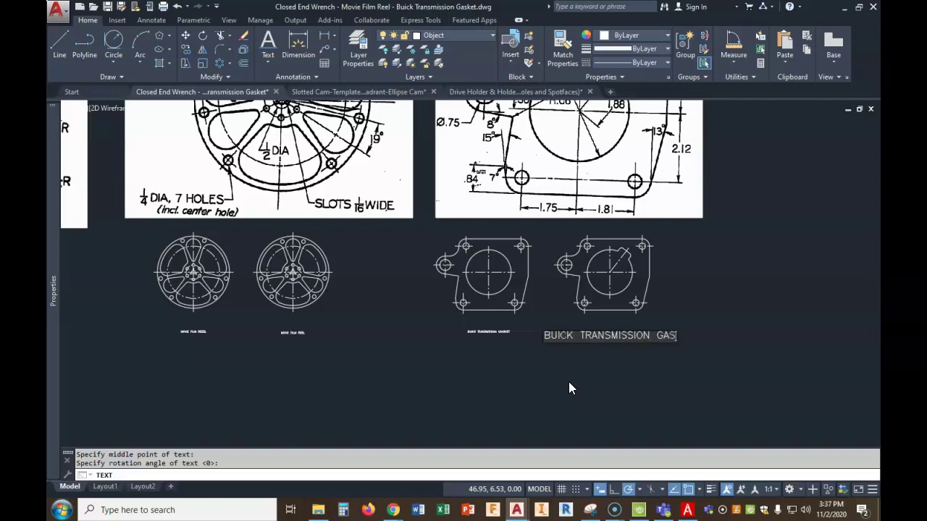
text(KET)
right_click(606, 379)
click(648, 370)
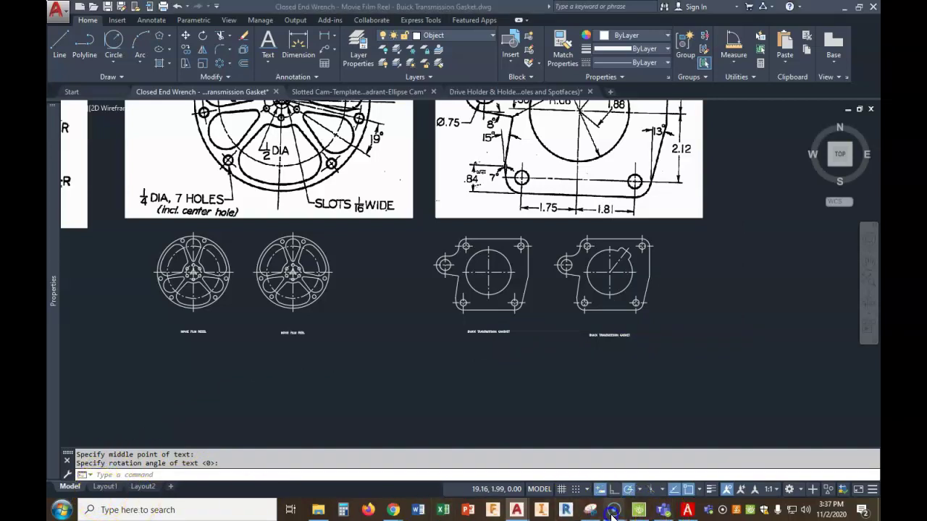
mouse_move(615, 511)
click(596, 467)
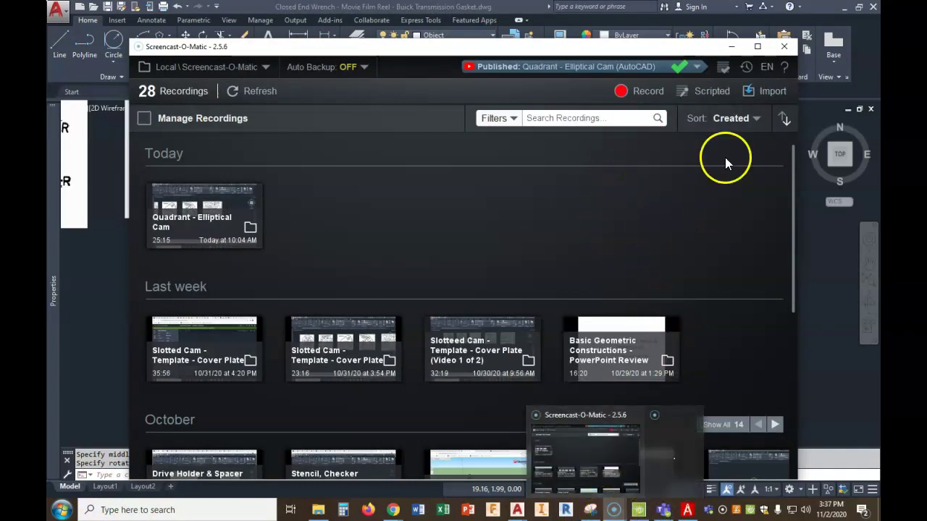
click(651, 93)
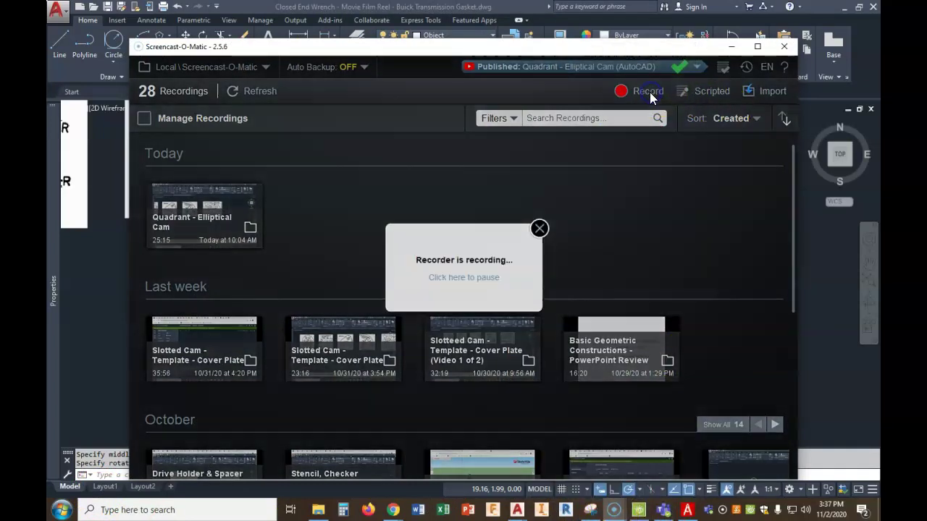